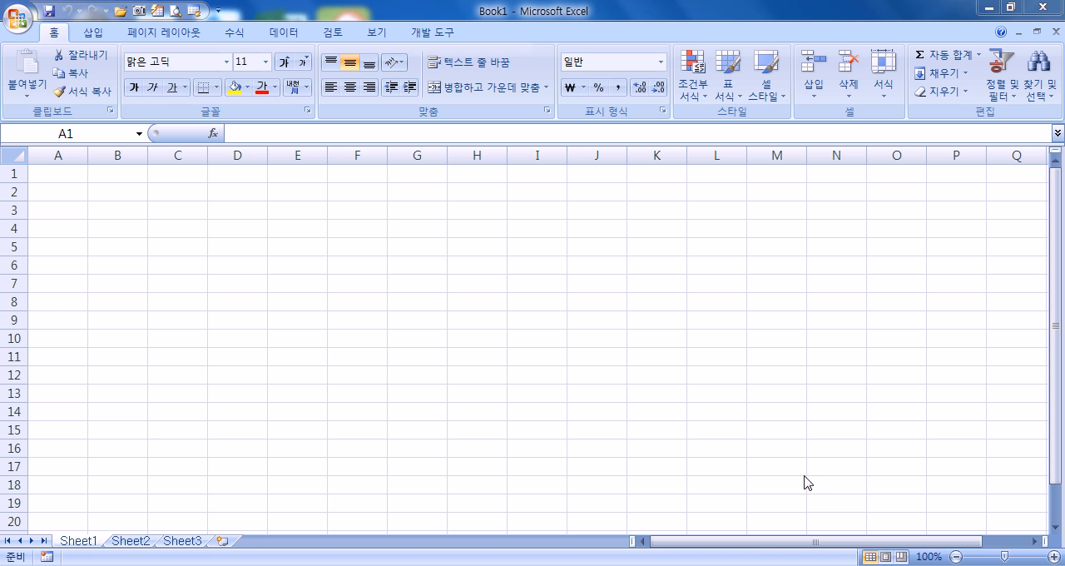
Step: Open the protected workbook 2급상시.xlsm from the 02 시험장따라하기 folder inside 길벗컴활2급_실습파일_2016년판, entering the file password
left_click(17, 22)
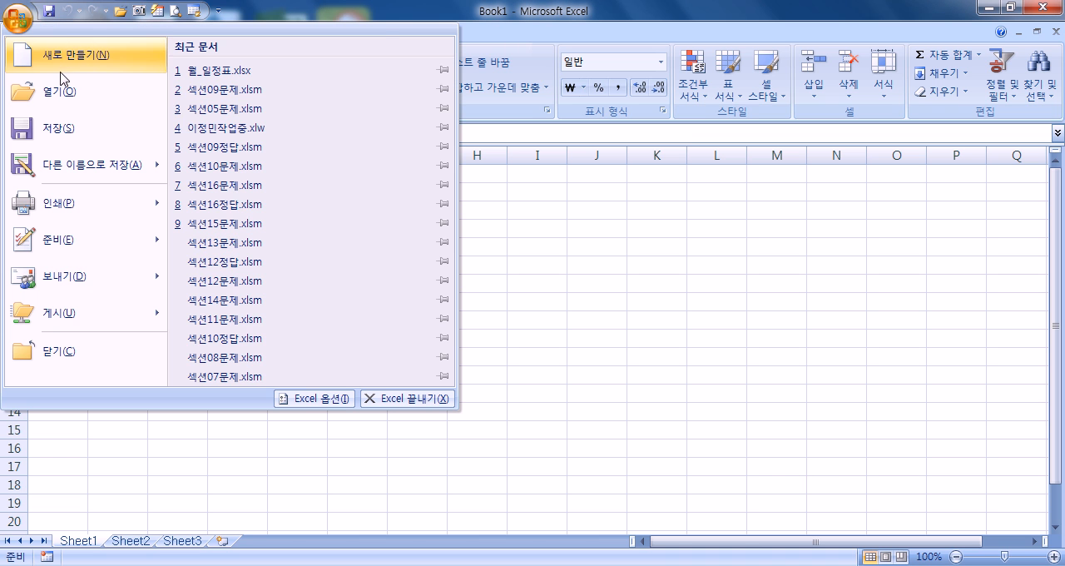
left_click(140, 95)
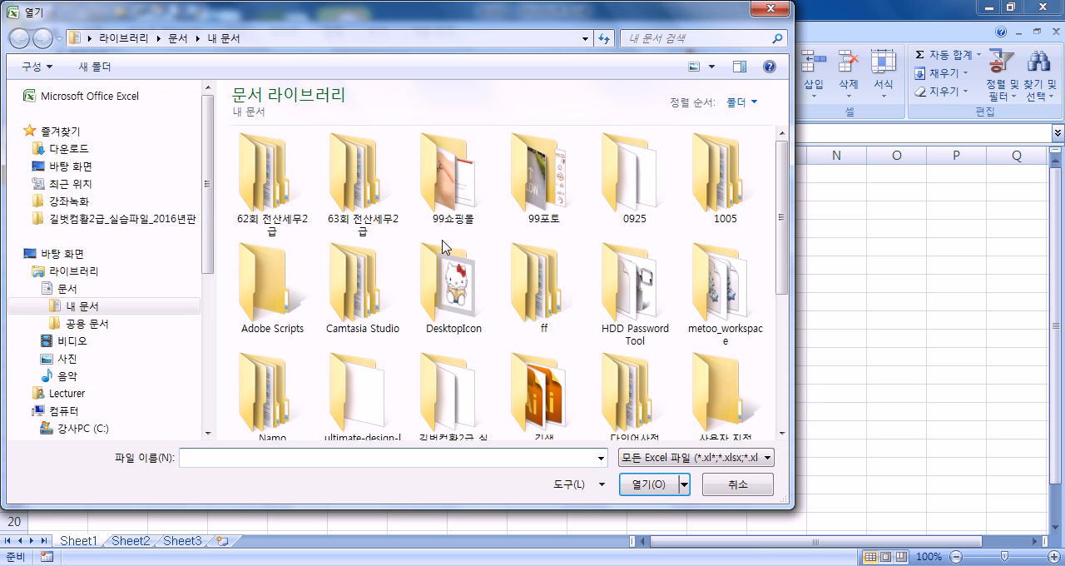
left_click_drag(208, 213, 225, 136)
left_click(132, 219)
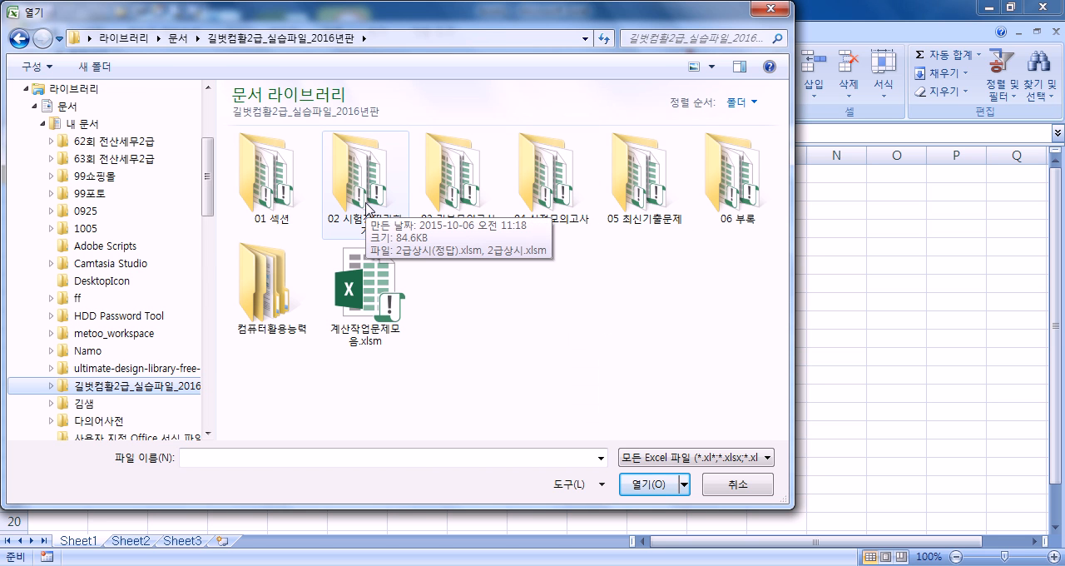
double_click(367, 208)
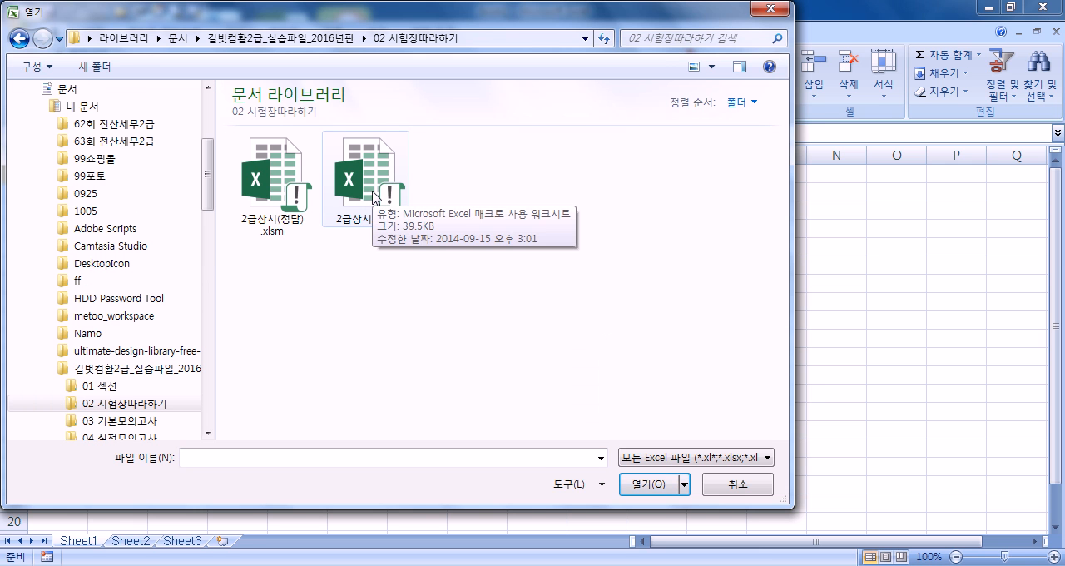
double_click(374, 198)
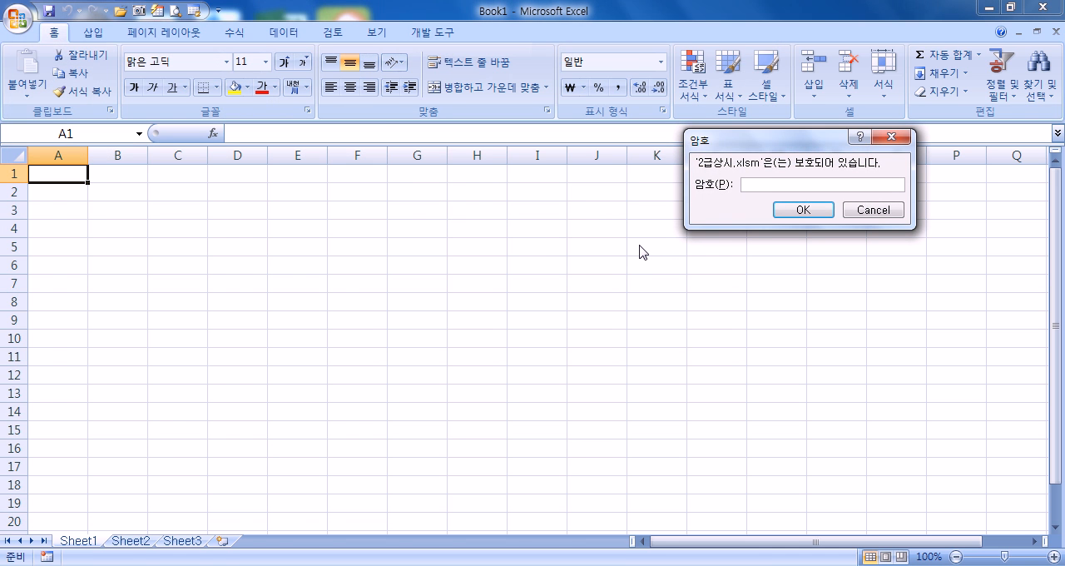
type("****")
key("Return")
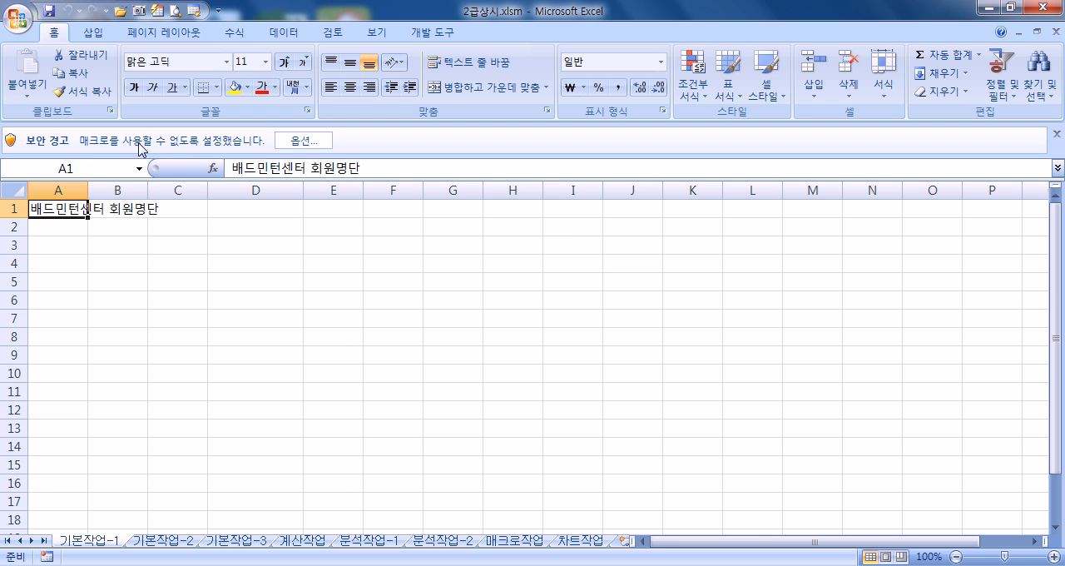
Step: Enable the blocked macro content for this workbook
left_click(321, 145)
left_click(395, 319)
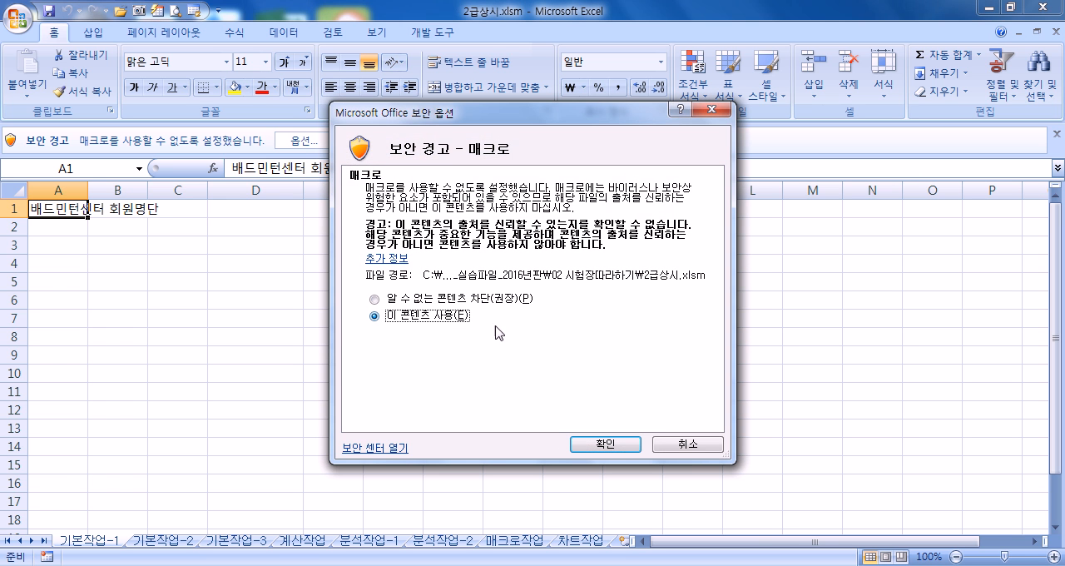
left_click(605, 445)
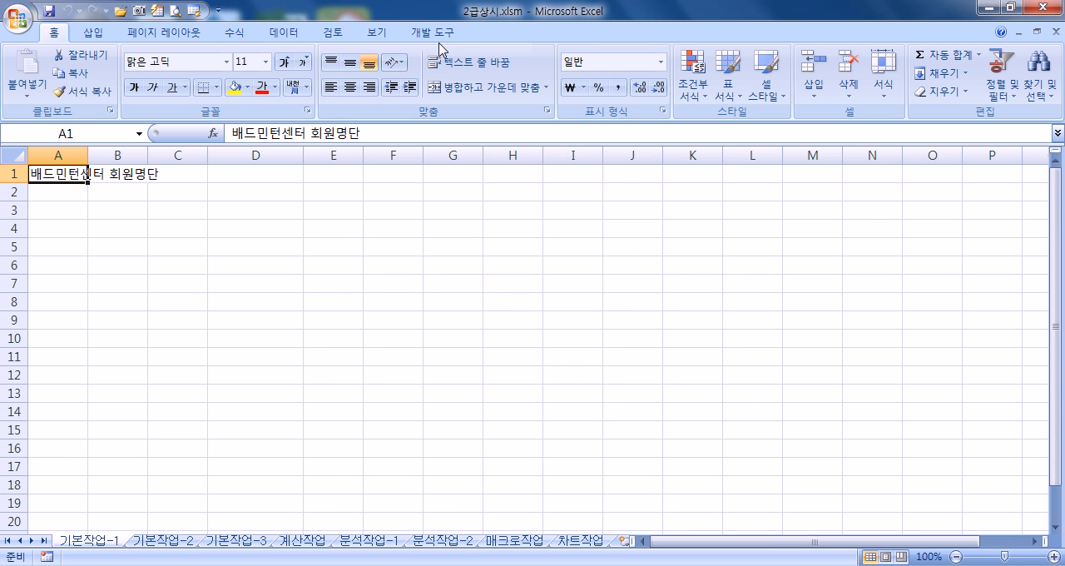
Step: Review the macro security settings in the Trust Center and close them without changing any option
left_click(437, 32)
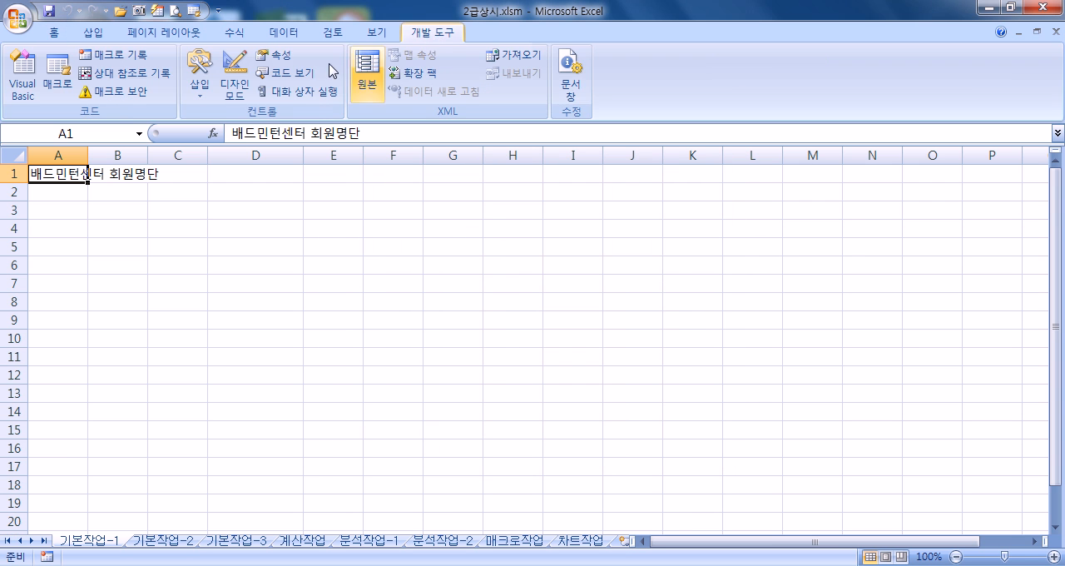
left_click(123, 100)
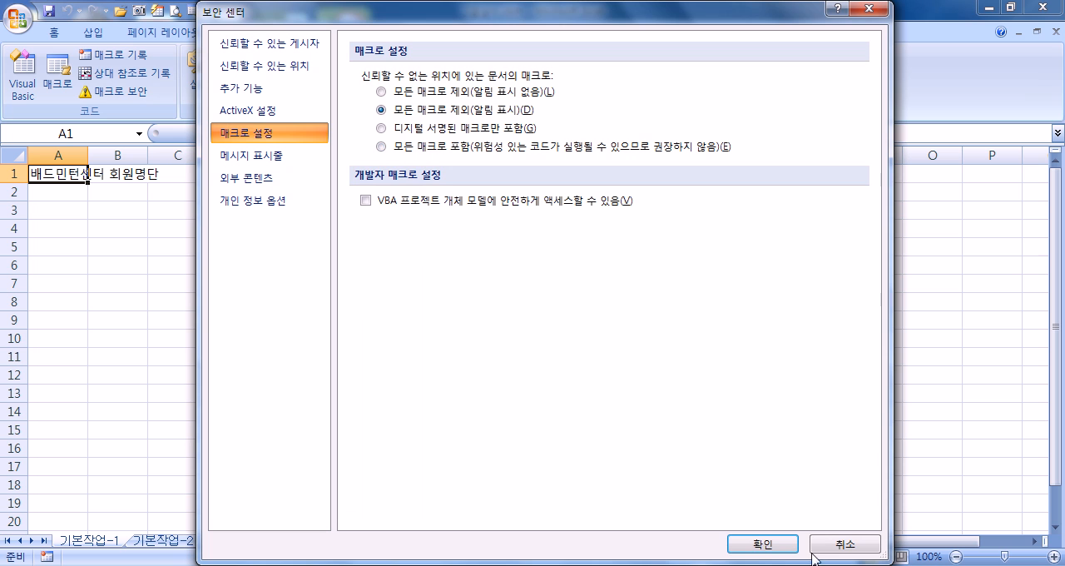
left_click(763, 545)
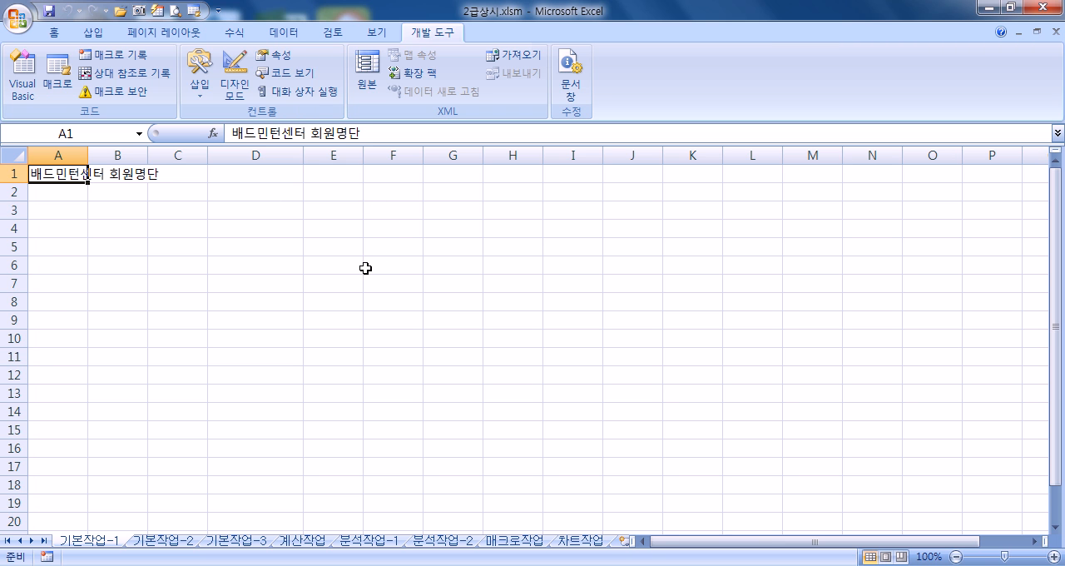
Step: View the card usage table on the 매크로작업 sheet and the empty cells beside it
left_click(524, 541)
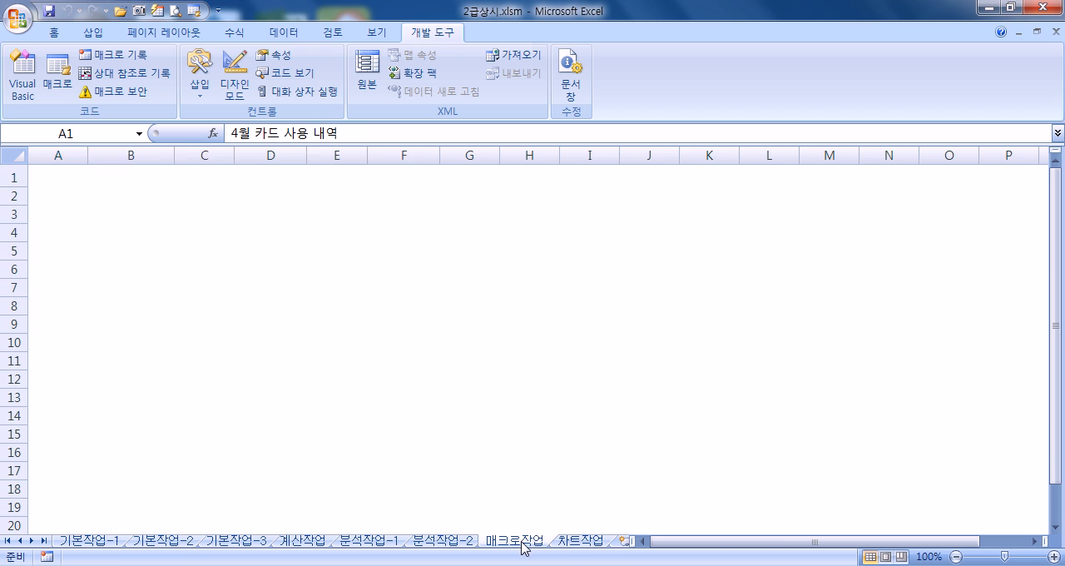
left_click_drag(500, 231, 599, 281)
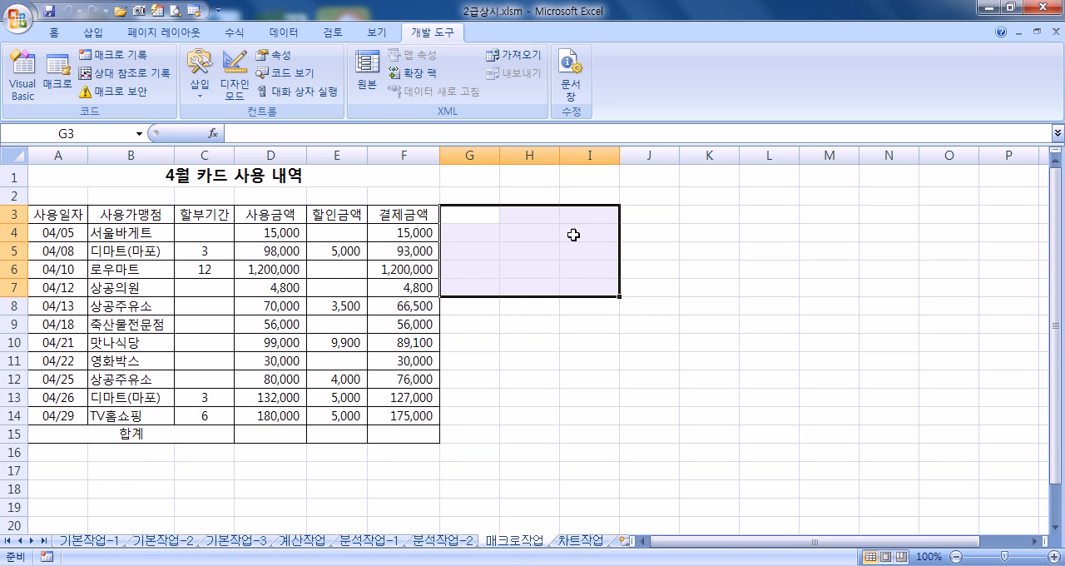
left_click(575, 233)
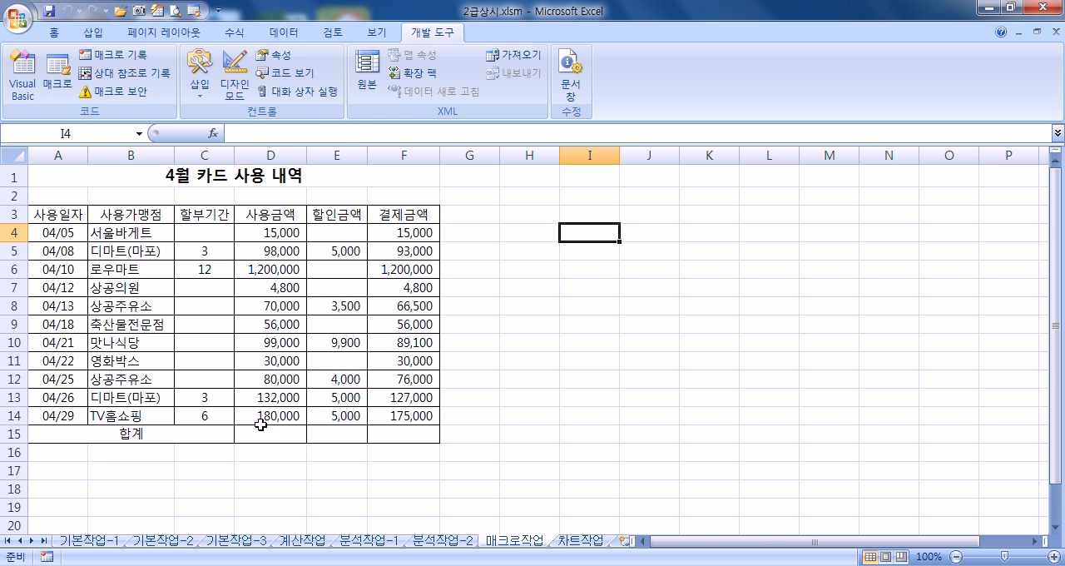
Step: Enter the column header 성명 in cell A3 of the 기본작업-1 sheet
left_click(108, 541)
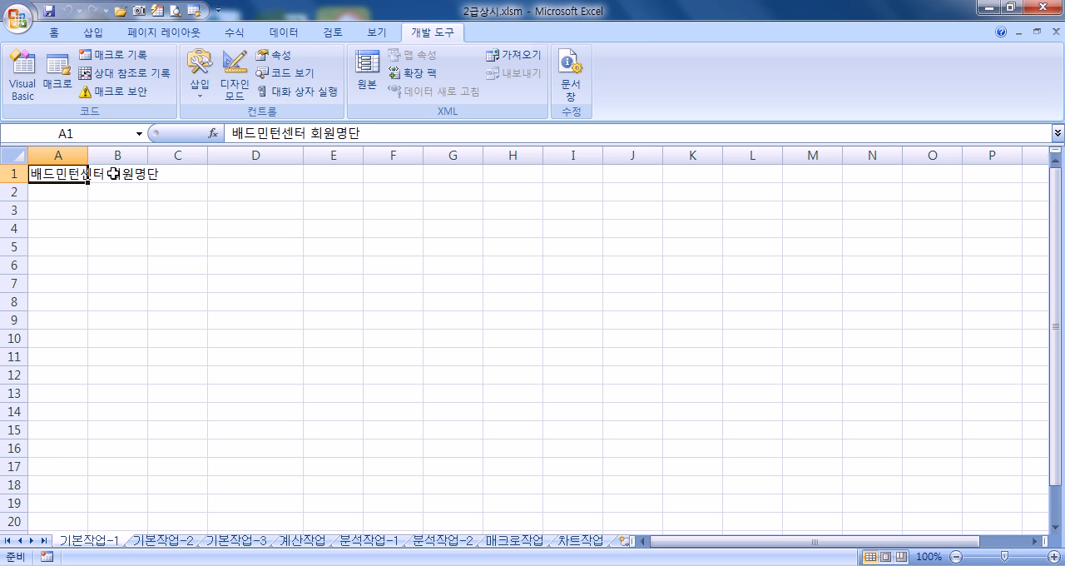
left_click(70, 216)
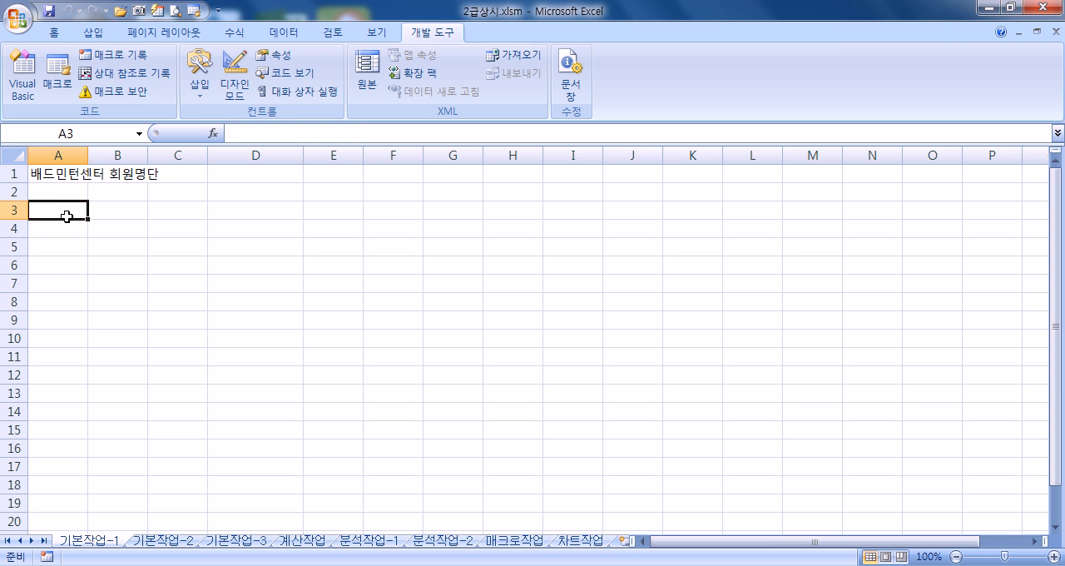
type("서")
key("Escape")
type("서성명")
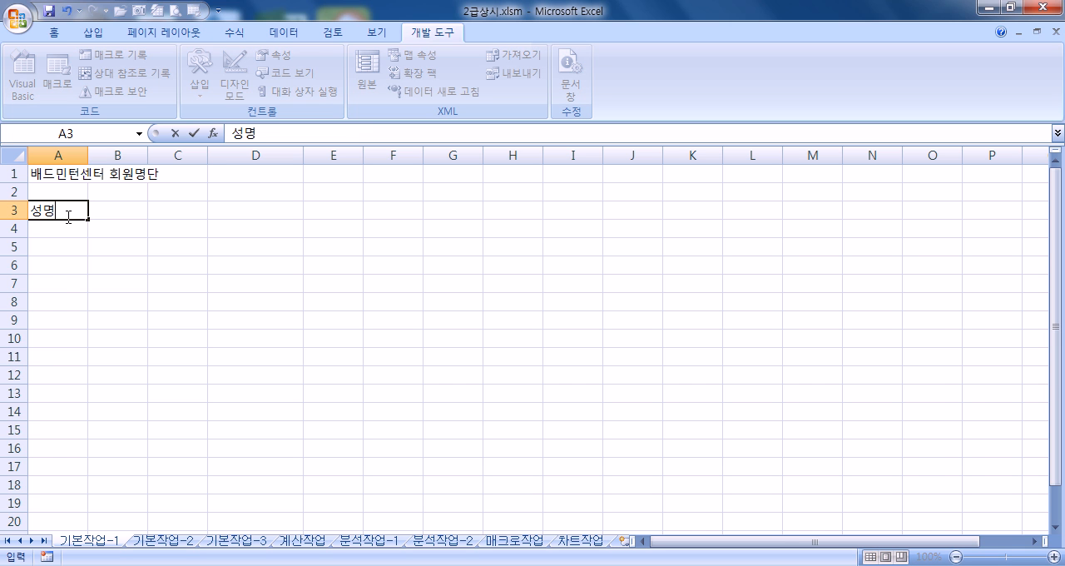
key("Return")
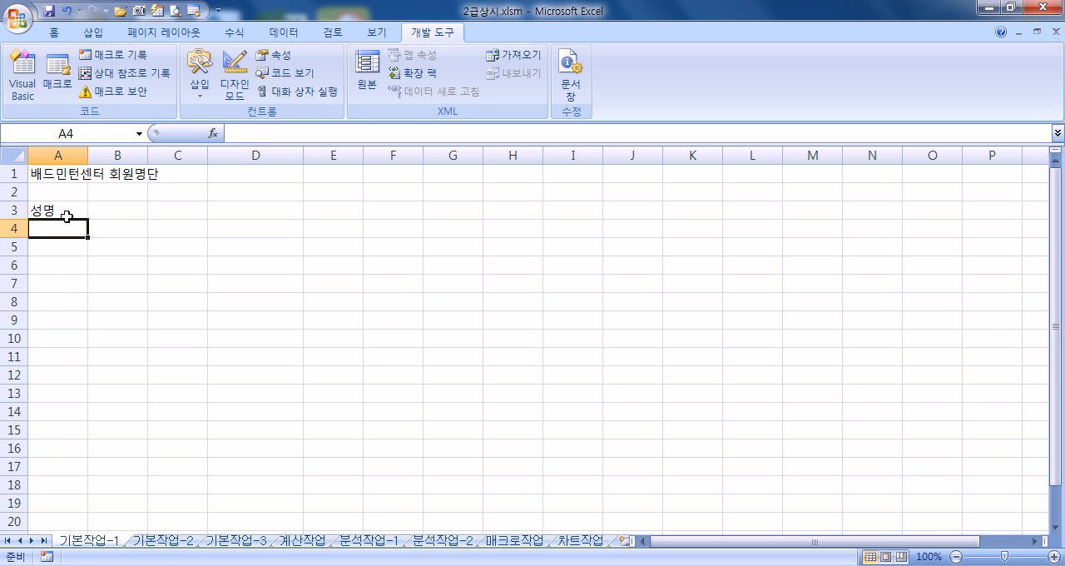
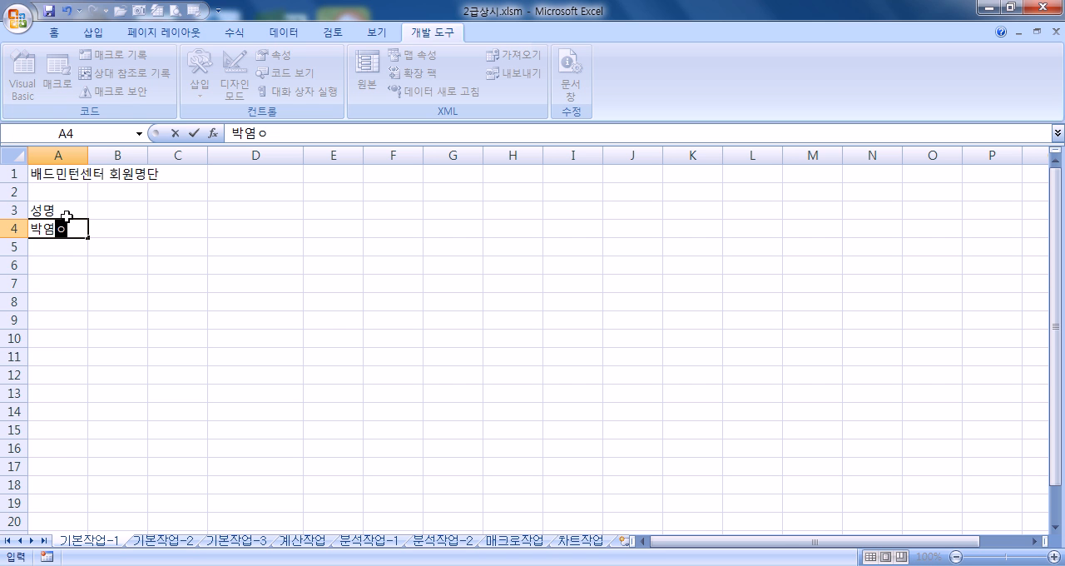
Step: Enter the first four members' full names in cells A4 to A7 under the 성명 header
key("Return")
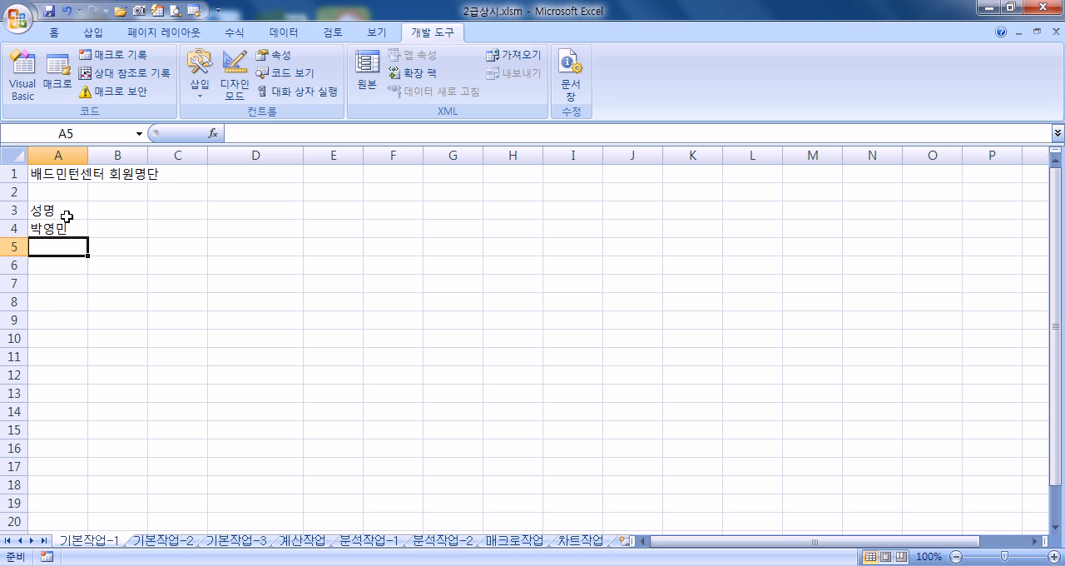
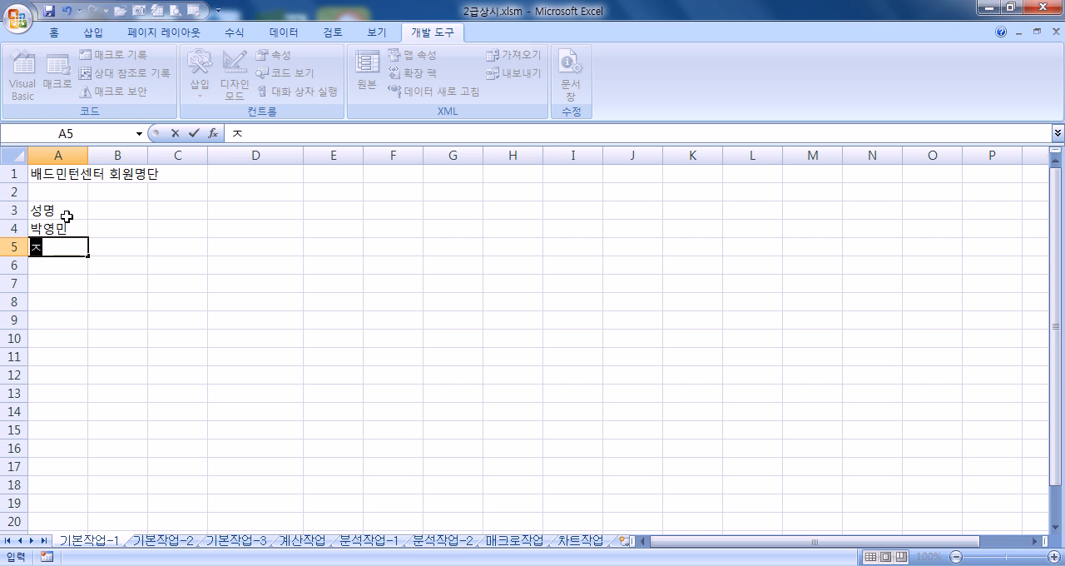
key("Return")
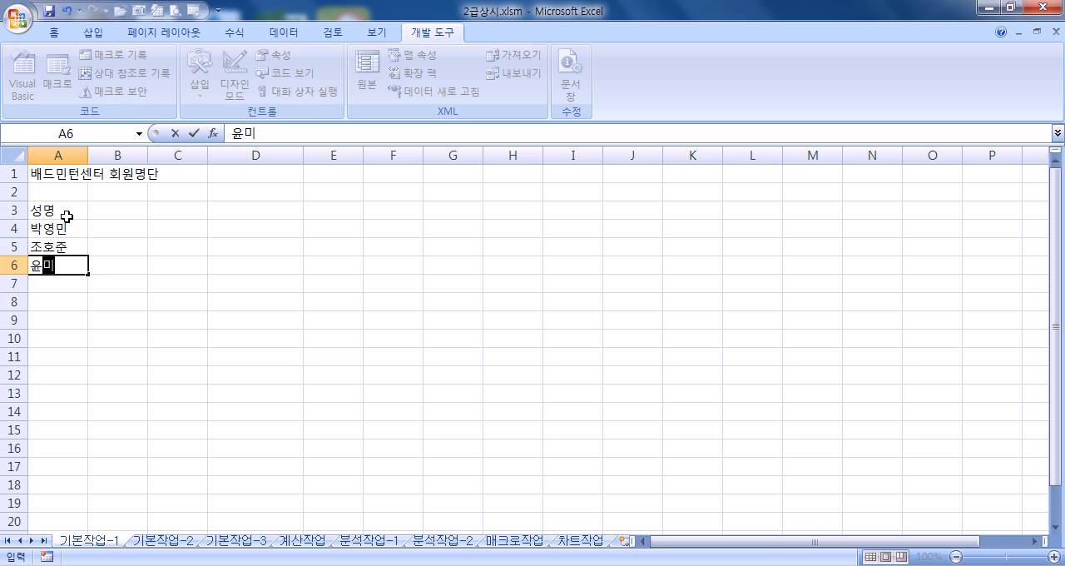
key("Return")
key("Return")
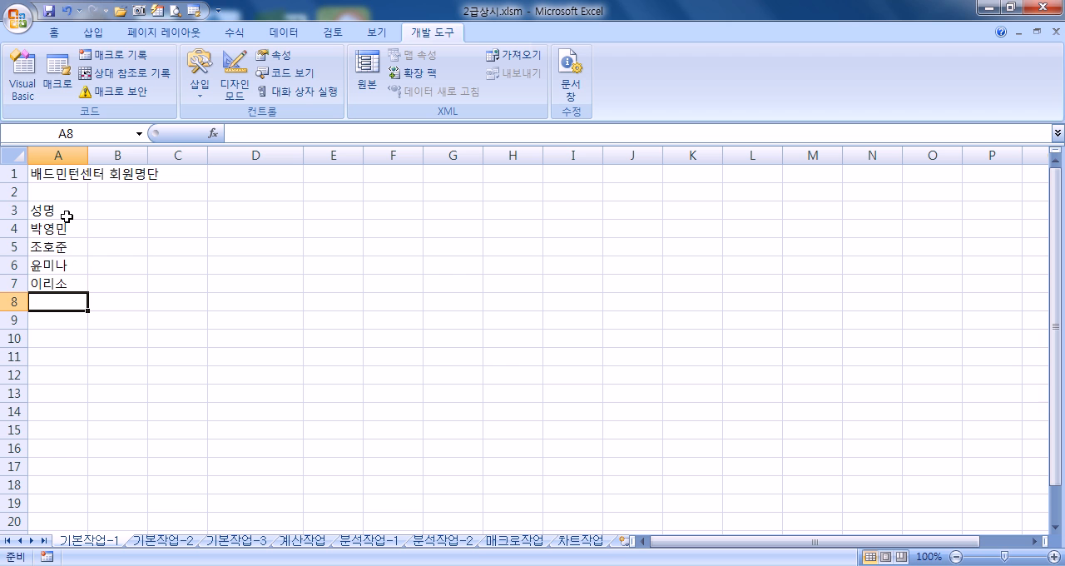
Step: Enter the remaining four members' full names in cells A8 to A11
type("한")
key("Escape")
key("Return")
key("Return")
key("Return")
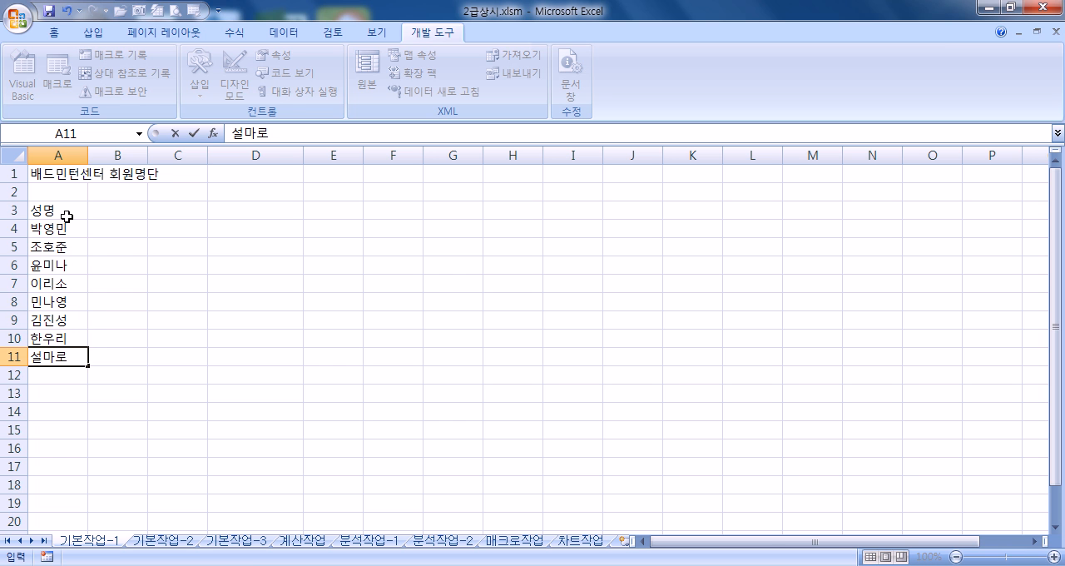
Step: Enter the column header 회원코드 in cell B3
left_click(127, 211)
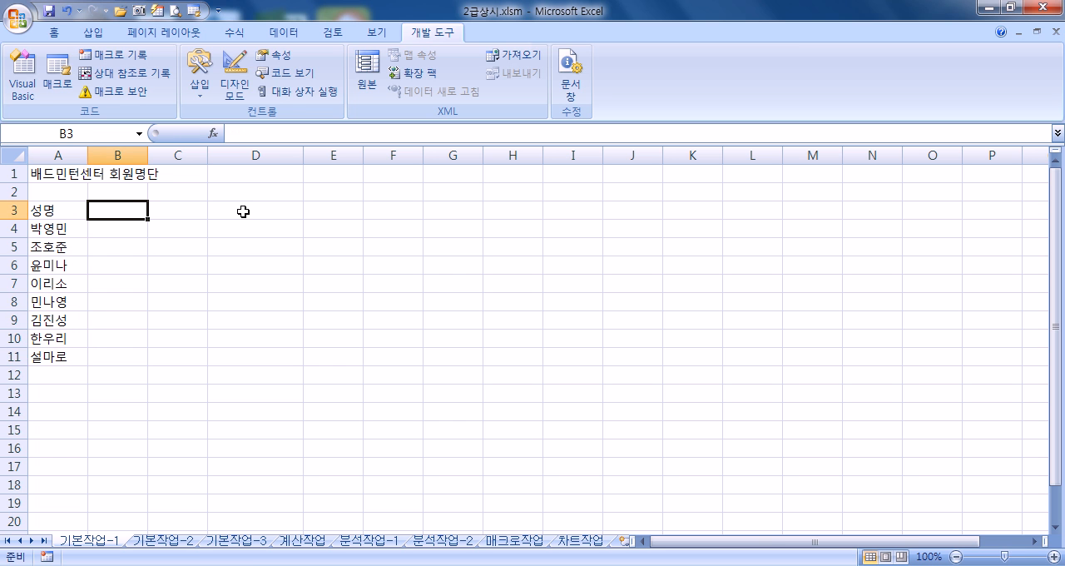
type("회웕")
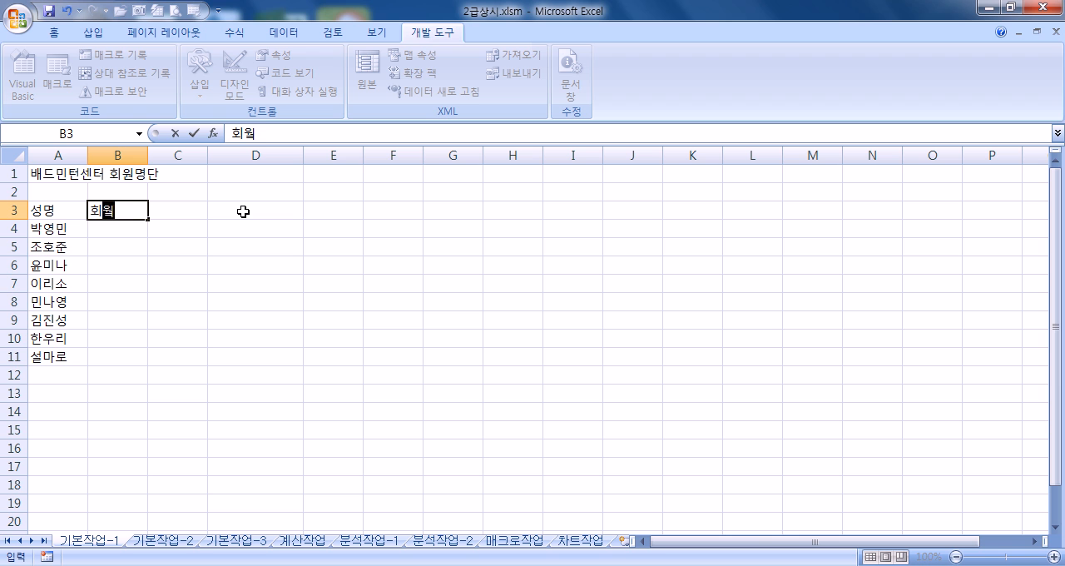
type("코드")
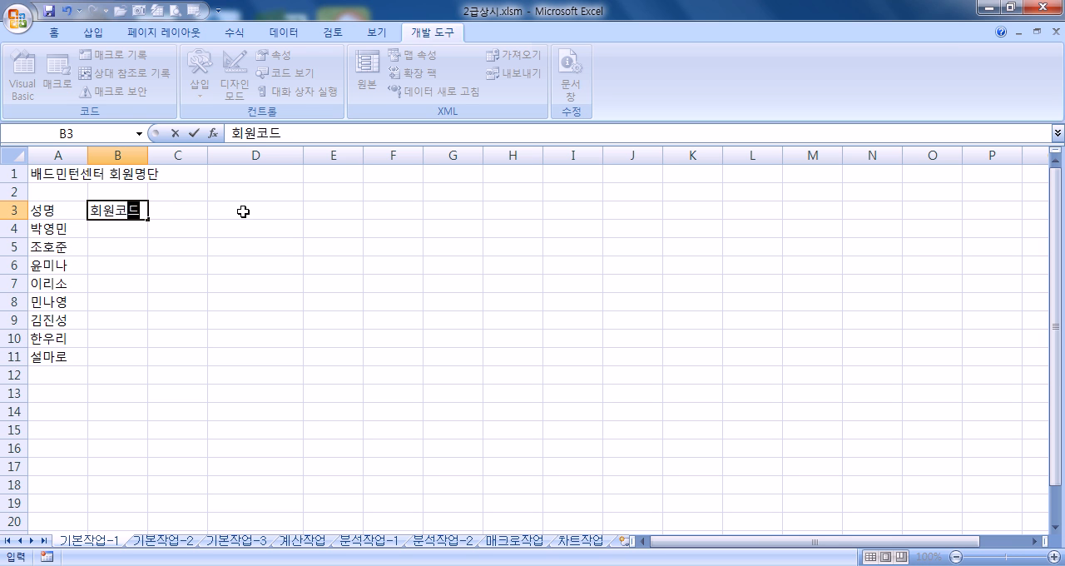
key("Return")
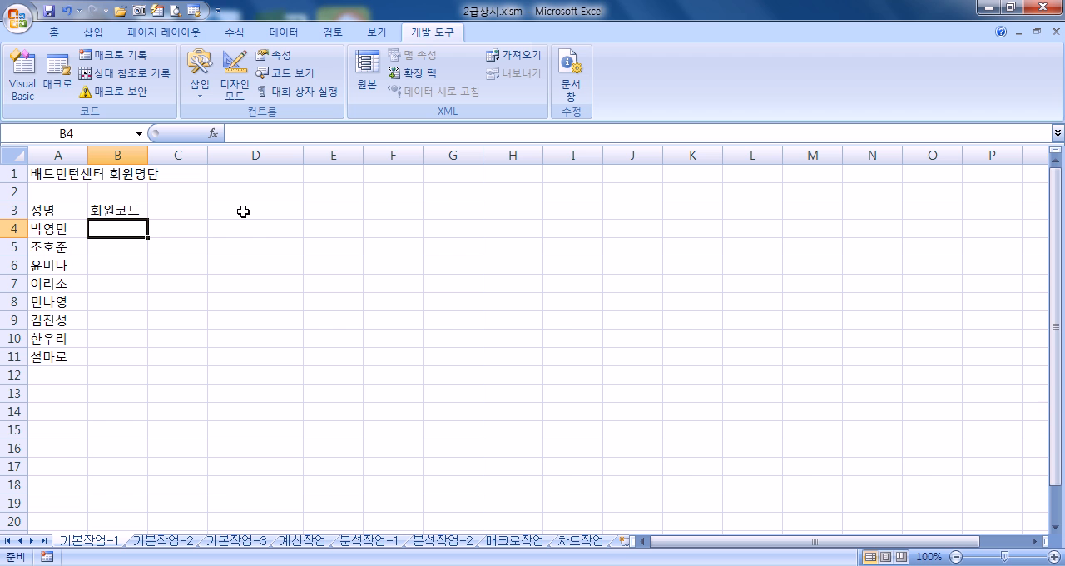
Step: Enlarge the sheet view to 160% and enter the first member's code in cell B4
scroll(247, 217, "up", 5)
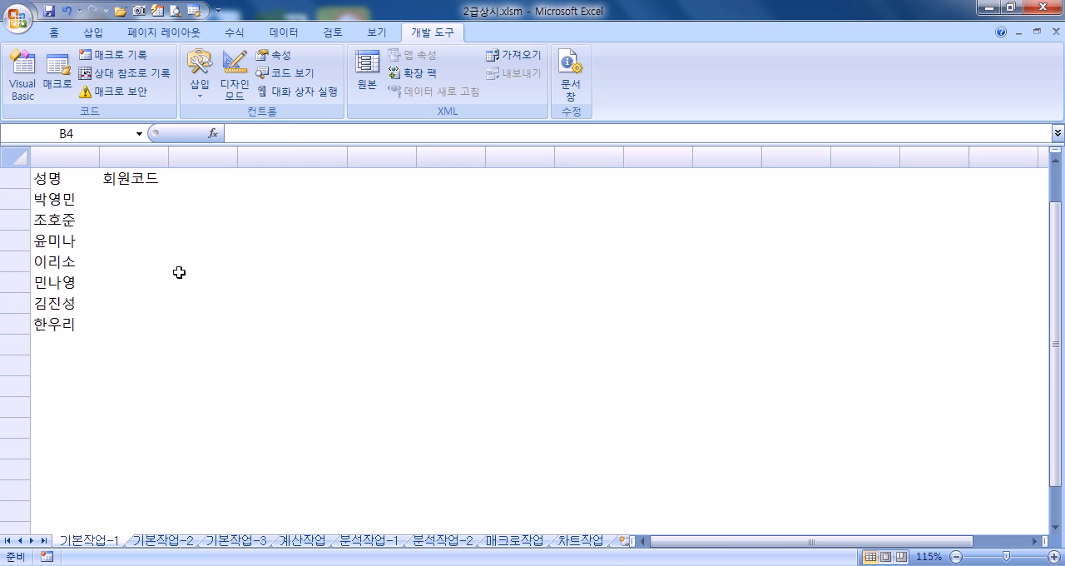
scroll(154, 265, "up", 1)
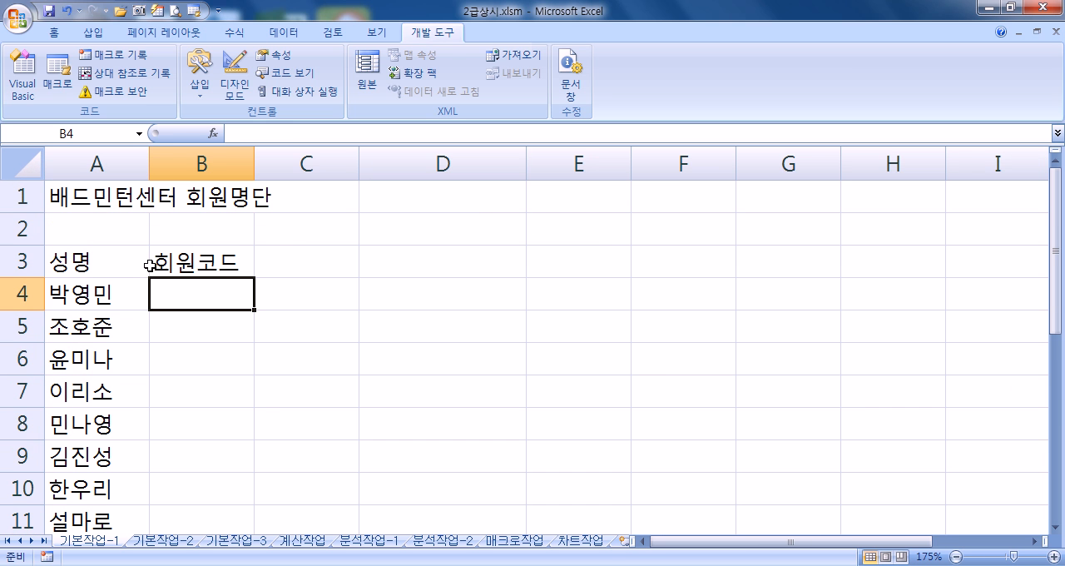
scroll(212, 274, "down", 1)
left_click(212, 273)
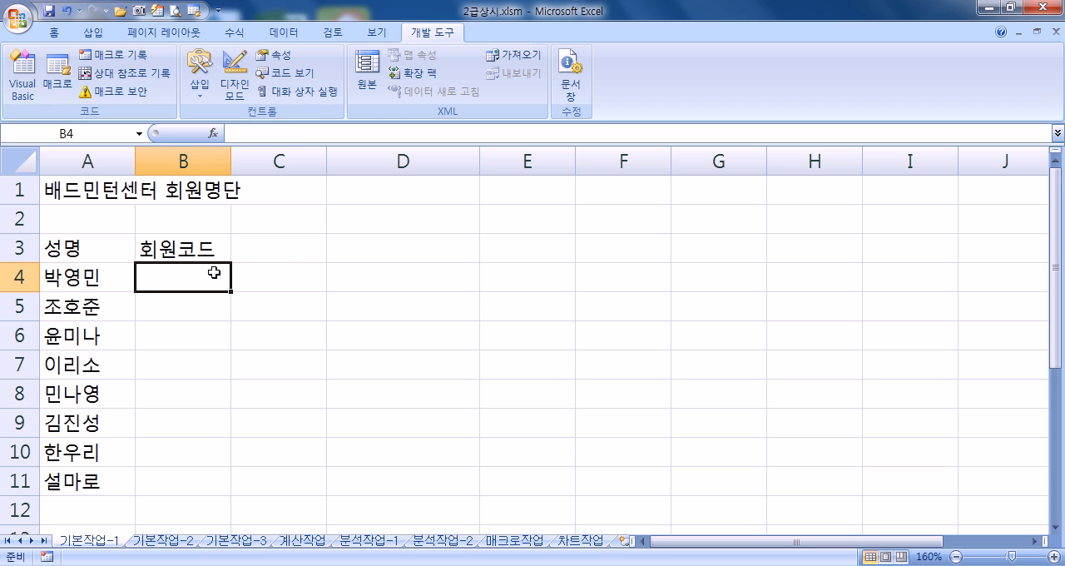
type("BD-1035")
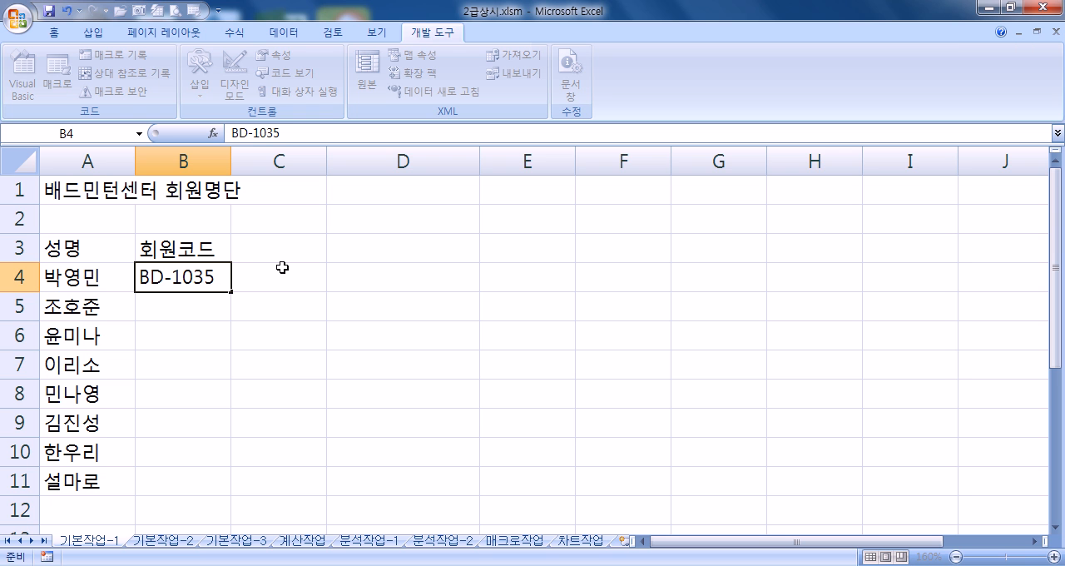
key("Return")
Step: Copy the code from B4 into B5 and replace its last two digits to give the second member's code
key("ctrl+apostrophe")
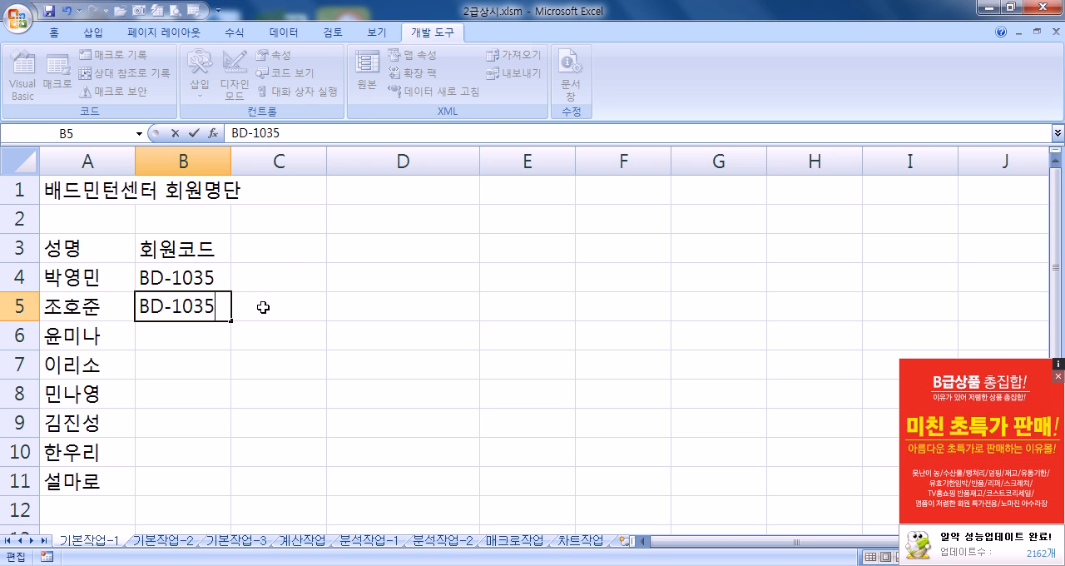
key("BackSpace")
key("BackSpace")
type("68")
key("Return")
Step: Enter the member codes of the third, fourth and fifth members in cells B6 to B8
type("BD-1086")
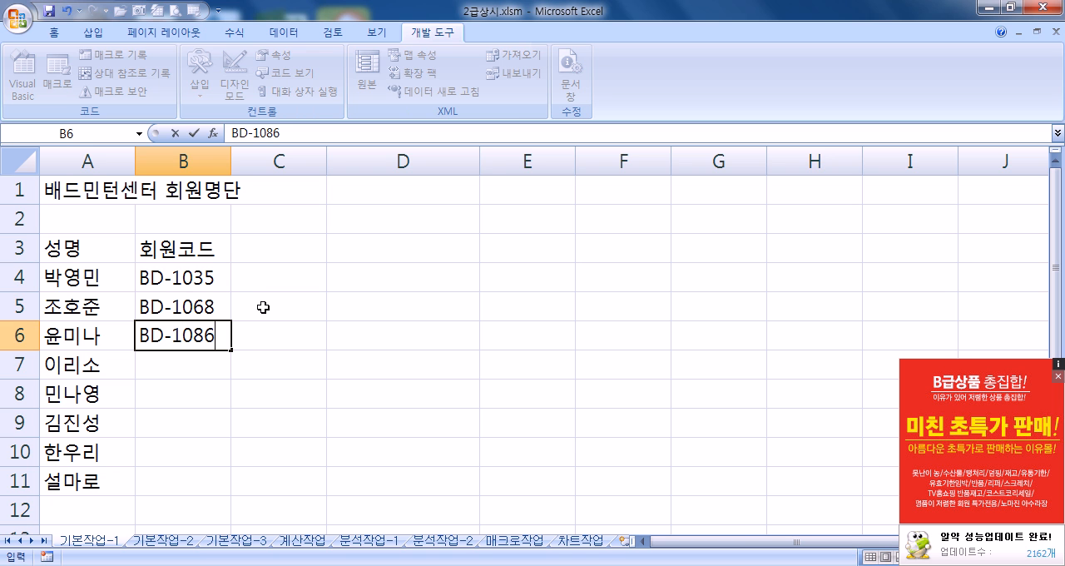
key("Return")
type("BD-1268")
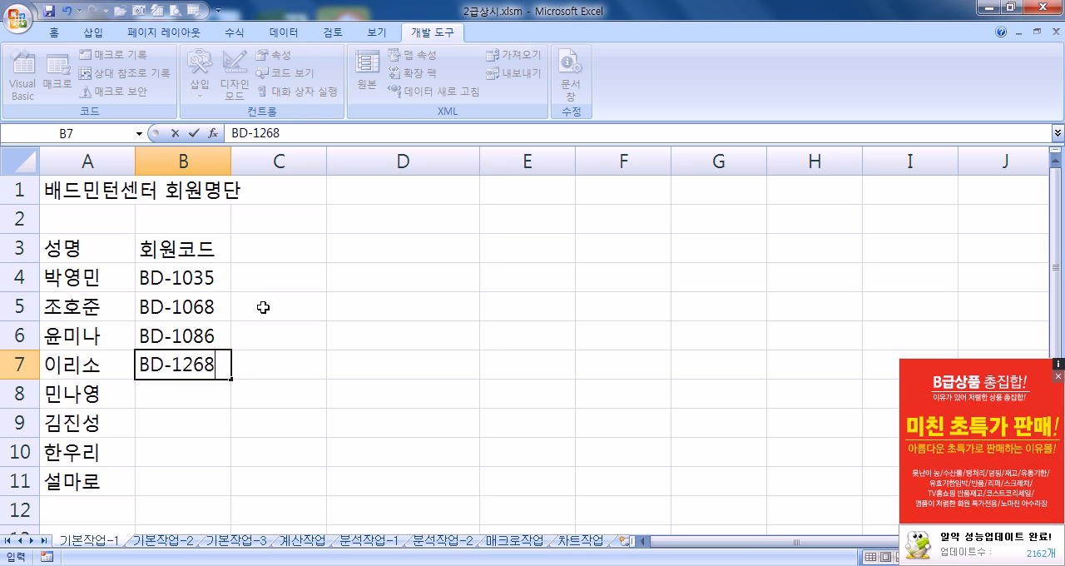
key("Return")
type("BD-2305")
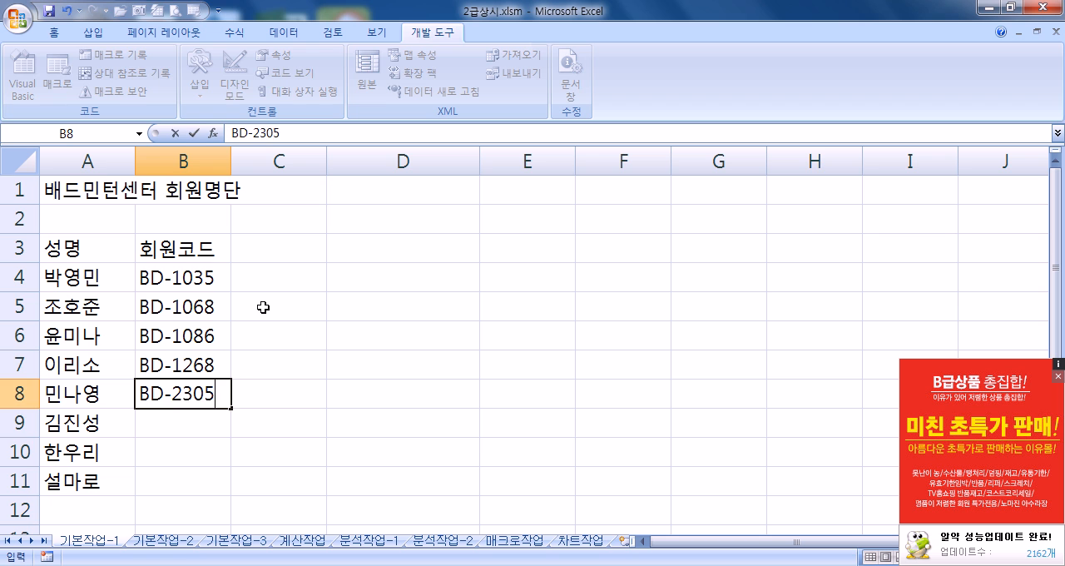
key("Return")
Step: Enter the member codes of the last three members in cells B9 to B11
type("BD-2")
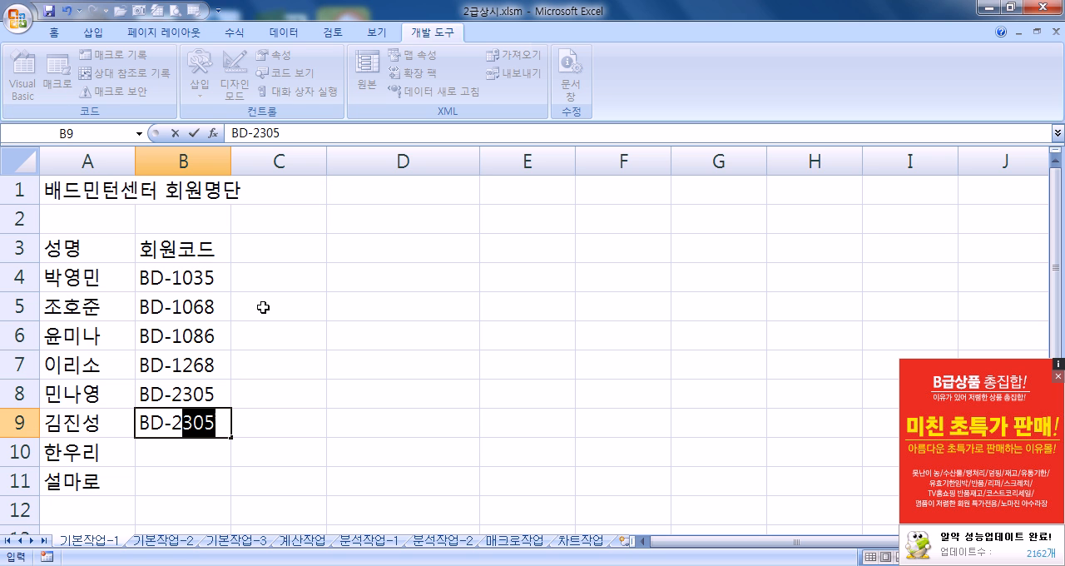
type("045")
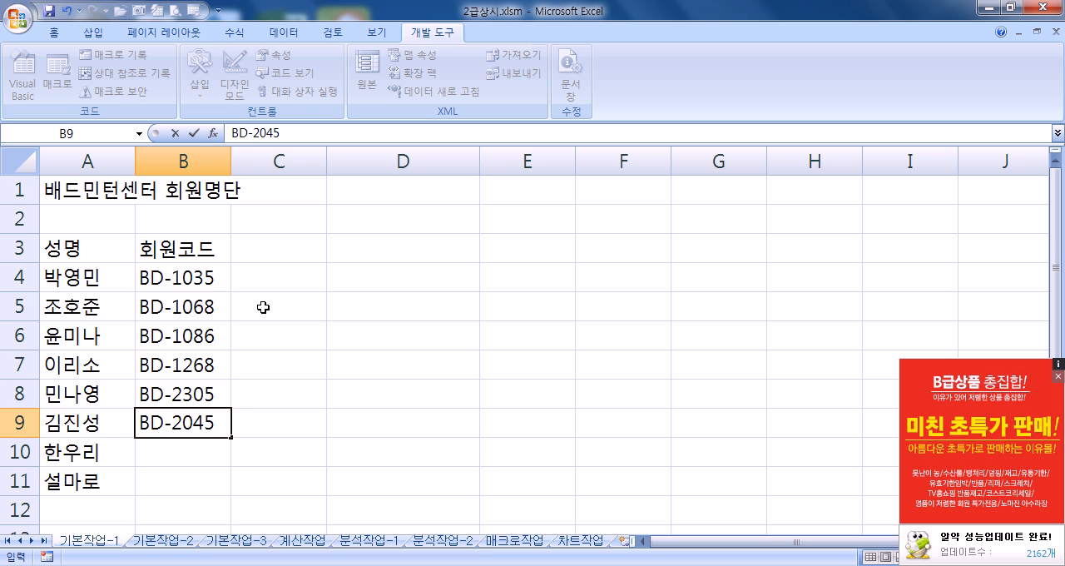
key("Return")
type("BD-2147")
key("Return")
type("BD-2369")
key("Return")
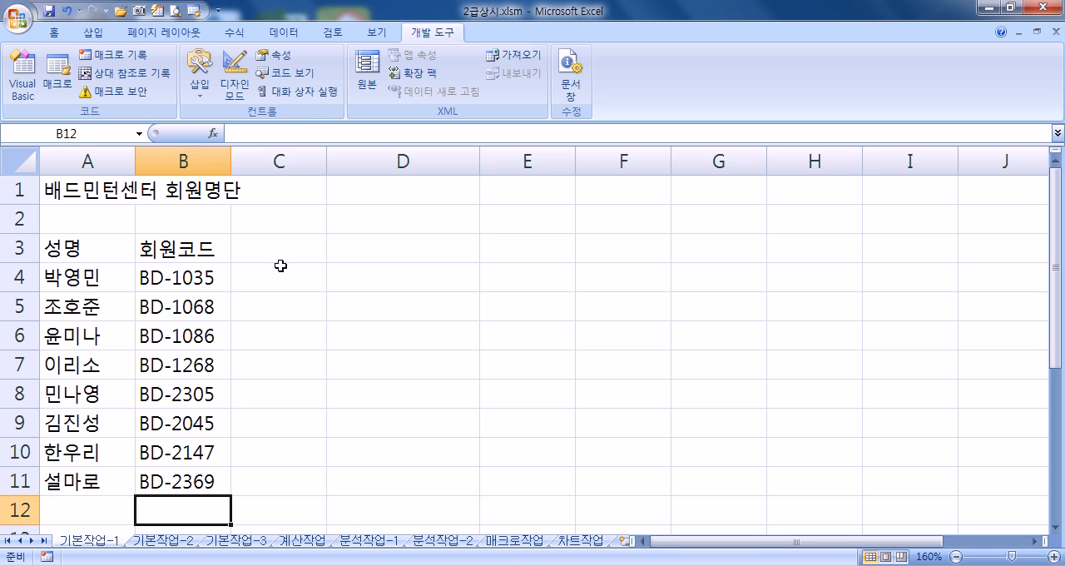
Step: Enter the column header 구분 in cell C3
left_click(261, 246)
type("RMNQ")
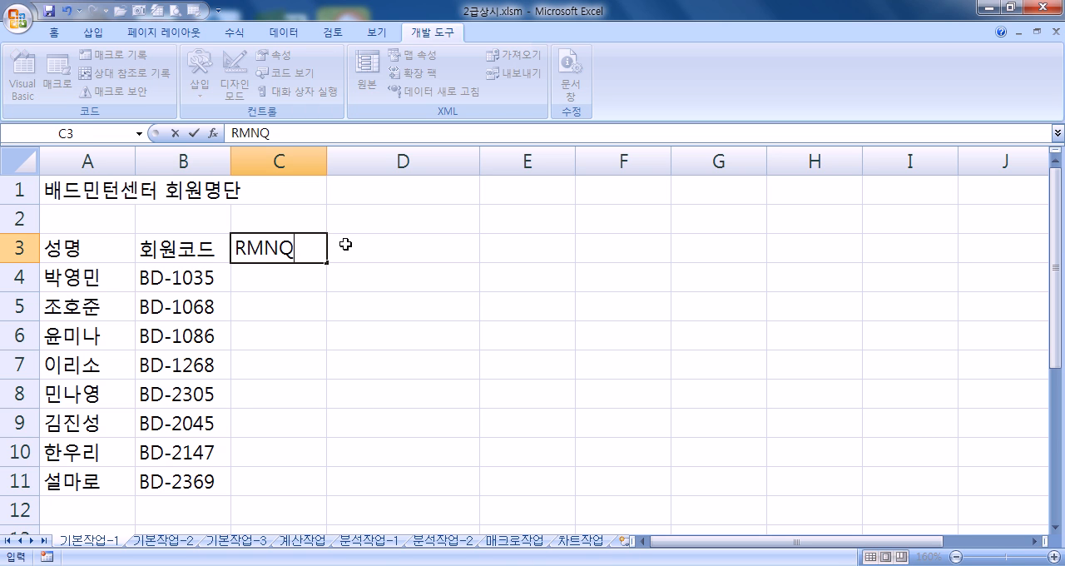
key("Escape")
key("Hangul")
type("구부ㄴ")
key("Return")
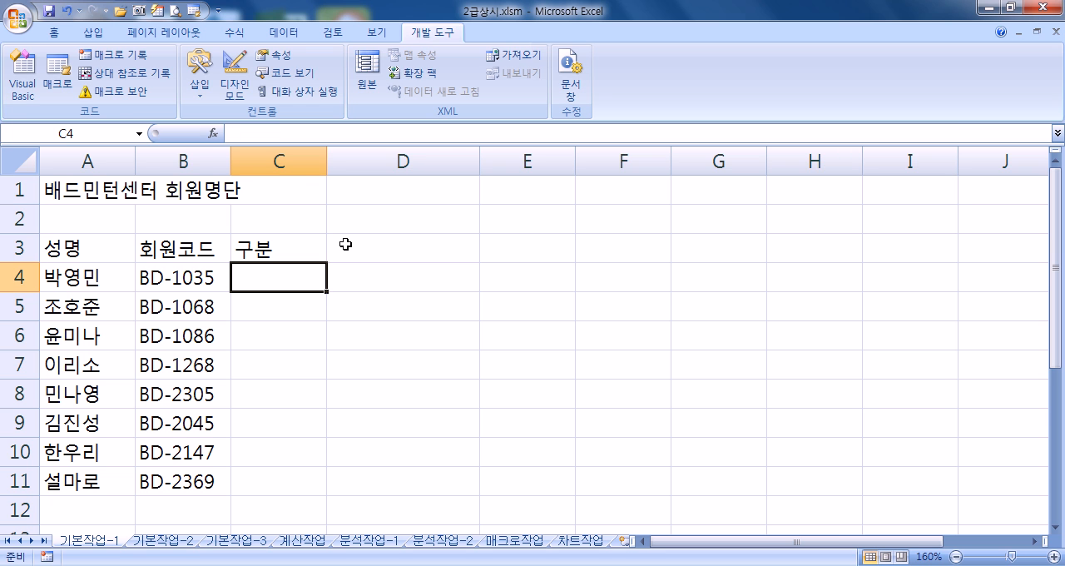
Step: Enter 정회원 as the membership type in each of the cells C4 to C9
type("정회원")
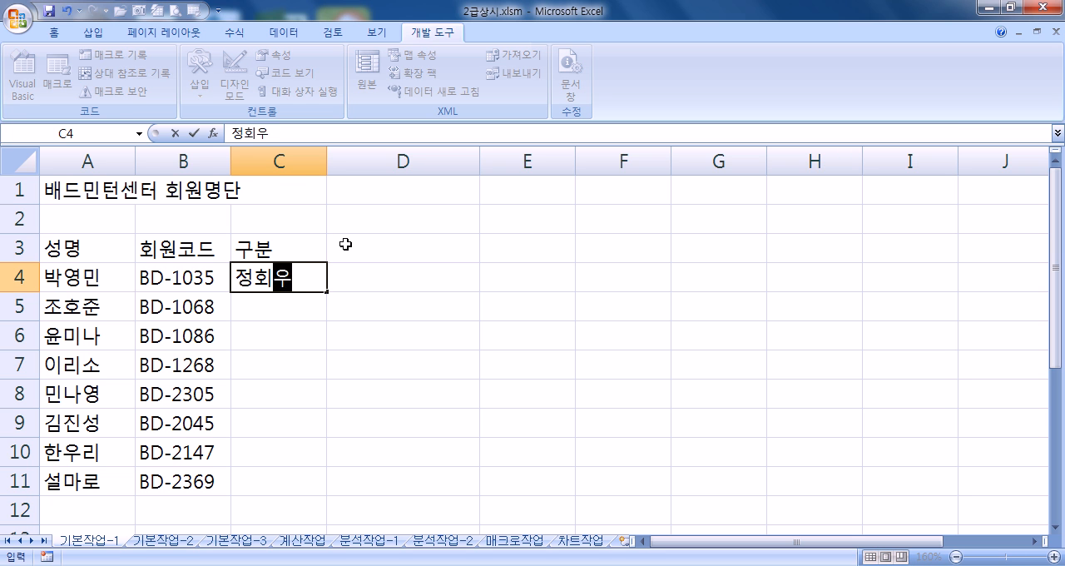
key("Return")
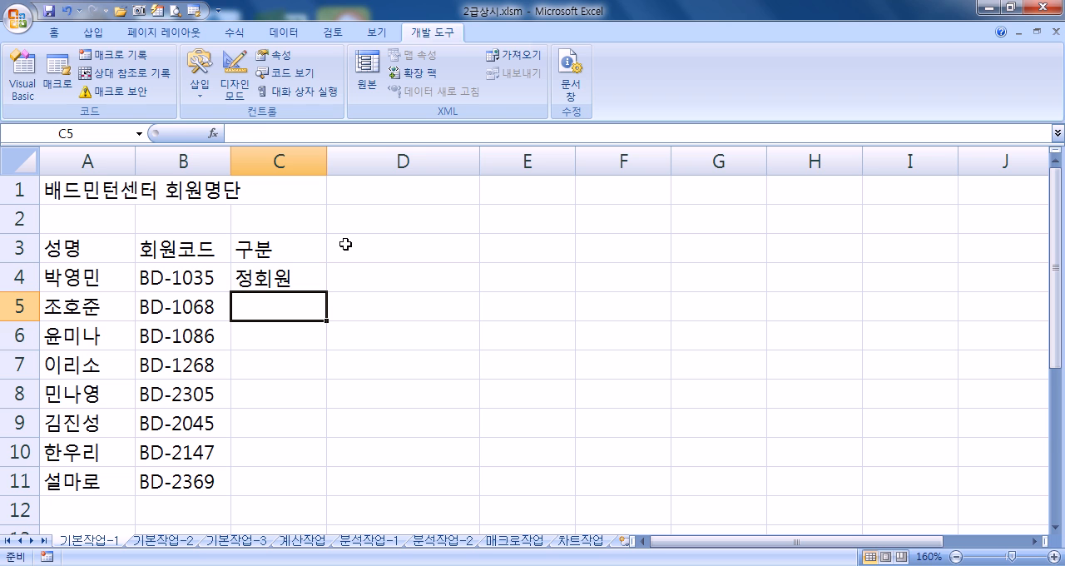
type("정회원")
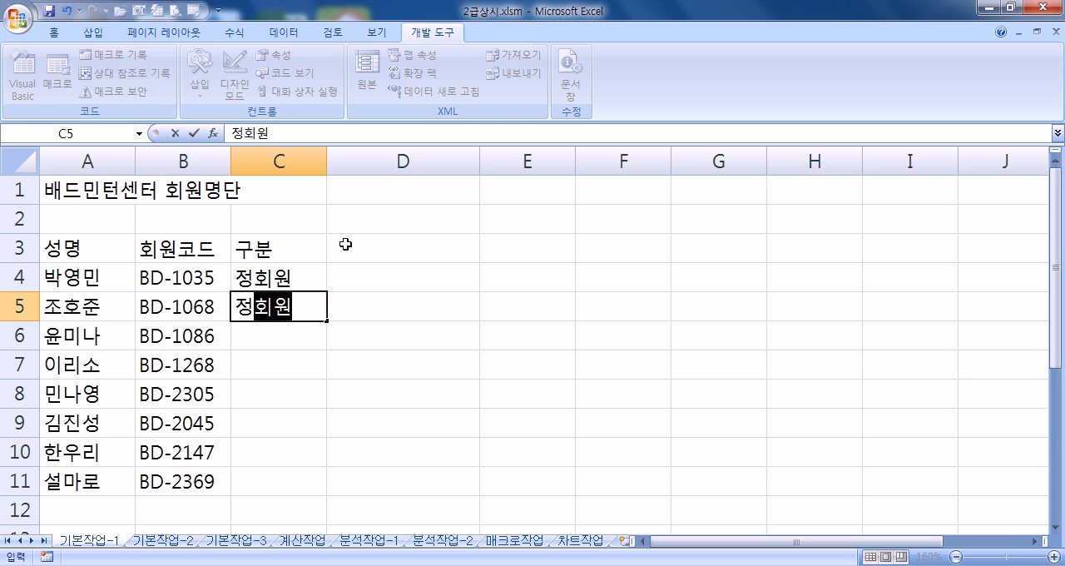
key("Return")
type("정")
key("Return")
type("정")
key("Return")
type("정")
key("Return")
type("정")
key("Return")
type("ㅈ")
key("BackSpace")
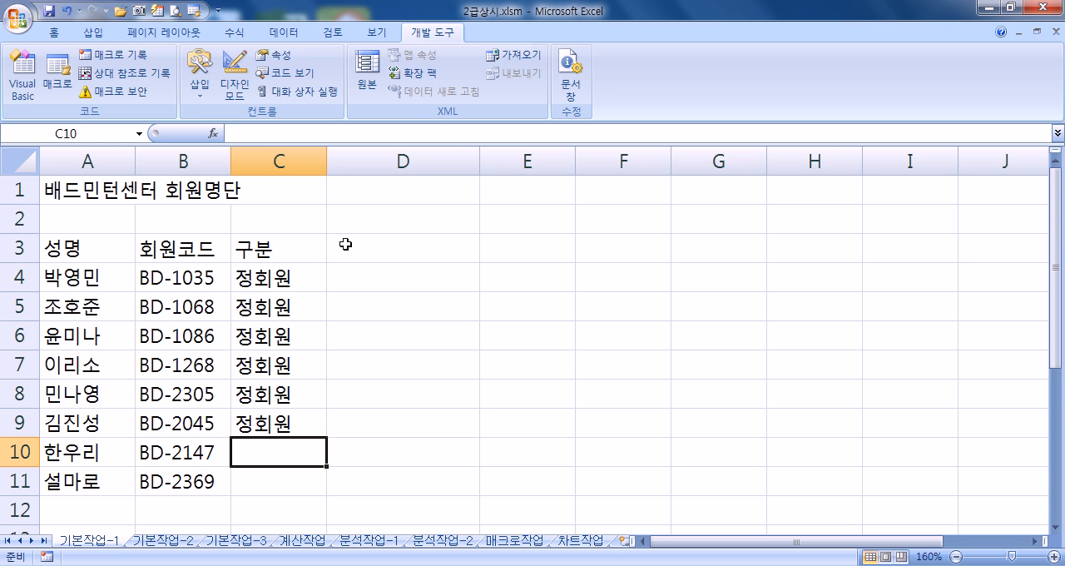
Step: Replace the membership type in C9 with 준회원 and enter 준회원 in C10 and C11 as well
key("Up")
type("준회원")
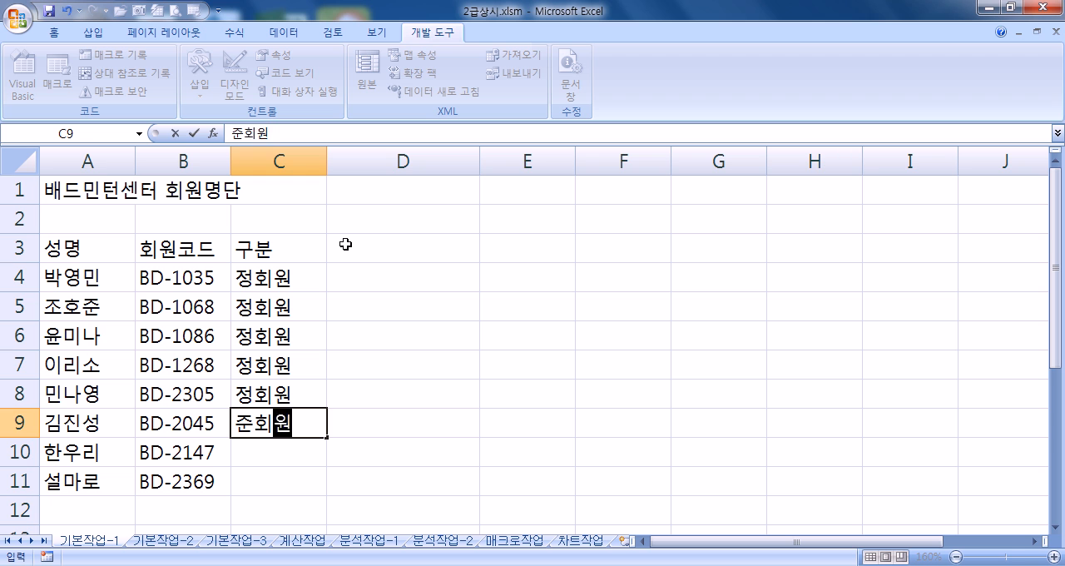
key("Return")
type("준회원")
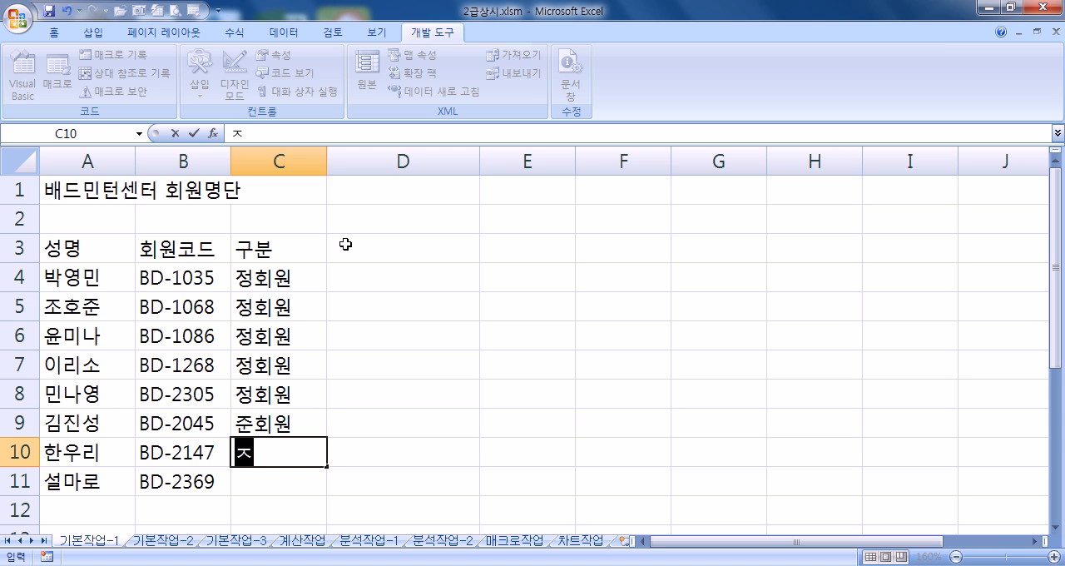
key("Return")
type("준회원")
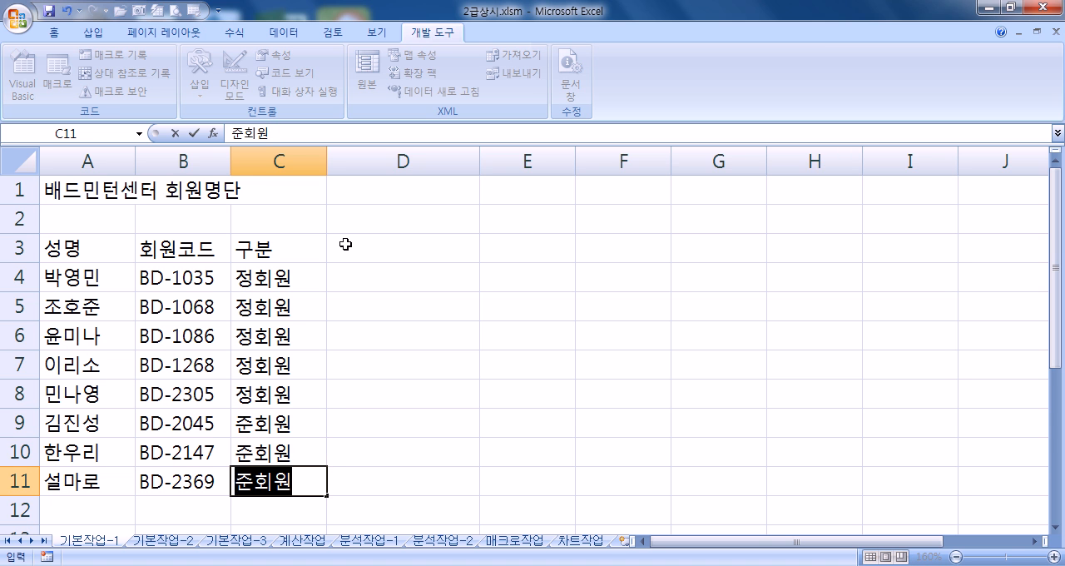
Step: Enter the column header 연락처 in cell D3 and the first member's phone number in D4
left_click(367, 244)
type("ㅇ연락처")
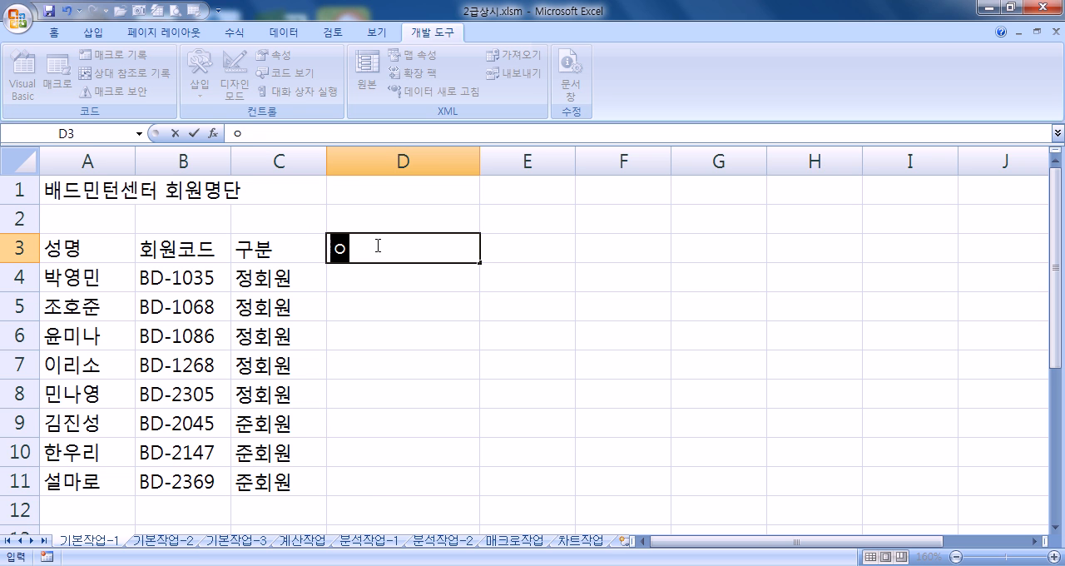
key("Return")
key("Return")
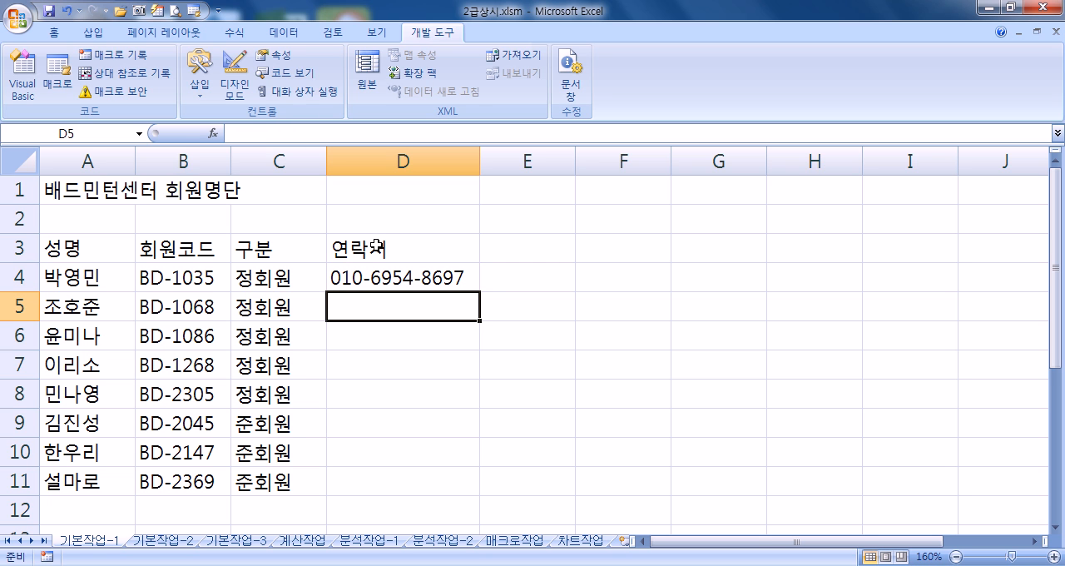
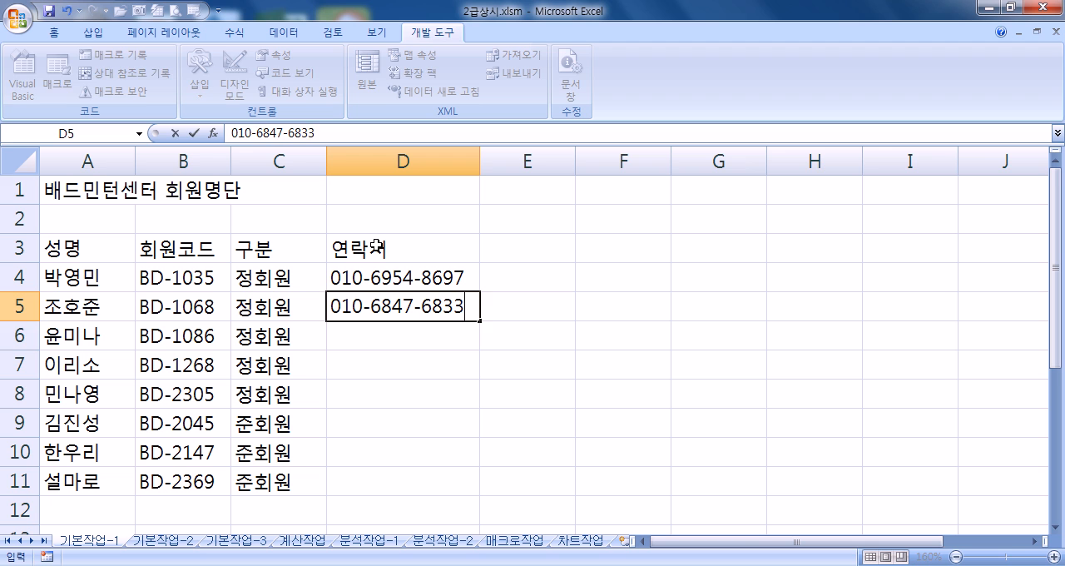
Step: Enter the second and third members' phone numbers in cells D5 and D6
key("Return")
key("Return")
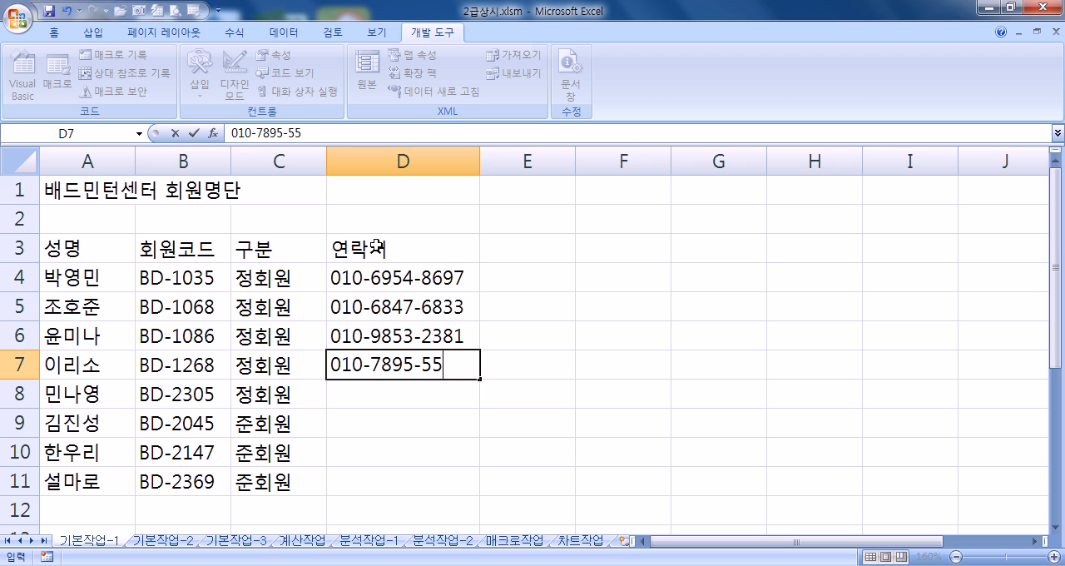
Step: Enter the fourth and fifth members' phone numbers in cells D7 and D8
key("Return")
key("Return")
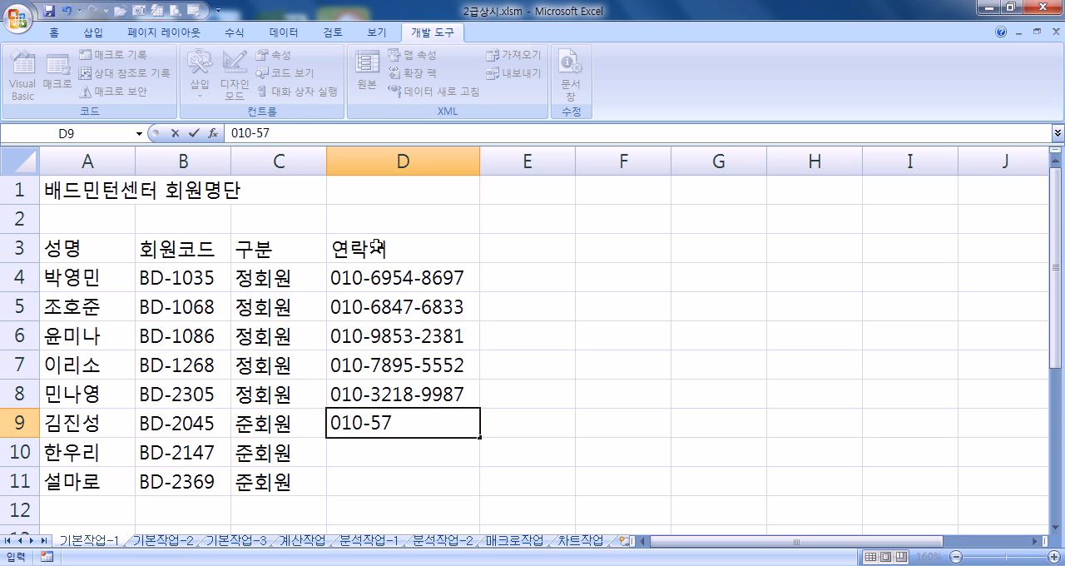
Step: Enter the sixth member's phone number in cell D9
key("Return")
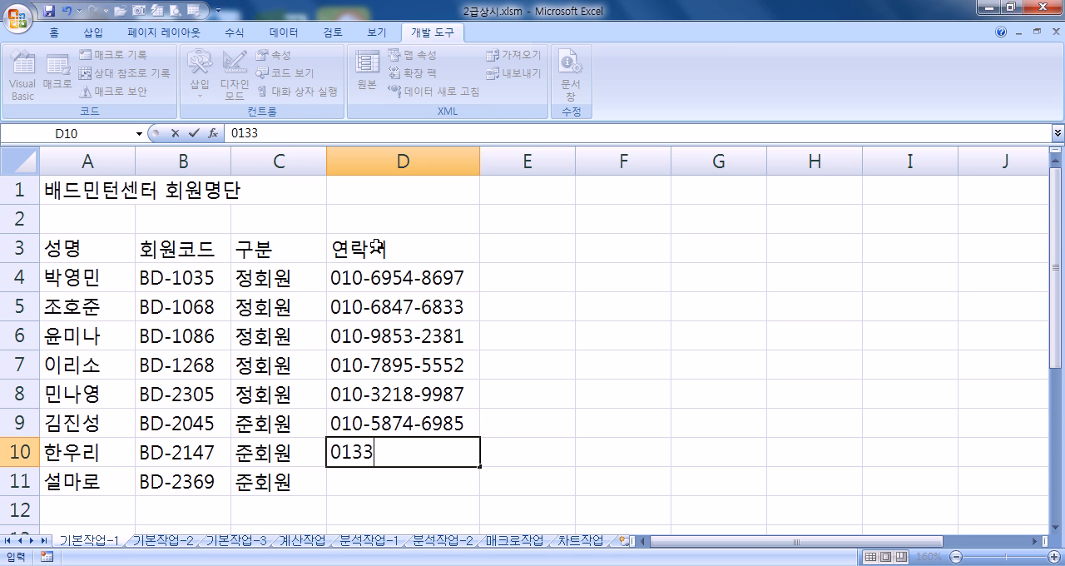
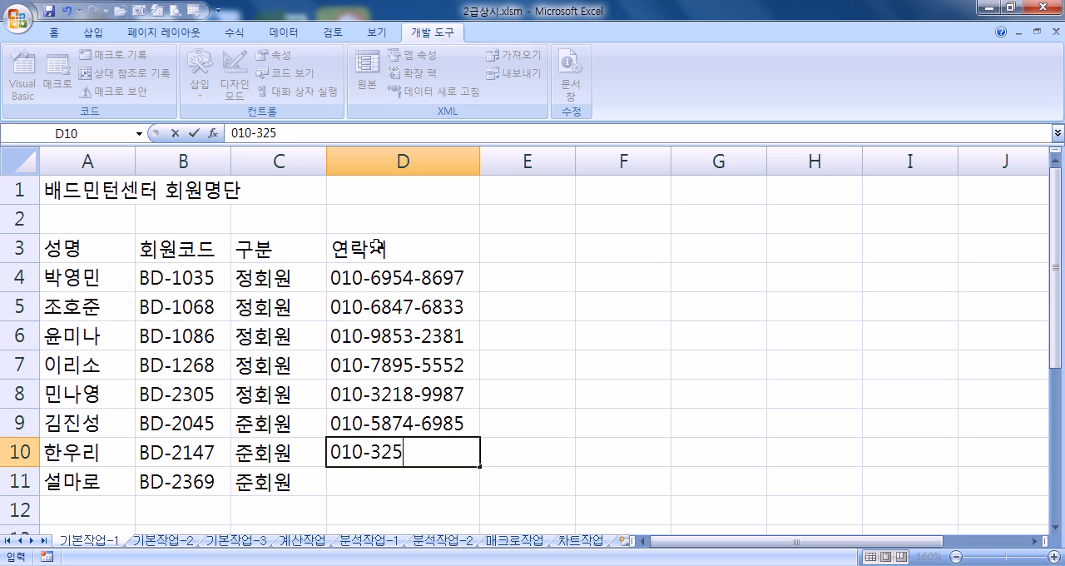
Step: Enter the last two members' phone numbers in cells D10 and D11
key("Return")
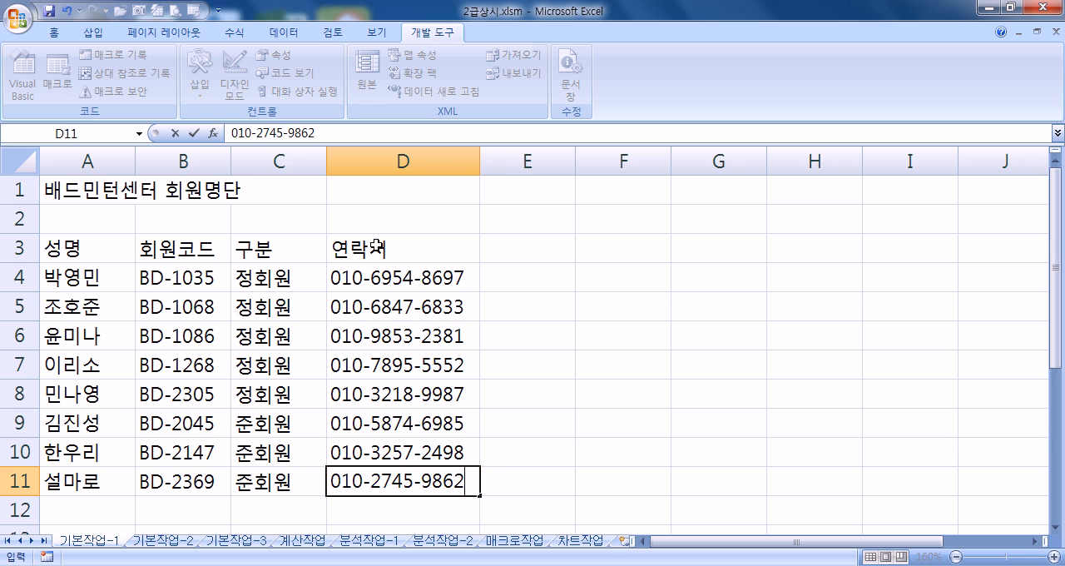
Step: Enter the column header 등록일 in cell E3 and the registration date 3월 2일 in E4
left_click(533, 252)
type("등록일")
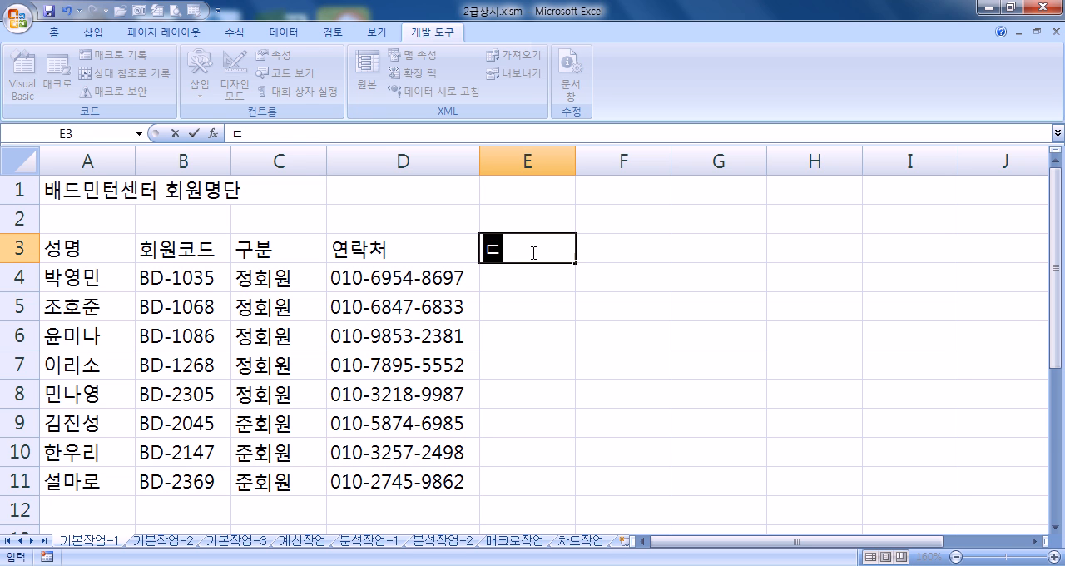
key("Return")
type("3월 2일")
key("Return")
Step: Enter the registration dates 3월 19일 in cell E5 and 4월 7일 in E6
type("3월 19일")
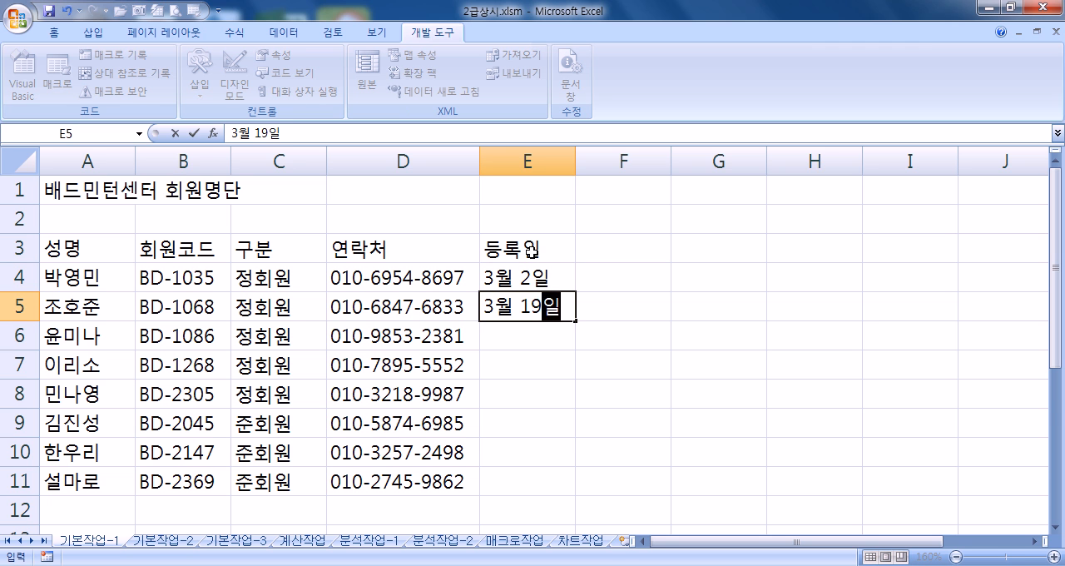
key("Return")
type("4워ㄹ 6")
key("BackSpace")
type("7이ㄹ")
key("Return")
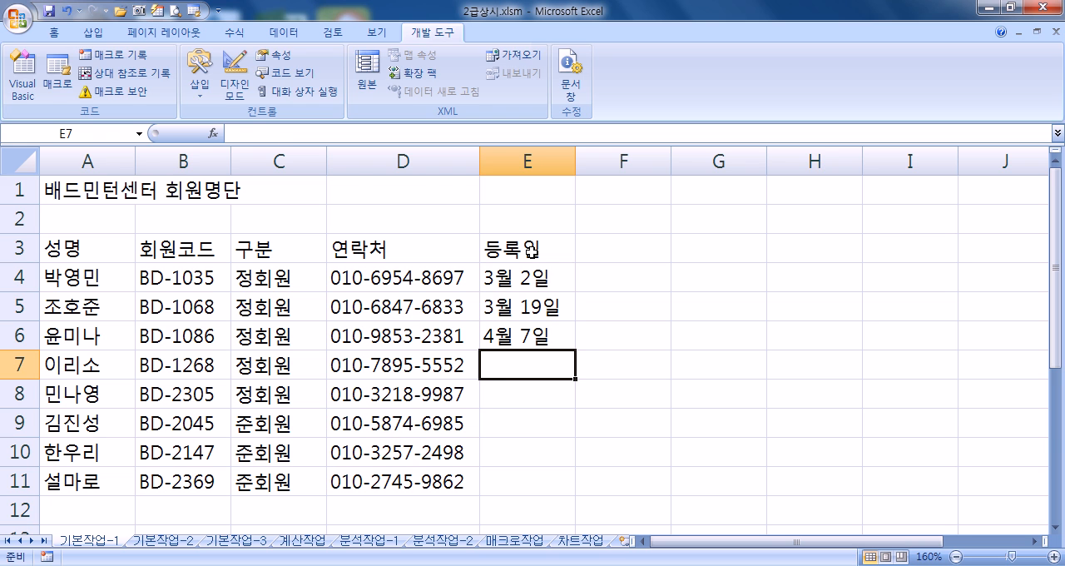
Step: Enter the registration dates 4월 10일 in cell E7 and 4월 12일 in E8
type("4월")
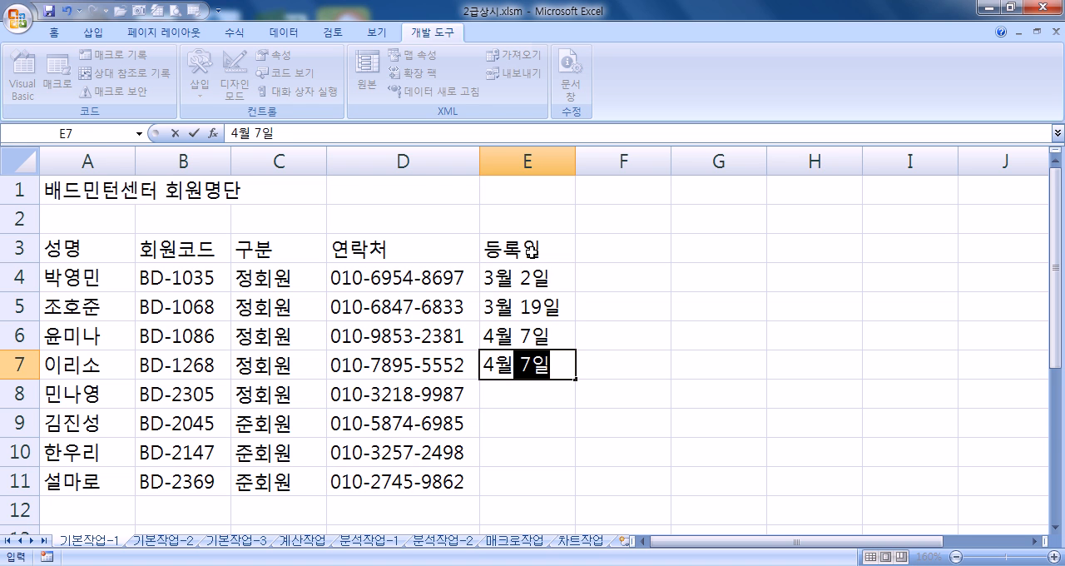
type(" 10일")
key("Return")
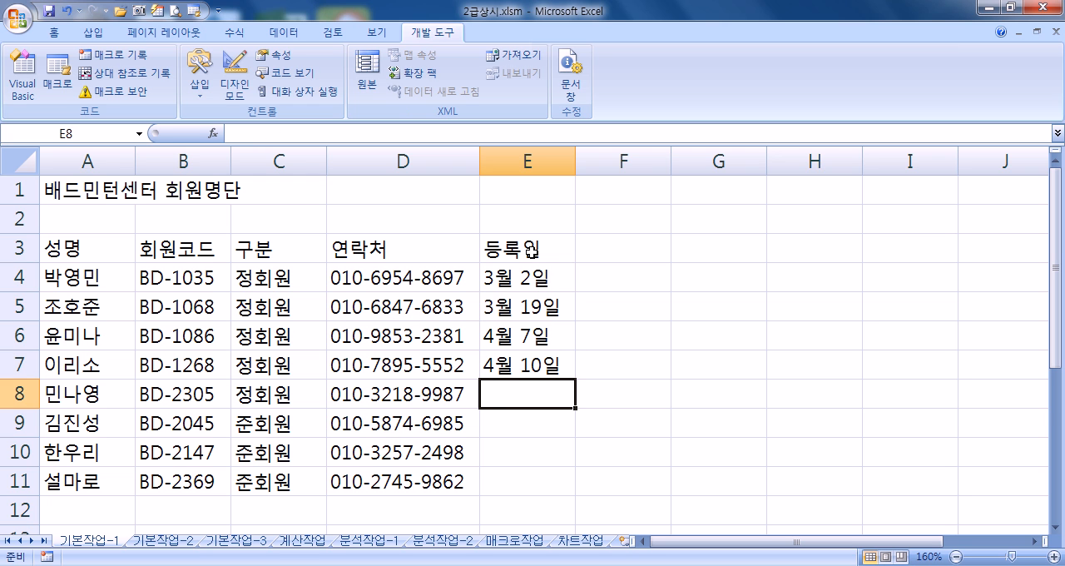
type("5")
key("BackSpace")
type("3")
key("BackSpace")
type("4ㅇ월 12일")
key("Return")
Step: Enter the registration dates 5월 1일, 5월 3일 and 5월 4일 in cells E9 to E11
type("5월 1일")
key("Return")
type("5월 3일")
key("Return")
type("5우월 3")
key("BackSpace")
type("4일")
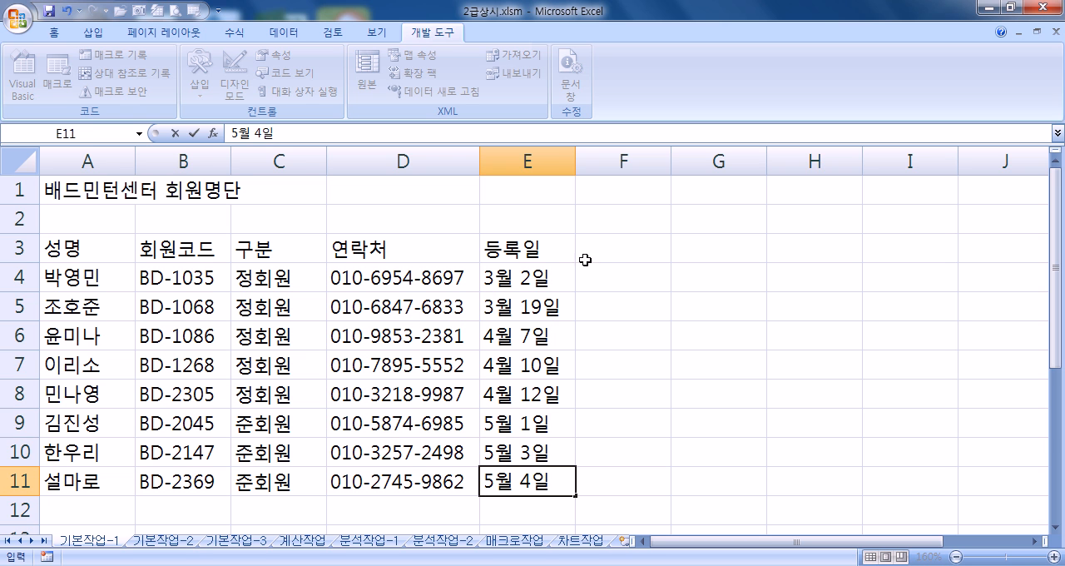
Step: Enter the column header 수강일 in cell F3 and the class days 월, 수, 금 in F4
left_click(620, 249)
type("수강")
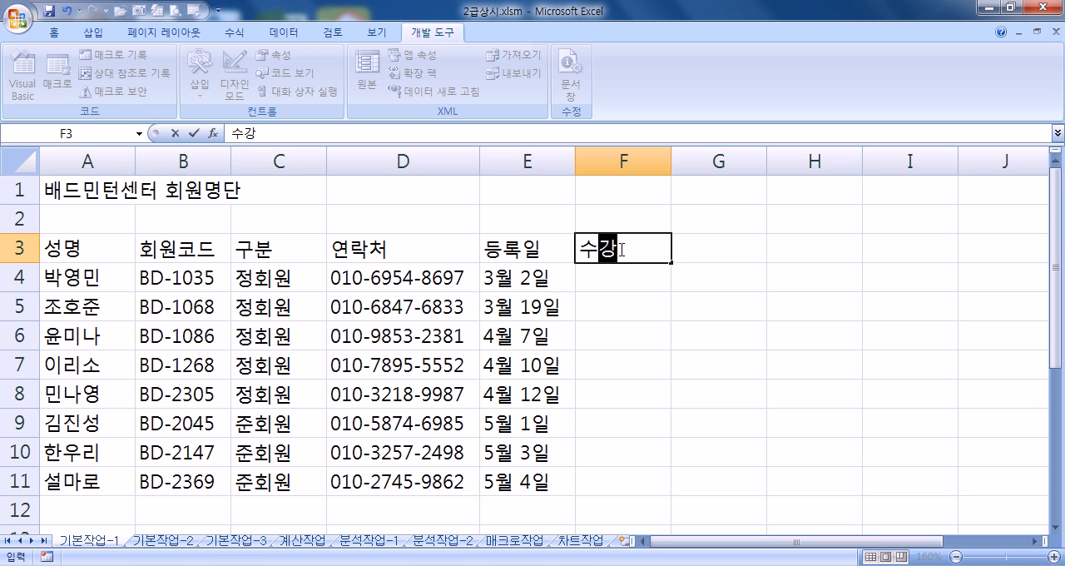
type("일")
key("Return")
type("월, 수, 금")
key("Return")
Step: Enter the class days 화. 목, 토 in cells F5 and F6
type("화. 목, 토")
key("Return")
type("화ㅓ")
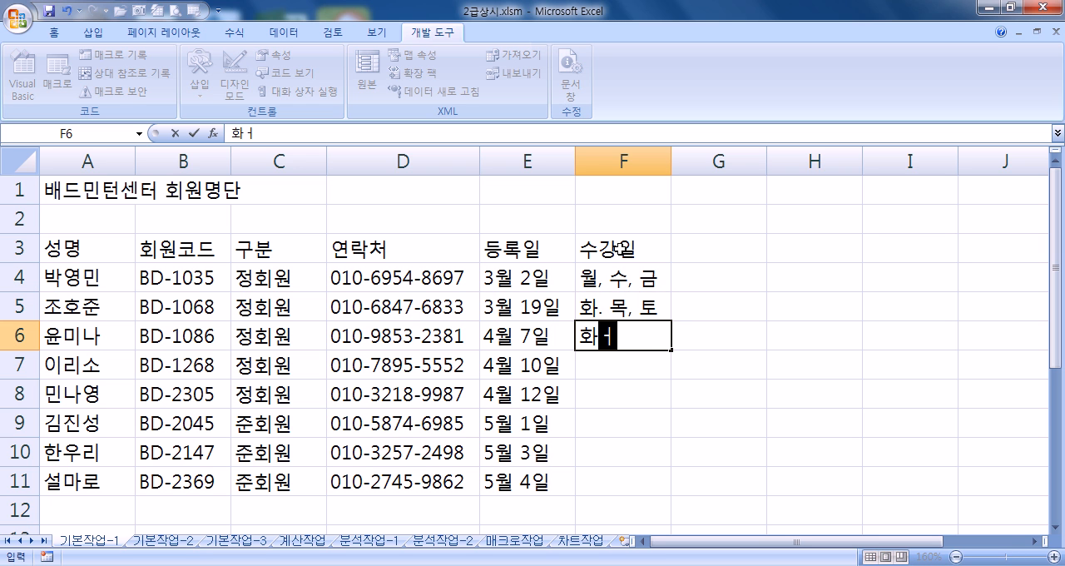
key("BackSpace")
type(". 목, 토")
key("Return")
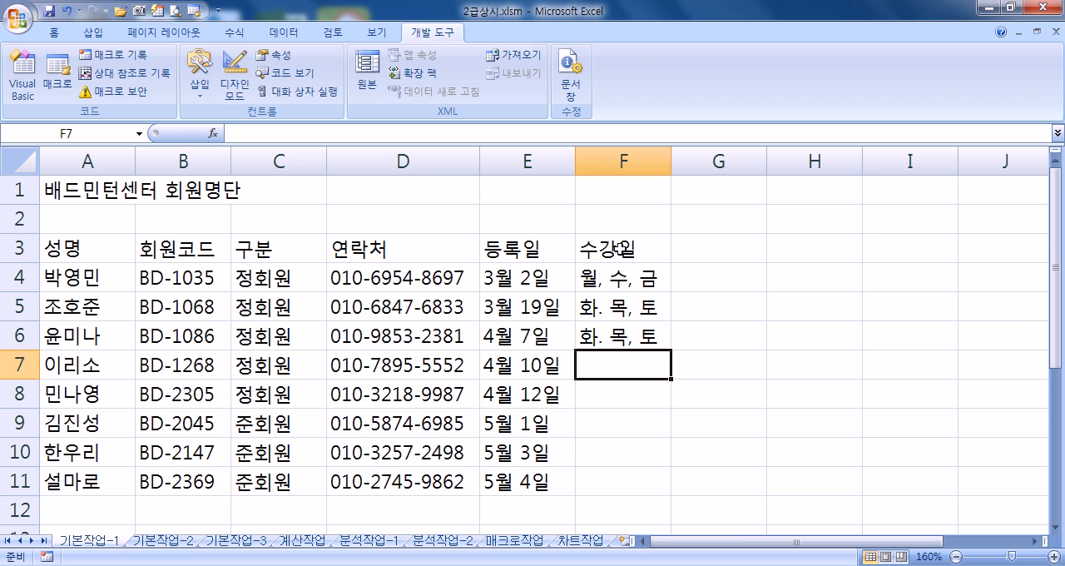
Step: Correct the class days in cells F5 and F6 to 화, 목, 토, with a comma after 화
key("Up")
key("Up")
key("F2")
key("Left")
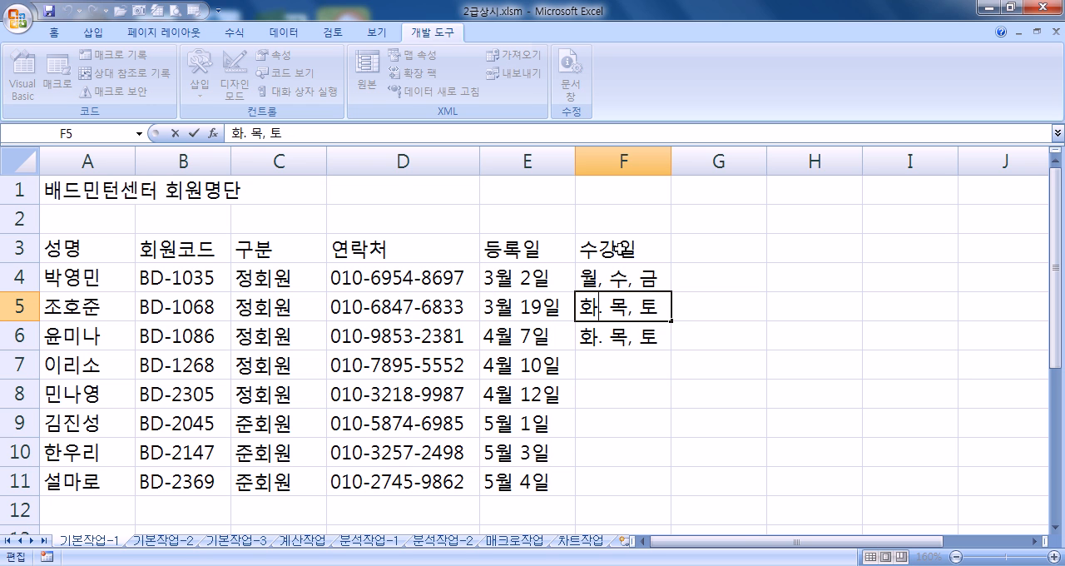
key("Left")
key("Left")
key("Left")
key("Left")
key("BackSpace")
type(",")
key("Return")
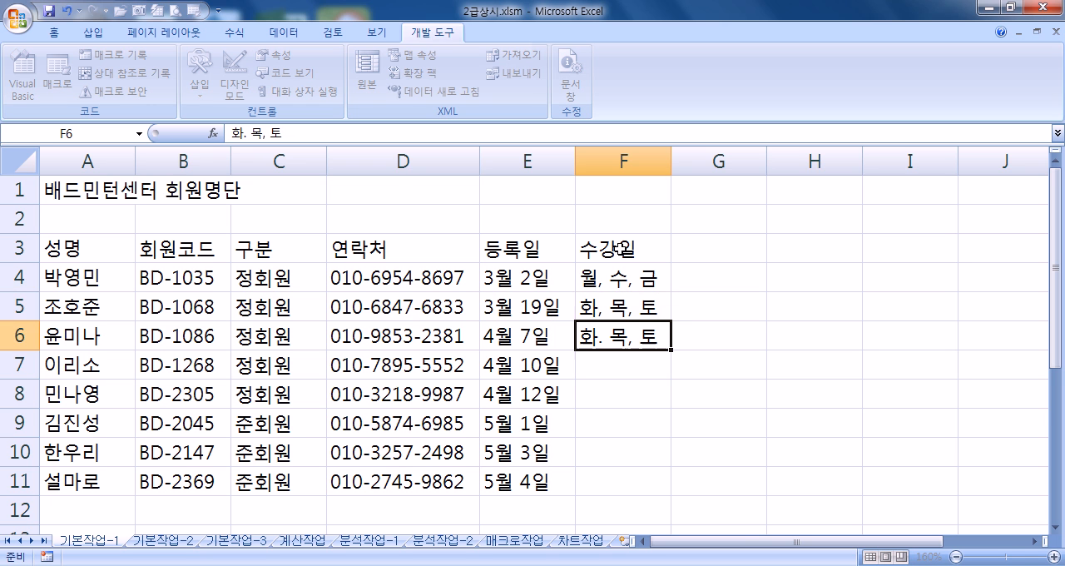
type("화, 목, 토")
key("Return")
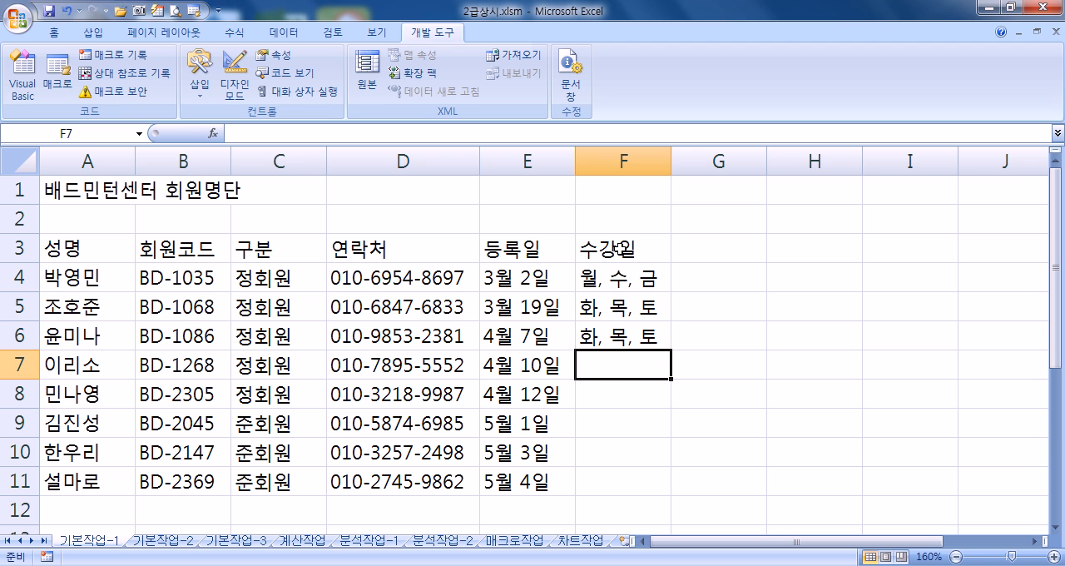
Step: Enter the class days 월, 수, 금 in cells F7, F9 and F10, and 화, 목, 토 in F8 and F11
type("월, 수, 금")
key("Return")
type("화, 목, 토")
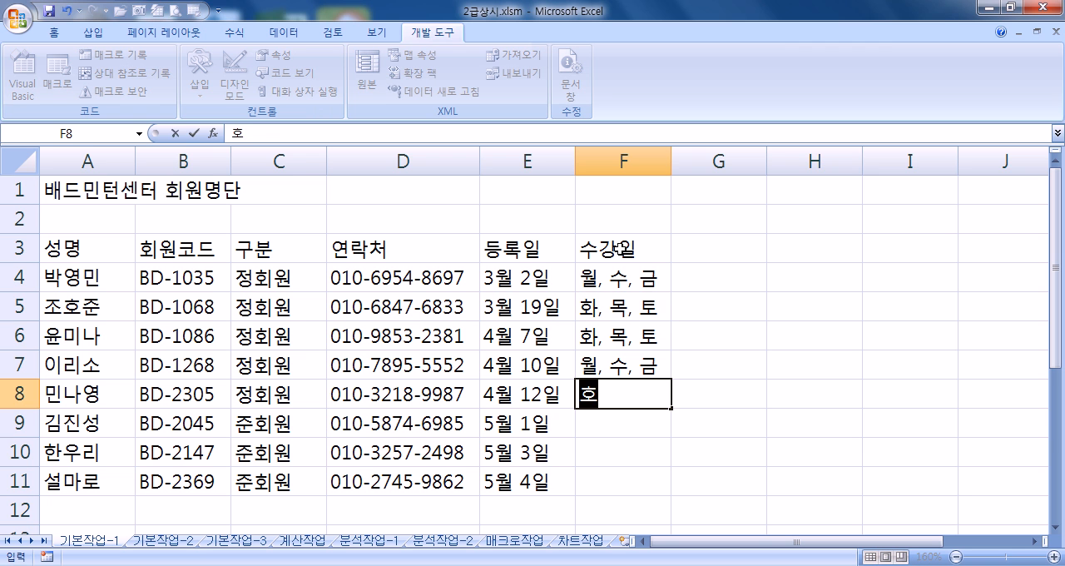
key("Return")
type("ㅇ월, 수, 금")
key("Return")
type("월, 수, 금")
key("Return")
type("화, 목, 토")
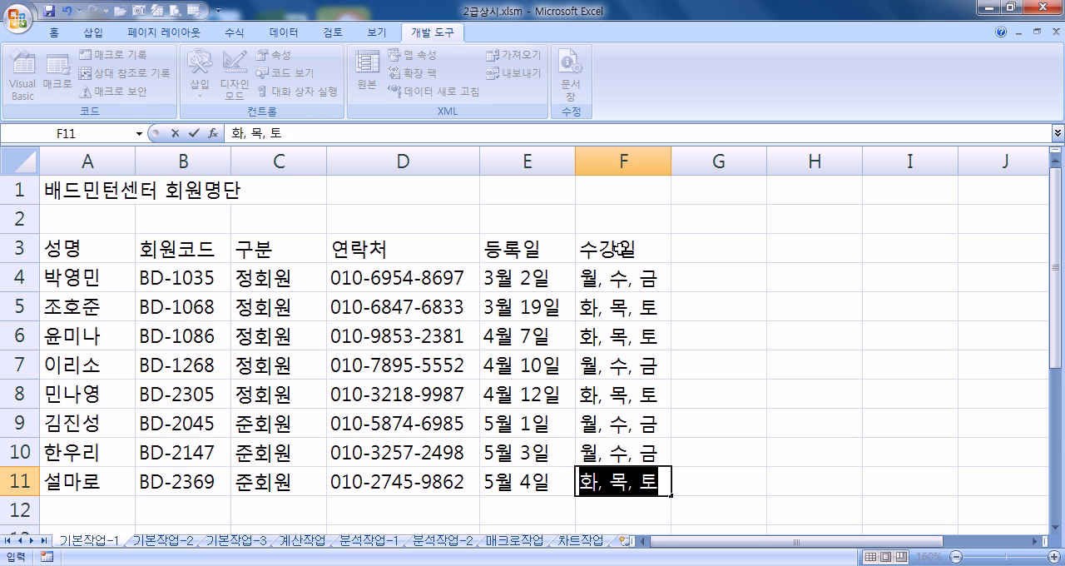
key("Return")
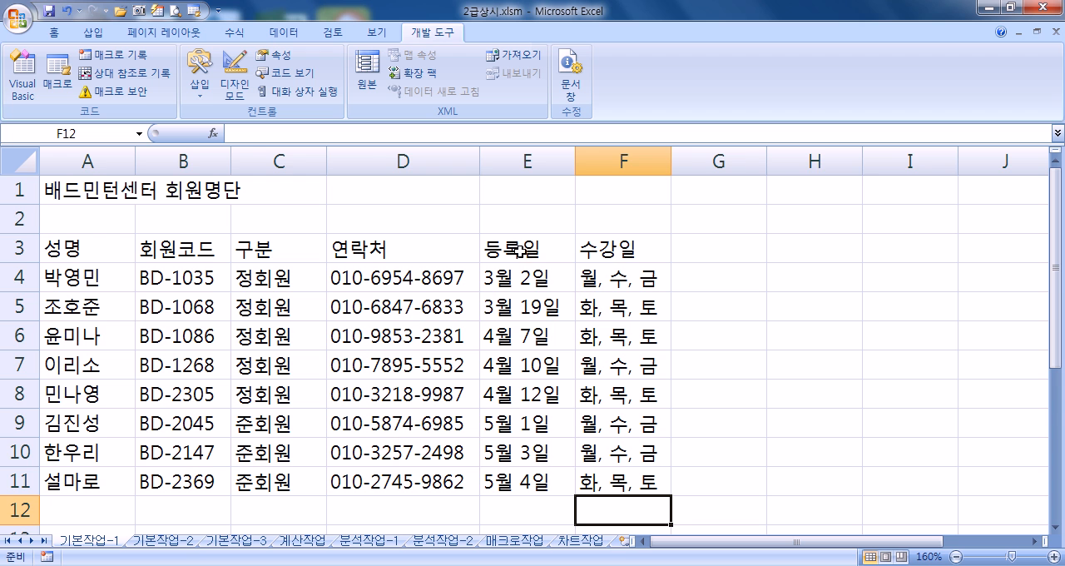
scroll(521, 277, "down", 2, "ctrl")
scroll(524, 277, "down", 2, "ctrl")
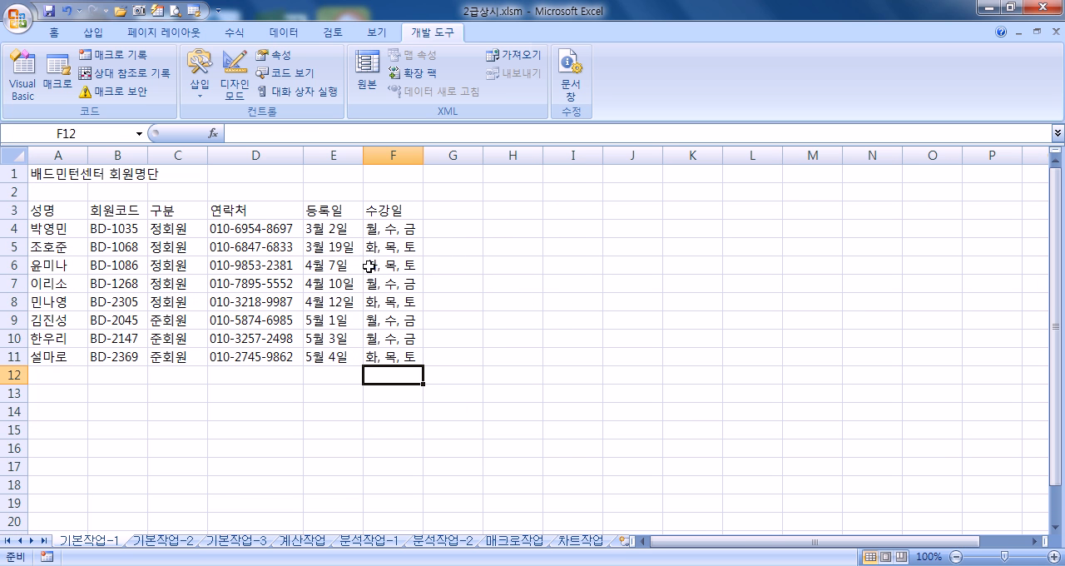
left_click(397, 210)
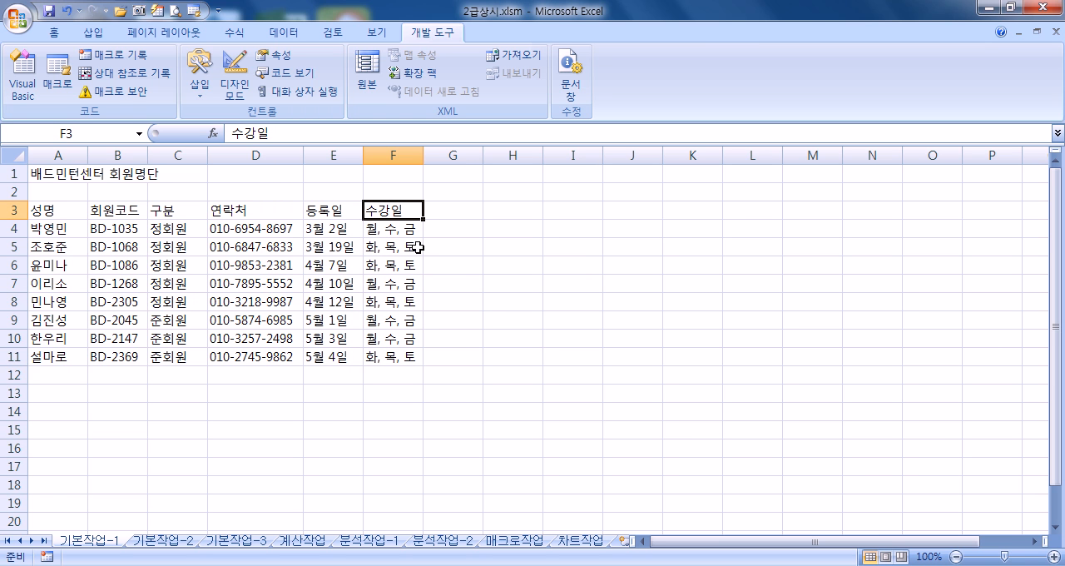
left_click(330, 230)
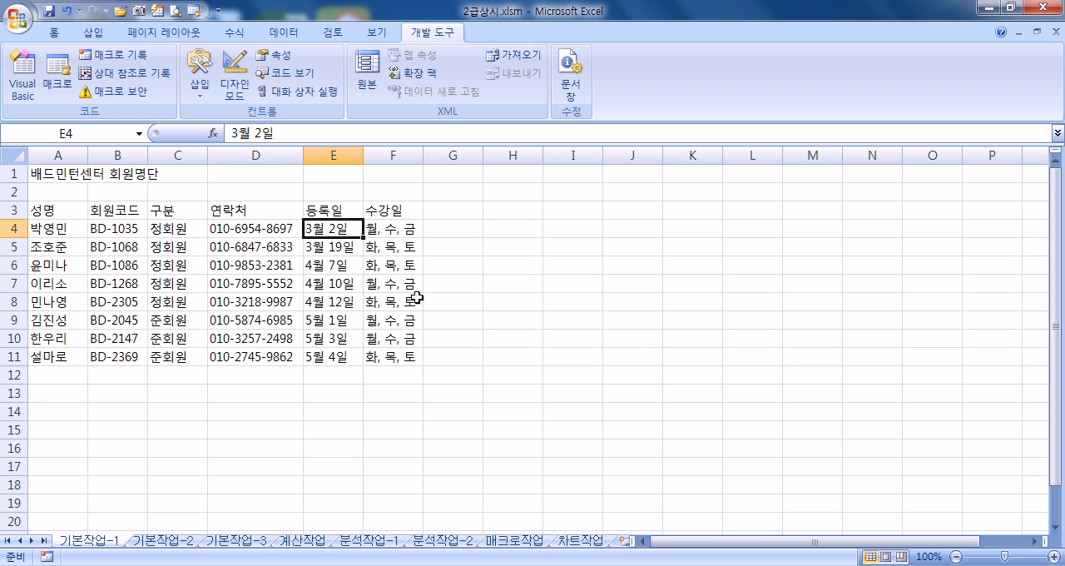
left_click(404, 358)
left_click(398, 375)
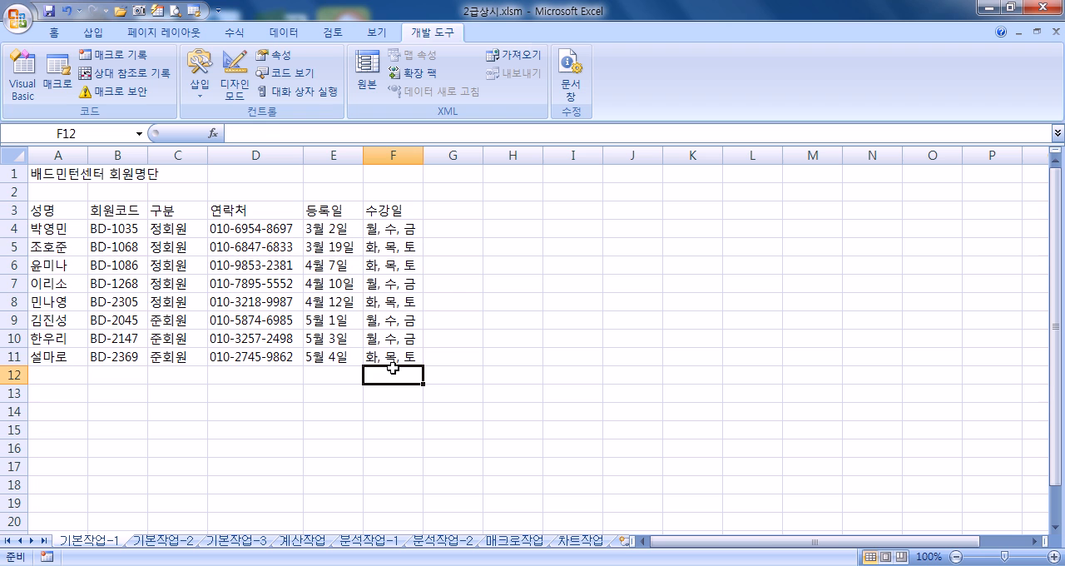
Step: Re-enter the column header 등록일 in cell E3
left_click(324, 210)
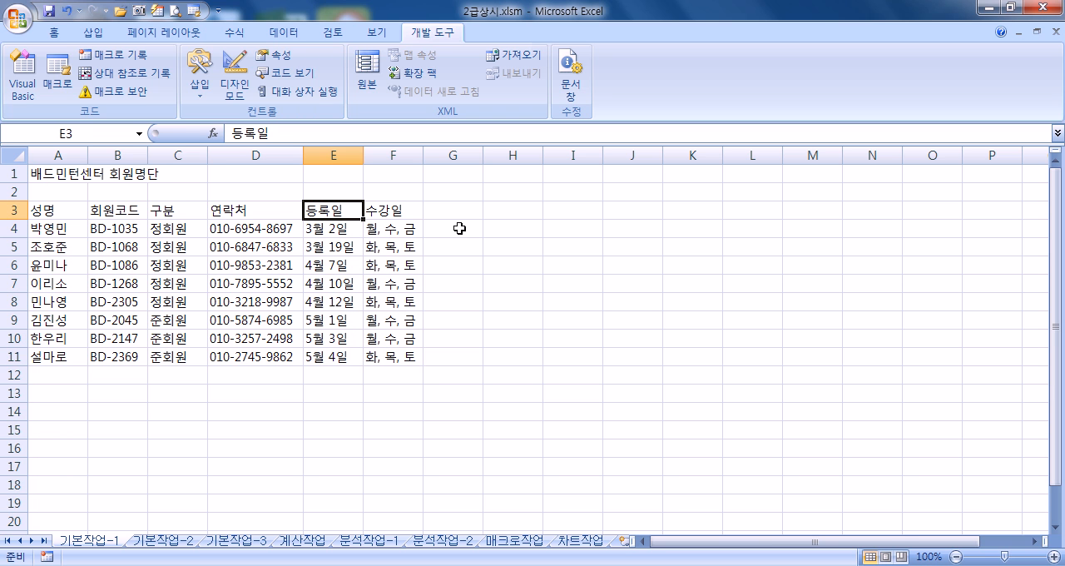
type("ㄷㅇ")
key("Escape")
type("드록일")
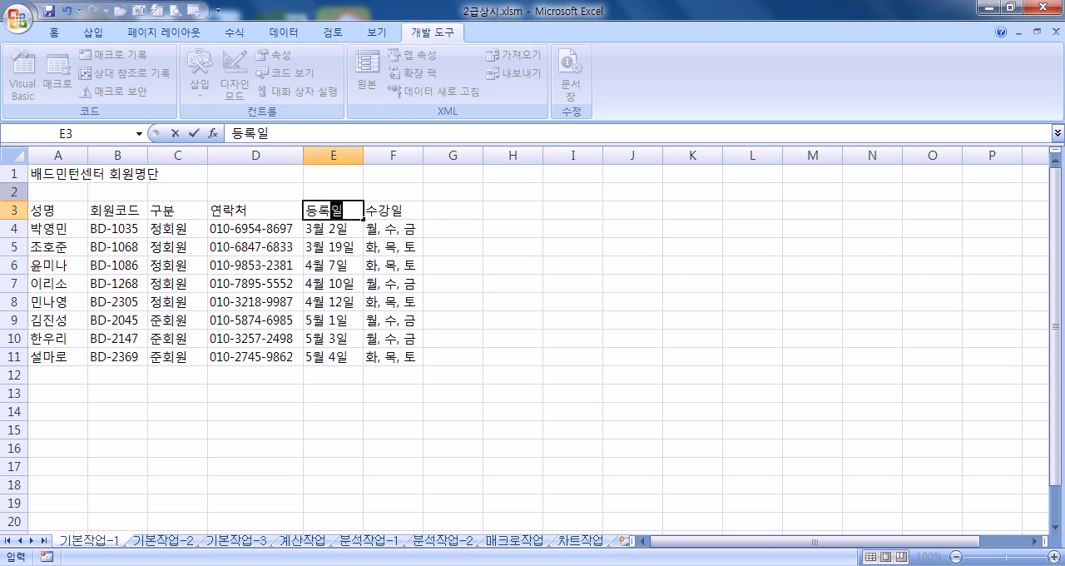
key("Return")
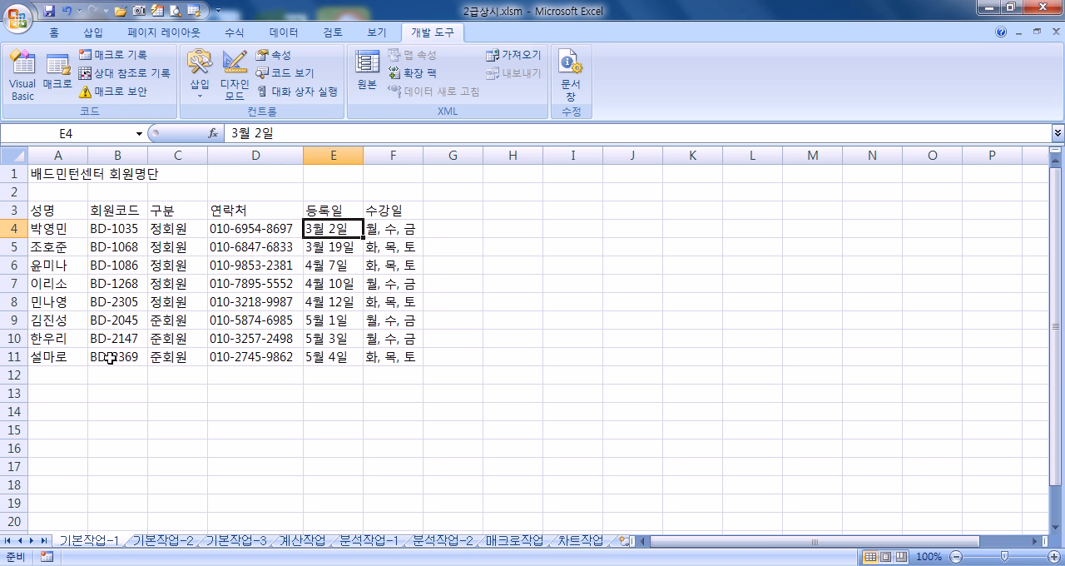
Step: Review the member list in A3 to F11, checking the member codes, membership types, contacts and class days
left_click(48, 381)
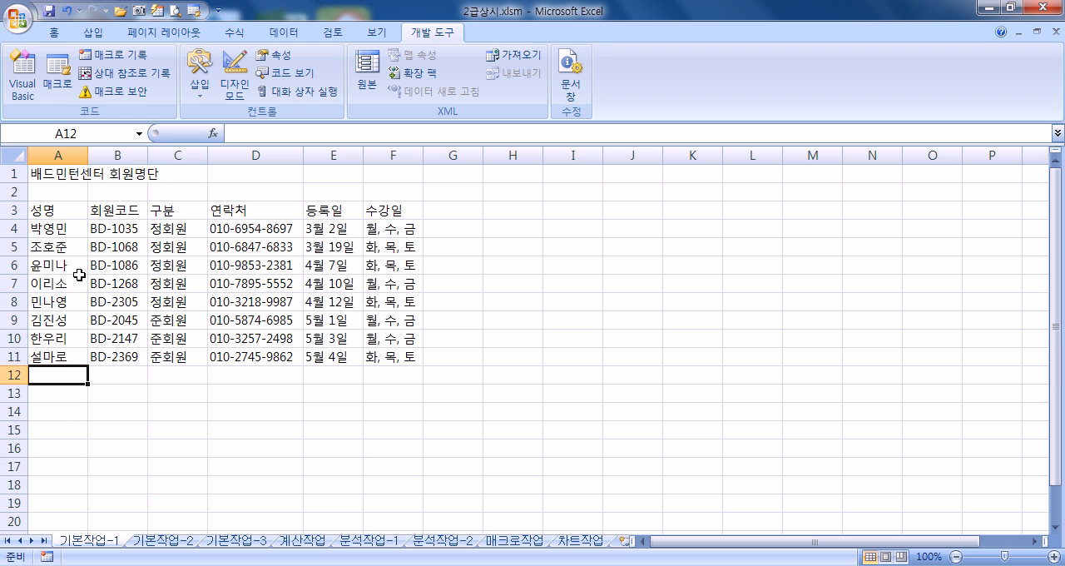
left_click(121, 233)
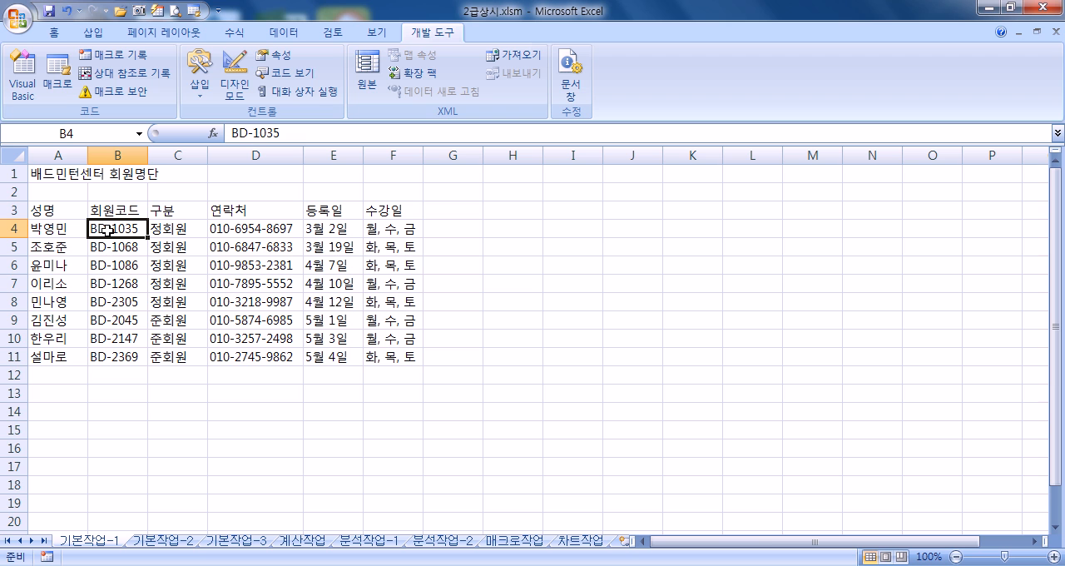
left_click_drag(225, 226, 228, 359)
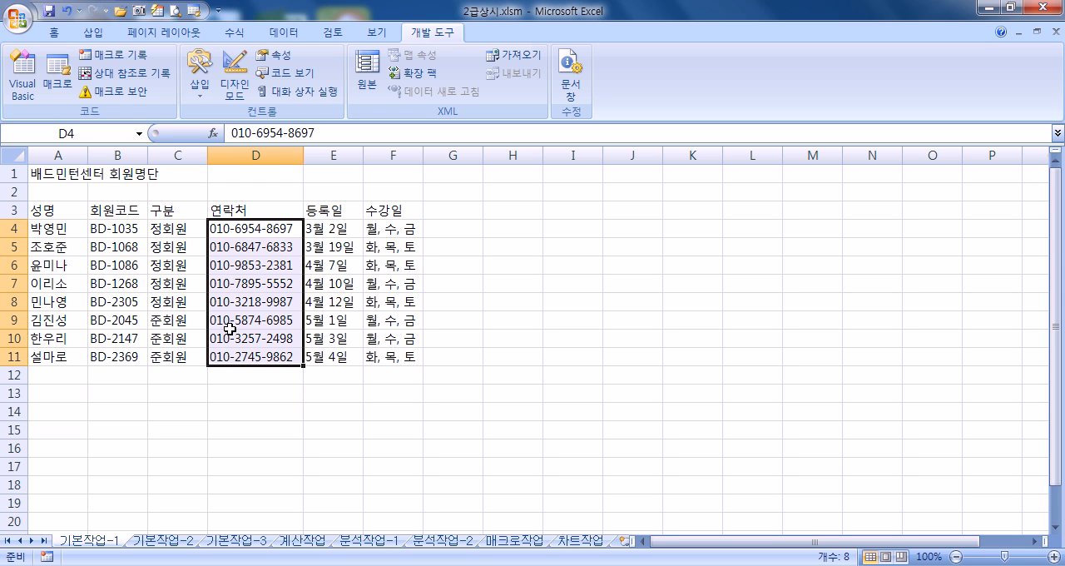
left_click(393, 234)
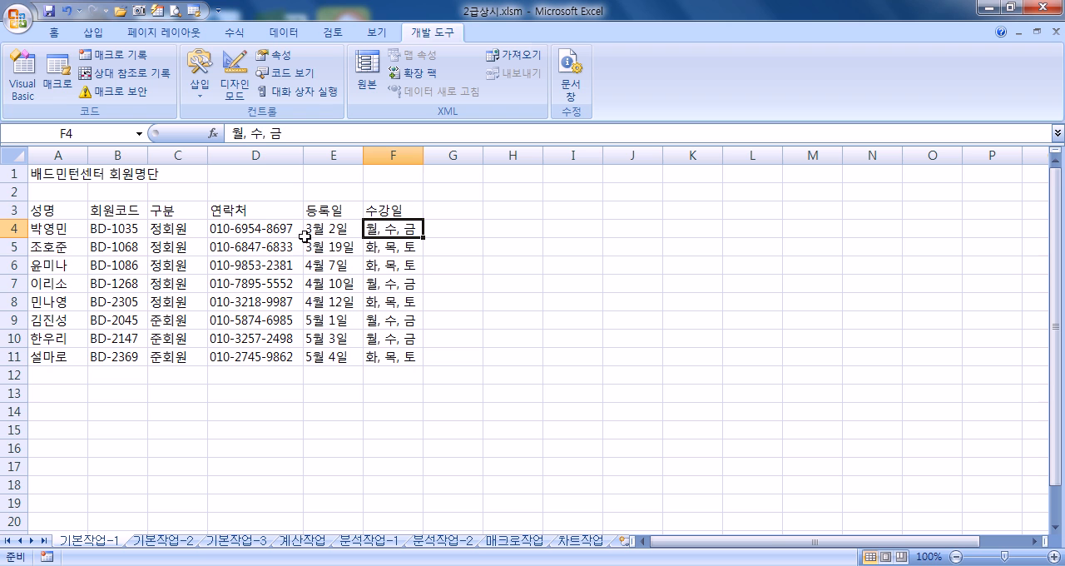
left_click(178, 233)
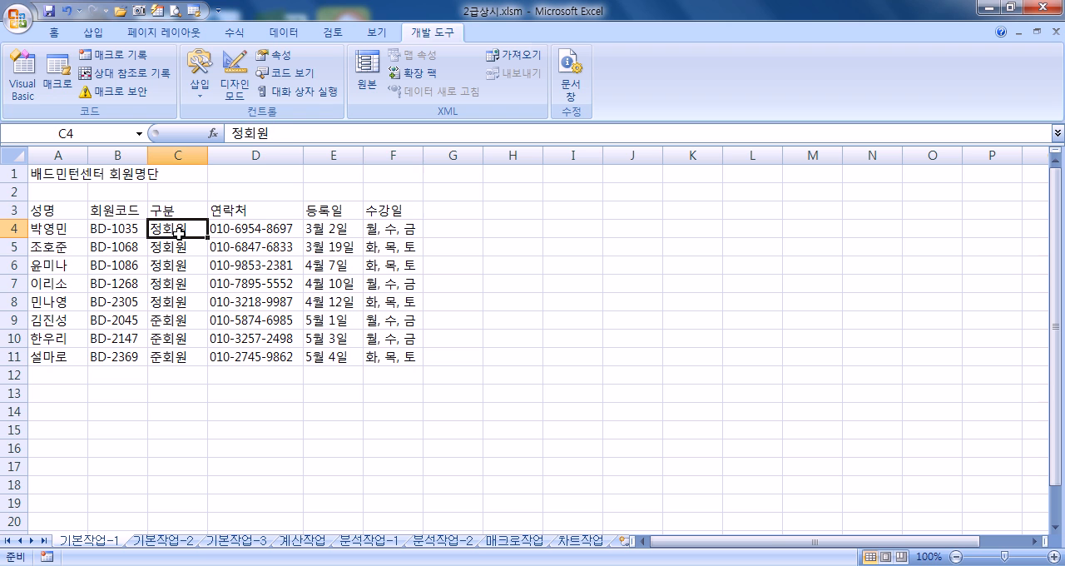
left_click(167, 338)
left_click(173, 290)
left_click(399, 234)
left_click(395, 248)
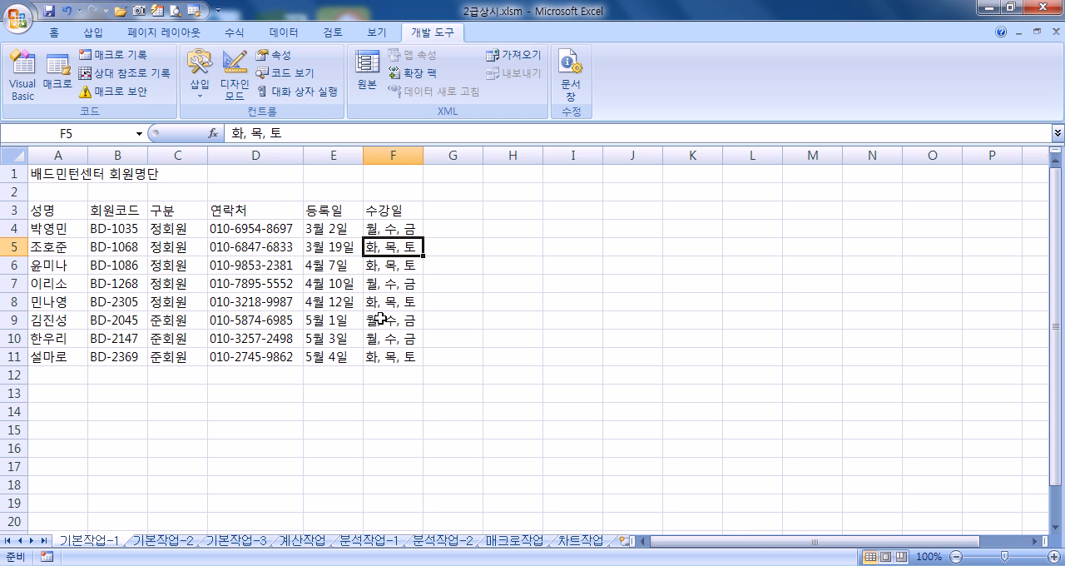
left_click_drag(174, 230, 171, 304)
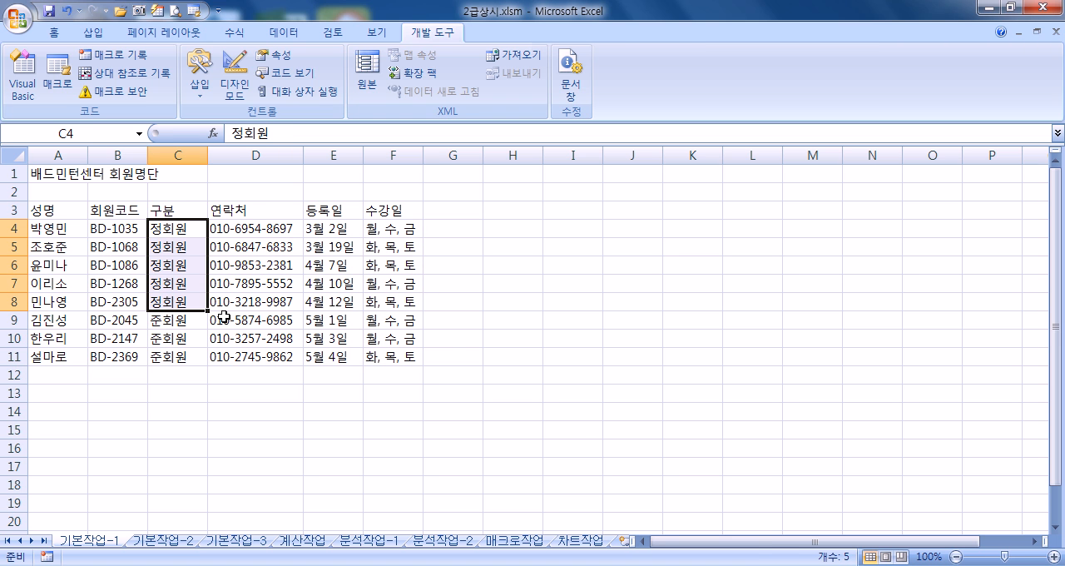
left_click(165, 250)
left_click_drag(165, 250, 166, 298)
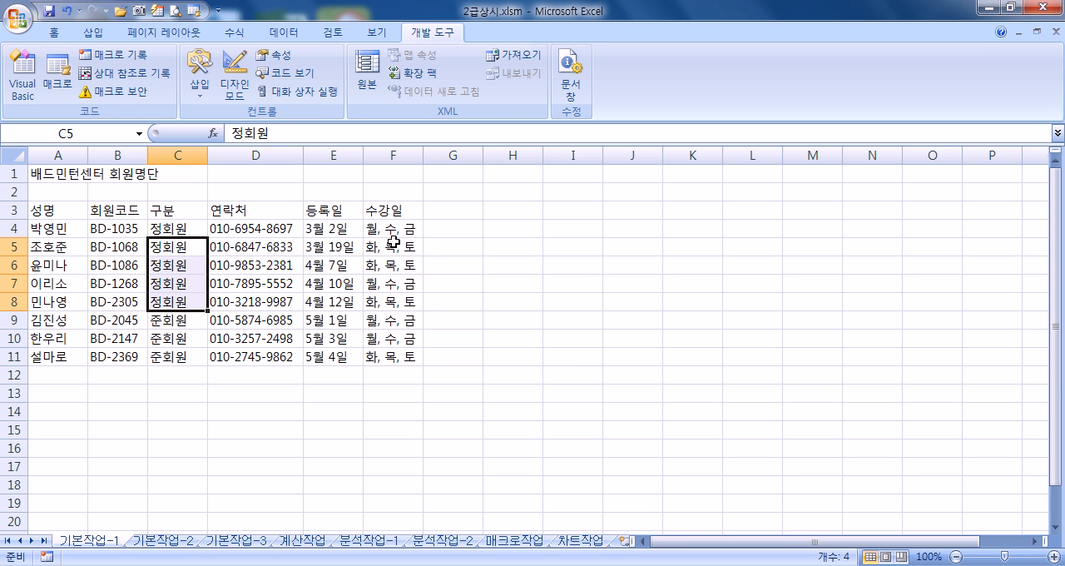
left_click(99, 301)
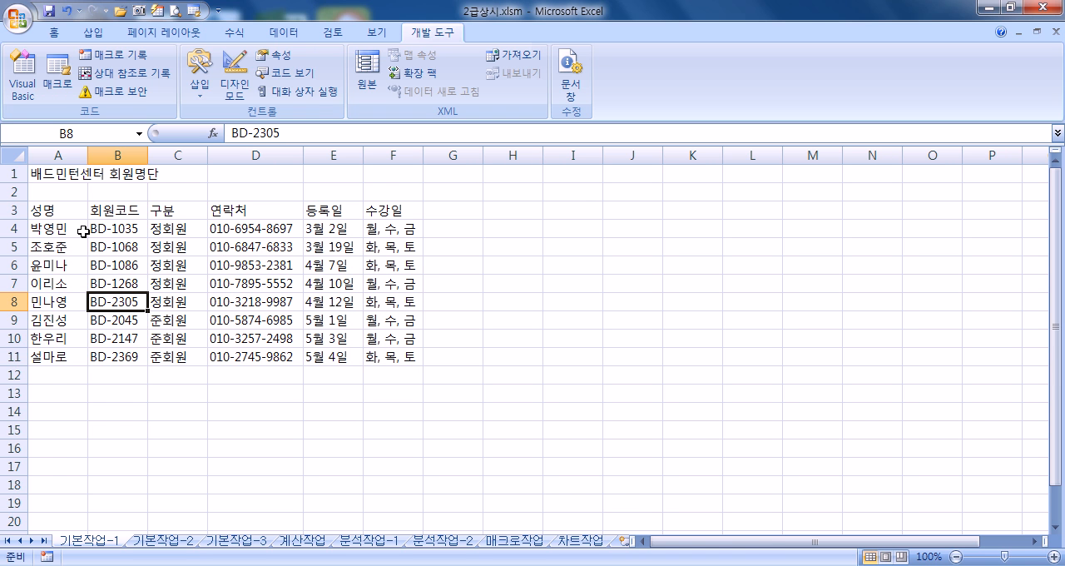
left_click_drag(46, 214, 326, 323)
left_click(249, 359)
left_click(221, 376)
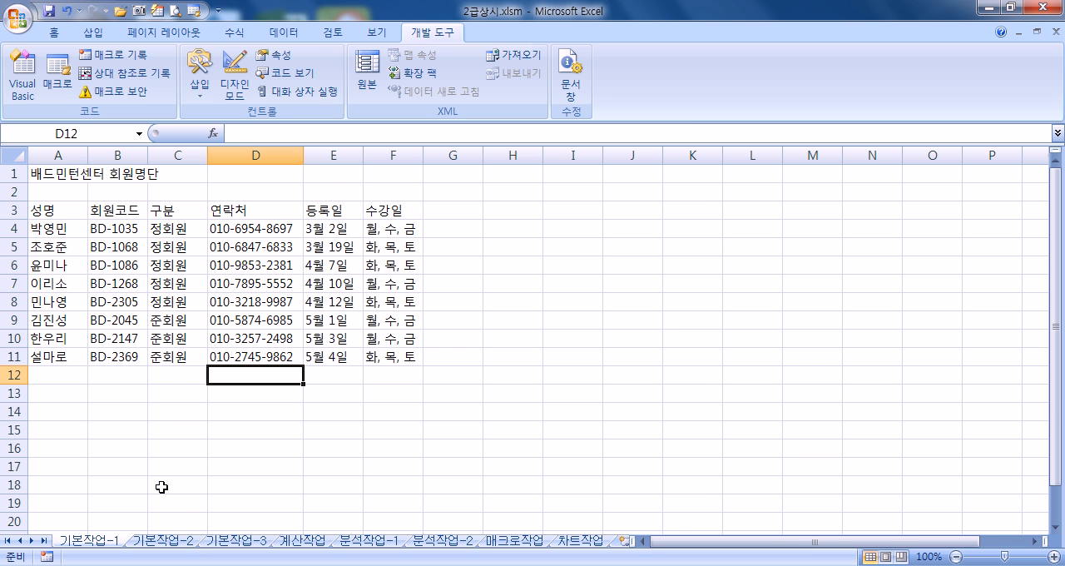
Step: On the 기본작업-2 sheet, merge and centre the title across cells A1 to H1
left_click(152, 543)
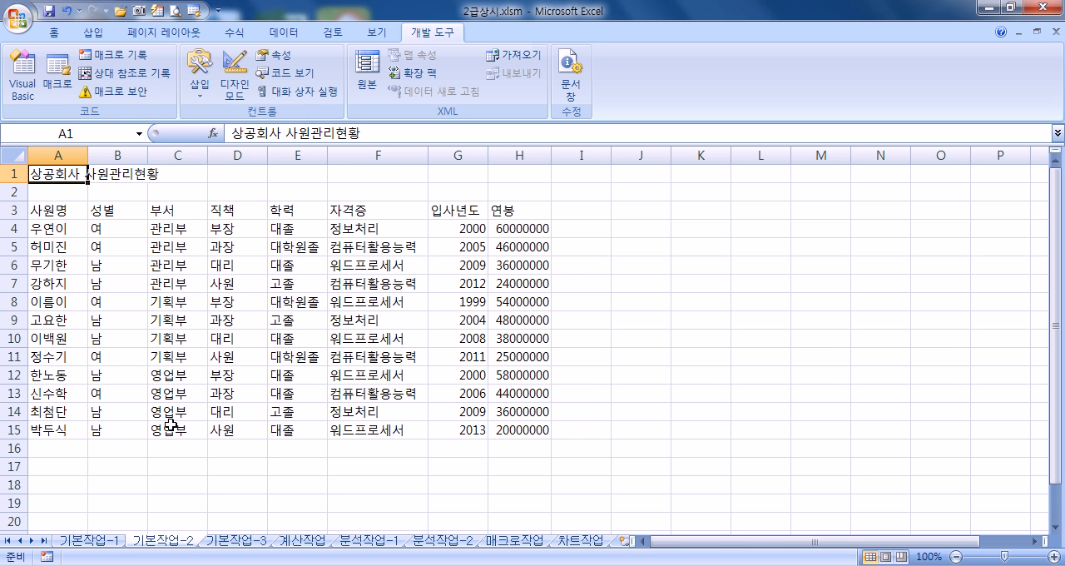
left_click_drag(52, 174, 502, 168)
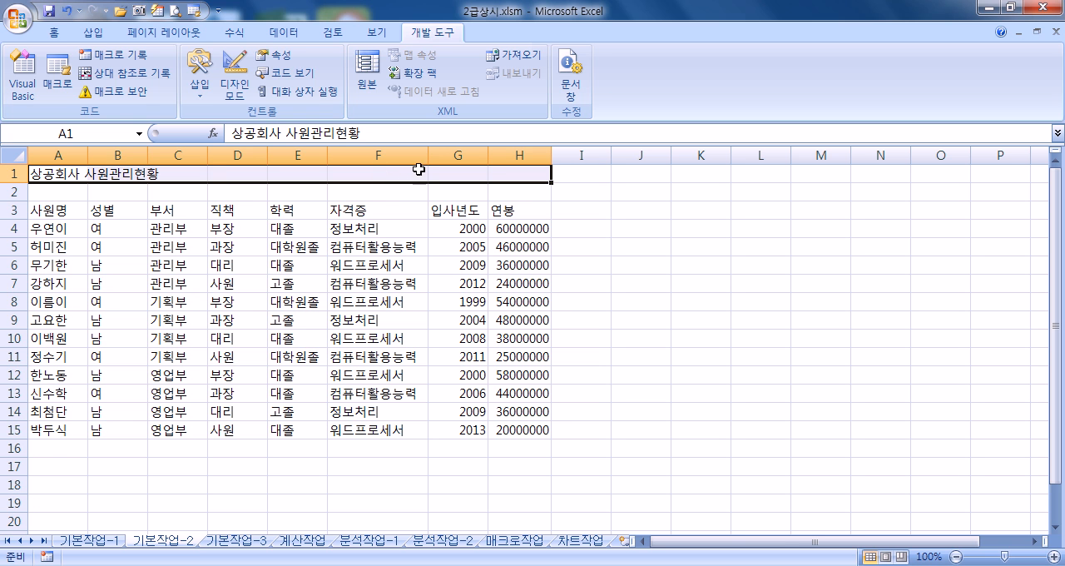
left_click(57, 33)
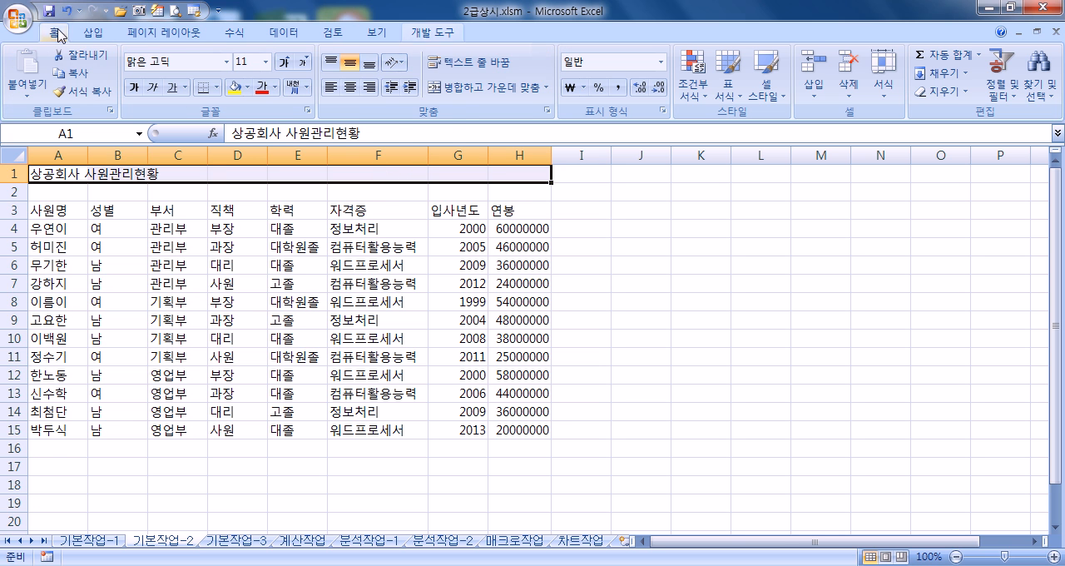
left_click(480, 88)
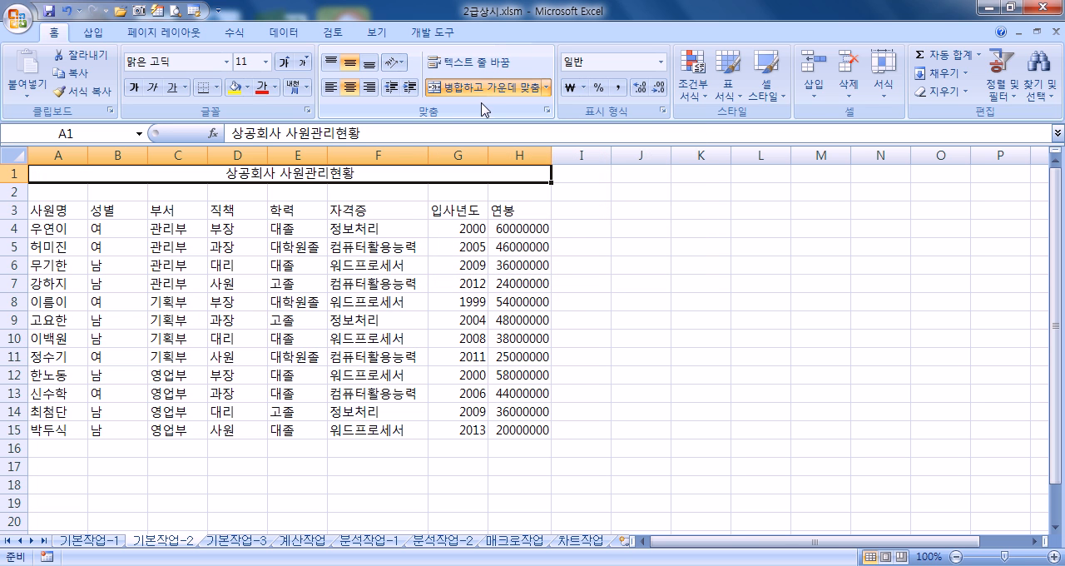
Step: Set the merged title in A1 to the 궁서체 font at size 16
left_click(226, 63)
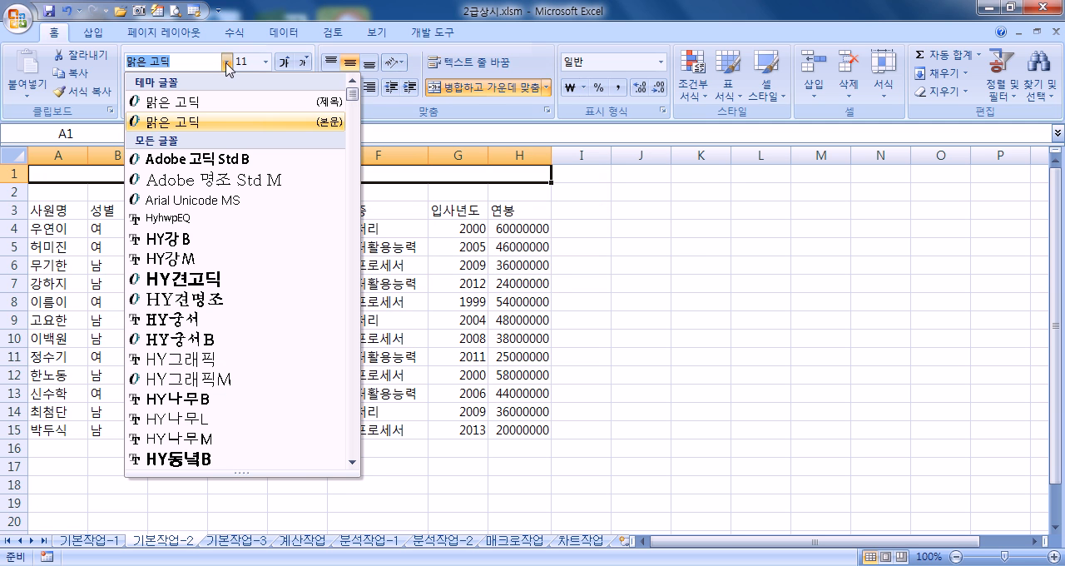
scroll(220, 258, "down", 6)
scroll(228, 280, "down", 2)
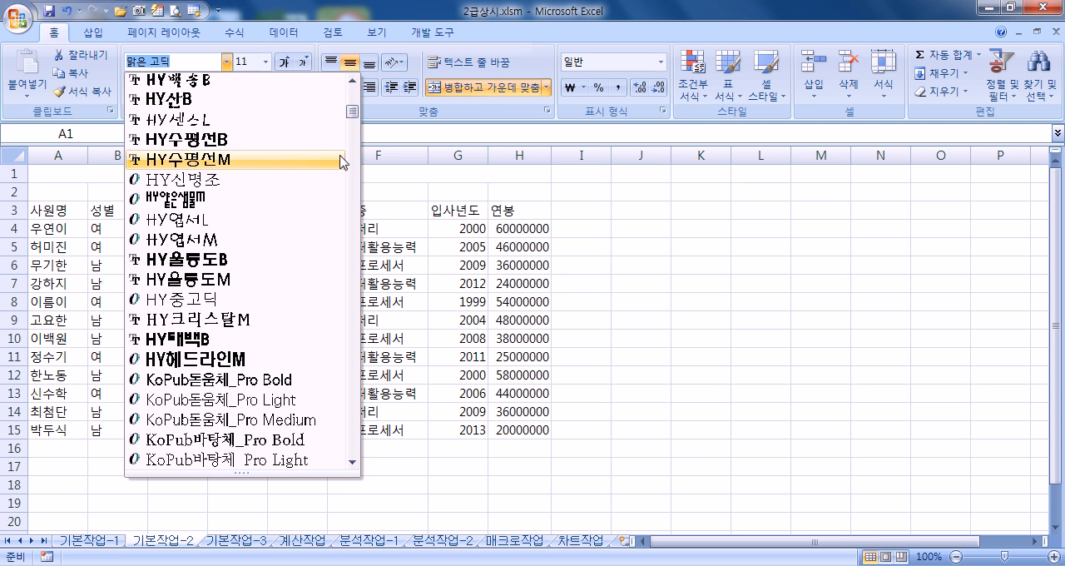
left_click_drag(352, 135, 357, 124)
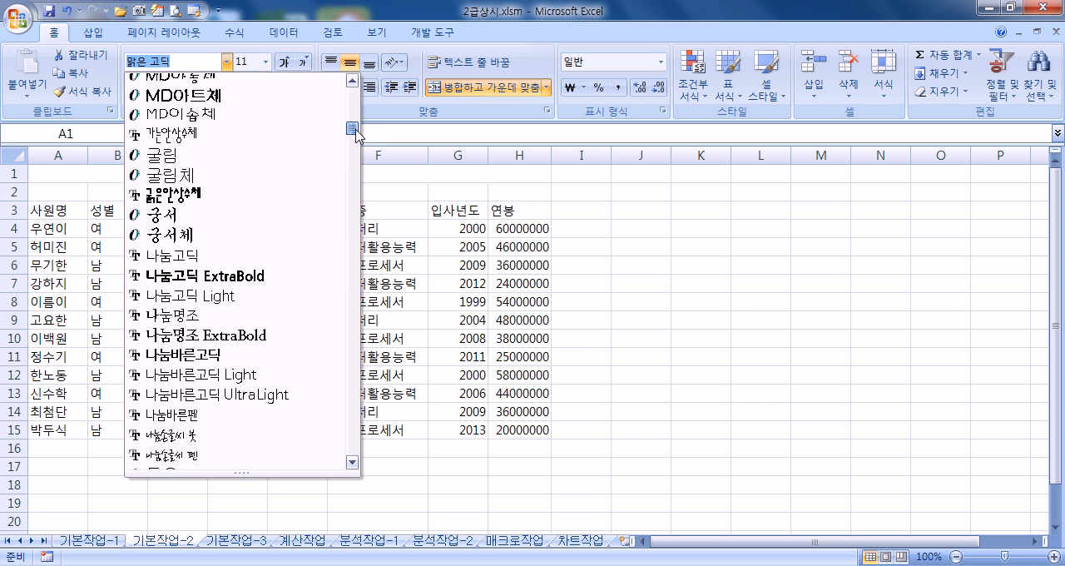
left_click(191, 231)
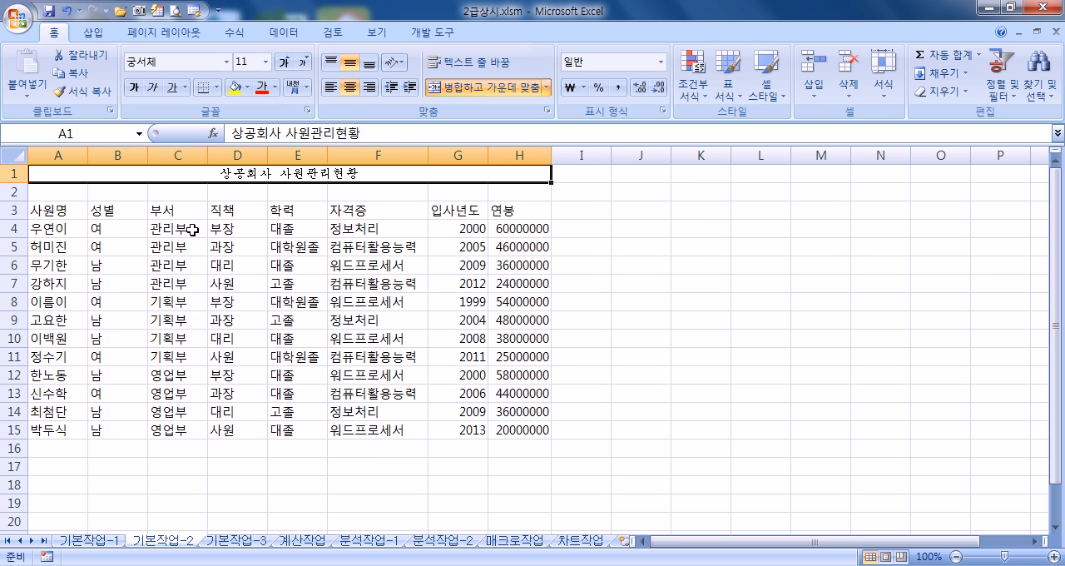
left_click(284, 63)
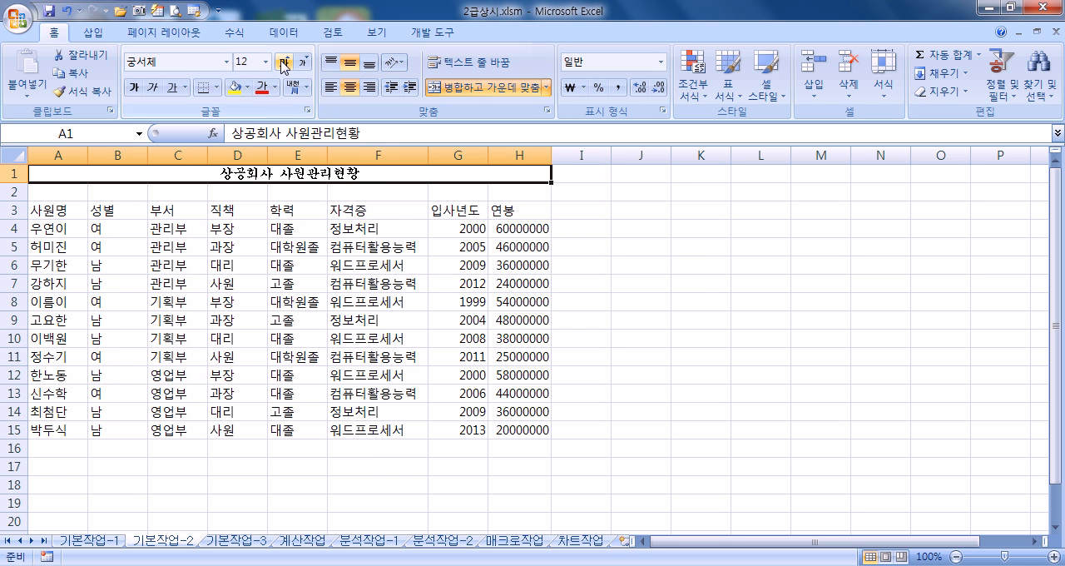
left_click(284, 64)
left_click(284, 64)
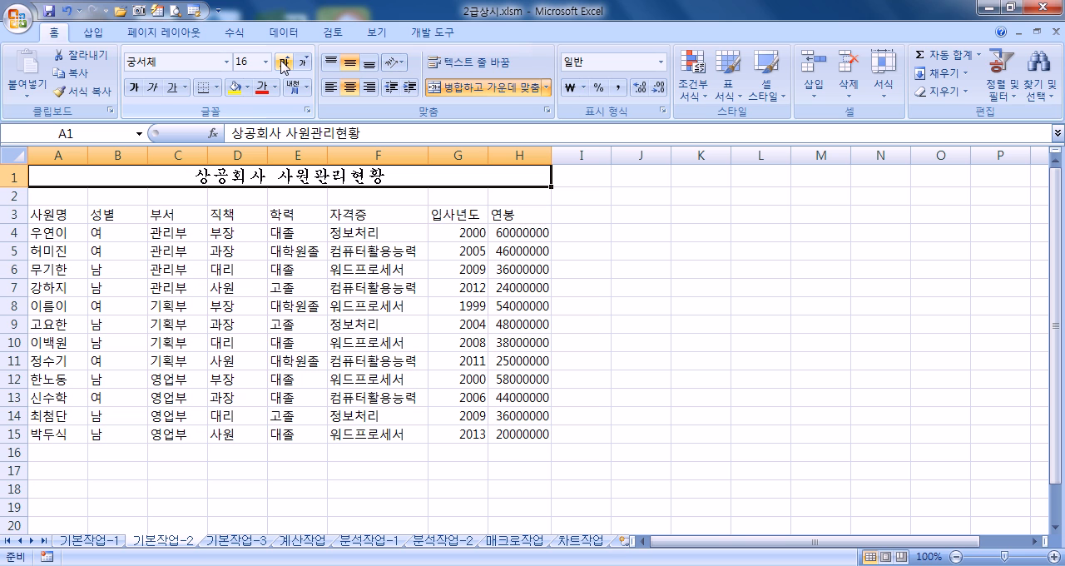
Step: Make the title in A1 bold, italic and underlined
left_click(133, 87)
left_click(153, 88)
left_click(171, 89)
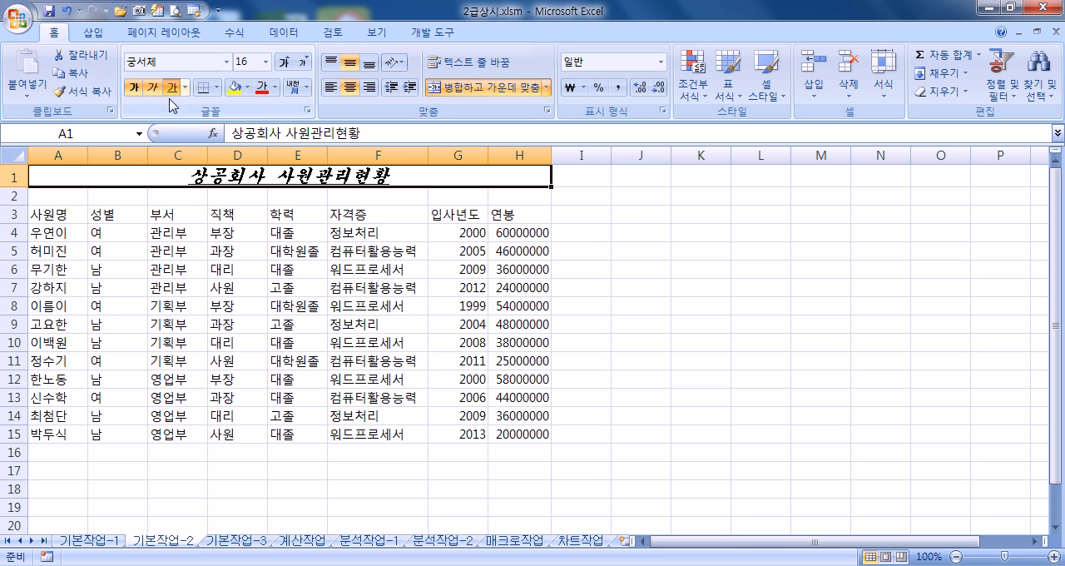
Step: Try a double underline on the title in A1 and return it to a single underline
left_click(183, 232)
left_click(183, 172)
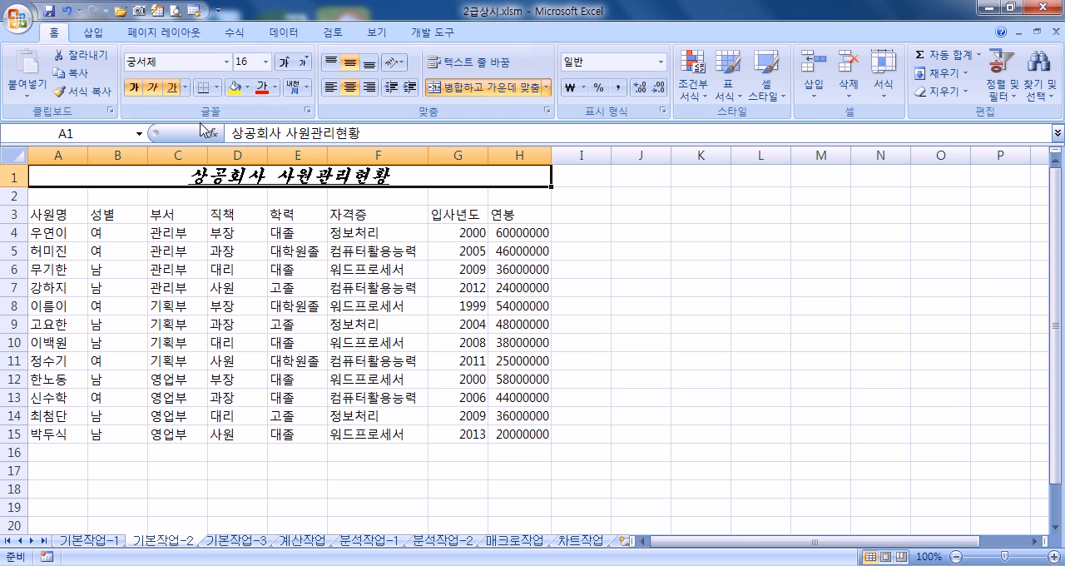
left_click(184, 87)
left_click(190, 127)
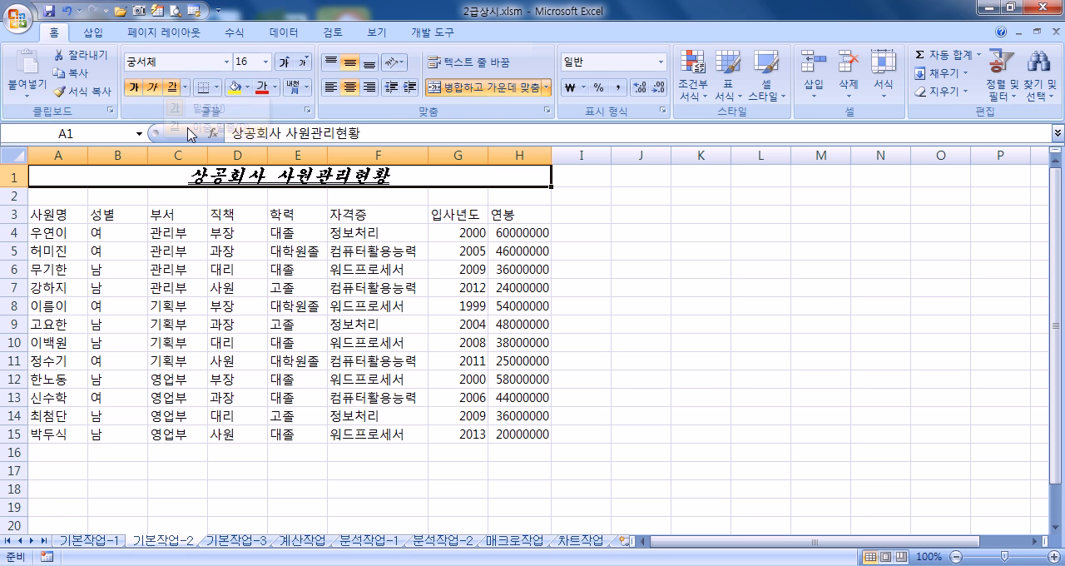
left_click(184, 87)
left_click(188, 109)
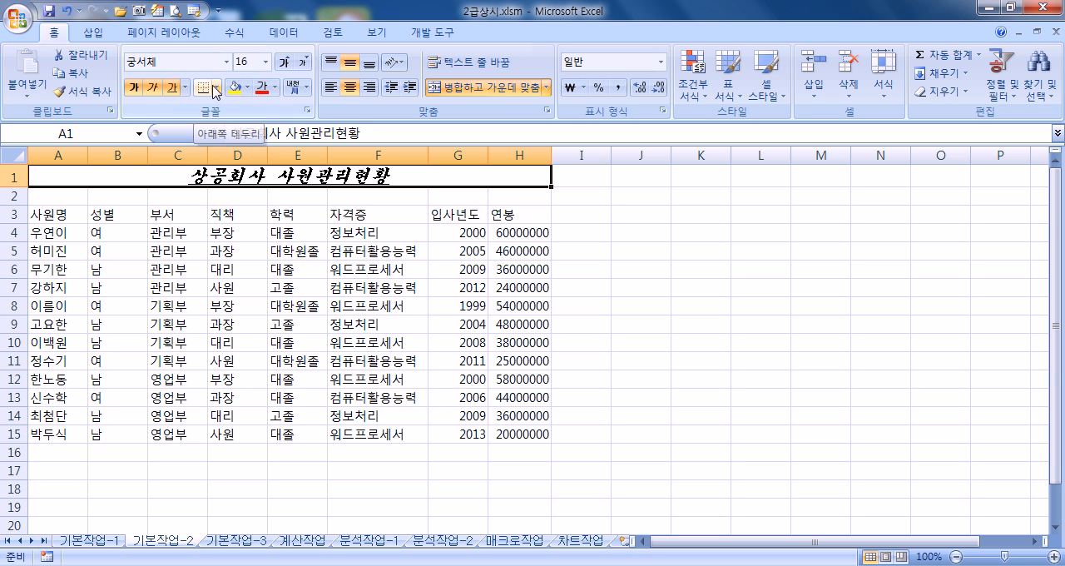
left_click(182, 87)
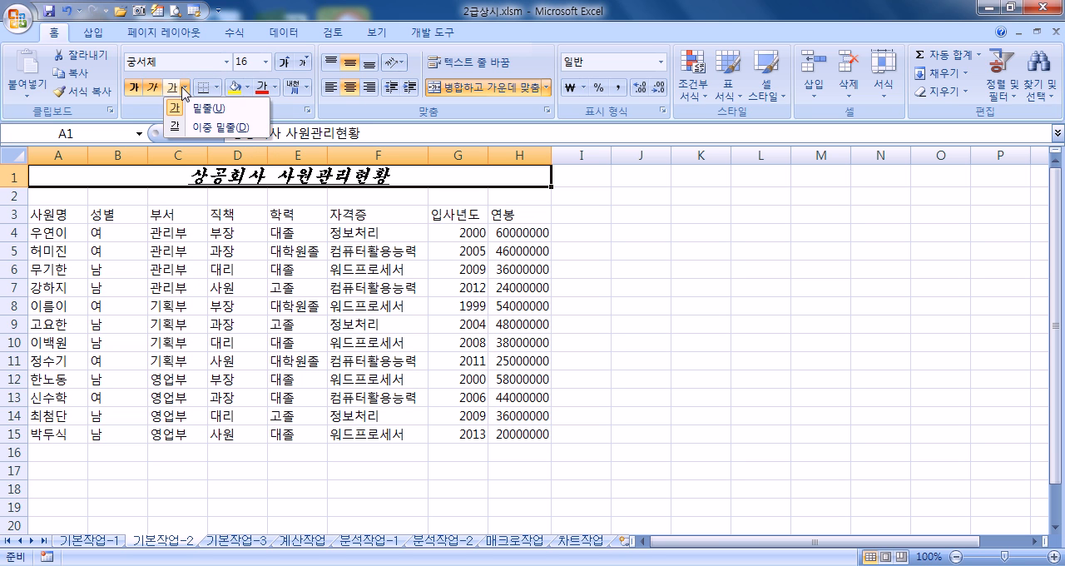
left_click(155, 171)
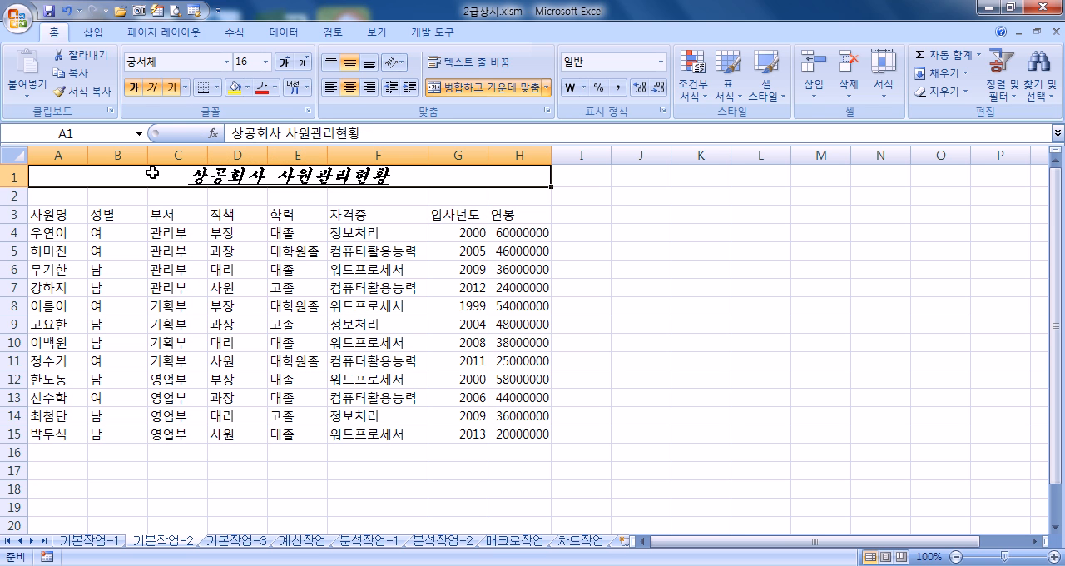
Step: Set the header row A3:H3 to the 돋움체 font
left_click(50, 213)
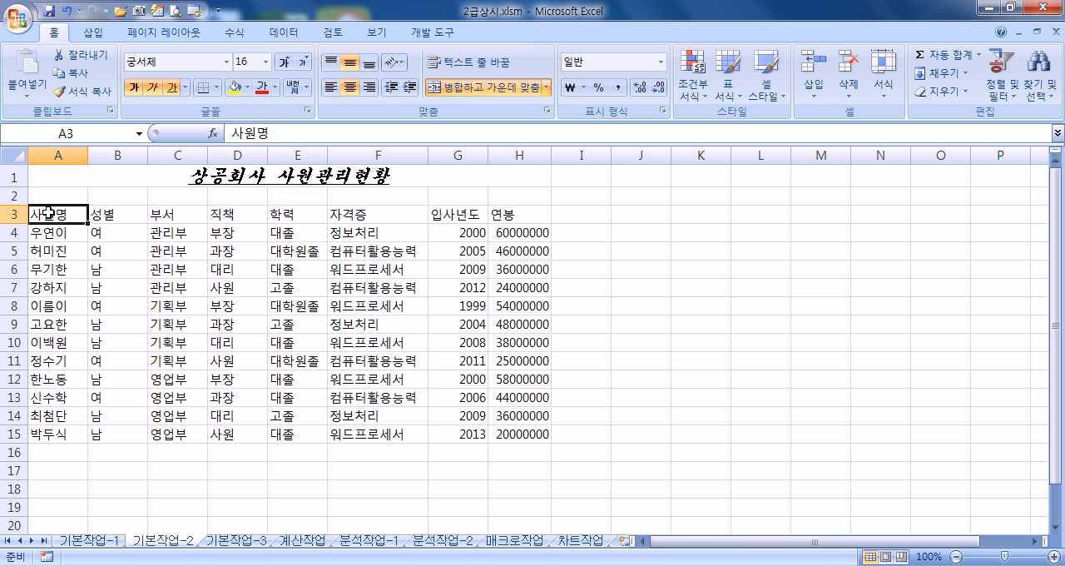
left_click_drag(50, 213, 512, 214)
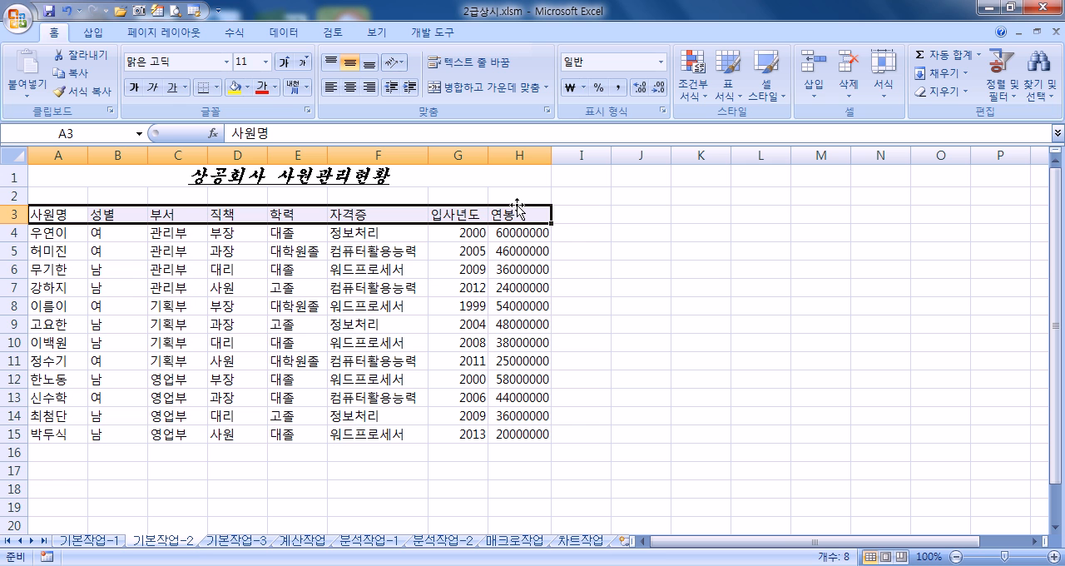
left_click(226, 62)
scroll(267, 278, "down", 2)
scroll(302, 286, "up", 2)
scroll(262, 269, "down", 8)
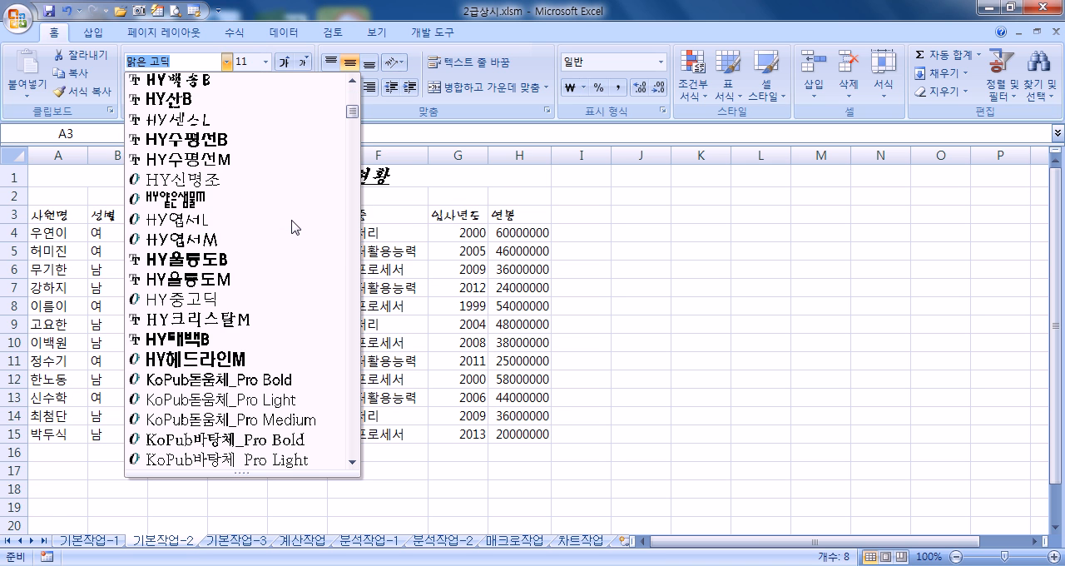
scroll(297, 213, "down", 3)
left_click_drag(351, 121, 350, 142)
scroll(250, 170, "up", 3)
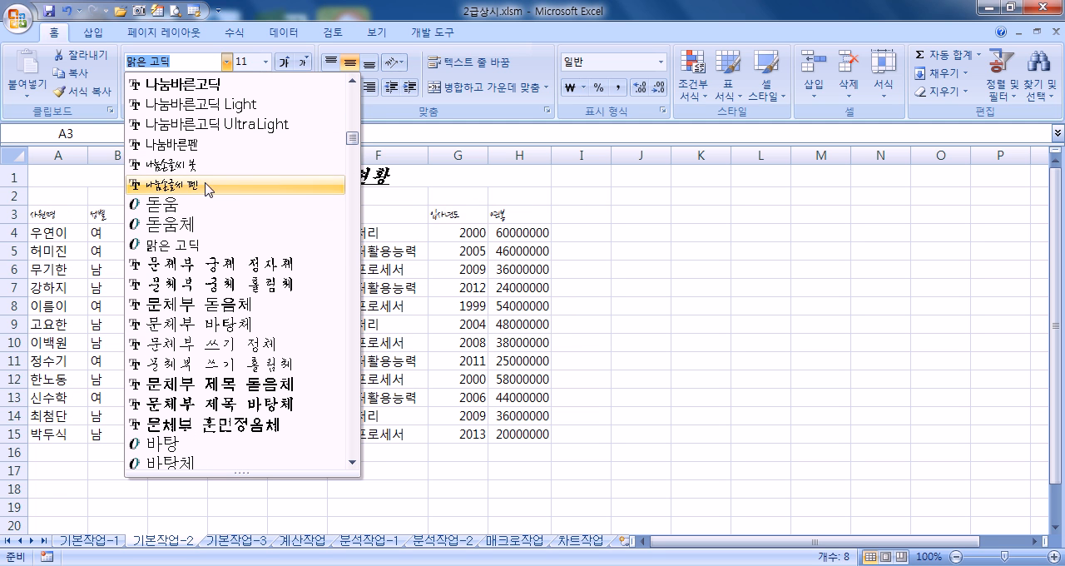
left_click(185, 223)
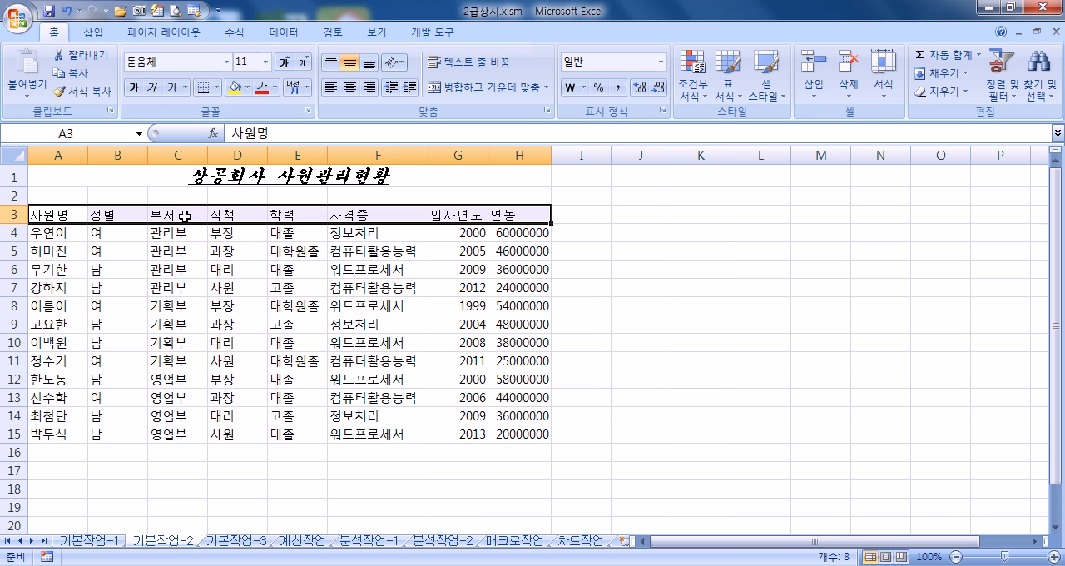
Step: Give the header row A3:H3 a standard yellow font colour and a standard green (녹색) fill
left_click(274, 87)
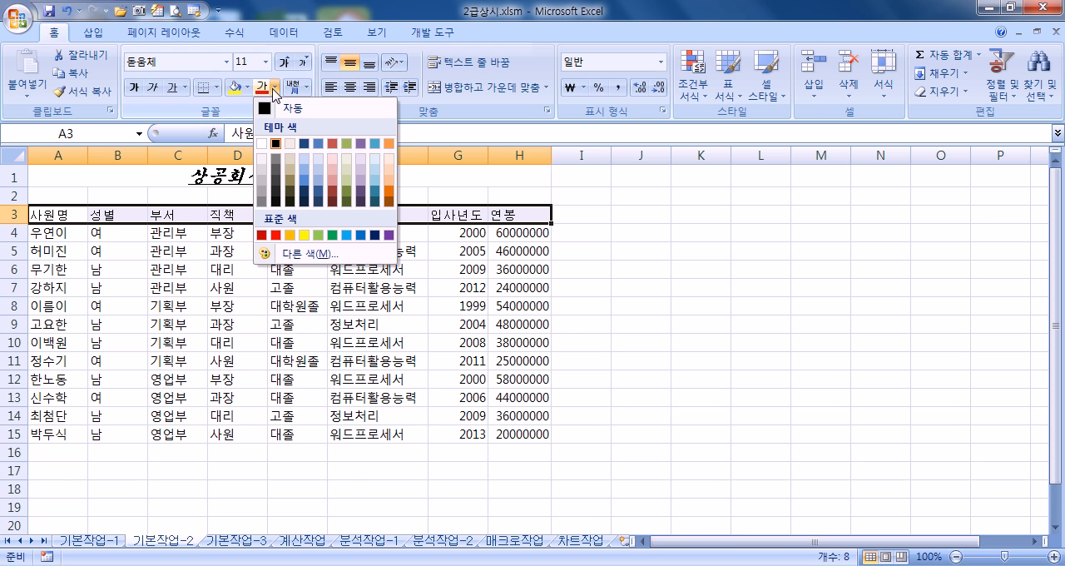
left_click(308, 240)
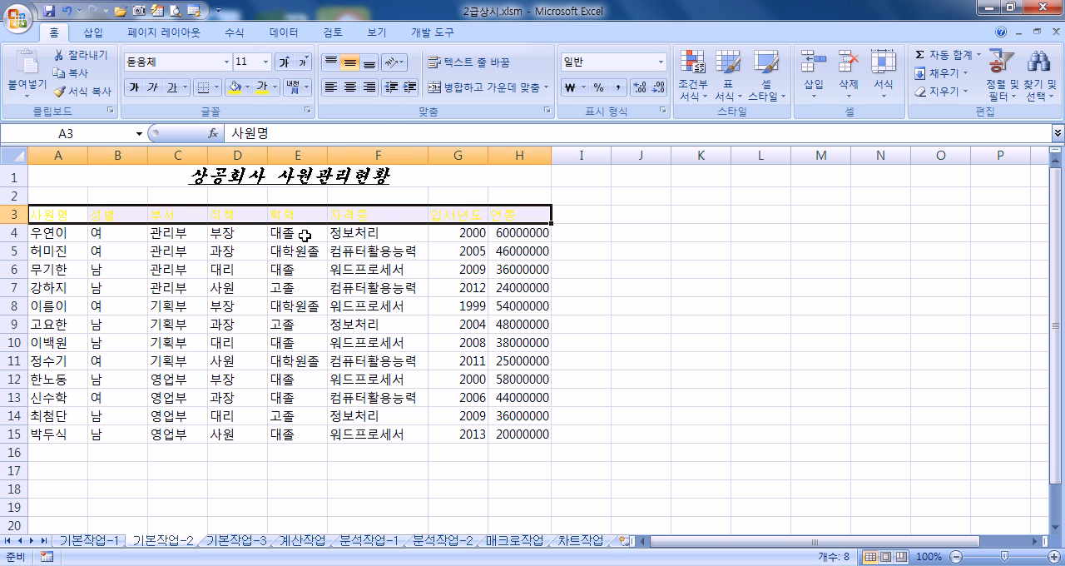
left_click(248, 88)
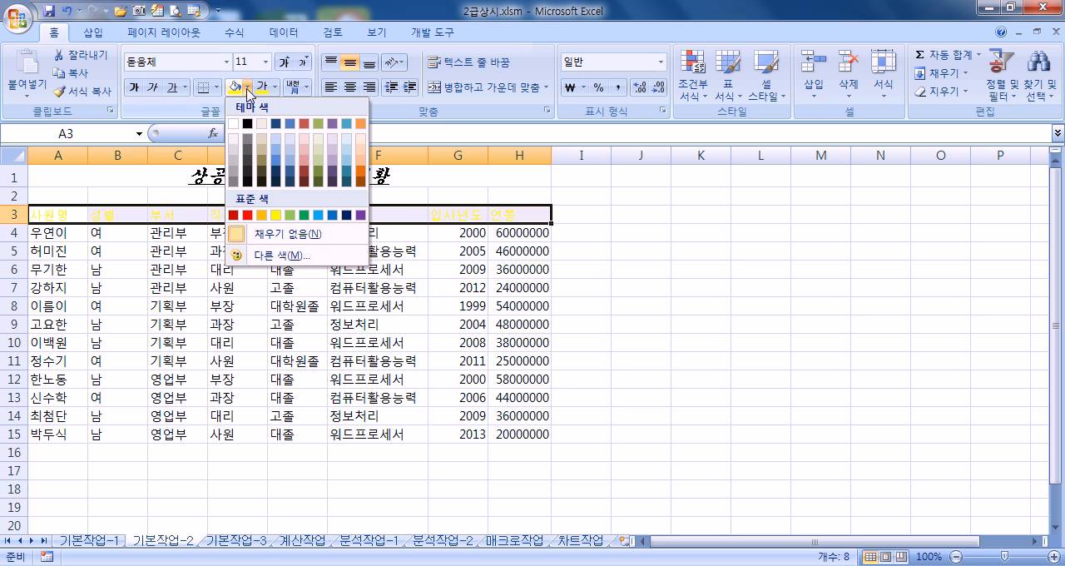
left_click(308, 214)
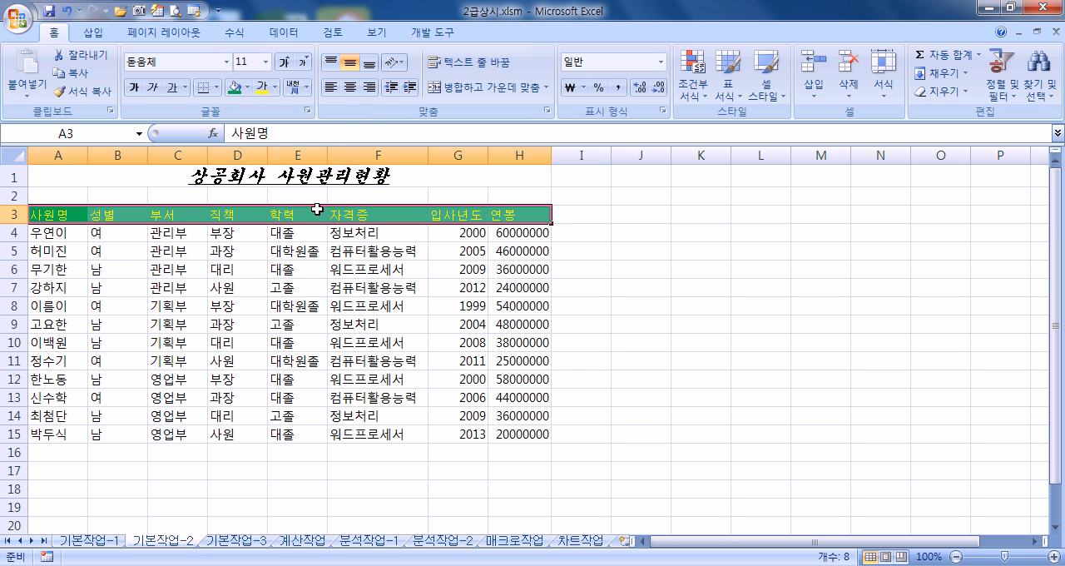
Step: Centre the header labels in A3:H3 horizontally
left_click(350, 87)
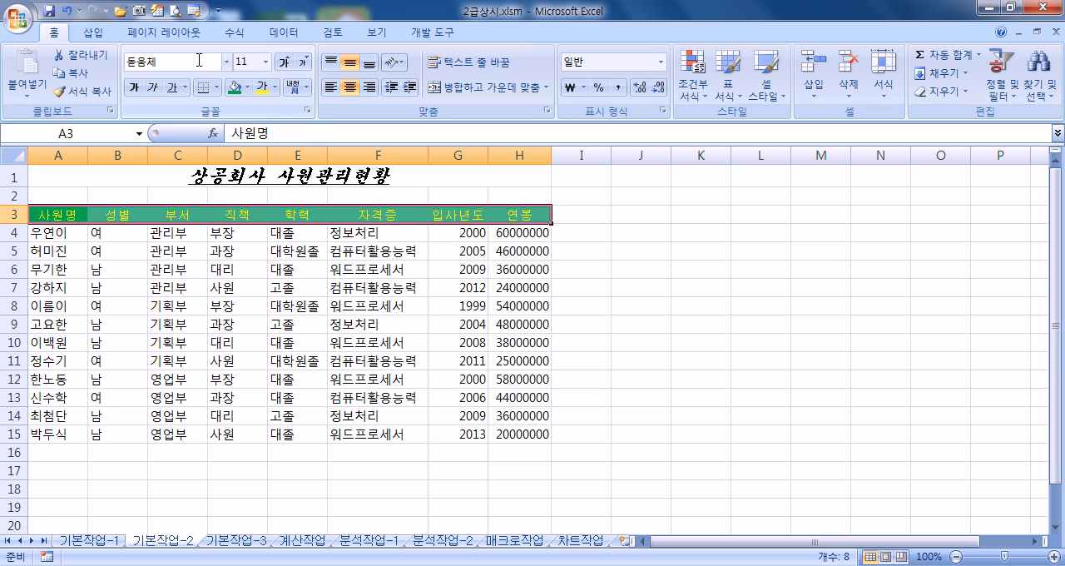
left_click(274, 87)
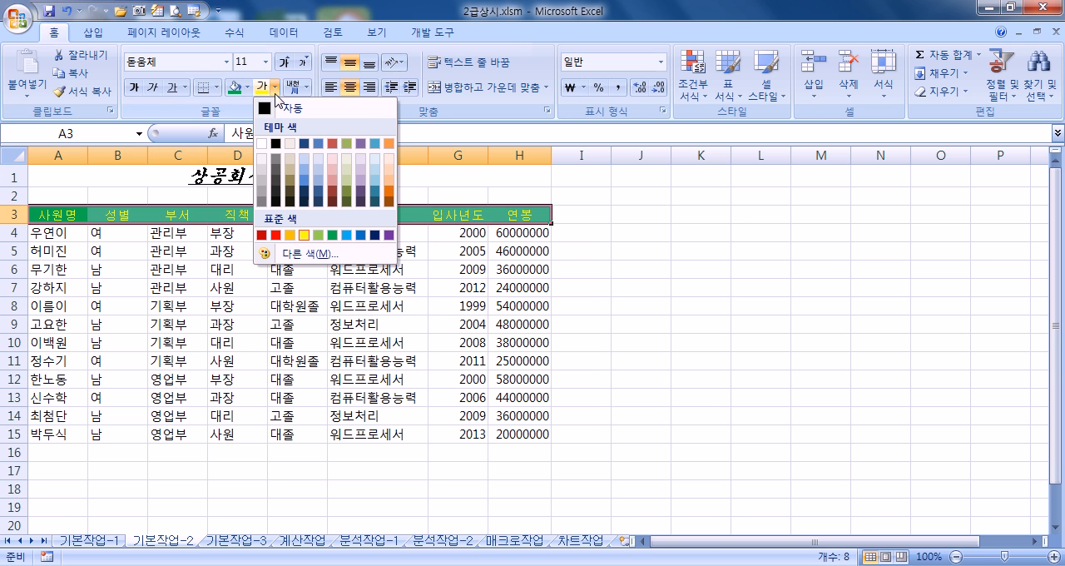
left_click(248, 87)
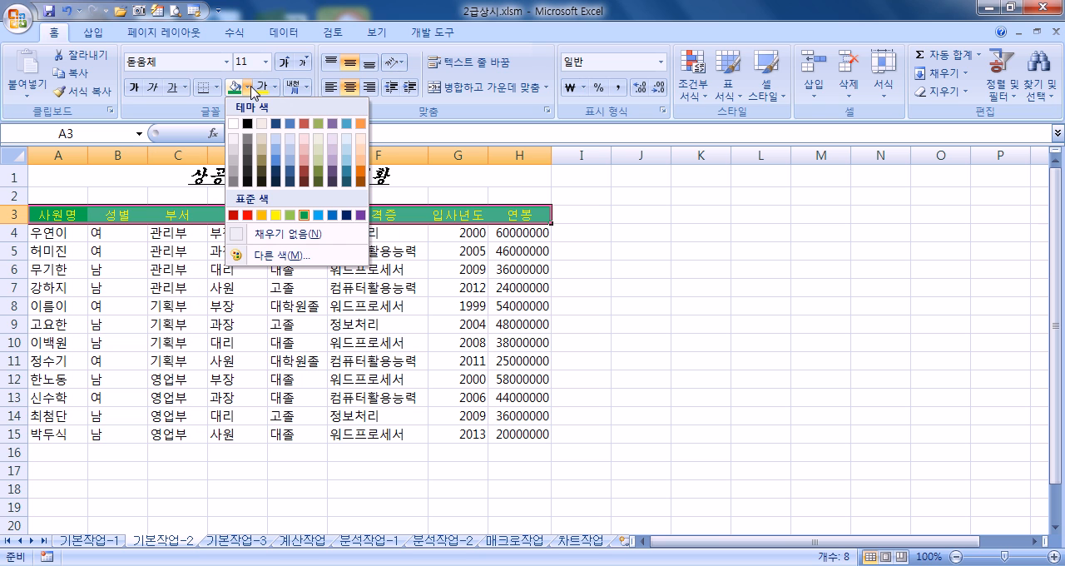
left_click(349, 88)
left_click(349, 88)
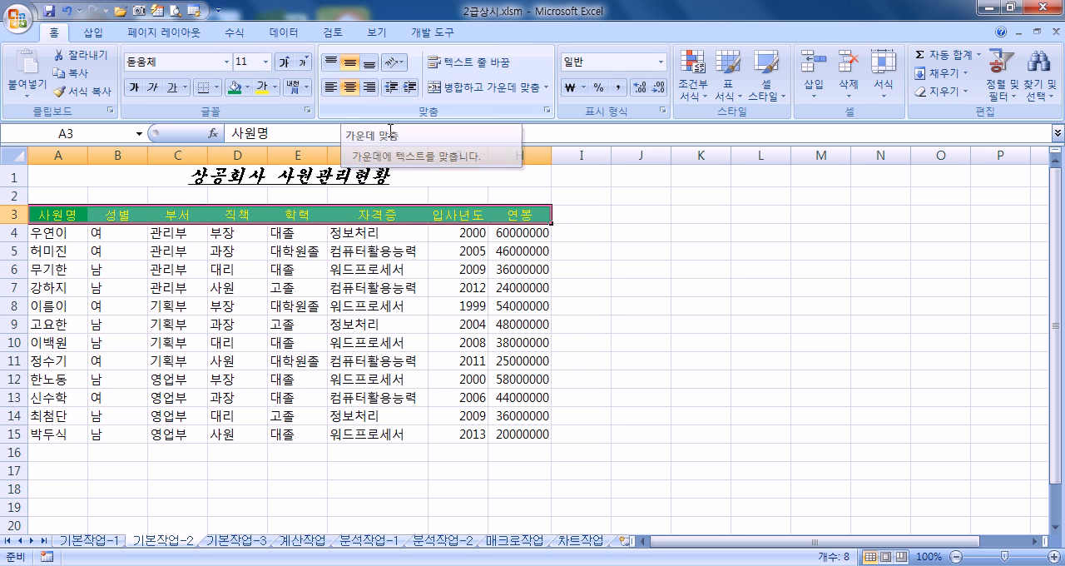
Step: Convert the word 자격증 in header cell F3 to the hanja 資格證, using the hanja-only (漢字) input form
left_click(405, 215)
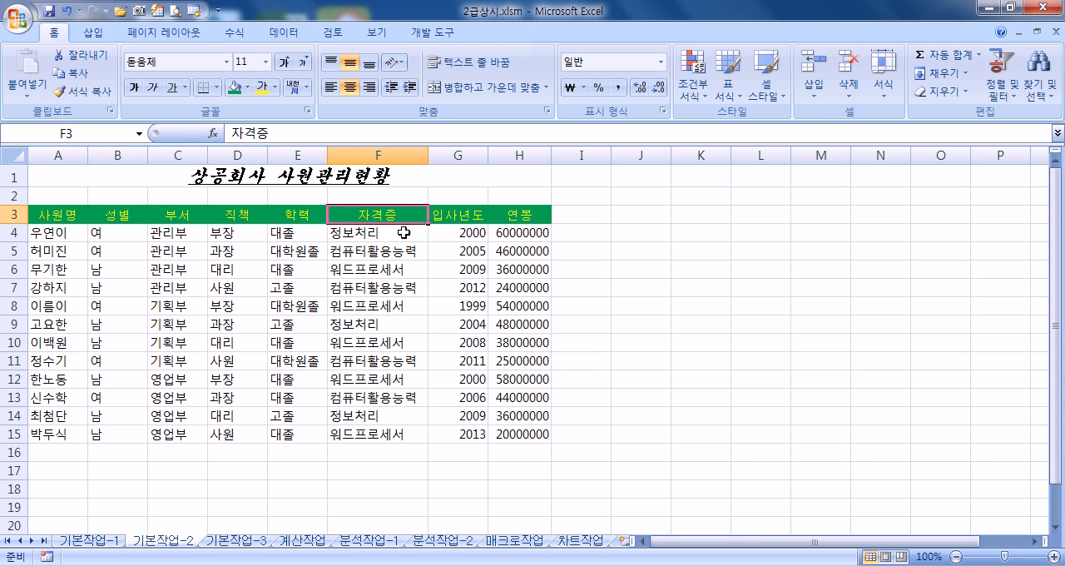
double_click(404, 214)
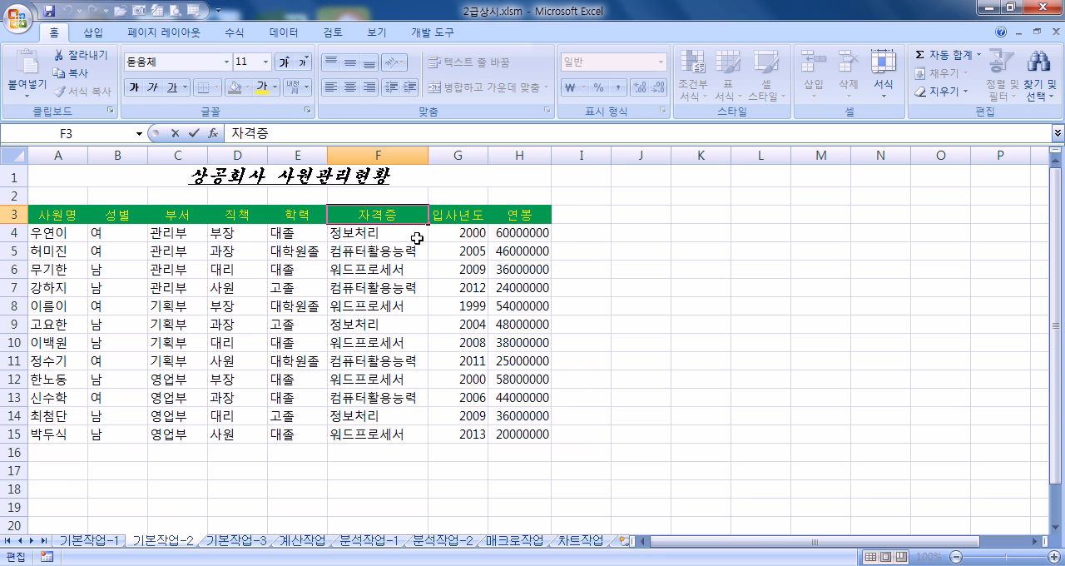
left_click(279, 134)
left_click_drag(287, 133, 233, 133)
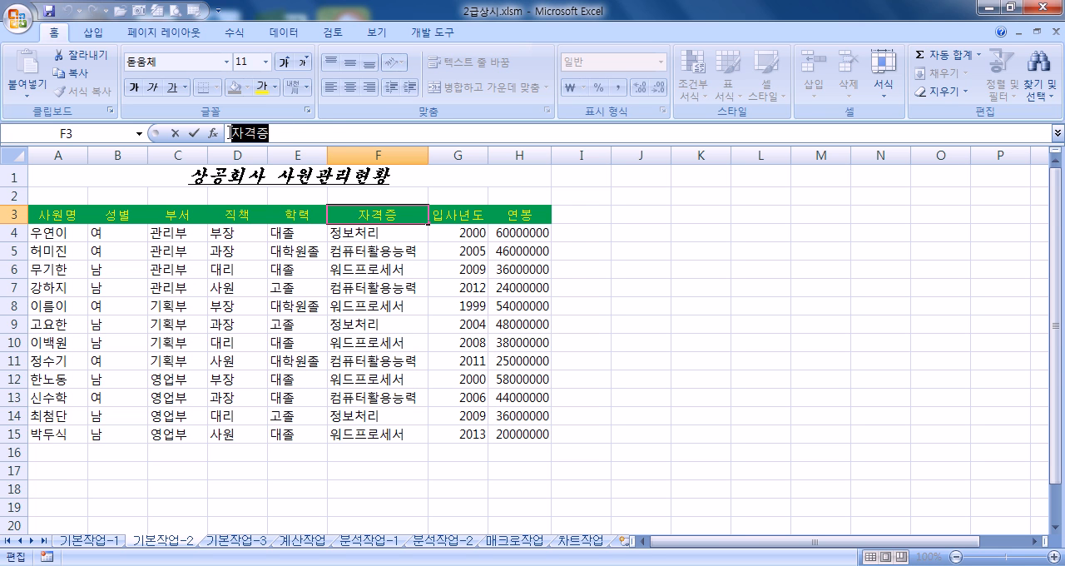
left_click(281, 132)
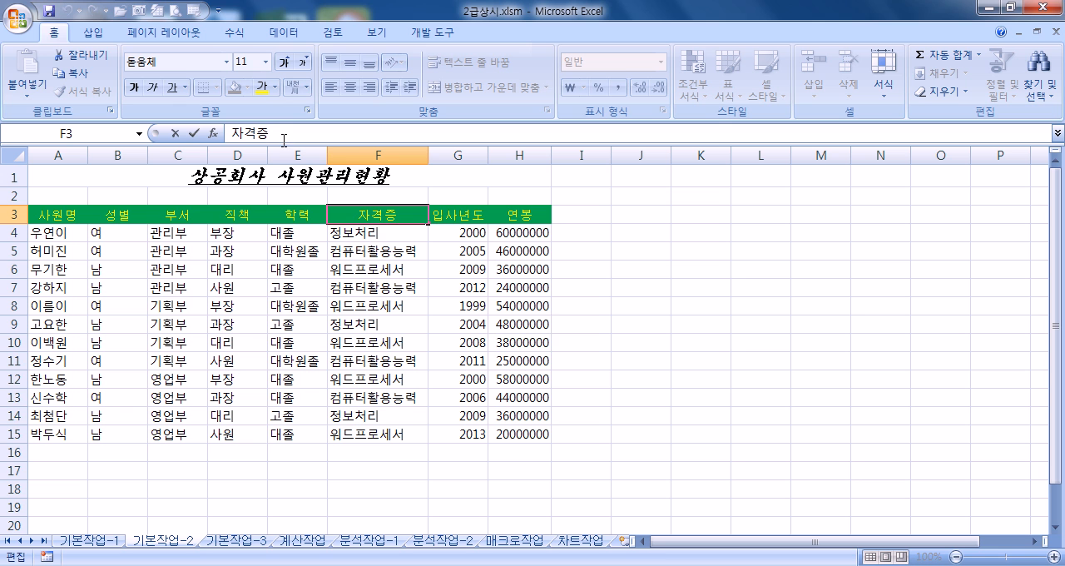
key("Hangul_Hanja")
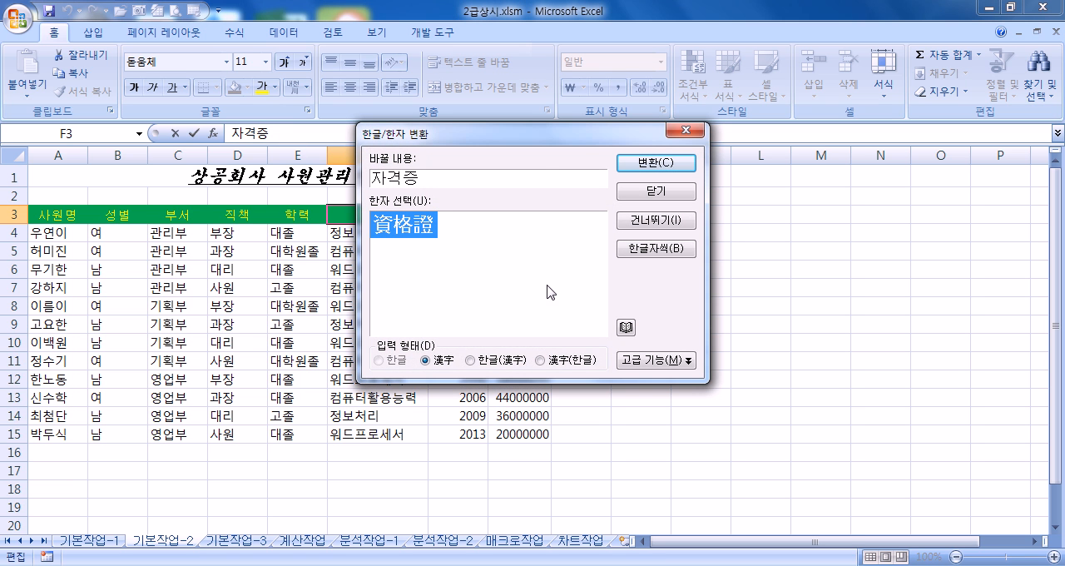
left_click_drag(527, 138, 713, 126)
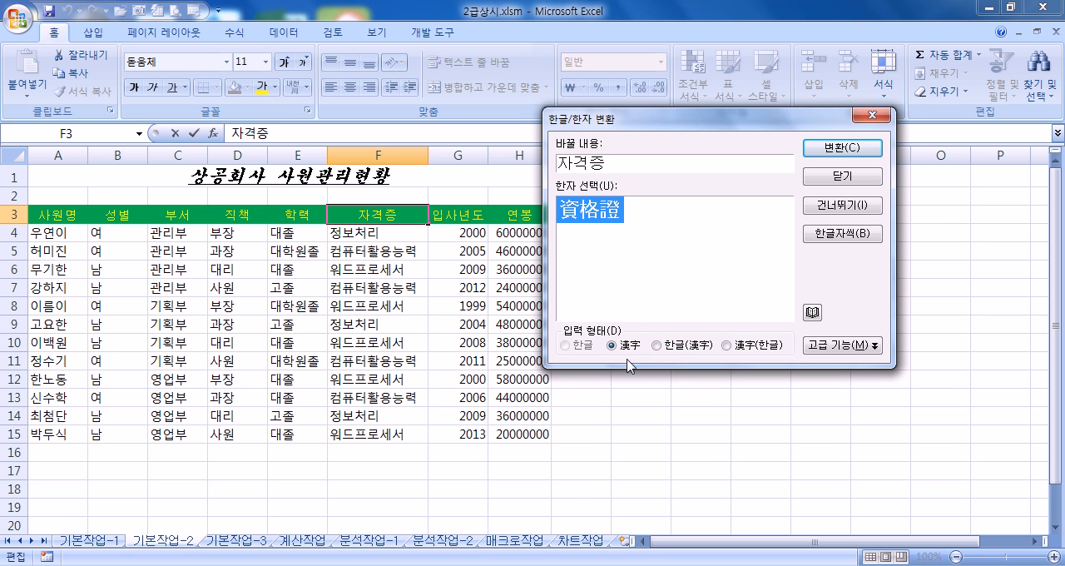
left_click(682, 346)
left_click(610, 345)
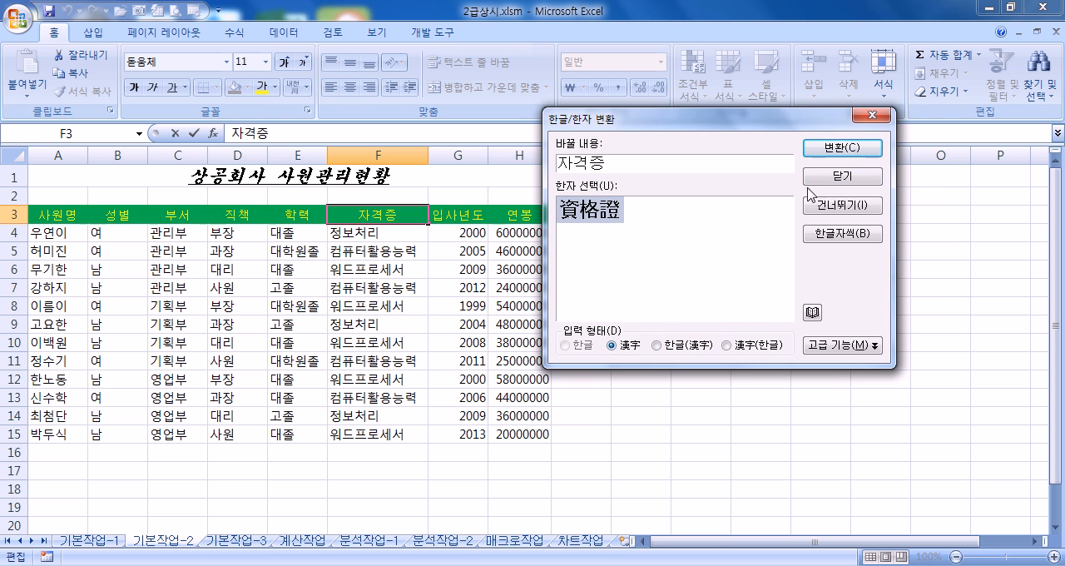
left_click(839, 151)
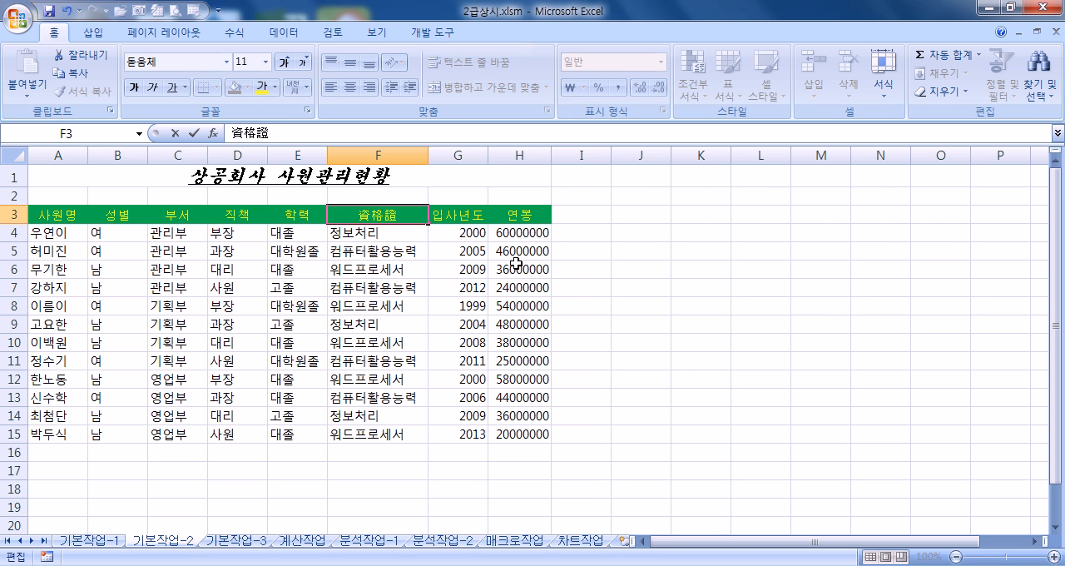
Step: Choose the custom number format #,##0 as the base for the 연봉 values in H4:H15
left_click(531, 234)
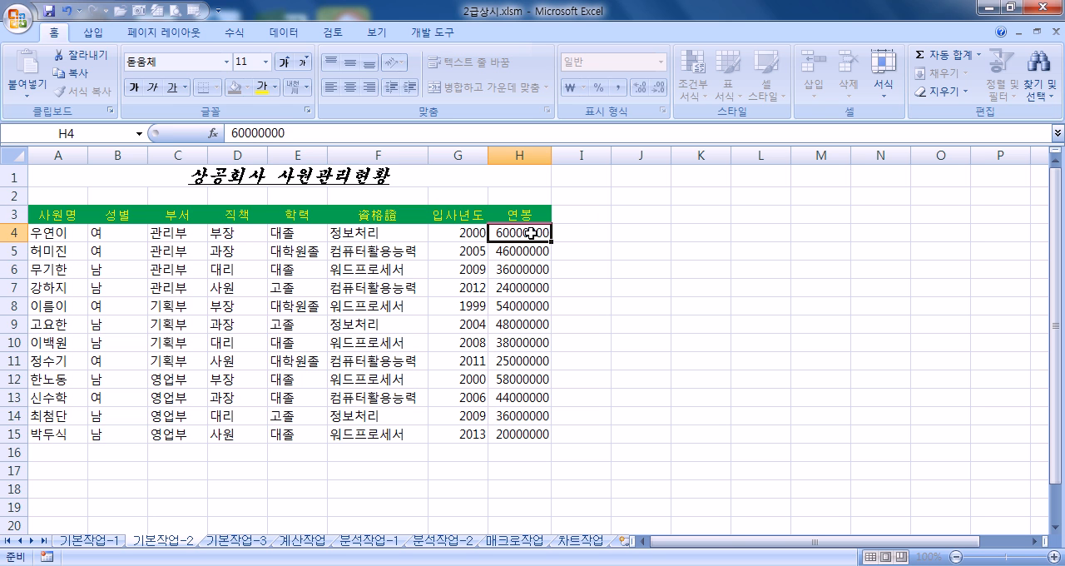
left_click_drag(531, 234, 505, 430)
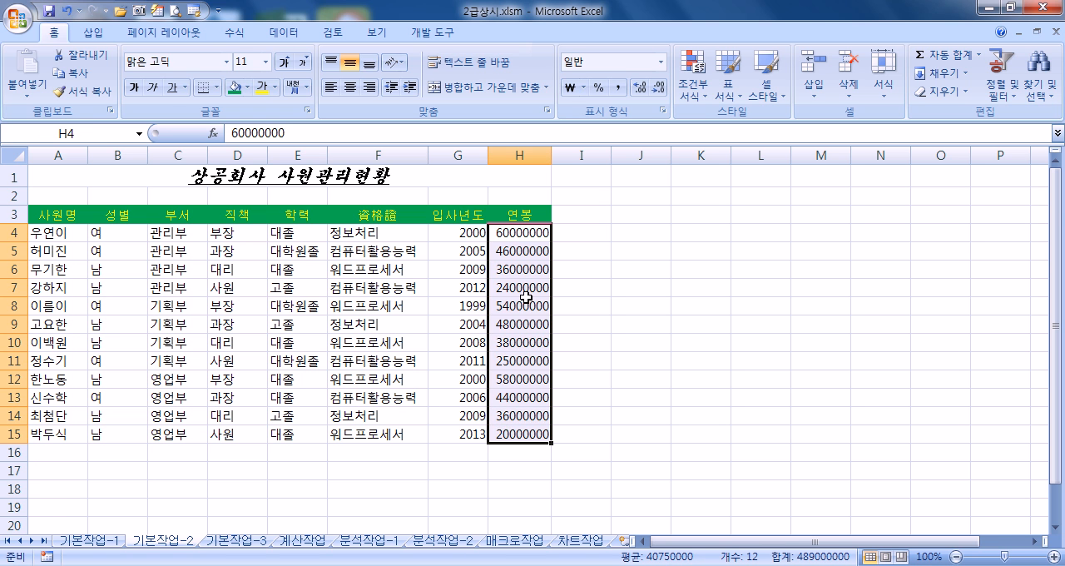
key("ctrl+1")
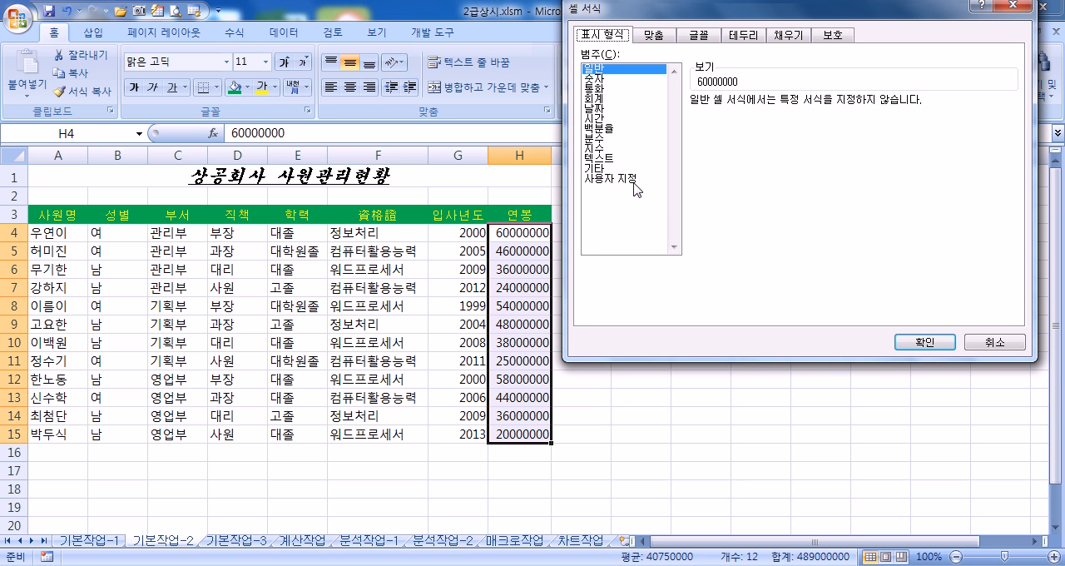
left_click(637, 188)
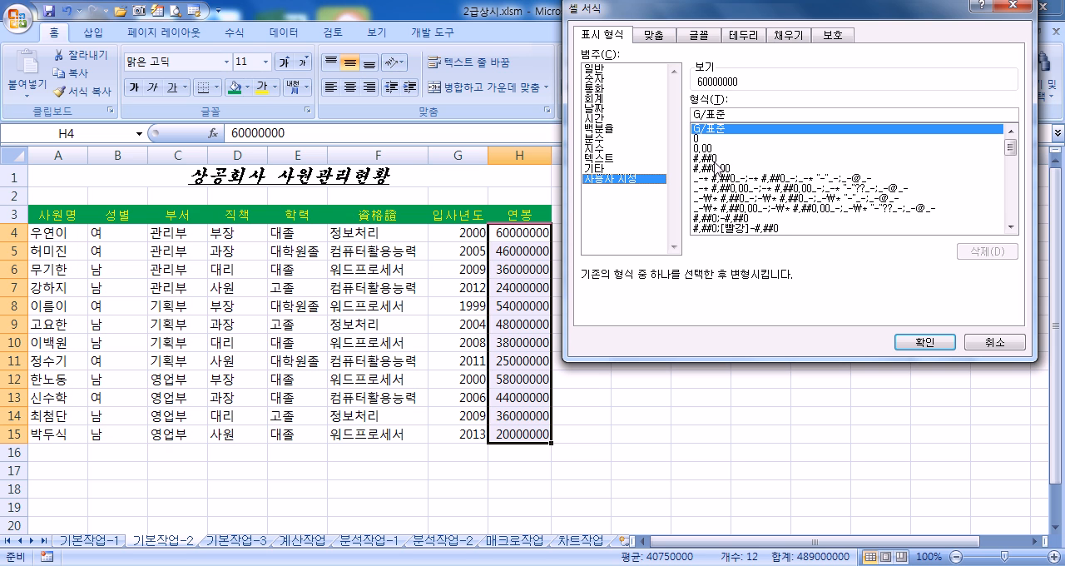
left_click(714, 160)
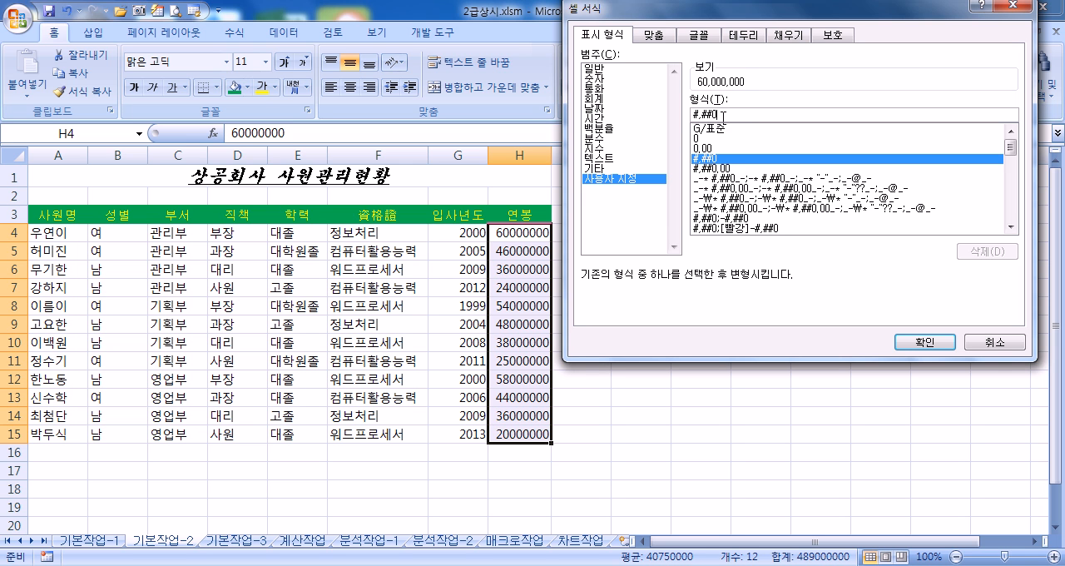
Step: Try trailing thousands commas on the #,##0 custom format code and remove them again
type(",")
type(",")
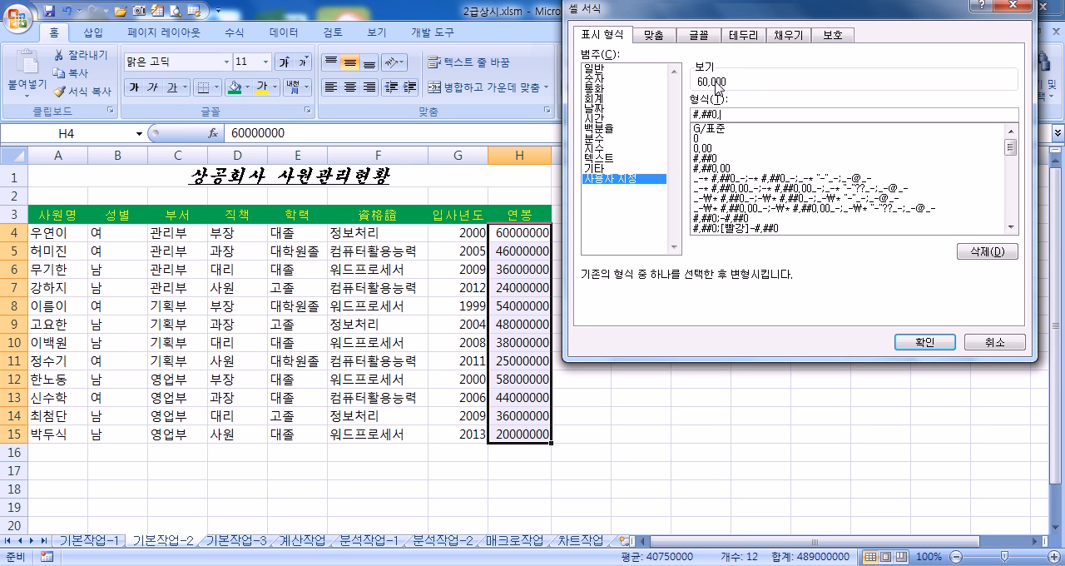
key("BackSpace")
key("BackSpace")
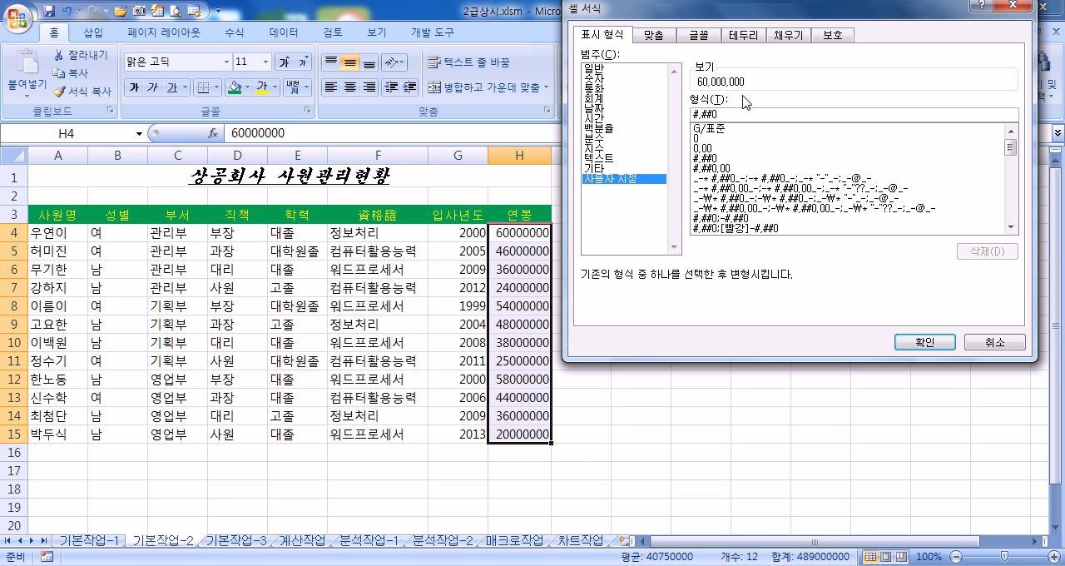
Step: Extend the custom format to #,##0,,백만원 and apply it so H4:H15 displays salaries in millions with the 백만원 unit
type(",")
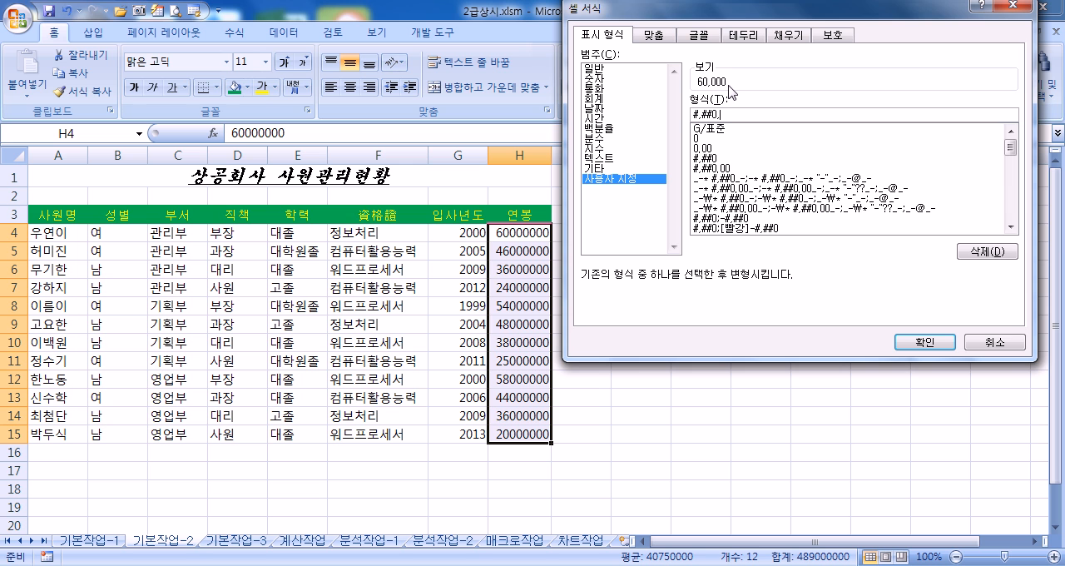
type(",")
type("QOR")
type("aksdnjs")
left_click(927, 343)
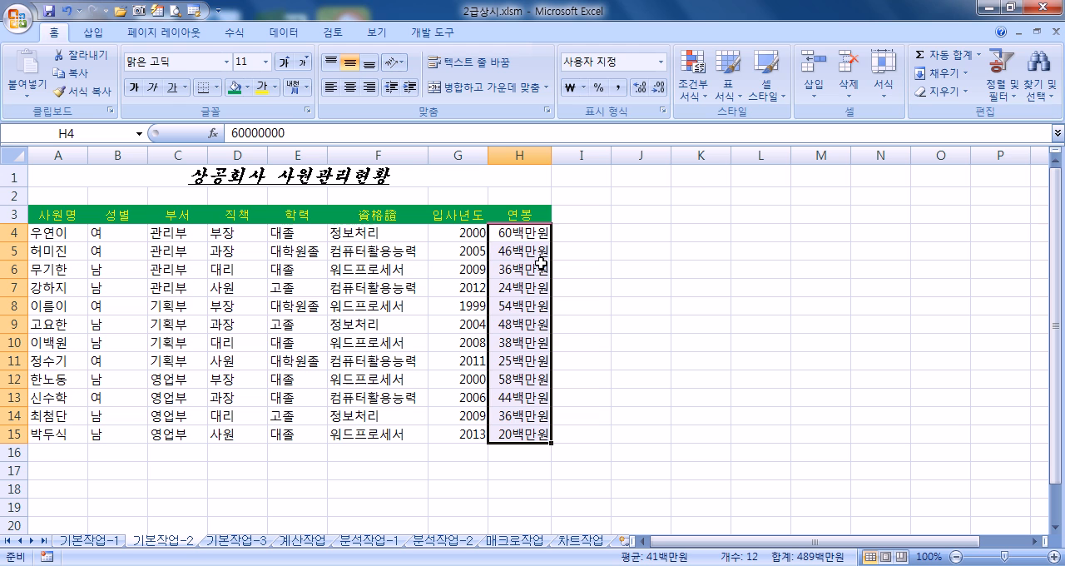
Step: Remove the extra quotation marks in the custom format of H4:H15 so the code reads #,##0,,"백만원"
key("ctrl+1")
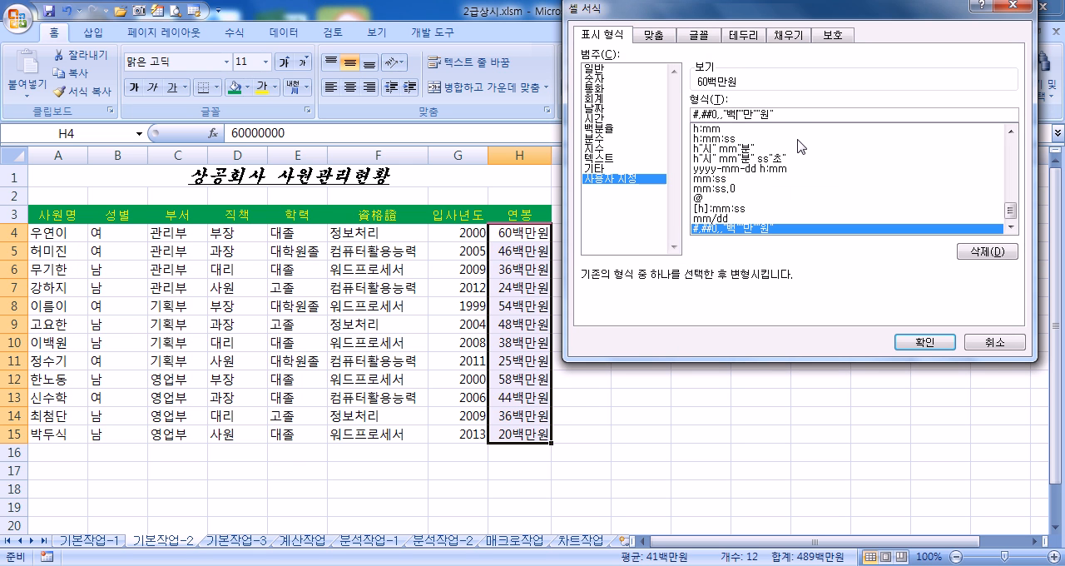
key("Delete")
key("Delete")
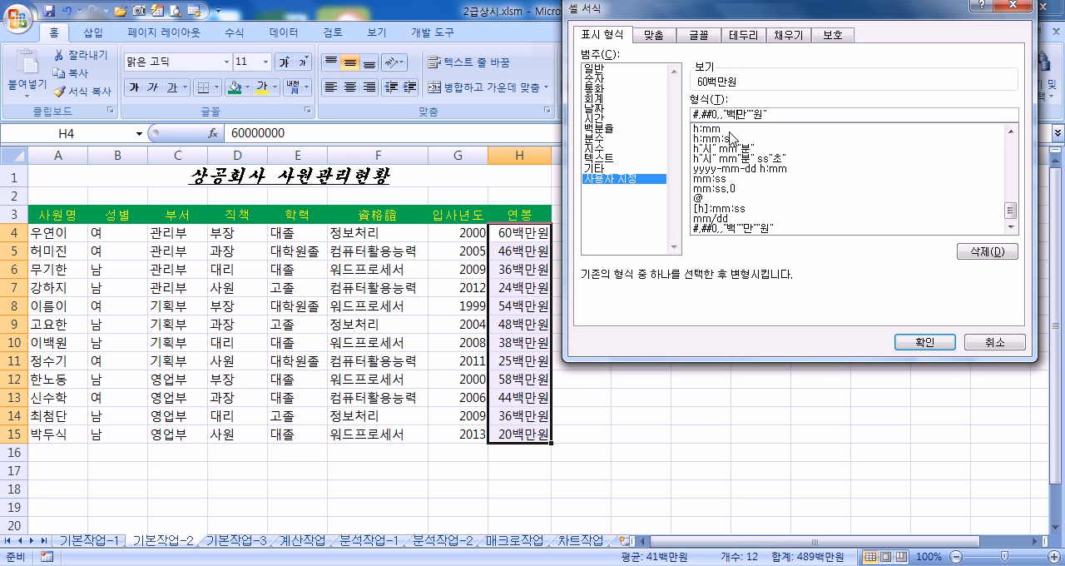
key("Delete")
key("Delete")
key("Return")
Step: Check the quoted 백만원 text in the custom number format code of H4:H15
key("ctrl+1")
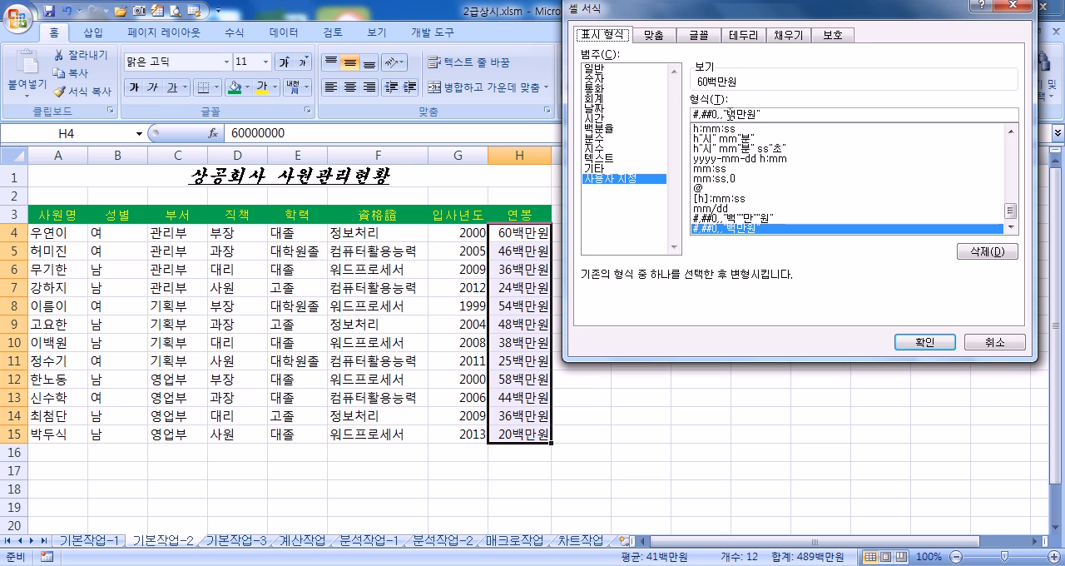
left_click_drag(726, 115, 757, 116)
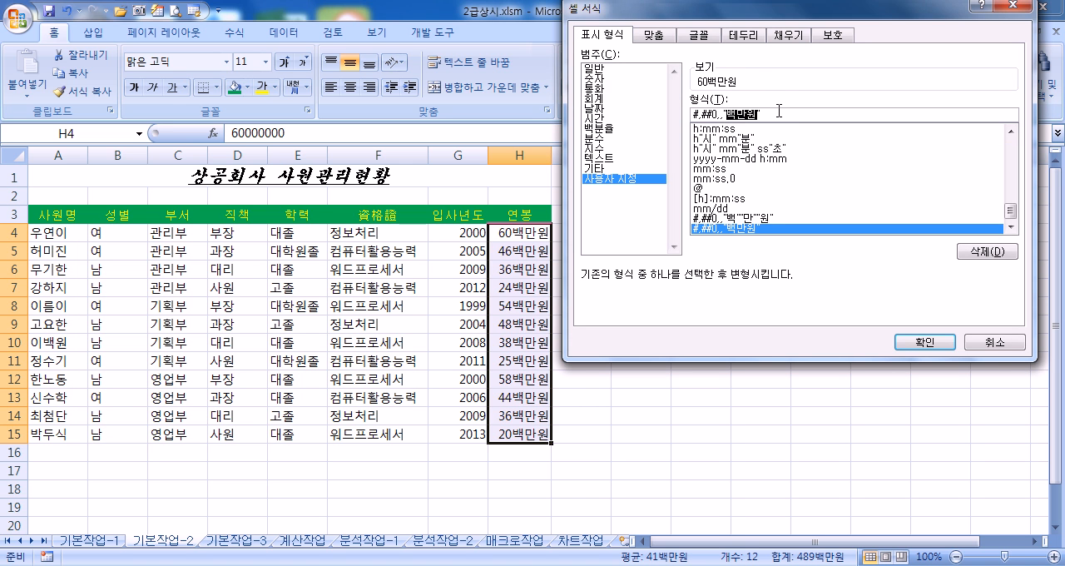
key("Return")
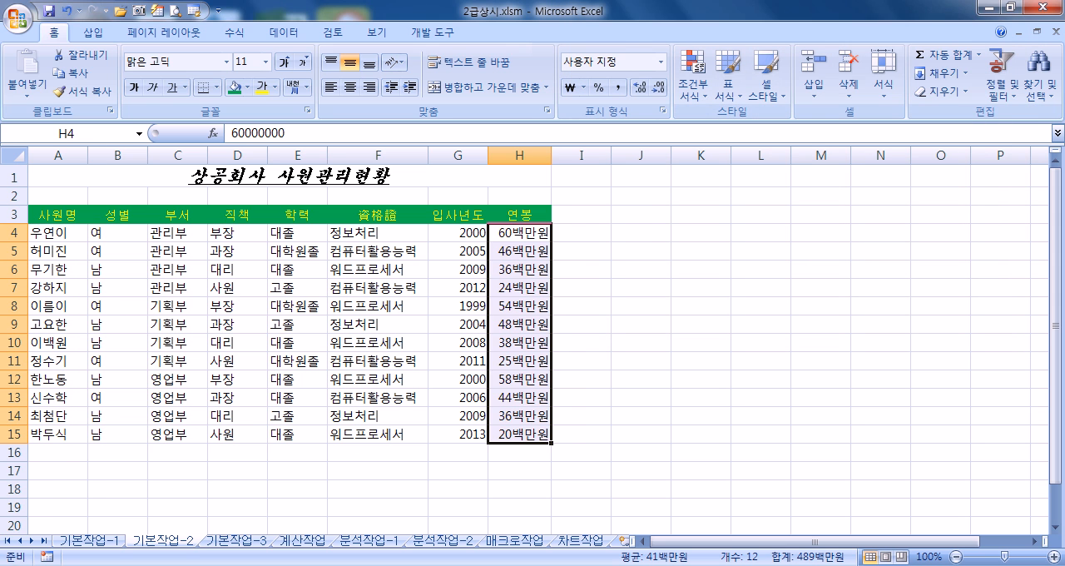
Step: Open Notepad and write the format codes #,##0 and #,### on two separate lines
left_click(12, 564)
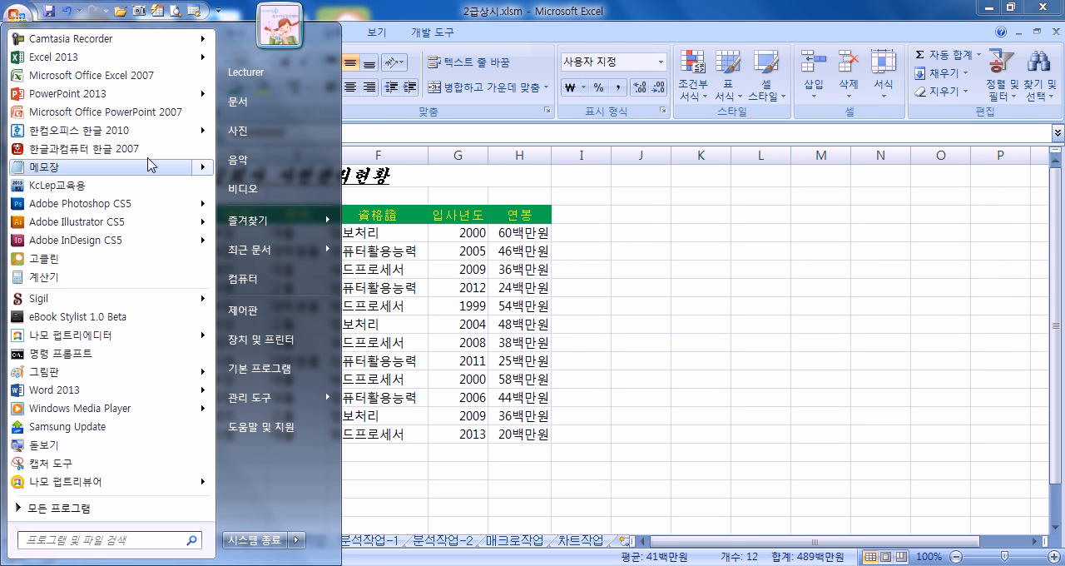
left_click(153, 165)
type("#,##0 ")
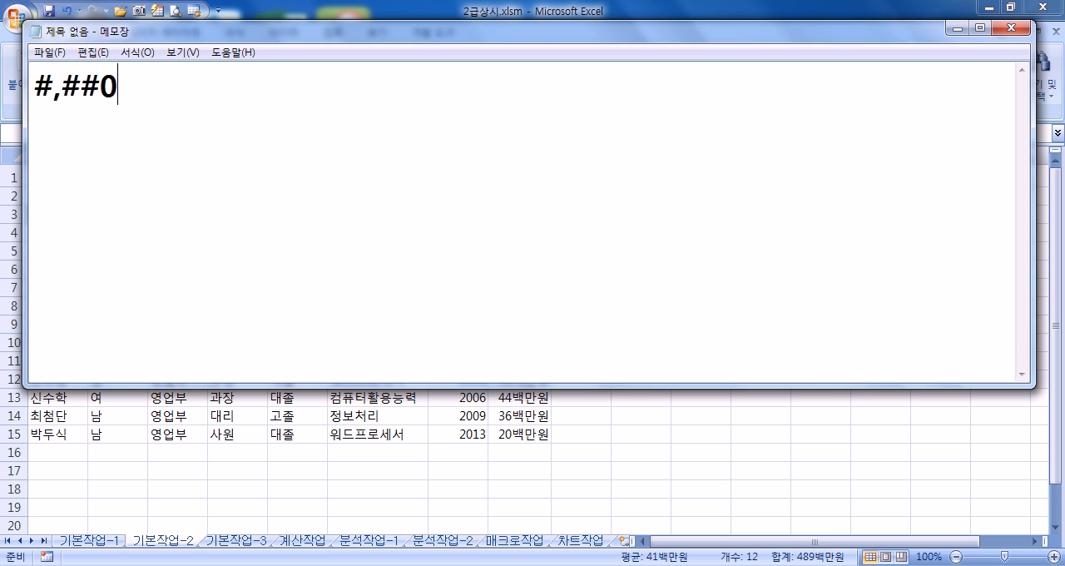
type("#,###")
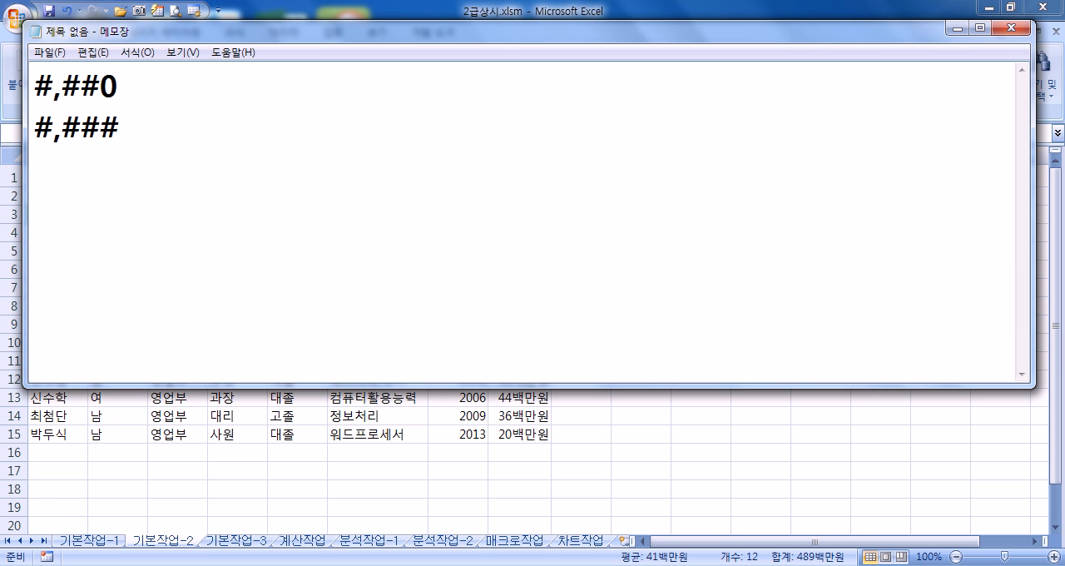
Step: Append two trailing commas to both format codes, giving #,##0,, and #,###,,
key("Up")
Step: Add the quoted unit "백만원" to the end of the #,##0,, code on the first line
key("Up")
key("End")
type(",,")
key("Down")
type(",,")
key("Up")
type("백만우")
type("원")
key("Left")
key("Left")
key("Left")
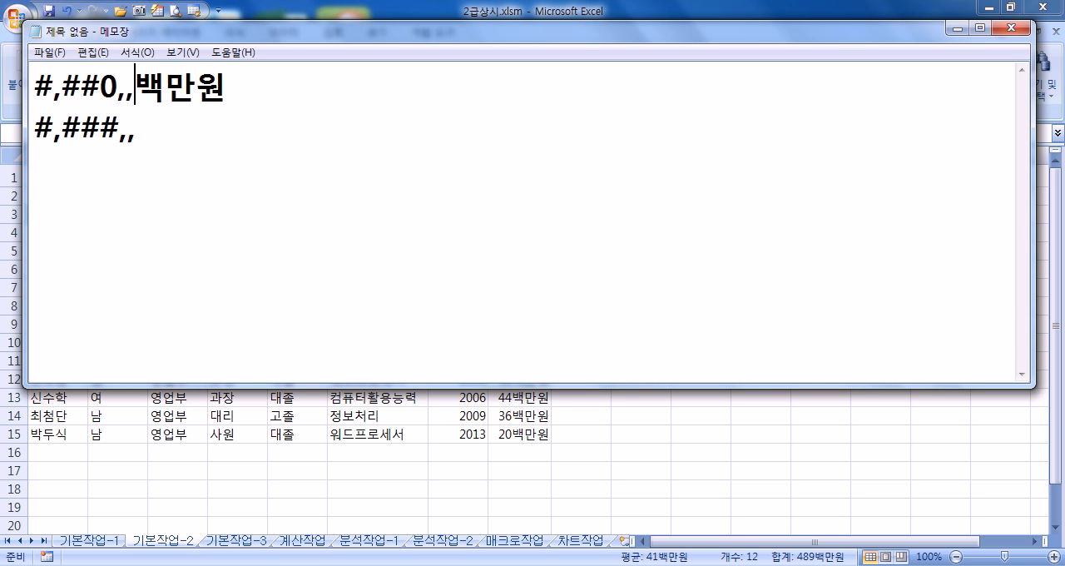
type("\"")
key("End")
type("\"")
Step: Add the unquoted unit 백만원 to the end of the #,###,, code and start a new line below
key("Down")
type("백만우")
type("원")
key("Return")
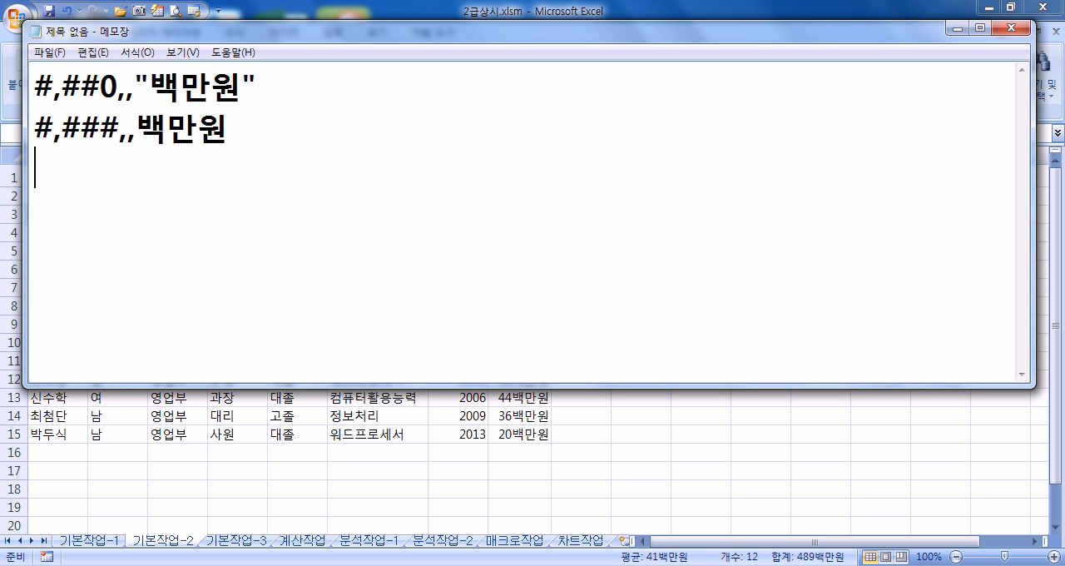
Step: Write the example line 60,000,000 > 60백만원 below the codes and compare its digit groups with the code's trailing commas
type("60,000,000 > ")
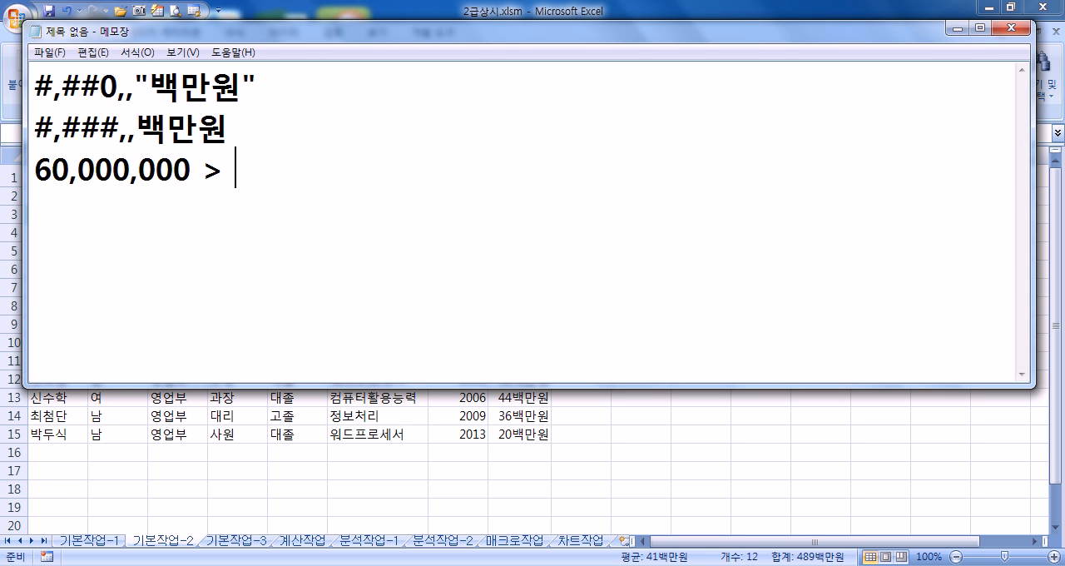
type("60백만원")
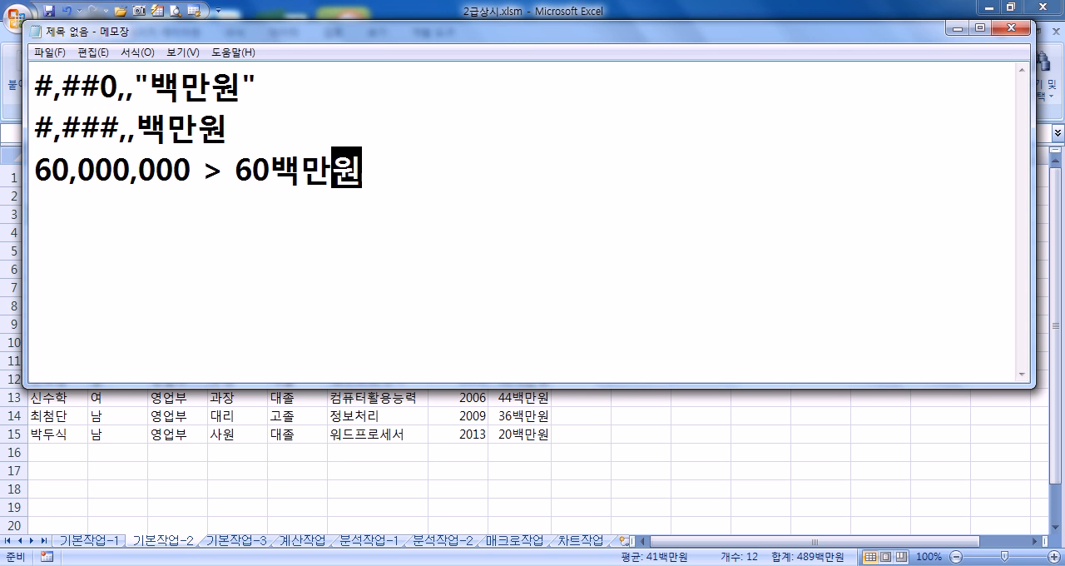
key("Return")
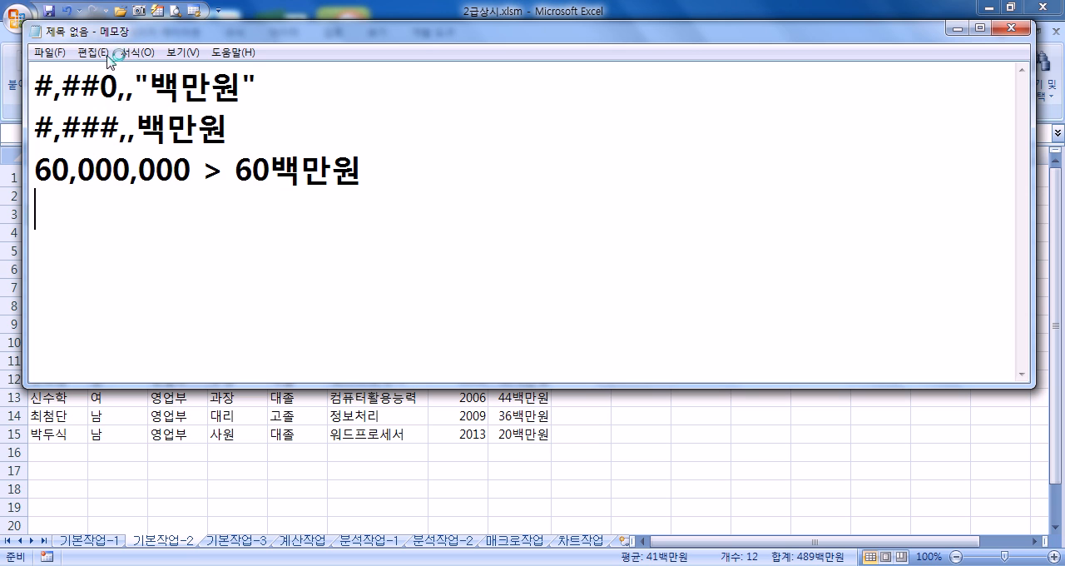
left_click_drag(117, 83, 136, 83)
left_click(191, 170)
left_click_drag(192, 170, 33, 170)
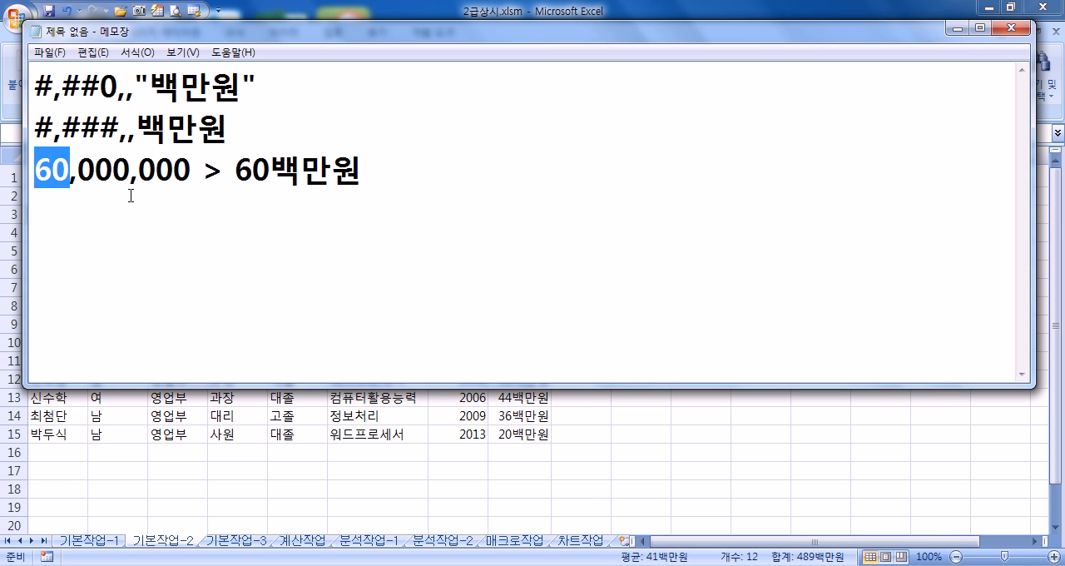
left_click(225, 249)
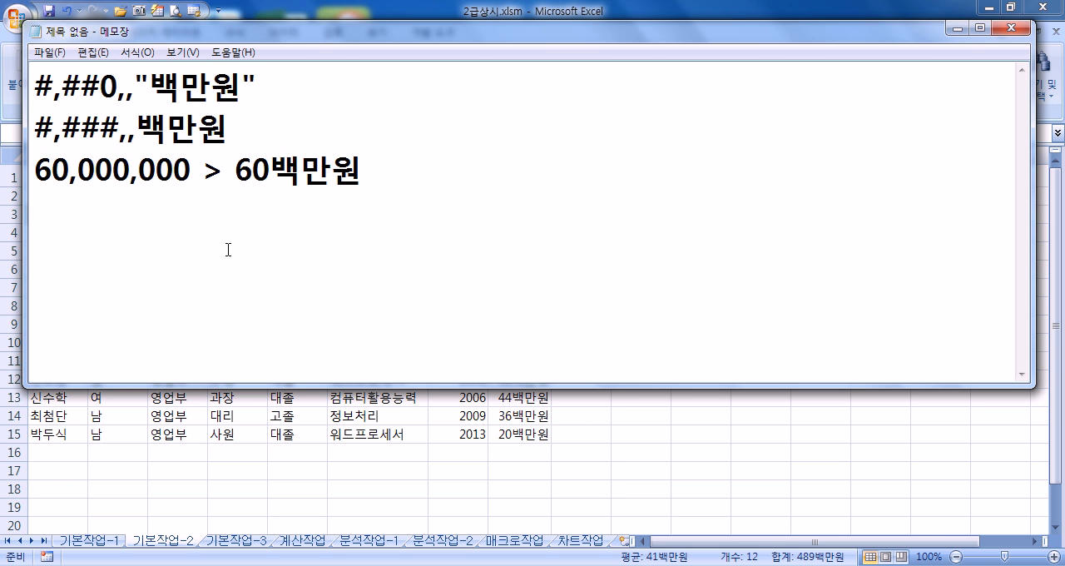
Step: Switch back to Excel and apply all borders (모든 테두리) to the employee table A3:H15
key("alt+Tab")
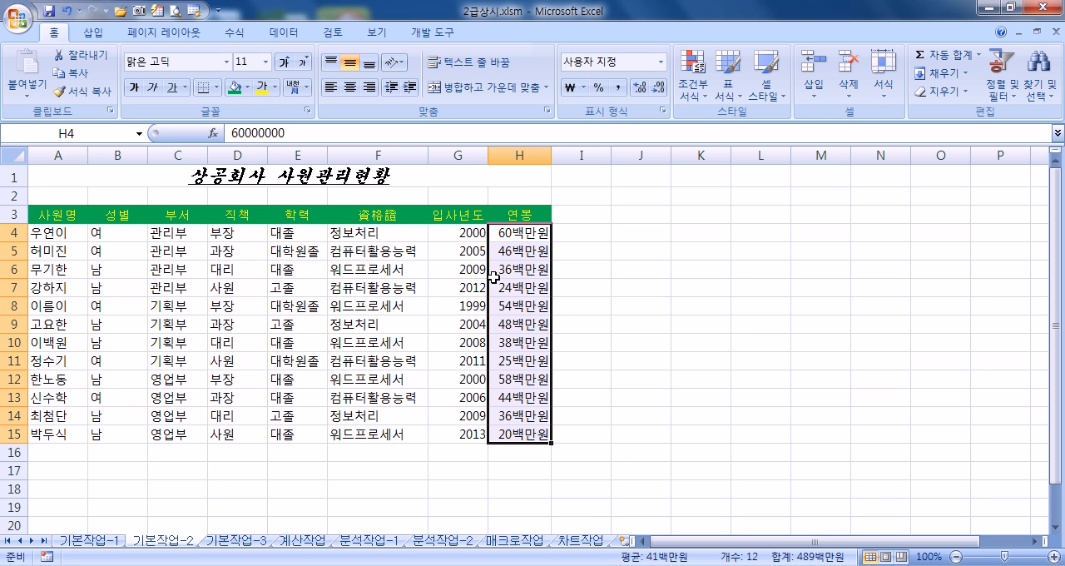
left_click_drag(60, 218, 516, 431)
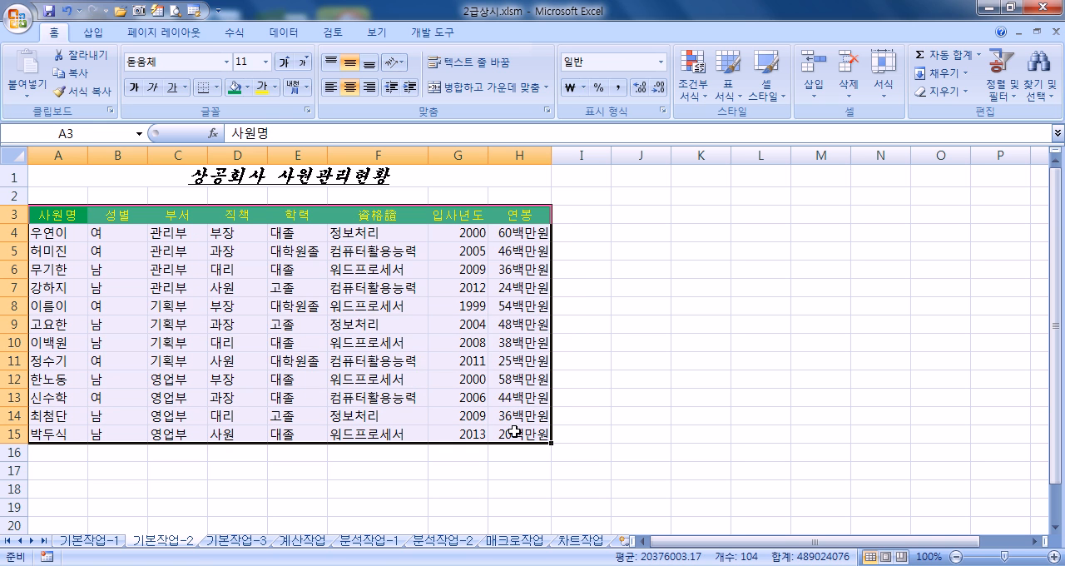
left_click(215, 90)
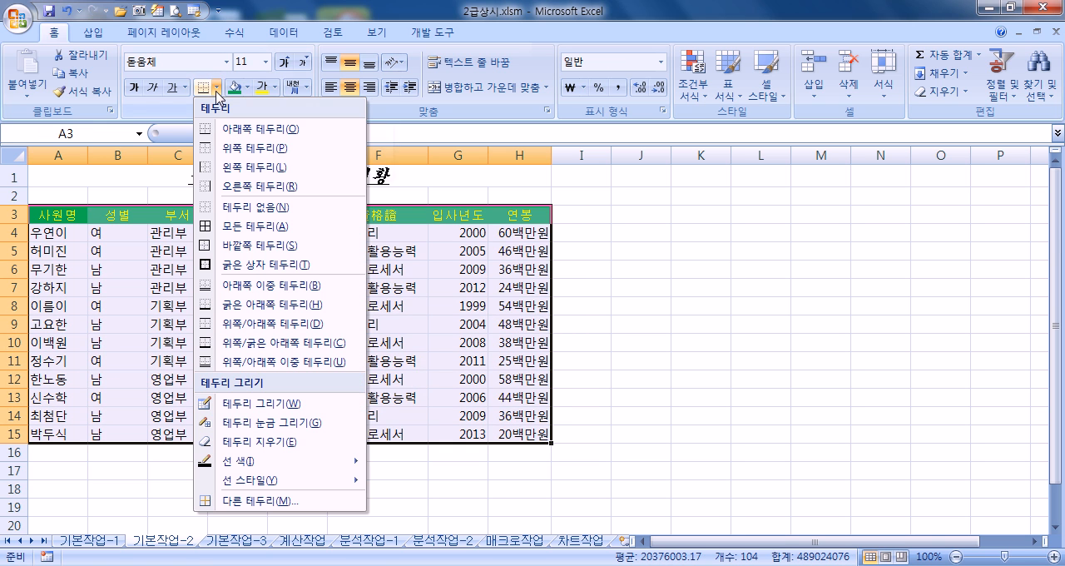
left_click(217, 226)
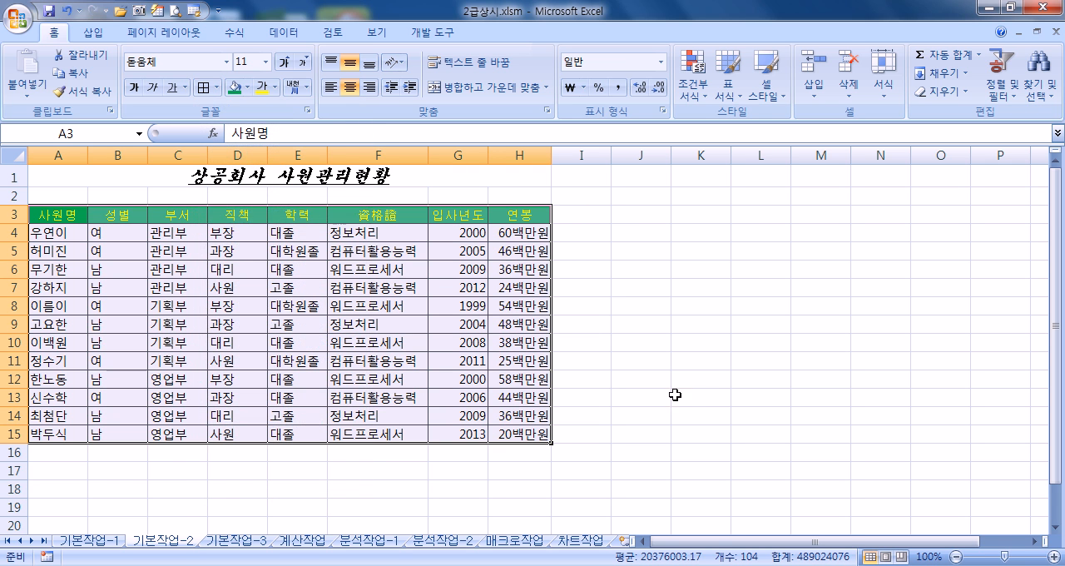
left_click(623, 377)
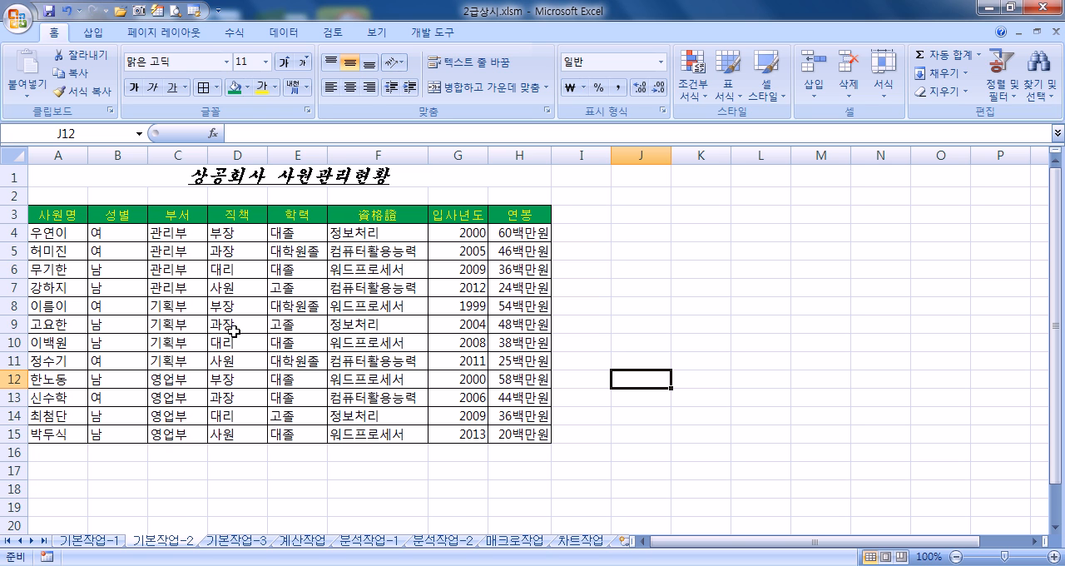
Step: Go to the 기본작업-3 sheet and look over the apartment table's price column, data rows and header row
left_click(235, 542)
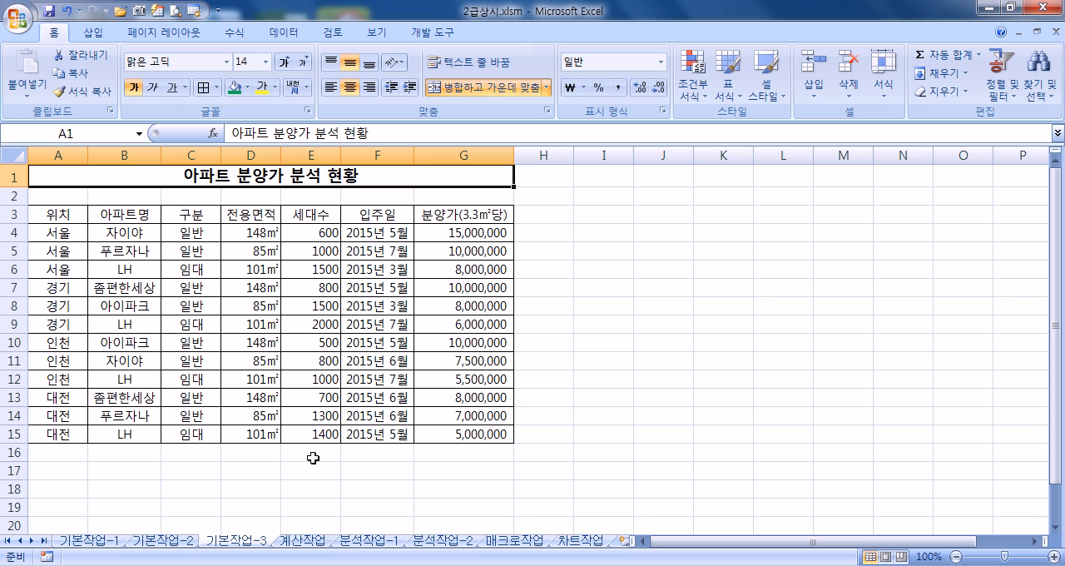
left_click_drag(452, 235, 443, 433)
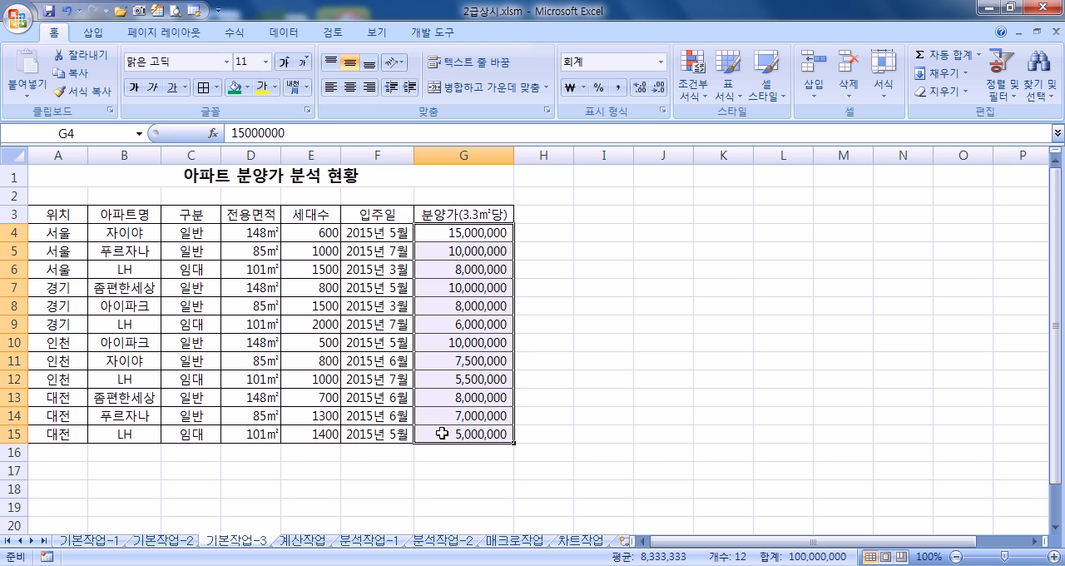
left_click_drag(57, 238, 445, 434)
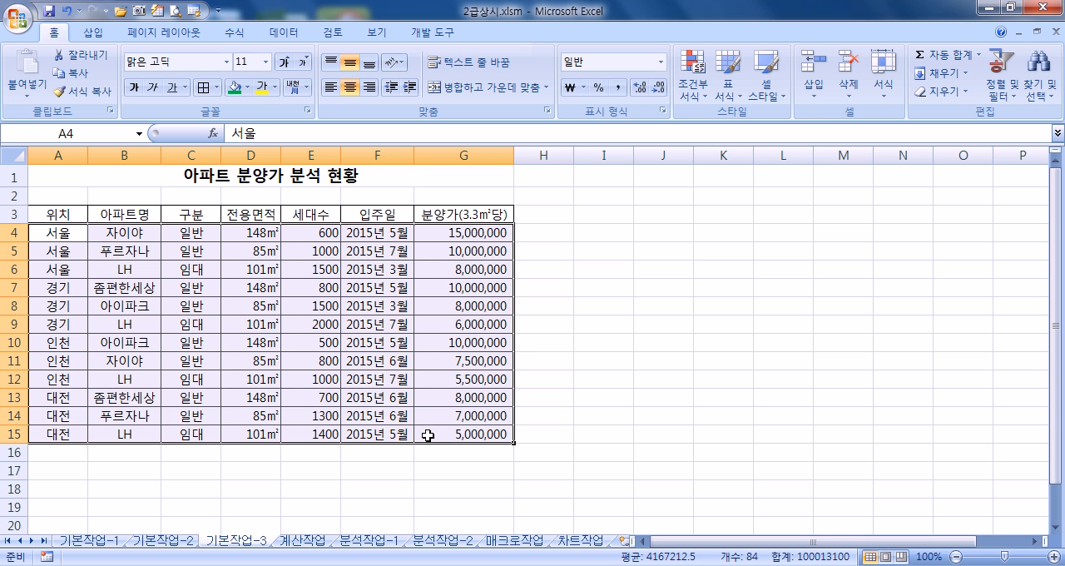
left_click(212, 308)
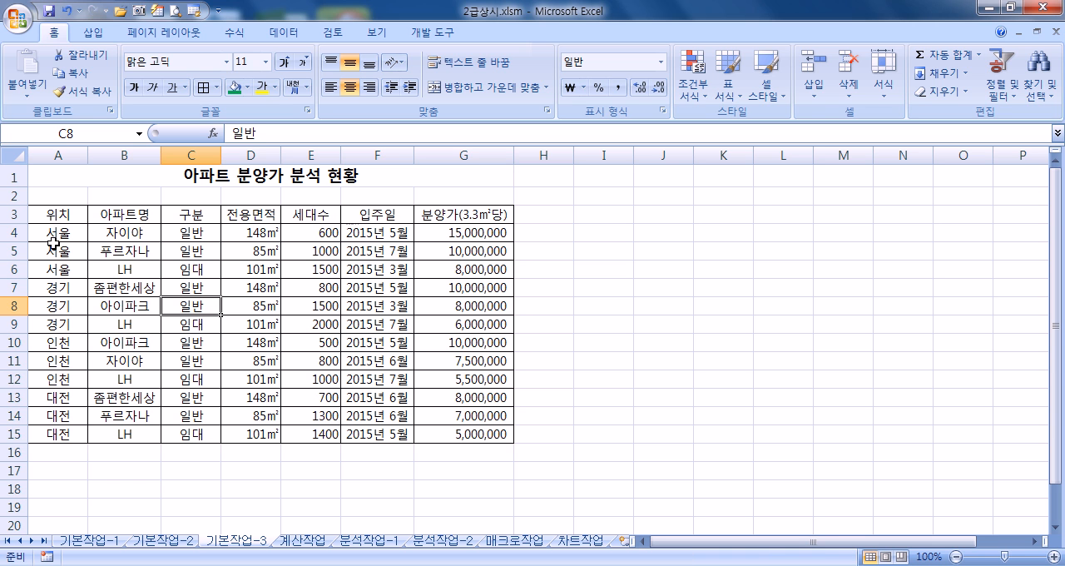
left_click(13, 215)
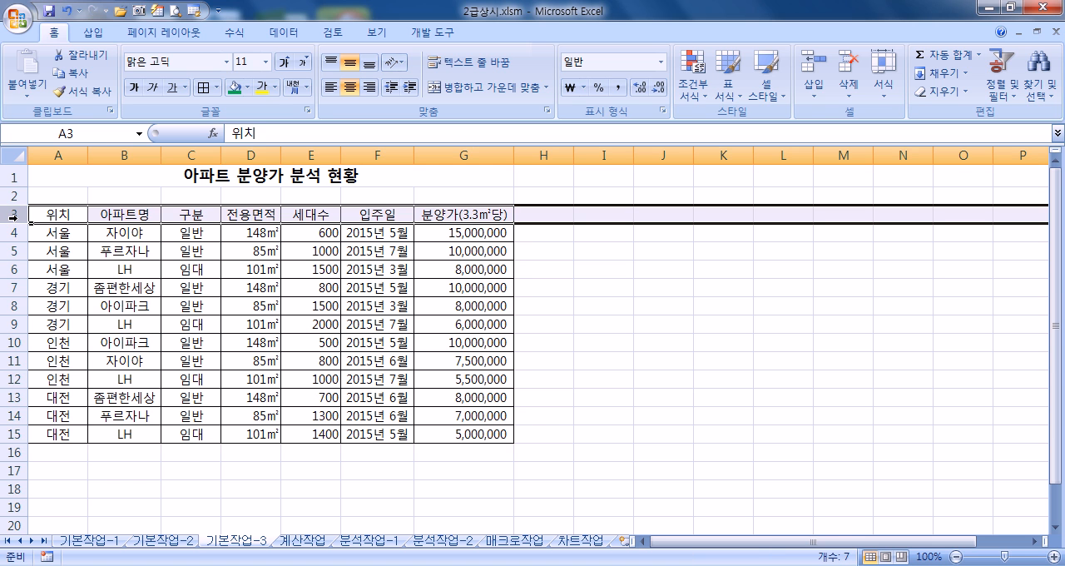
Step: Start a new conditional formatting rule for A4:G15 that uses a formula to determine which cells to format
left_click(65, 233)
left_click_drag(66, 233, 448, 438)
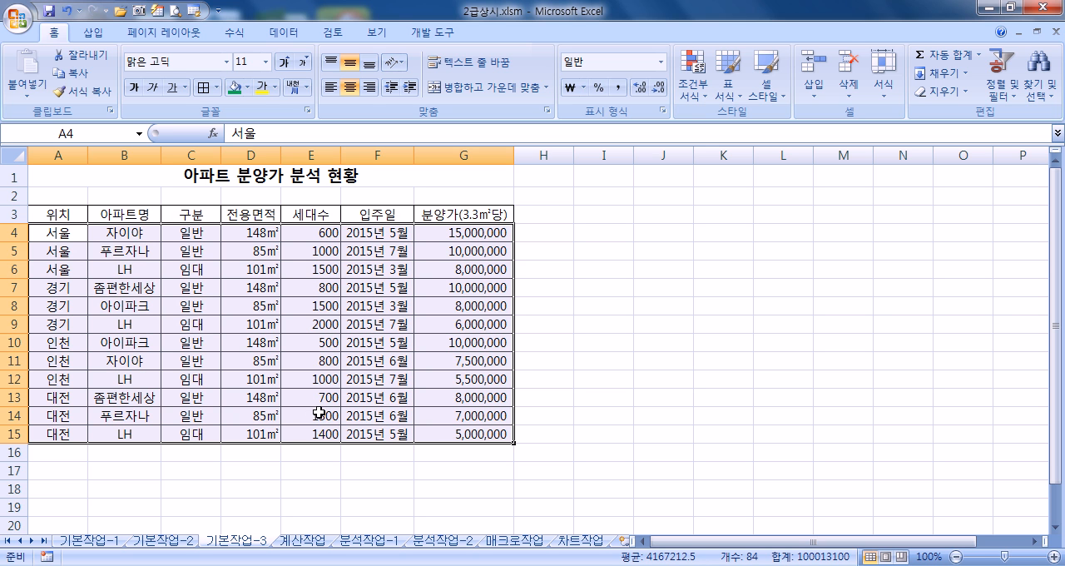
left_click(704, 87)
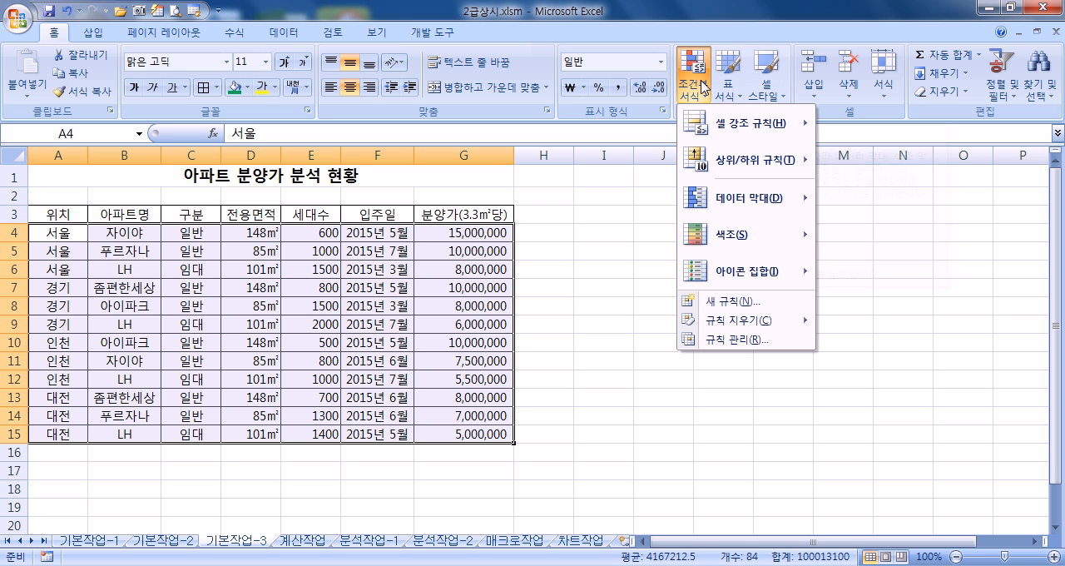
left_click(699, 303)
left_click(654, 146)
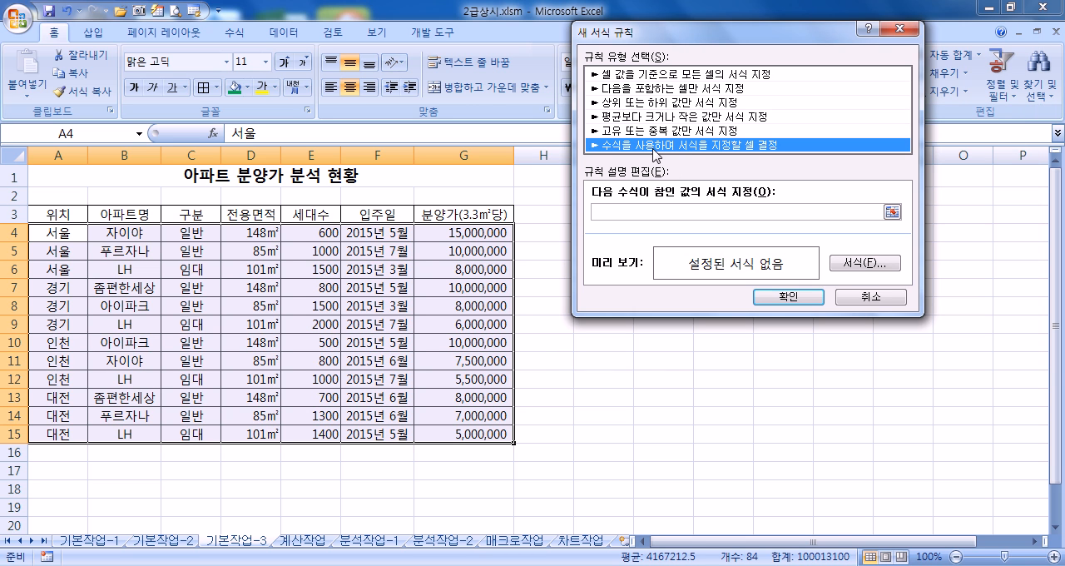
left_click(640, 211)
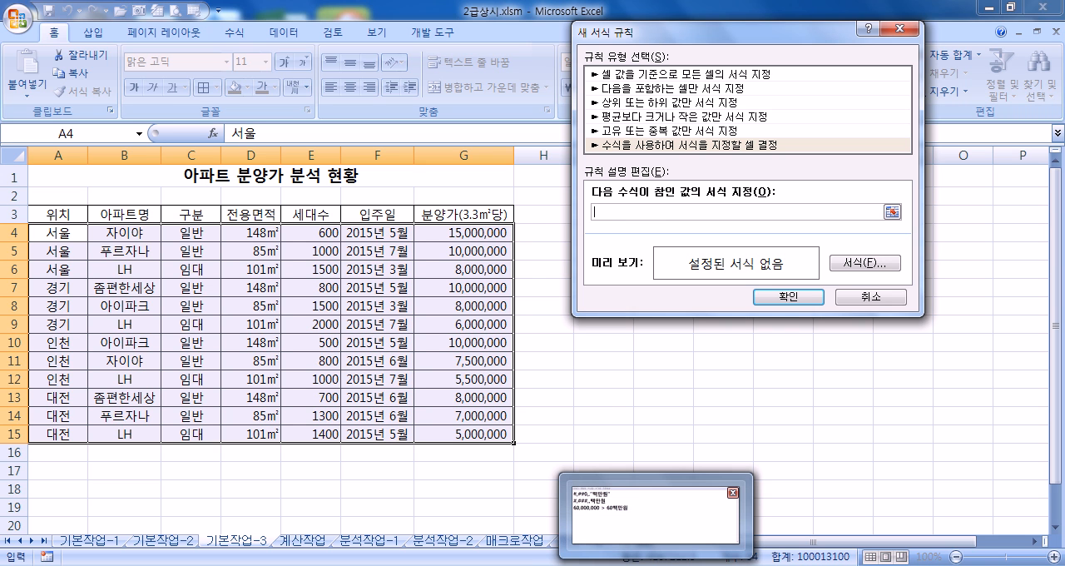
Step: Switch to Notepad, make blank space below the notes and move the window so the table and rule dialog are exposed
left_click(619, 525)
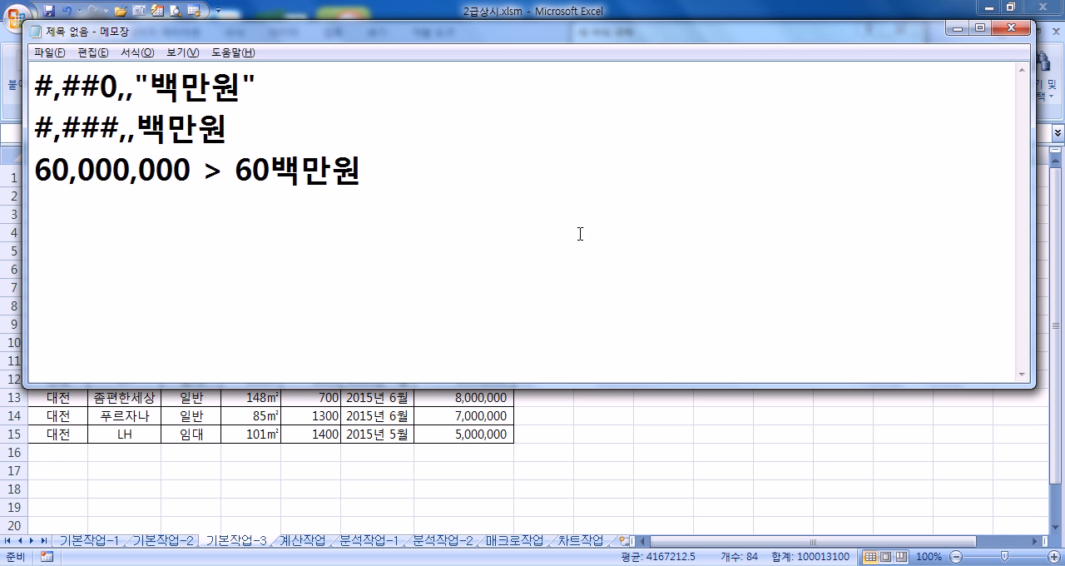
key("Return")
key("Return")
key("Return")
key("Return")
key("Return")
left_click_drag(304, 37, 565, 266)
left_click(304, 314)
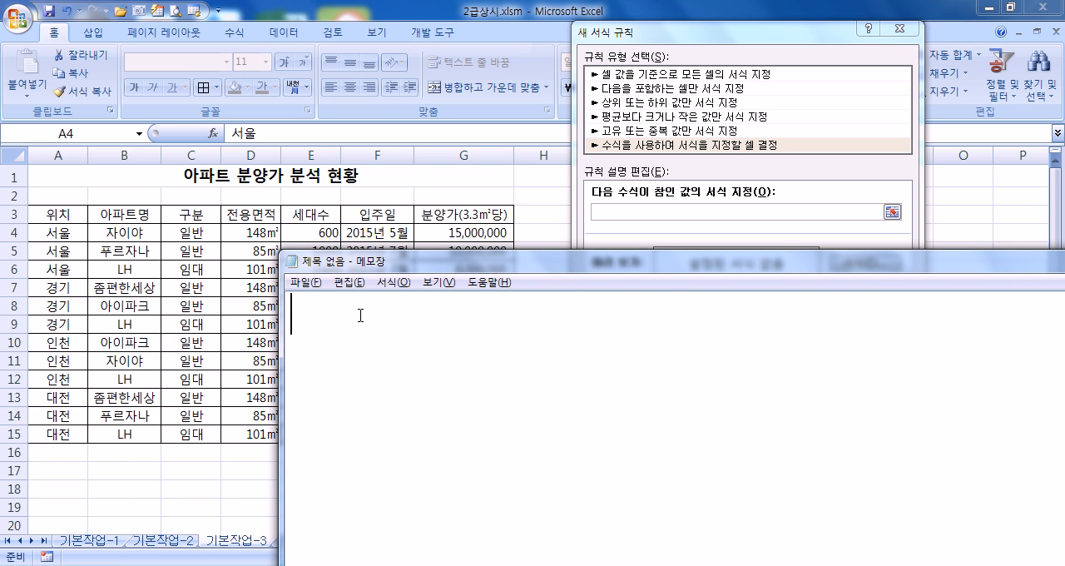
Step: Write the rule conditions 구분="일반", 분양가<10000000 in the Notepad notes
type("ㄱㅜ분=\"DLFQ")
key("BackSpace")
key("BackSpace")
key("BackSpace")
key("BackSpace")
key("Hangul")
type("일반\",")
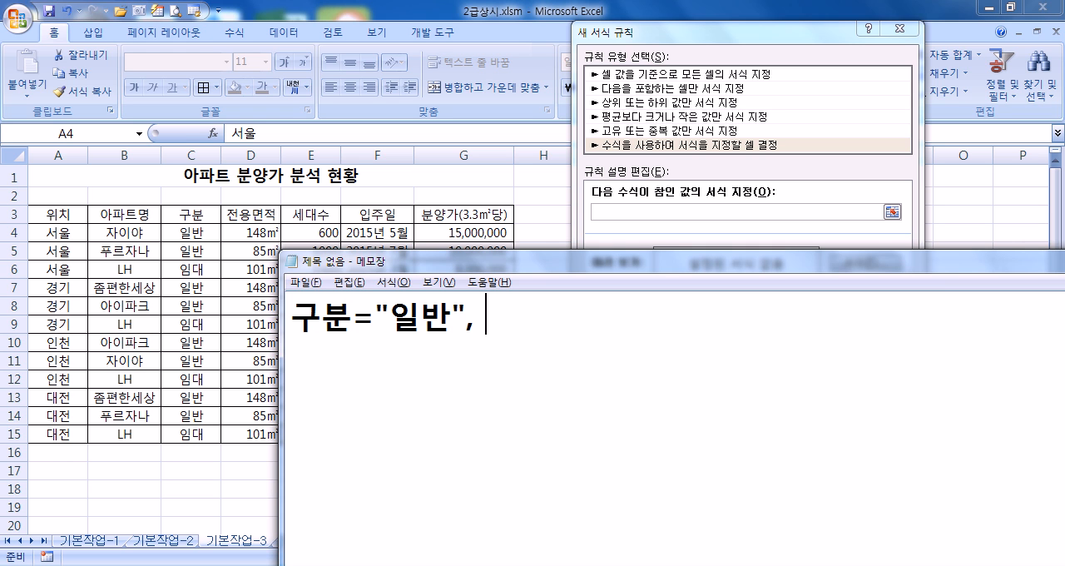
type(" 분")
type("양가")
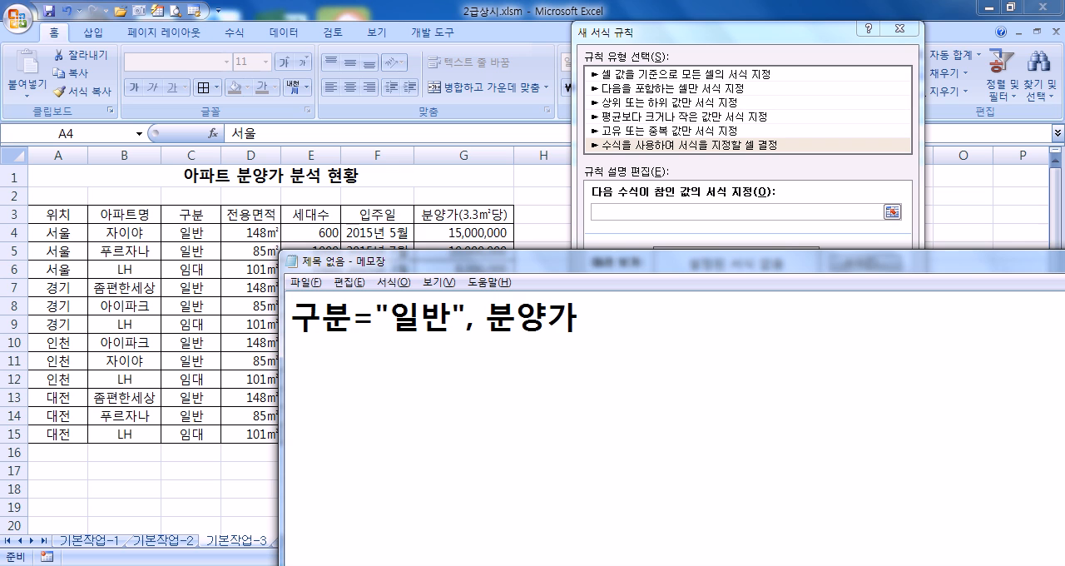
type("<1000000")
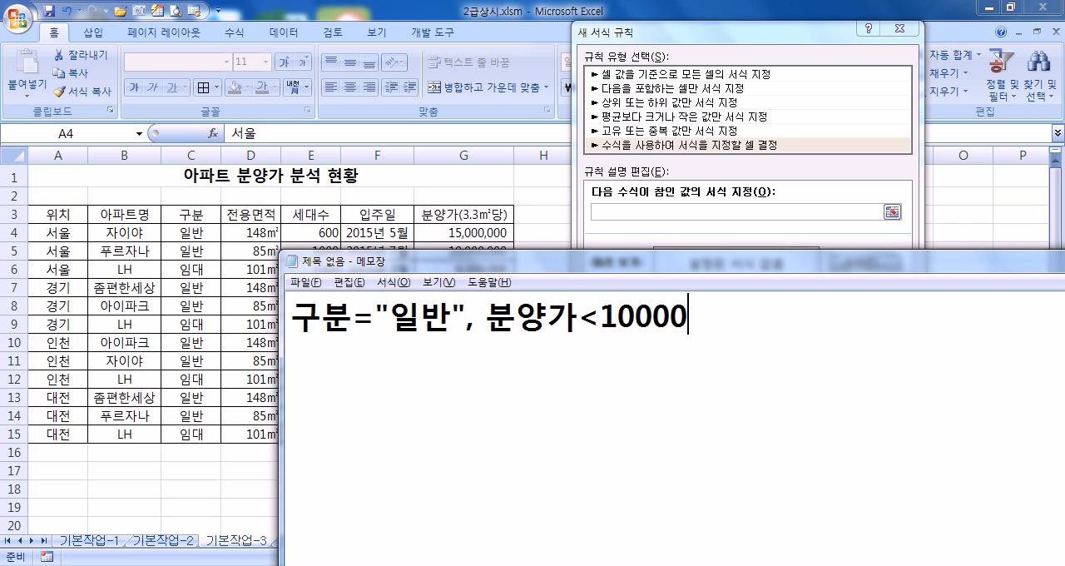
type("0")
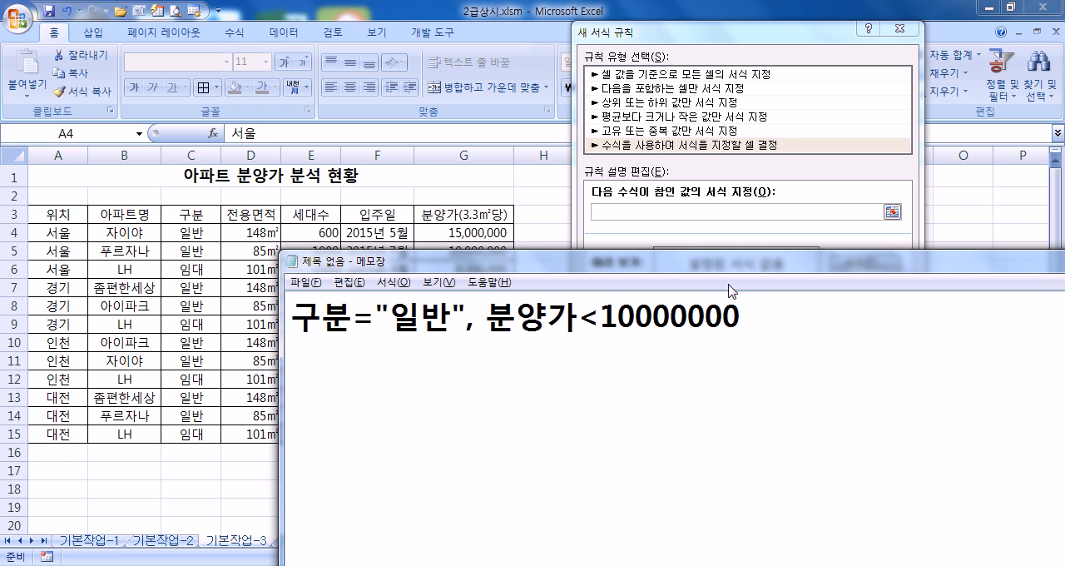
Step: Check the written conditions and wrap them in an AND function as =AND(구분="일반", 분양가<10000000)
left_click(672, 317)
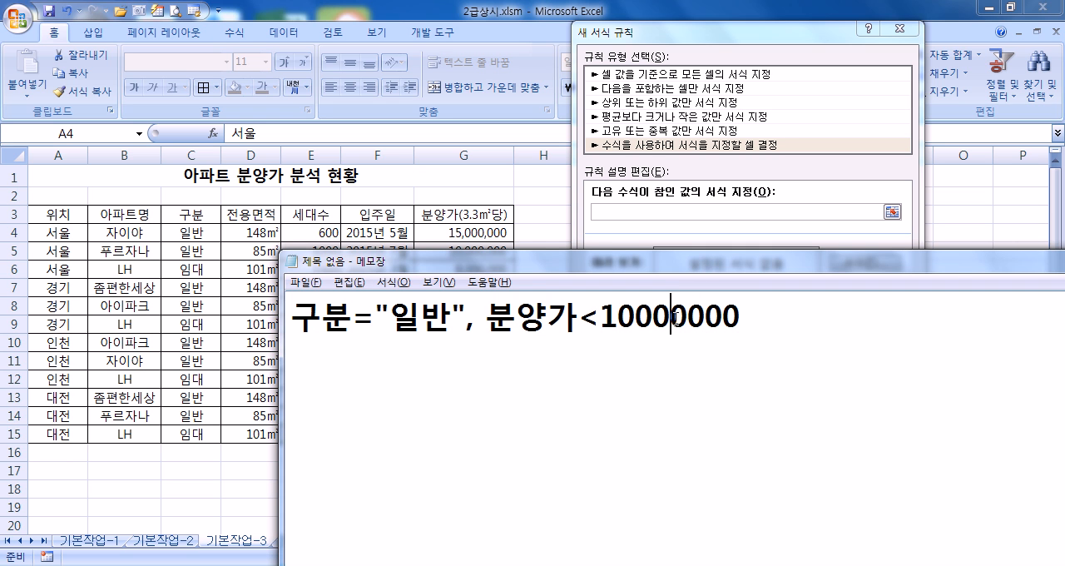
double_click(590, 318)
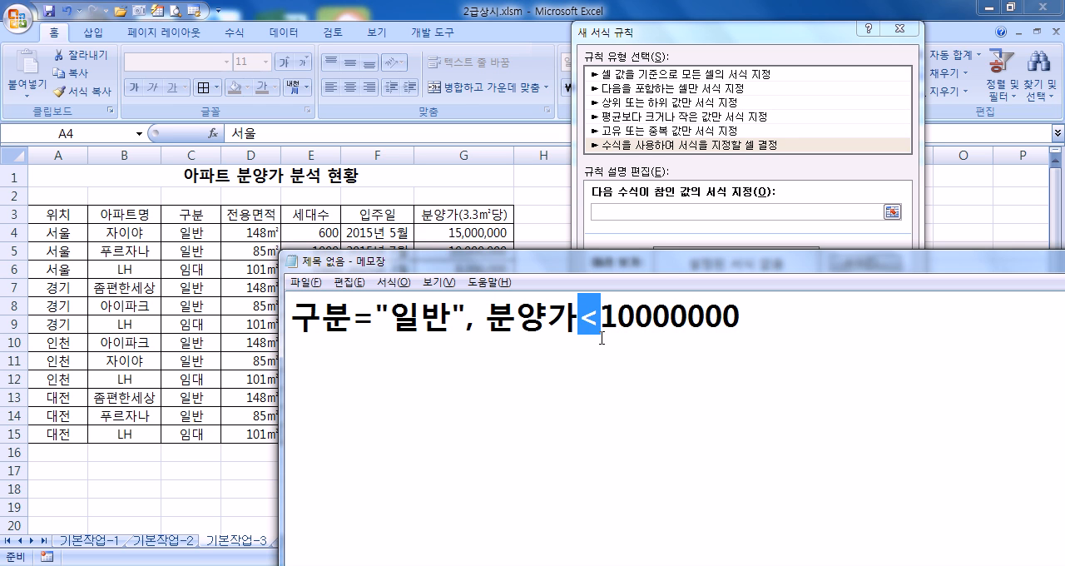
left_click_drag(291, 317, 637, 320)
left_click(785, 319)
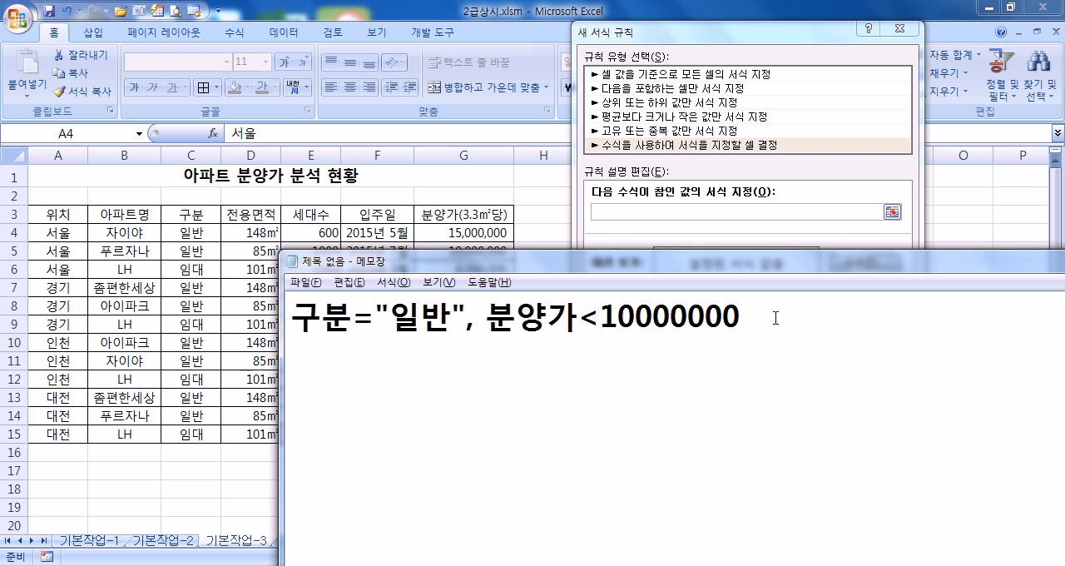
key("Home")
type("=AND")
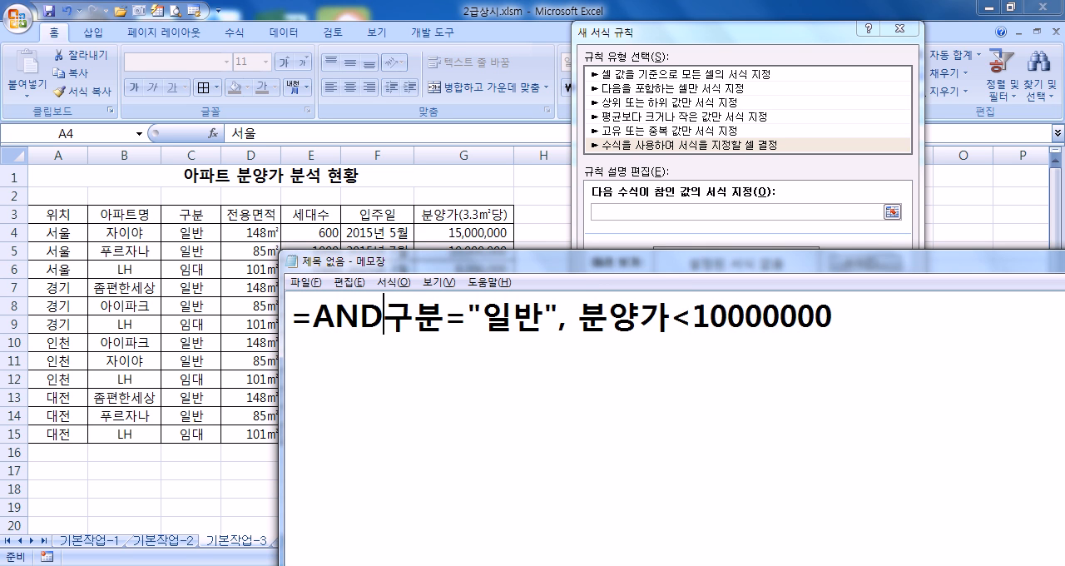
type("(")
key("End")
type(")")
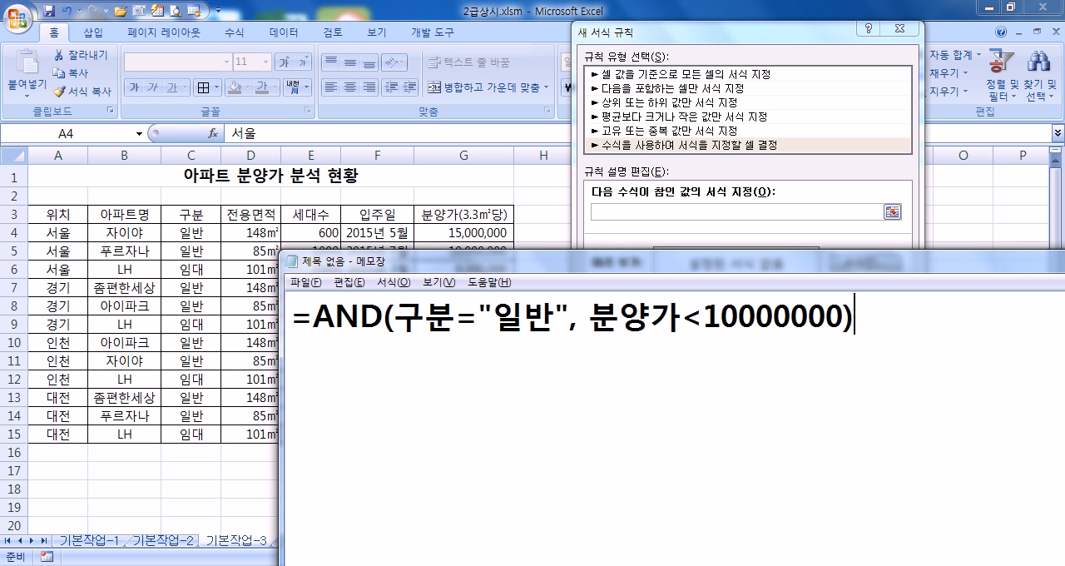
Step: Duplicate the AND formula onto a second line in the Notepad notes
key("Return")
key("ctrl+a")
key("ctrl+c")
key("ctrl+End")
key("ctrl+v")
key("Left")
key("Left")
key("Left")
key("Left")
key("Left")
key("Left")
key("Left")
key("Left")
key("Left")
key("Left")
key("Left")
key("Left")
key("Left")
key("Left")
key("Left")
key("Left")
key("Left")
key("Left")
key("Left")
key("Left")
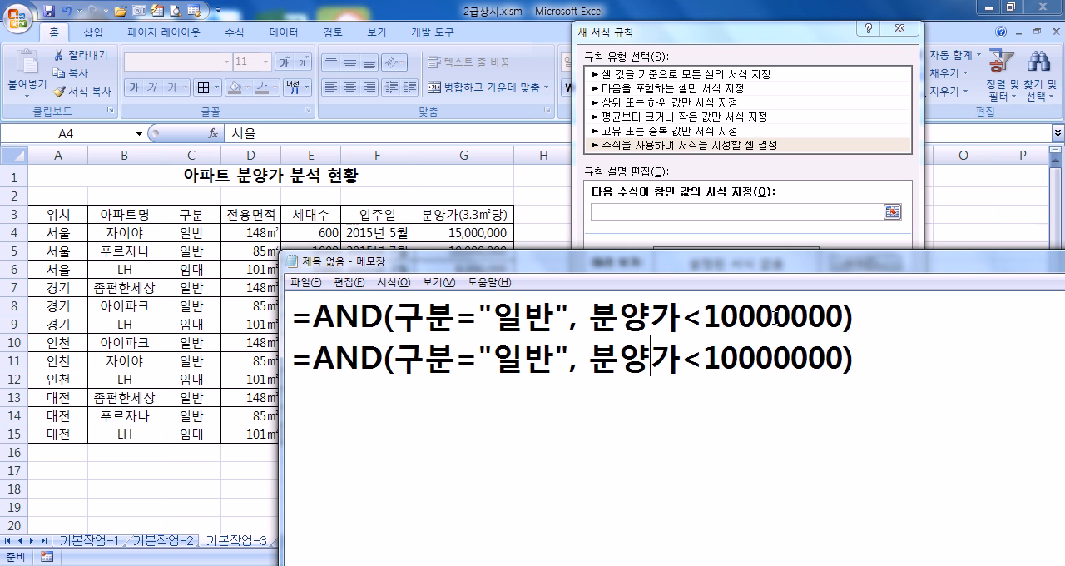
Step: Replace 구분 with C4 and 분양가 with G4 in the second formula line
key("Right")
type("ㅊ")
key("BackSpace")
type("C4")
key("Delete")
key("Delete")
key("Right")
key("Right")
key("Right")
key("Right")
key("Right")
key("Right")
key("Right")
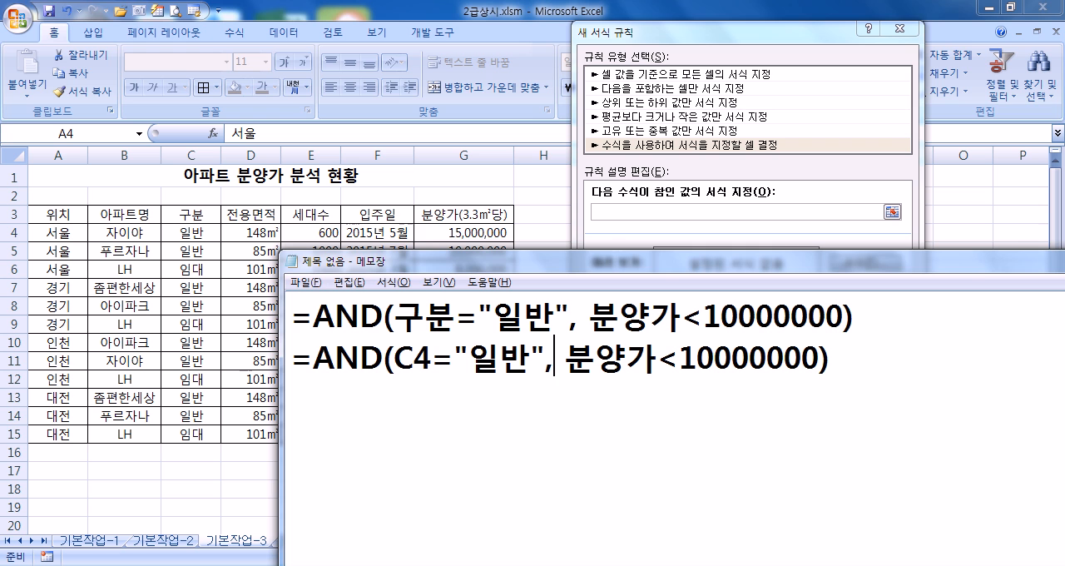
type("G4")
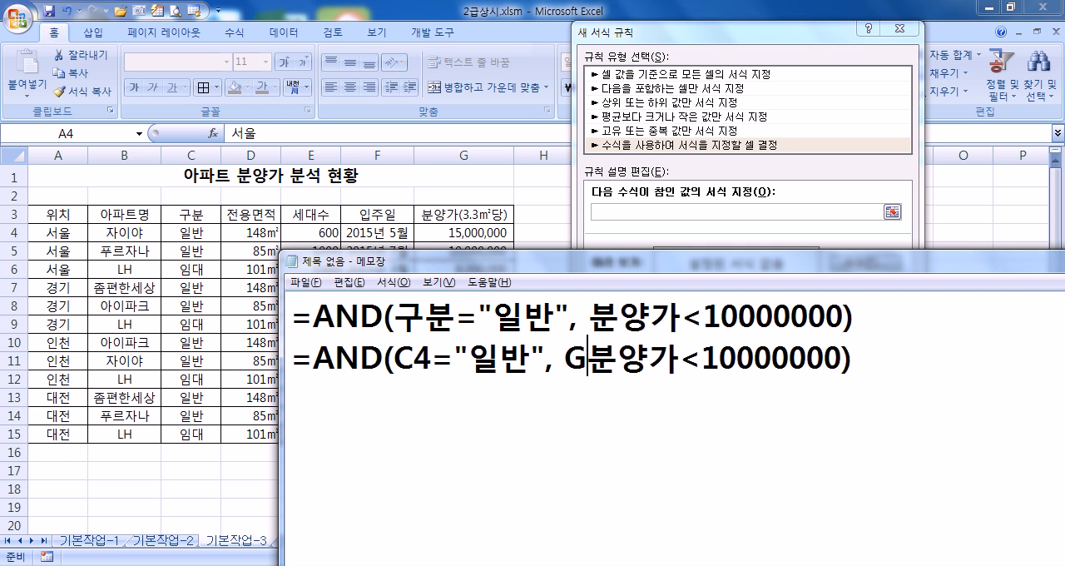
key("Delete")
key("Delete")
key("Delete")
Step: Lock the columns of both references so the line reads =AND($C4="일반", $G4<10000000)
key("Left")
key("Left")
key("Left")
key("Left")
key("Left")
key("Left")
key("Left")
key("Left")
key("Left")
key("Left")
key("Left")
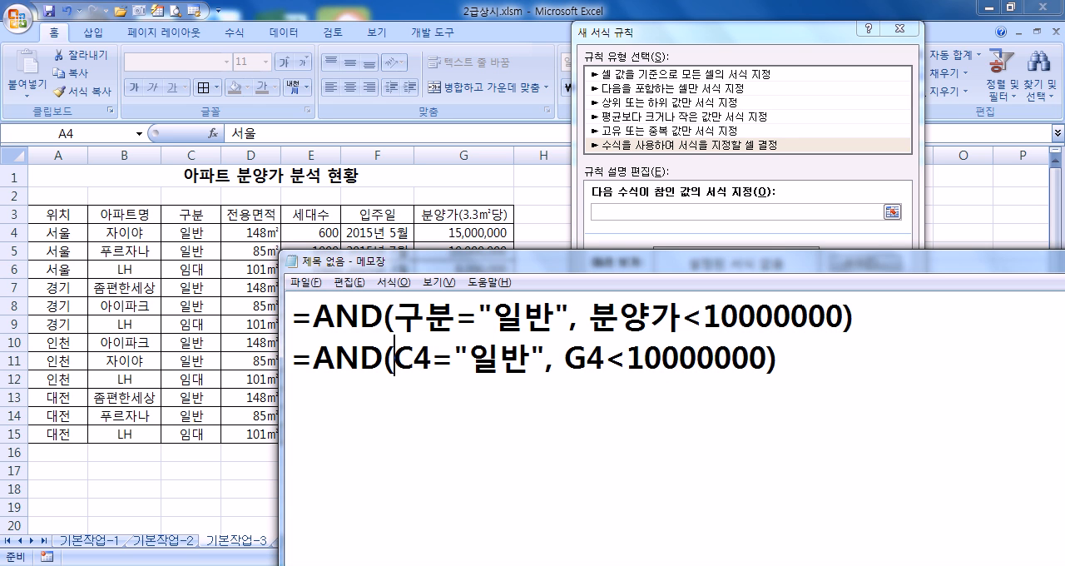
type("$")
key("Right")
key("Right")
key("Right")
key("Right")
key("Right")
key("Right")
key("Right")
key("Right")
key("Right")
key("Right")
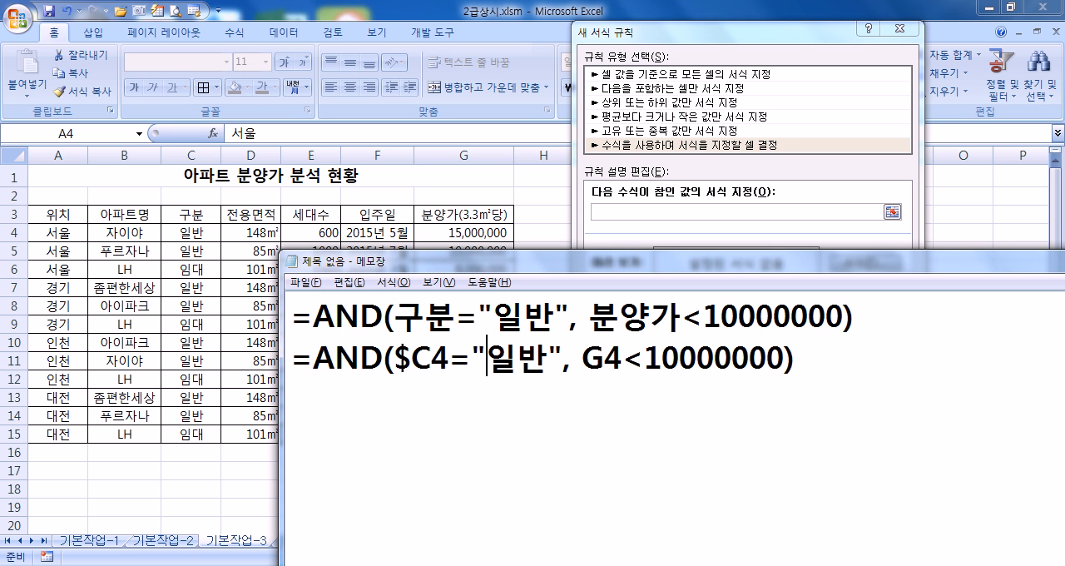
type("$")
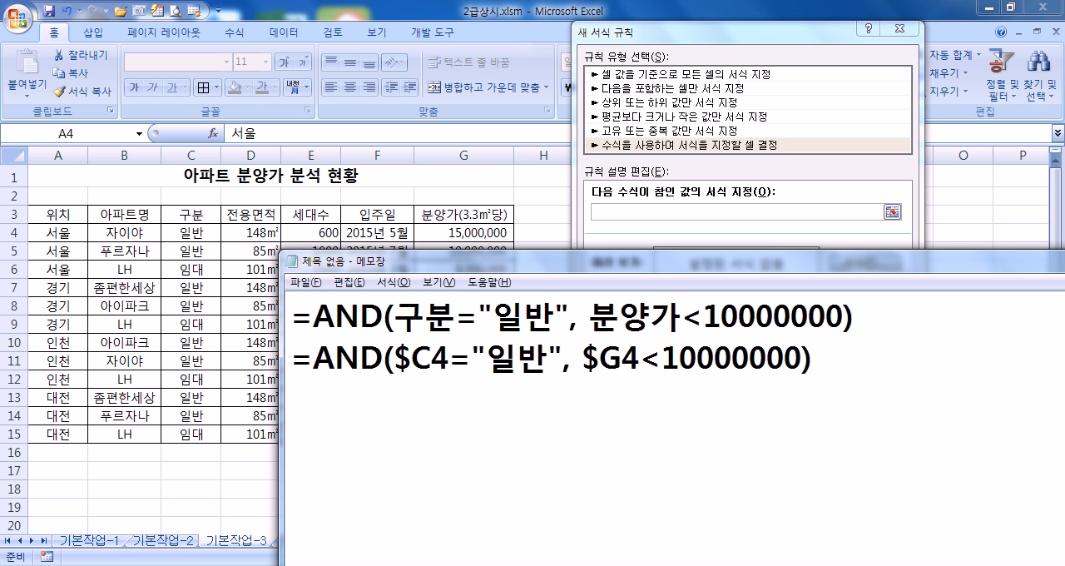
Step: Copy =AND($C4="일반", $G4<10000000) from Notepad into the formula field of the new rule in Excel
key("Home")
key("shift+End")
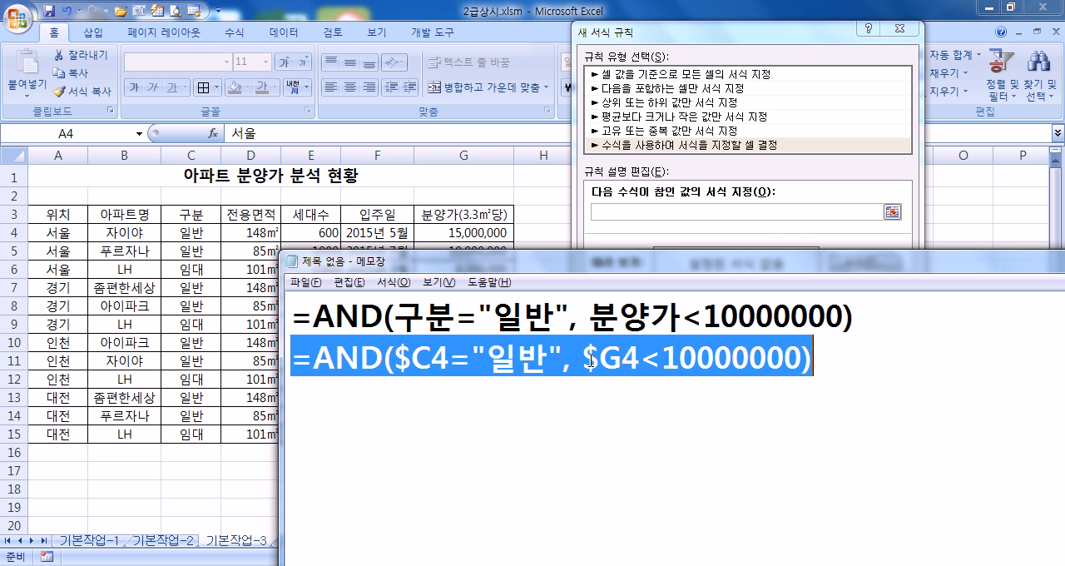
left_click(693, 211)
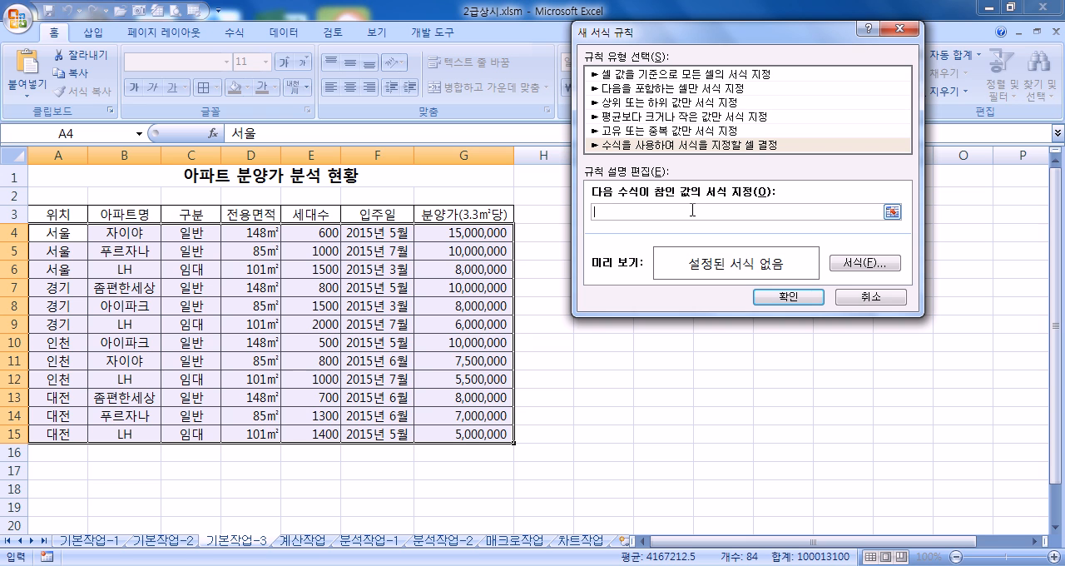
key("ctrl+v")
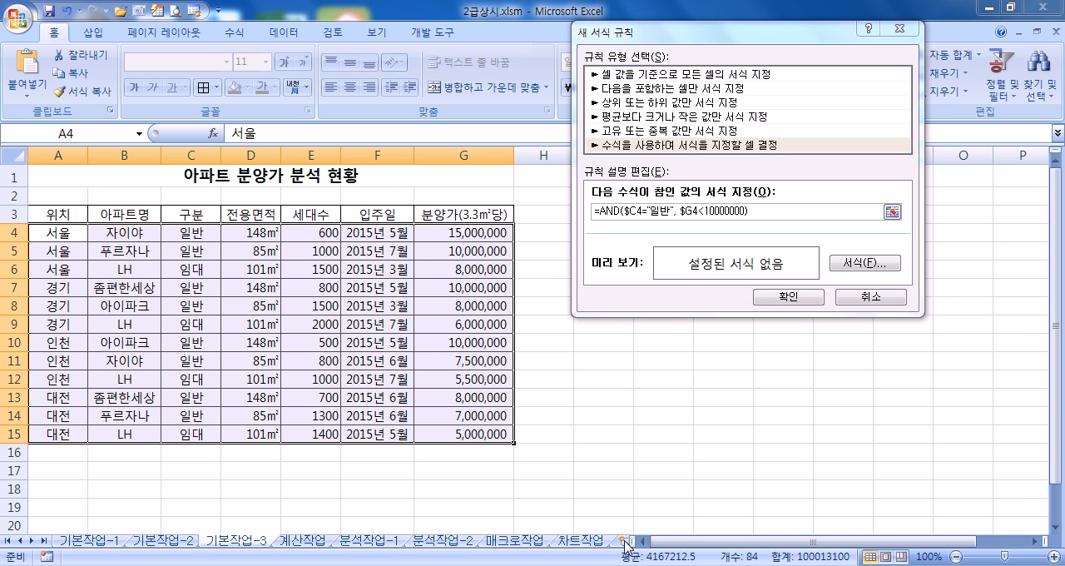
Step: Switch to Notepad and reposition its window to compare both AND formulas with the first data row and the rule
left_click(626, 565)
left_click(377, 395)
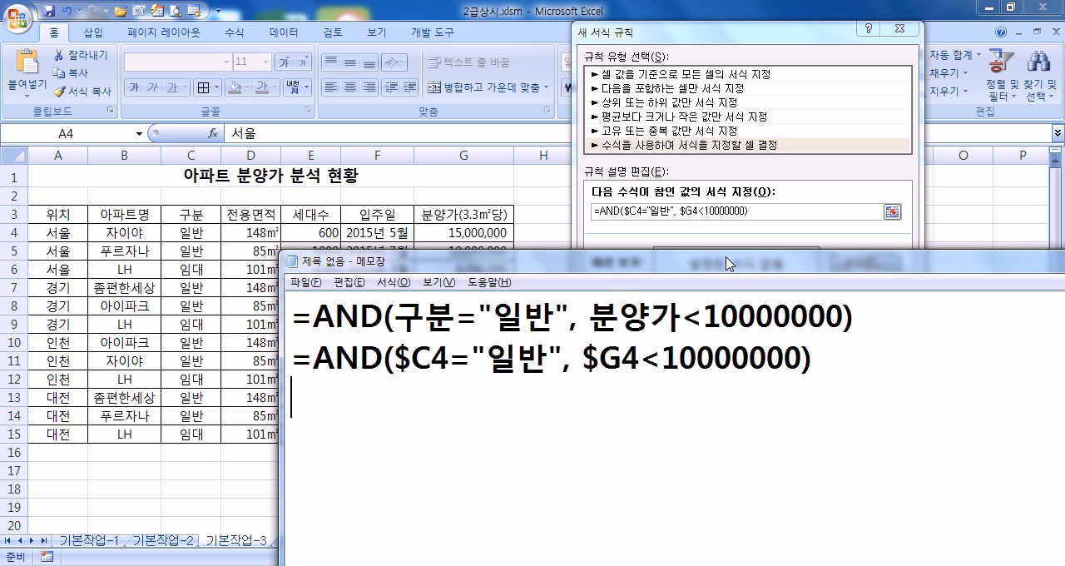
left_click_drag(729, 261, 725, 287)
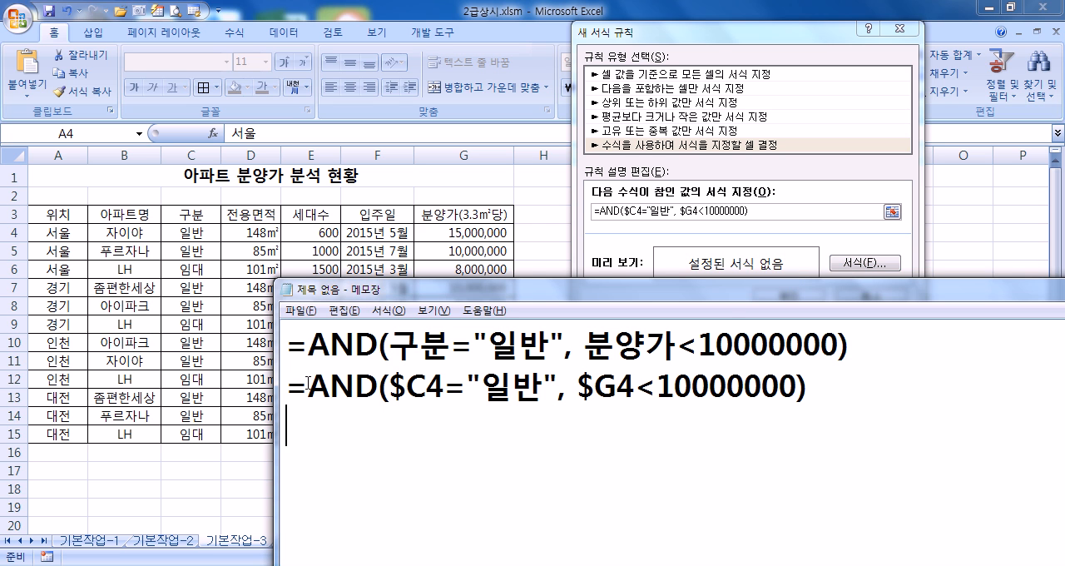
left_click_drag(308, 387, 283, 406)
left_click(283, 408)
left_click_drag(387, 293, 100, 260)
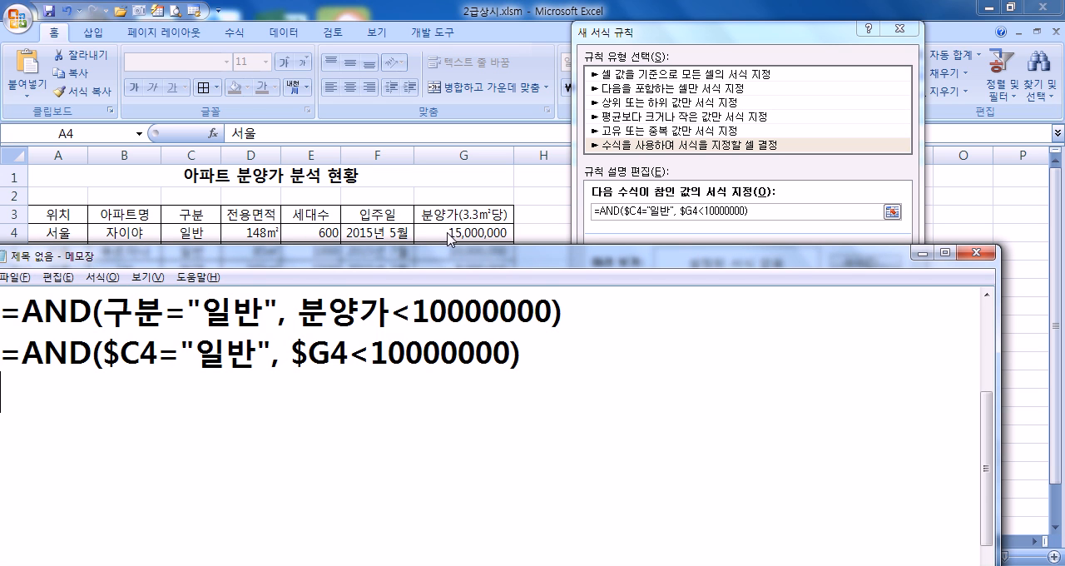
mouse_move(384, 262)
left_mouse_down()
mouse_move(404, 265)
mouse_move(398, 258)
left_mouse_up()
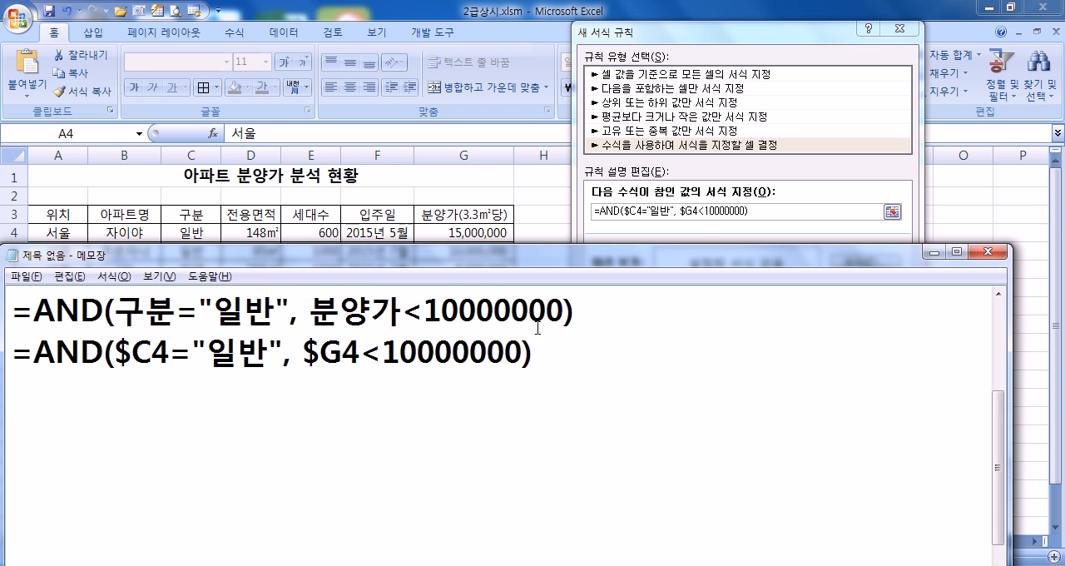
Step: Give the rule a blue, bold (굵게) font format and apply it to the table in Excel
left_click(740, 227)
left_click(855, 265)
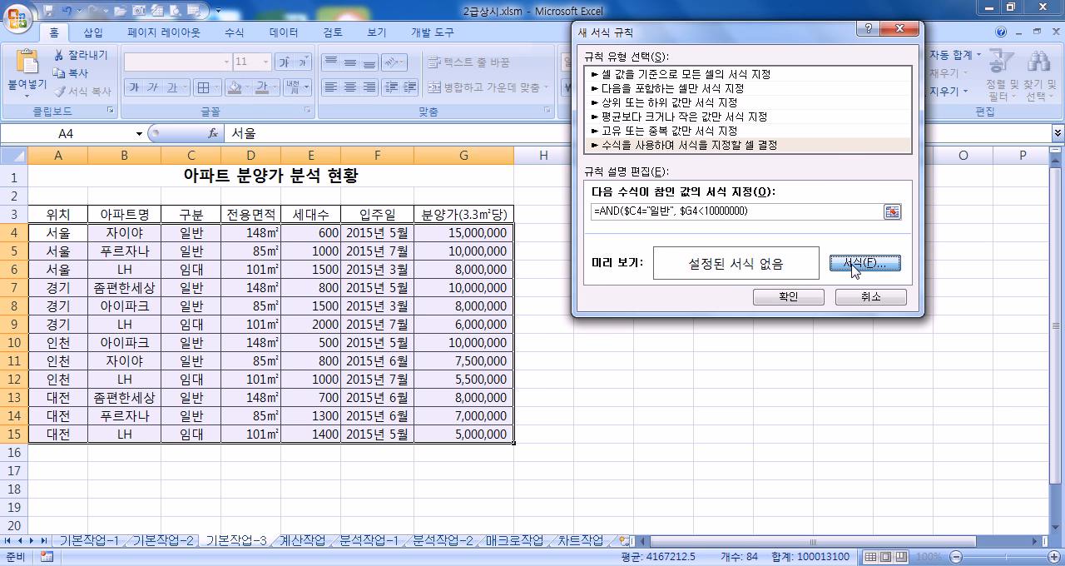
left_click(873, 167)
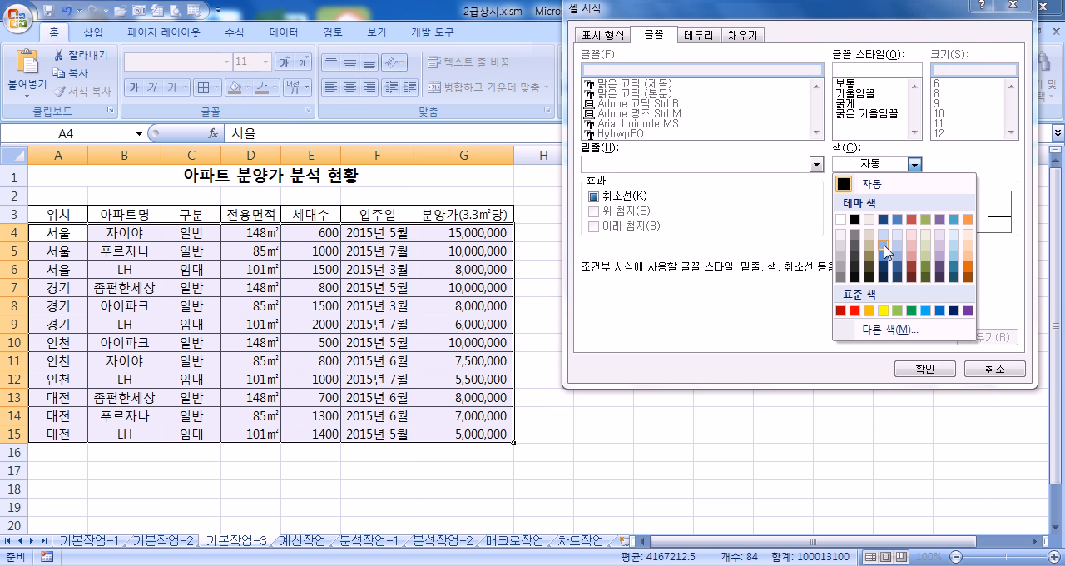
left_click(941, 312)
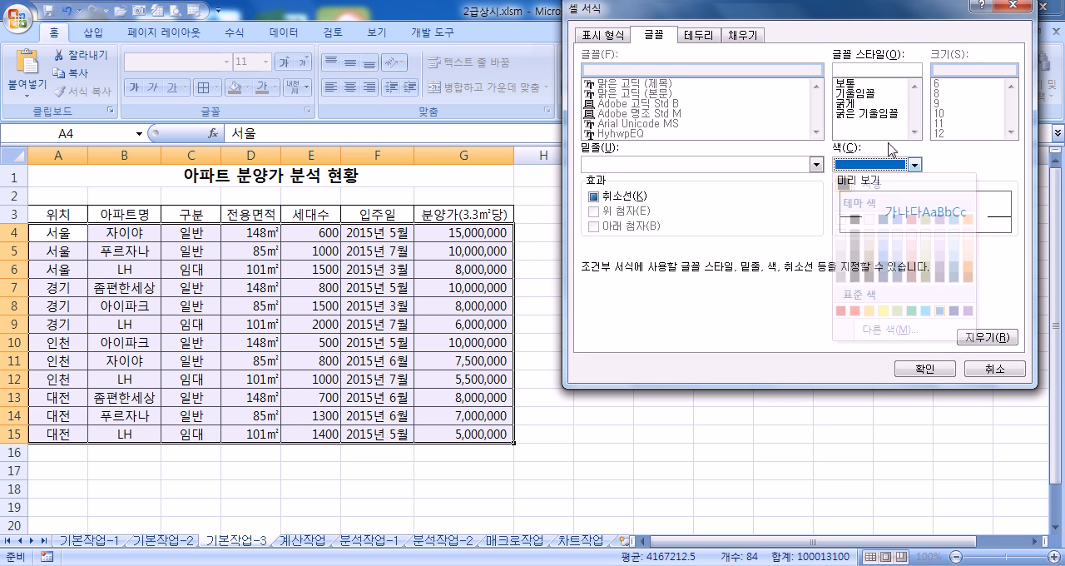
left_click(857, 104)
left_click(907, 370)
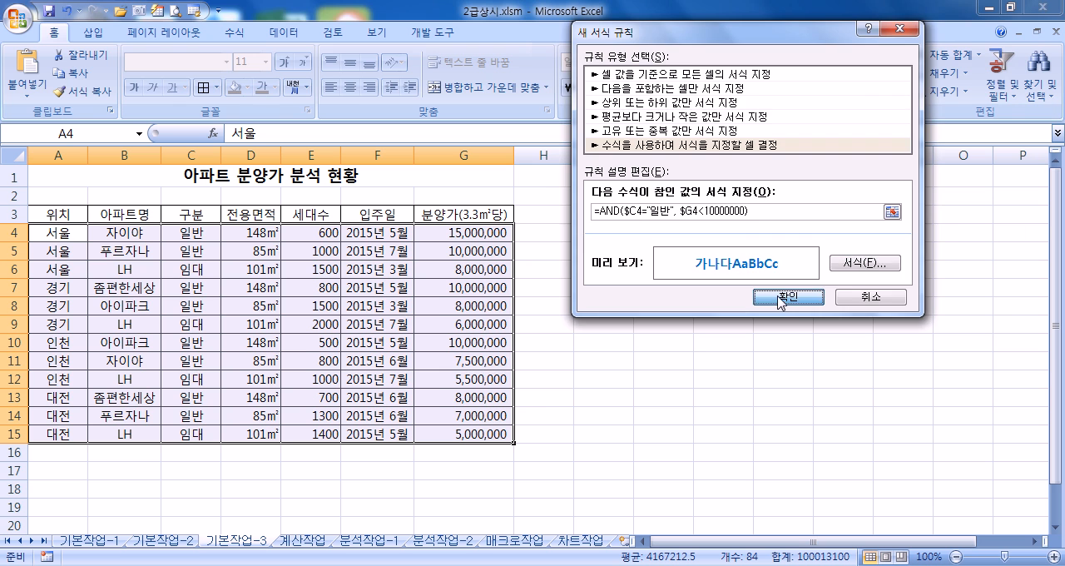
left_click(786, 298)
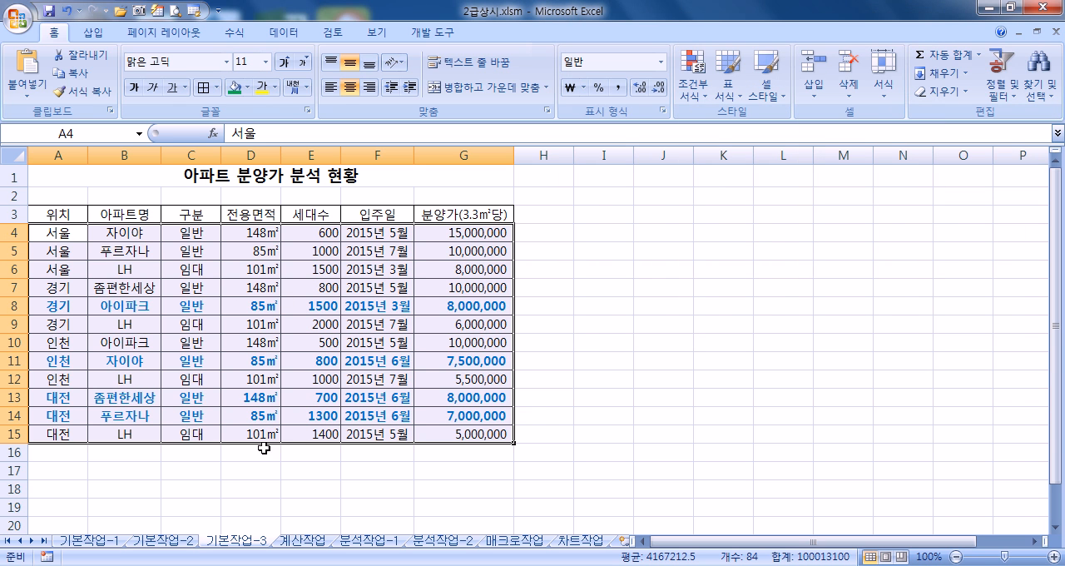
Step: Compare the formulas in Notepad with the formatted table in Excel and deselect the range
key("alt+Tab")
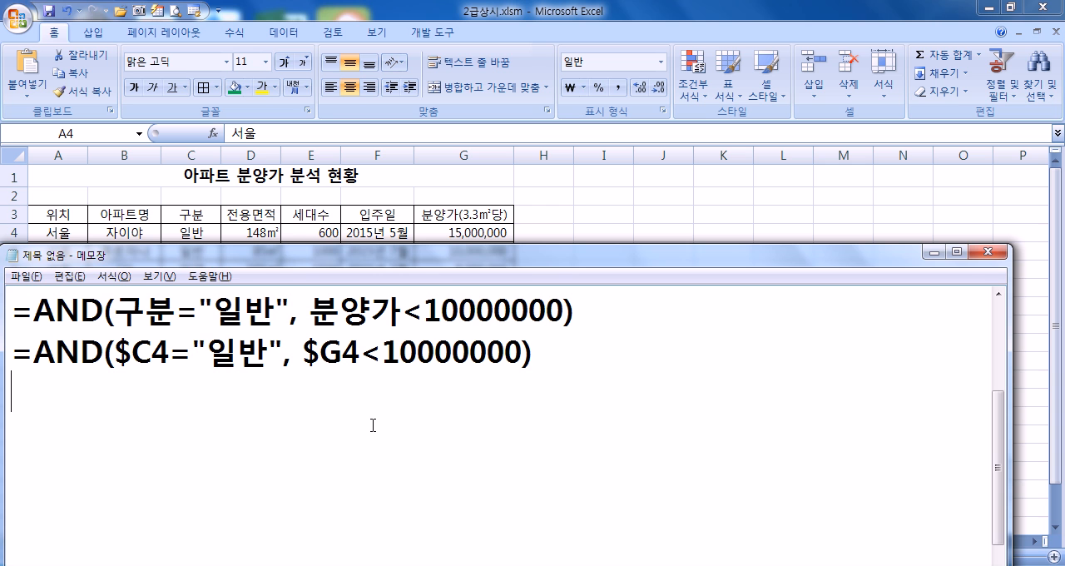
key("alt+Tab")
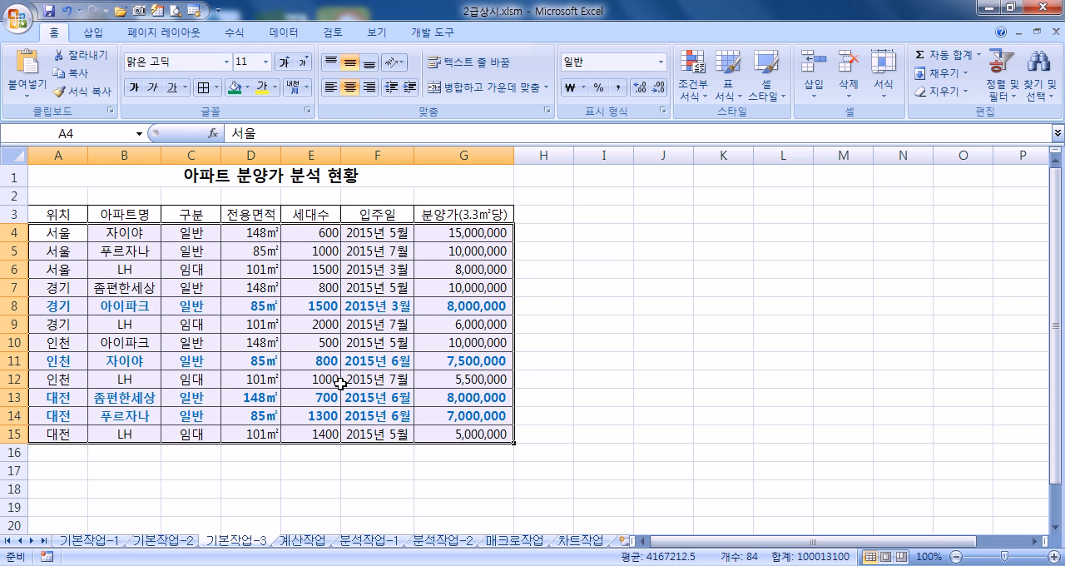
left_click(211, 271)
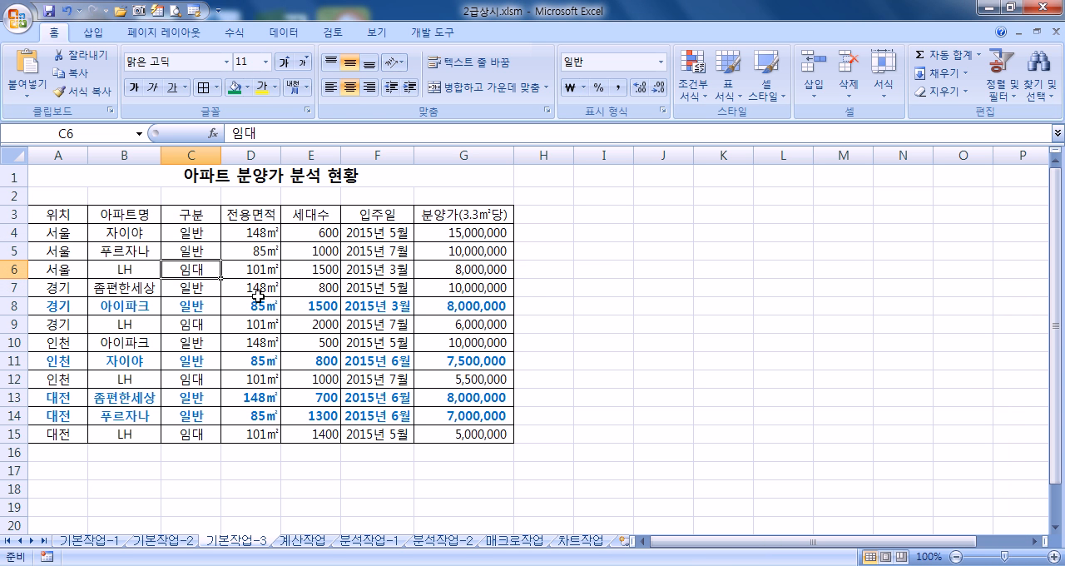
Step: Open the 계산작업 sheet, collapse the ribbon and set the zoom to 130%
left_click(301, 541)
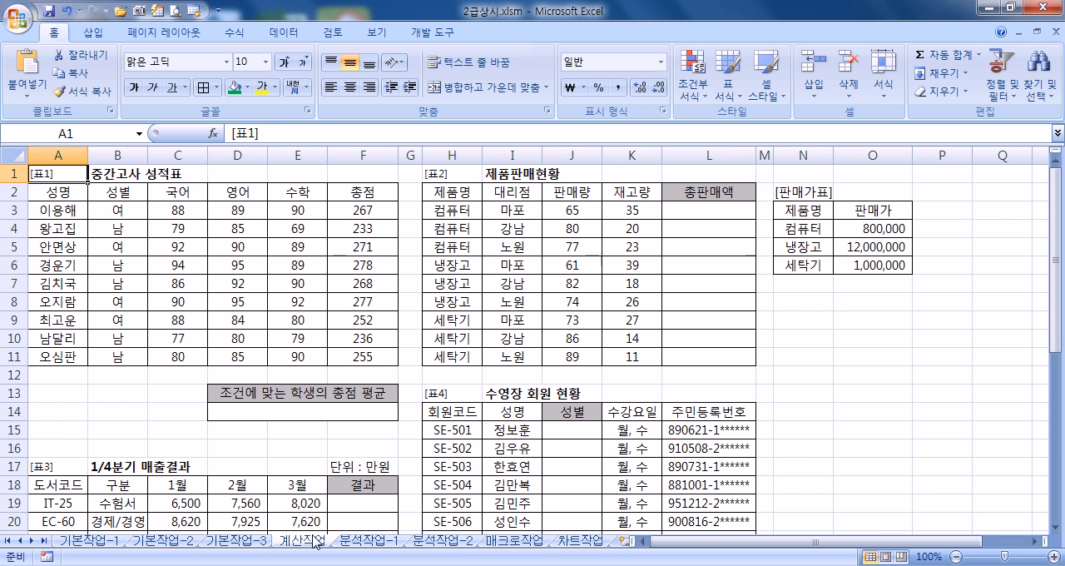
double_click(55, 33)
scroll(122, 172, "up", 3)
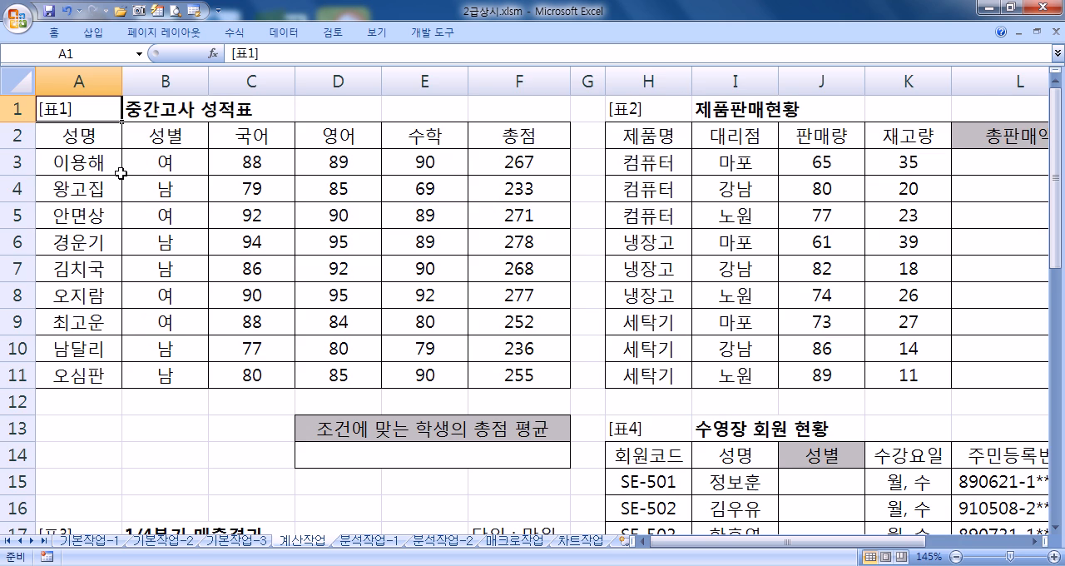
scroll(121, 172, "down", 1)
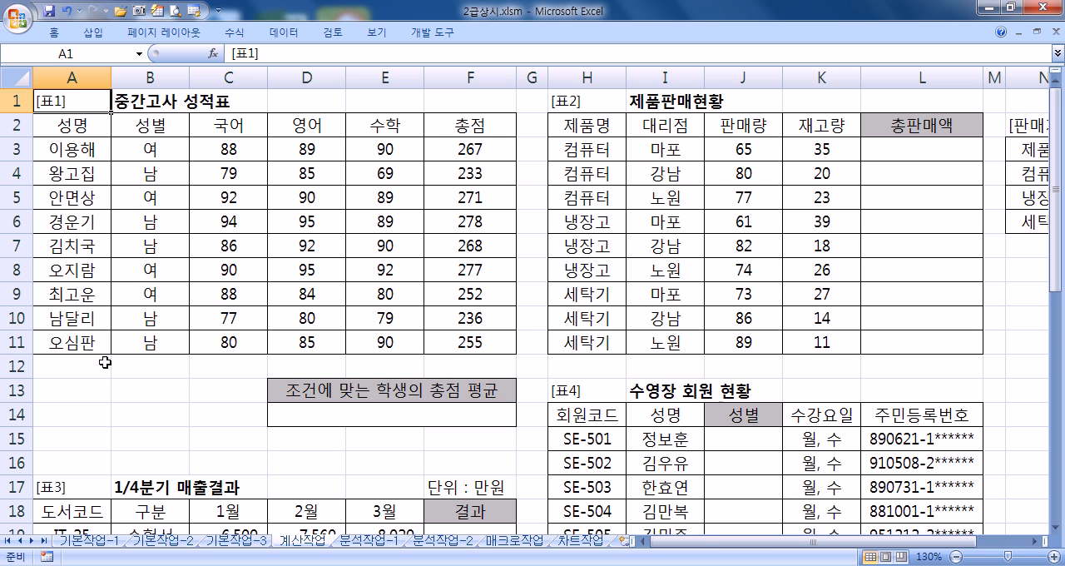
Step: Enter the first criterion below 표1, with the header 성별 in A13 and 남 in A14
left_click(58, 392)
type("성ㅂ별")
key("Return")
type("남")
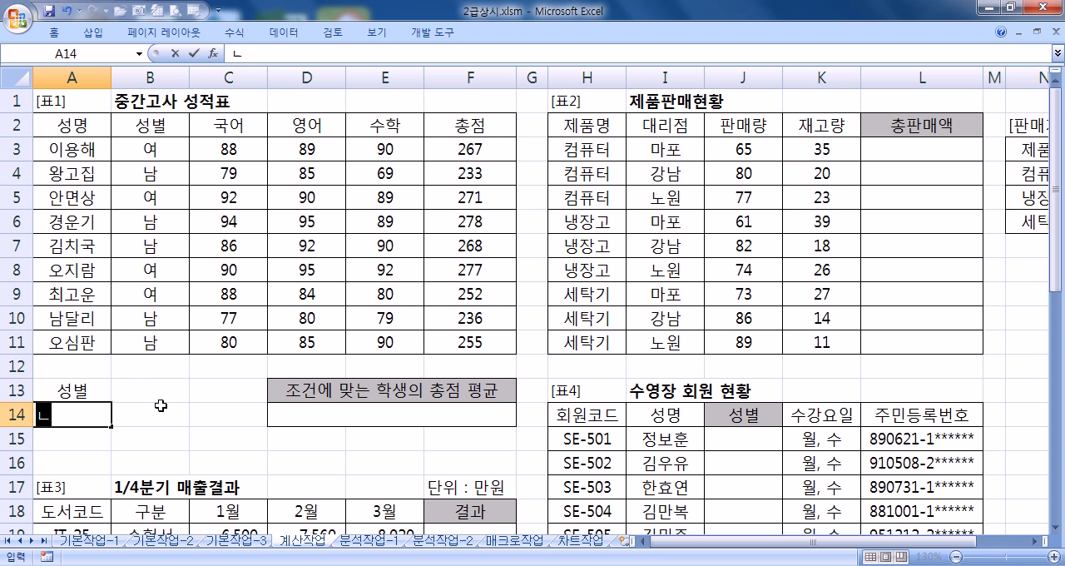
Step: Enter the header 영어 in B13 with >=90 in B14, and check the criteria block A13:B14
left_click(160, 405)
key("Up")
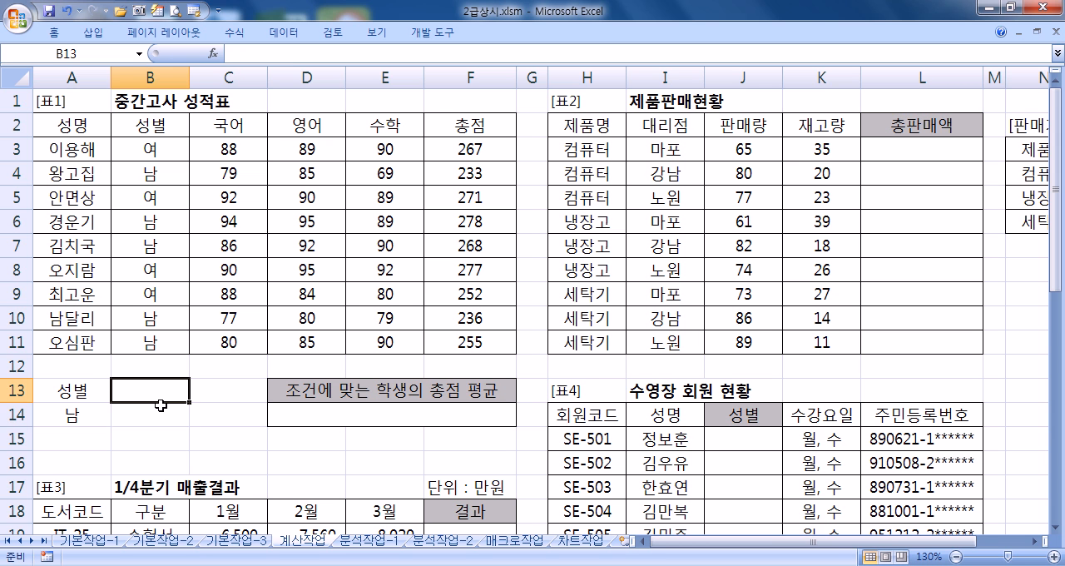
type("영어")
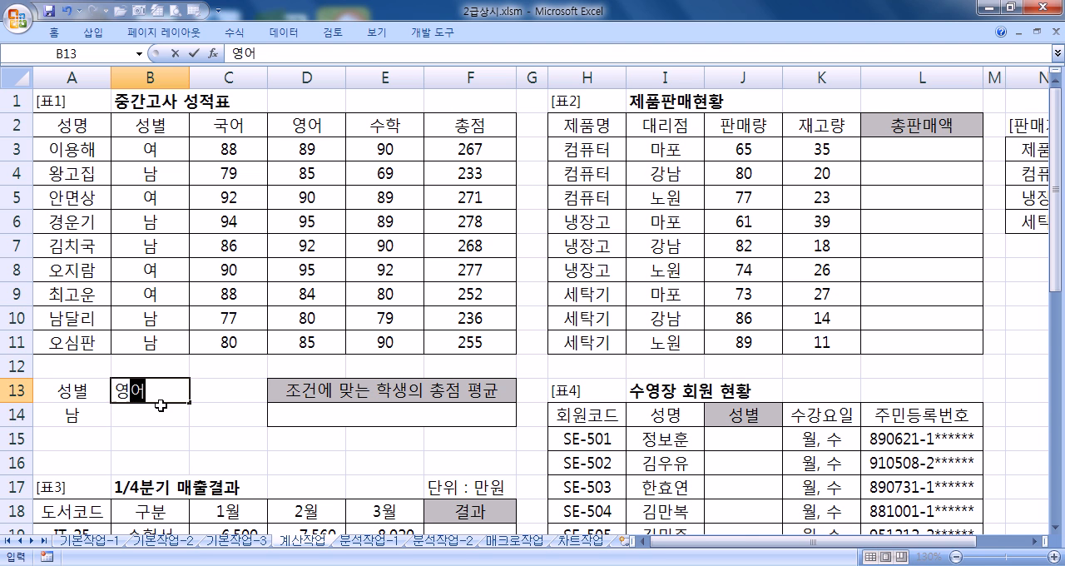
key("Return")
type(">=90")
key("Return")
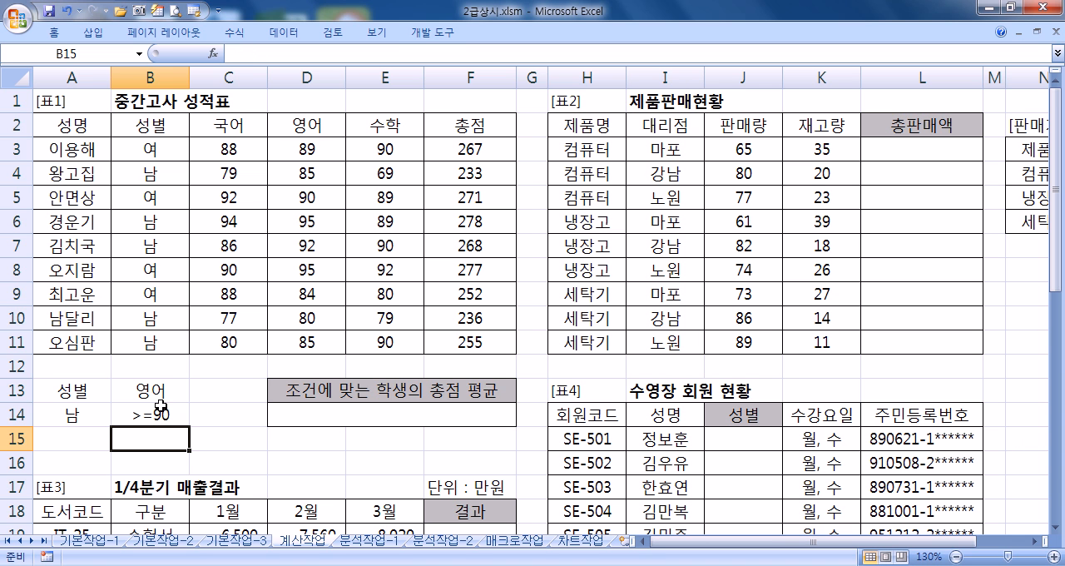
left_click_drag(87, 390, 150, 414)
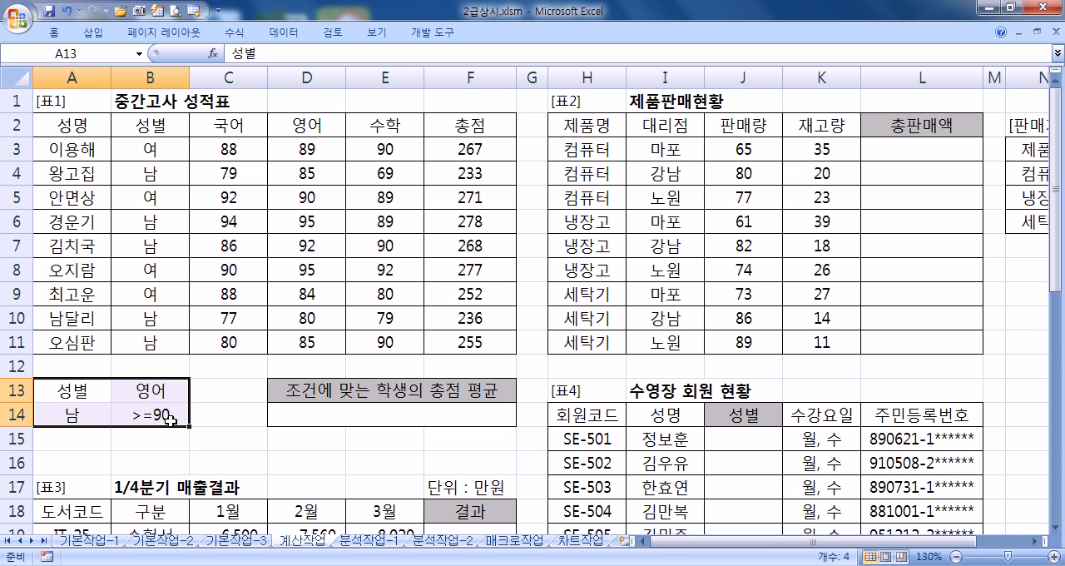
left_click_drag(79, 392, 146, 422)
left_click_drag(146, 422, 145, 422)
Step: Add the alternative criteria with 여 in A15, the header 수학 in C13 and >=90 in C15
left_click(95, 442)
type("여")
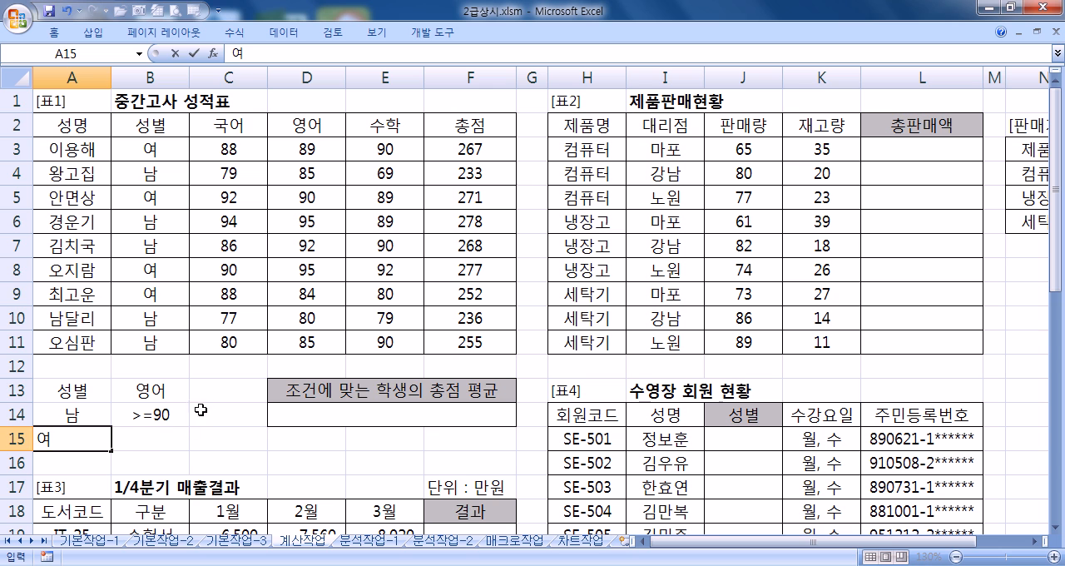
left_click(216, 392)
type("수ㅎ")
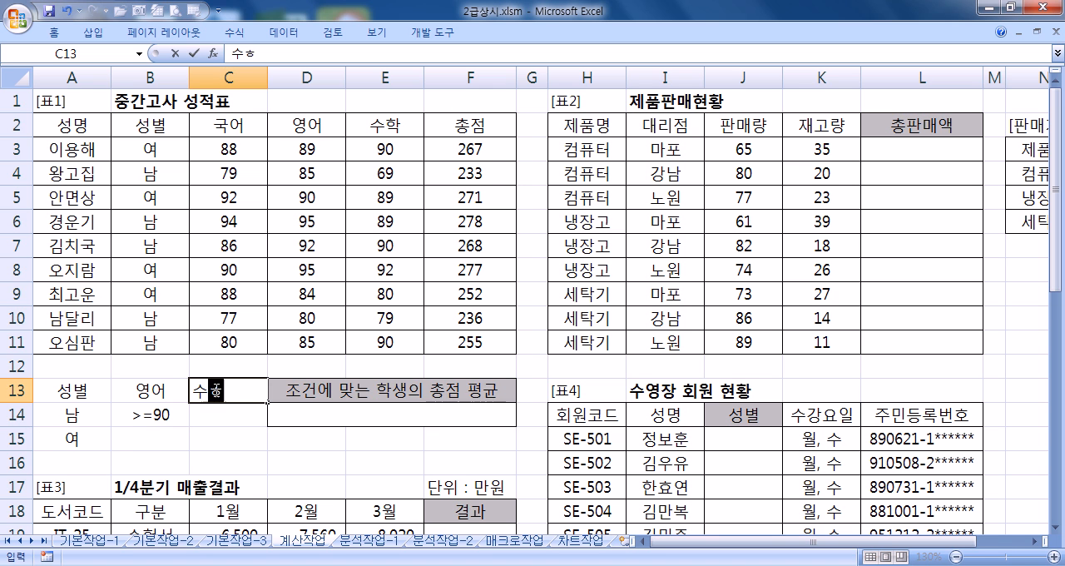
type("ㅏㄱ")
key("Return")
key("Return")
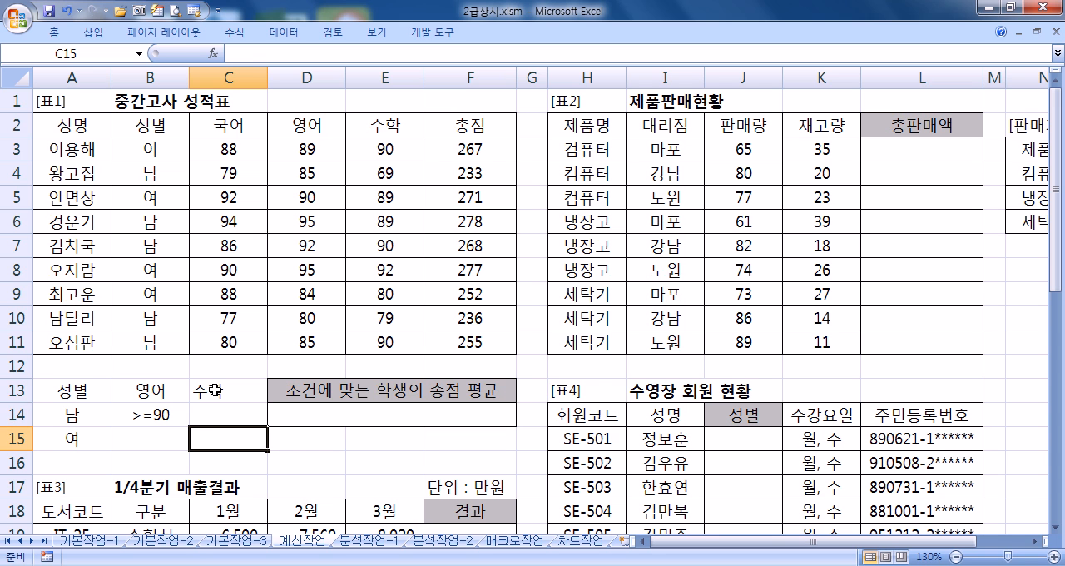
type(">=90")
key("Return")
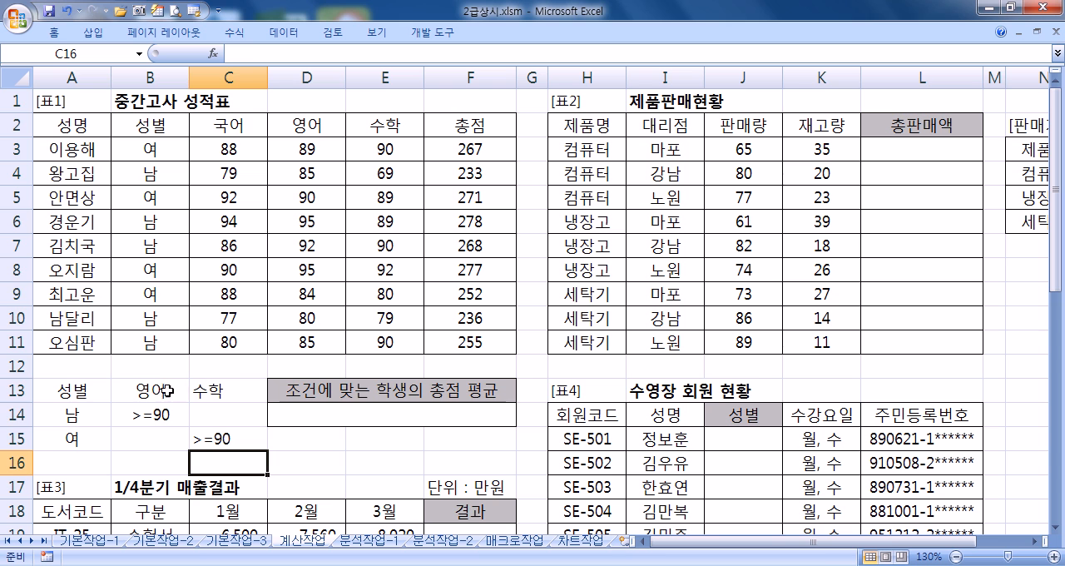
Step: Review the criteria rows in A13:C15 and select the merged result cell D14 under 조건에 맞는 학생의 총점 평균
left_click_drag(73, 386, 139, 416)
scroll(132, 424, "down", 2)
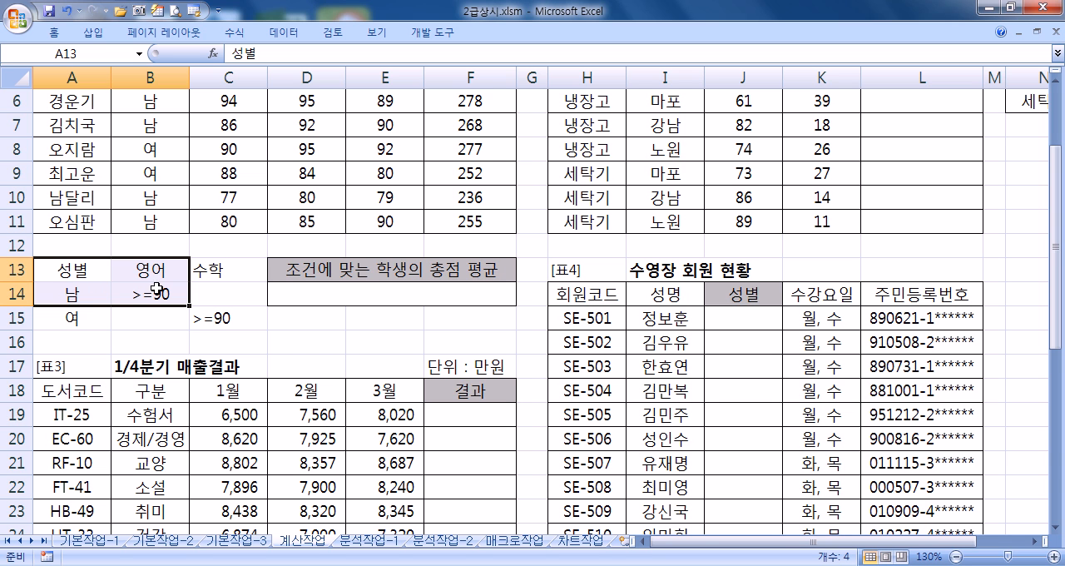
left_click_drag(74, 320, 202, 323)
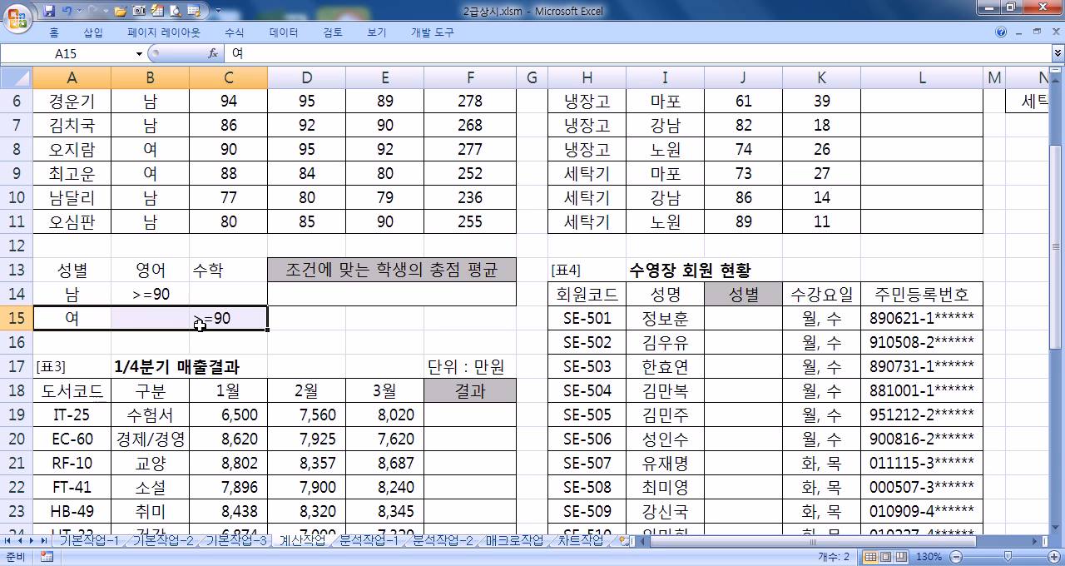
left_click_drag(52, 274, 202, 318)
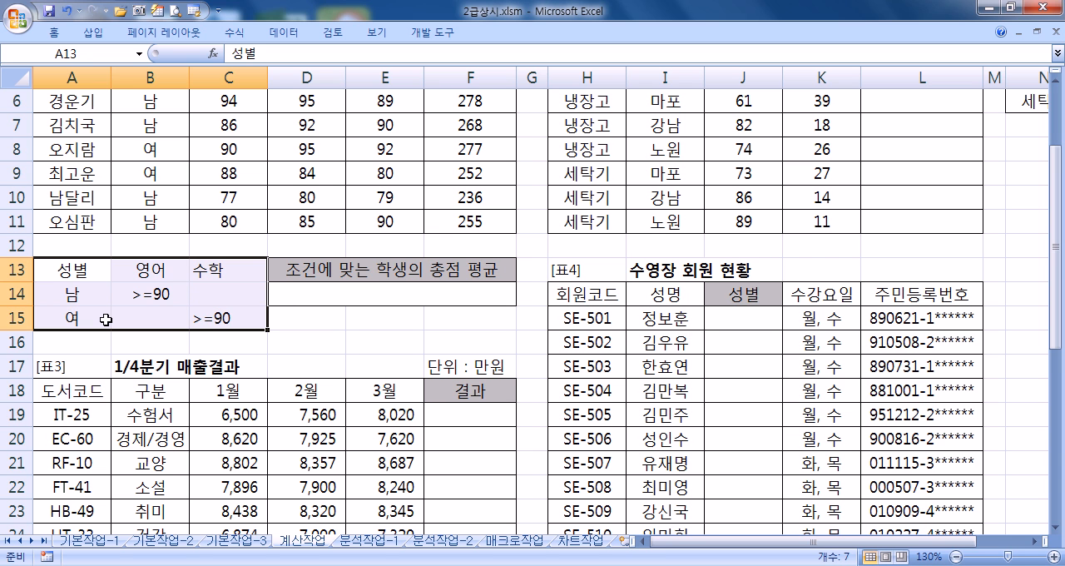
left_click(297, 295)
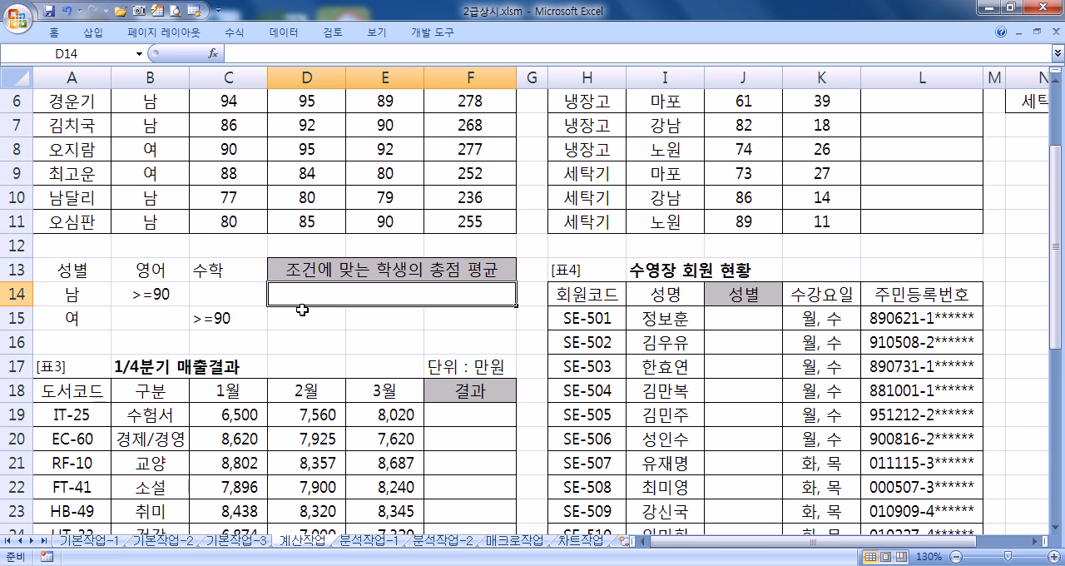
Step: Check the 총점 column of 표1 and select the merged result cell D14
scroll(302, 309, "up", 2)
left_click_drag(487, 148, 460, 339)
left_click(353, 411)
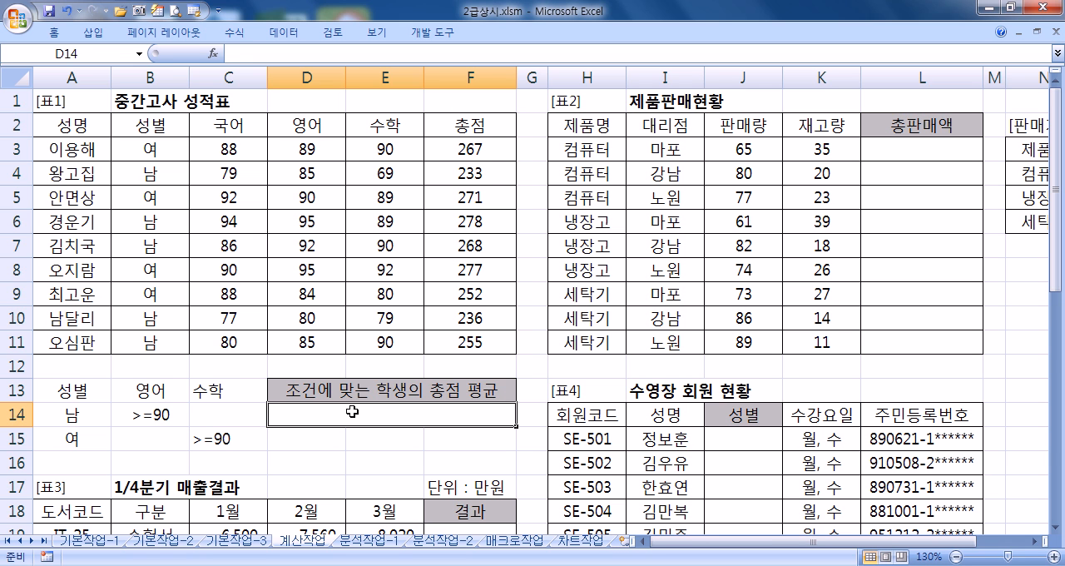
type("=ㅇ")
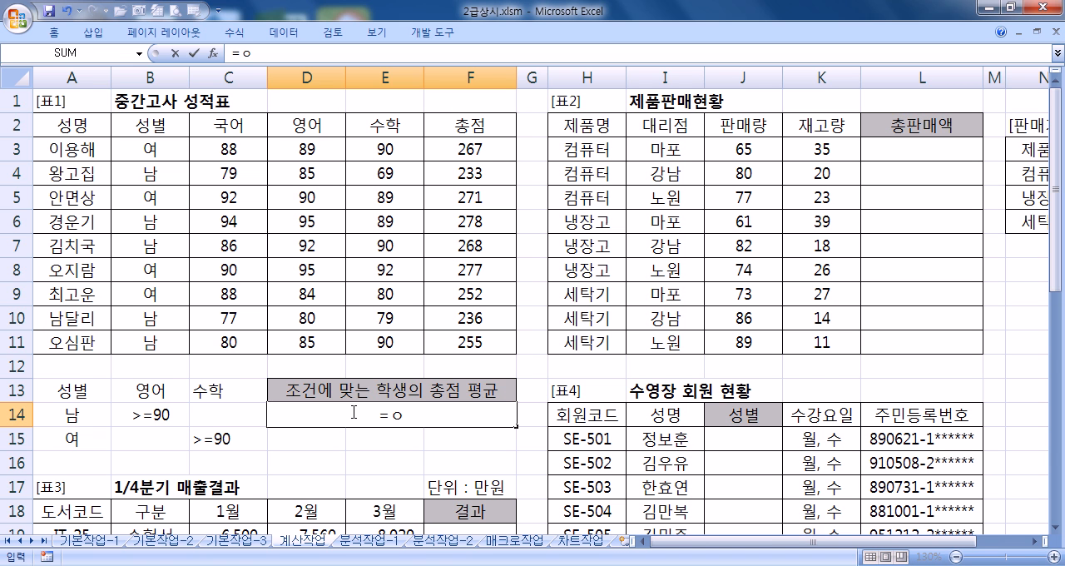
key("BackSpace")
type("DA")
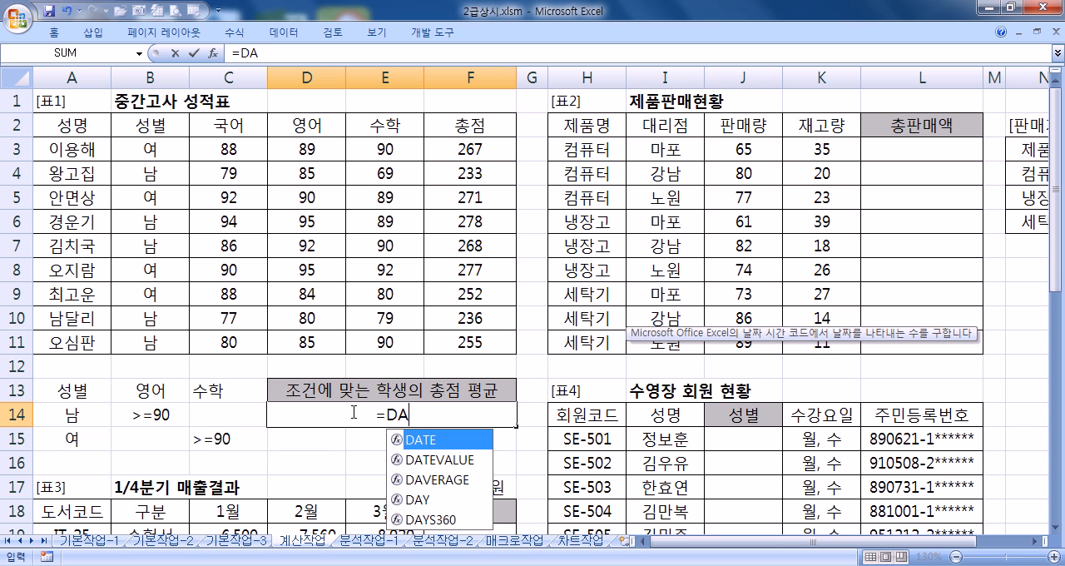
double_click(423, 480)
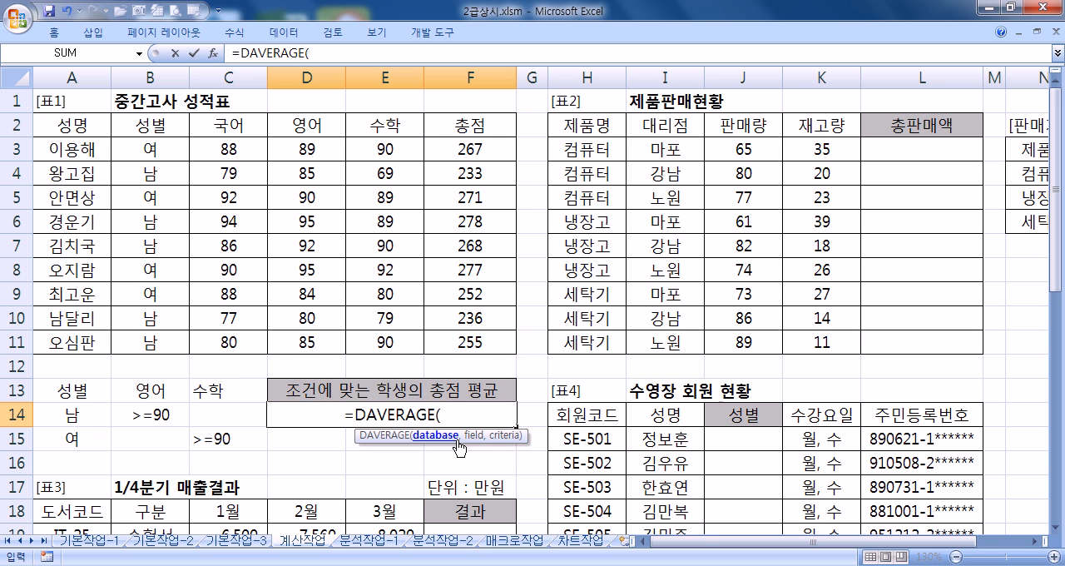
key("Escape")
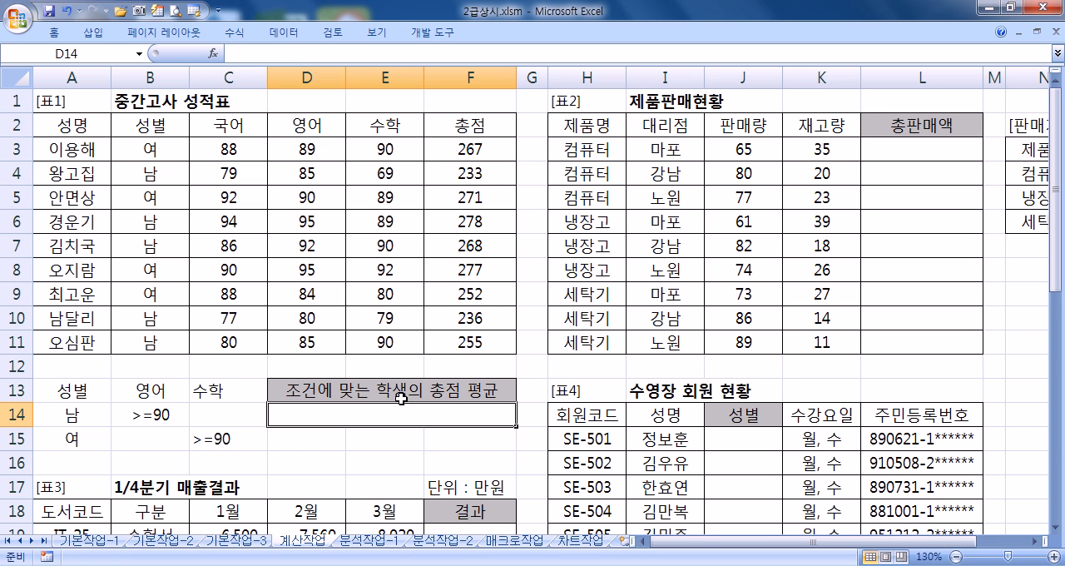
Step: Look through the additional function categories for a database function group
left_click(232, 34)
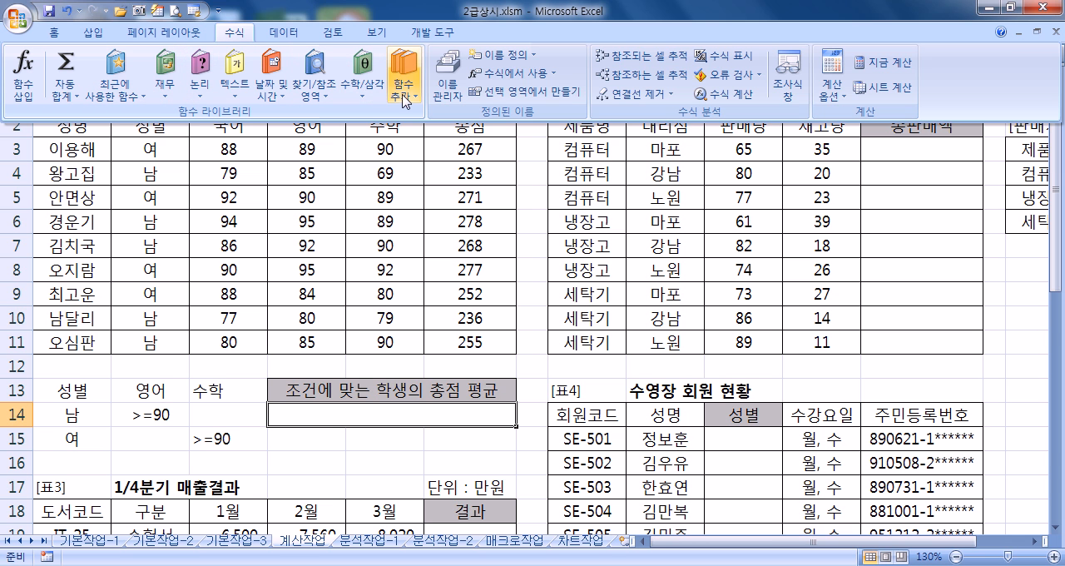
left_click(406, 101)
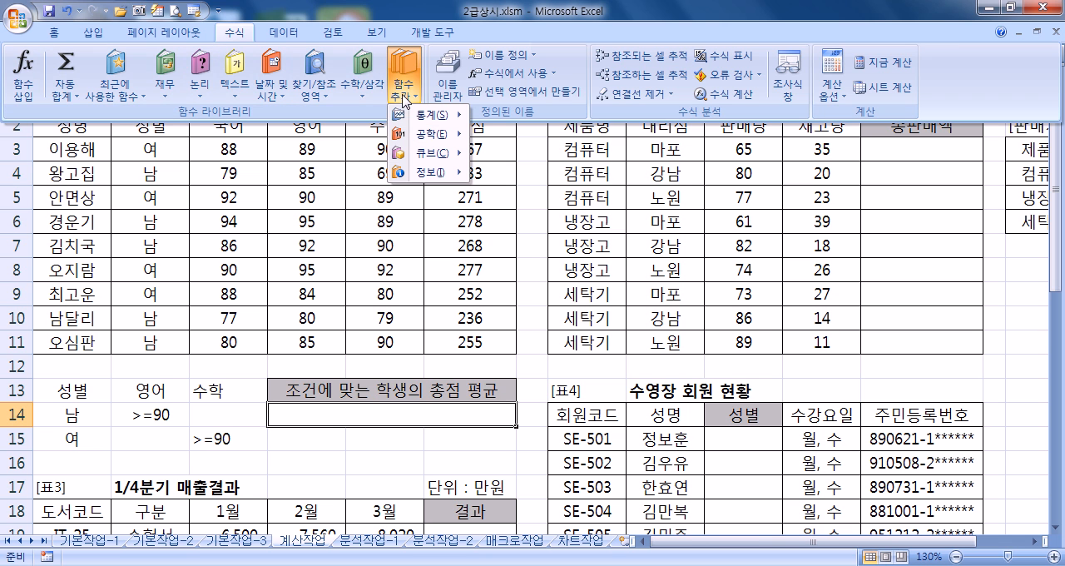
left_click(412, 103)
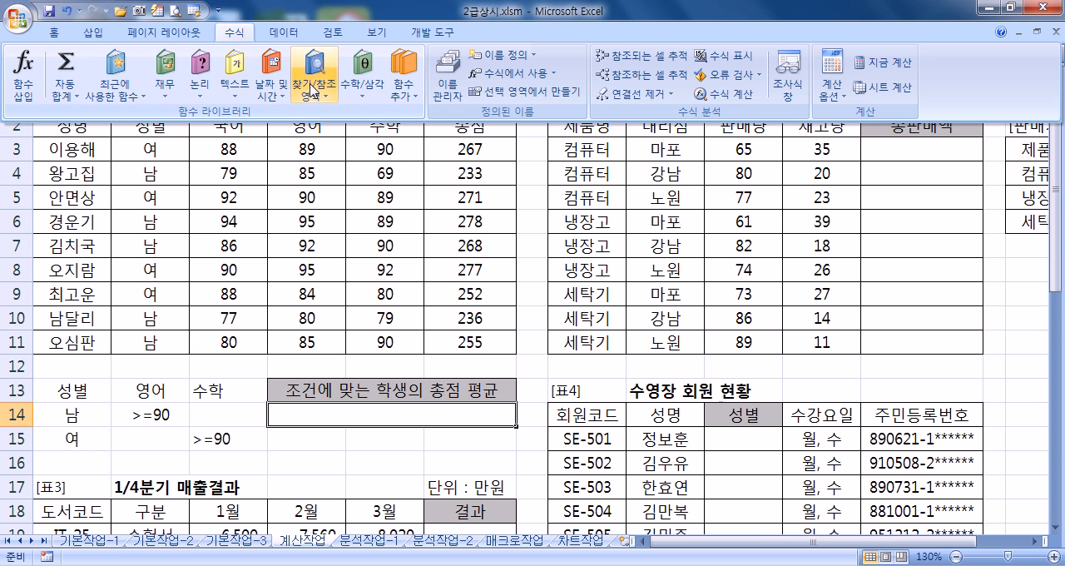
left_click(404, 95)
mouse_move(421, 125)
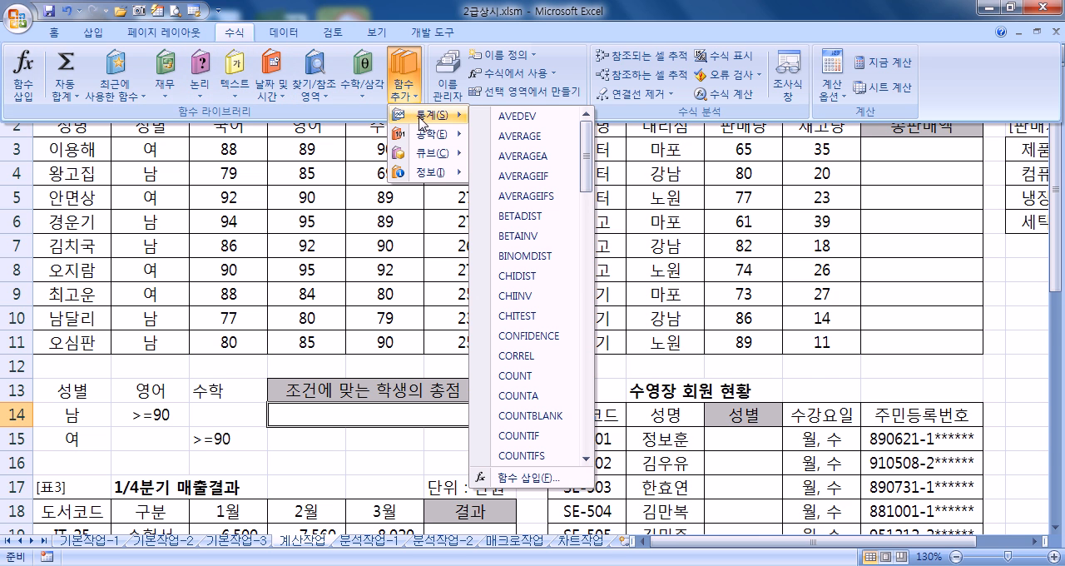
mouse_move(421, 176)
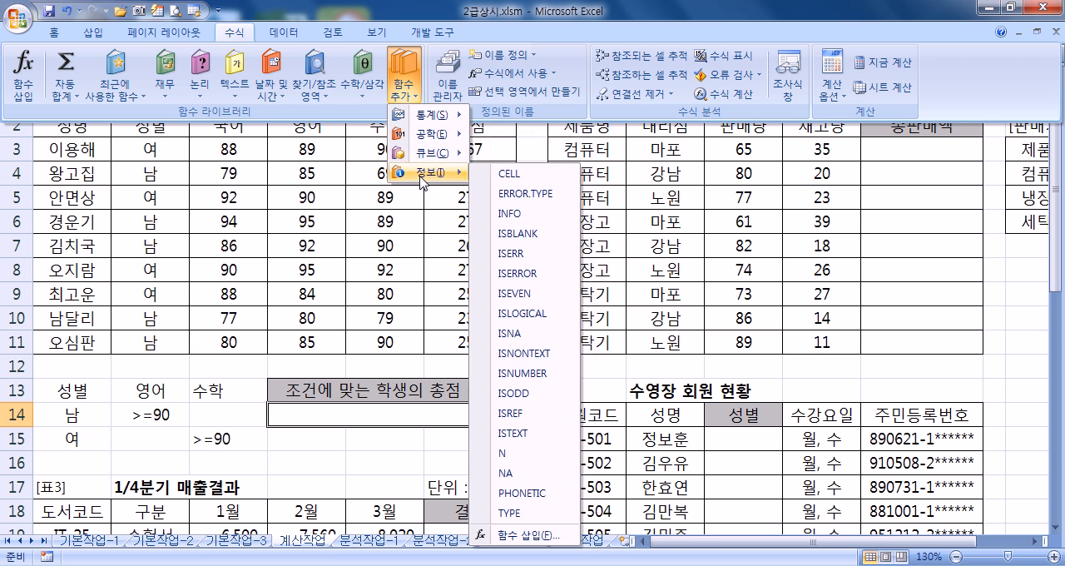
left_click(27, 76)
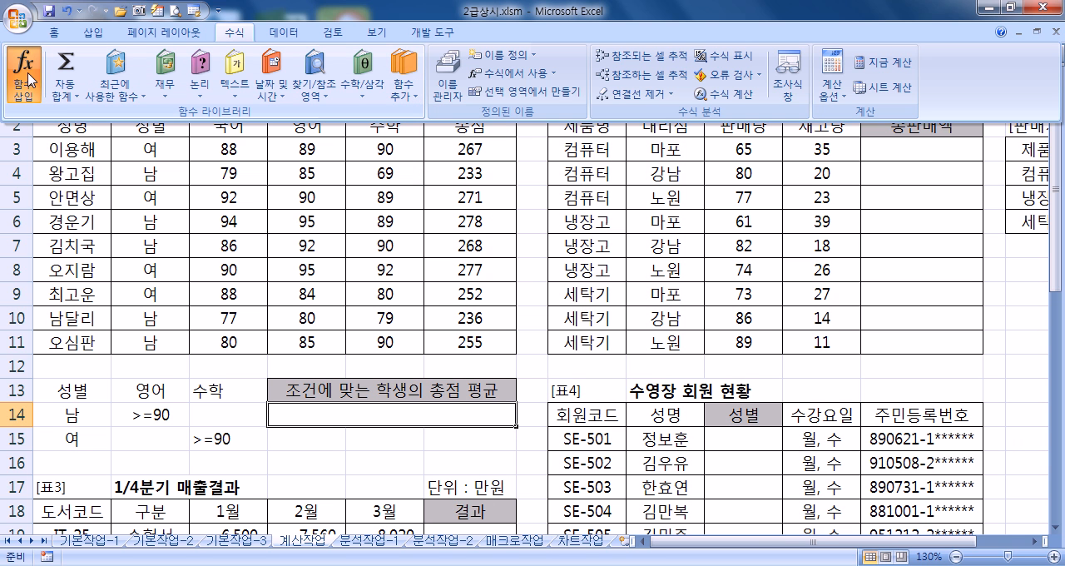
Step: Try to insert DAVERAGE from the 데이터베이스 category into D14 with the function wizard
left_click(29, 77)
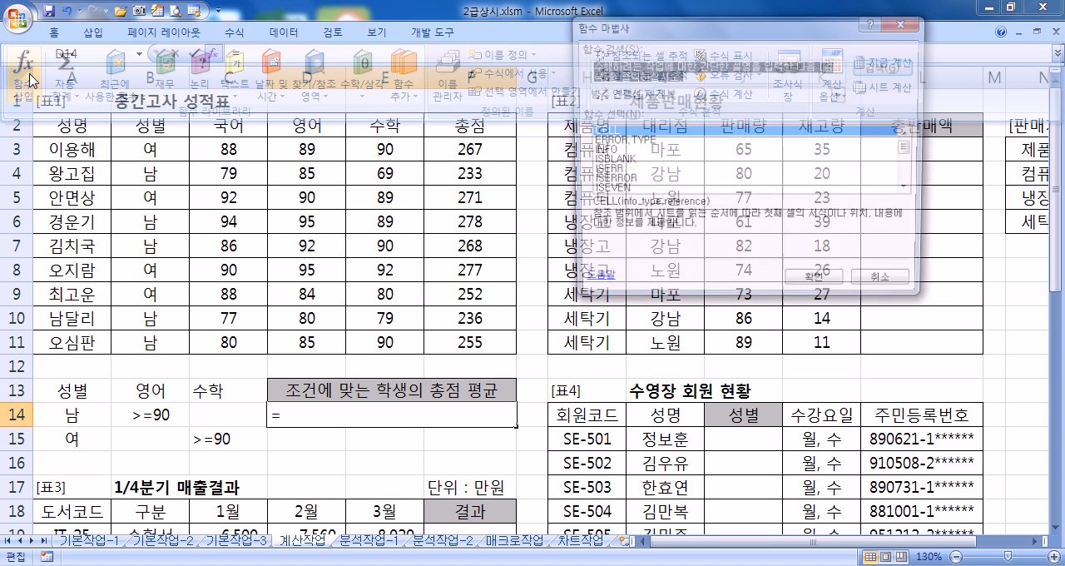
left_click(215, 56)
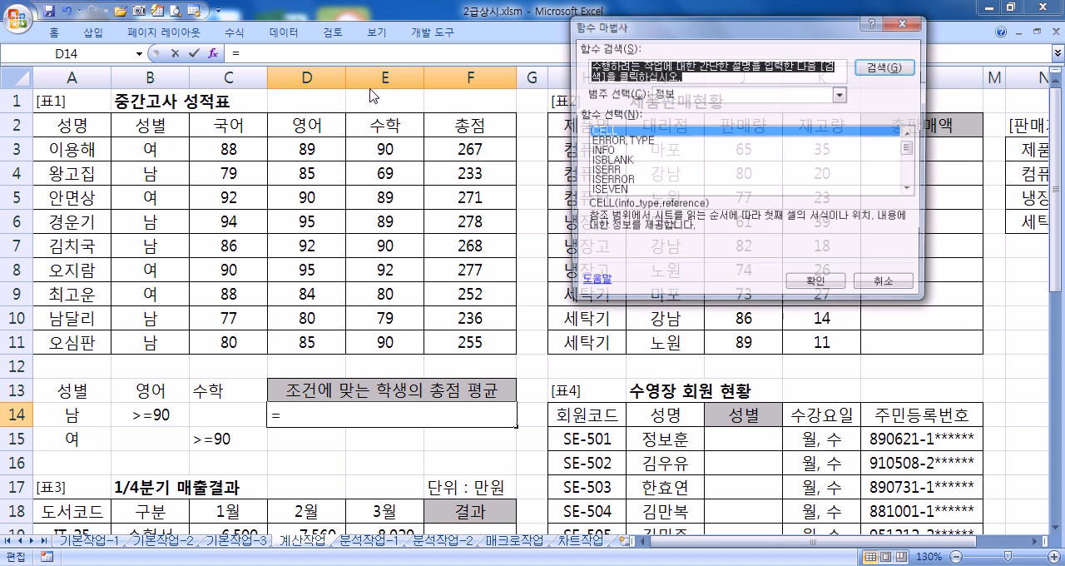
left_click(699, 94)
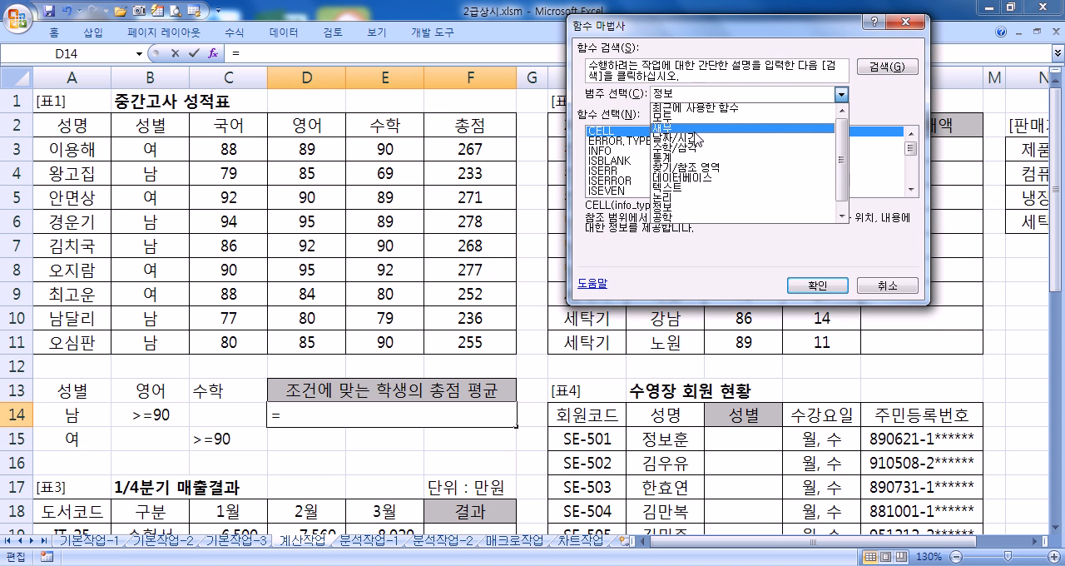
left_click(700, 177)
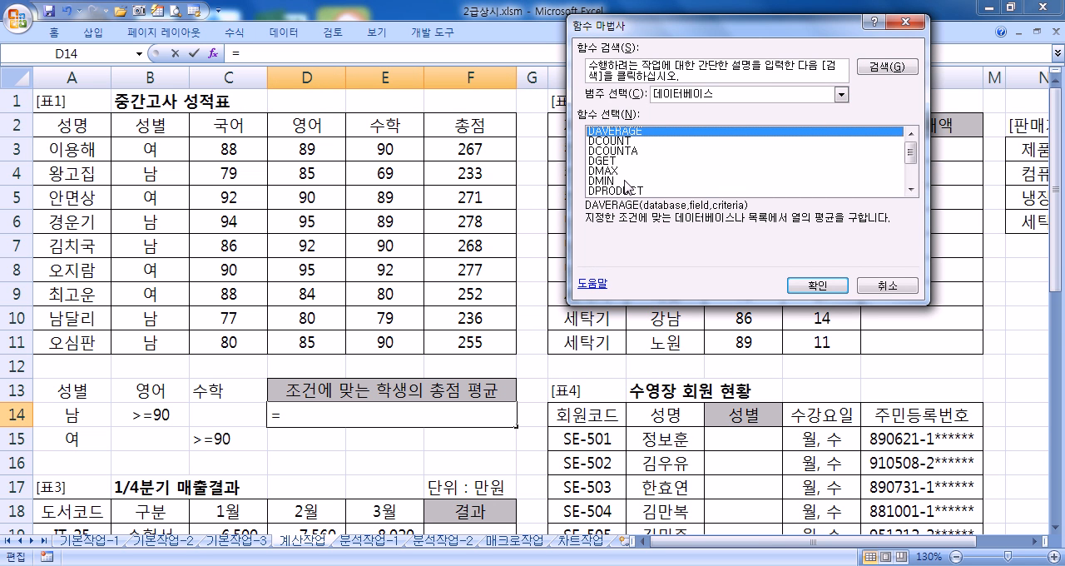
left_click(818, 285)
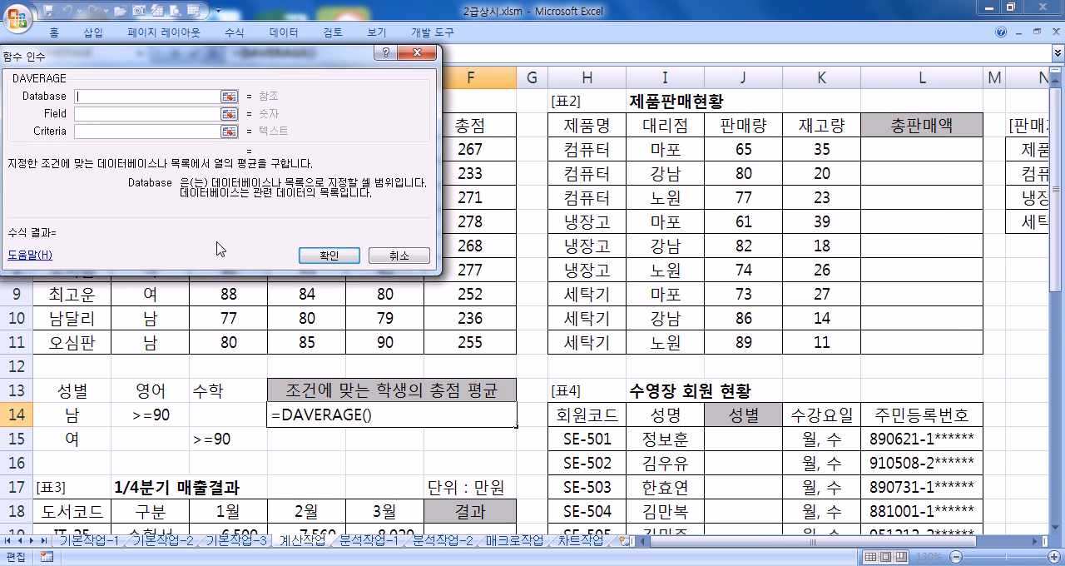
left_click(400, 259)
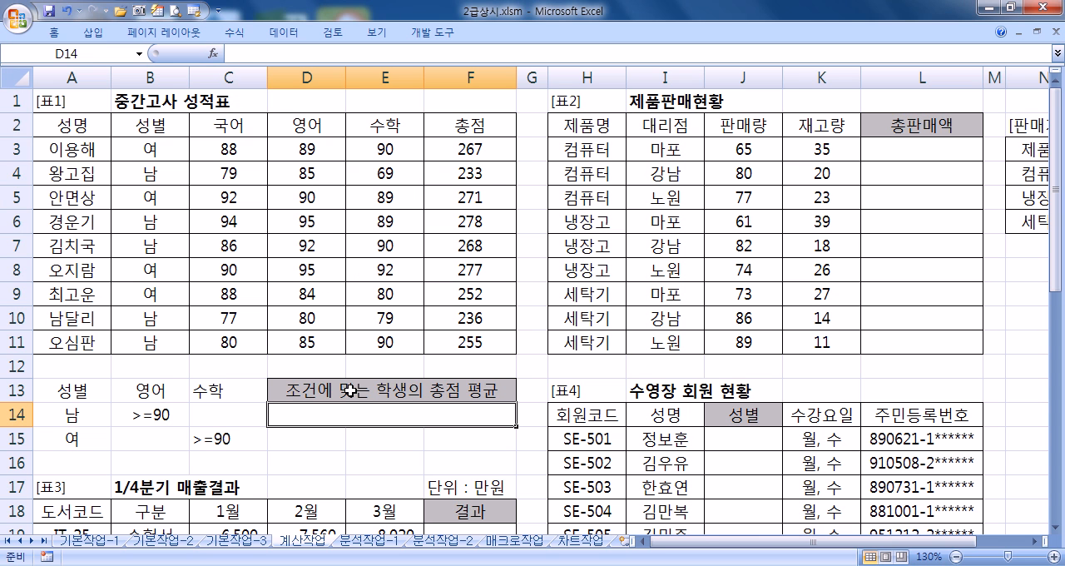
type("=")
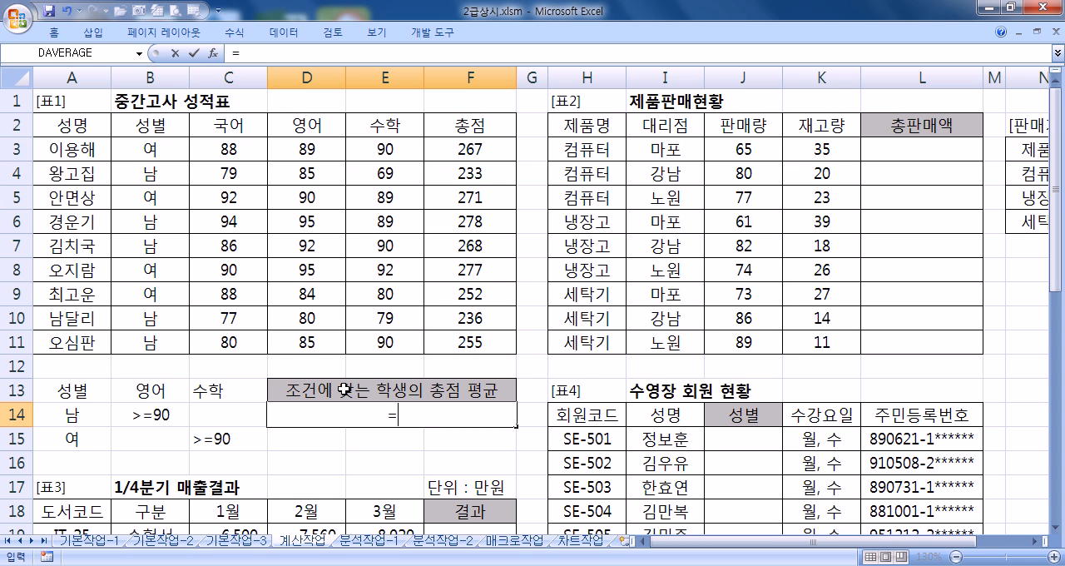
type("DA")
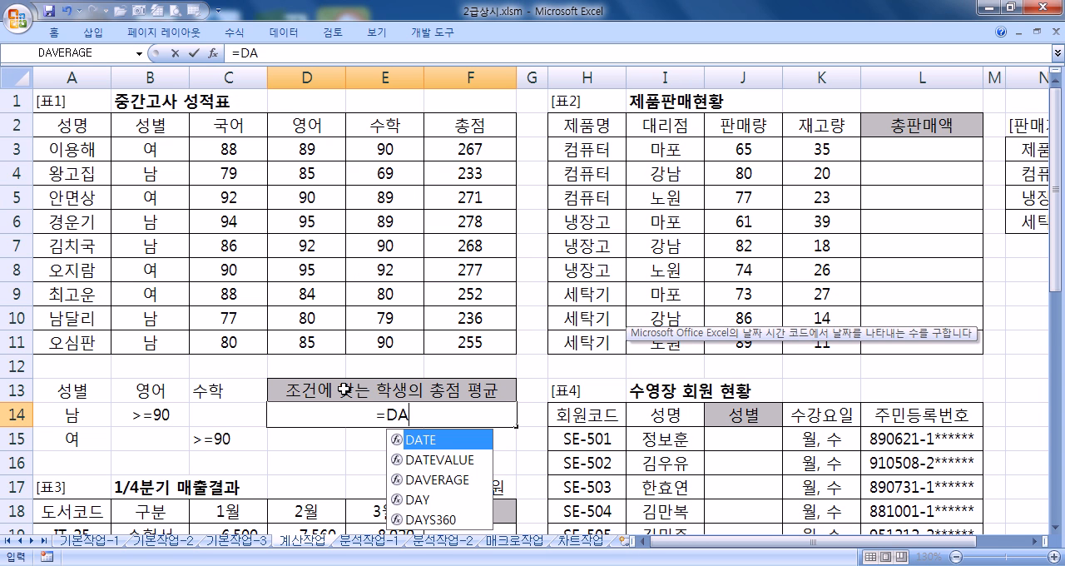
left_click(434, 479)
double_click(434, 479)
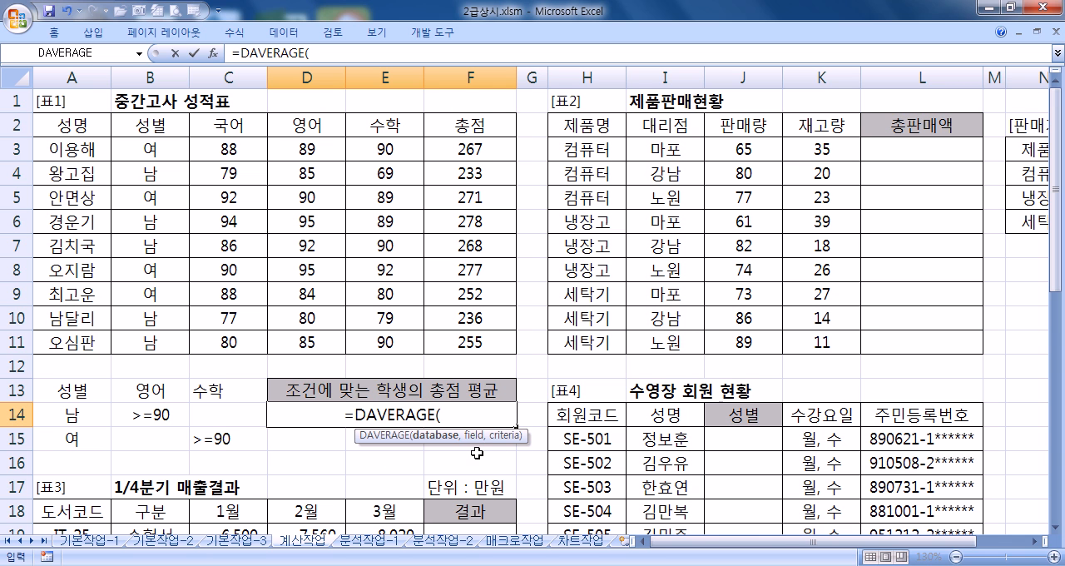
left_click(216, 53)
left_click_drag(276, 57, 803, 124)
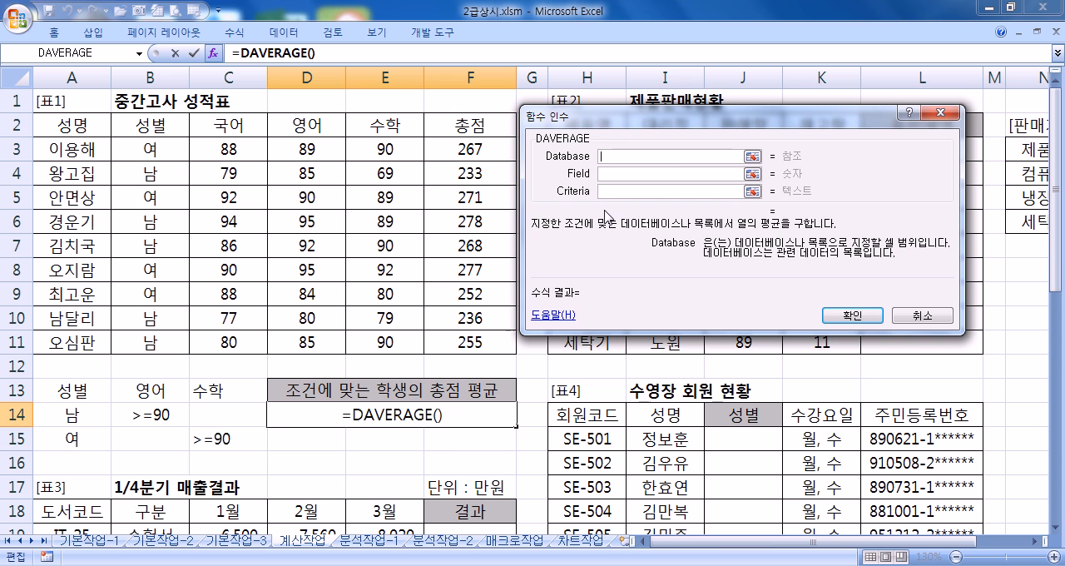
key("Escape")
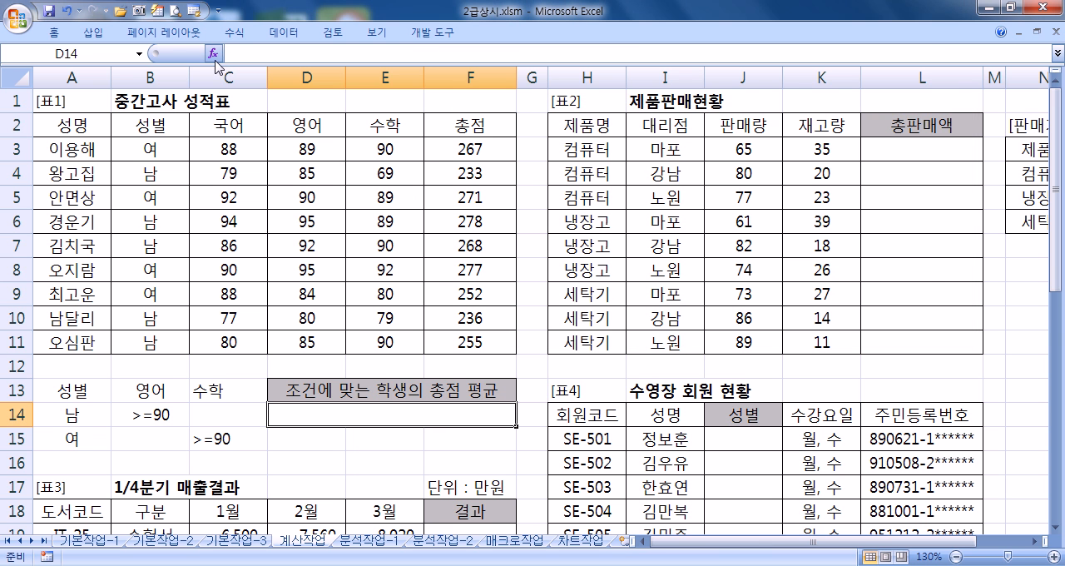
Step: Examine the functions in the 통계 and 수학/삼각 categories of the function wizard
left_click(222, 60)
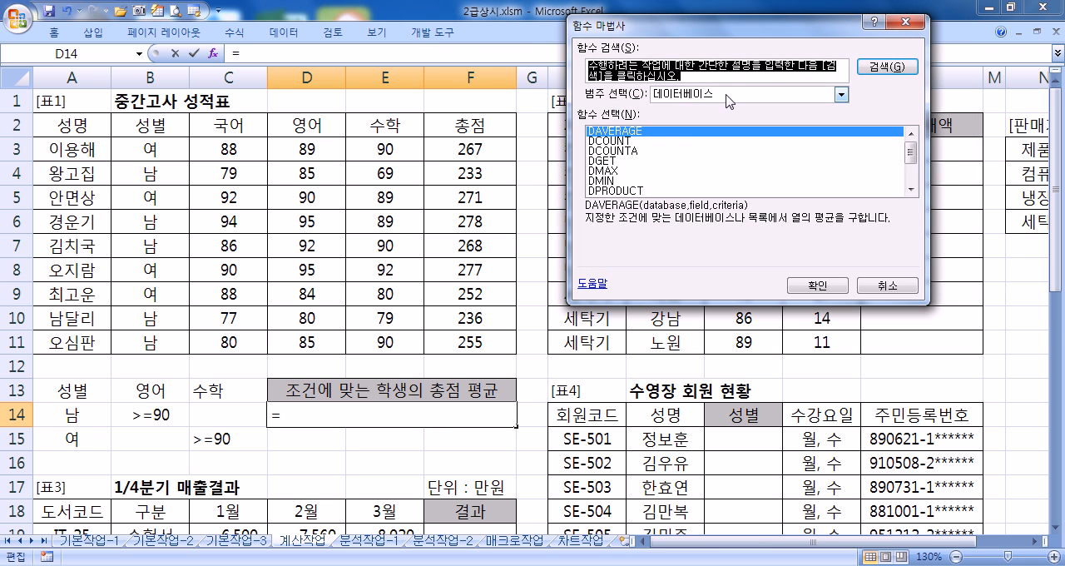
left_click(730, 99)
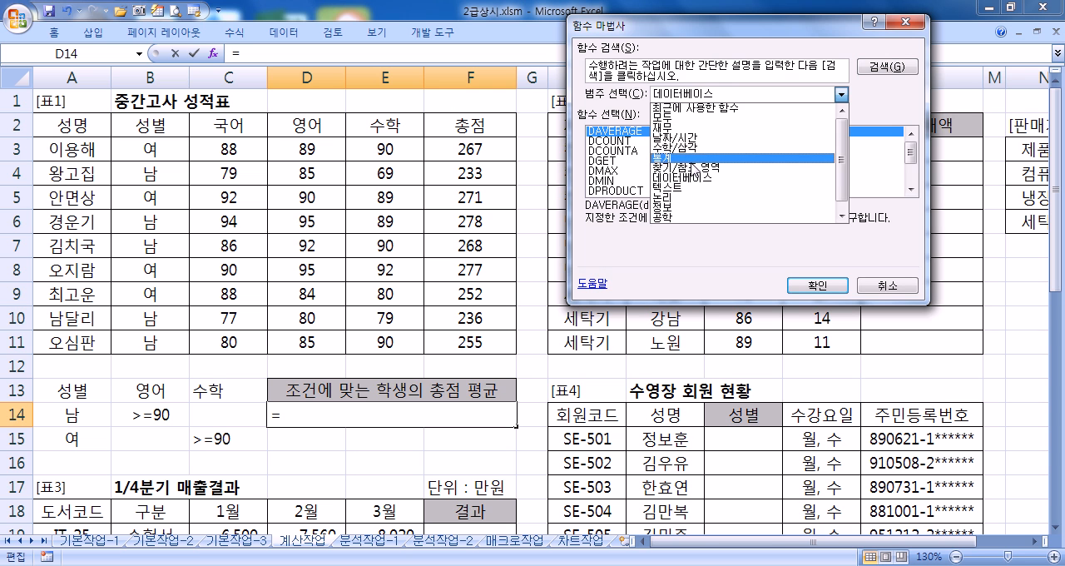
left_click(696, 157)
left_click(709, 94)
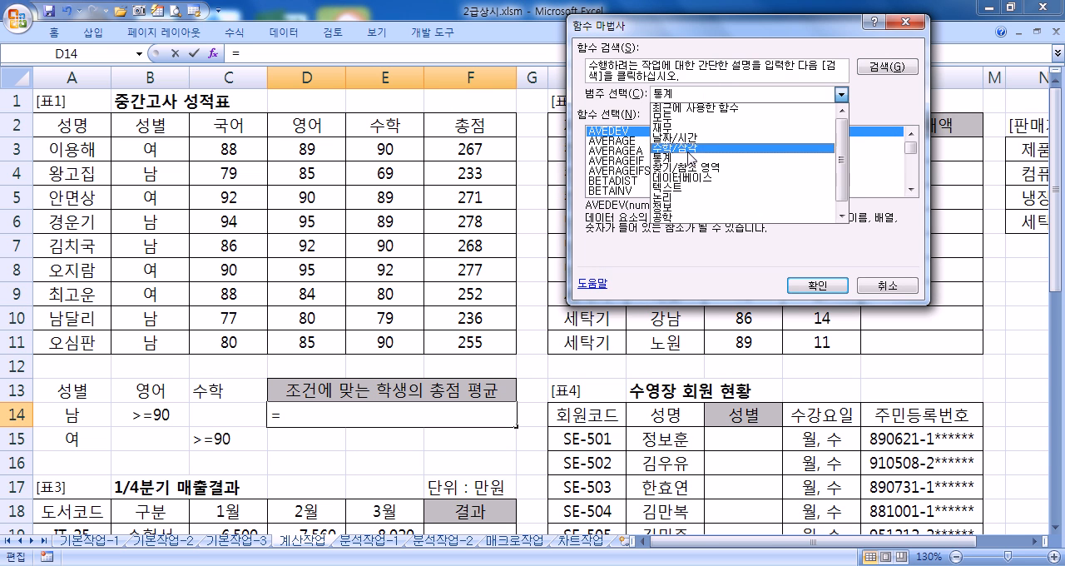
left_click(681, 150)
left_click_drag(913, 148, 913, 175)
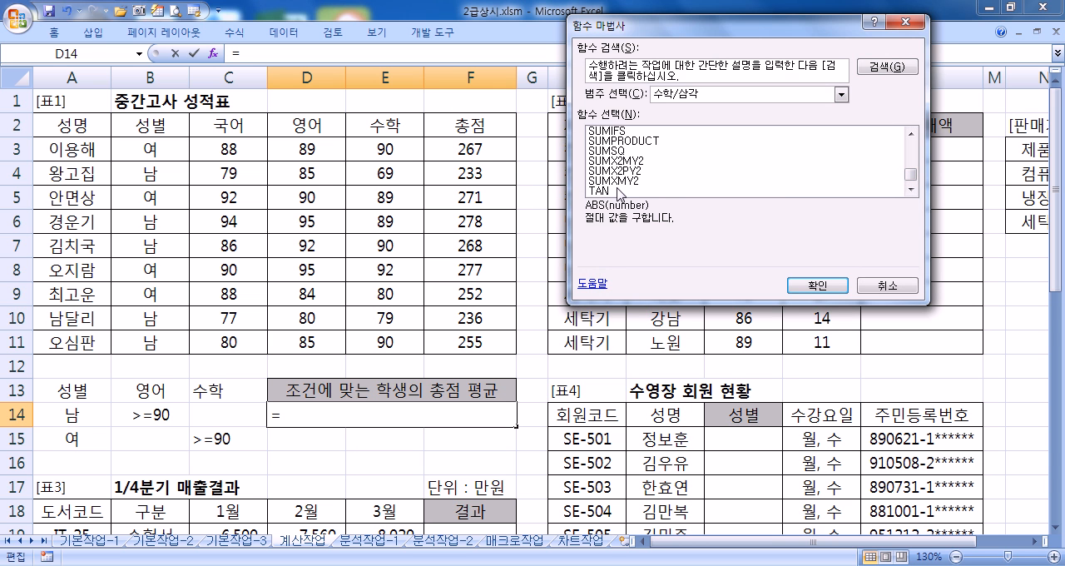
key("Escape")
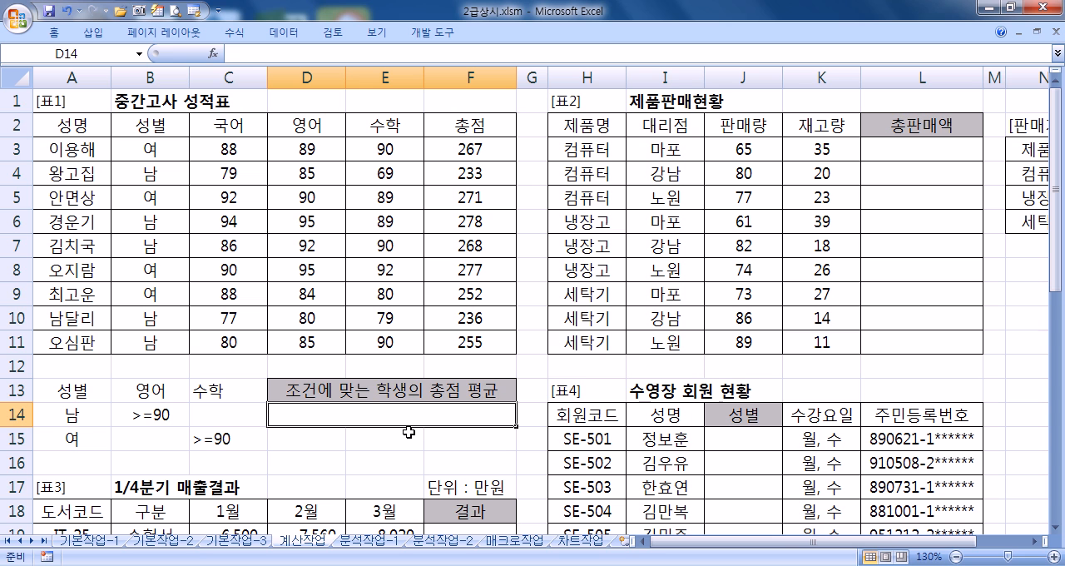
Step: Calculate the average 총점 in D14 with DAVERAGE, using A2:F11 as Database, F2 as Field and A13:C15 as Criteria
type("=DAV")
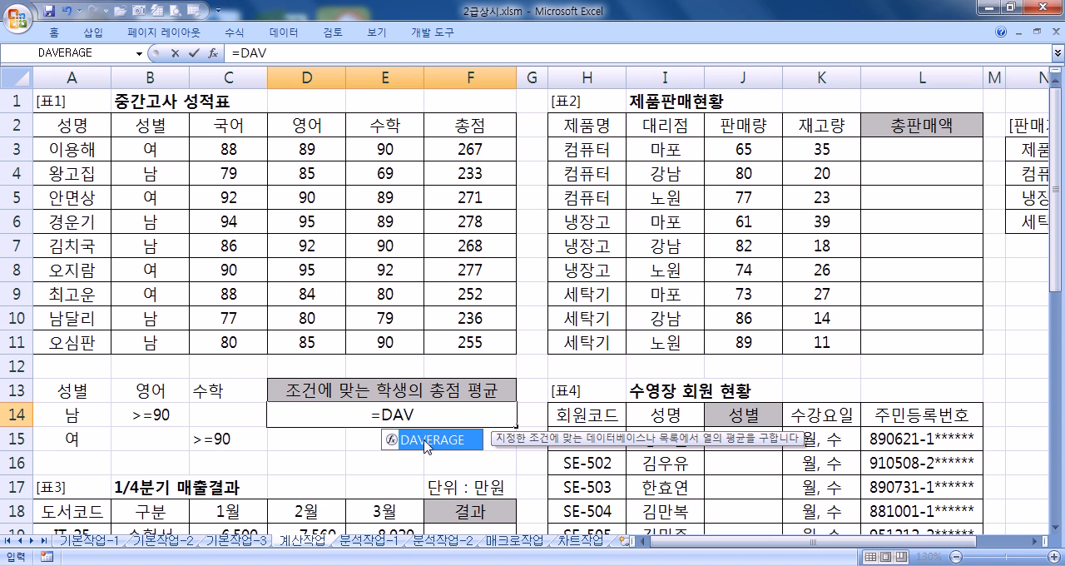
double_click(441, 441)
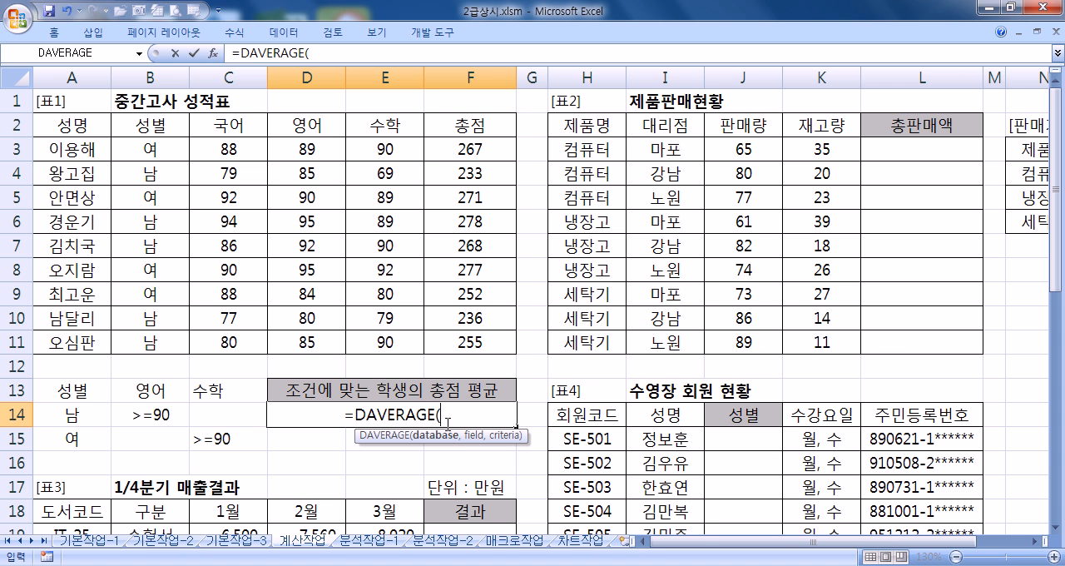
left_click(213, 56)
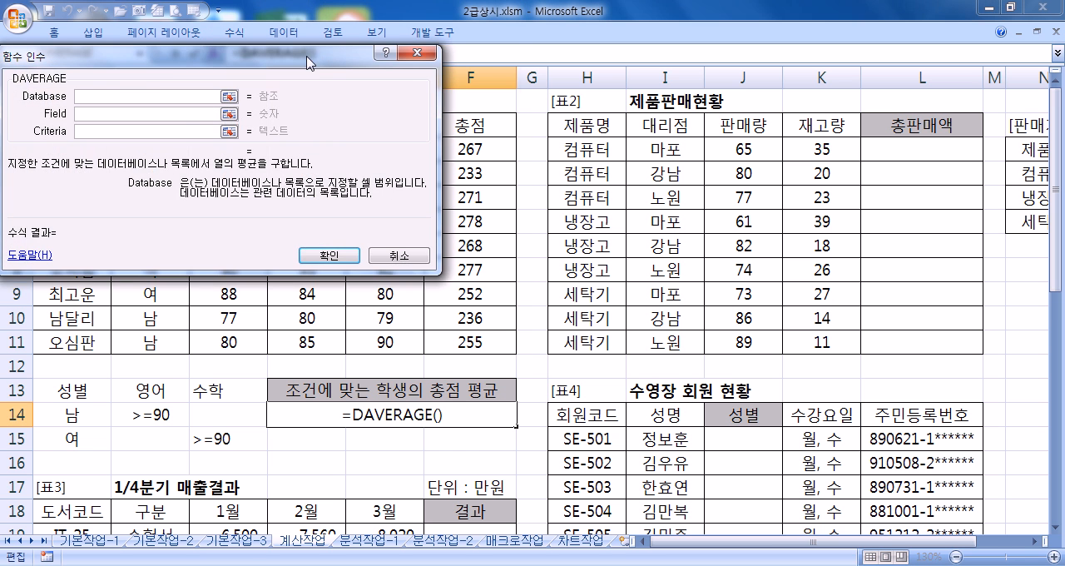
left_click_drag(312, 55, 837, 91)
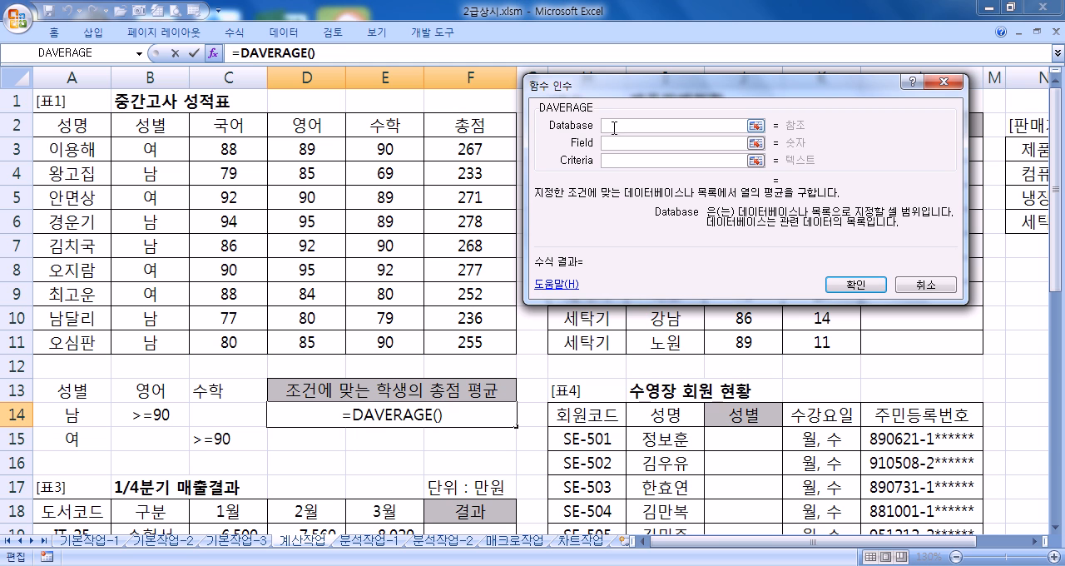
left_click_drag(80, 121, 480, 340)
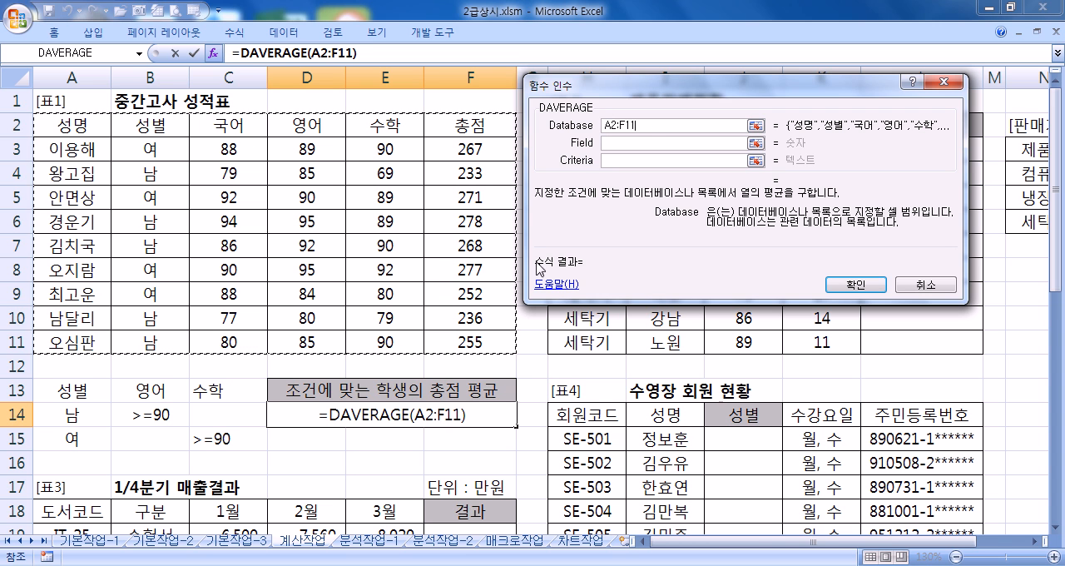
left_click(634, 140)
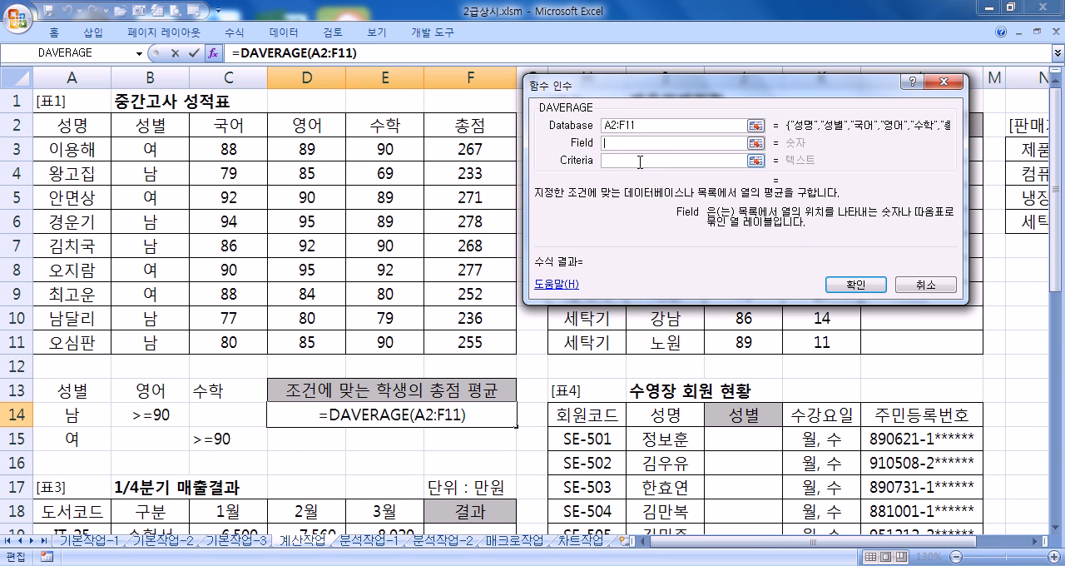
left_click(485, 128)
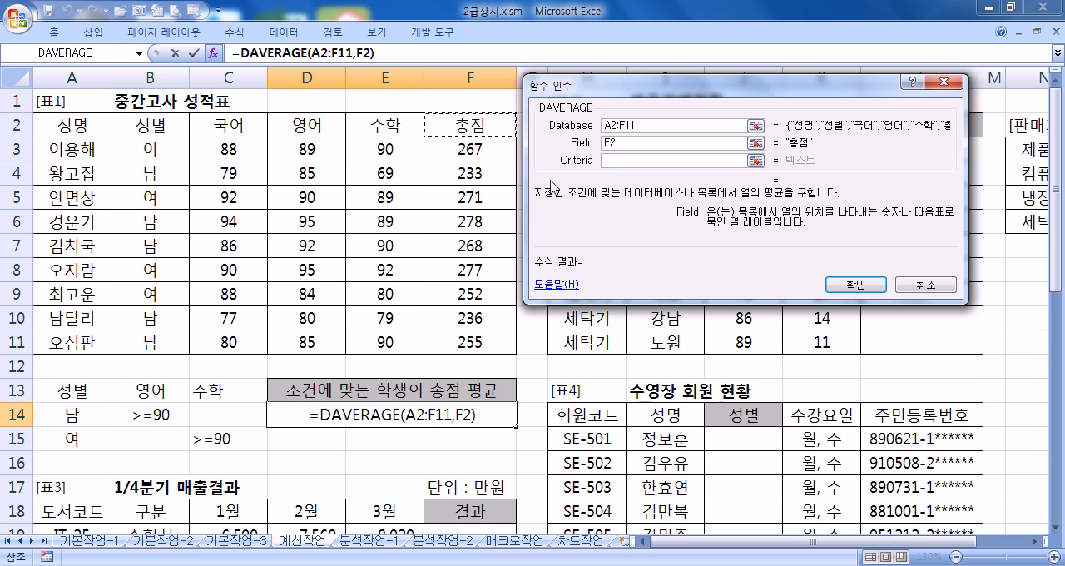
left_click(619, 159)
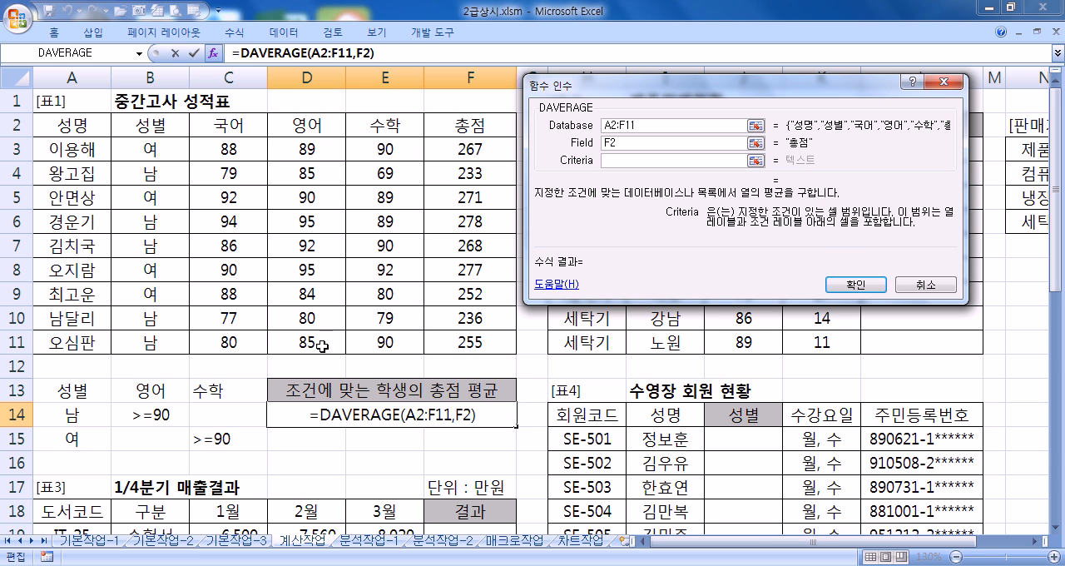
left_click_drag(96, 398, 218, 437)
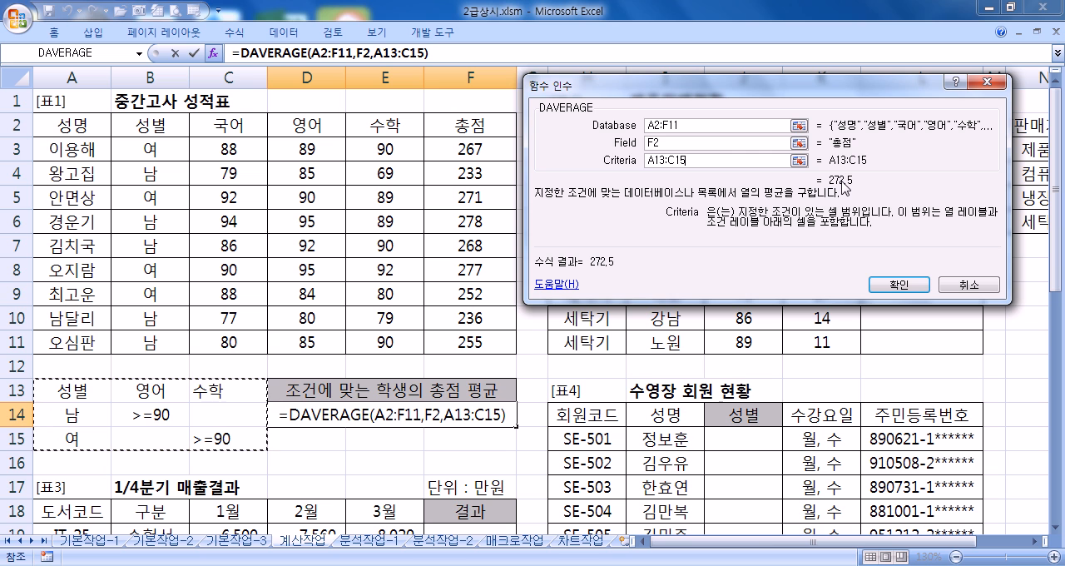
left_click(899, 284)
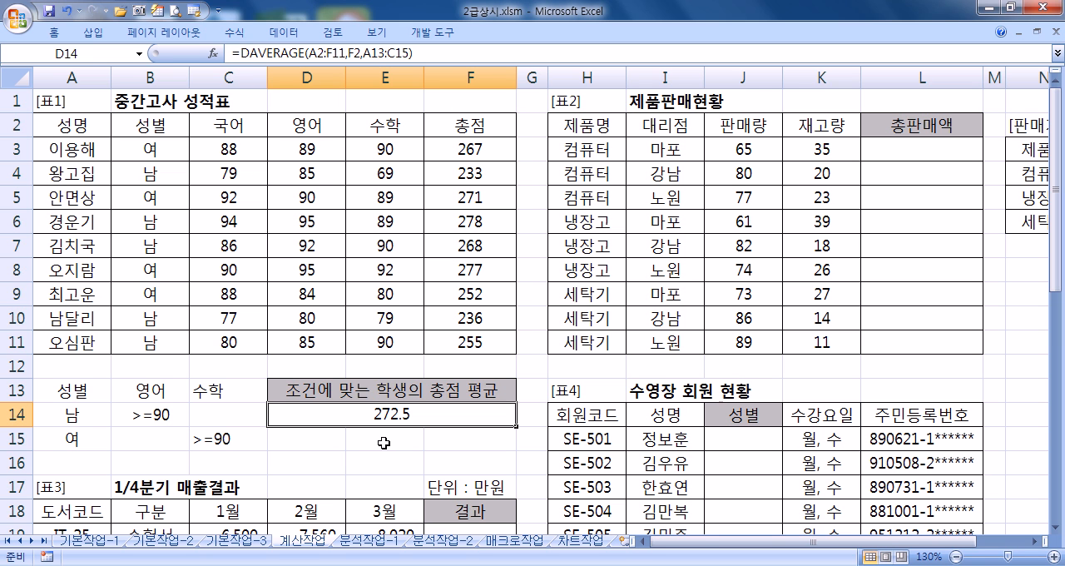
Step: Clear the result in D14 and start a new =DAVERAGE( formula there
key("Delete")
type("=DA")
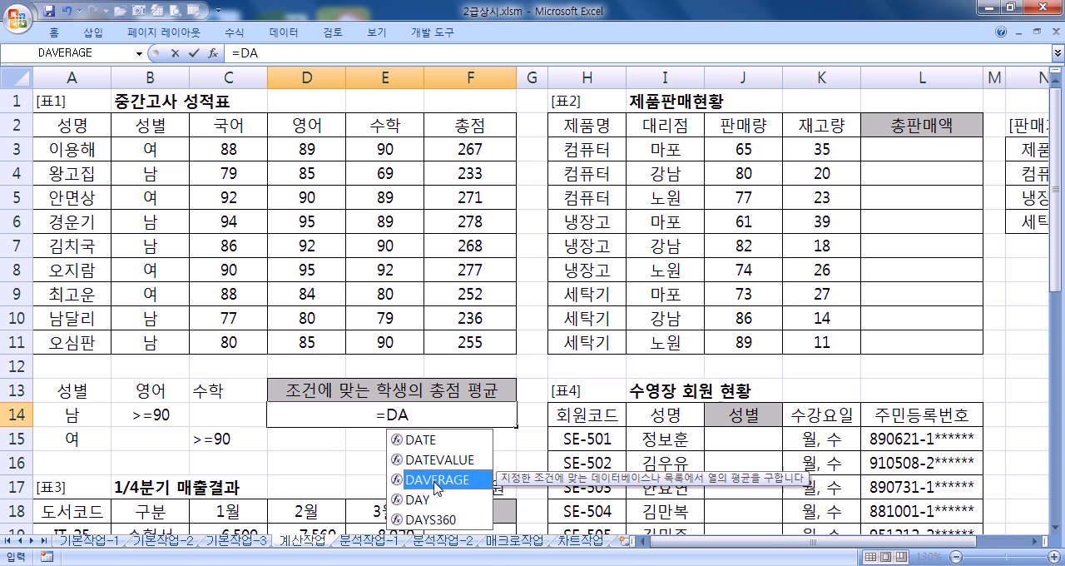
double_click(435, 480)
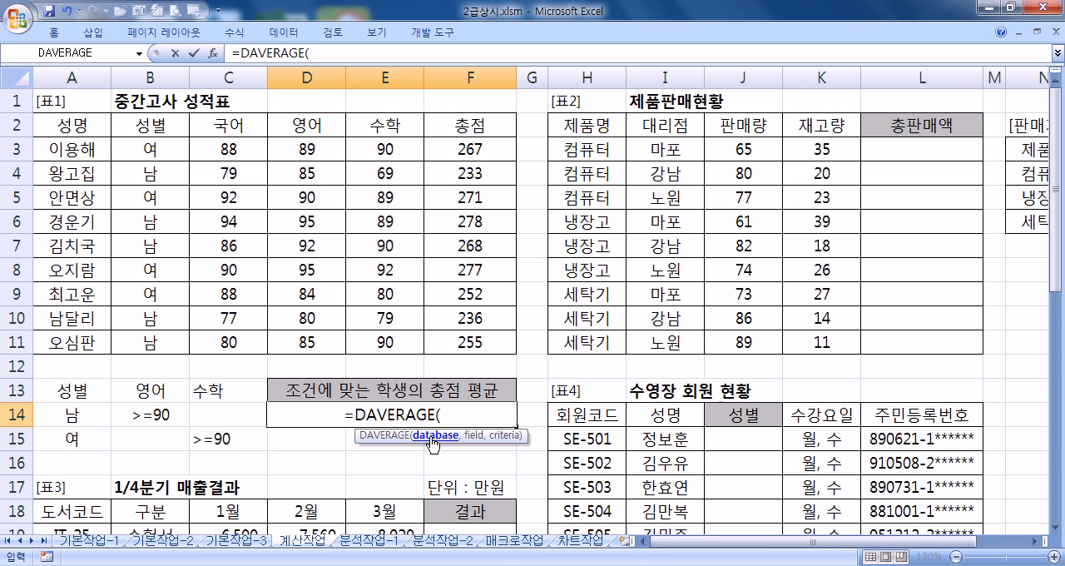
Step: Try entering the arguments A2:F11, F2 and A13:C15 directly in the D14 formula, and remove them again
left_click_drag(64, 125, 451, 343)
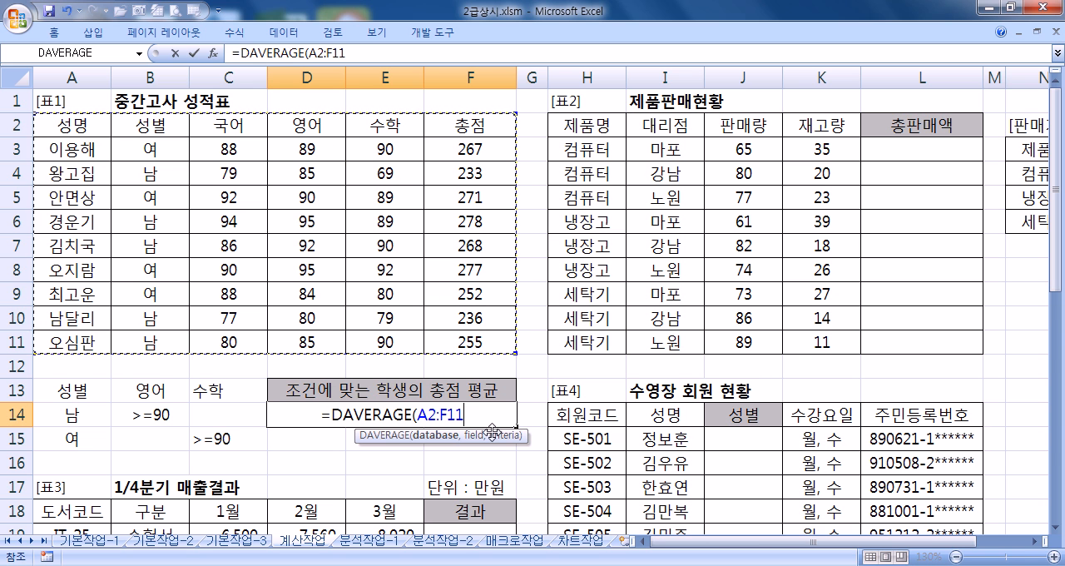
type(",")
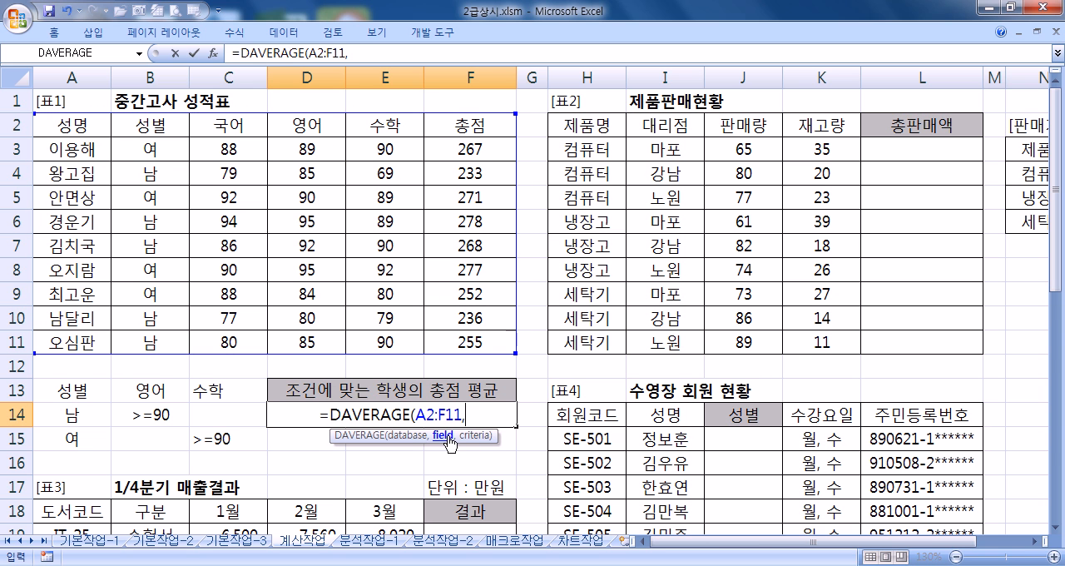
left_click(472, 127)
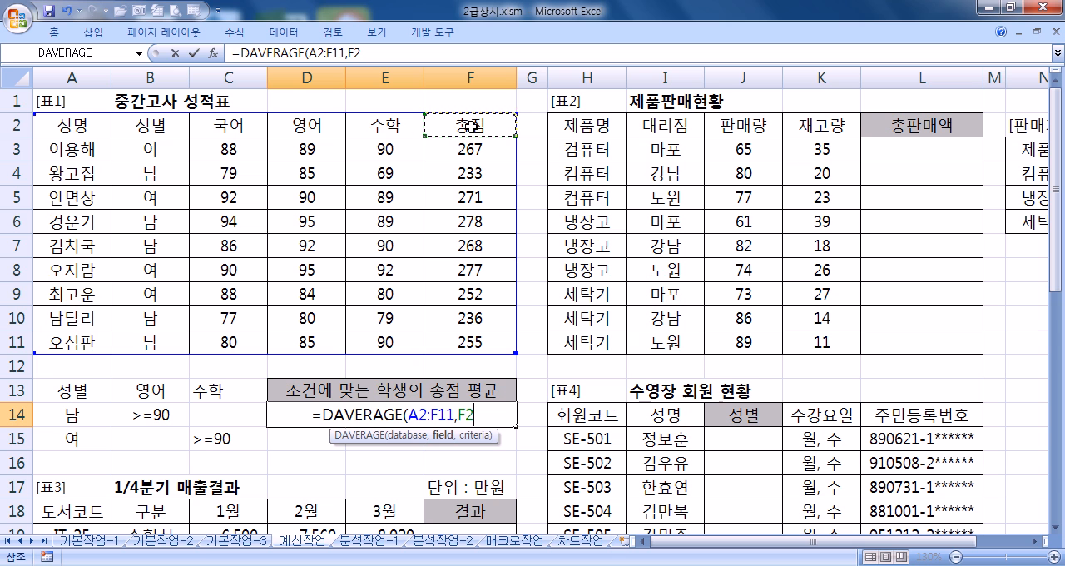
type(",")
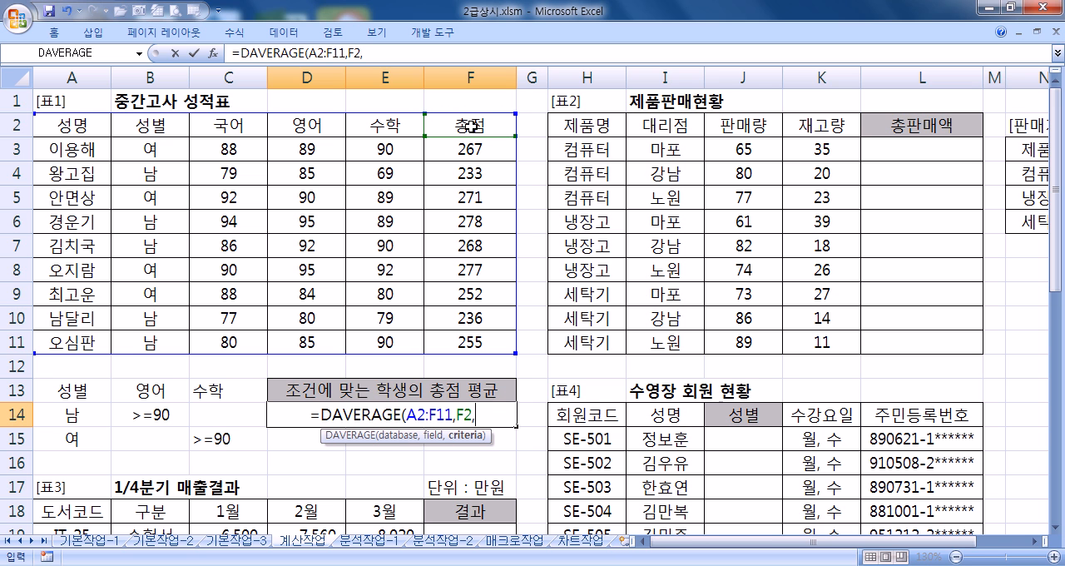
left_click_drag(66, 391, 255, 442)
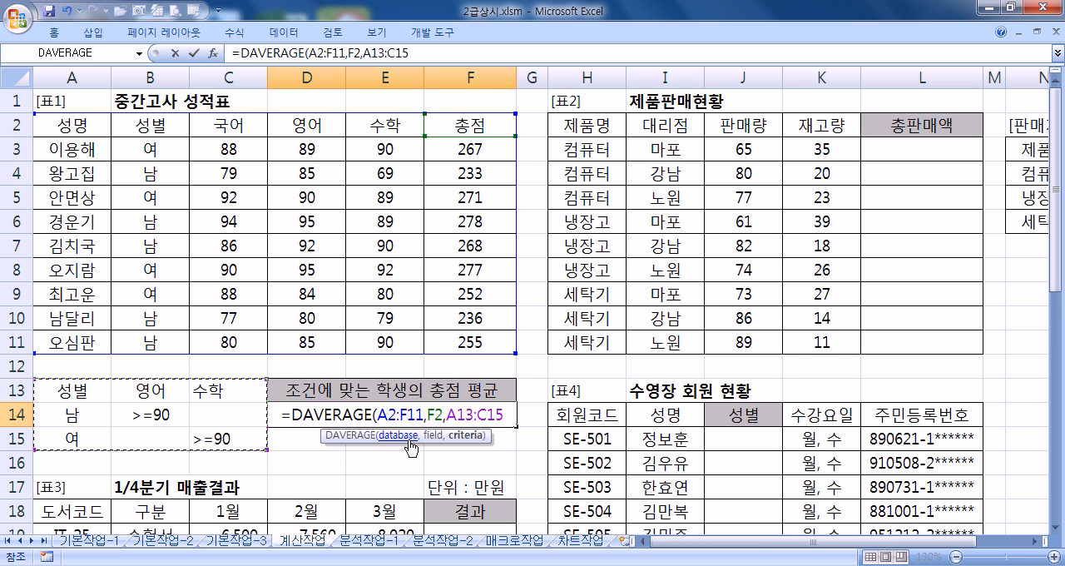
left_click_drag(380, 414, 503, 415)
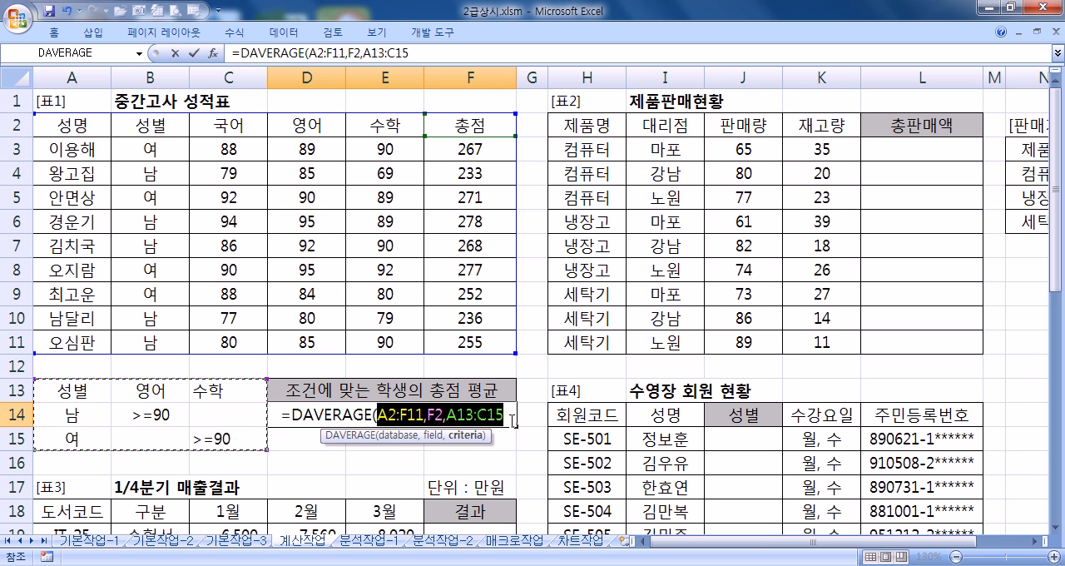
key("BackSpace")
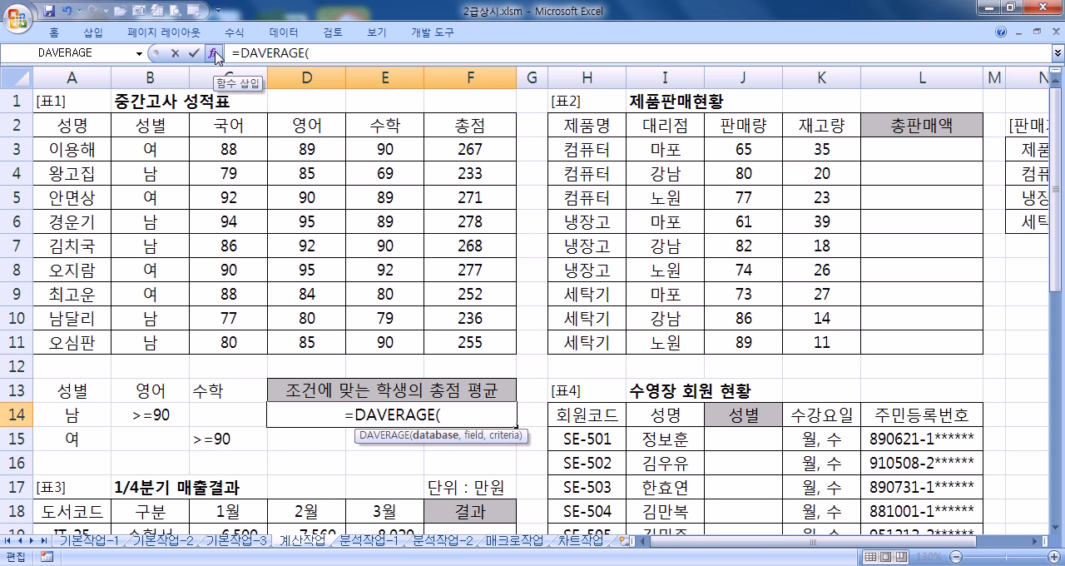
Step: Open the function arguments for DAVERAGE in D14 and set Database to A2:F11
left_click(215, 54)
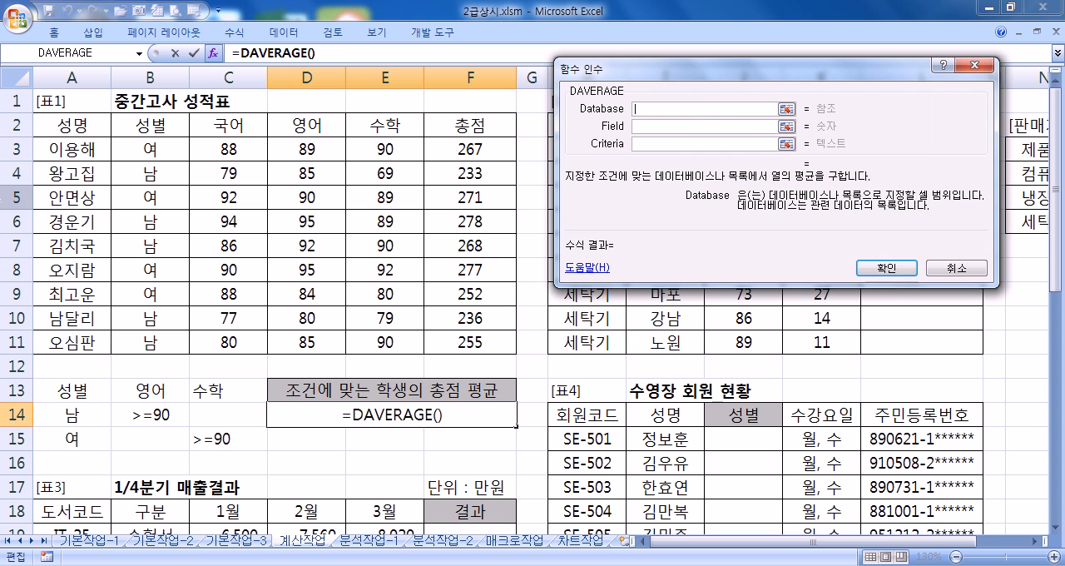
left_click_drag(71, 125, 458, 341)
left_click(663, 128)
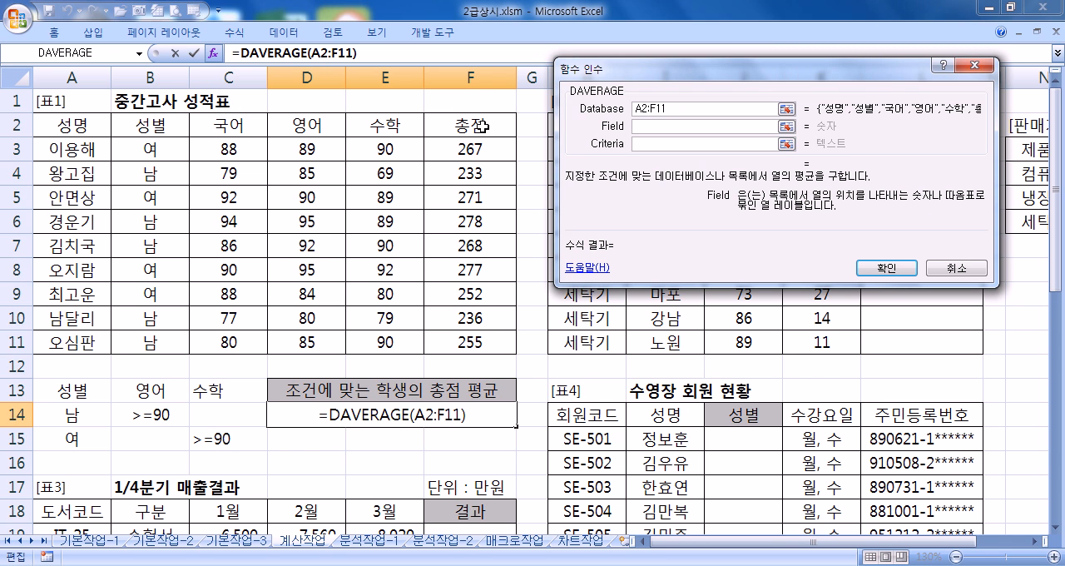
Step: Try the column number 6 and the quoted label "총점" as the Field argument, and clear the entry
type("6")
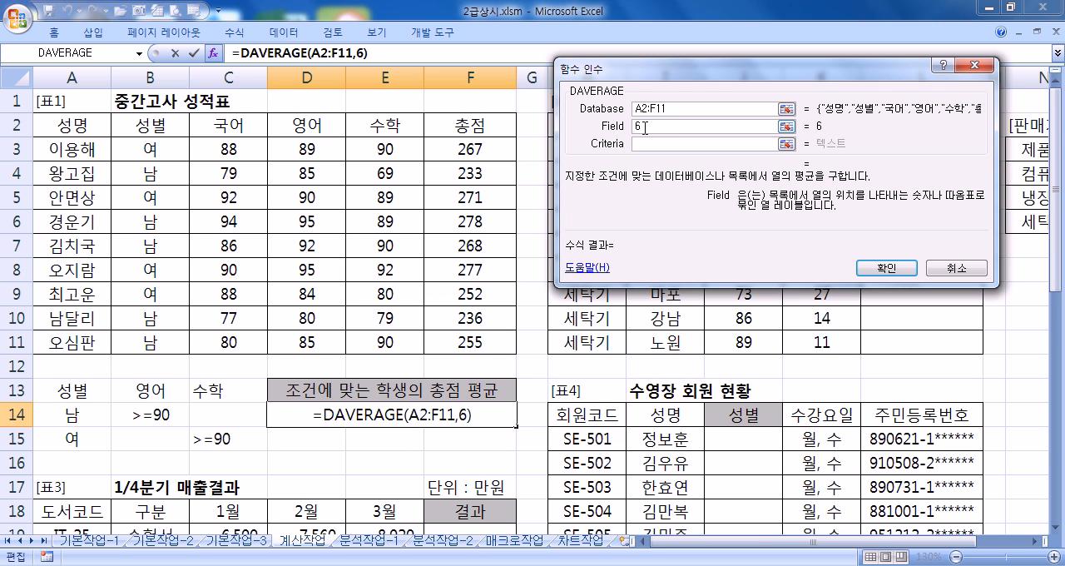
type("\"CHDWJA")
key("BackSpace")
key("BackSpace")
key("BackSpace")
key("BackSpace")
key("BackSpace")
key("BackSpace")
type("총점\"")
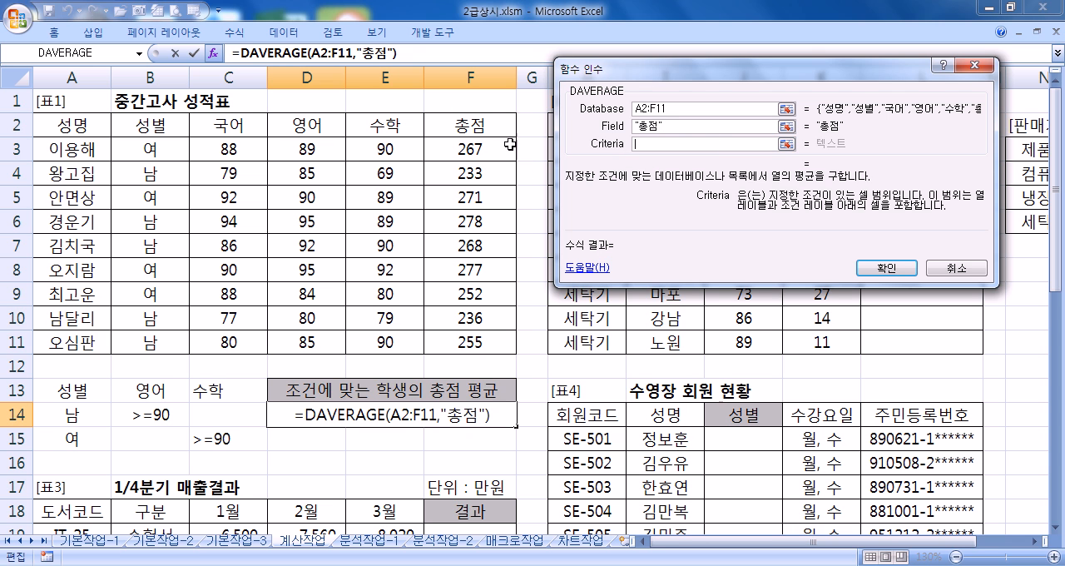
left_click_drag(685, 127, 614, 135)
key("BackSpace")
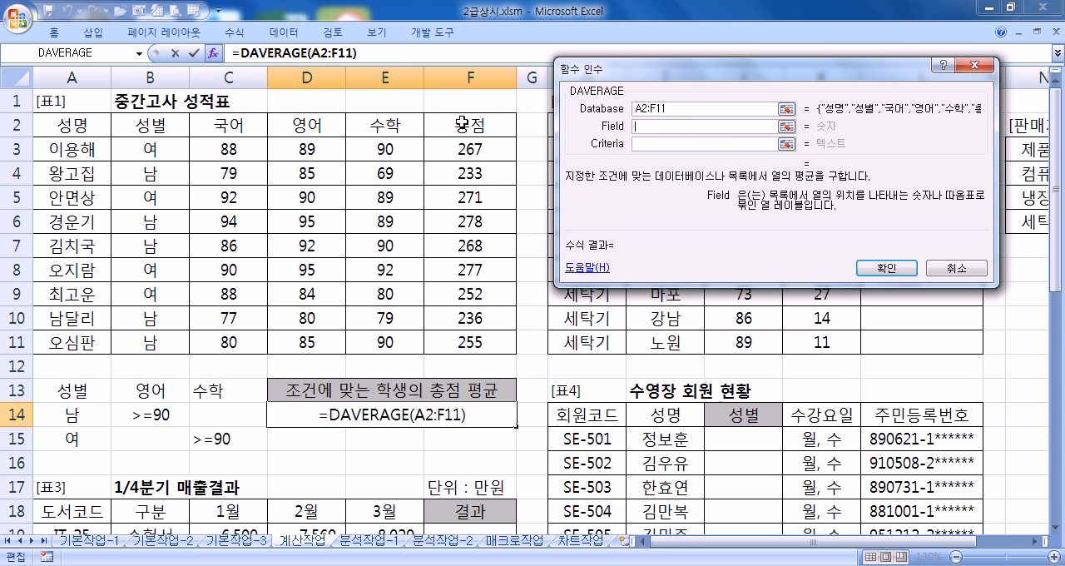
Step: Set Field to F2 and Criteria to A13:C15, and complete the DAVERAGE formula in D14
left_click(460, 125)
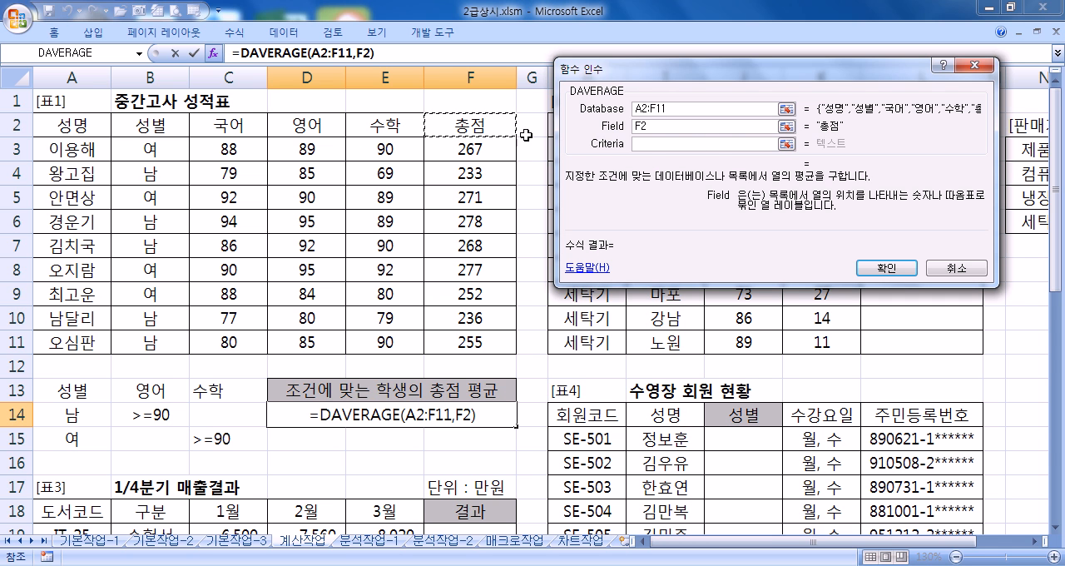
left_click(691, 143)
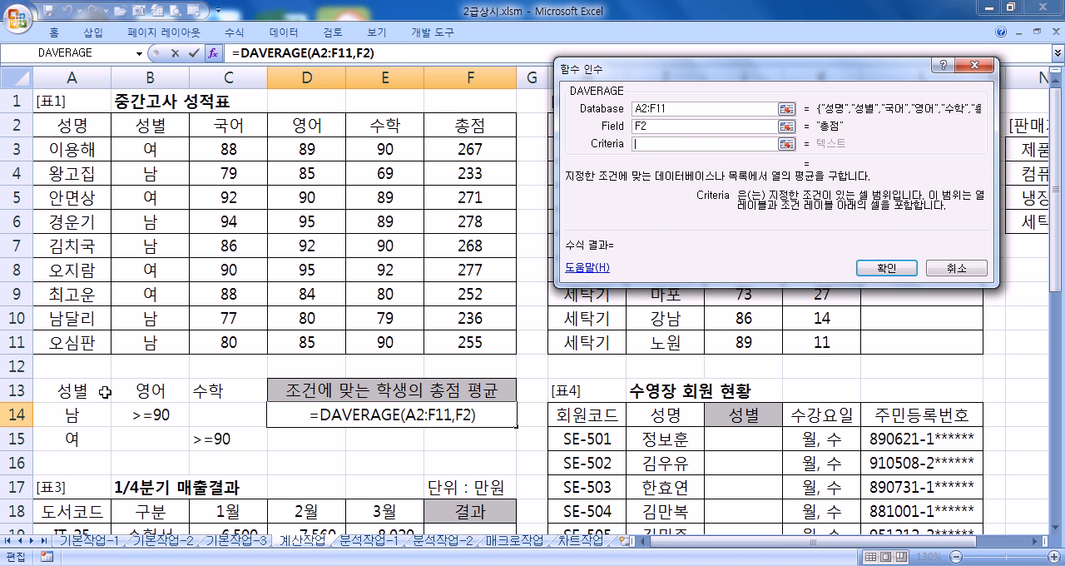
left_click_drag(71, 392, 214, 436)
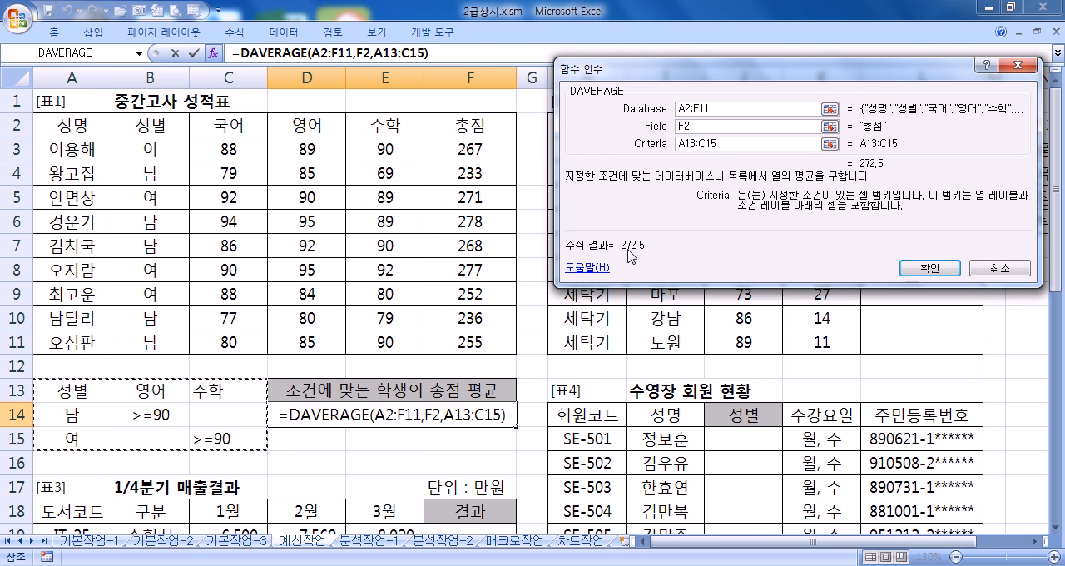
left_click(926, 268)
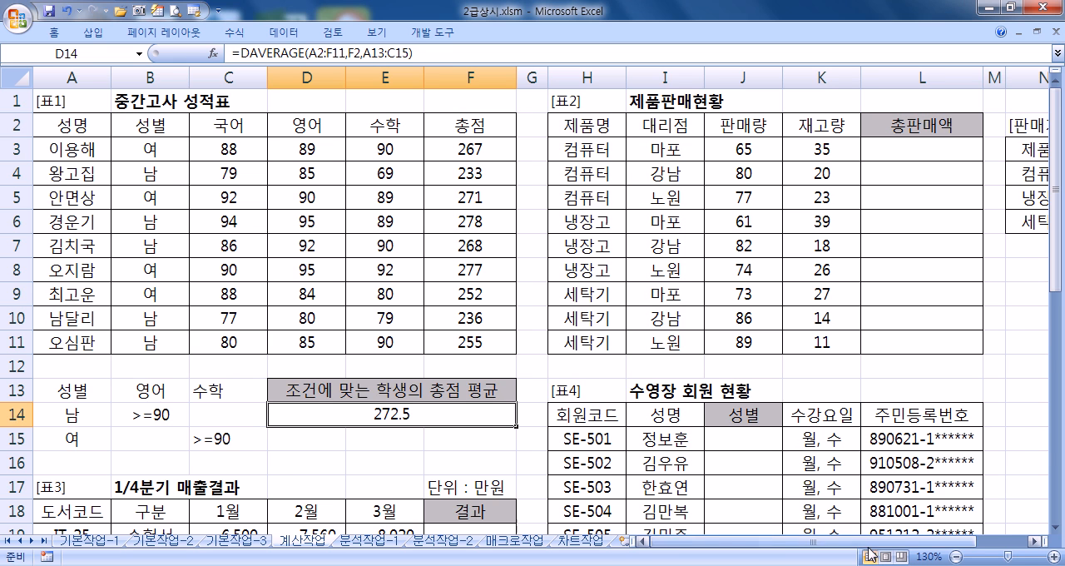
Step: Examine 표2's 판매량 and 제품명 for the first 컴퓨터 row and the matching price in 판매가표
left_click_drag(932, 545, 1025, 549)
left_click(1036, 542)
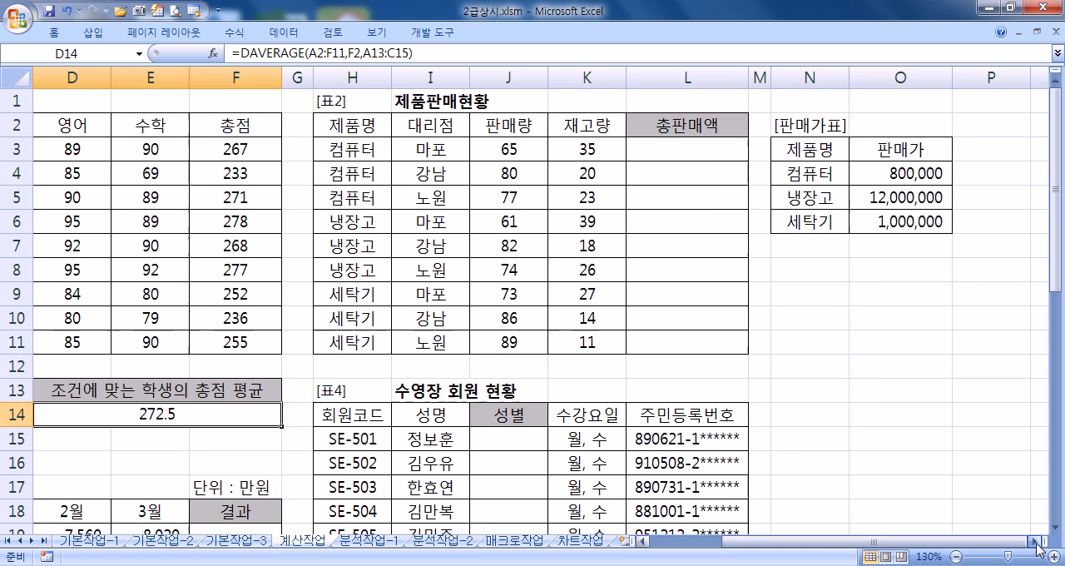
left_click(1036, 542)
left_click(1036, 542)
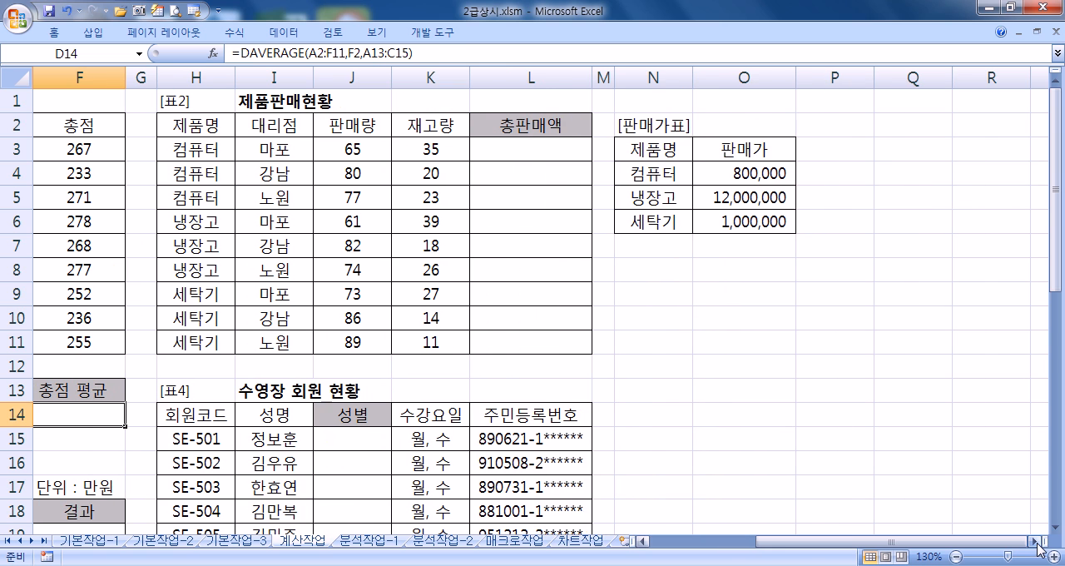
left_click(527, 153)
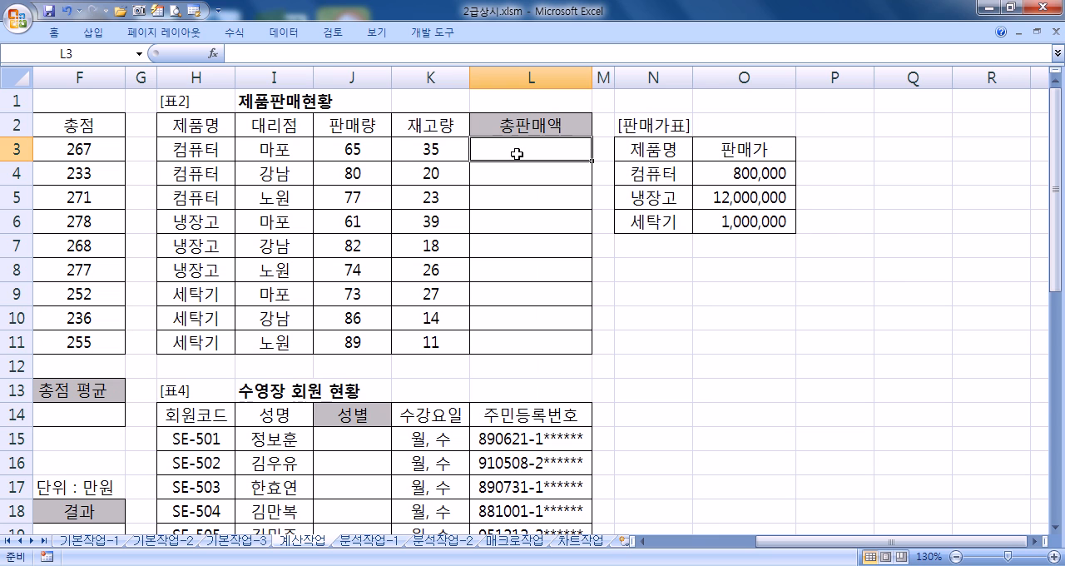
left_click(357, 151)
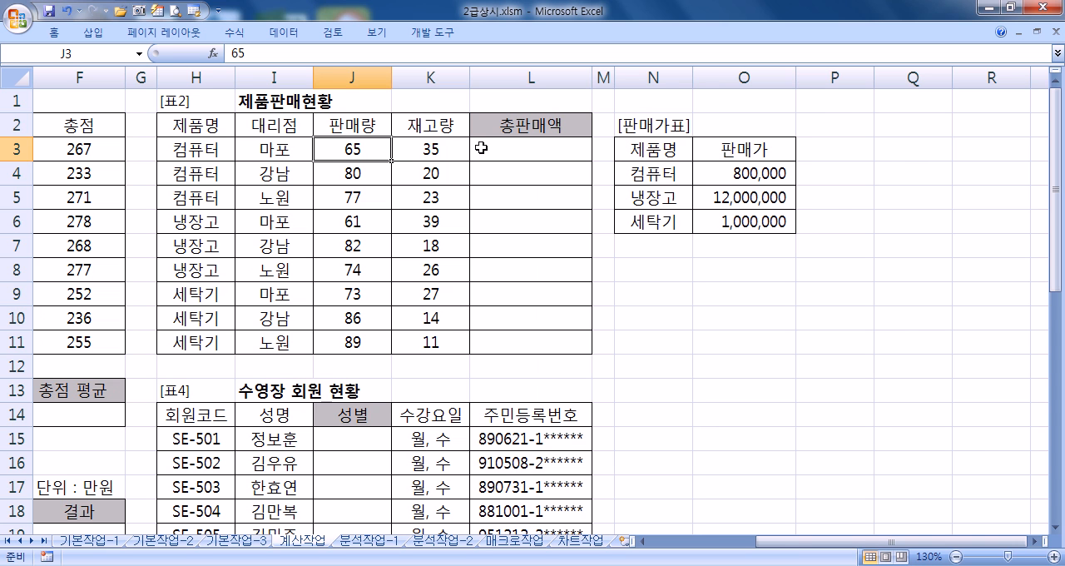
left_click(188, 150)
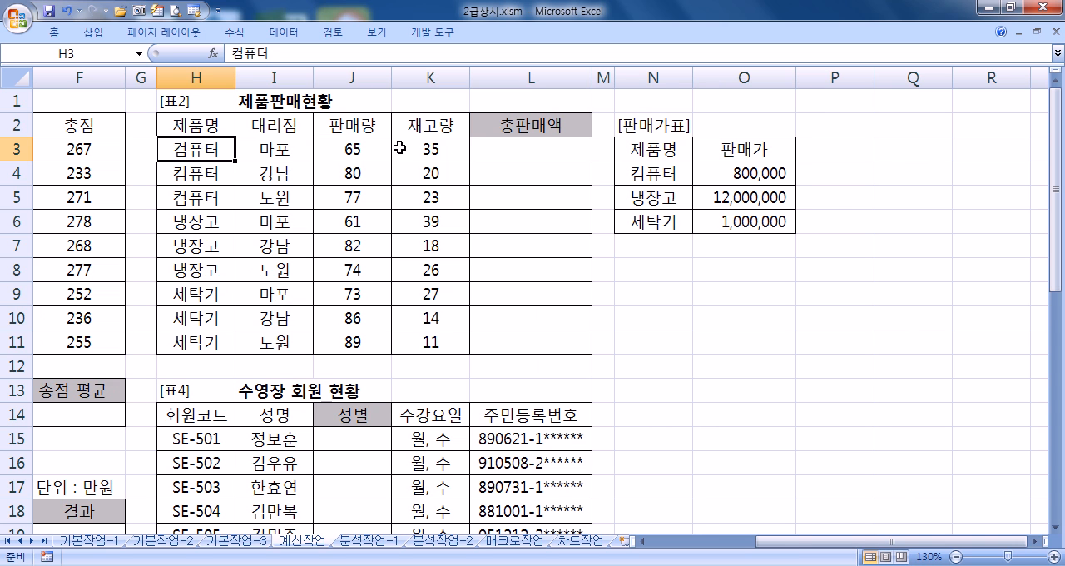
left_click(726, 174)
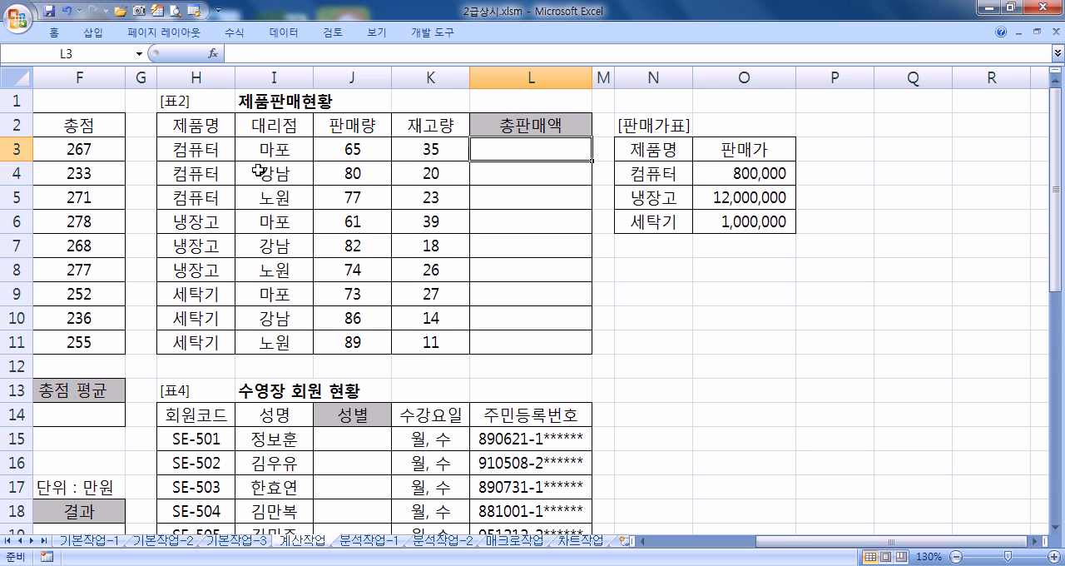
Step: Start the 총판매액 formula in L3 as J3 multiplied by the VLOOKUP function
type("=")
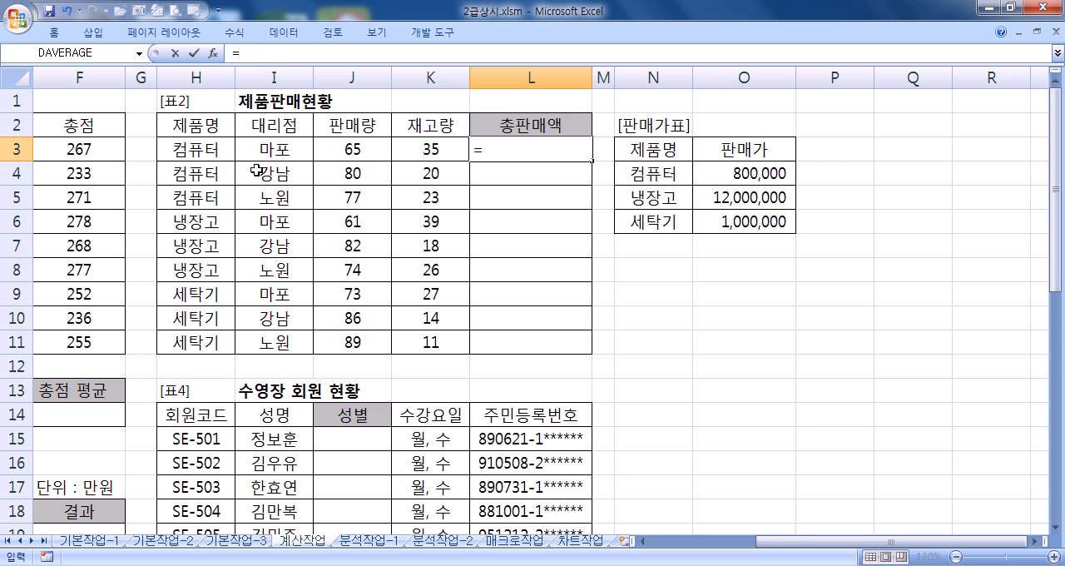
left_click(335, 149)
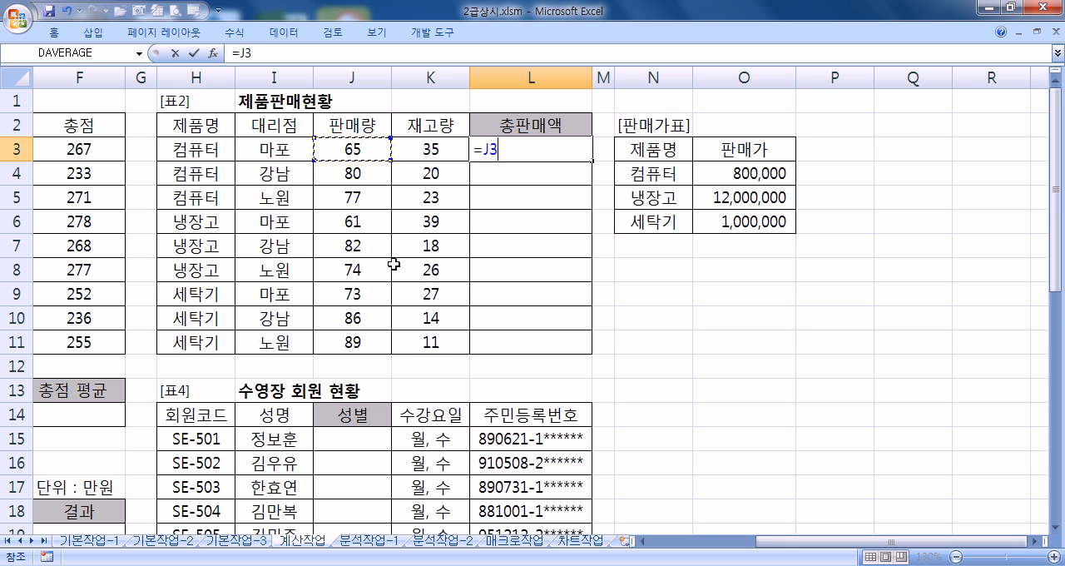
type("*")
type("ㅍ")
type("VK")
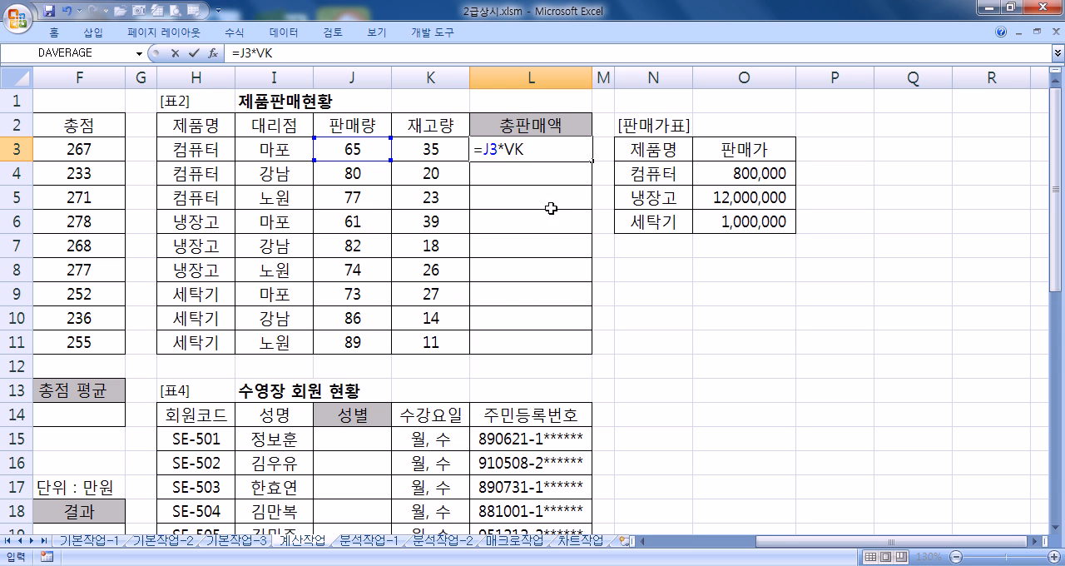
key("BackSpace")
type("L")
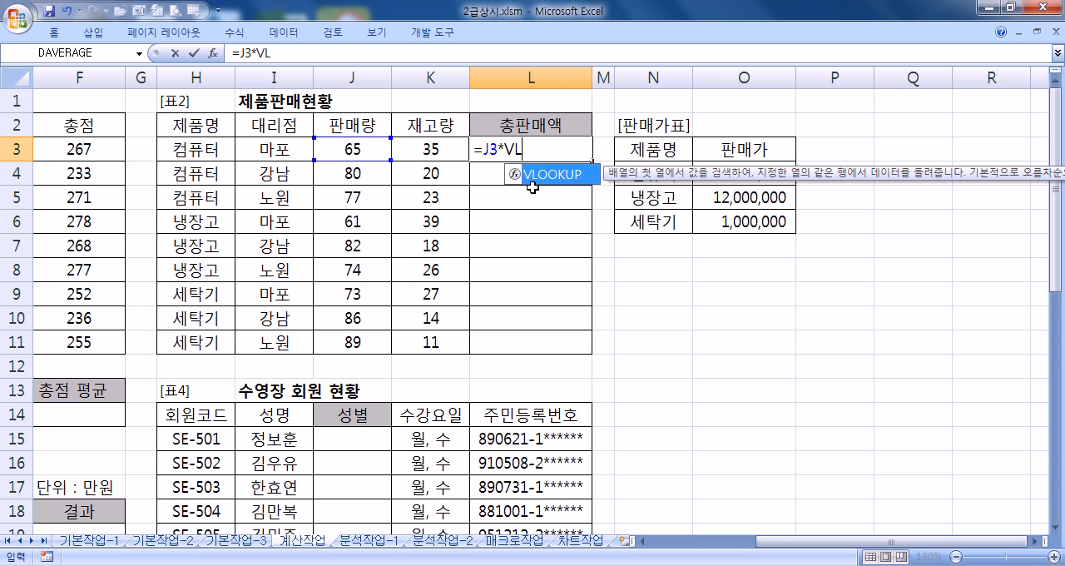
key("Tab")
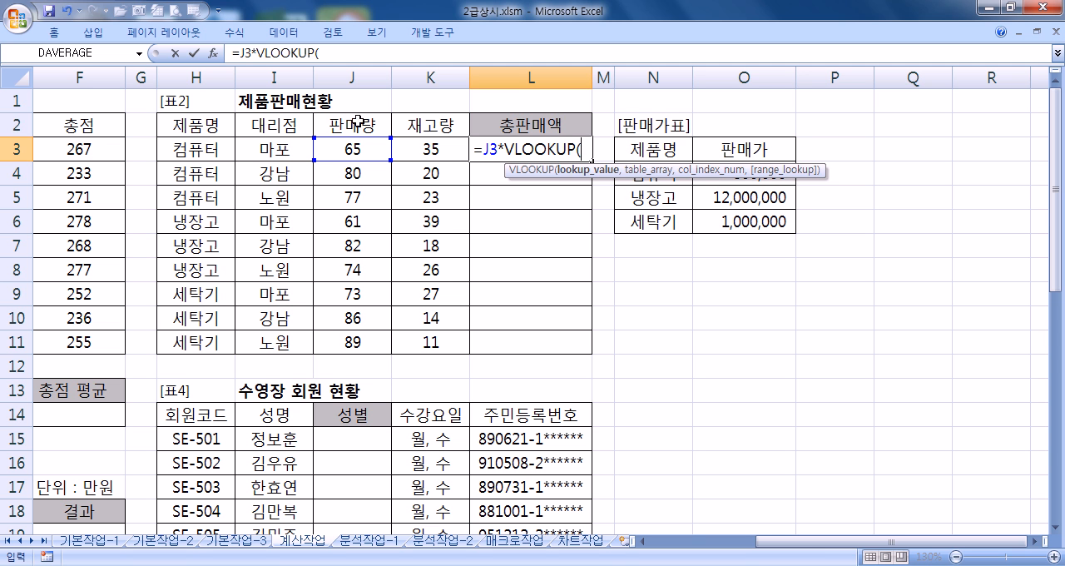
Step: Open the function arguments for VLOOKUP in L3 and set Lookup_value to H3
left_click(214, 53)
left_click_drag(268, 19, 737, 262)
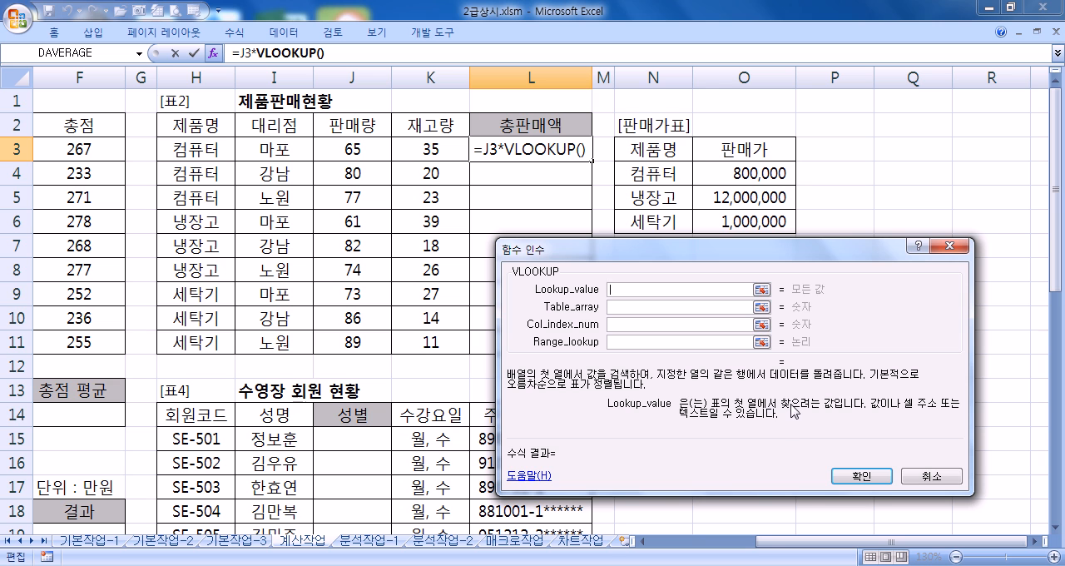
left_click_drag(578, 249, 404, 251)
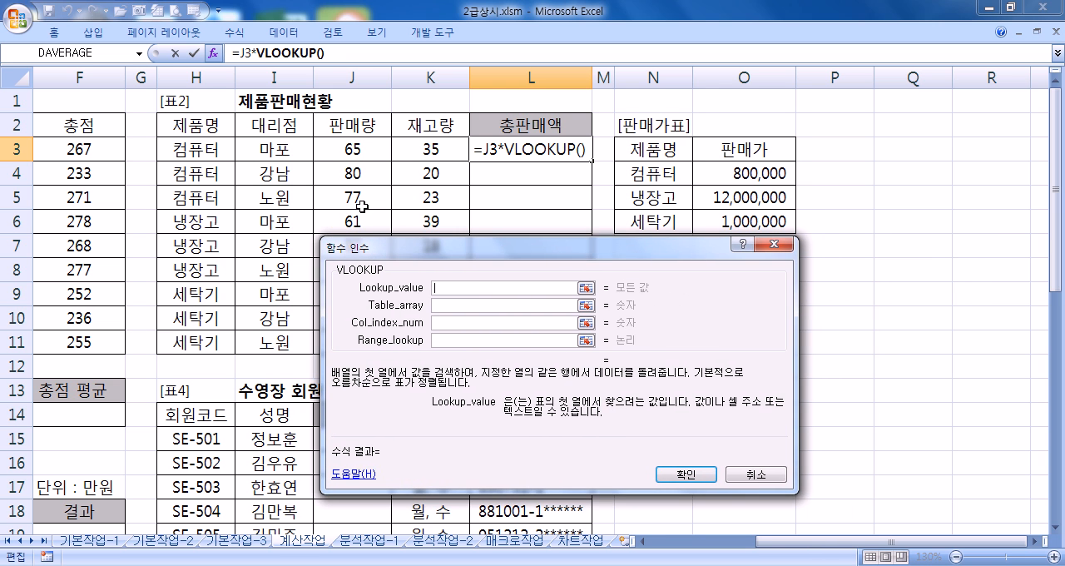
left_click(183, 146)
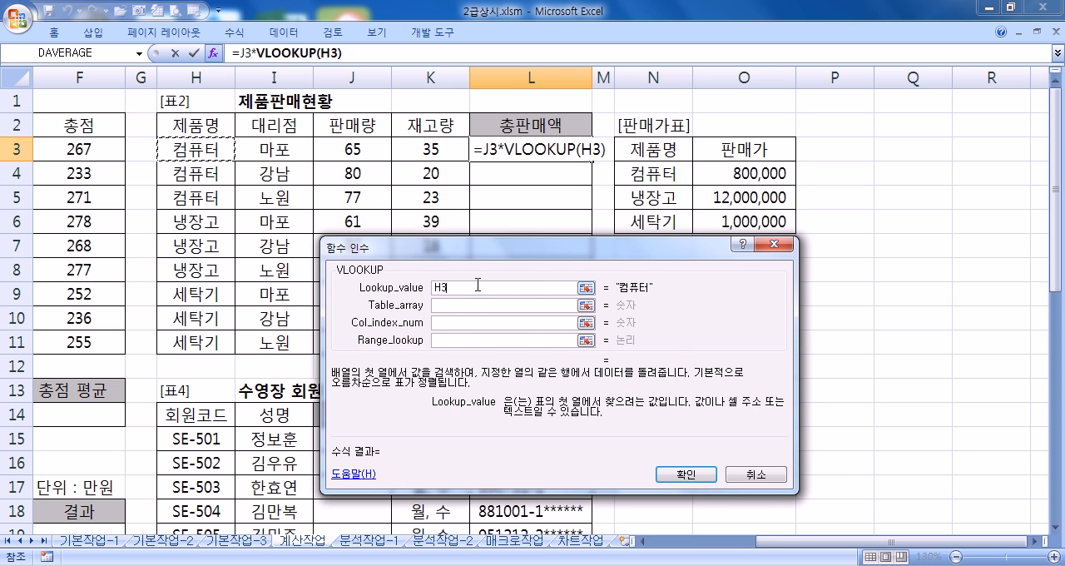
Step: Set Table_array to the 판매가표 data N4:O6 as the absolute reference $N$4:$O$6
left_click(443, 307)
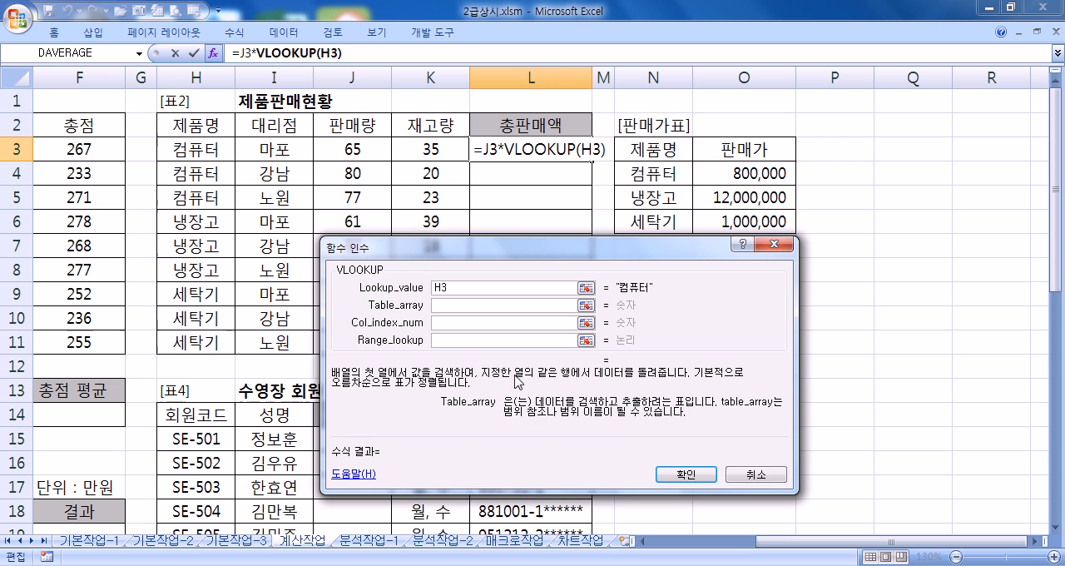
left_click_drag(654, 173, 726, 218)
left_click_drag(659, 256, 666, 293)
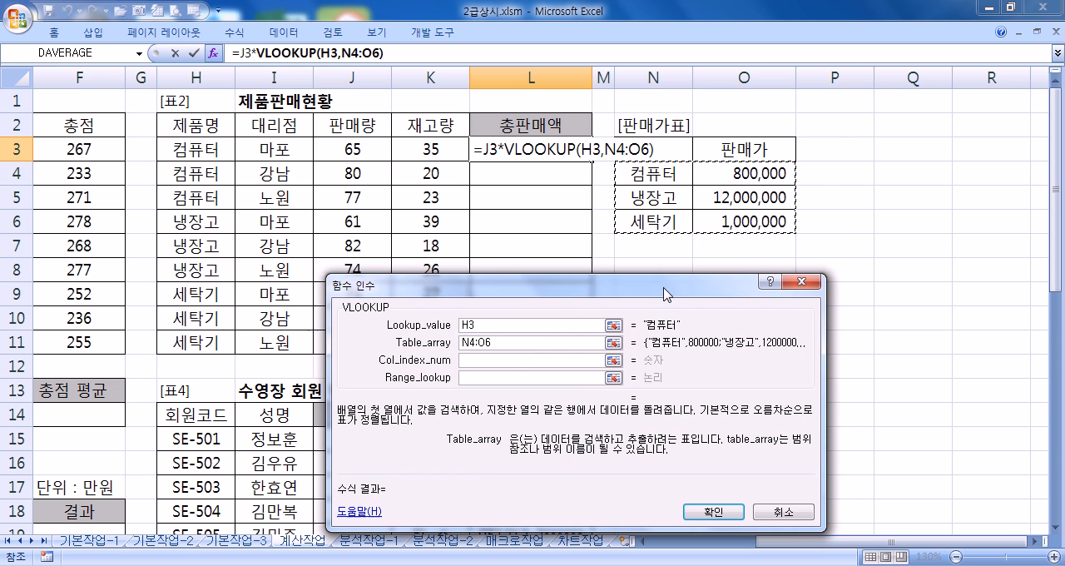
left_click_drag(655, 175, 732, 218)
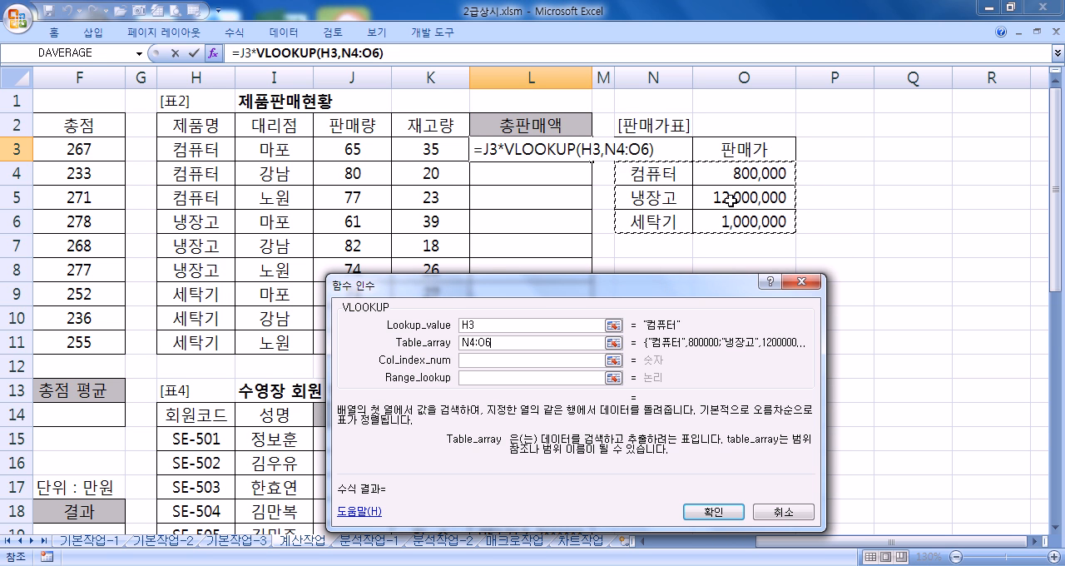
key("F4")
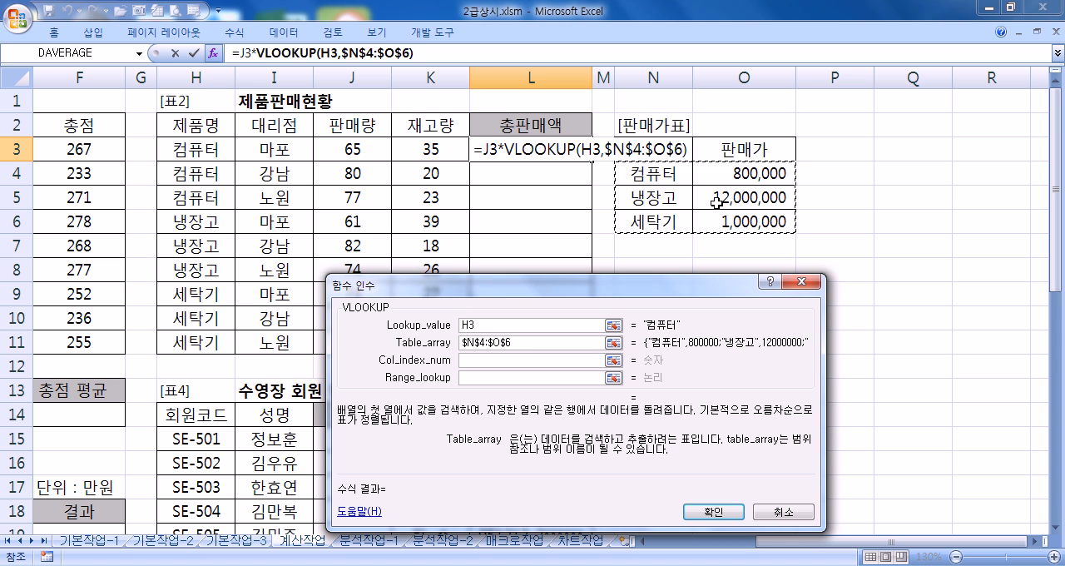
Step: Set Col_index_num to 2 and Range_lookup to FALSE, and complete the VLOOKUP formula in L3
left_click(554, 360)
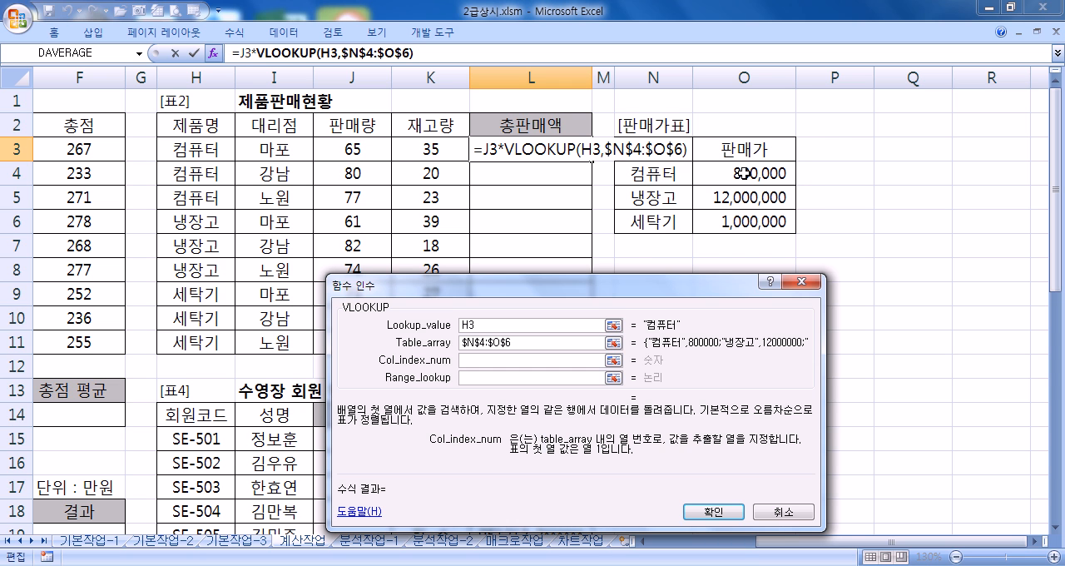
key("Tab")
type("2")
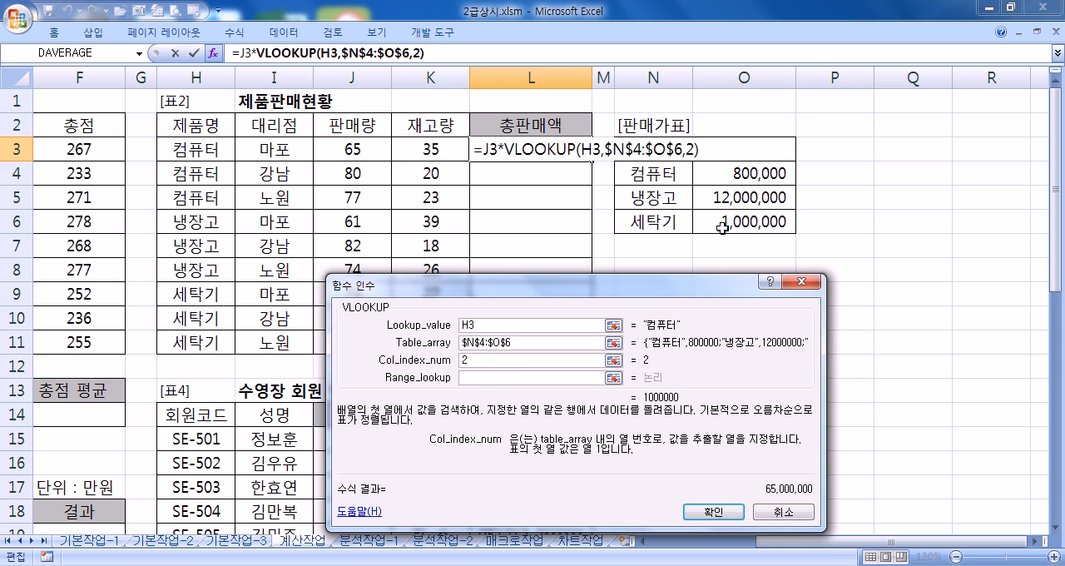
left_click(486, 377)
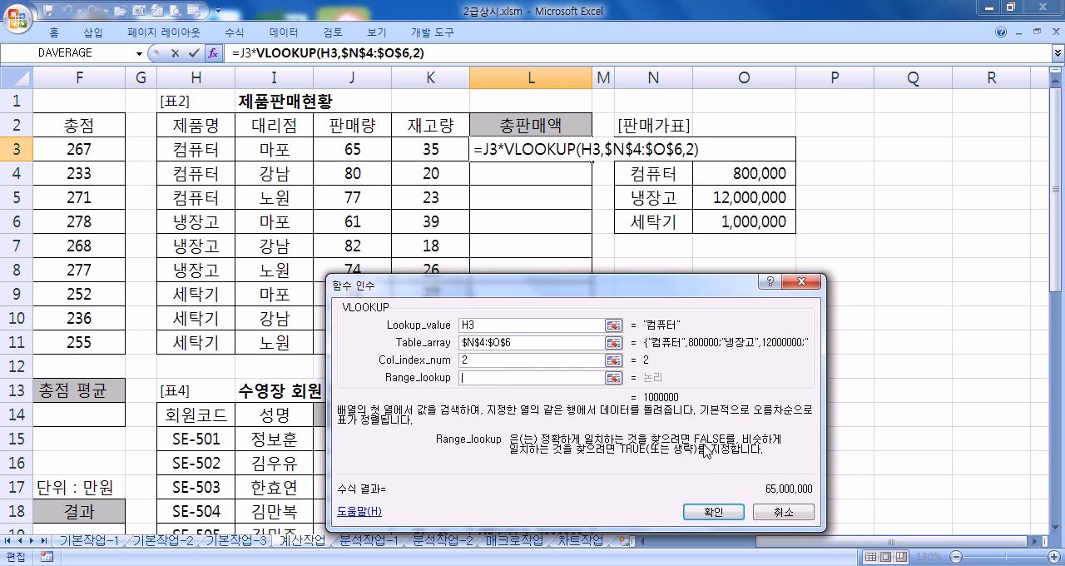
type("FALSE")
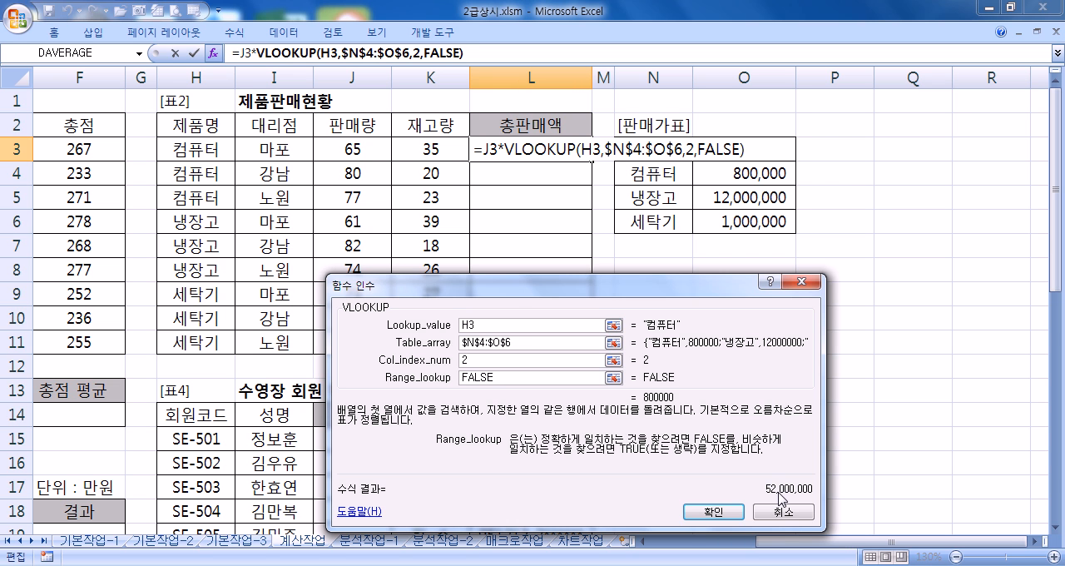
left_click(731, 511)
Step: Reopen the L3 formula to review its VLOOKUP arguments, and close them without changes
left_click(348, 153)
left_click(498, 151)
double_click(498, 150)
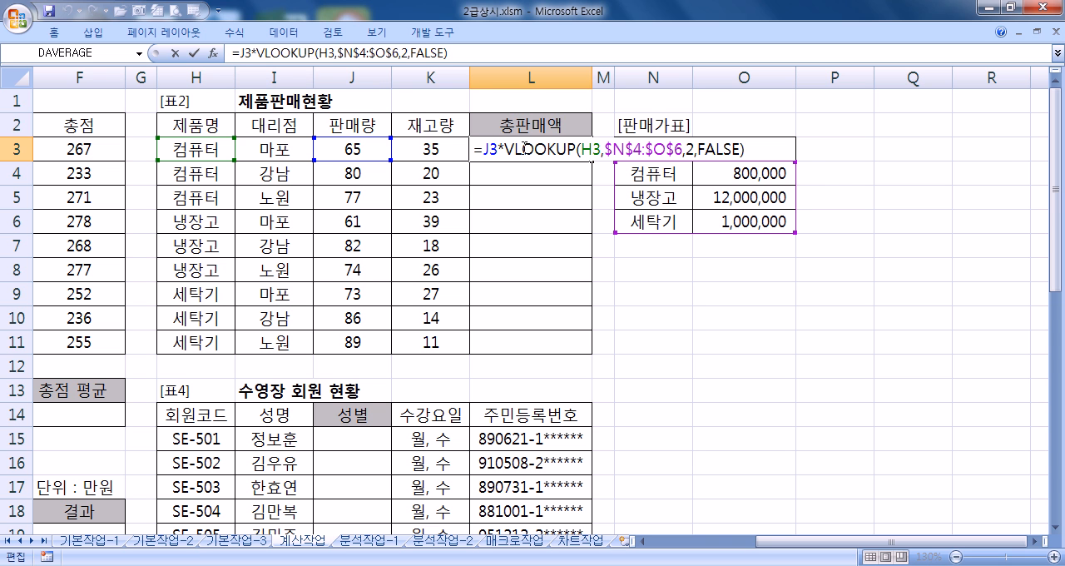
left_click(521, 148)
left_click(214, 54)
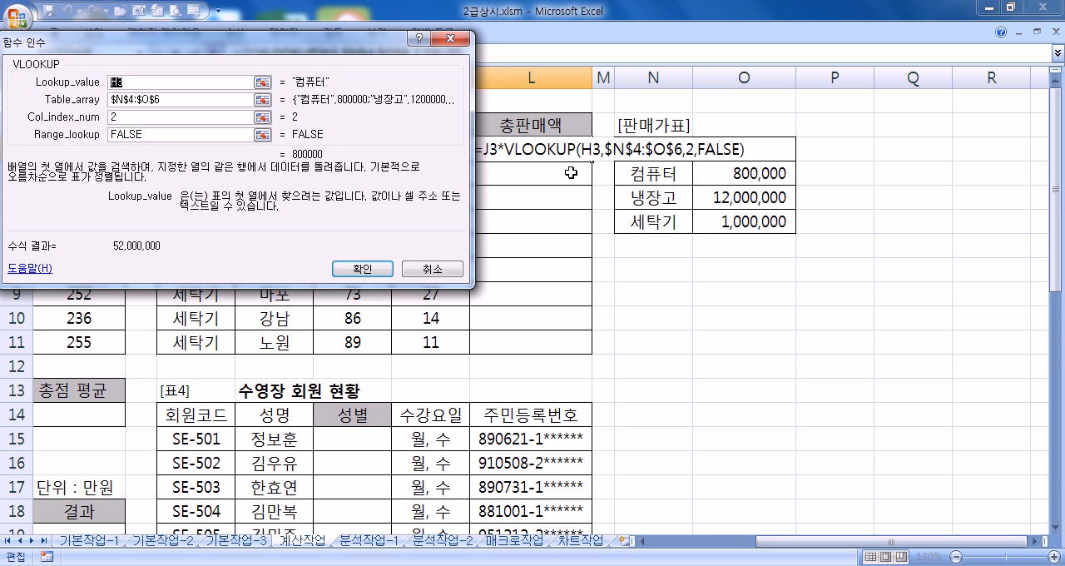
left_click(431, 269)
Step: Start the formula in L4 as J4 multiplied by the VLOOKUP function
left_click(514, 179)
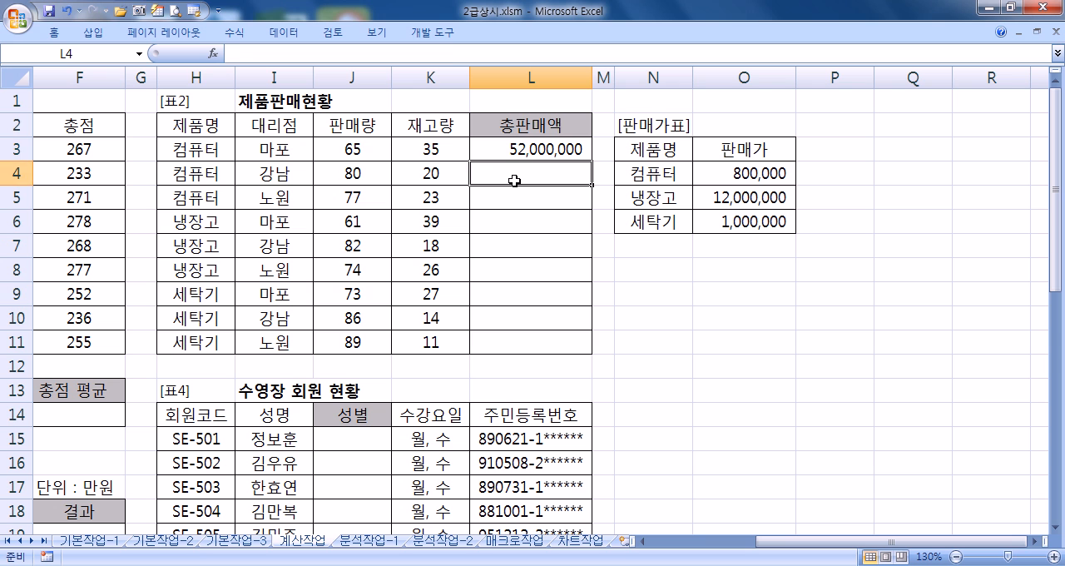
type("=")
left_click(368, 178)
type("*")
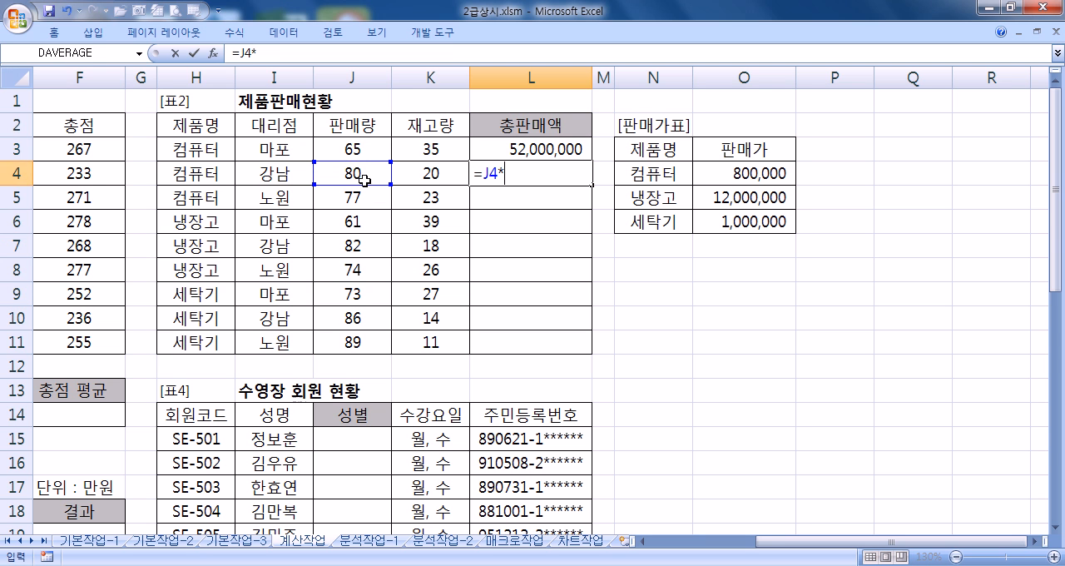
type("VL")
double_click(493, 197)
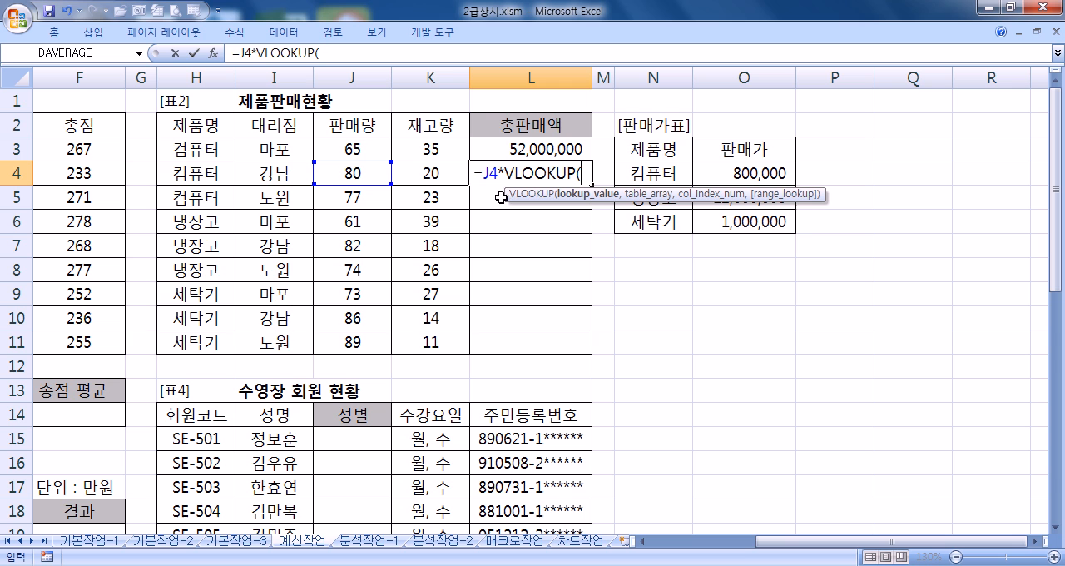
Step: Enter H4 as the lookup value and $N$4:$O$6 as the table array directly in the L4 formula
left_click(188, 173)
type(",")
left_click_drag(652, 173, 761, 220)
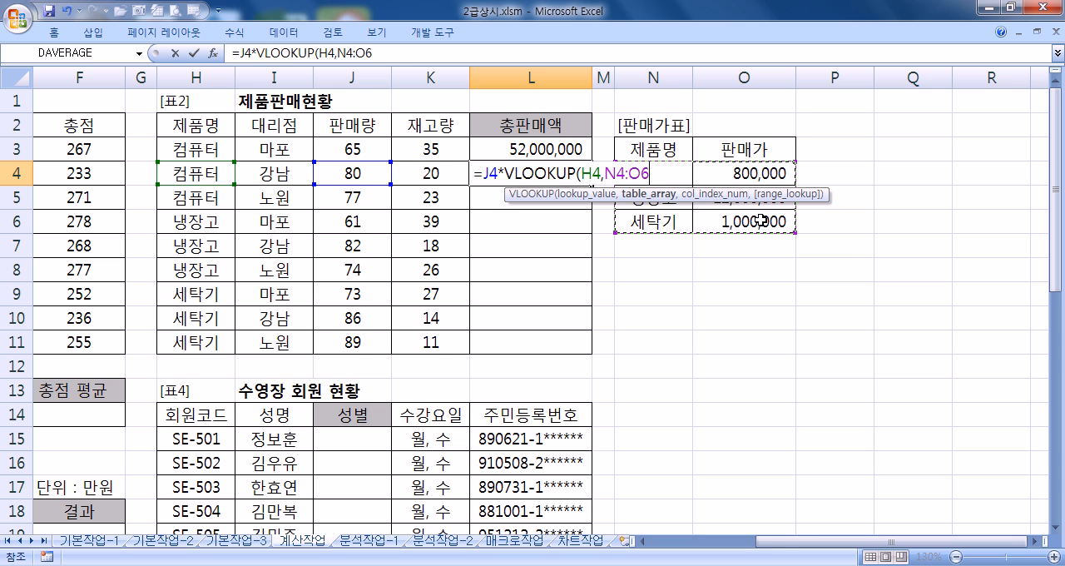
key("F4")
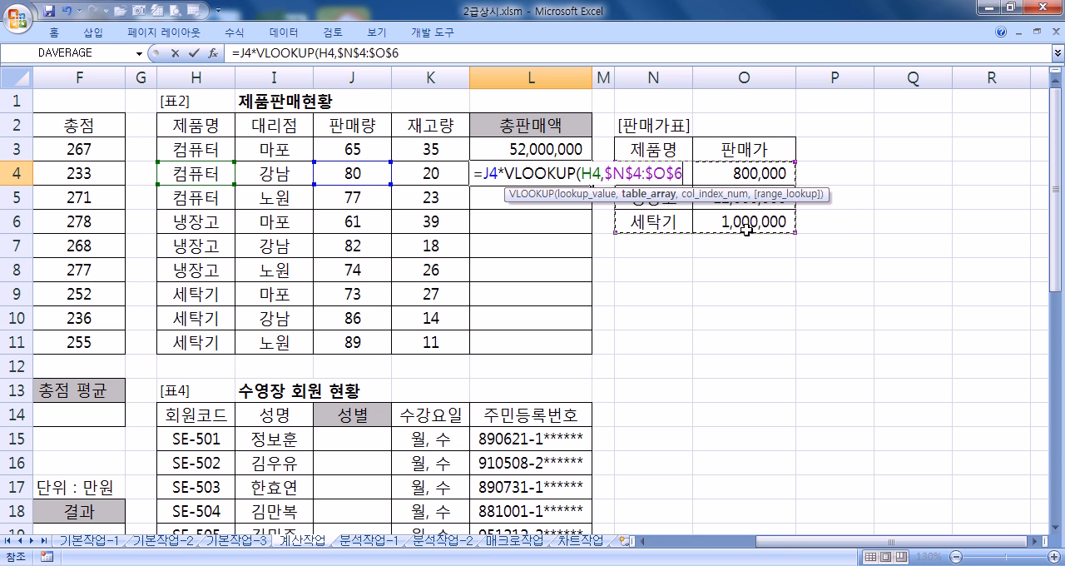
type(",")
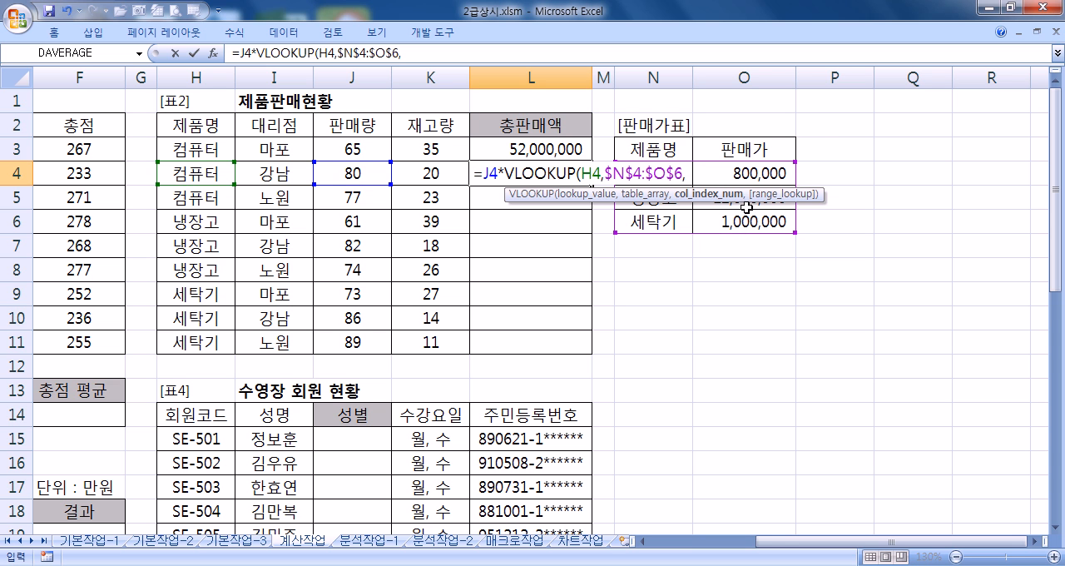
type("2,")
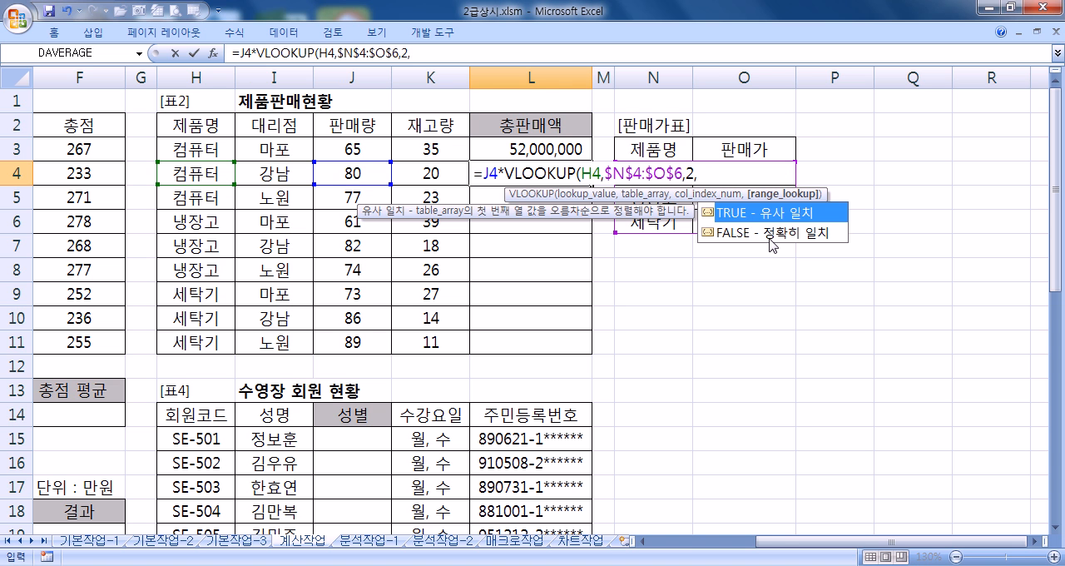
Step: Complete the L4 VLOOKUP formula with column number 2 and the exact-match option FALSE
left_click(776, 240)
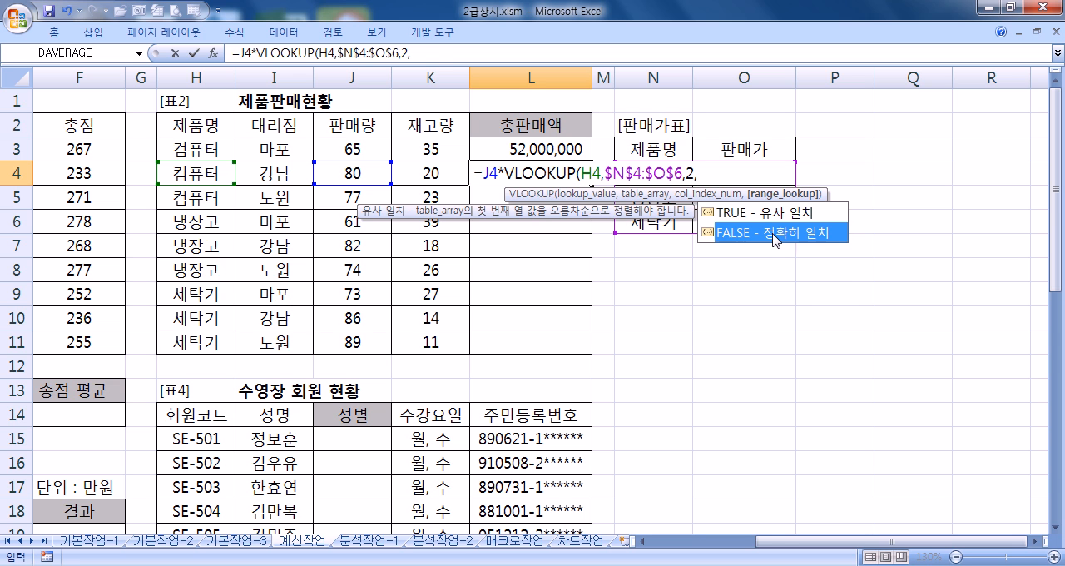
double_click(773, 235)
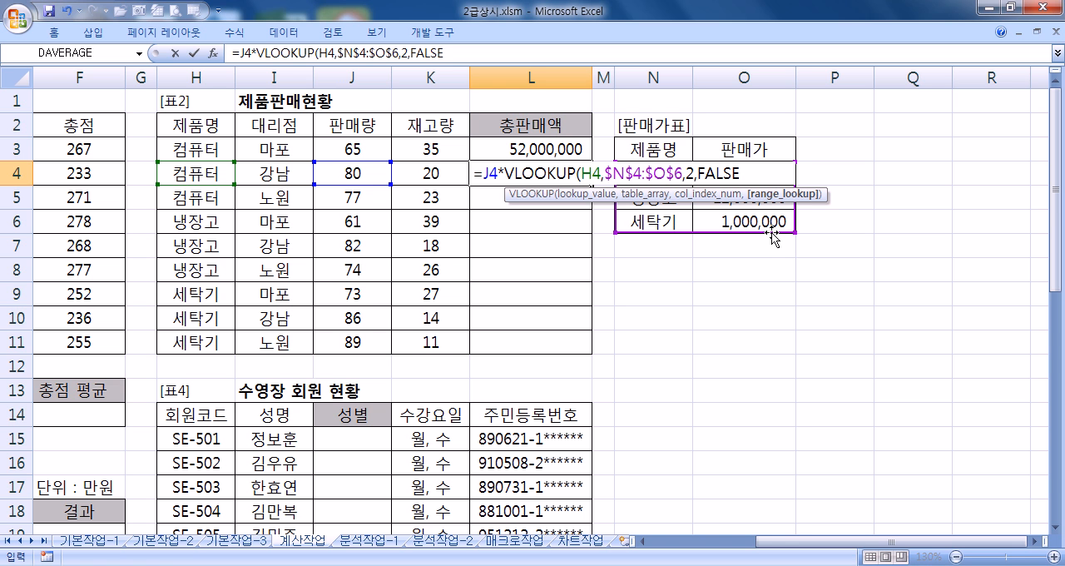
type(")")
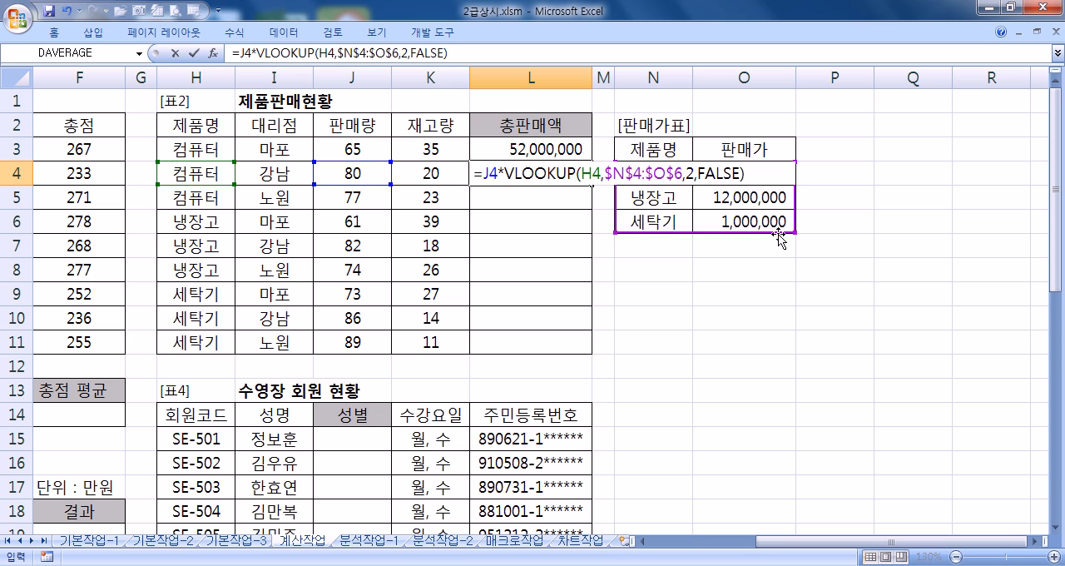
key("Return")
left_click(581, 174)
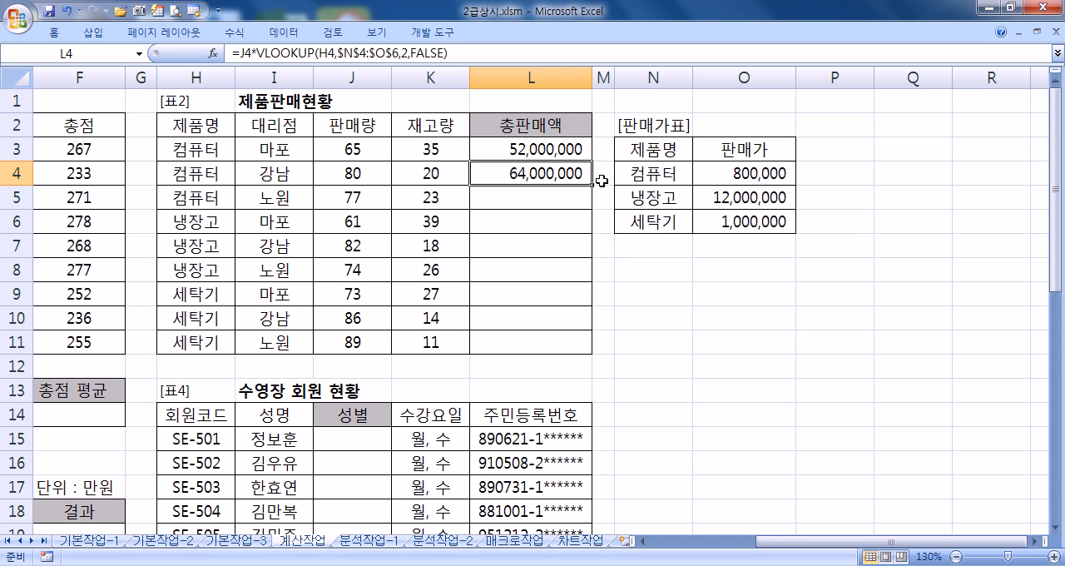
Step: Fill the L4 VLOOKUP formula down through L11 and reselect L3 to show its formula
double_click(592, 186)
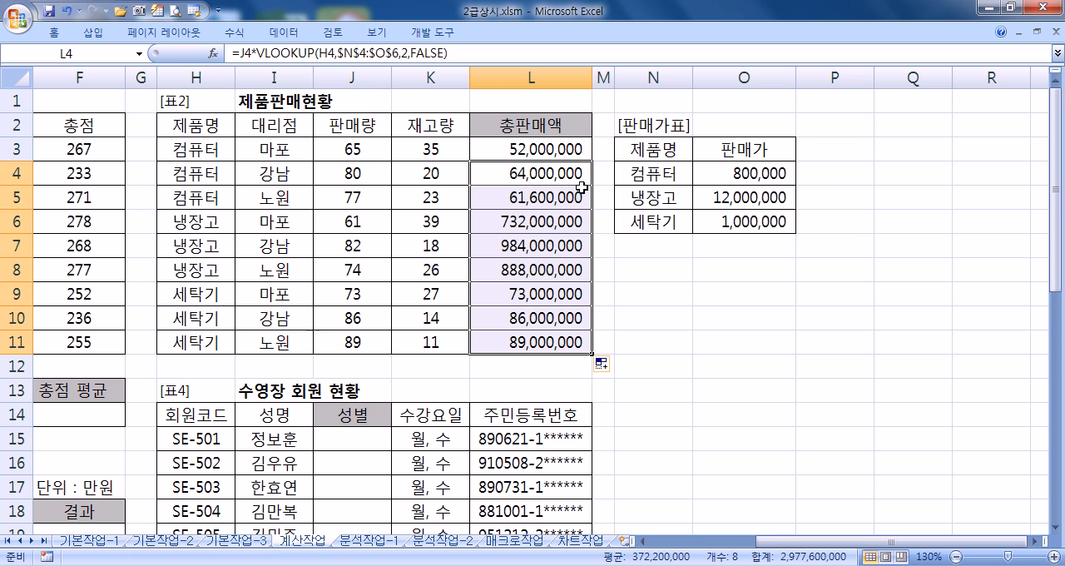
left_click(526, 155)
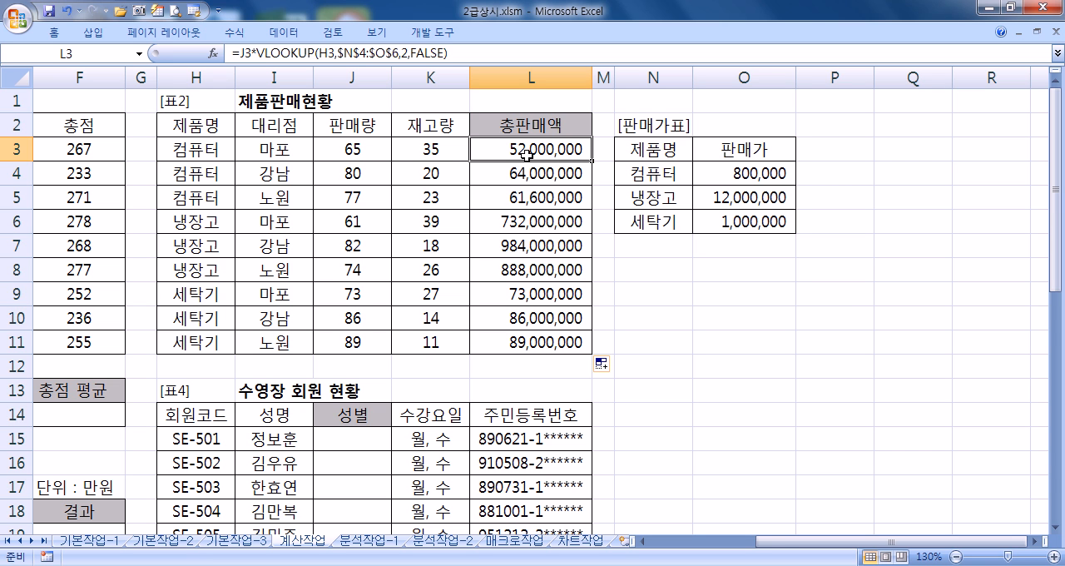
Step: Select F19, the first empty 결과 cell of 표3 (1/4분기 매출결과)
key("Home")
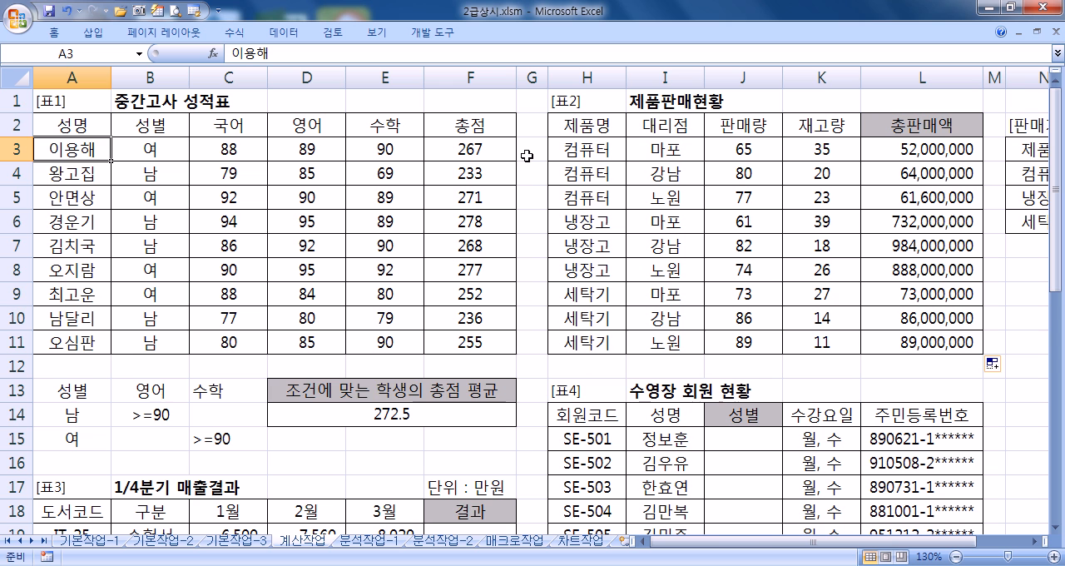
scroll(493, 202, "down", 5)
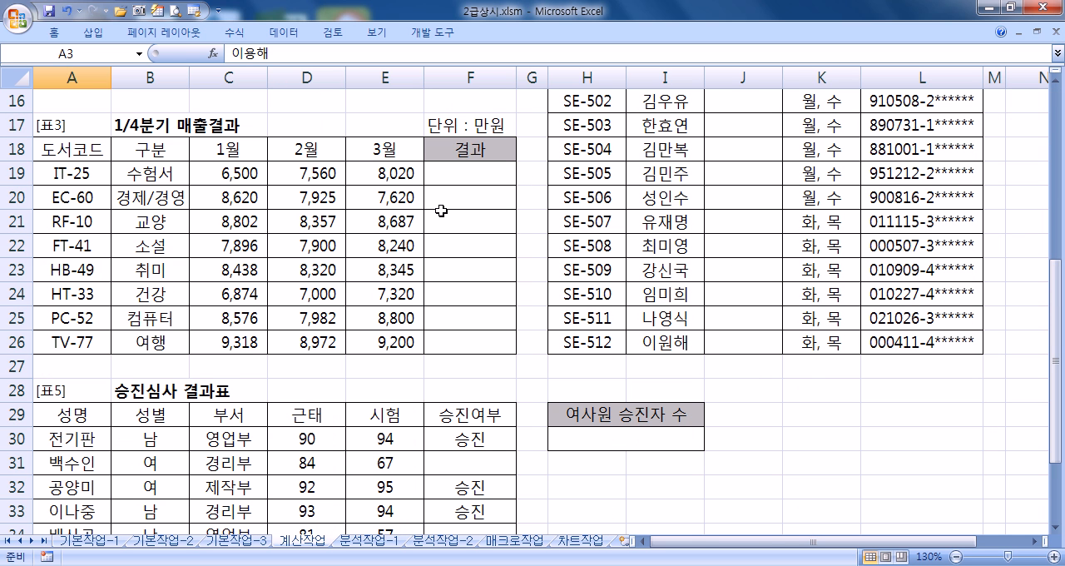
left_click(462, 179)
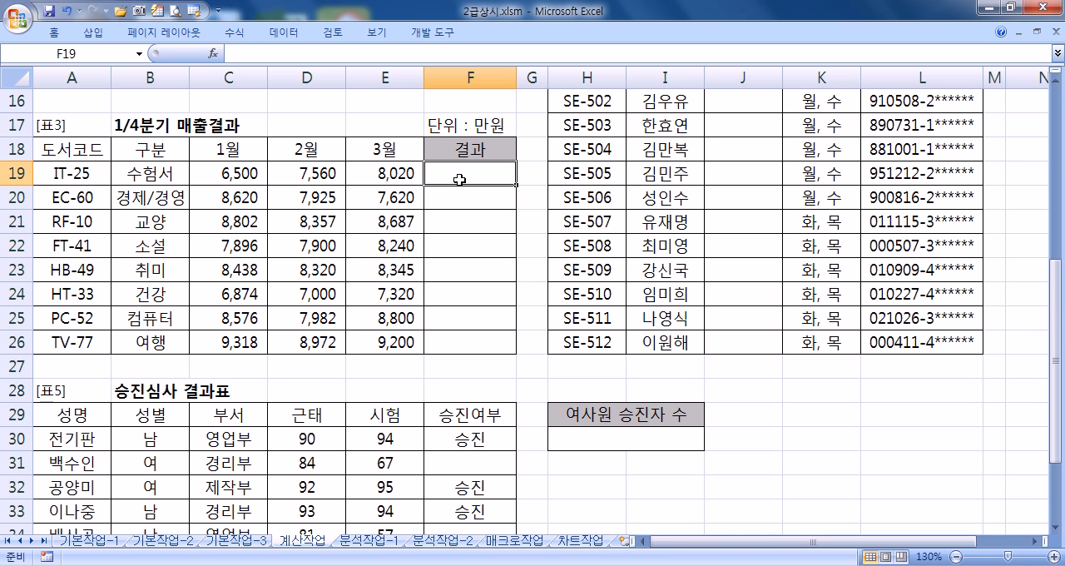
left_click(1056, 526)
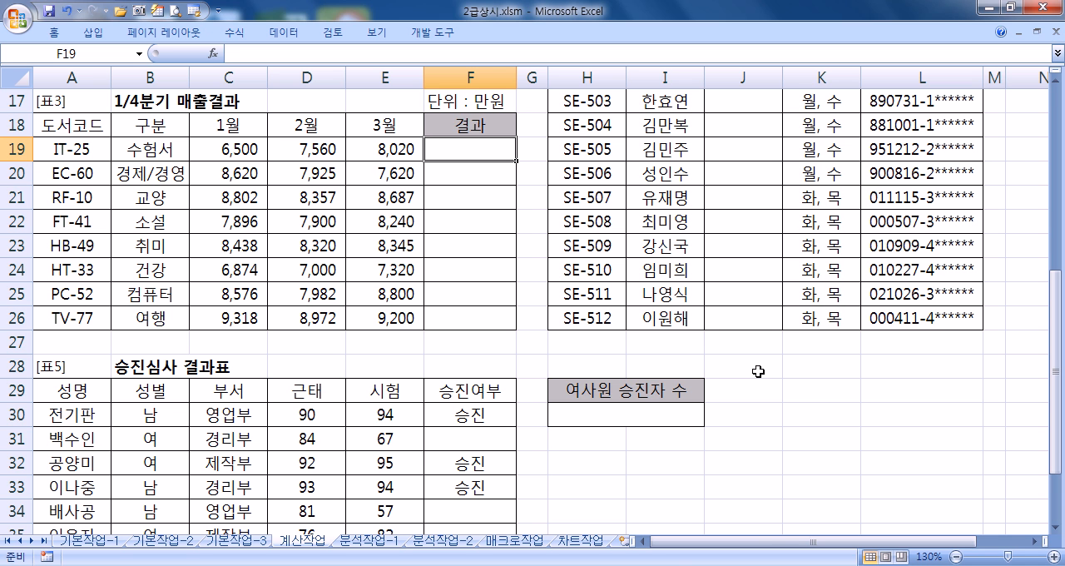
Step: Switch to Notepad, place its window beside 표3, and add blank lines below the existing AND formulas for a new note
left_click(549, 565)
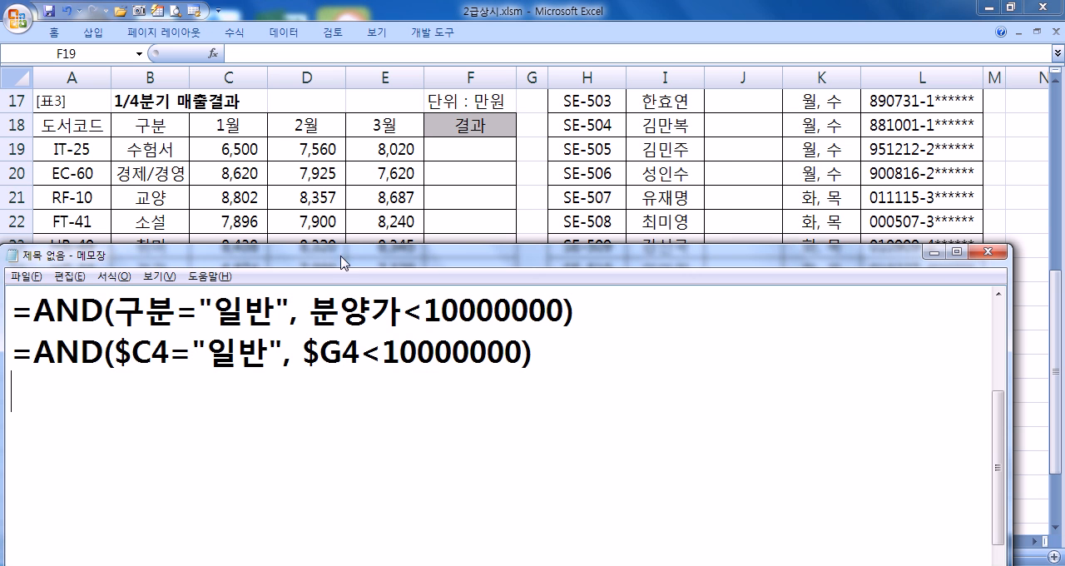
left_click_drag(246, 264, 1064, 6)
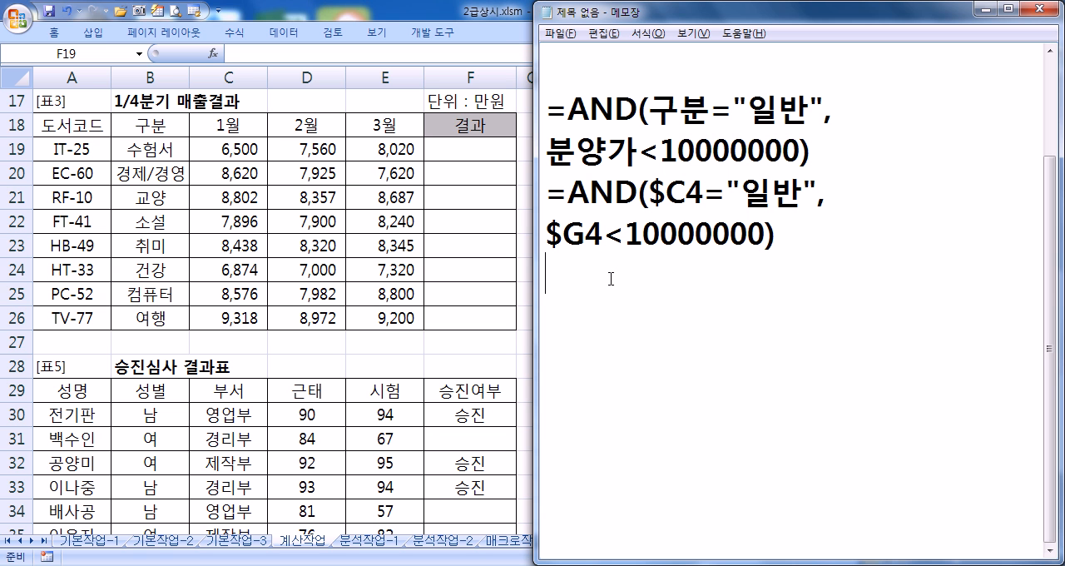
key("Return")
key("Return")
key("Return")
key("Return")
key("Return")
key("Return")
key("Return")
key("Return")
key("Return")
key("Return")
key("Return")
left_click(587, 102)
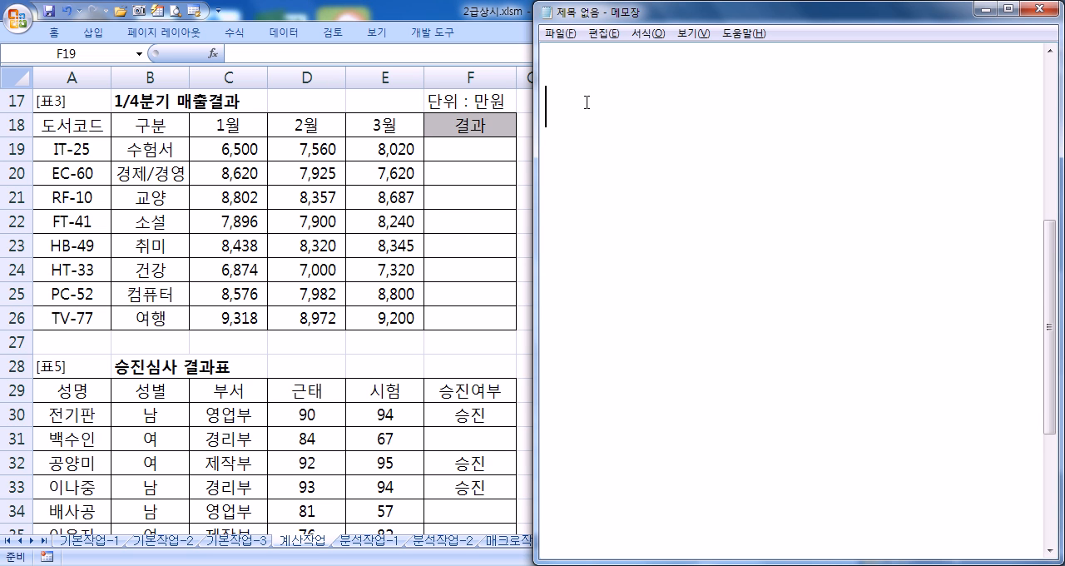
Step: Write the condition note "월별 금액이 월별 평균값 이상" in Notepad
type("DNJ")
key("BackSpace")
key("BackSpace")
key("BackSpace")
type("월별")
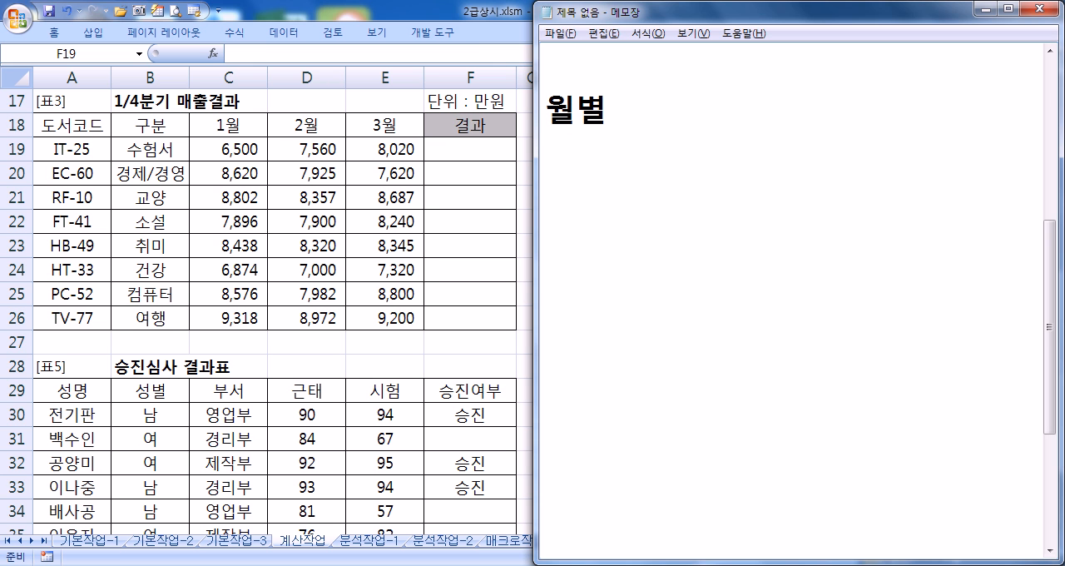
type("금액이 ㅇ")
type("월별 평")
type("균값 잇")
type("상")
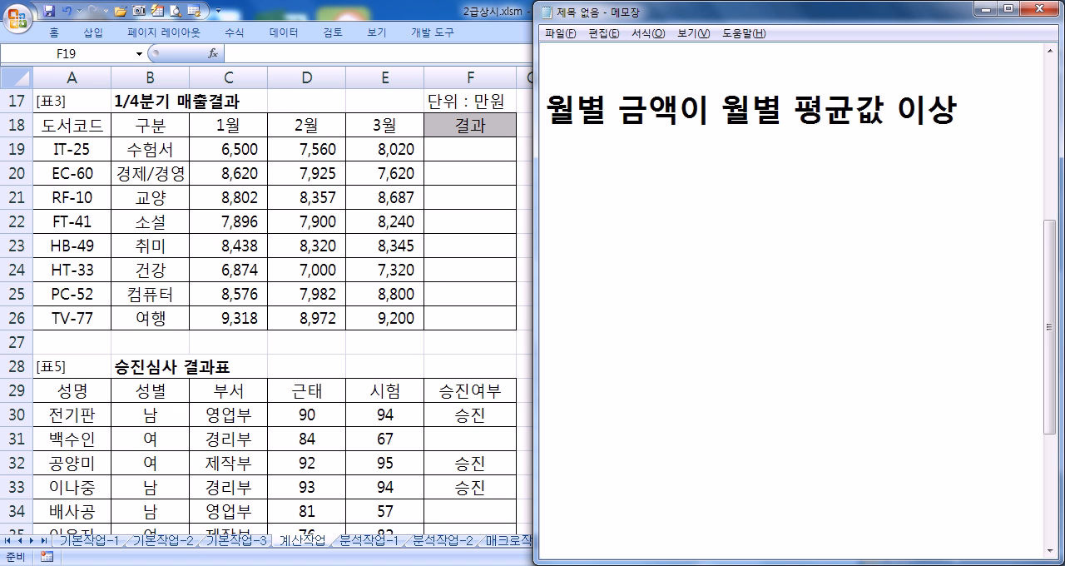
Step: Insert "각" before both occurrences of 월별 in the note and start a new line below it
key("Home")
type("ㄱ각")
key("End")
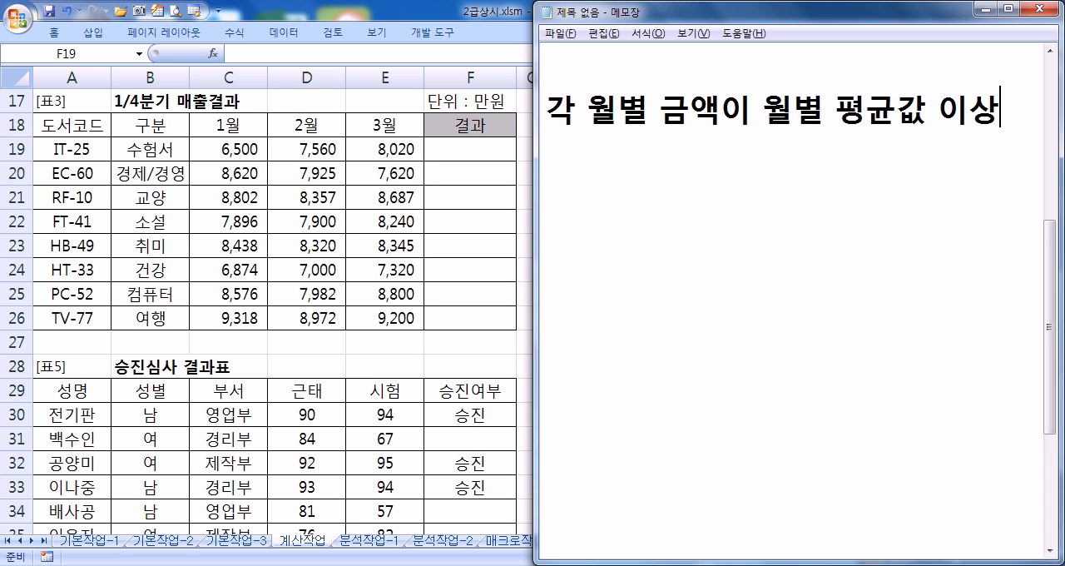
key("Left")
key("Left")
key("Left")
key("Left")
key("Left")
key("Left")
key("Left")
key("Left")
key("Left")
type("각")
key("End")
key("Down")
key("Return")
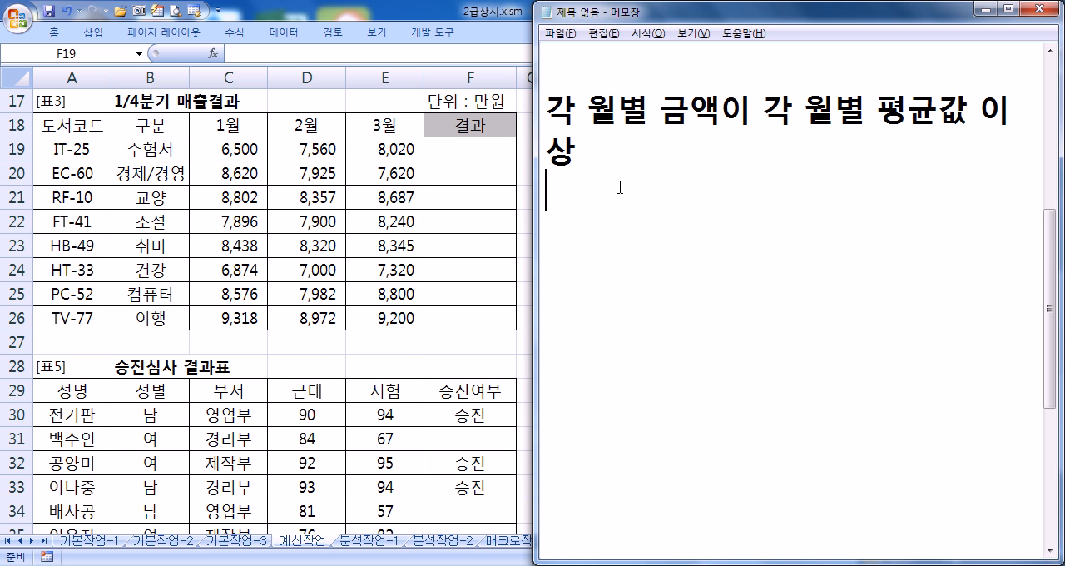
Step: Begin the formula outline below the note with =IF(AND(조건1,조건2,조건3
type("=IF(ㅁ")
key("BackSpace")
type("A")
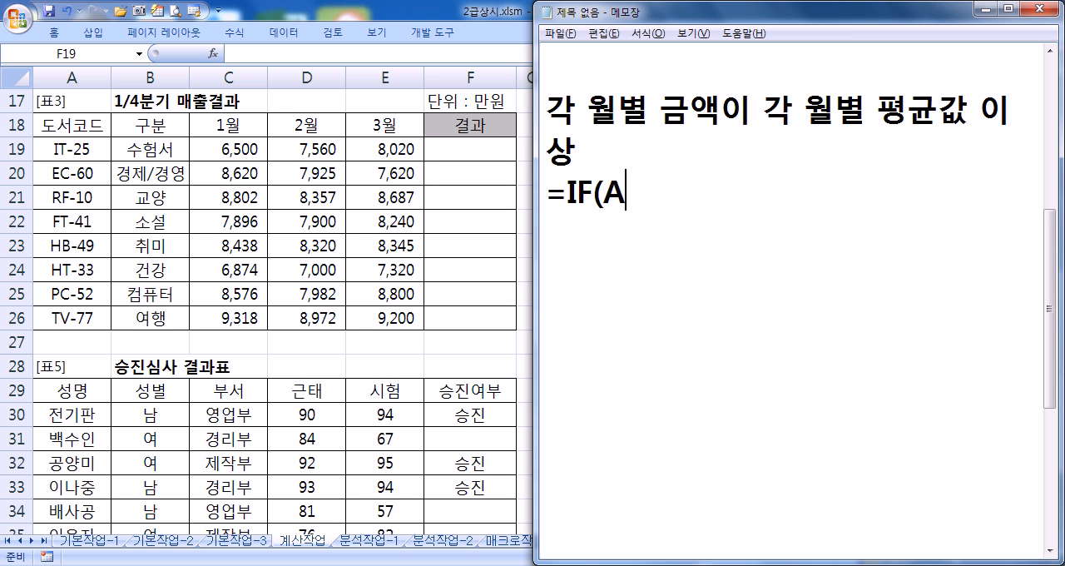
type("ND(WH")
key("BackSpace")
key("BackSpace")
key("Hangul")
type("조건1,조")
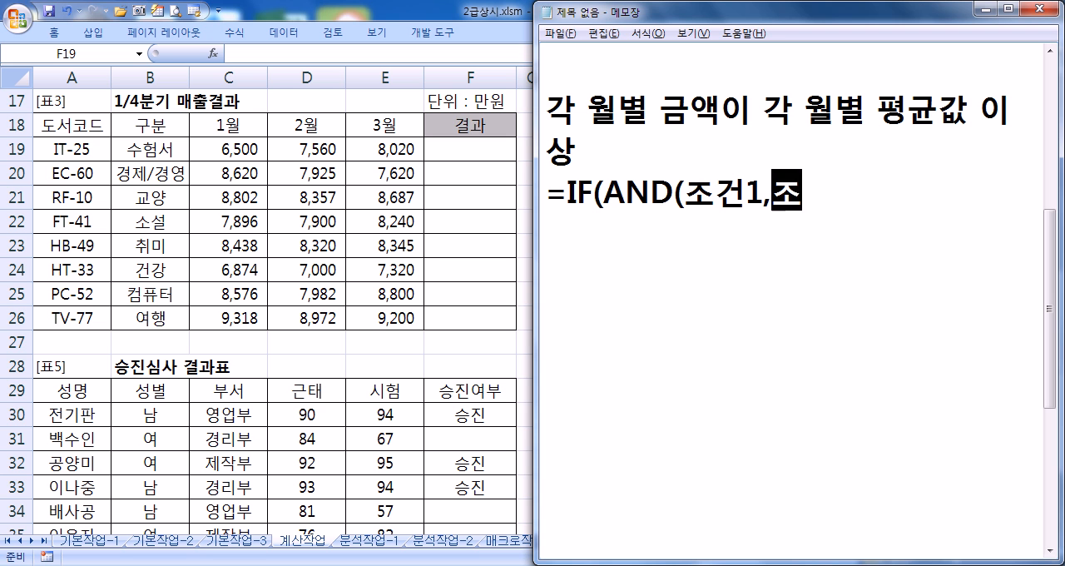
type("건2,조건3")
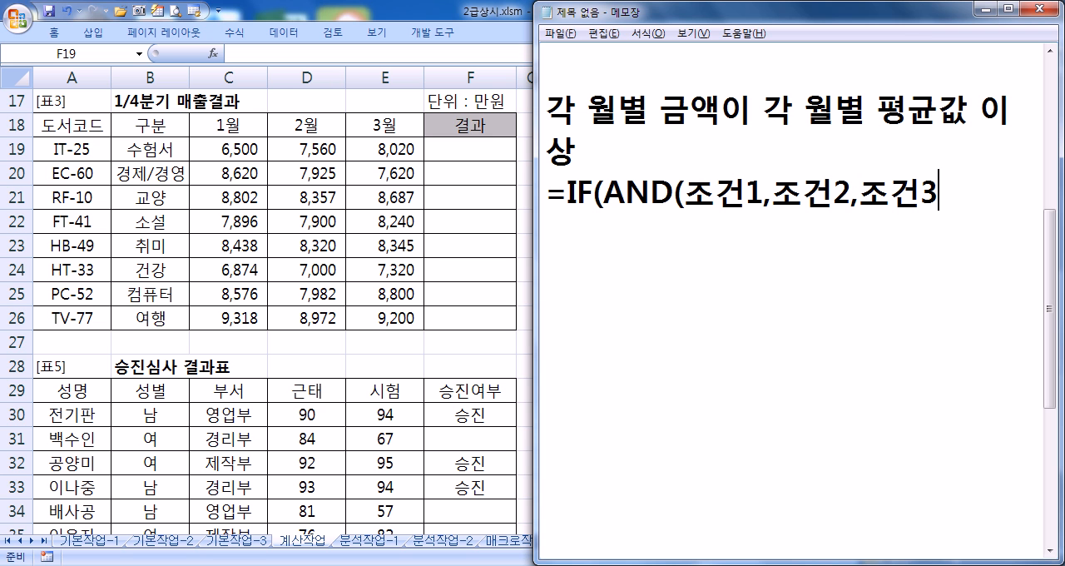
type(")=")
type("\"GYWK")
Step: Complete the formula outline by closing the AND part and adding ="효자도서","")
key("BackSpace")
key("BackSpace")
key("BackSpace")
key("BackSpace")
type("GY")
key("BackSpace")
key("BackSpace")
key("BackSpace")
type("효자")
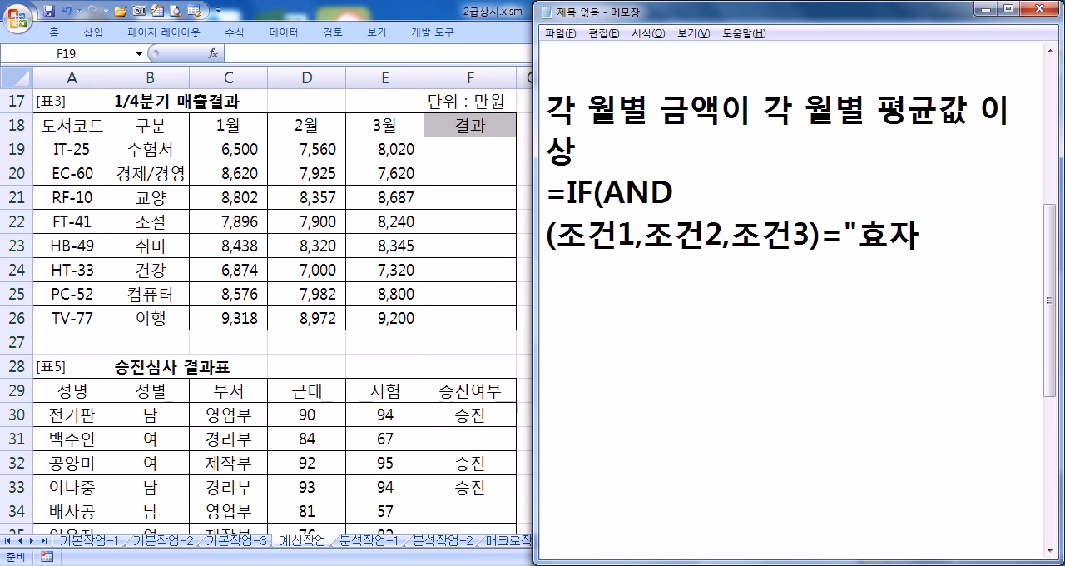
type("도서\",\"\")")
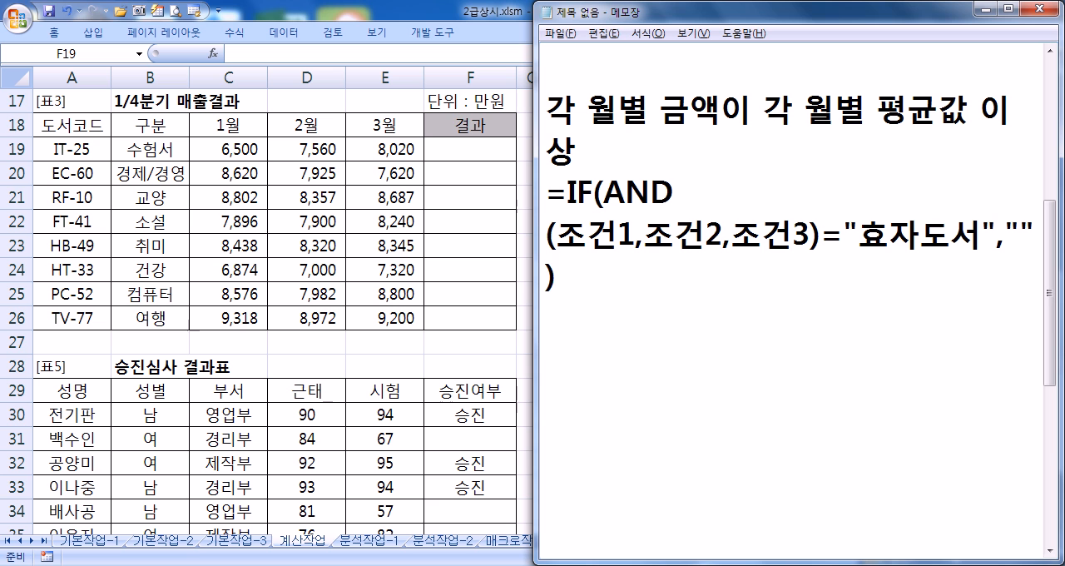
Step: Widen the Notepad window to review the monthly-average note with its 조건1, 조건2 and 조건3 conditions, and return to Excel
left_click_drag(534, 210, 391, 217)
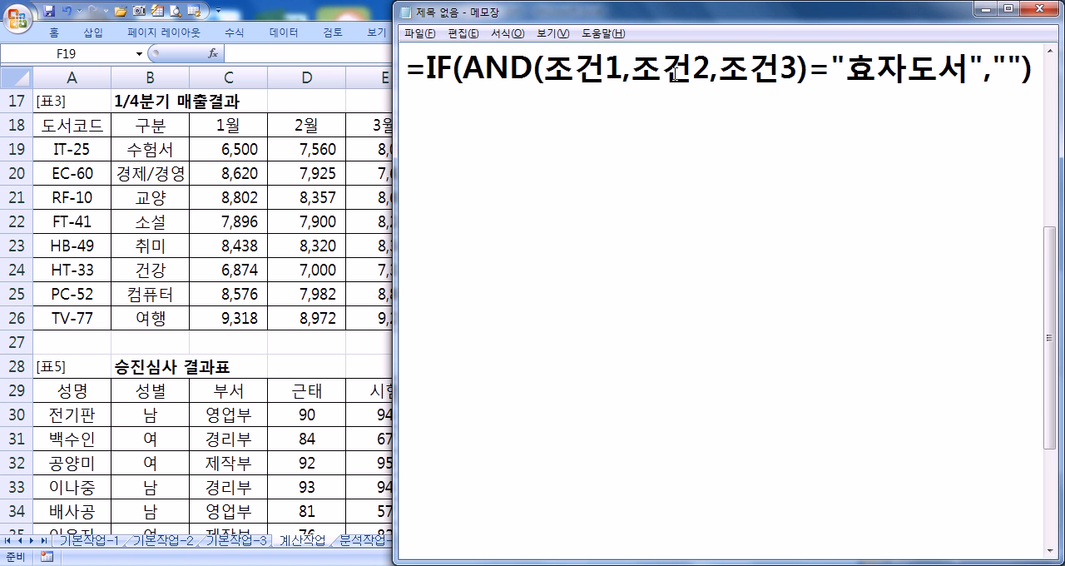
key("Return")
left_click_drag(421, 70, 606, 70)
scroll(614, 116, "up", 2)
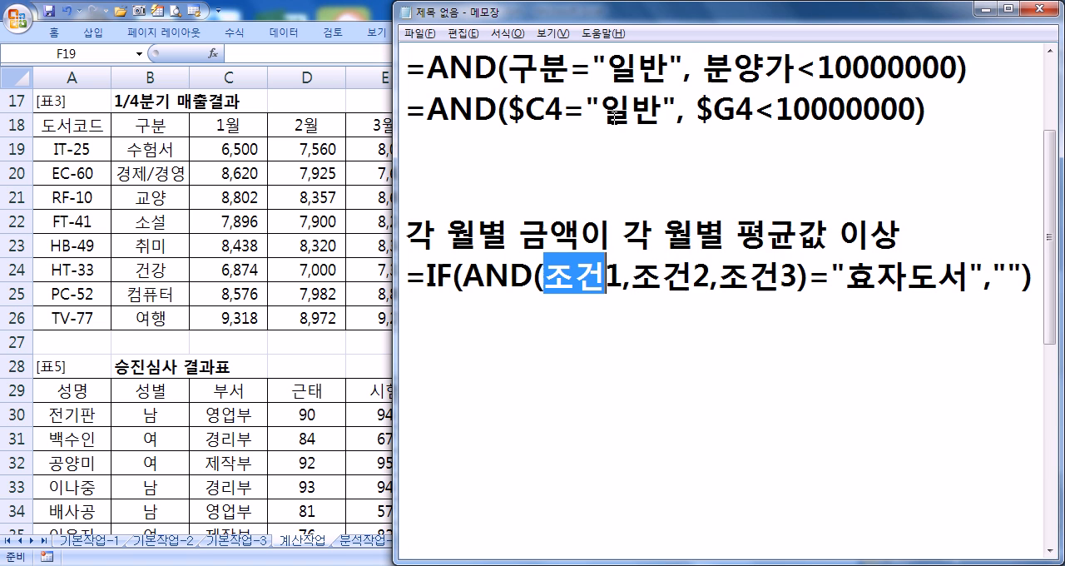
left_click(547, 233)
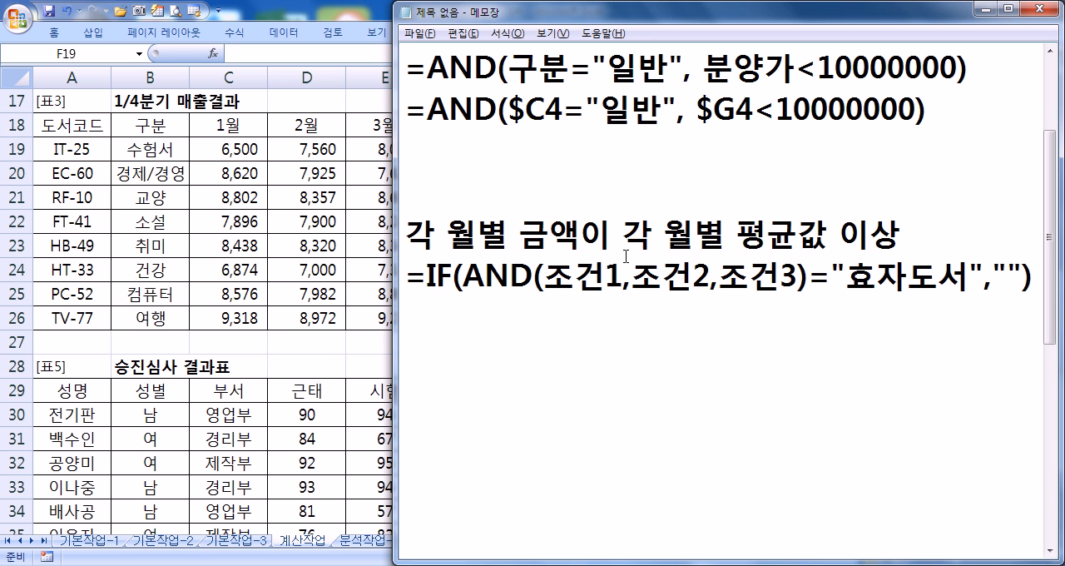
left_click_drag(1054, 322, 1056, 377)
left_click_drag(544, 152, 795, 153)
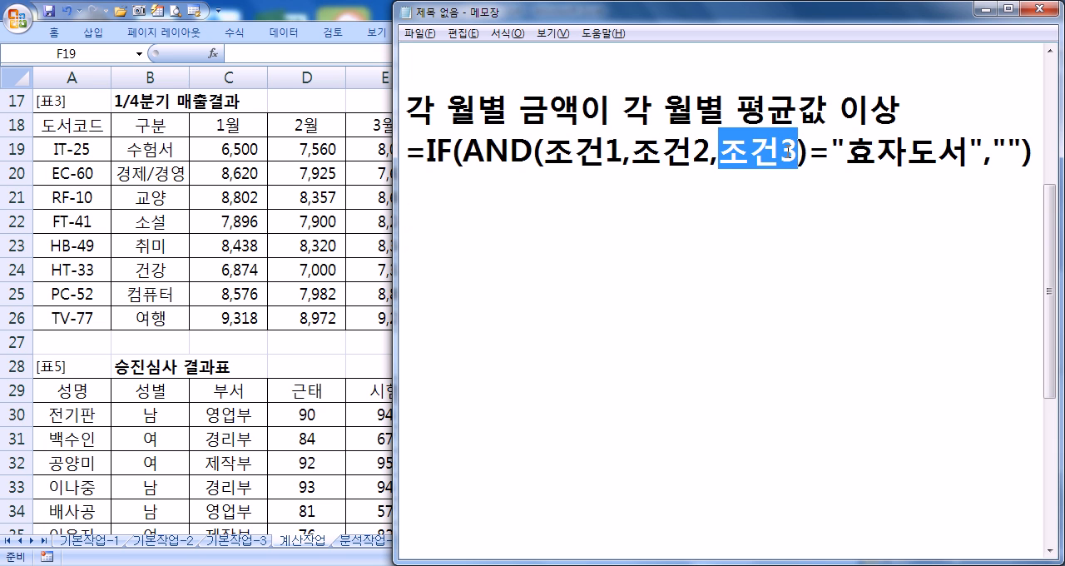
left_click(530, 200)
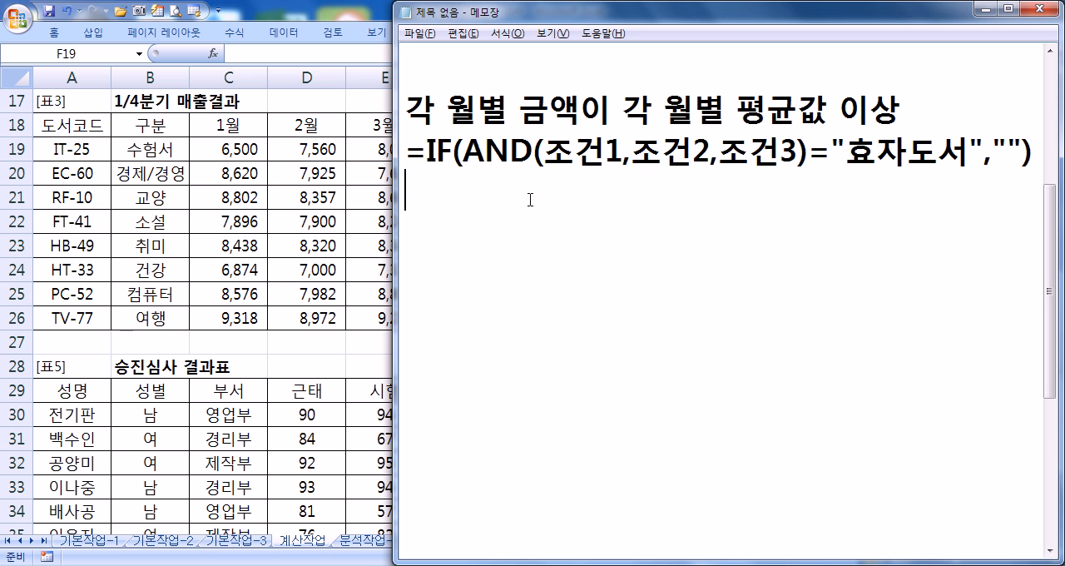
key("alt+Tab")
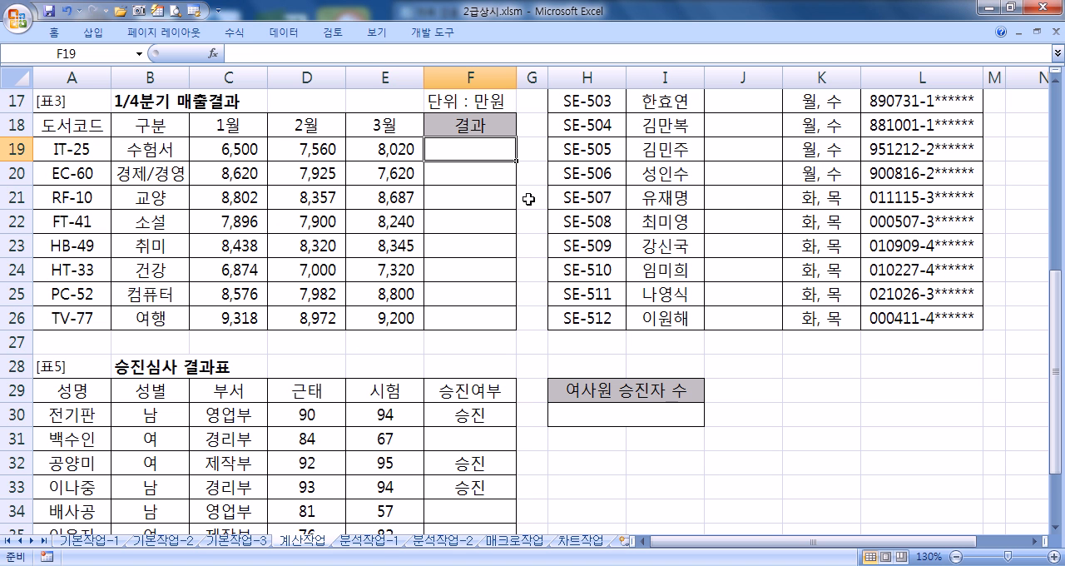
type("=")
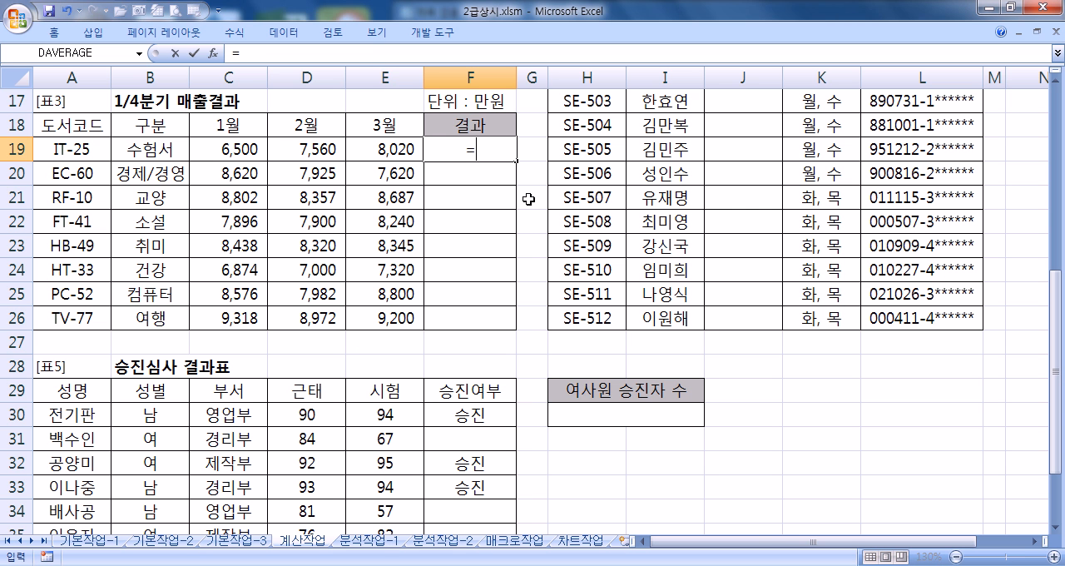
type("IF")
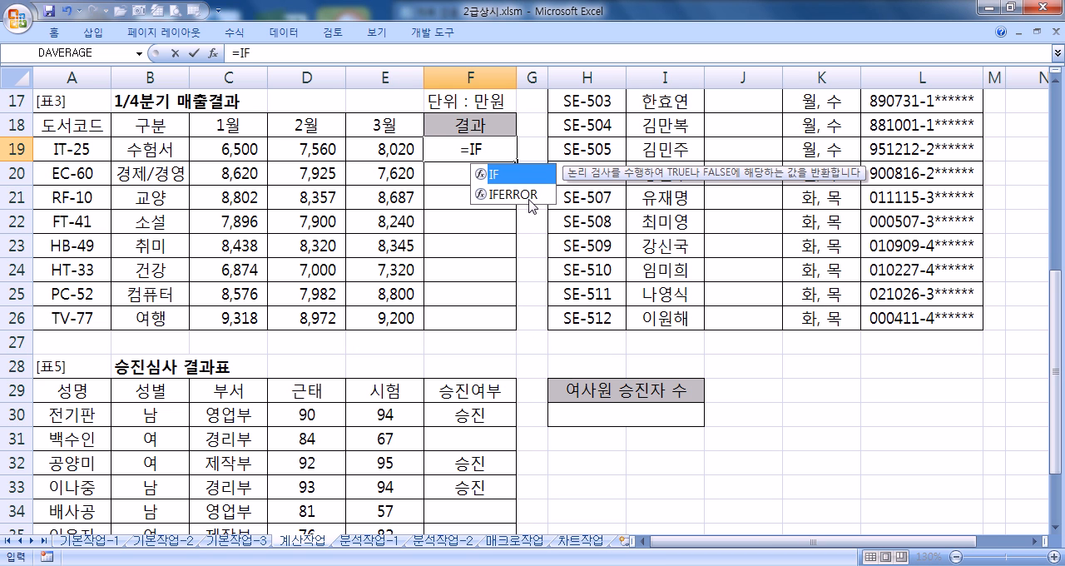
left_click(214, 53)
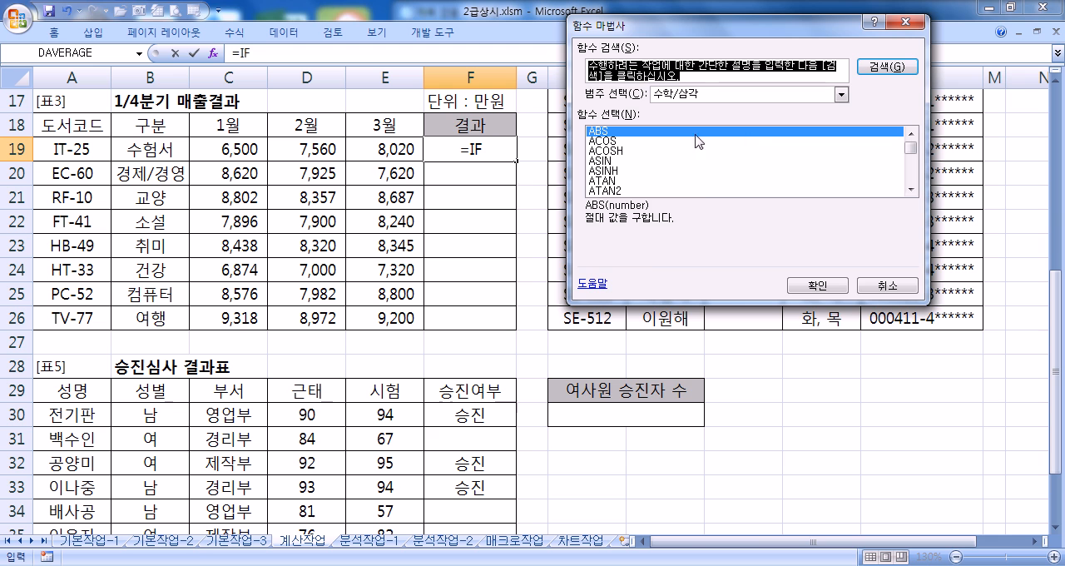
key("Escape")
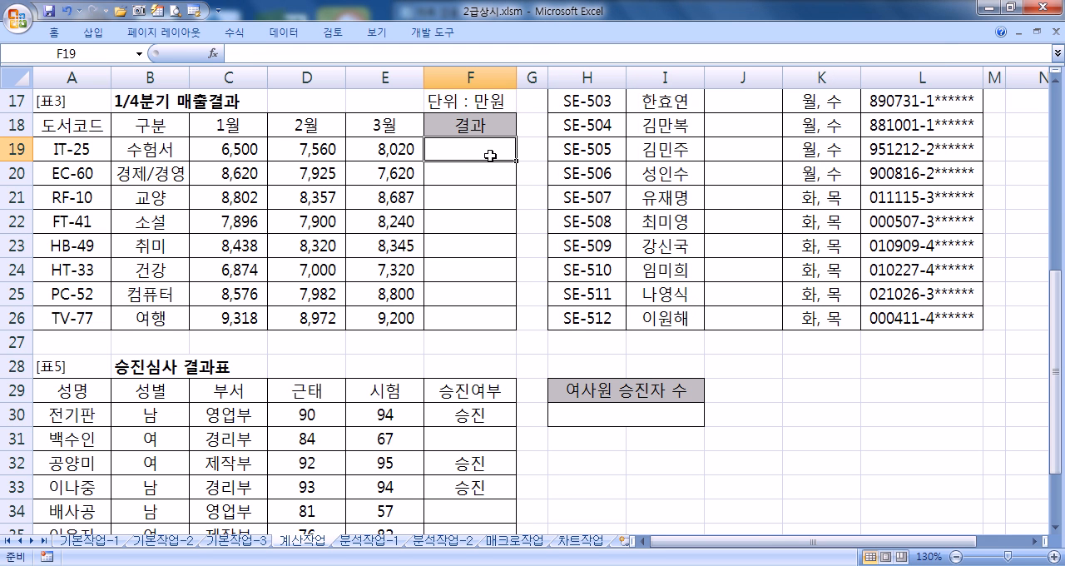
Step: Start an IF formula in F19 and open its function arguments, placed clear of 표3
type("=IF")
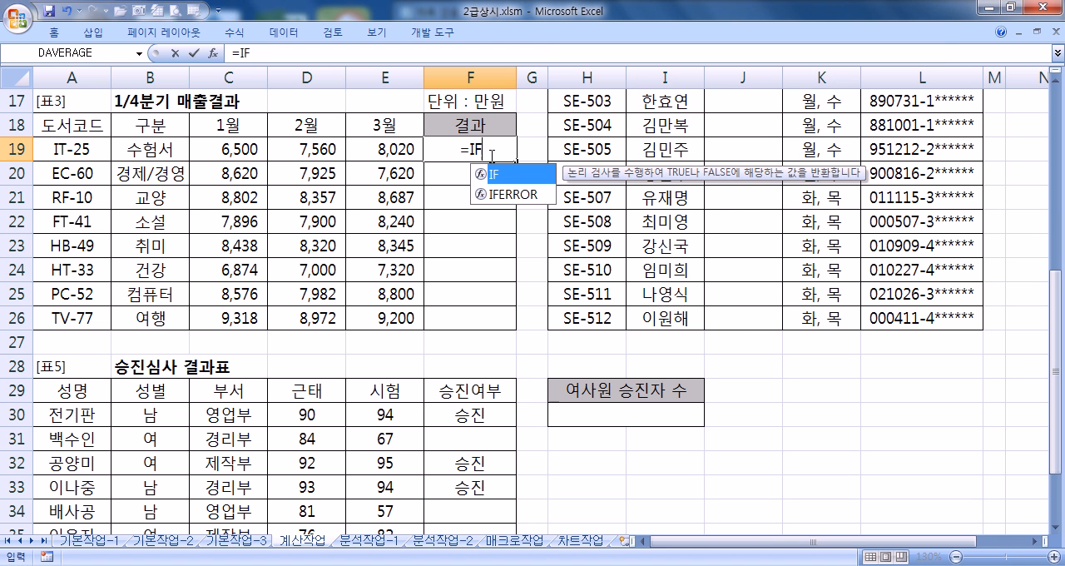
type("(")
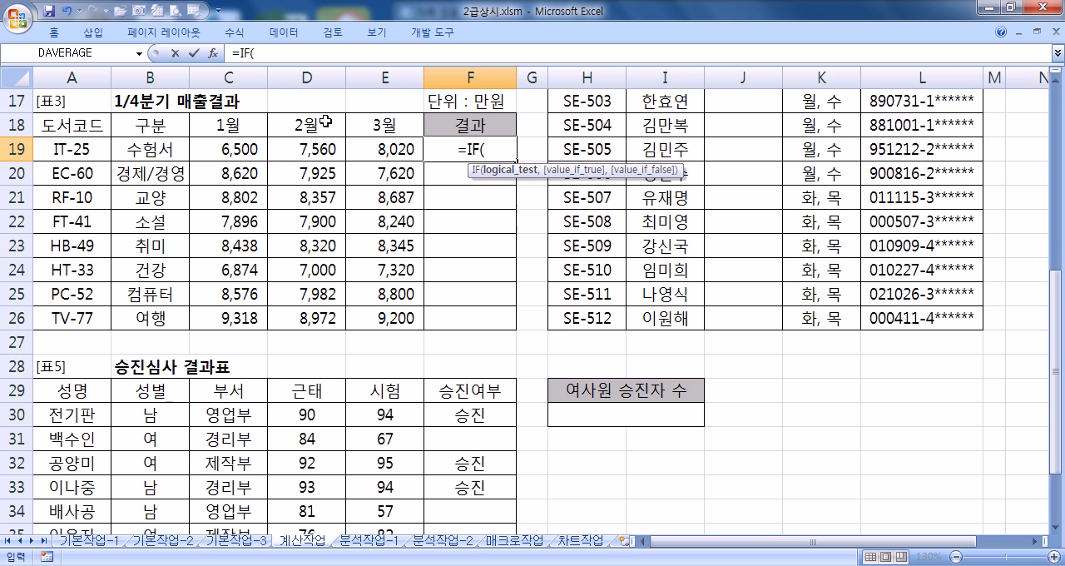
left_click(215, 55)
left_click_drag(299, 63, 837, 97)
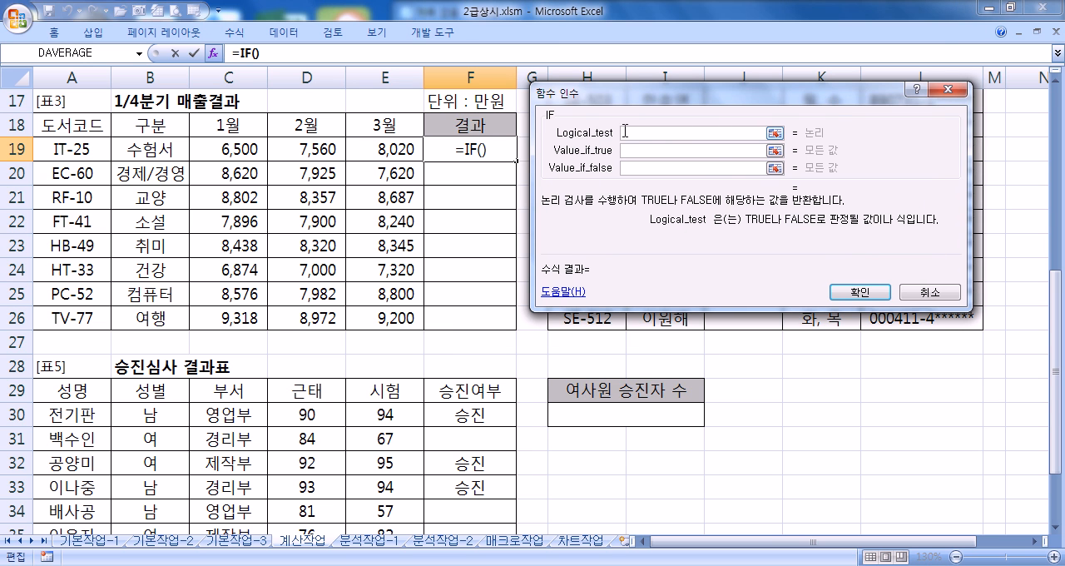
Step: Review the AND(조건1,조건2,조건3) part of the Notepad outline and return to the IF arguments in Excel
left_click(581, 565)
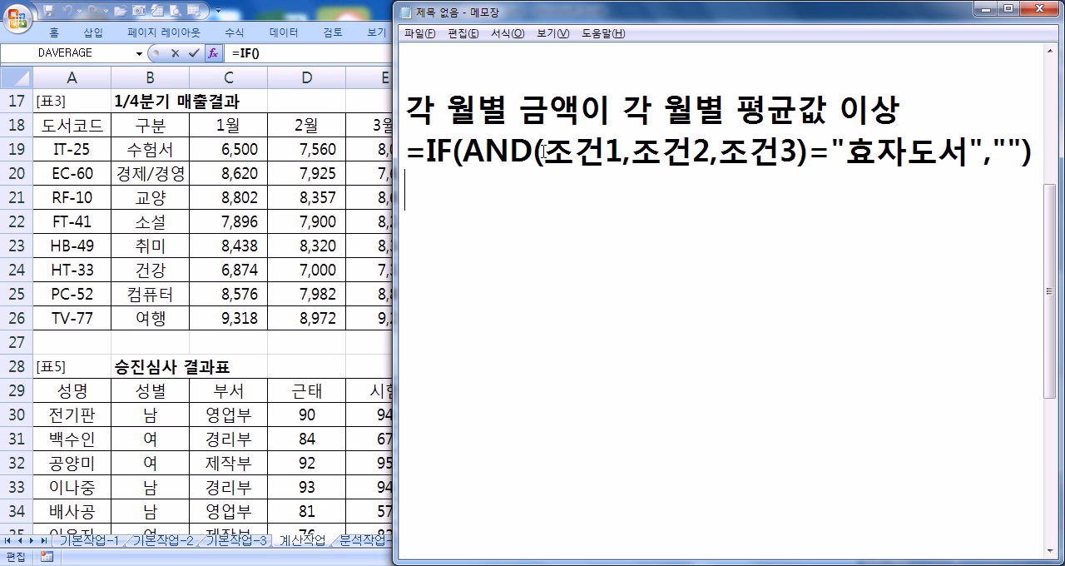
left_click_drag(474, 146, 817, 150)
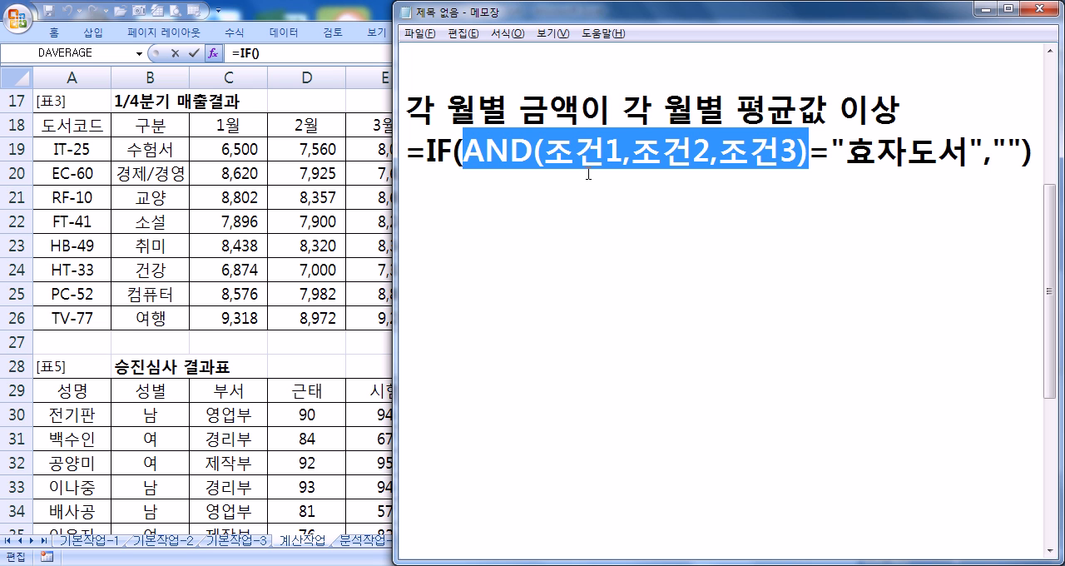
key("alt+Tab")
Step: Set the IF function's Value_if_true to "효자도서" and its Value_if_false to an empty string ("")
left_click(644, 153)
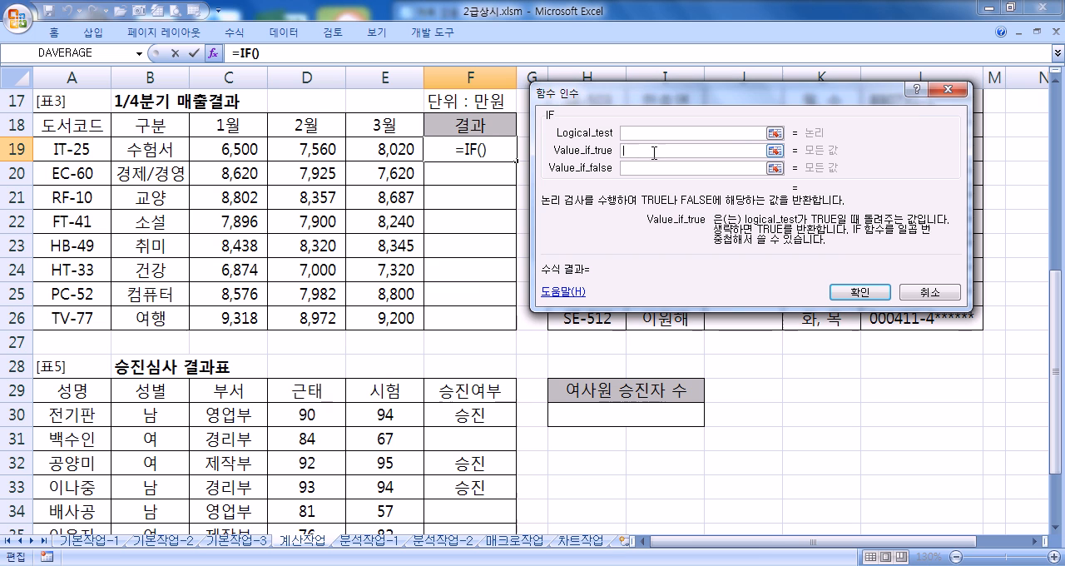
type("GYWKEH")
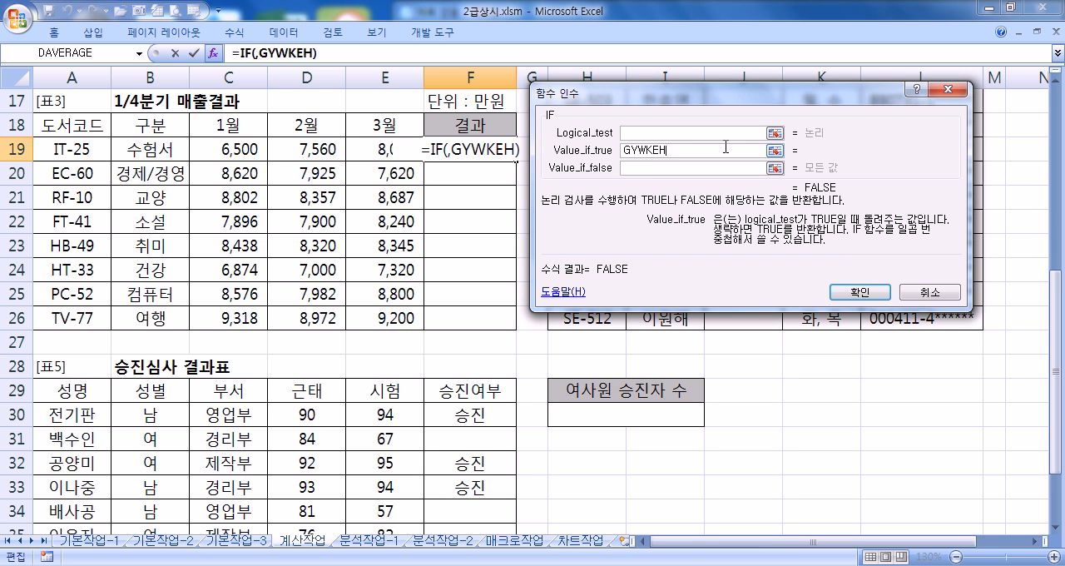
key("shift+Home")
key("Hangul")
type("효자도서")
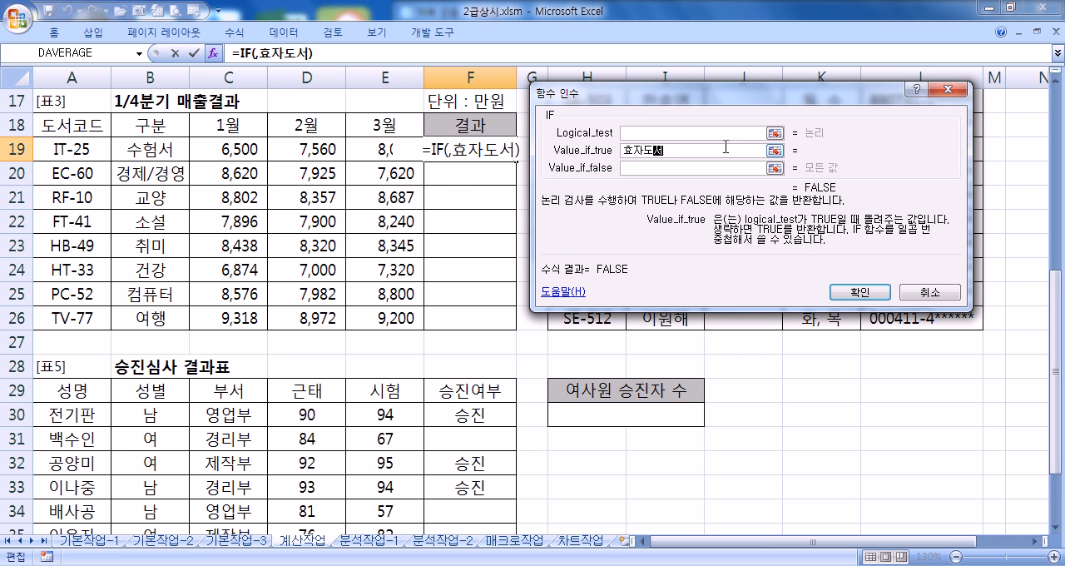
key("Tab")
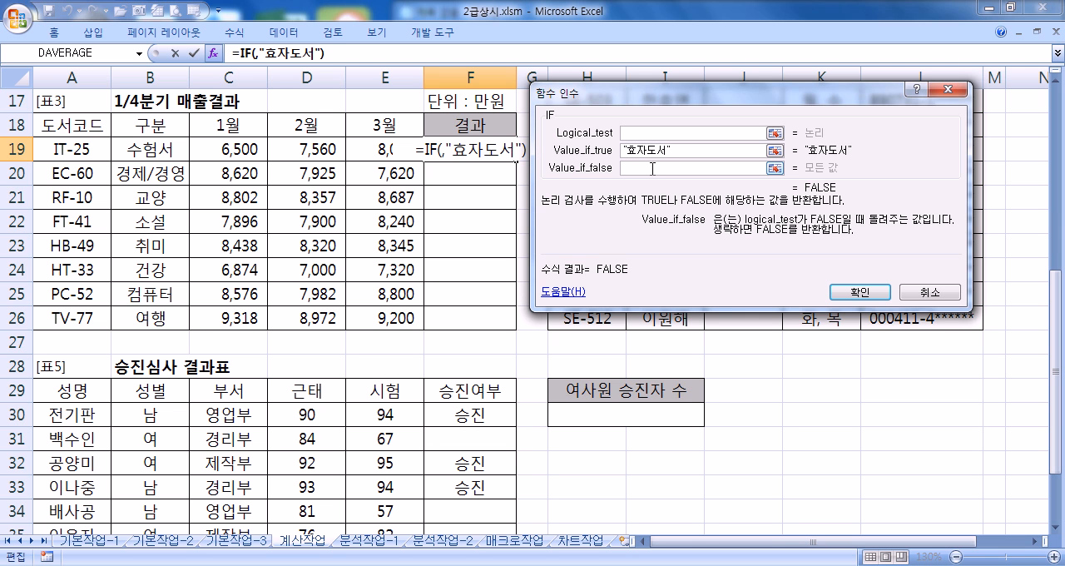
type("\"")
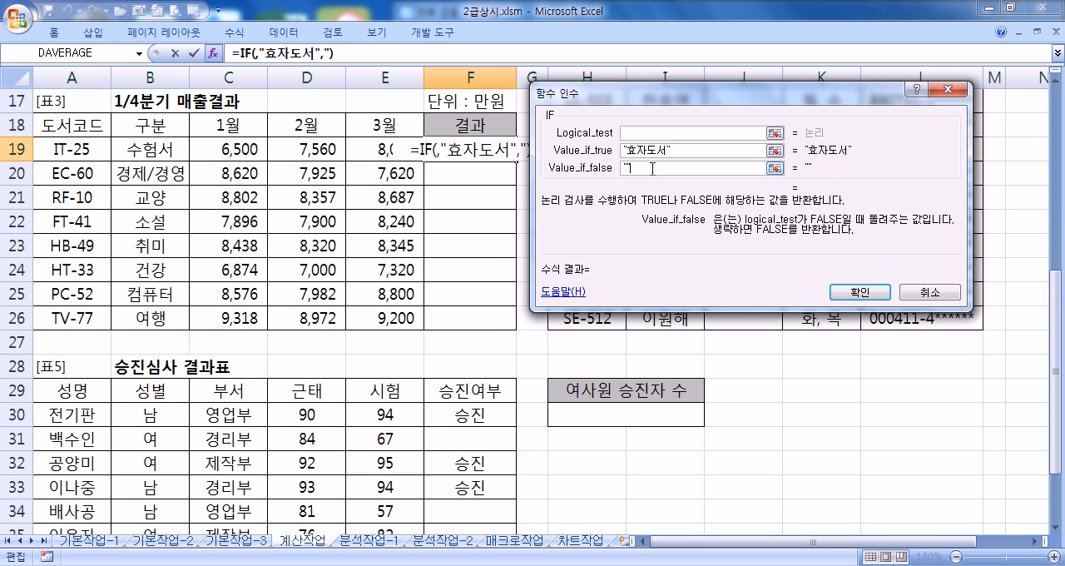
type("\"")
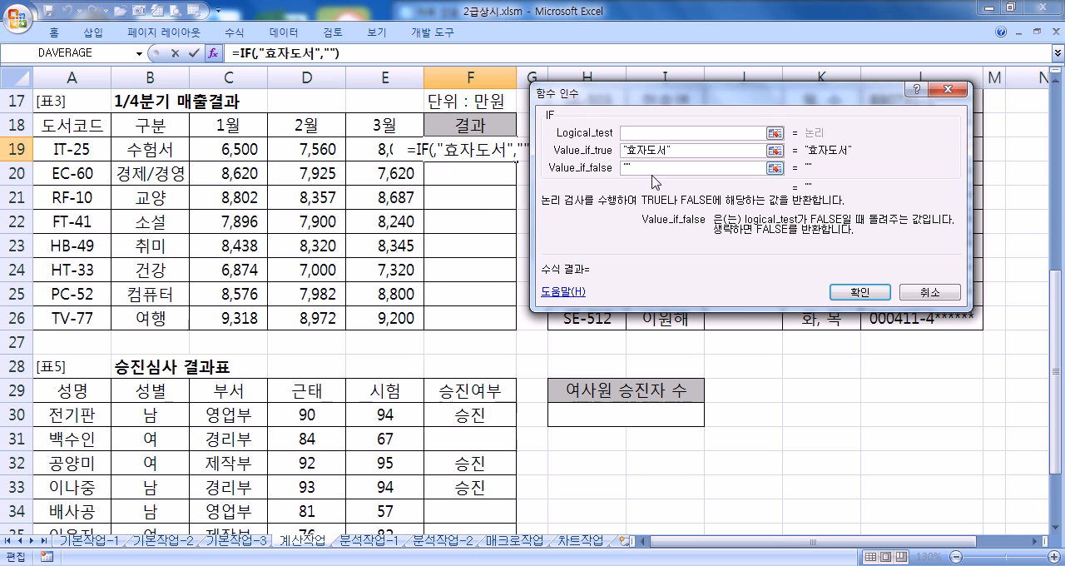
Step: Go over the three conditions inside AND in the Notepad outline and return to the IF function's Logical_test in Excel
left_click(663, 131)
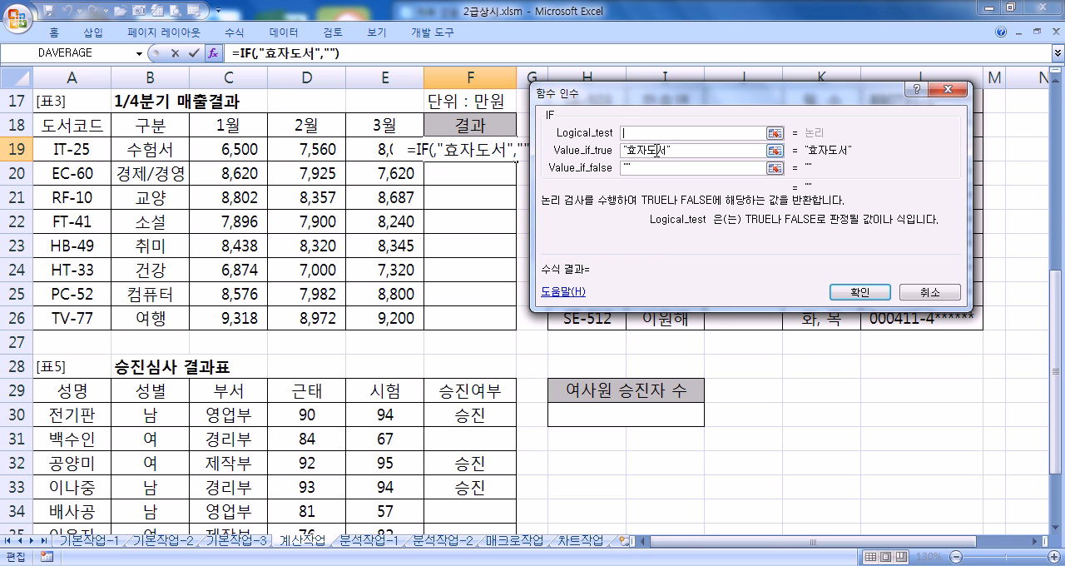
left_click(633, 565)
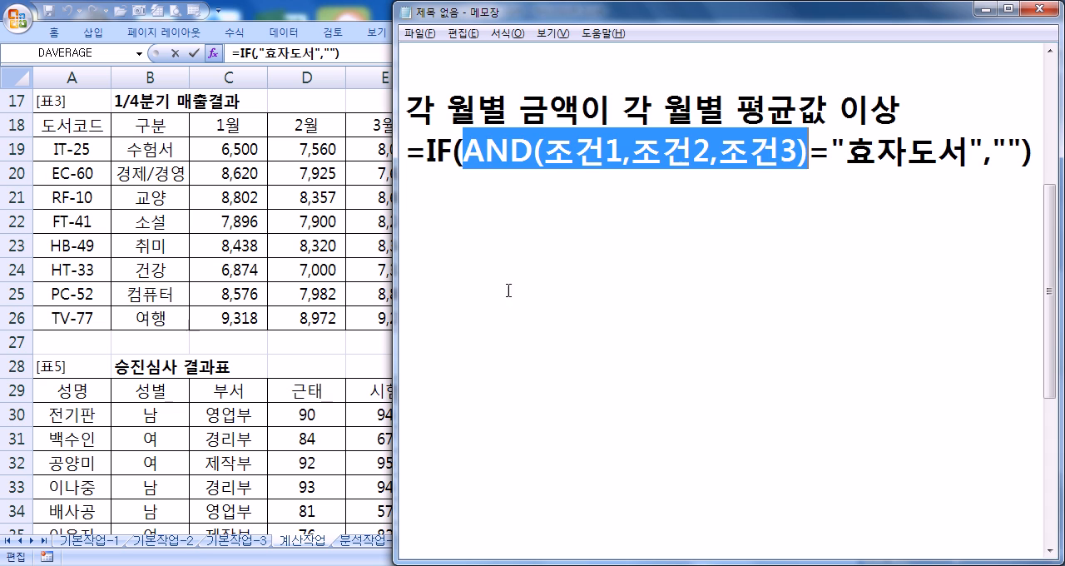
left_click_drag(463, 153, 781, 151)
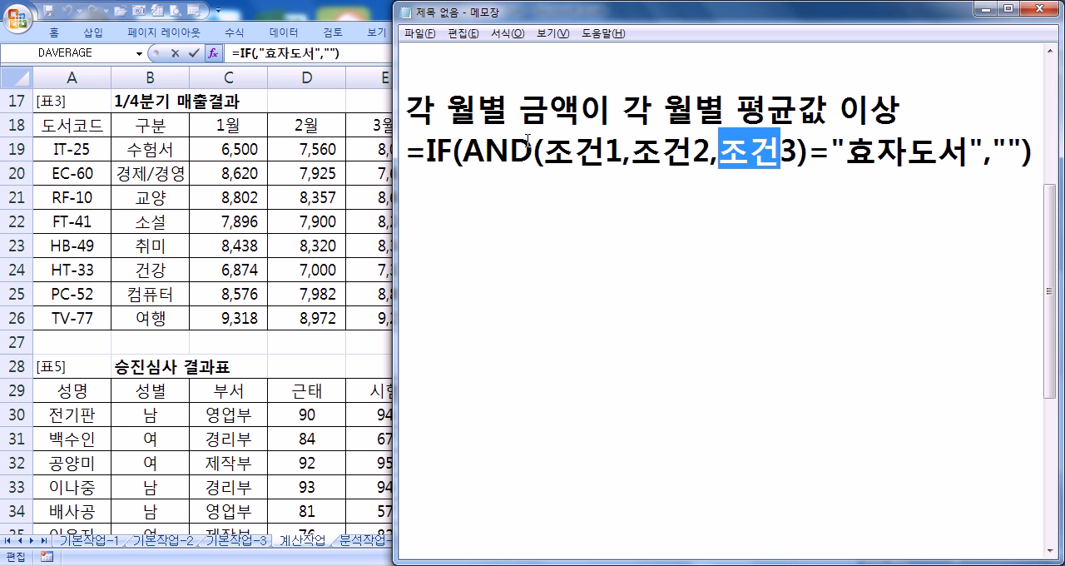
left_click(488, 141)
left_click(383, 171)
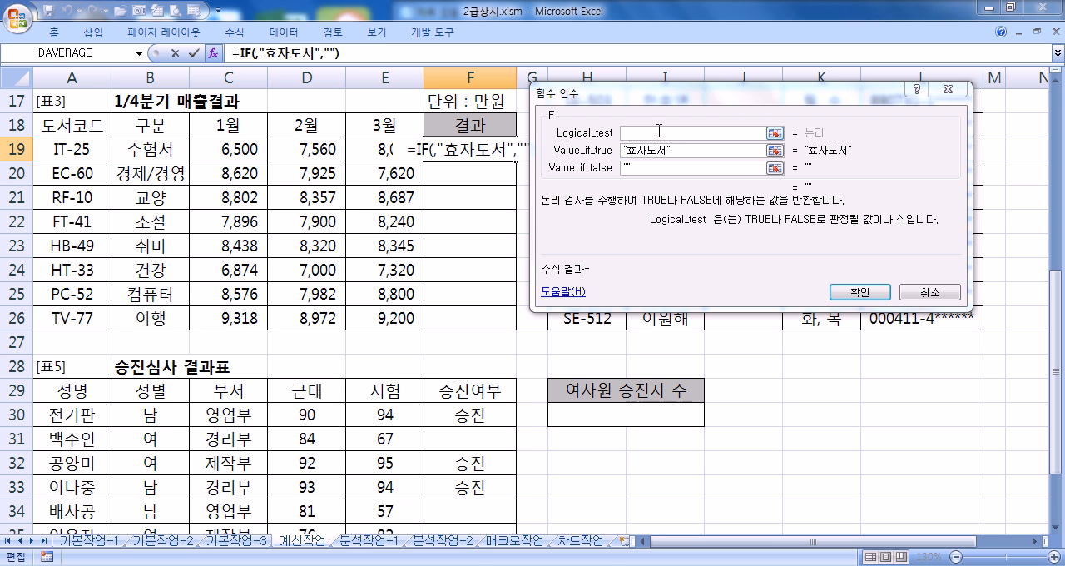
left_click(649, 132)
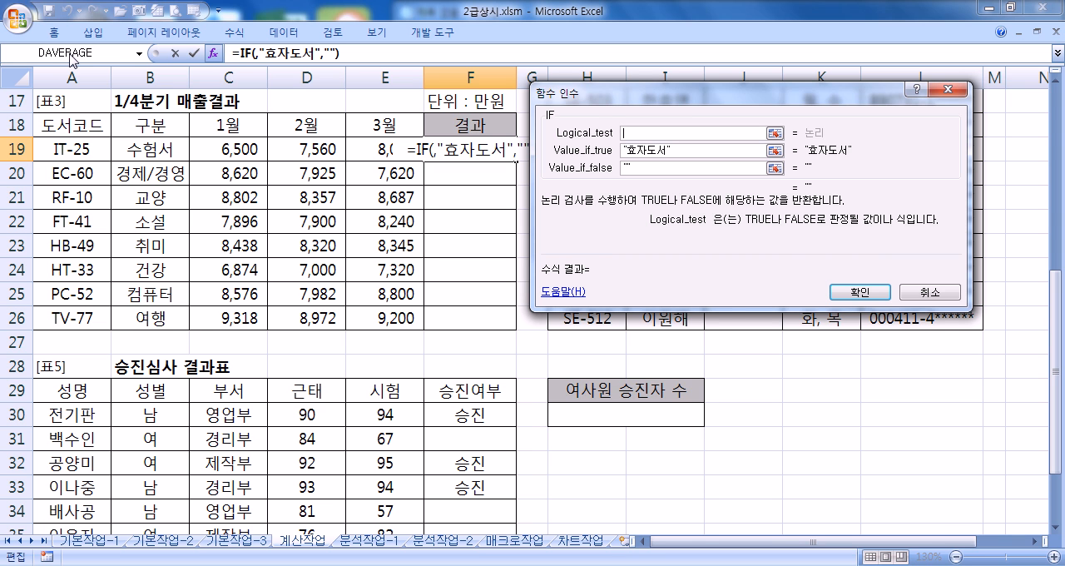
Step: Open the function wizard for nesting a function in Logical_test, place it over 표3, and list functions from the 모두 category
left_click(140, 55)
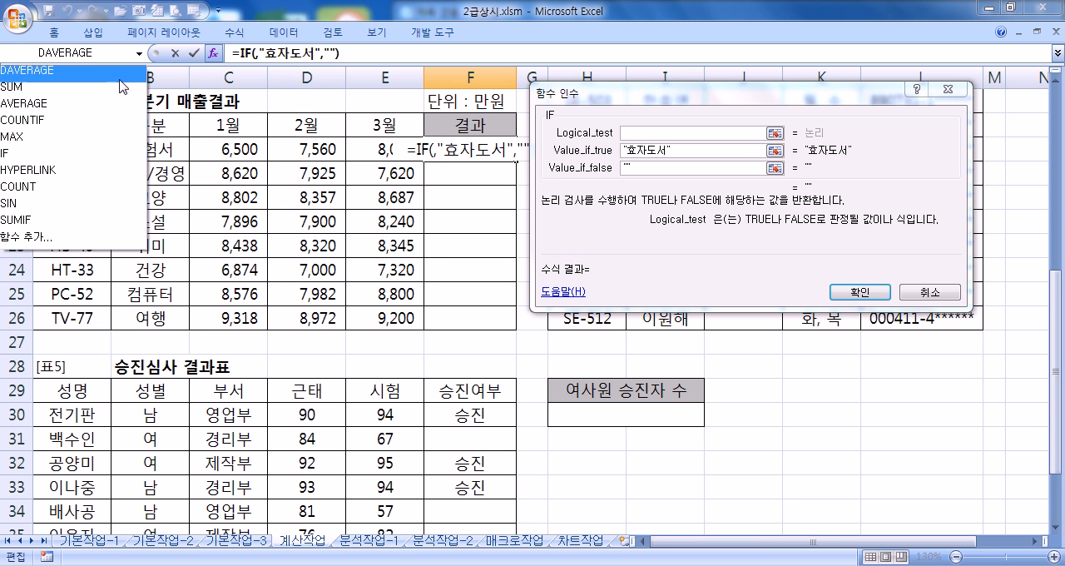
left_click(81, 243)
left_click_drag(699, 91, 376, 95)
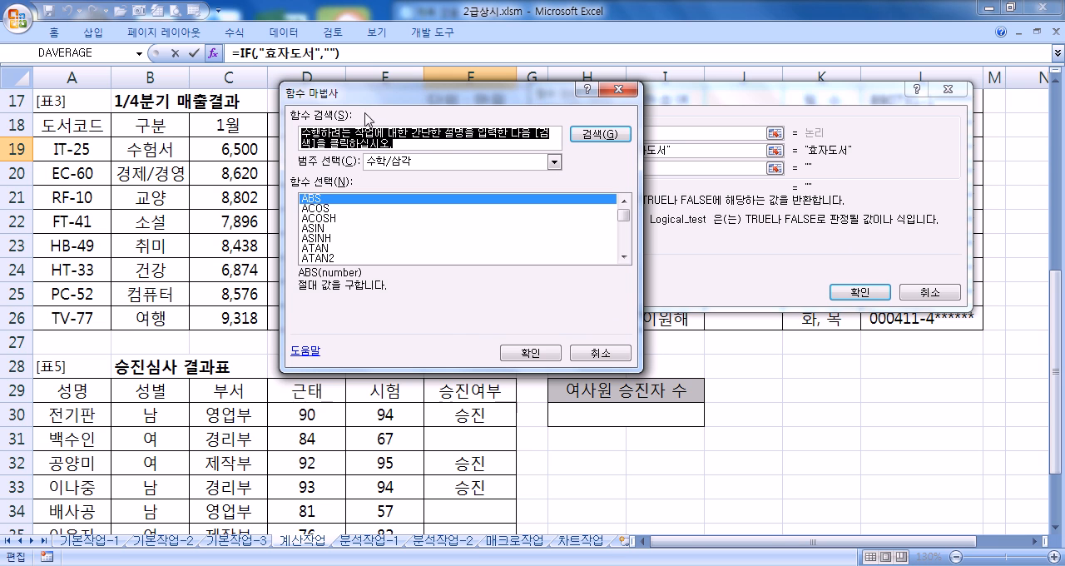
left_click(382, 163)
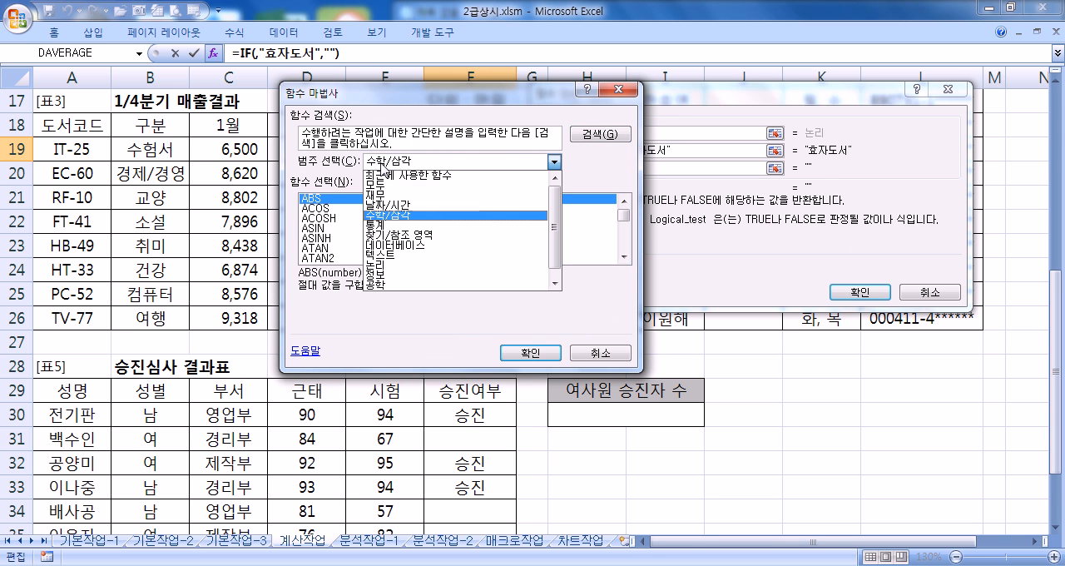
left_click(378, 185)
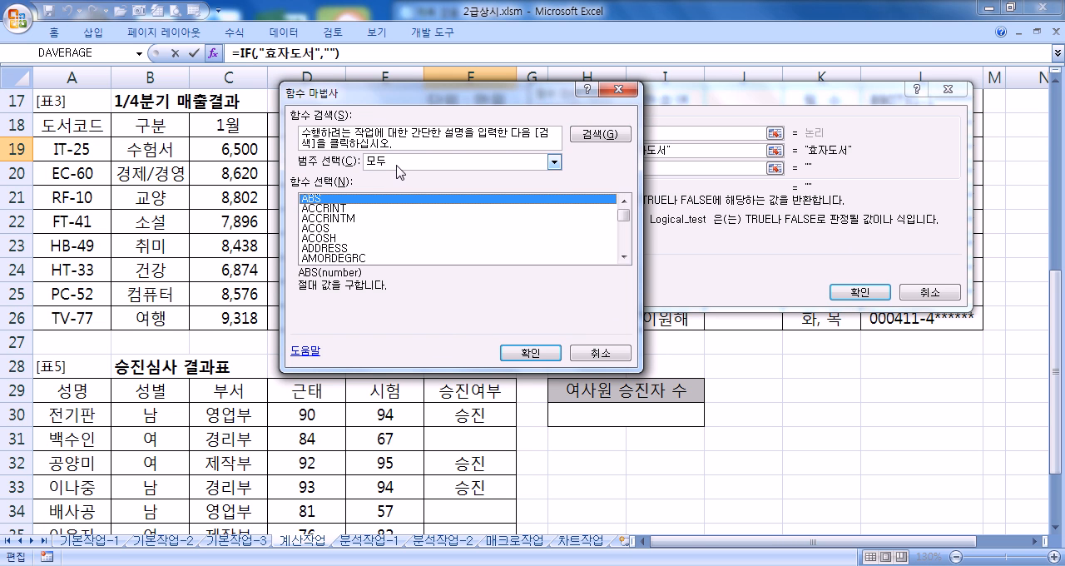
Step: Browse the 날짜/시간, 데이터베이스, 수학/삼각 and 논리 function categories, and return to 모두
left_click(397, 164)
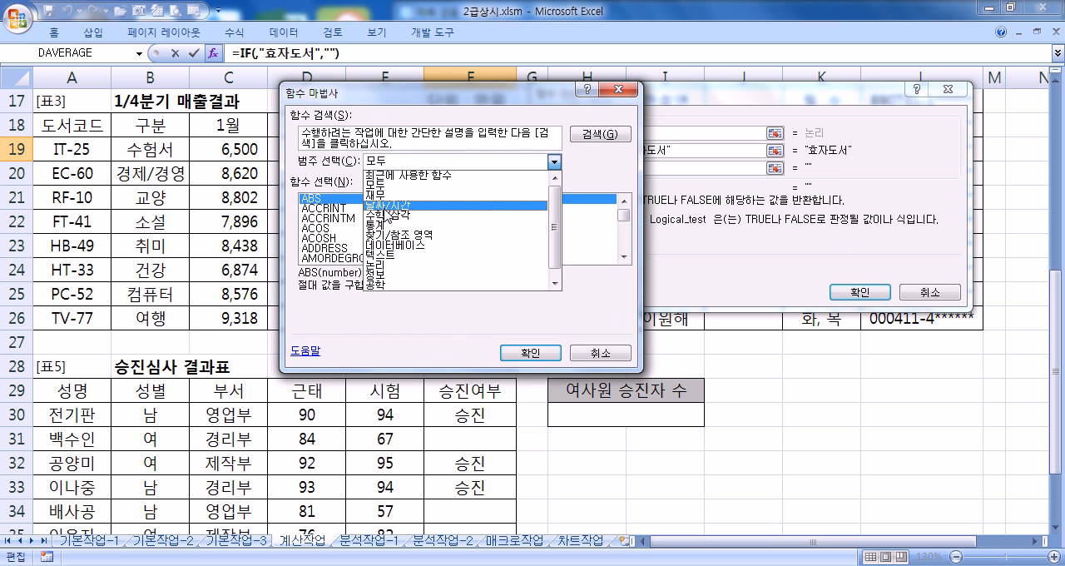
left_click(385, 205)
left_click(395, 162)
left_click(392, 247)
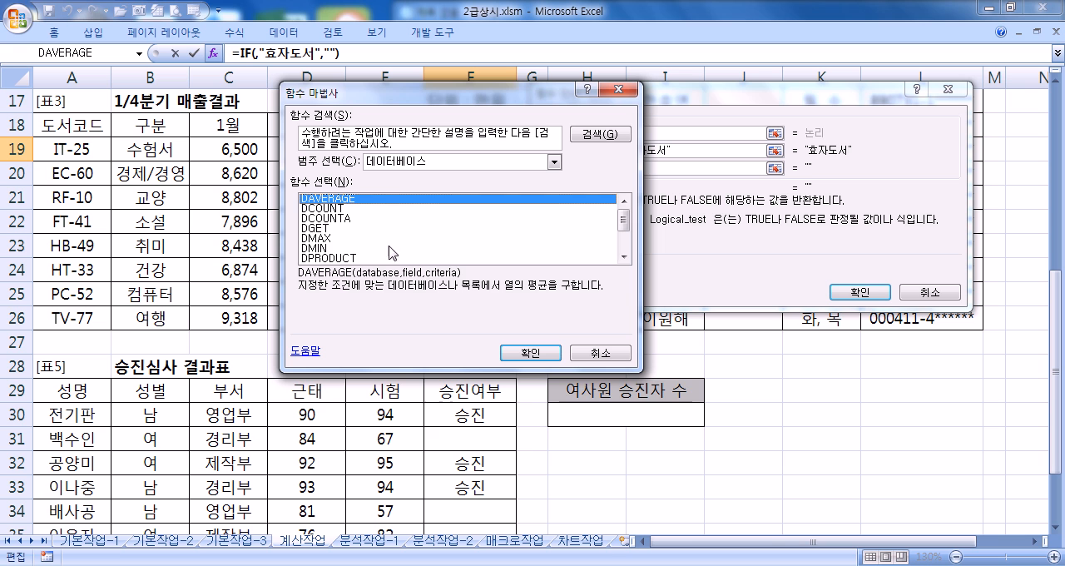
left_click(400, 163)
left_click(397, 222)
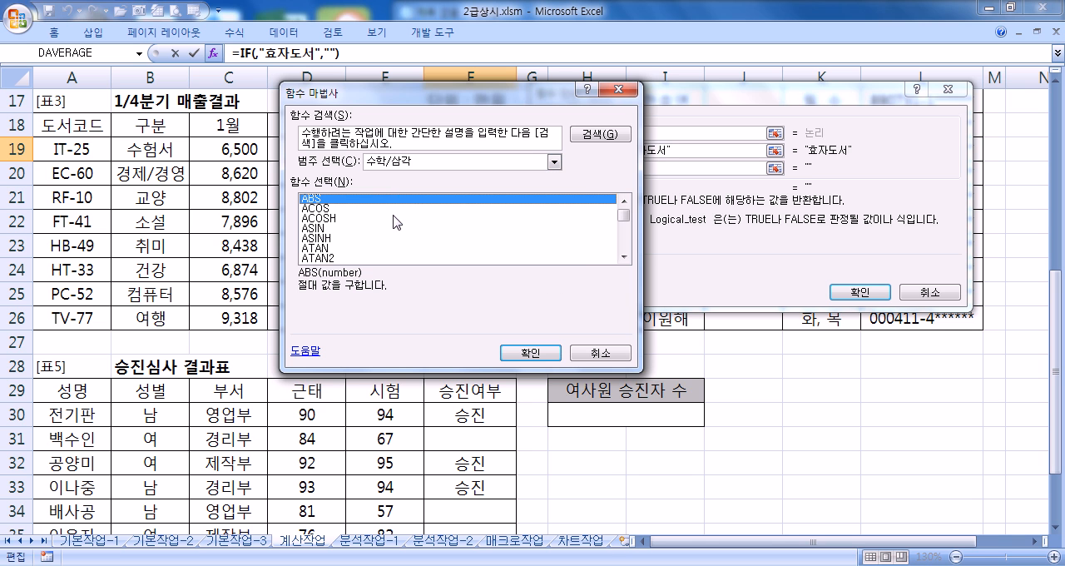
left_click(397, 163)
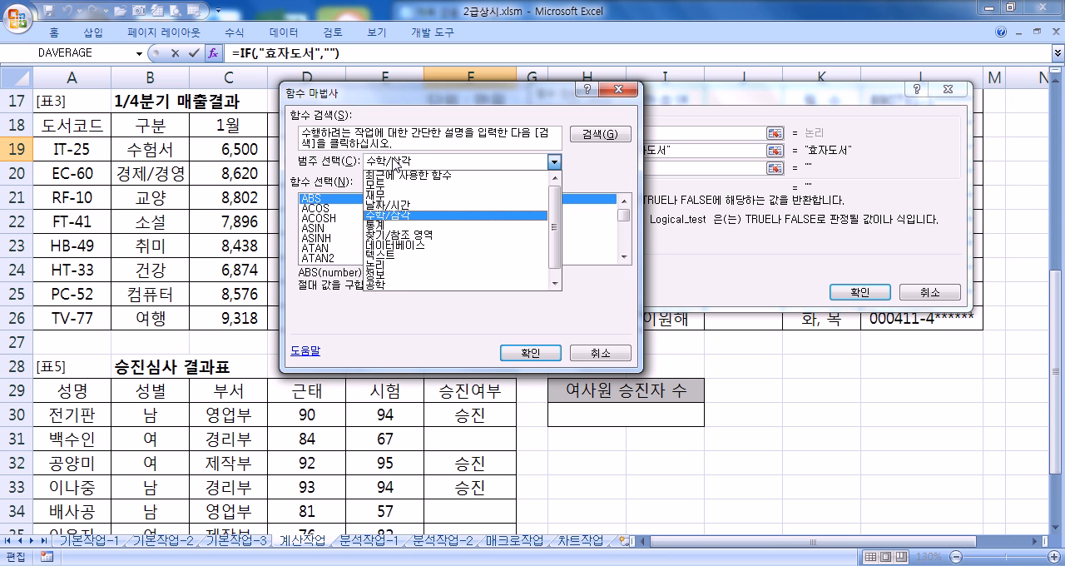
left_click(396, 265)
left_click(396, 162)
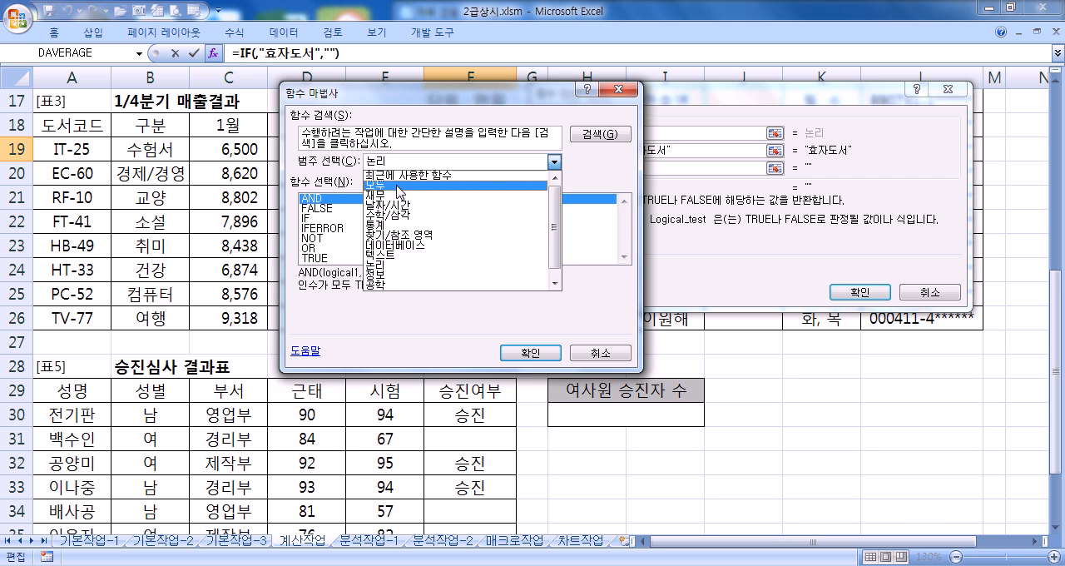
left_click(397, 187)
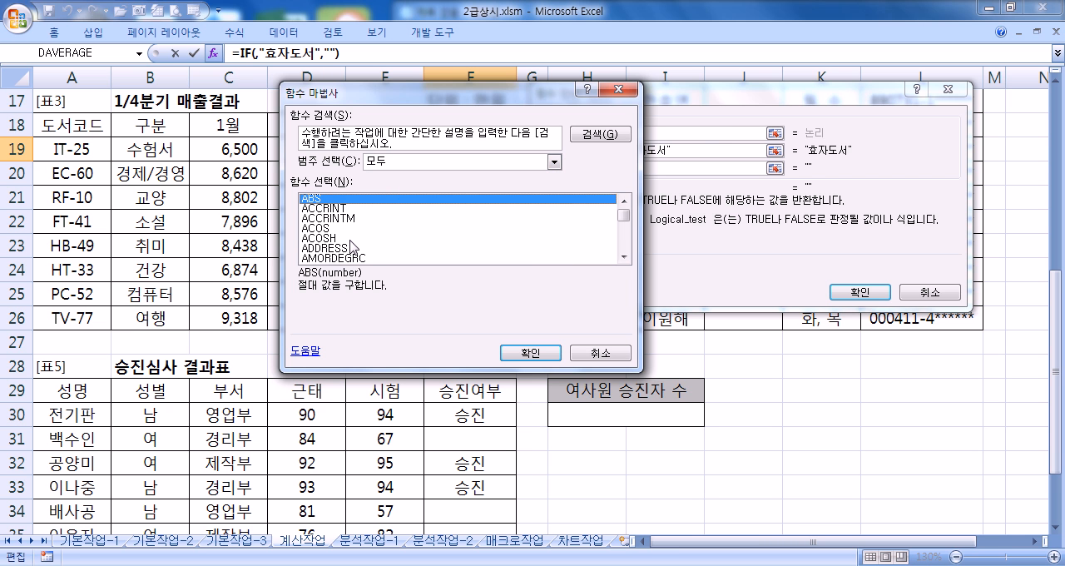
Step: Locate the AND function in the full function list and view its description
left_click(321, 228)
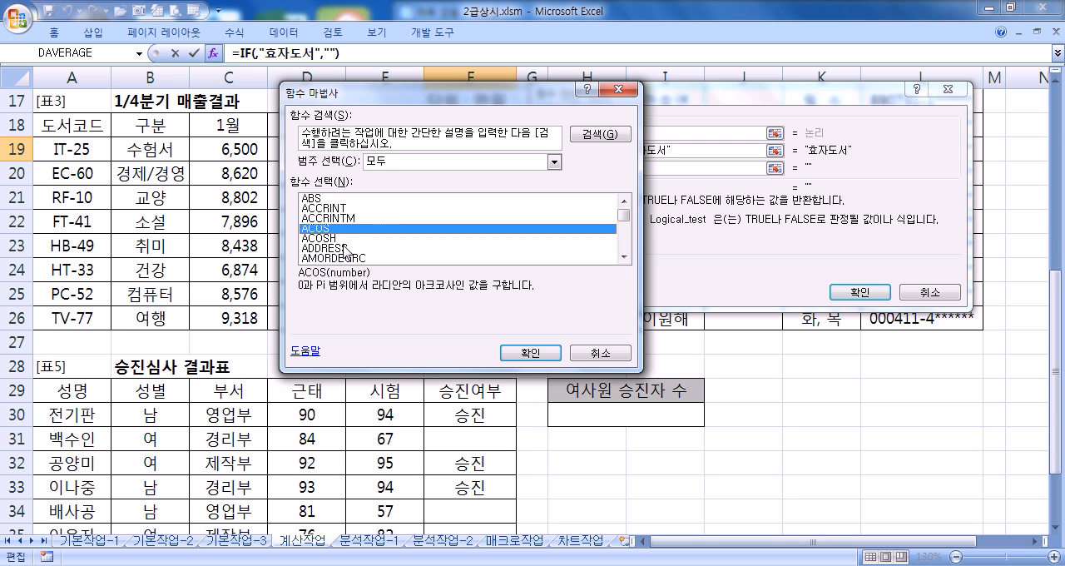
scroll(348, 253, "down", 3)
scroll(347, 249, "up", 2)
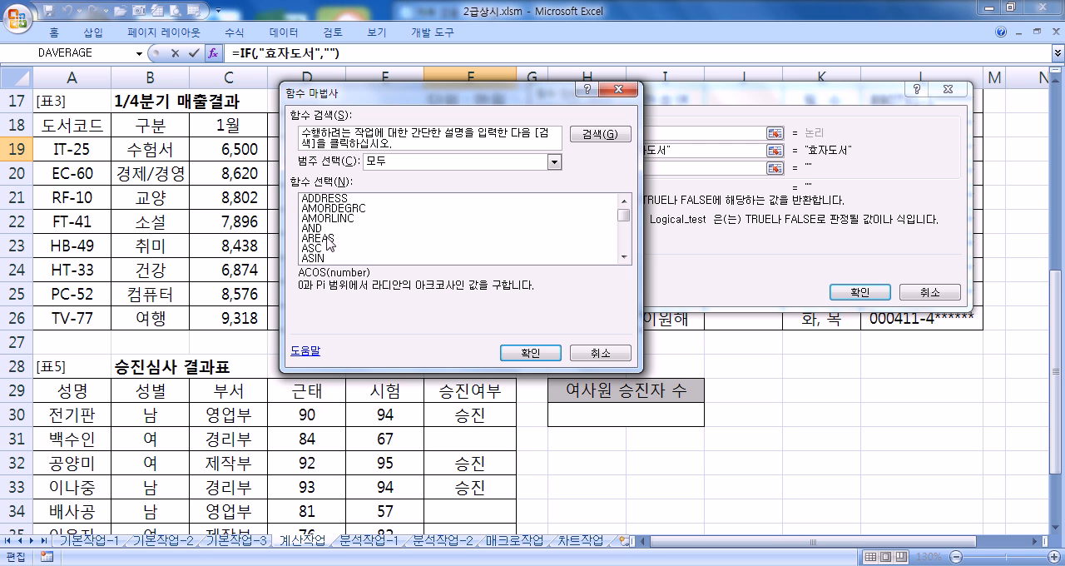
left_click(347, 229)
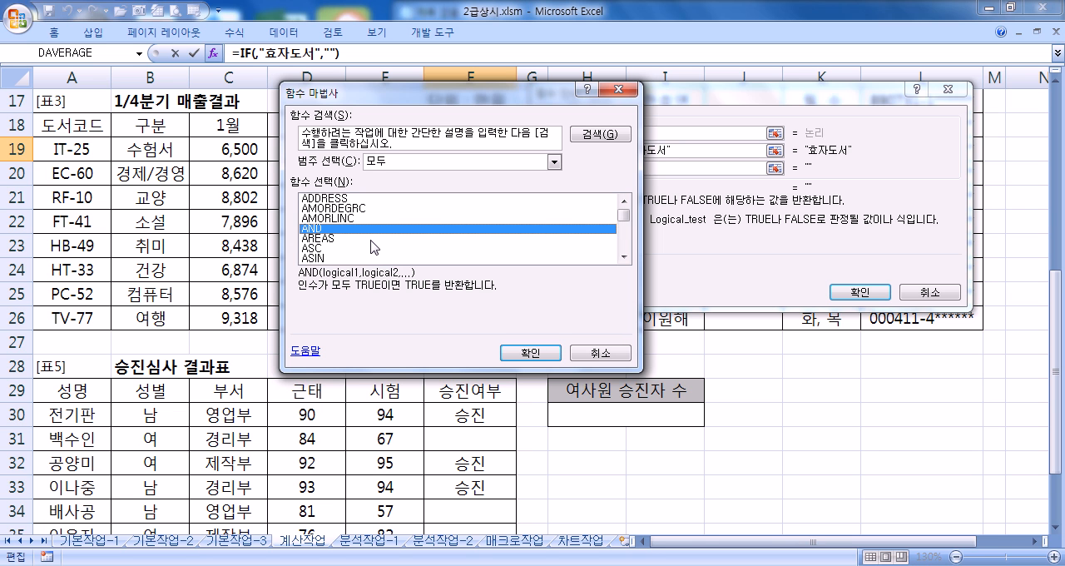
Step: Examine other parts of the full function list, jumping to functions starting with Q, K, Y and E
left_click(356, 239)
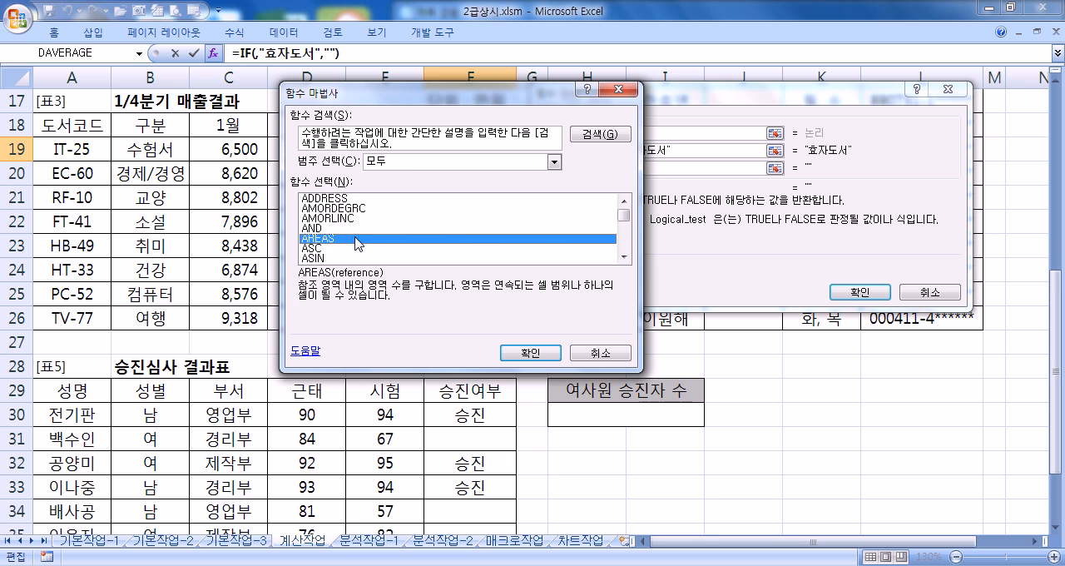
key("q")
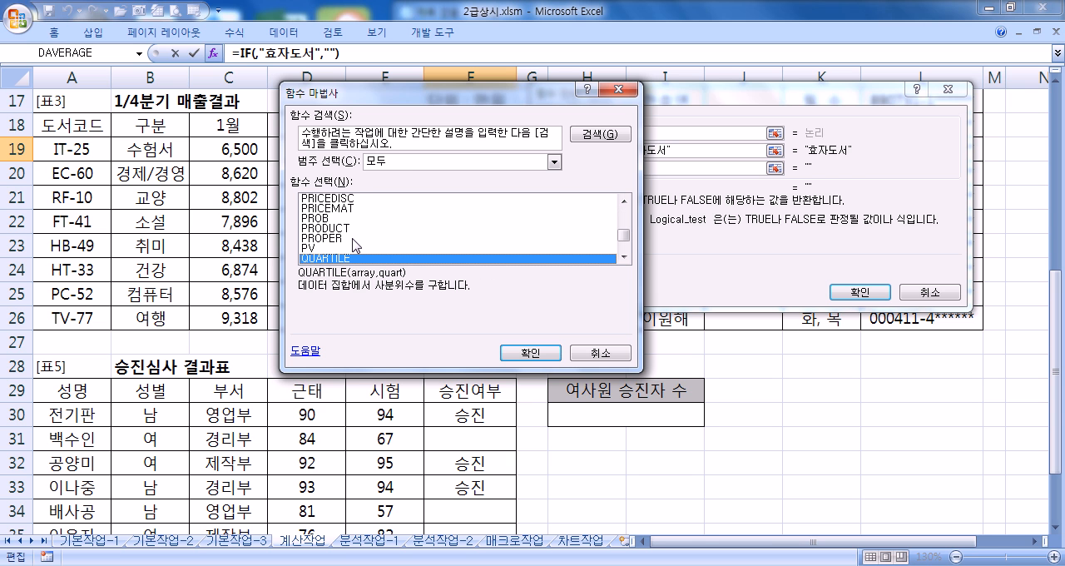
left_click_drag(620, 237, 621, 200)
left_click(322, 199)
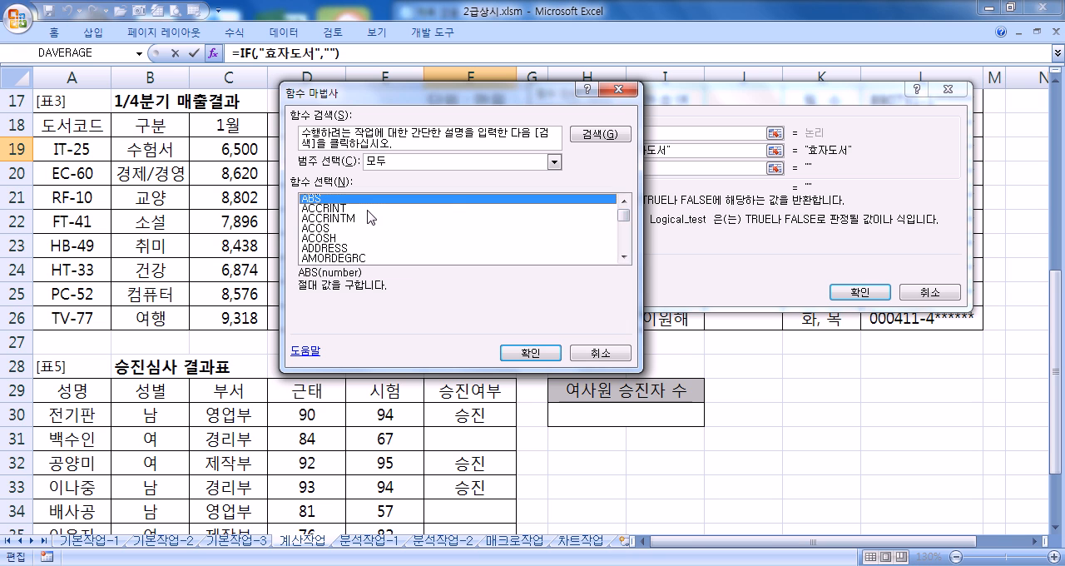
key("k")
scroll(322, 257, "down", 2)
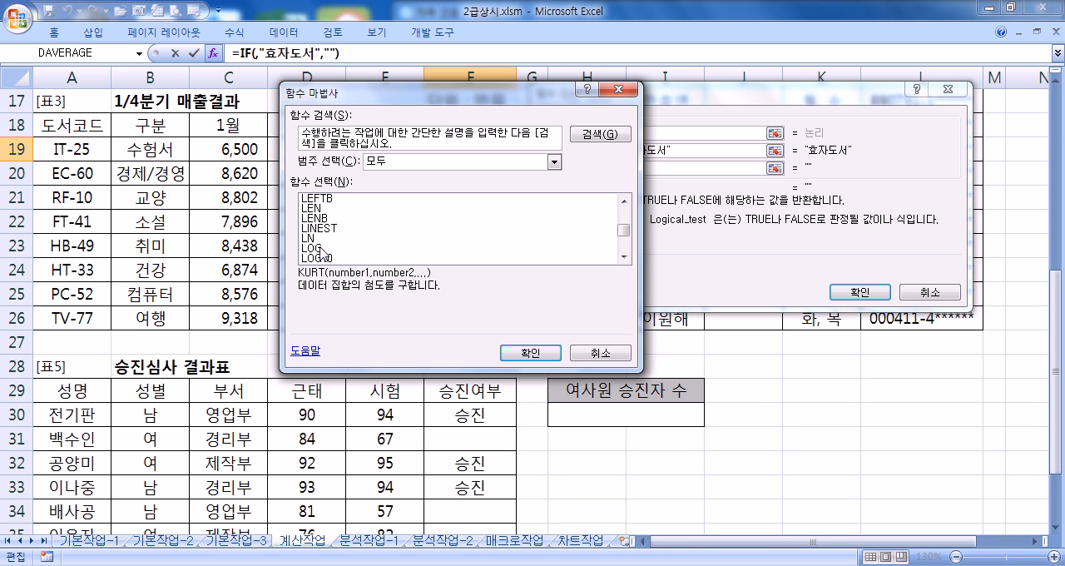
scroll(323, 249, "up", 2)
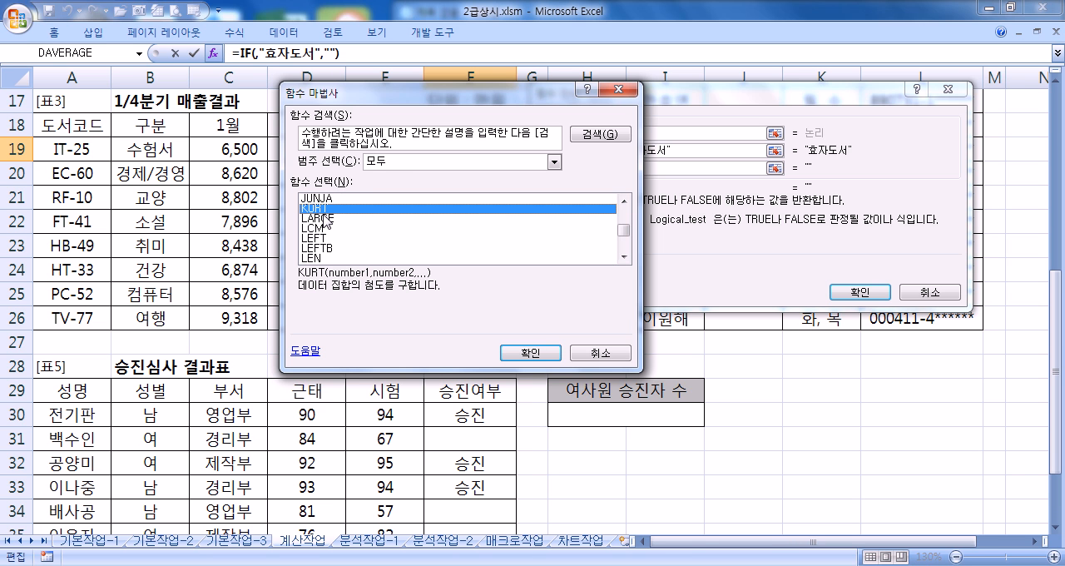
left_click(327, 220)
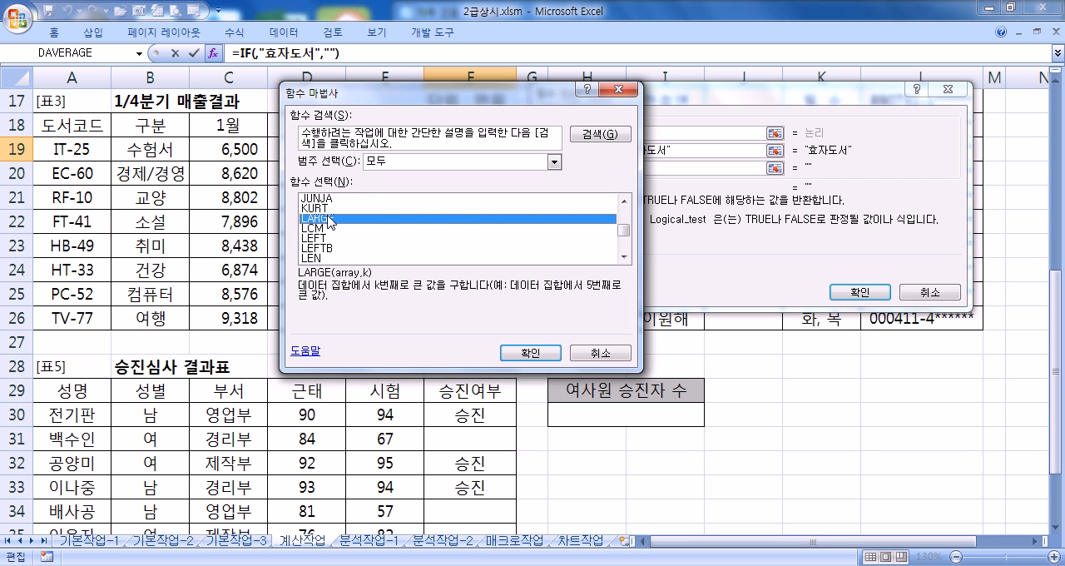
key("y")
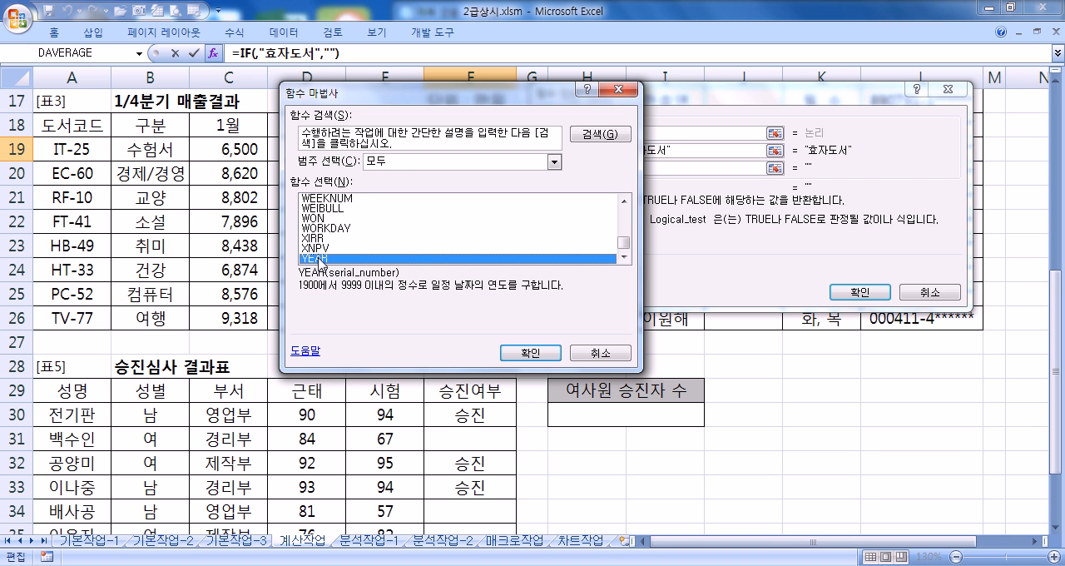
key("e")
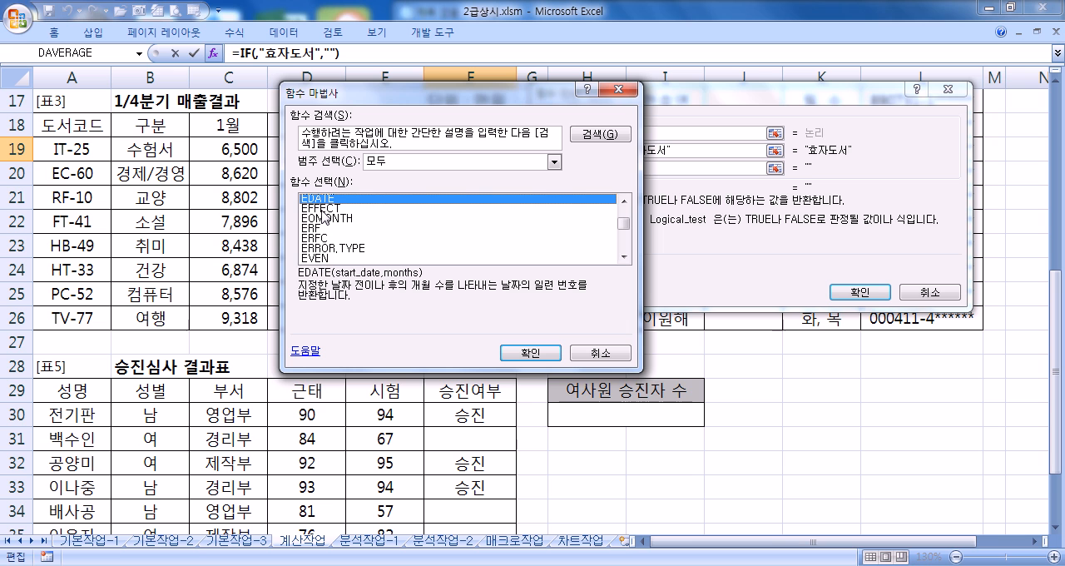
Step: Nest the AND function in the IF function's Logical_test, choosing it from the full function list
key("a")
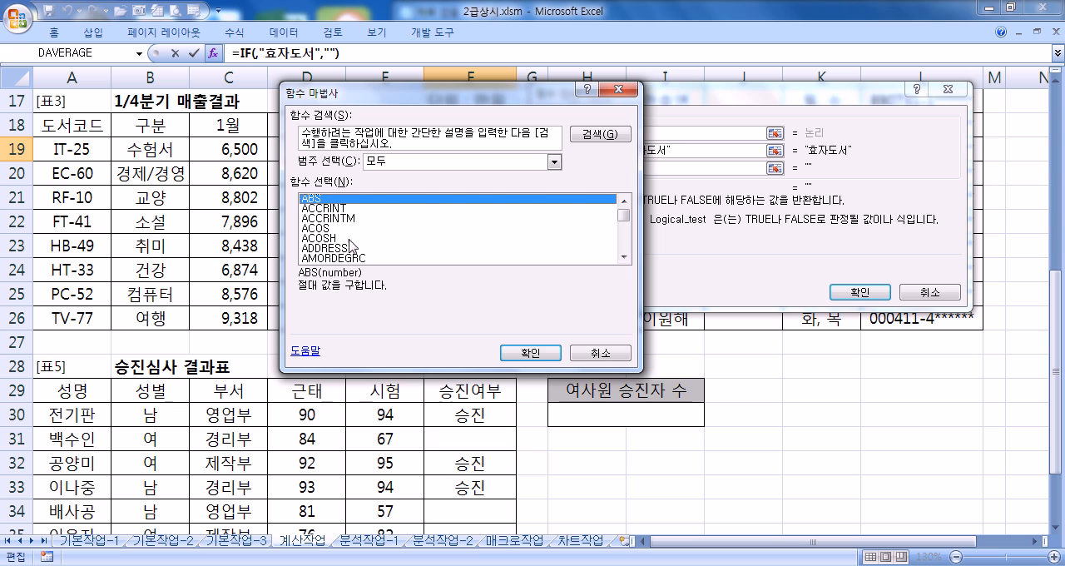
scroll(333, 250, "down", 2)
left_click(321, 230)
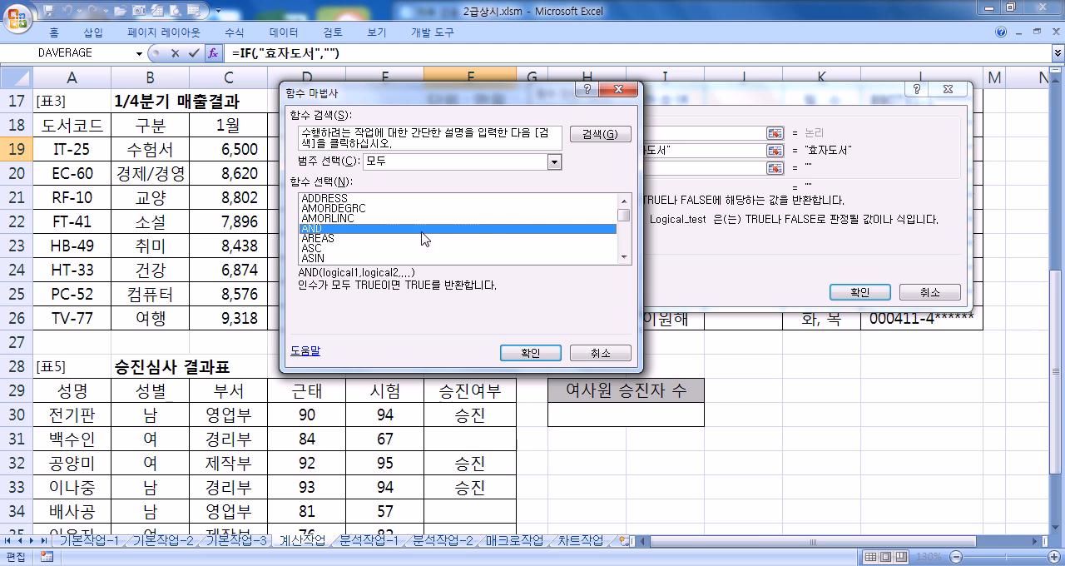
left_click(517, 350)
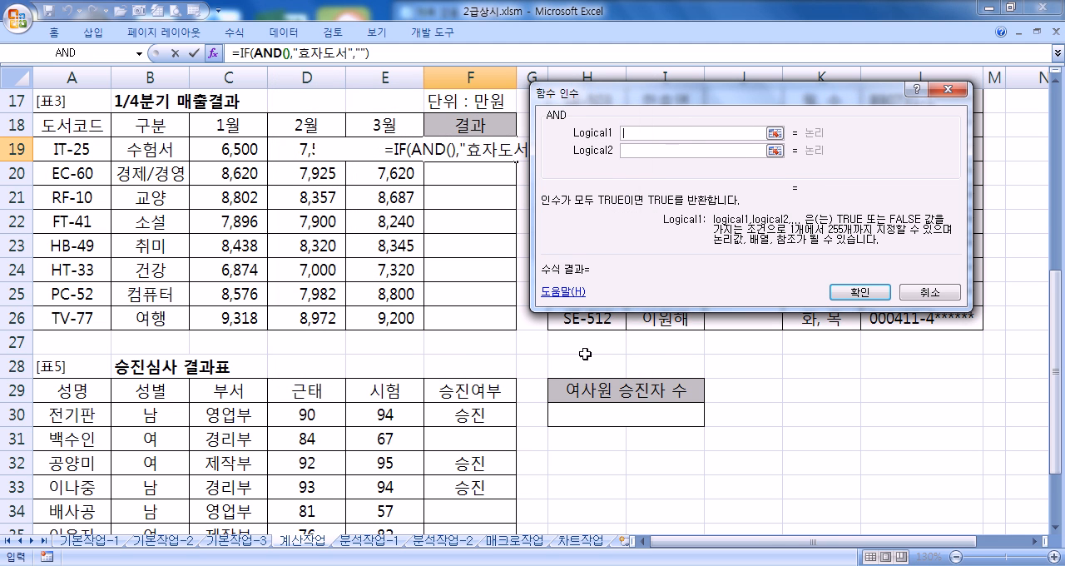
Step: Review the arguments of the IF function and its nested AND function in F19's formula
left_click_drag(638, 99, 631, 121)
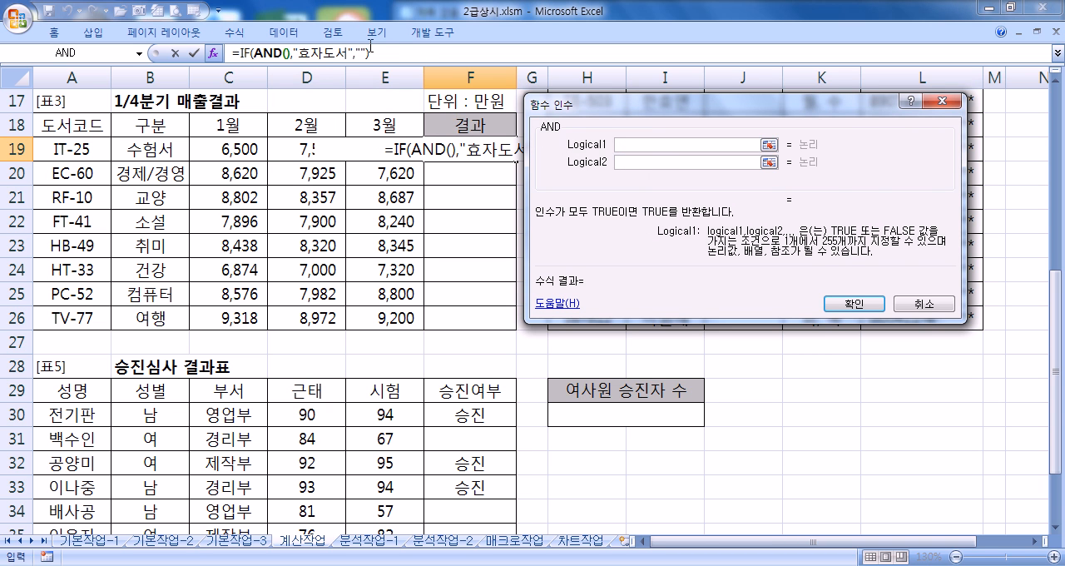
left_click_drag(583, 101, 194, 86)
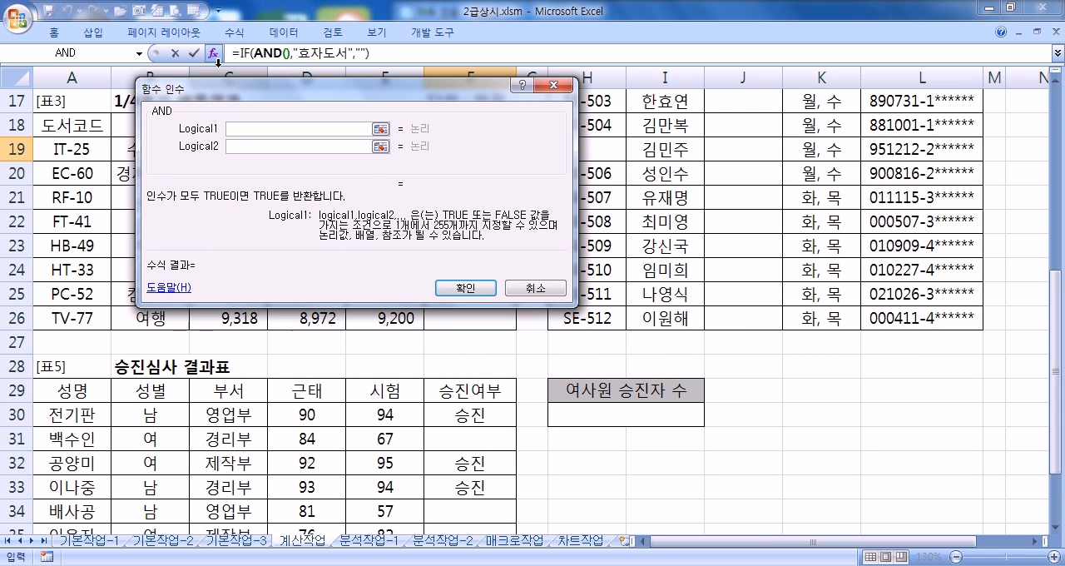
left_click(242, 54)
left_click(337, 53)
left_click(277, 54)
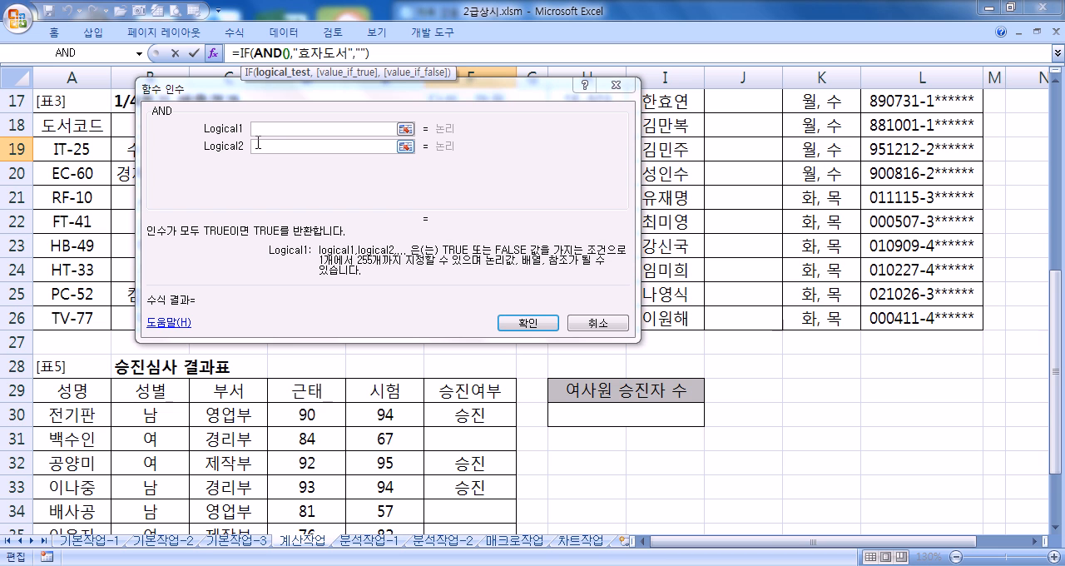
Step: Begin AND's Logical1 condition with C19>= for the first book's 1월 sales
left_click_drag(254, 98, 439, 96)
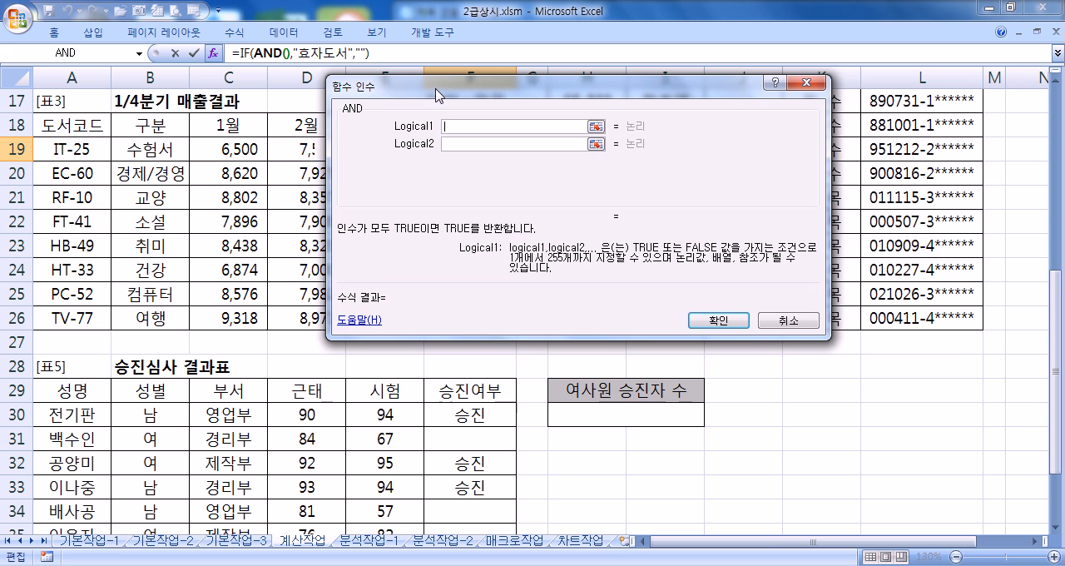
left_click(223, 148)
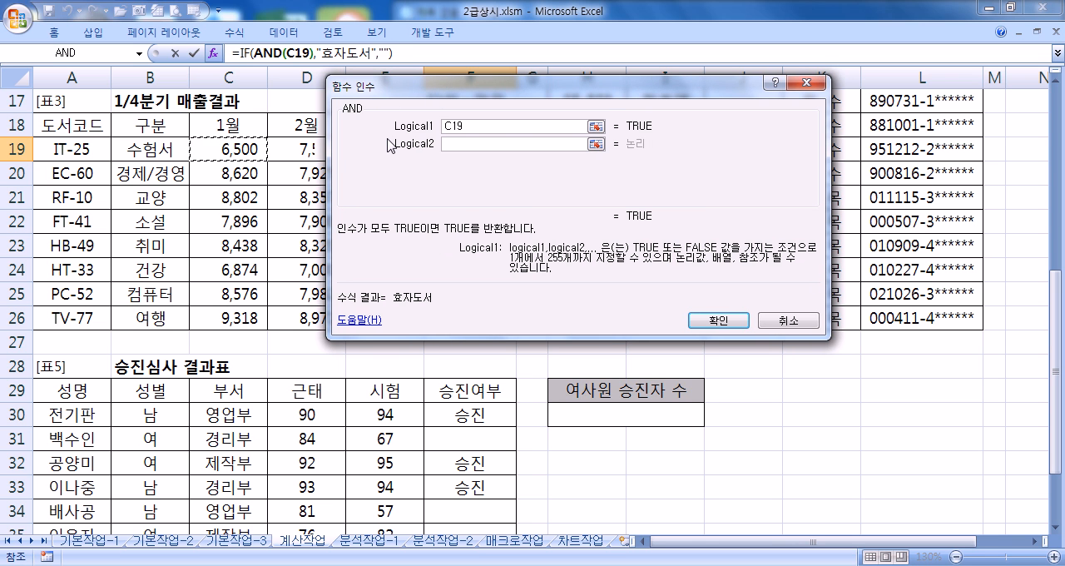
type(">=")
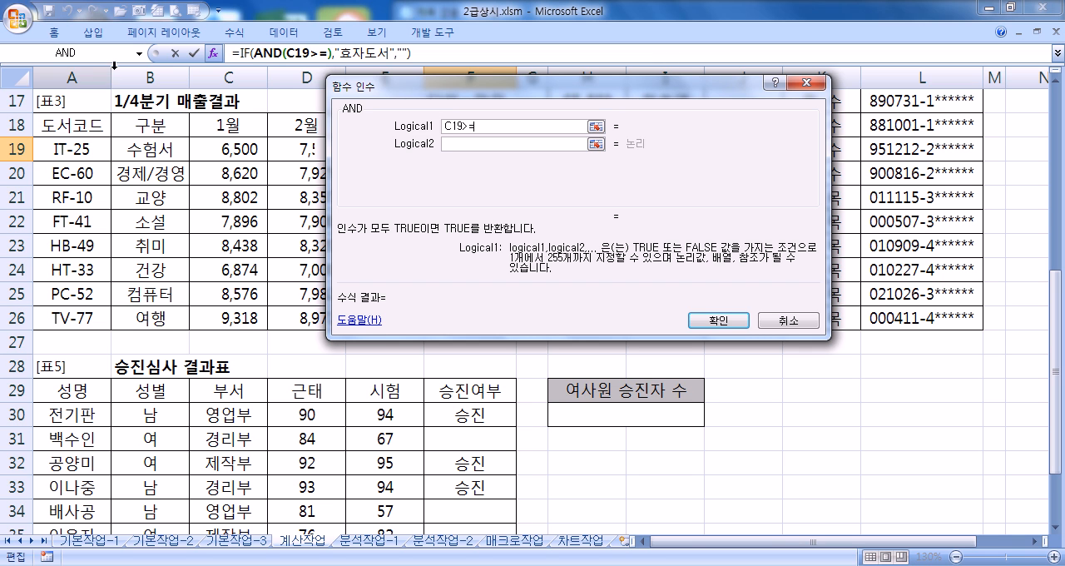
Step: Complete Logical1 with a nested AVERAGE function over C19:C26, chosen from the full function list, and return to AND's arguments
left_click(140, 54)
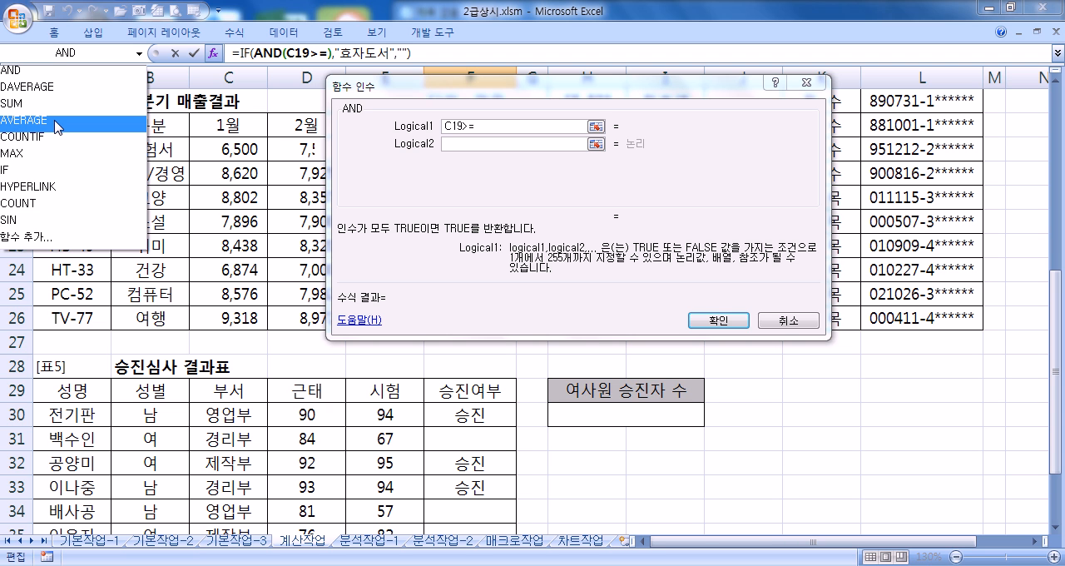
left_click(39, 240)
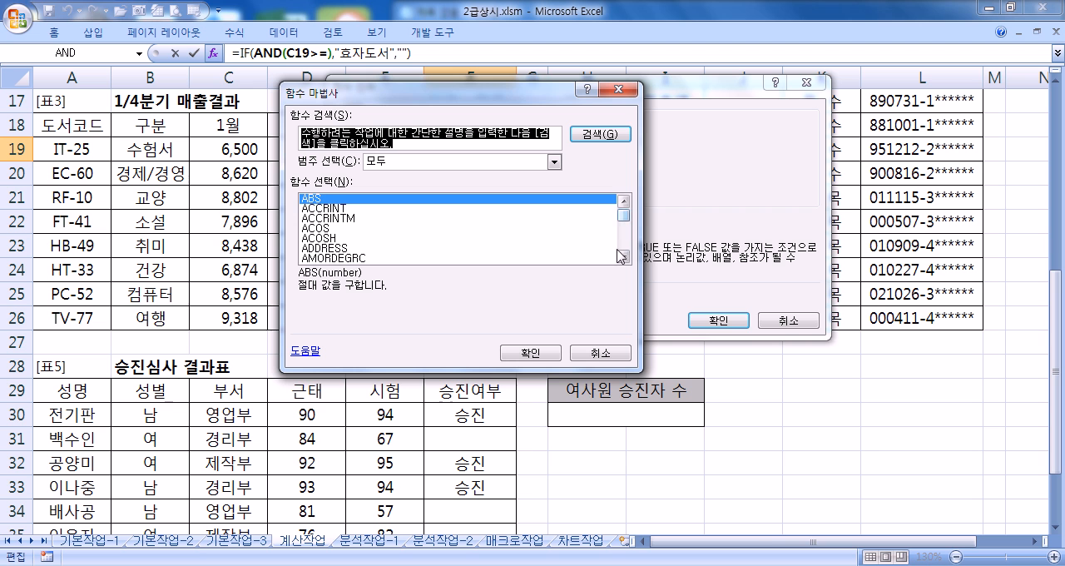
left_click(625, 257)
left_click(624, 257)
left_click(624, 257)
left_click(624, 258)
left_click(624, 257)
left_click(413, 259)
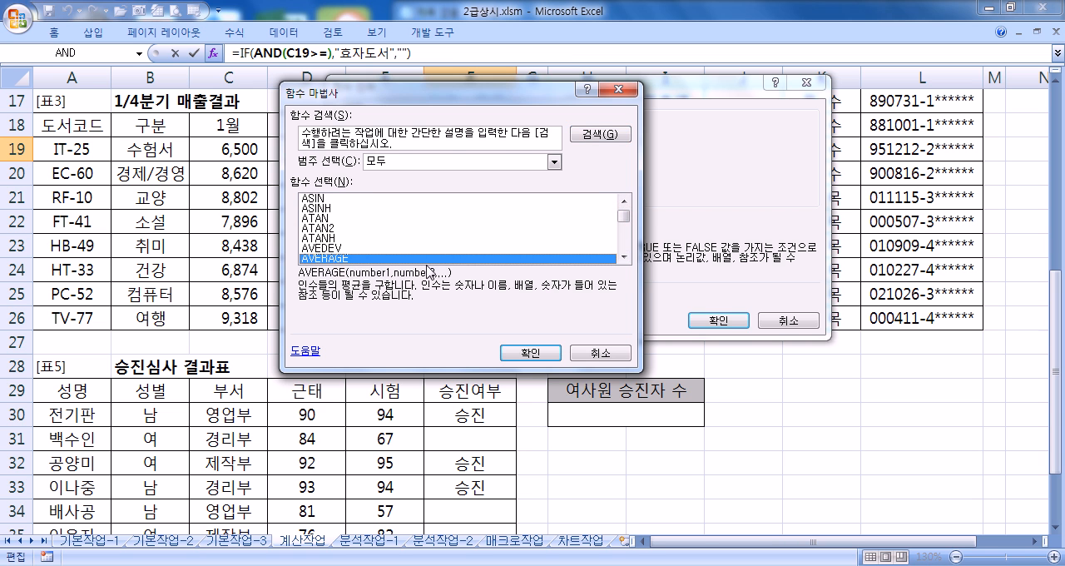
left_click(530, 353)
left_click_drag(211, 154, 205, 317)
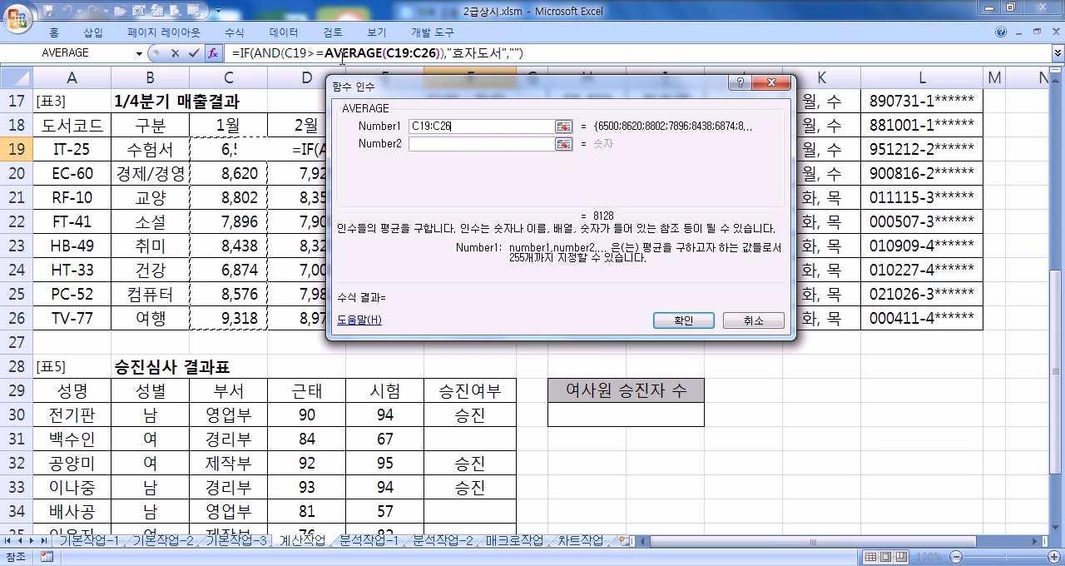
left_click(341, 55)
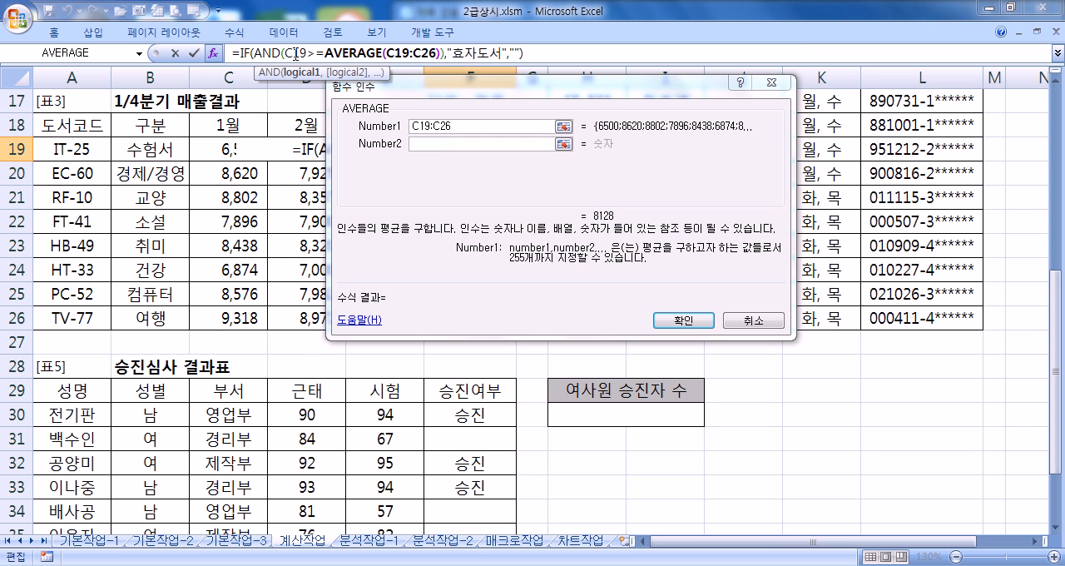
left_click(277, 55)
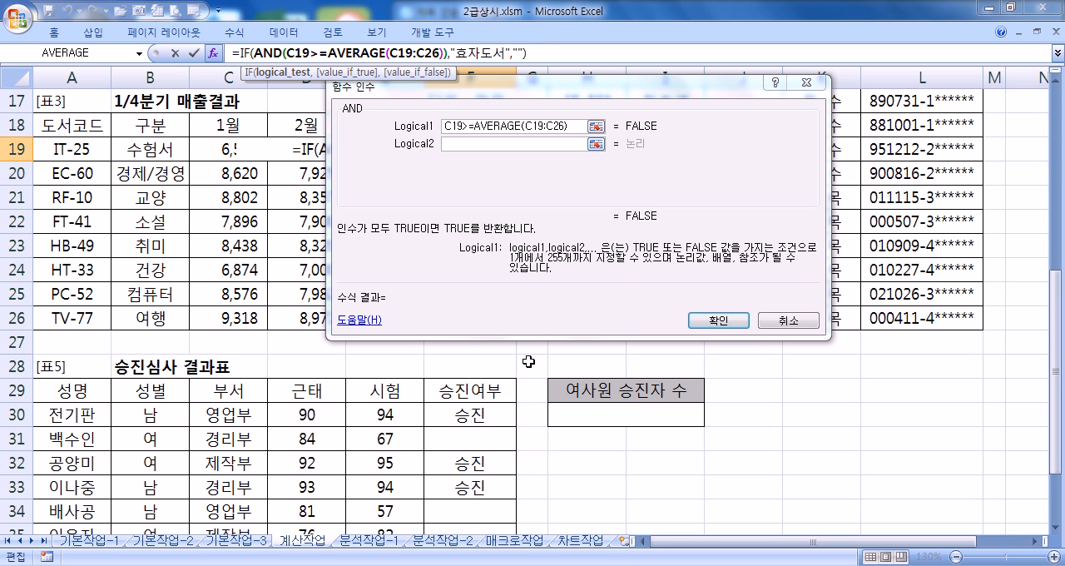
Step: Switch to Notepad to highlight 조건1 in the formula outline, and return to Excel's AND arguments
key("alt+Tab")
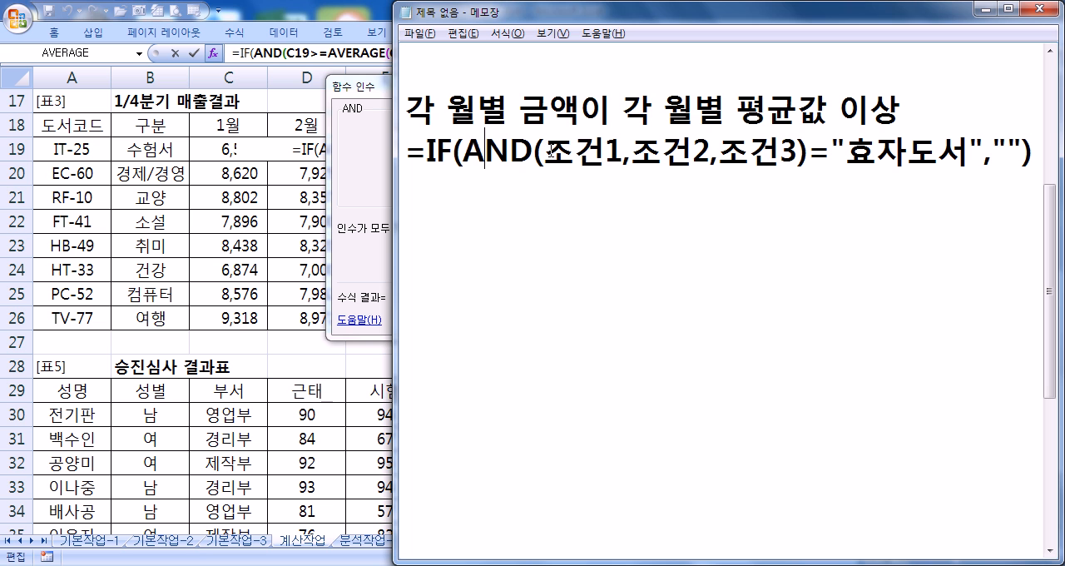
left_click_drag(551, 151, 624, 153)
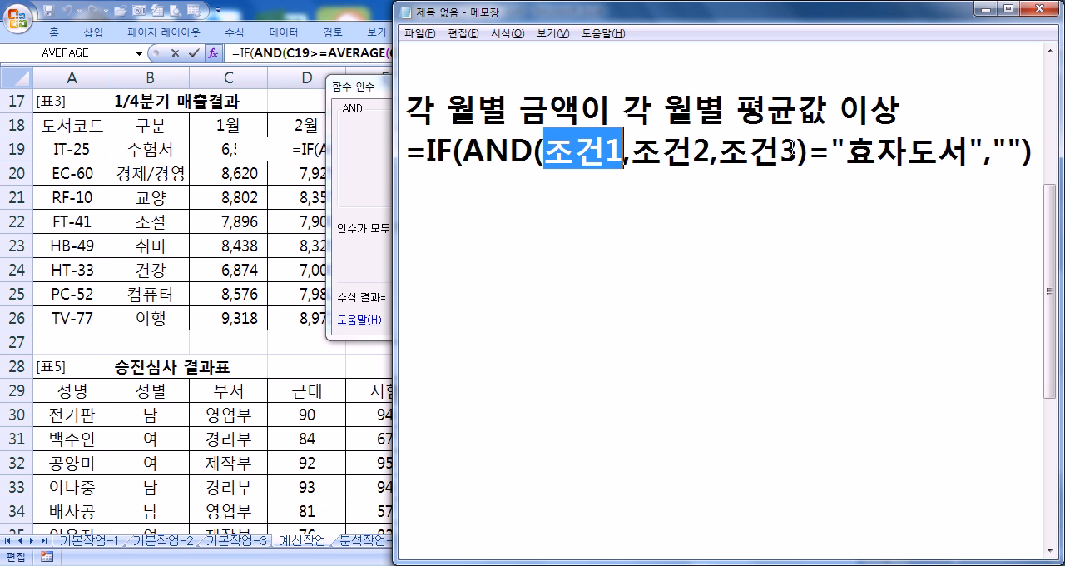
left_click(363, 86)
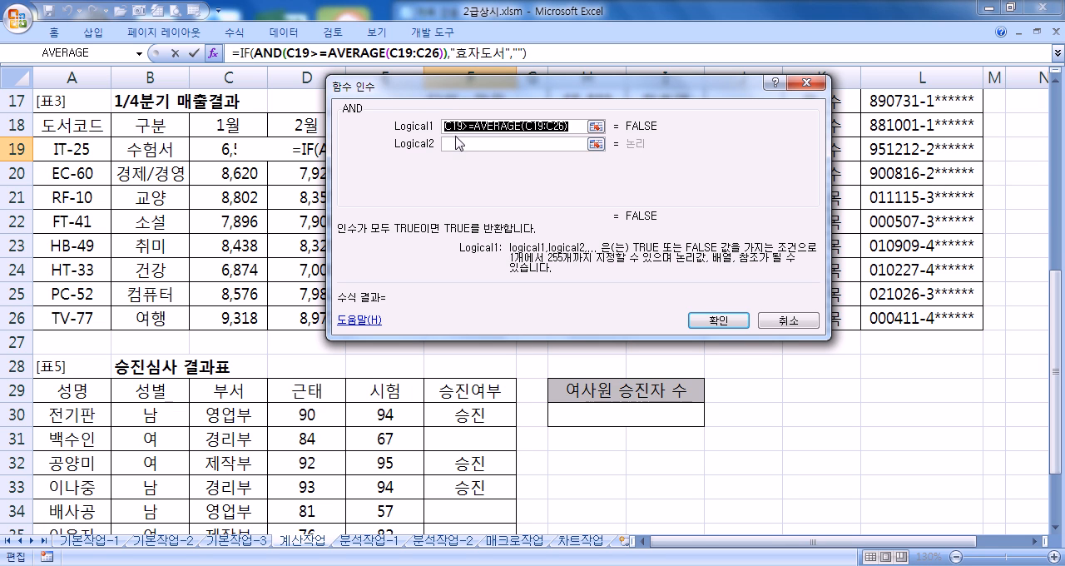
Step: Set AND's Logical2 to D19>=AVERAGE(D19:D26) for the 2월 sales and return to AND's arguments
left_click(456, 145)
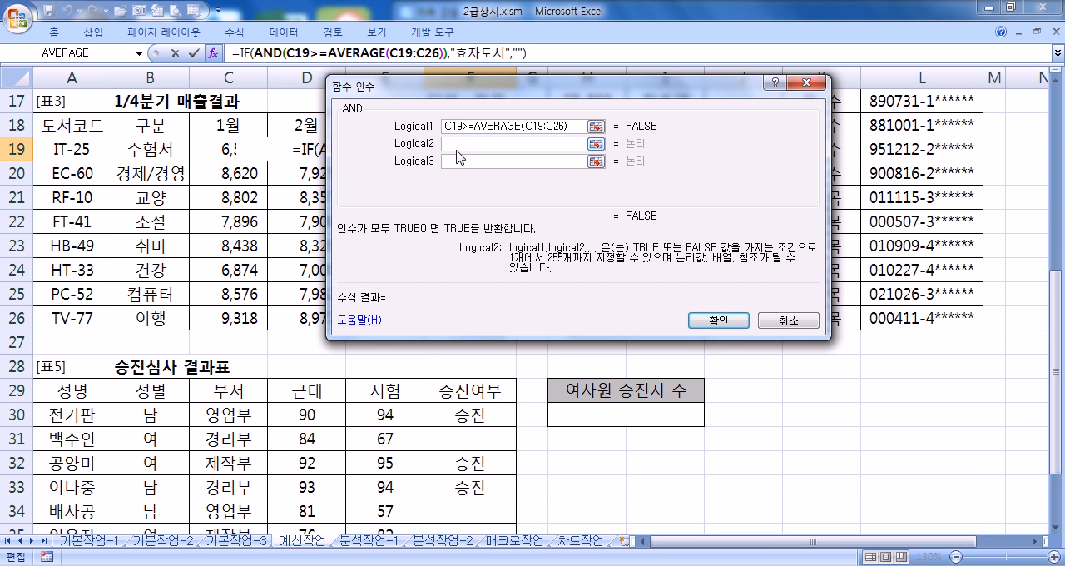
left_click(283, 152)
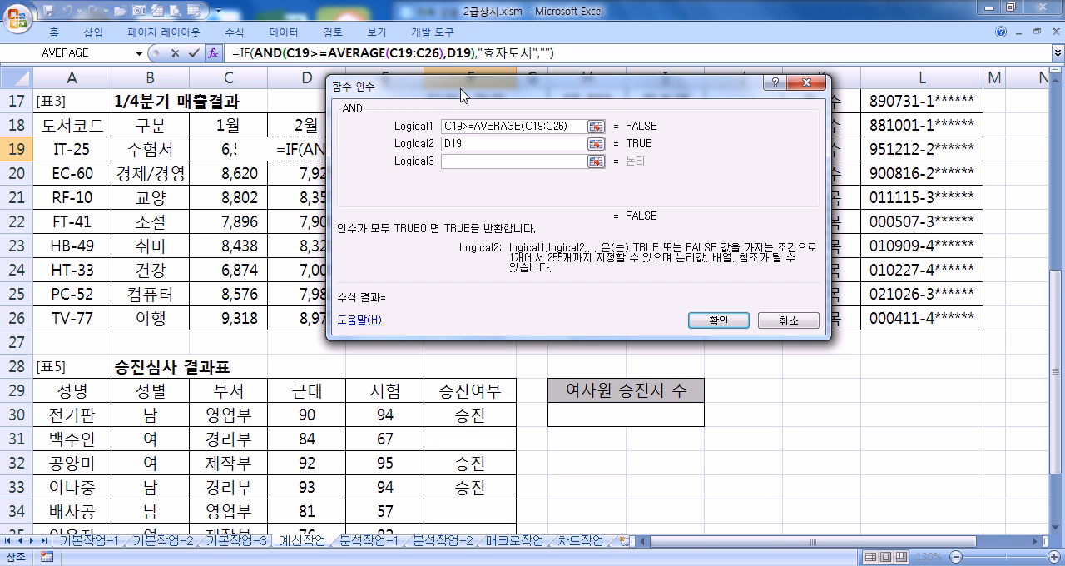
type(">=")
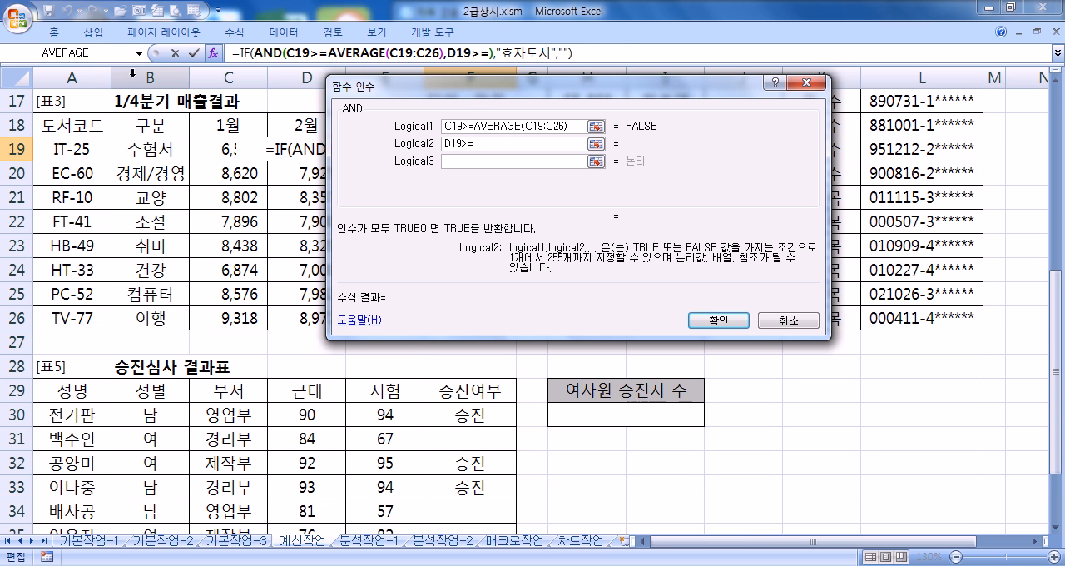
left_click(105, 55)
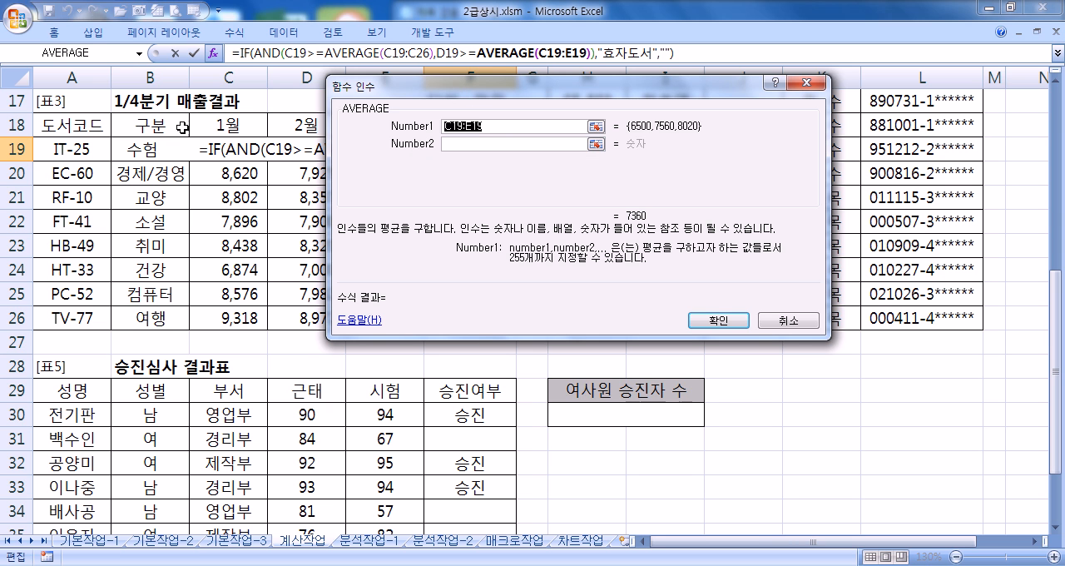
left_click_drag(284, 148, 277, 318)
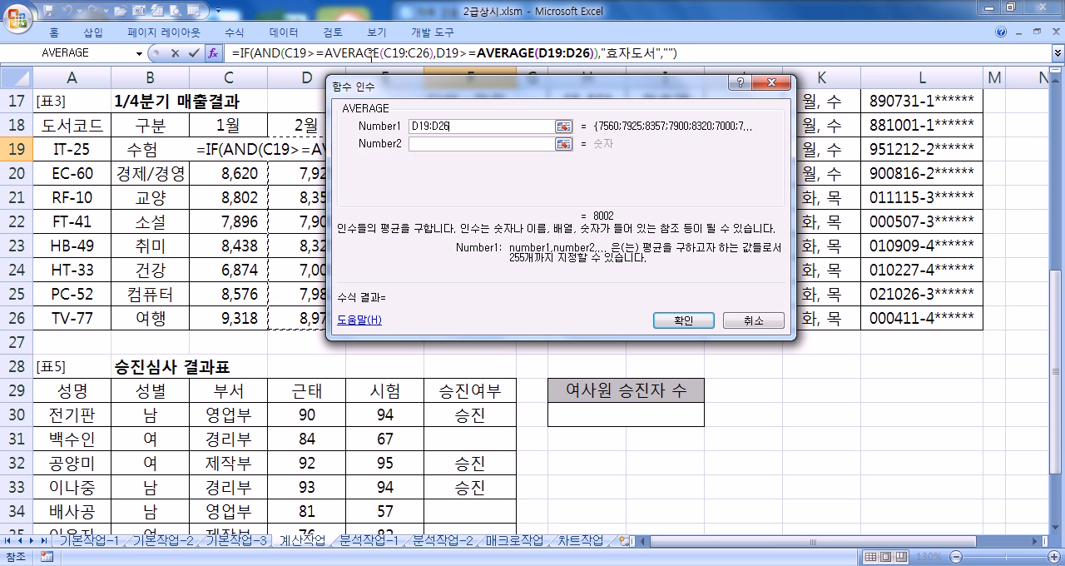
left_click(298, 53)
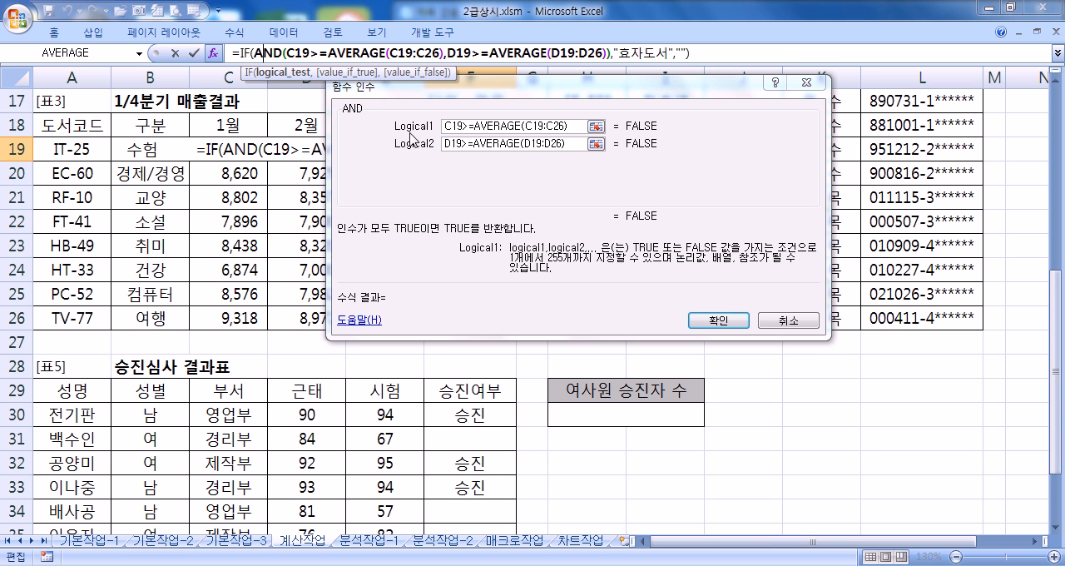
Step: Set AND's Logical3 to E19>=AVERAGE(E19:E26) for the 3월 sales and return to AND's arguments
left_click(514, 145)
left_click(463, 158)
left_click_drag(429, 88, 507, 84)
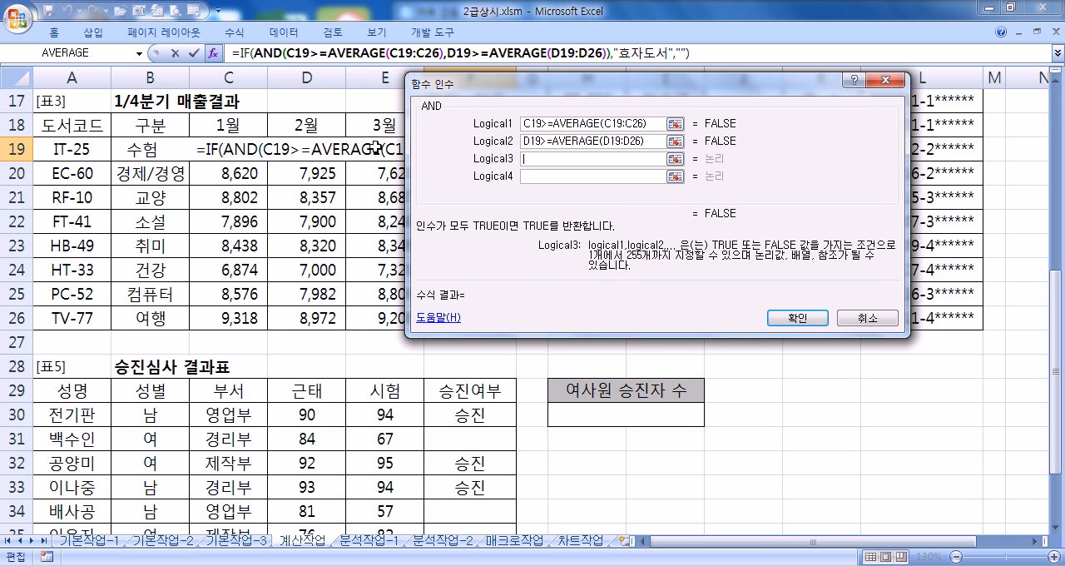
left_click(377, 148)
type(">=")
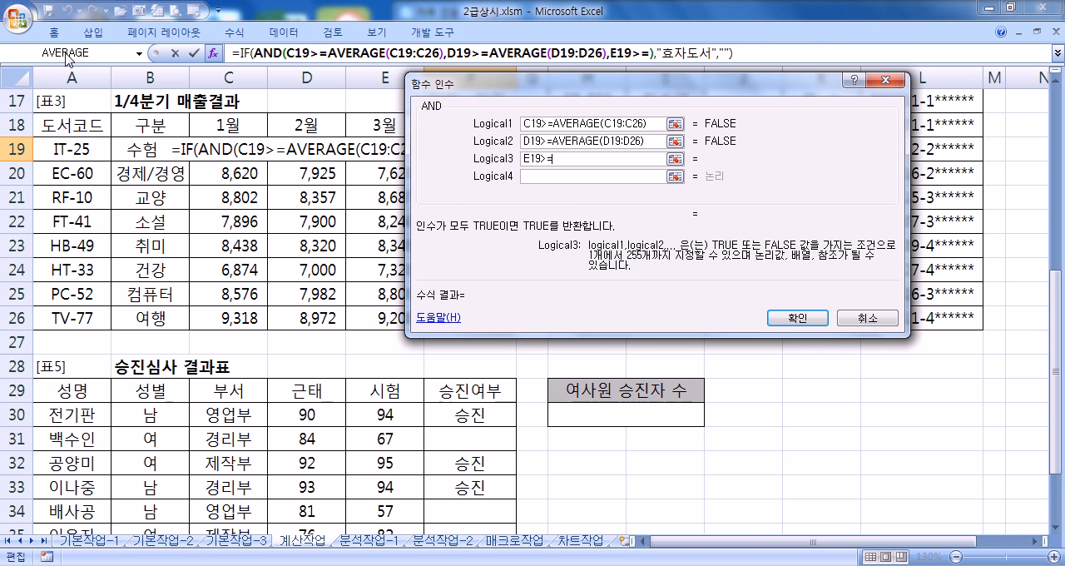
left_click(67, 53)
left_click_drag(373, 150, 363, 317)
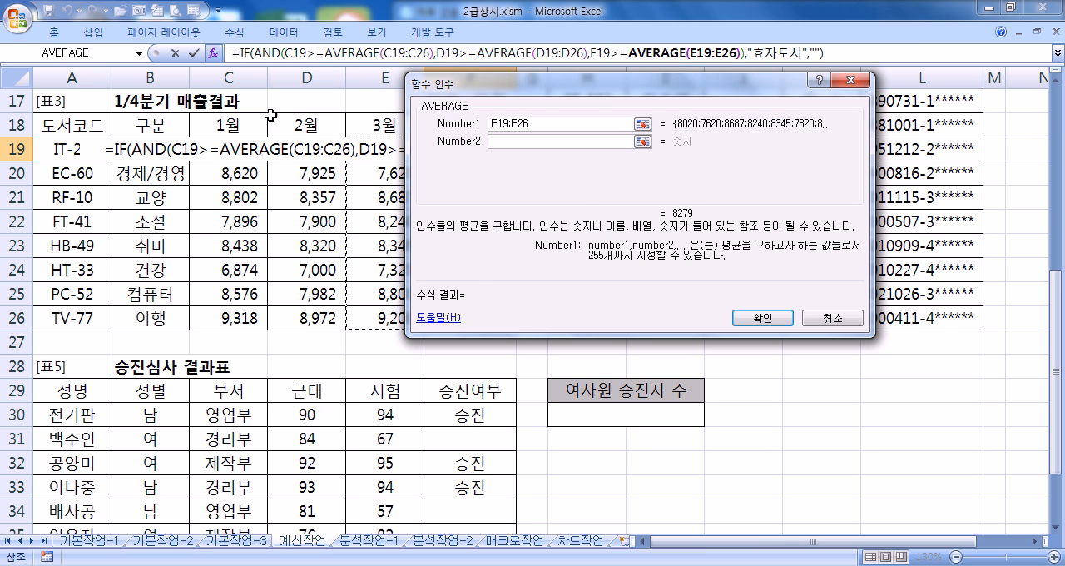
left_click(259, 52)
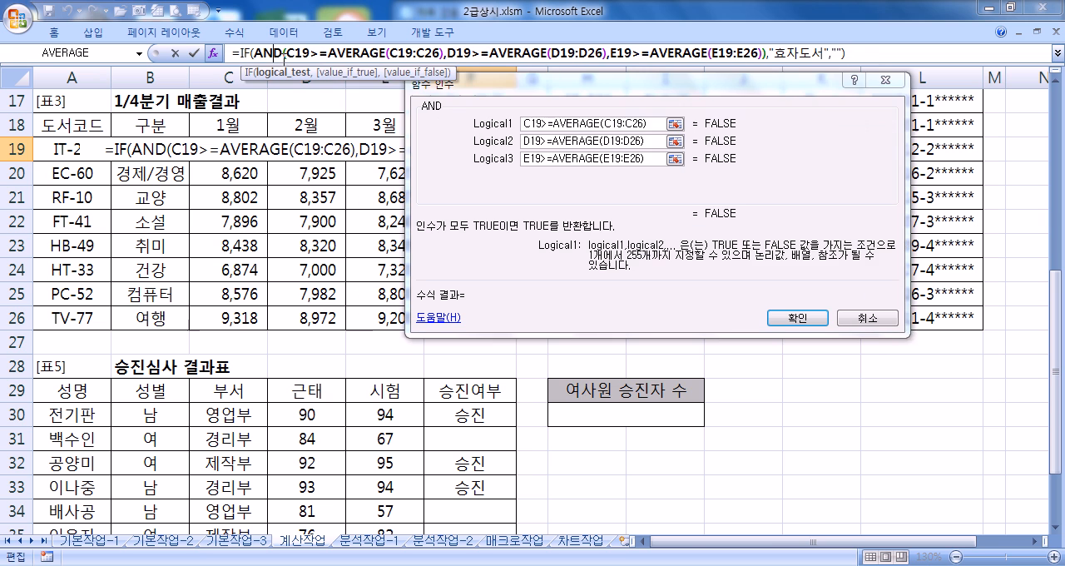
Step: Make the AVERAGE ranges in all three AND conditions absolute: $C$19:$C$26, $D$19:$D$26 and $E$19:$E$26
left_click(613, 122)
left_click_drag(607, 123, 634, 125)
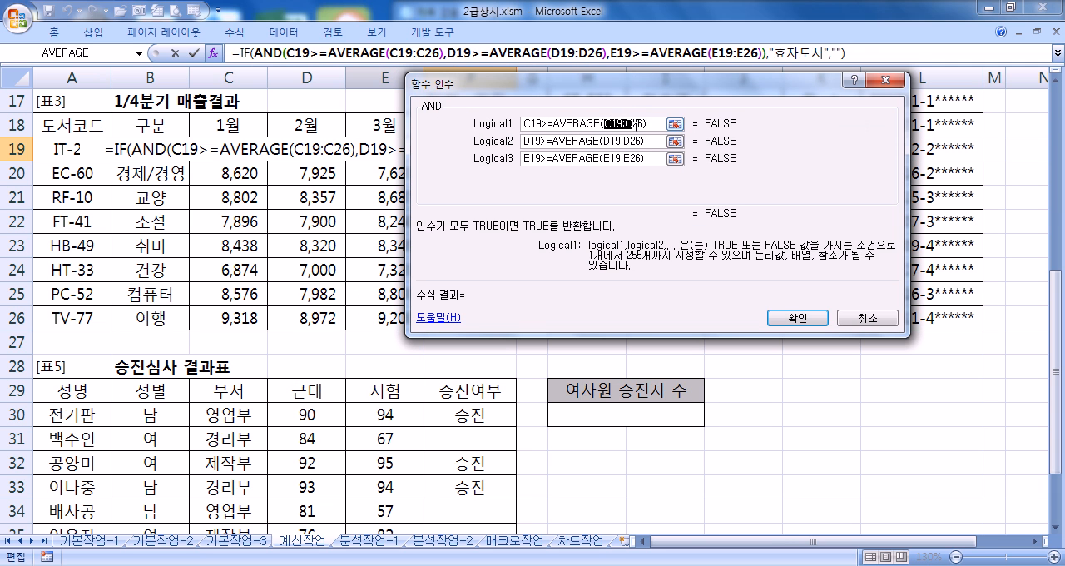
key("F4")
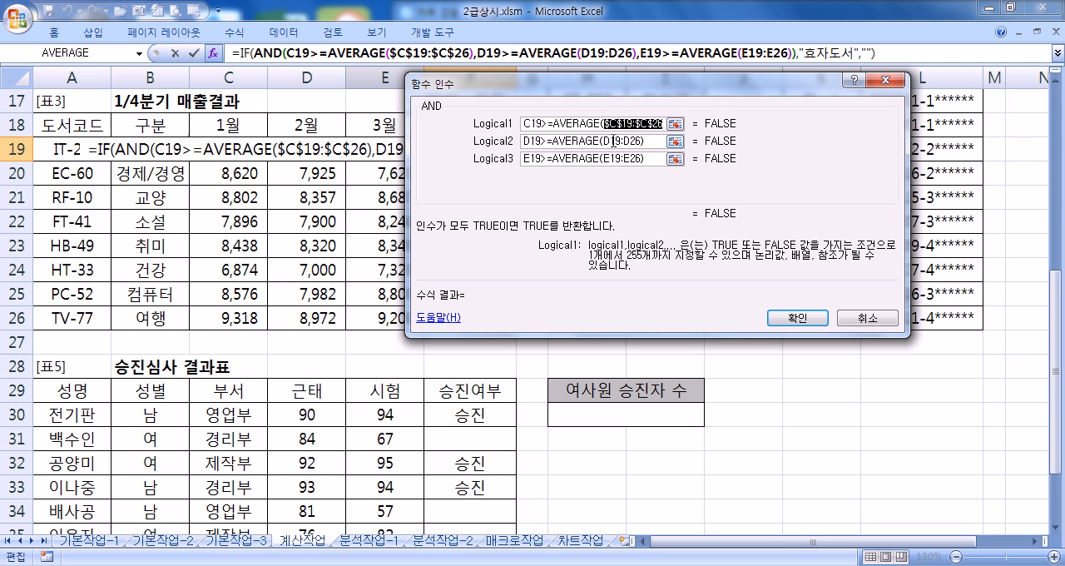
left_click_drag(608, 141, 639, 158)
key("F4")
key("F4")
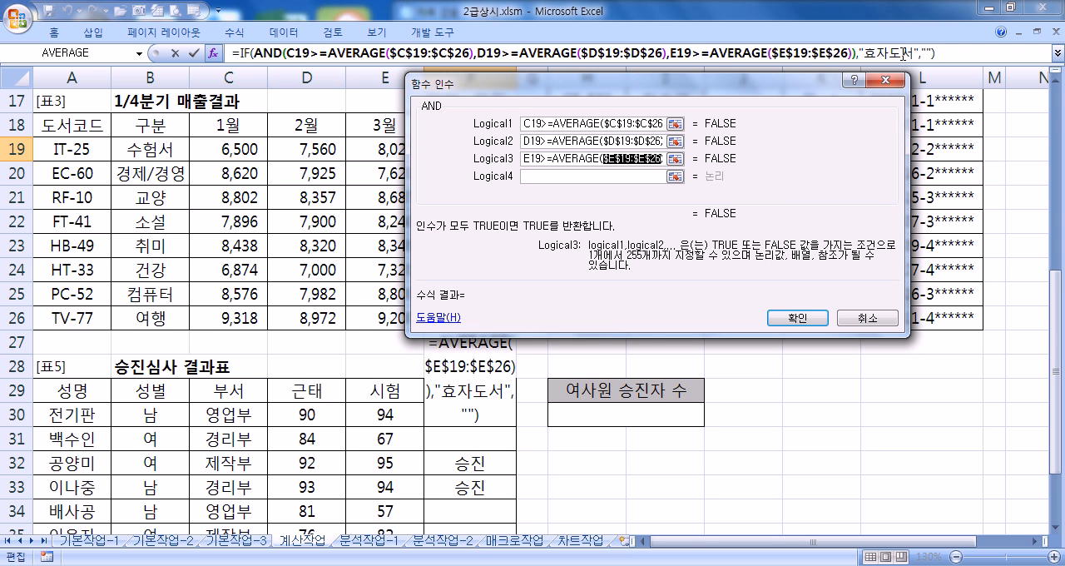
Step: Check the IF, AND and AVERAGE arguments in turn, and enter the completed IF formula in F19
left_click(244, 53)
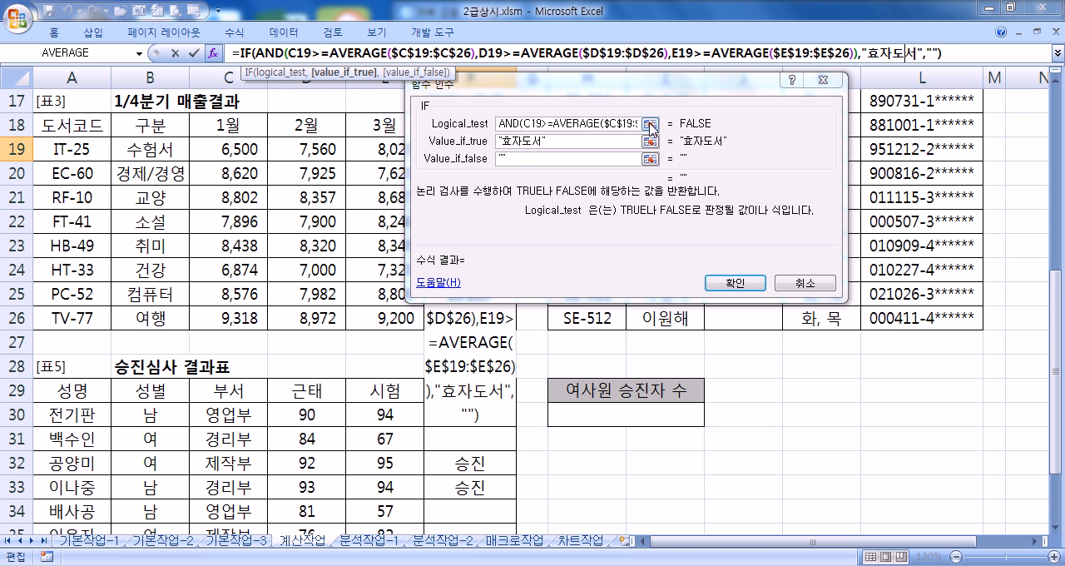
left_click(273, 53)
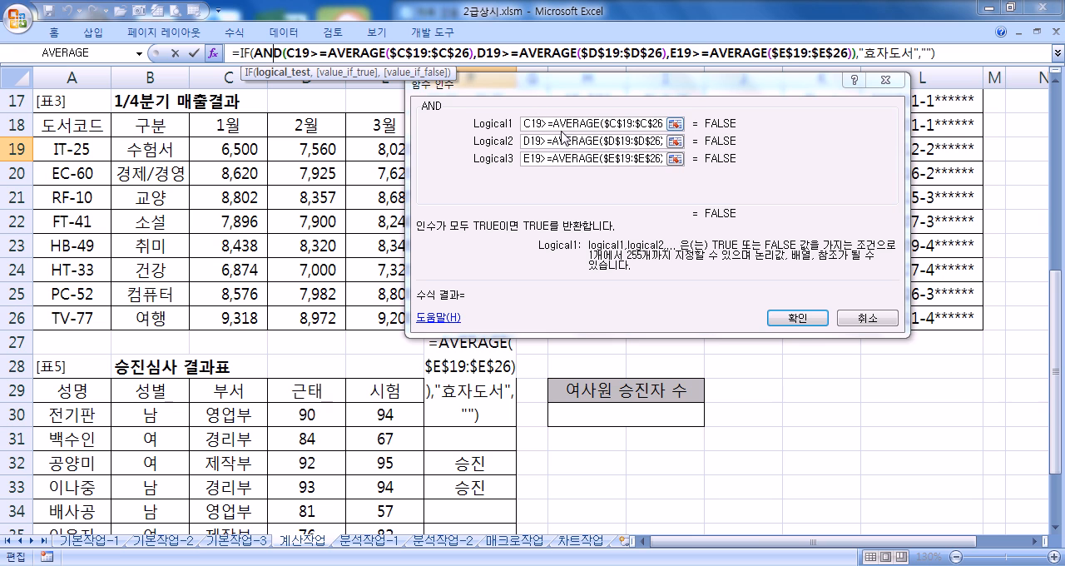
left_click(376, 53)
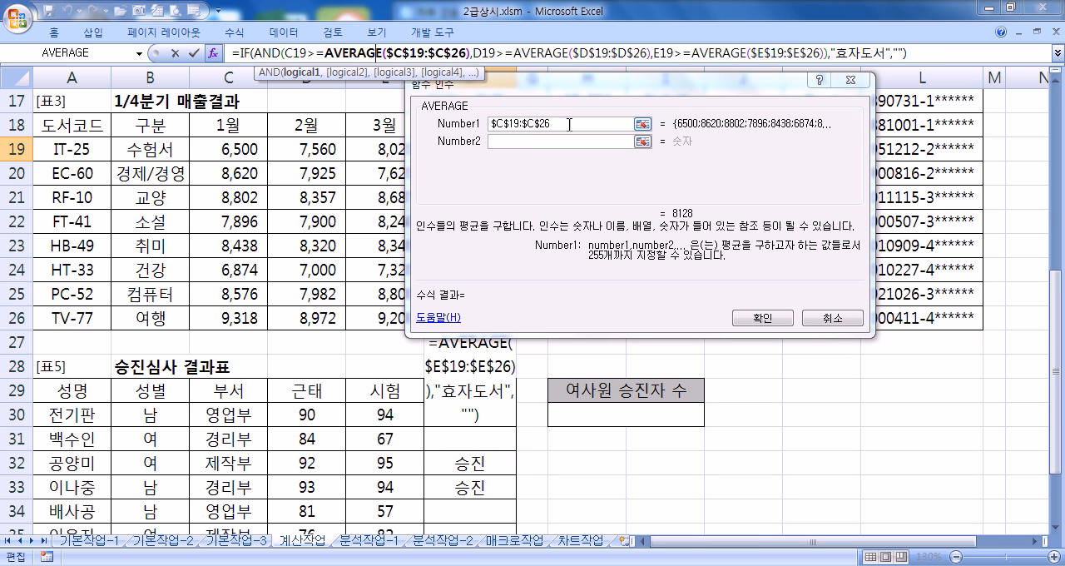
left_click(573, 53)
left_click(784, 53)
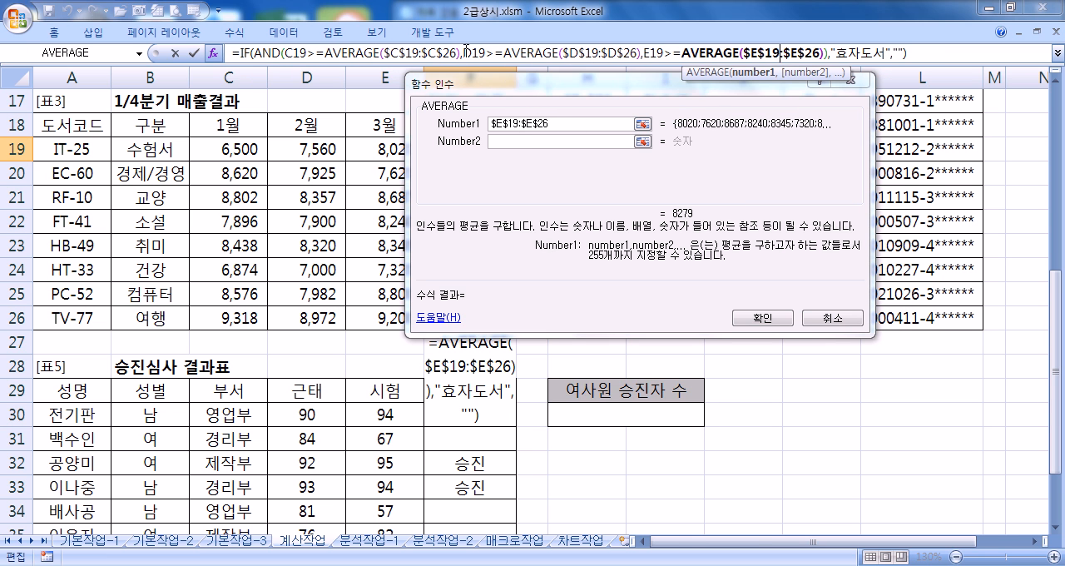
left_click(264, 53)
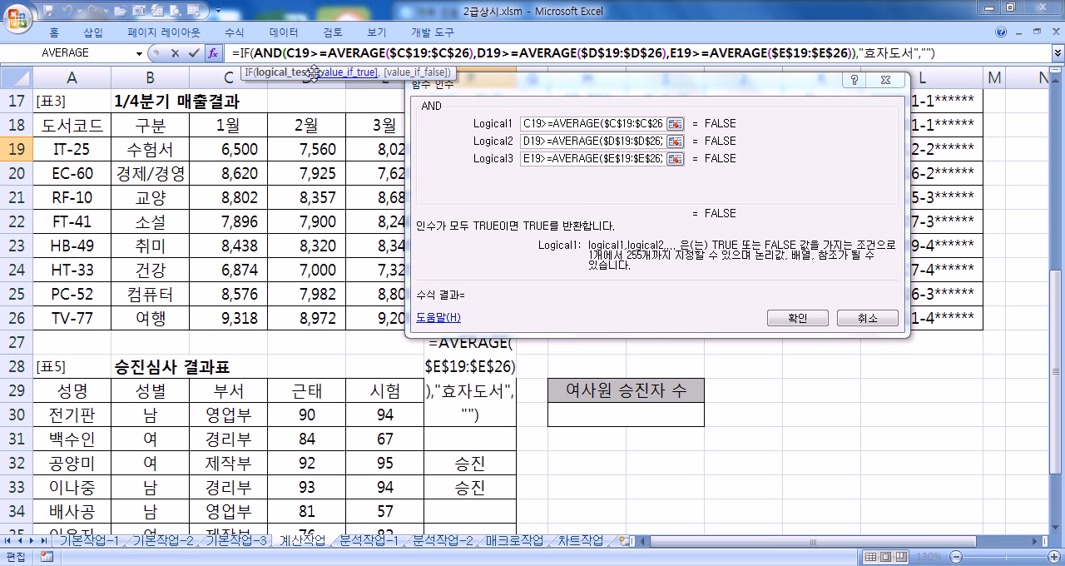
left_click(258, 53)
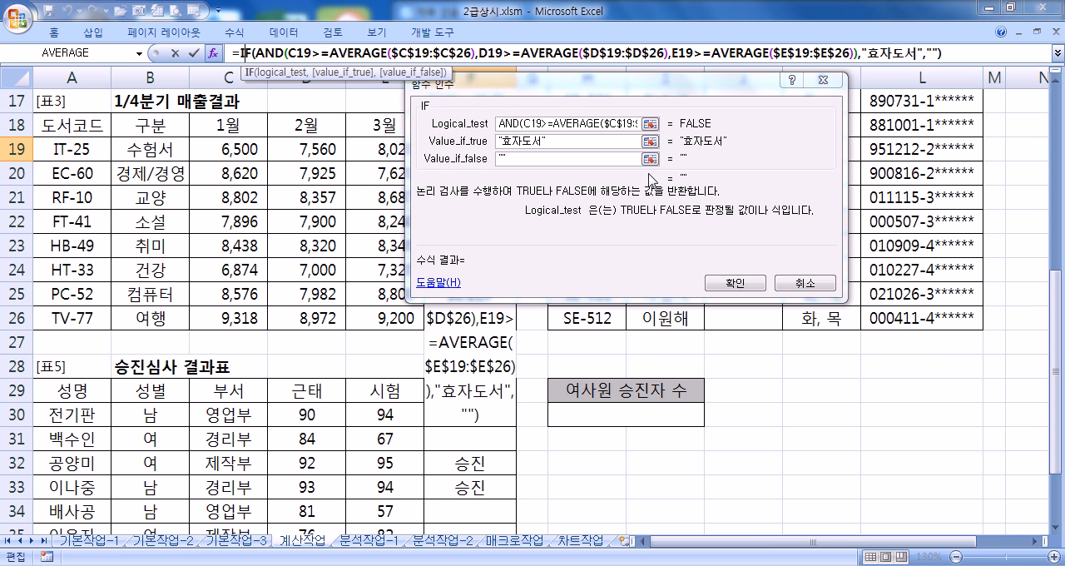
left_click(716, 283)
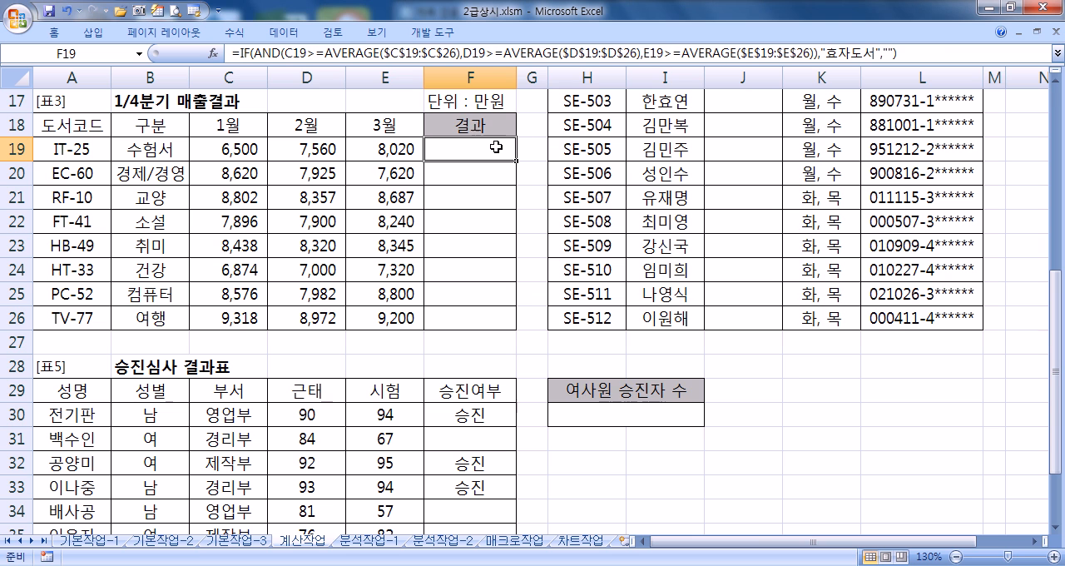
Step: Fill the IF formula from F19 down through F26, and paste a copy of its text below the outline in the Notepad notes
left_click_drag(515, 162, 505, 326)
left_click(500, 156)
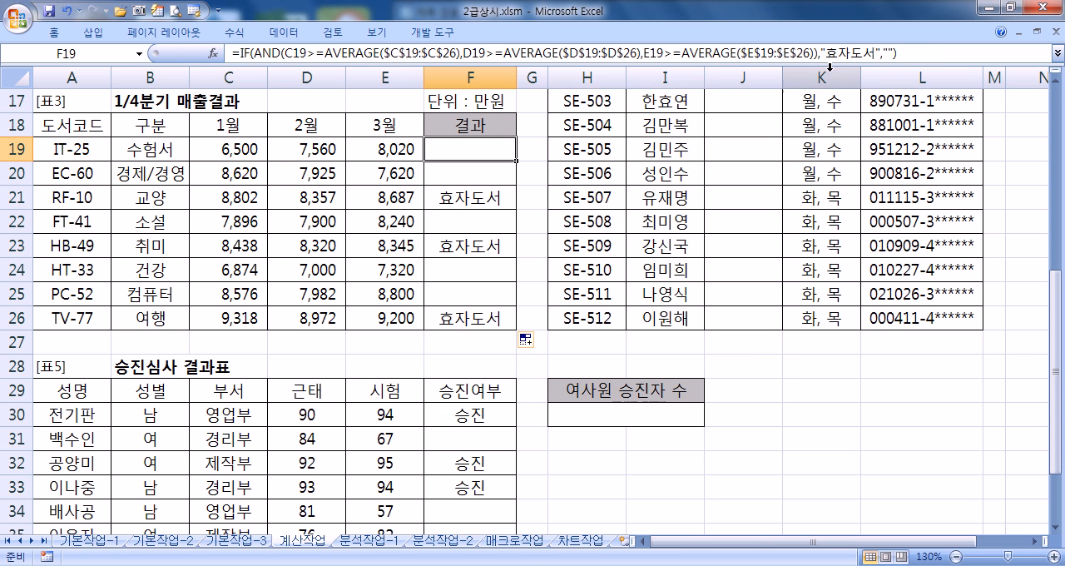
left_click(914, 51)
left_click(253, 52, "shift")
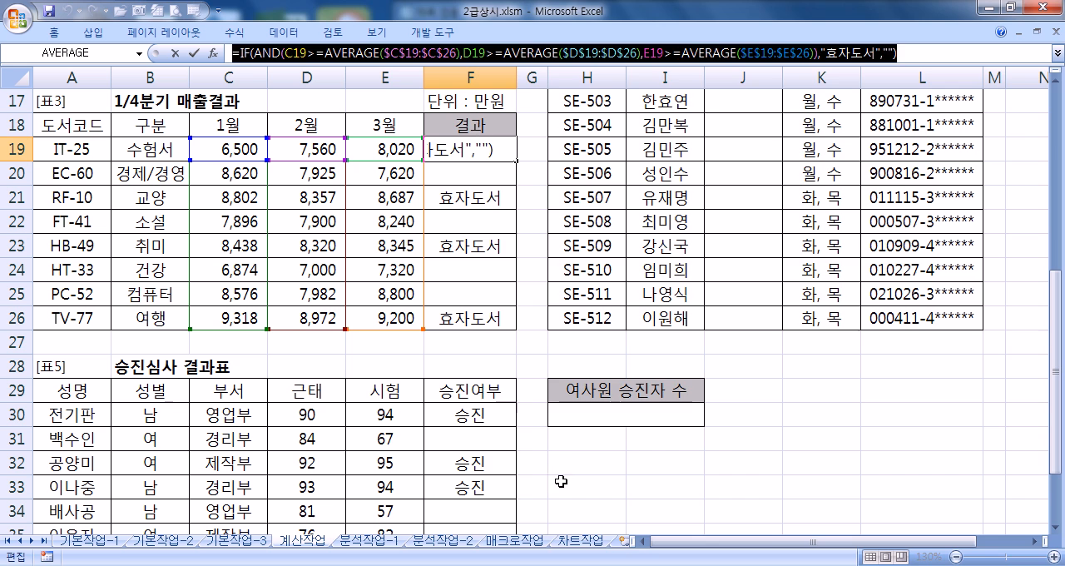
key("alt+Tab")
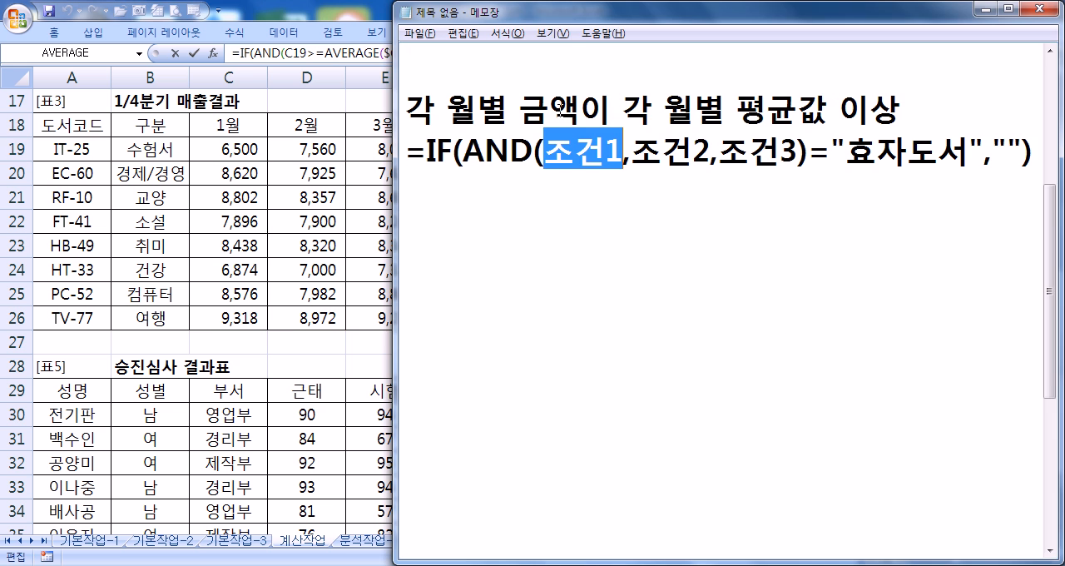
double_click(544, 19)
scroll(341, 370, "down", 4)
left_click_drag(347, 264, 357, 115)
scroll(309, 197, "up", 4)
left_click(245, 315)
key("ctrl+v")
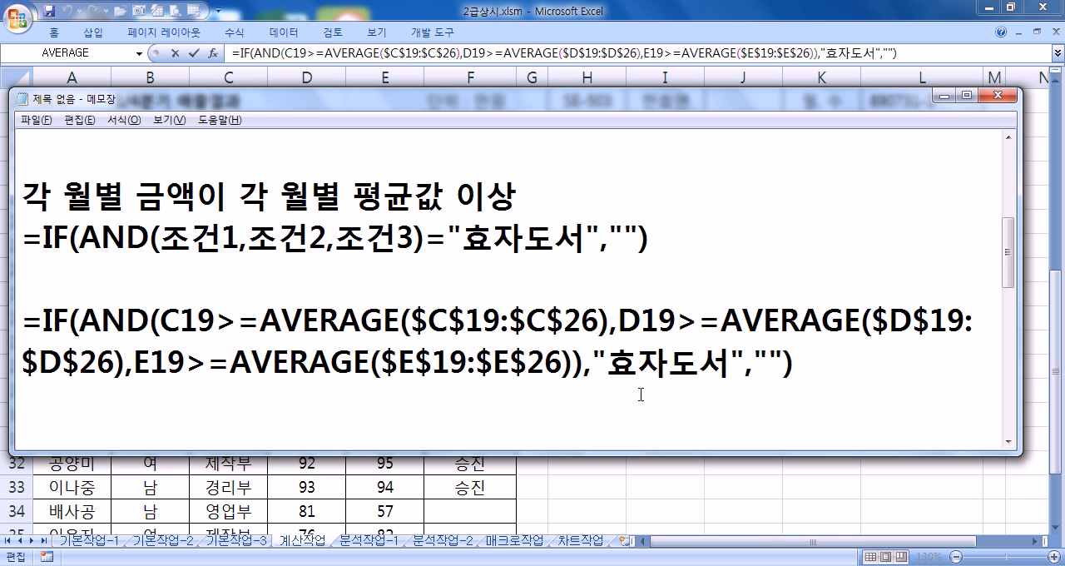
Step: Widen the Notepad window to the full screen width and move it up so the 표5 area shows beneath it
scroll(499, 333, "down", 1)
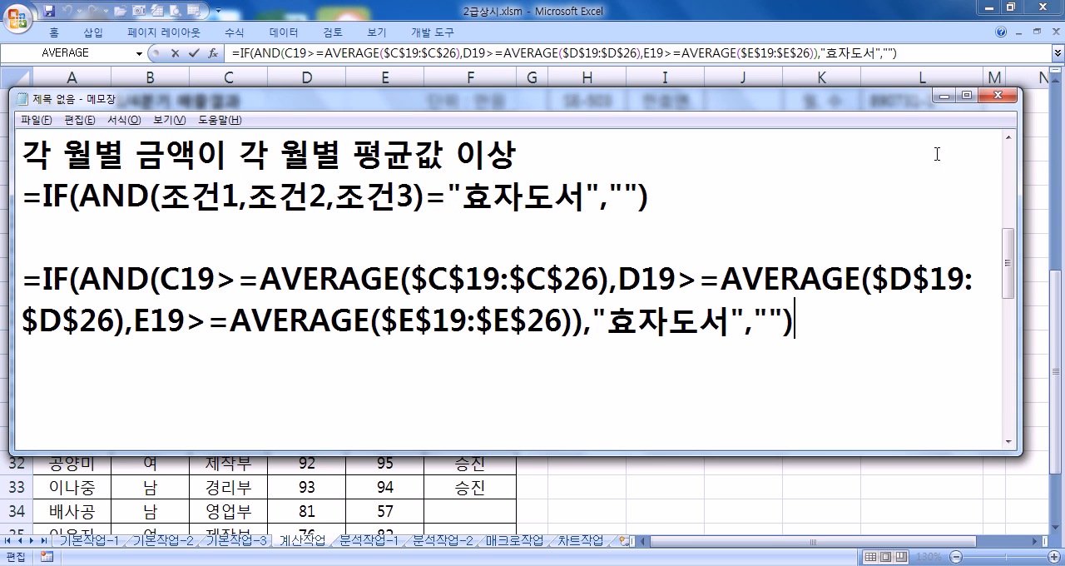
left_click_drag(1020, 152, 1057, 151)
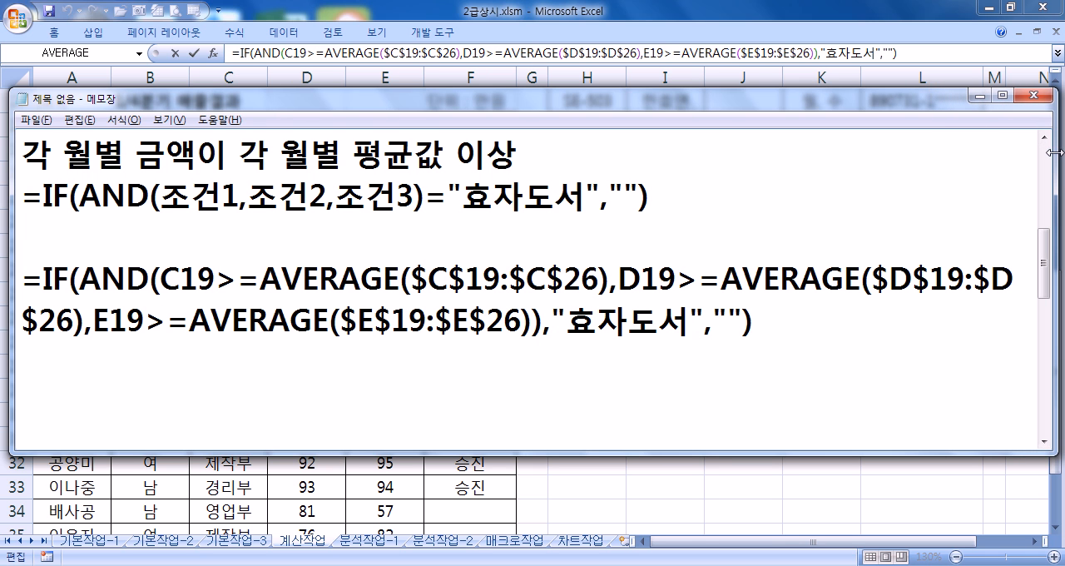
left_click_drag(12, 227, 2, 227)
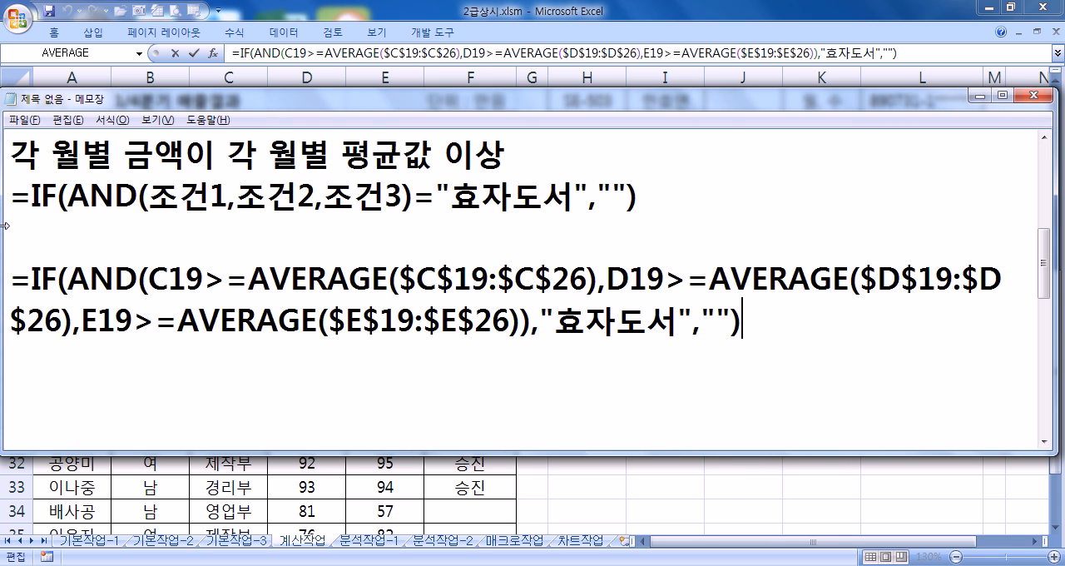
left_click_drag(118, 98, 123, 13)
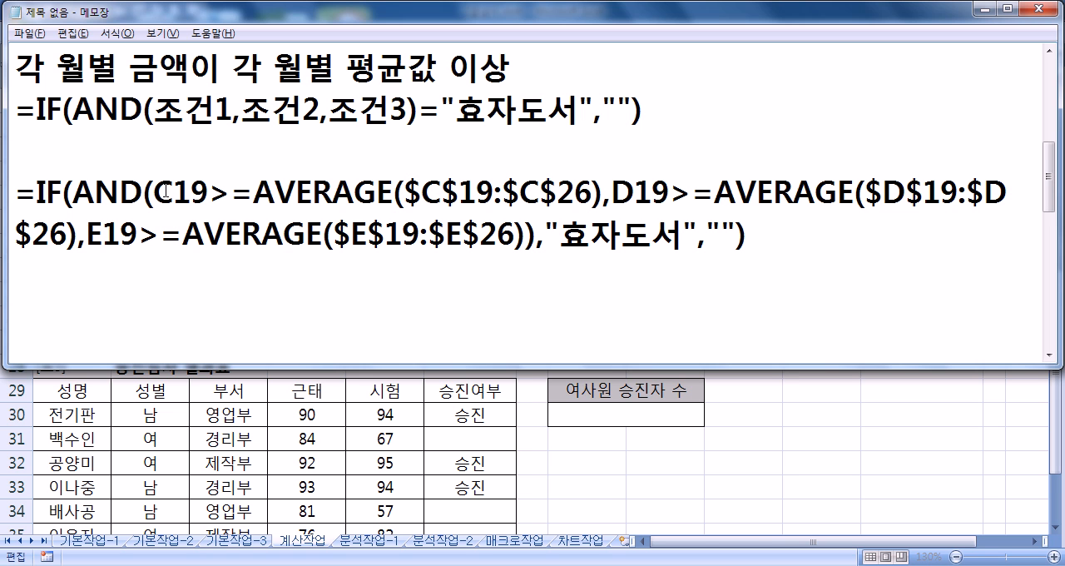
Step: Correct the IF outline in the notes by replacing the = after AND(조건1,조건2,조건3) with a comma
left_click_drag(156, 193, 526, 237)
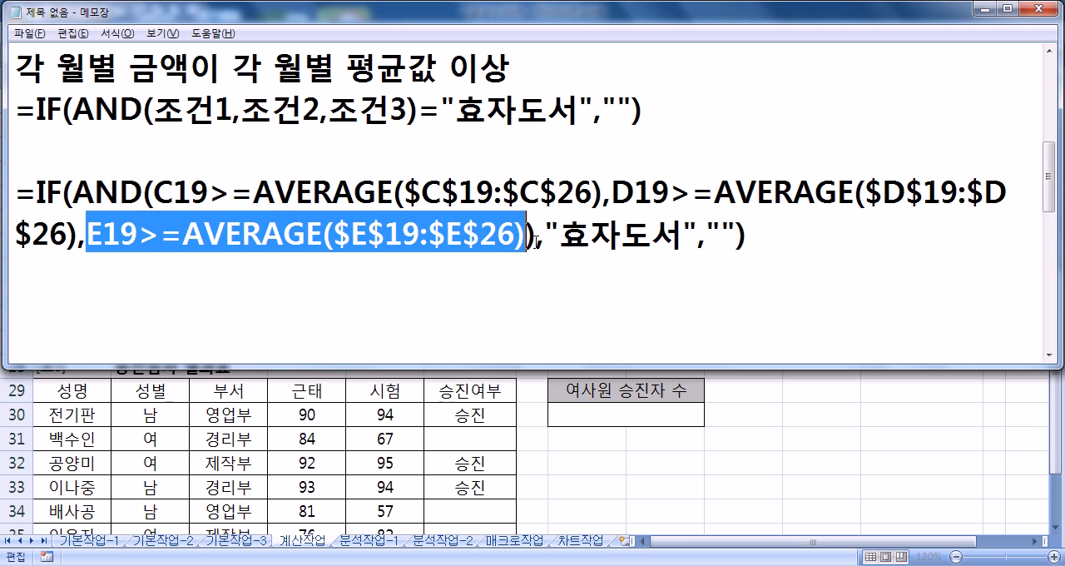
left_click(537, 237)
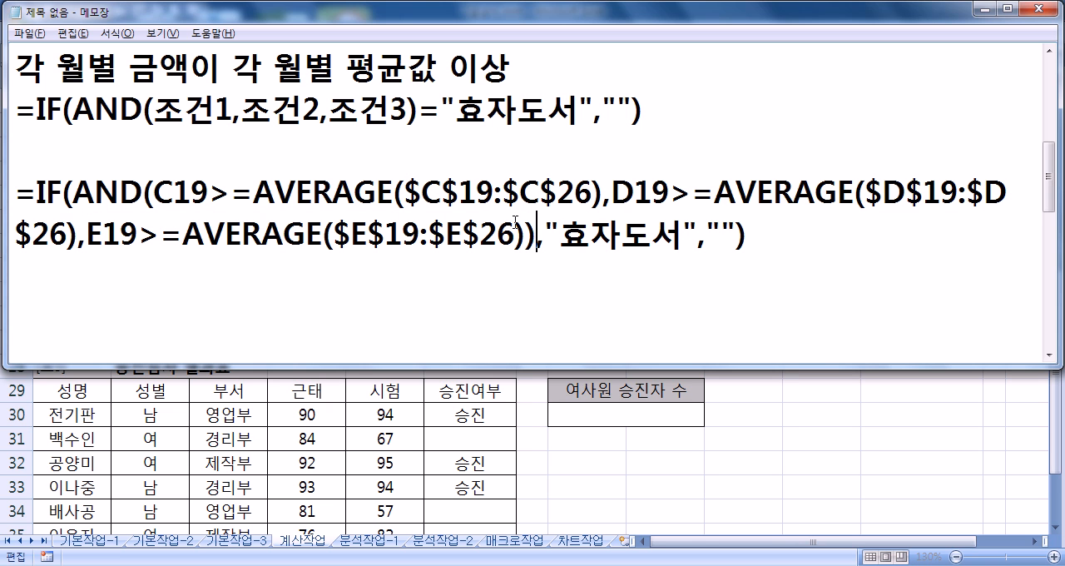
left_click_drag(424, 111, 443, 111)
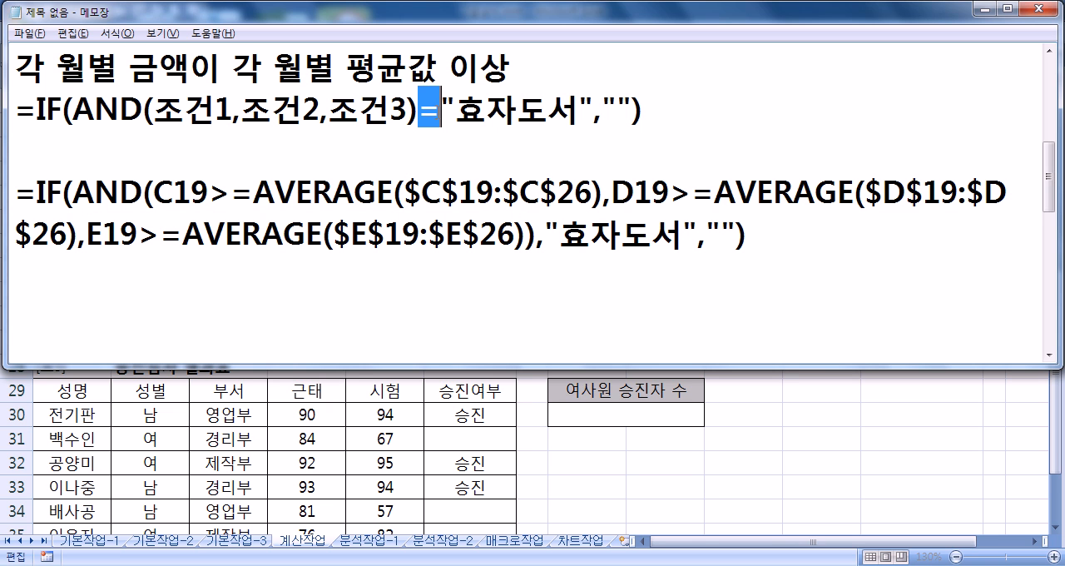
type(",")
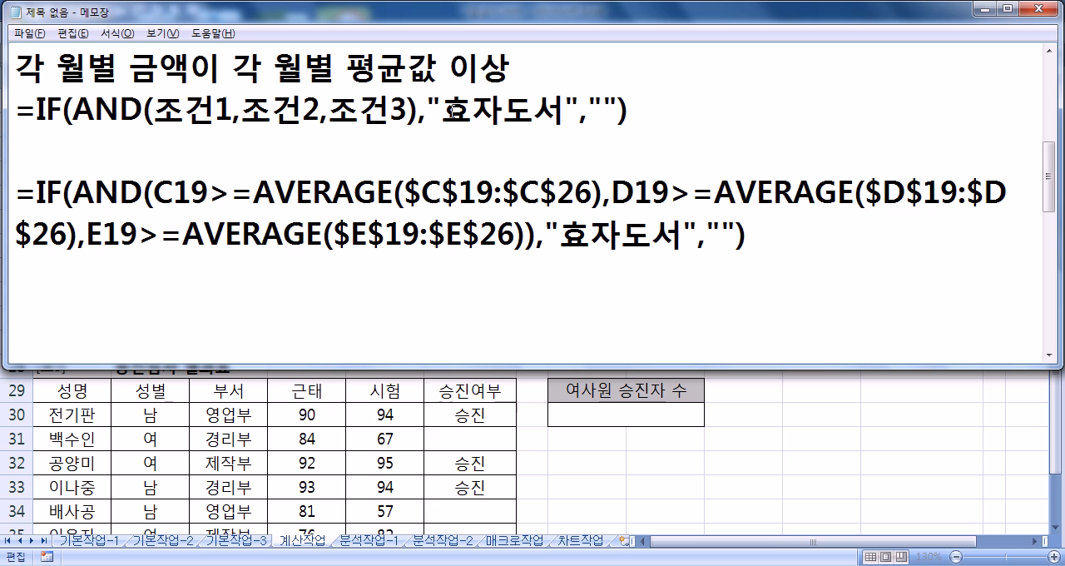
Step: Review the outline's AND condition and result arguments, return to Excel and finish editing F19 with its formula kept
left_click_drag(417, 109, 74, 111)
left_click_drag(450, 108, 621, 107)
left_click(553, 250)
left_click(545, 285)
key("alt+Tab")
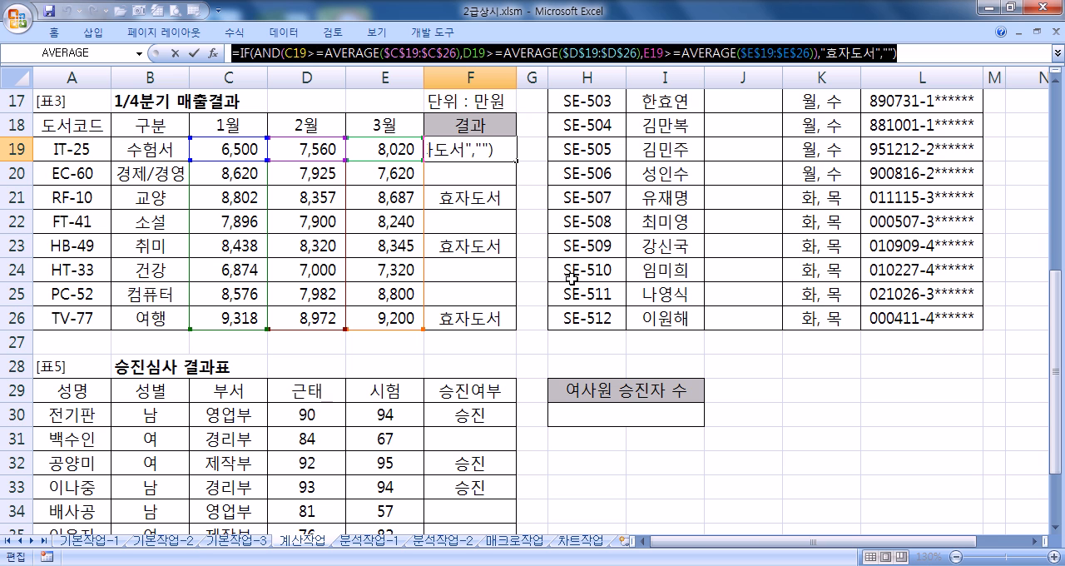
key("Return")
Step: Start a CHOOSE formula in J15, the first 성별 cell of 표4, and open its function arguments
scroll(583, 275, "up", 2)
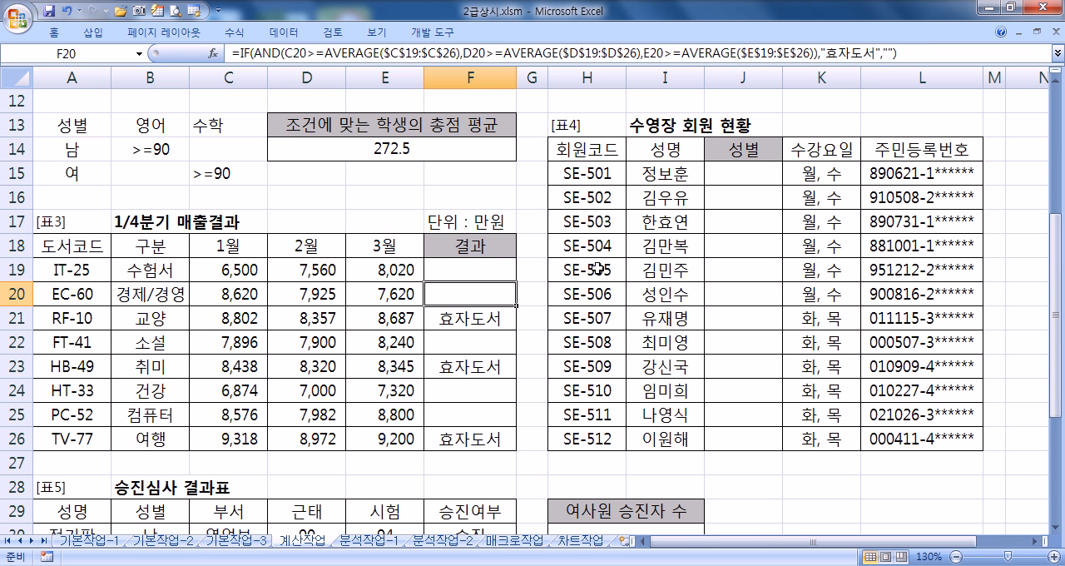
left_click(761, 177)
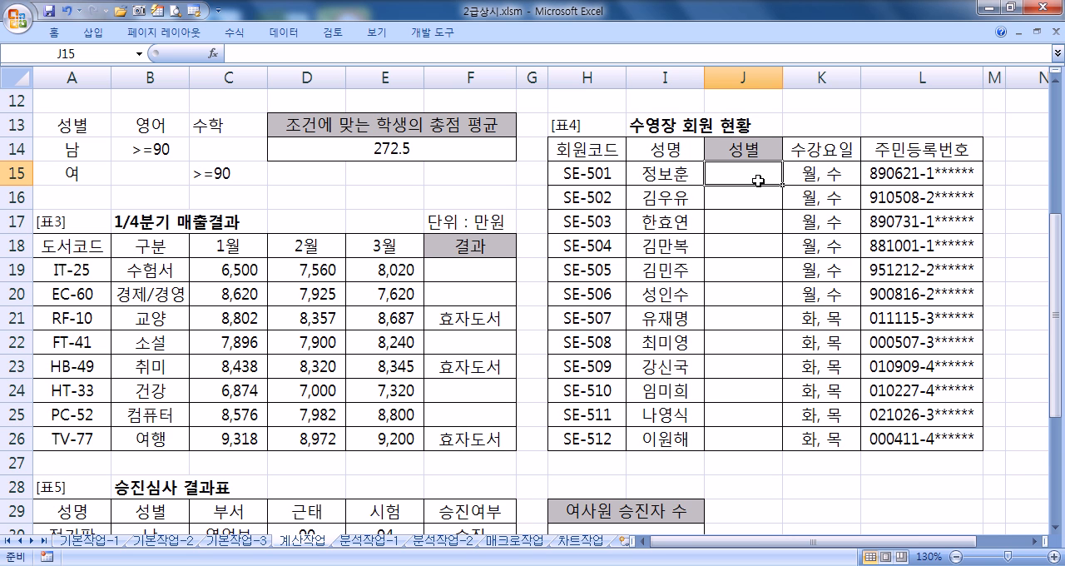
double_click(926, 174)
left_click_drag(927, 175, 936, 175)
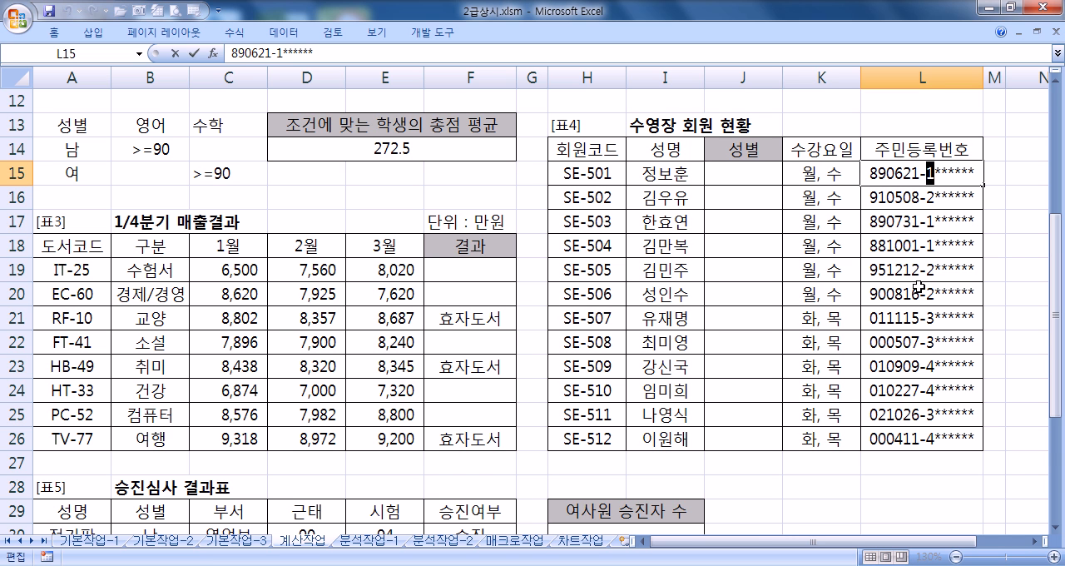
left_click(728, 173)
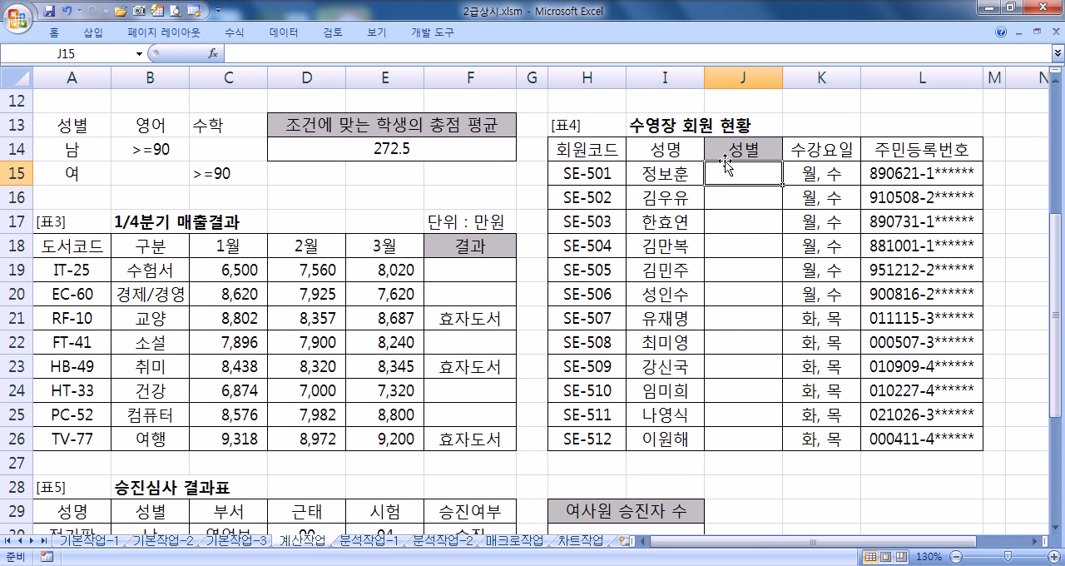
type("=CH")
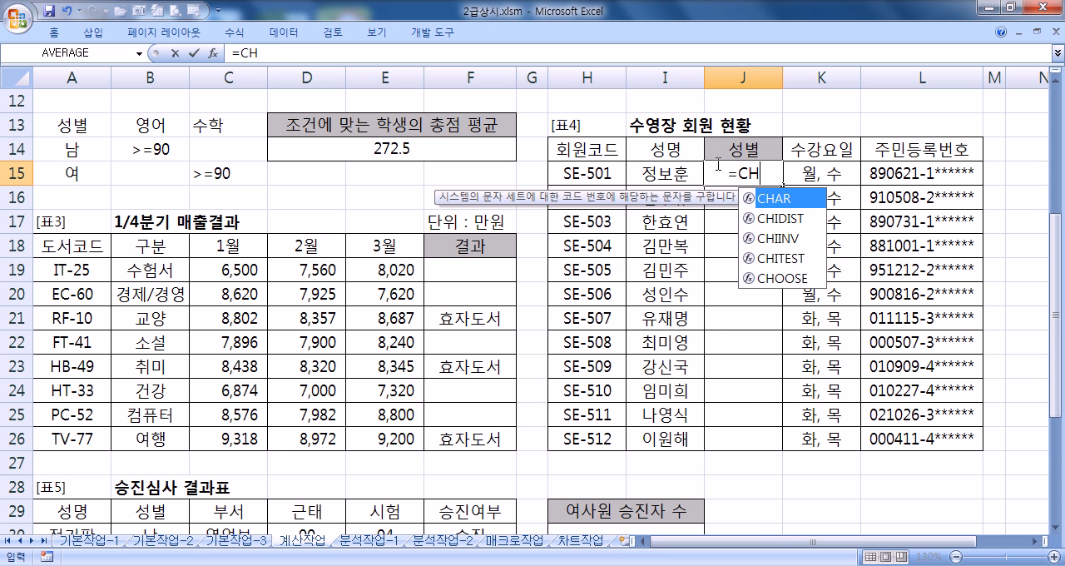
type("O")
key("Tab")
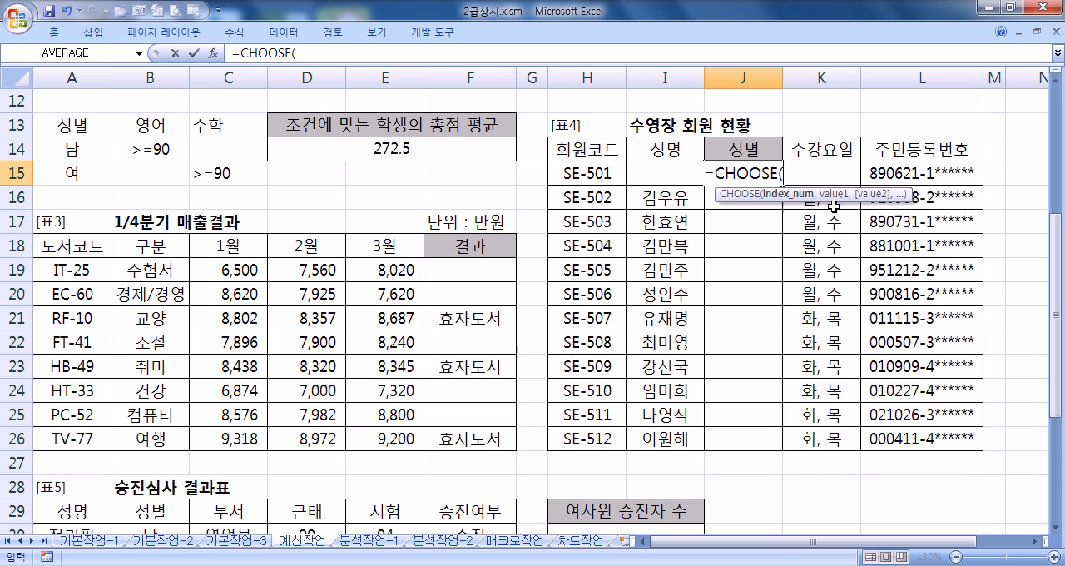
left_click(213, 55)
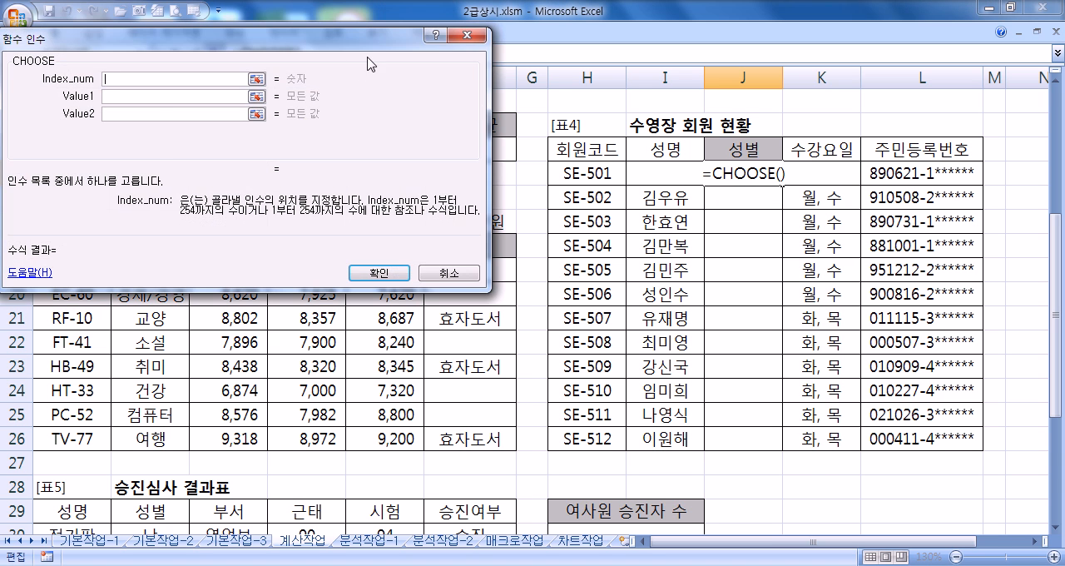
Step: Set CHOOSE's Value1 to 남, Value2 to 여, Value3 to 남 and Value4 to 여
left_click_drag(357, 30, 564, 190)
left_click(391, 236)
type("ska")
key("BackSpace")
key("BackSpace")
key("BackSpace")
key("Hangul")
type("나ㅁ")
key("Tab")
type("여")
key("Tab")
type("나ㅁ")
key("Tab")
type("여")
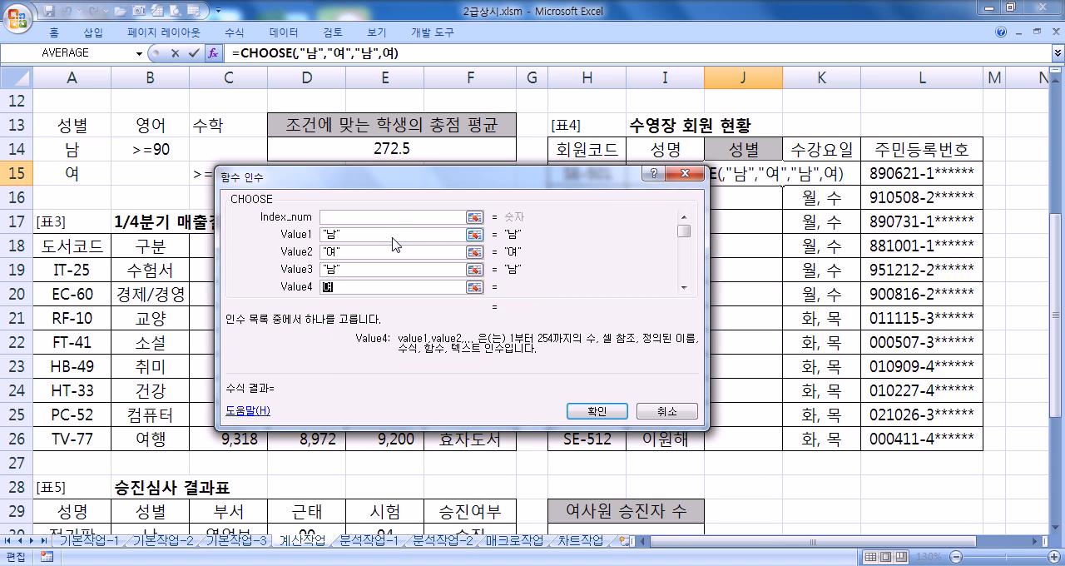
Step: Nest the MID function in CHOOSE's Index_num argument, choosing it from the list of all functions
left_click(393, 216)
left_click_drag(445, 185, 707, 218)
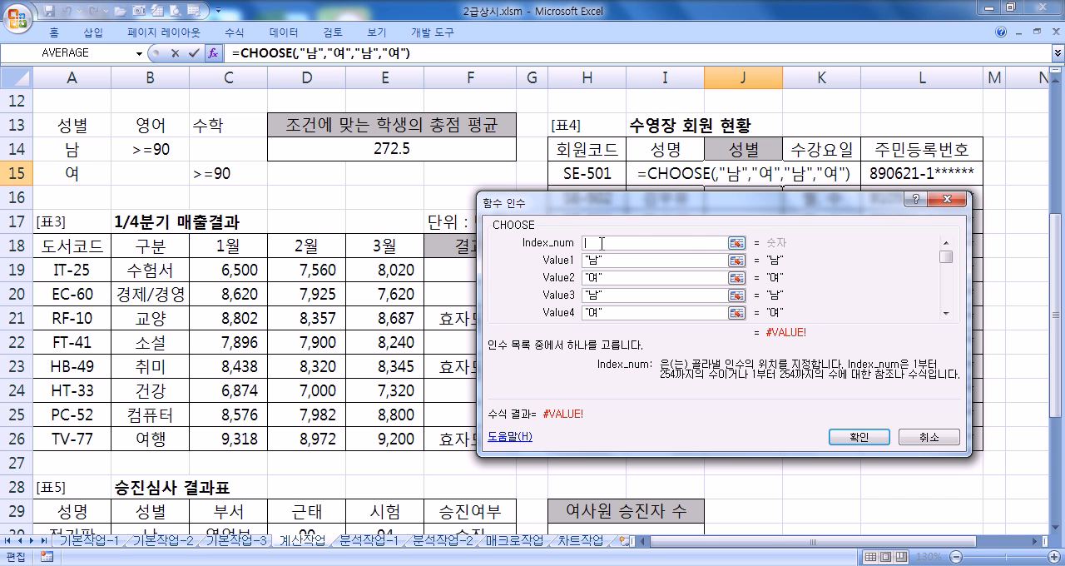
left_click(139, 53)
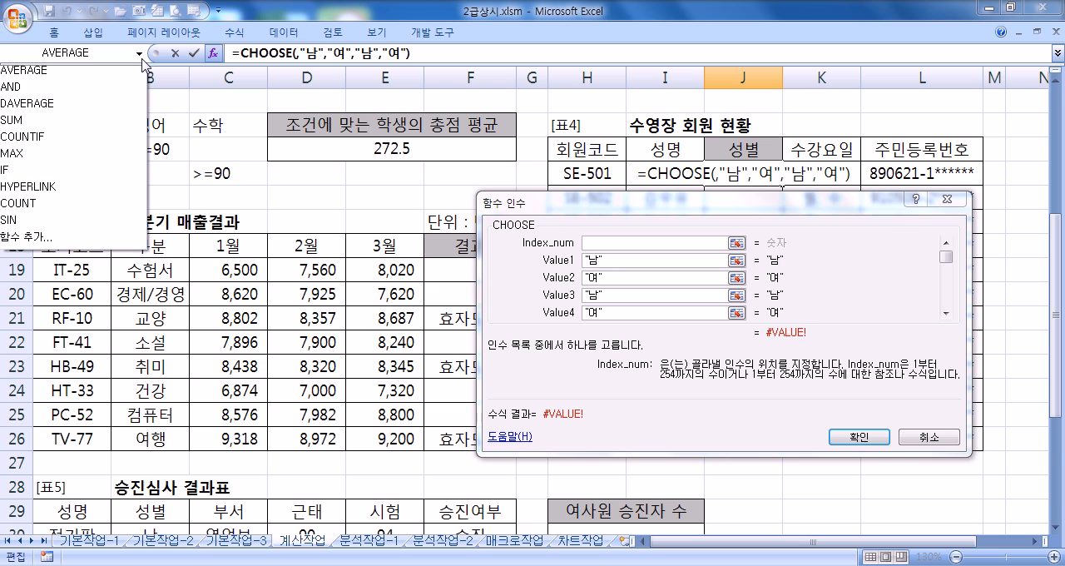
left_click(60, 240)
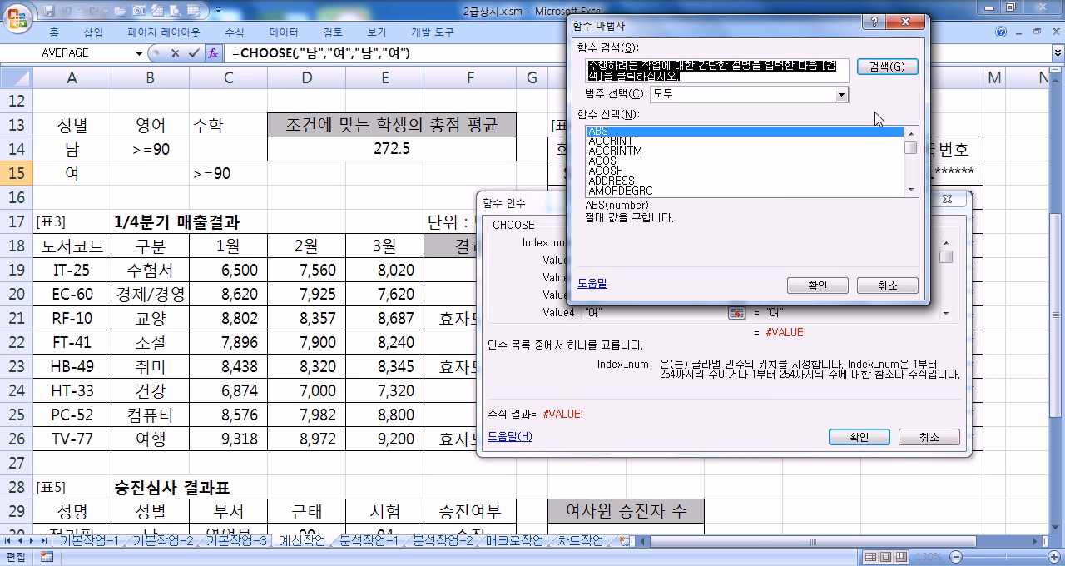
left_click(787, 196)
left_click(625, 181)
left_click_drag(911, 148, 914, 164)
key("m")
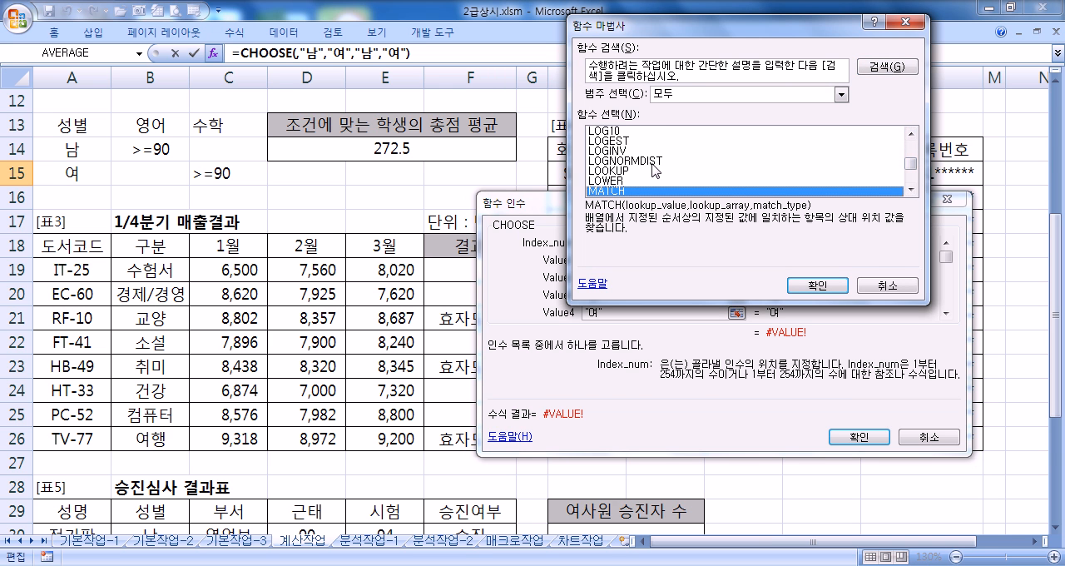
scroll(651, 165, "down", 2)
scroll(646, 173, "down", 2)
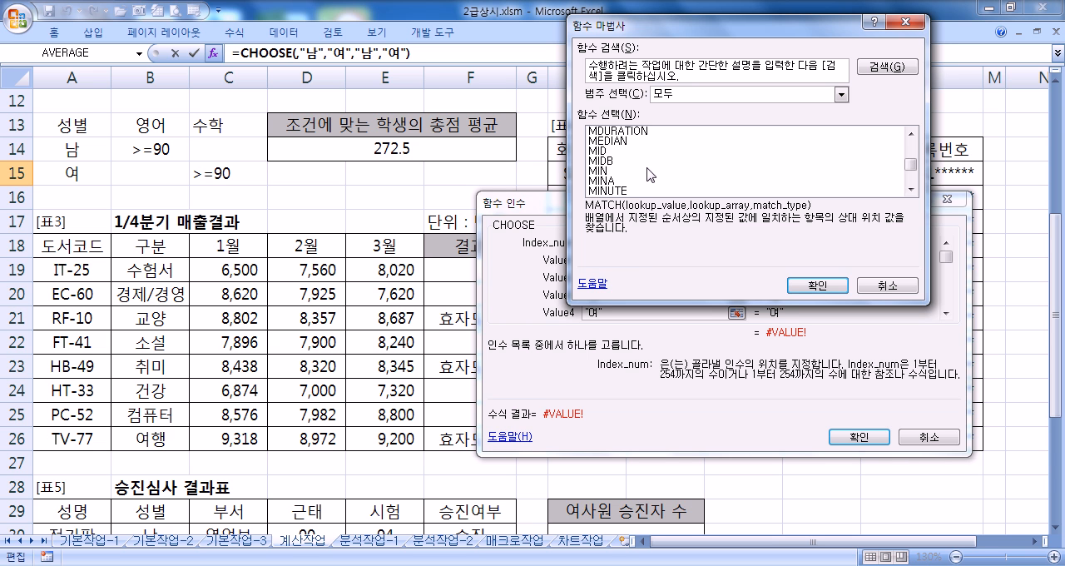
left_click(640, 151)
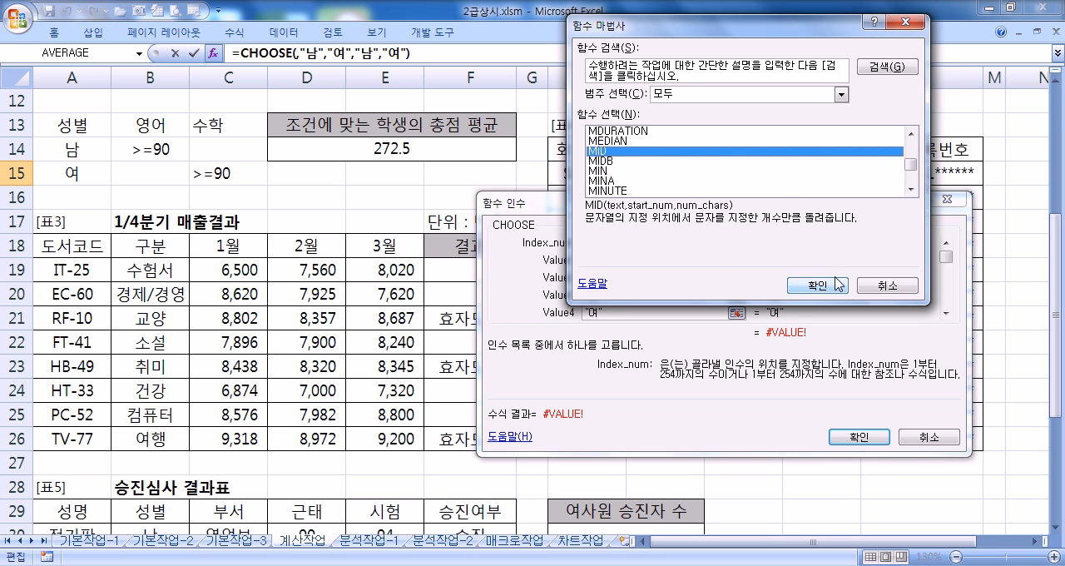
left_click(818, 286)
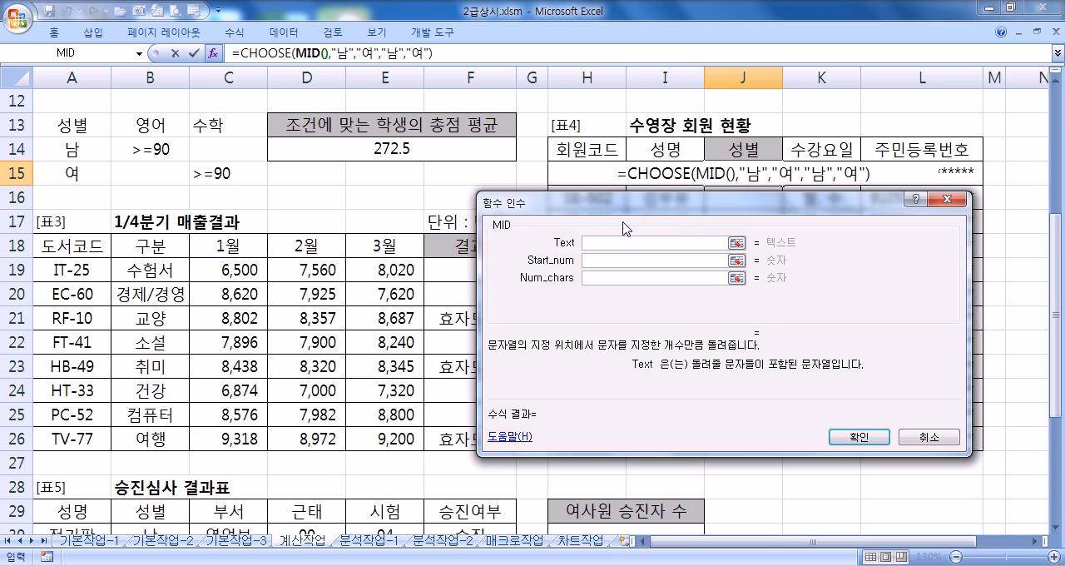
Step: Set MID's Text to L15, Start_num to 8 and Num_chars to 1, and enter the finished CHOOSE formula in J15
left_click(911, 175)
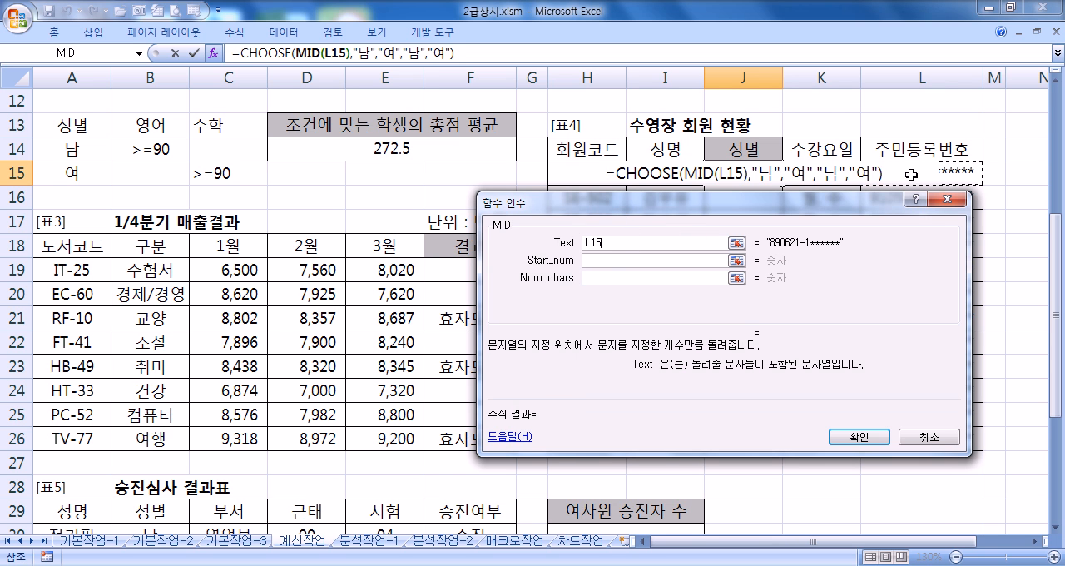
left_click(618, 260)
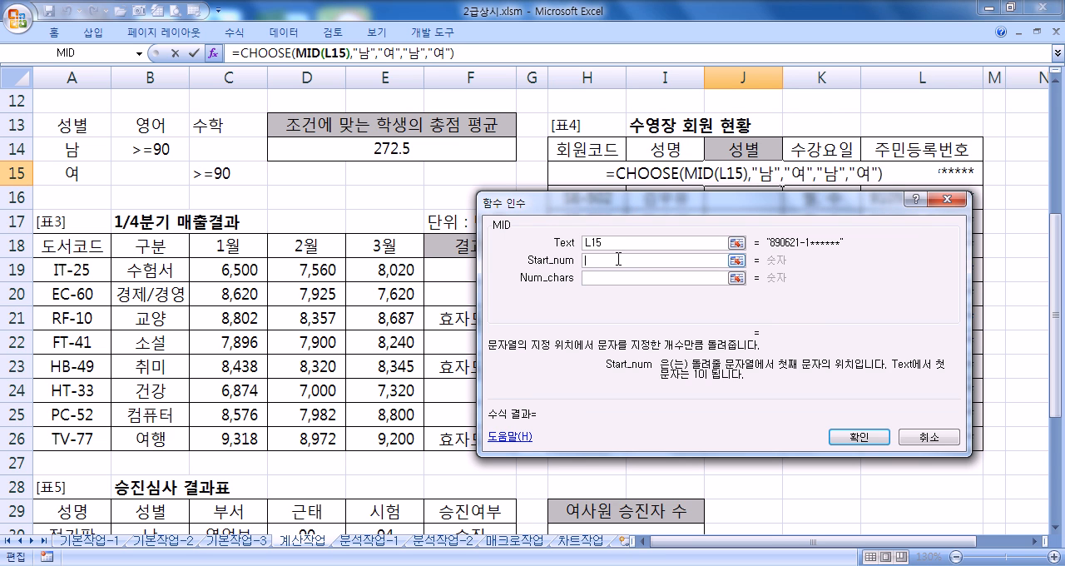
type("8")
left_click(604, 278)
type("1")
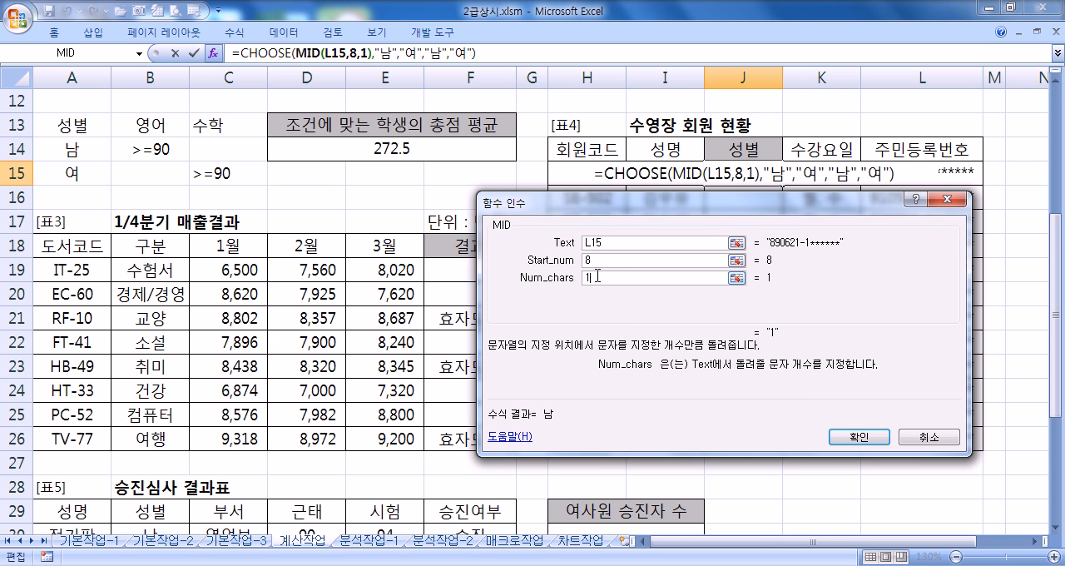
left_click(853, 437)
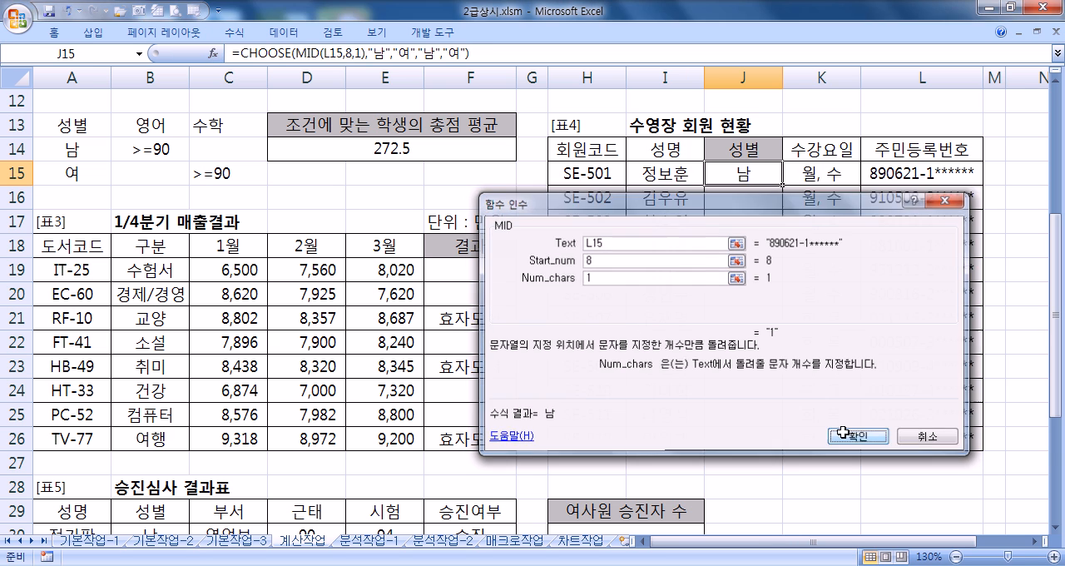
Step: Copy the CHOOSE formula text from J15 and paste it below the IF formula in the Notepad notes
key("F2")
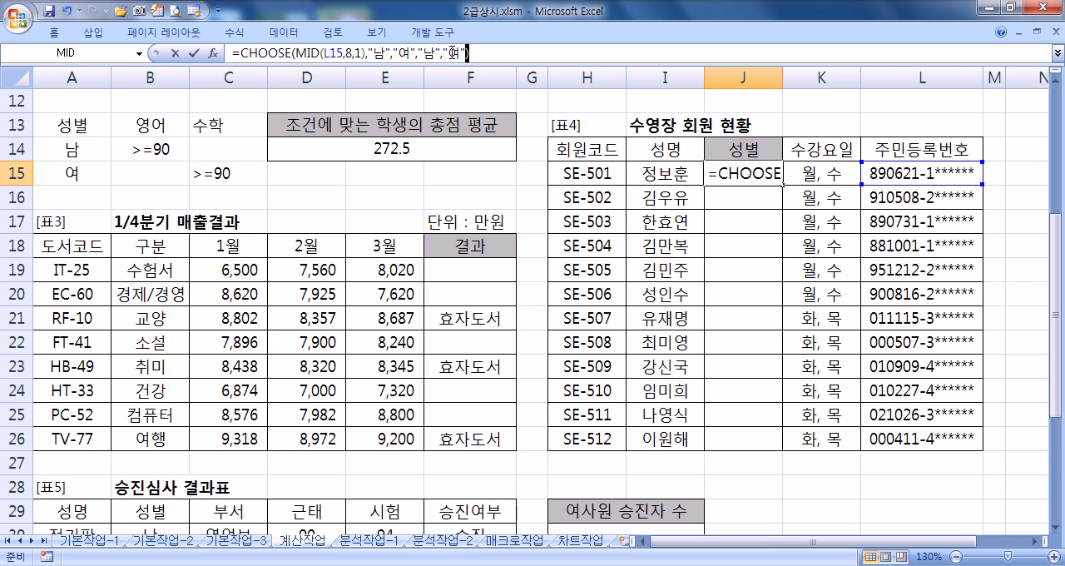
key("shift+Home")
key("ctrl+c")
key("alt+Tab")
left_click(368, 318)
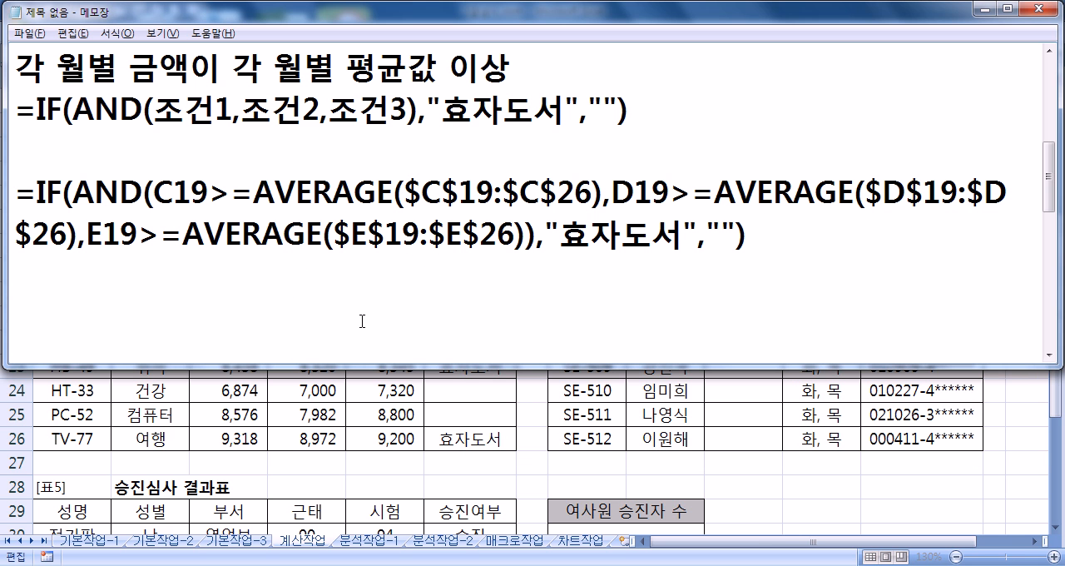
key("ctrl+v")
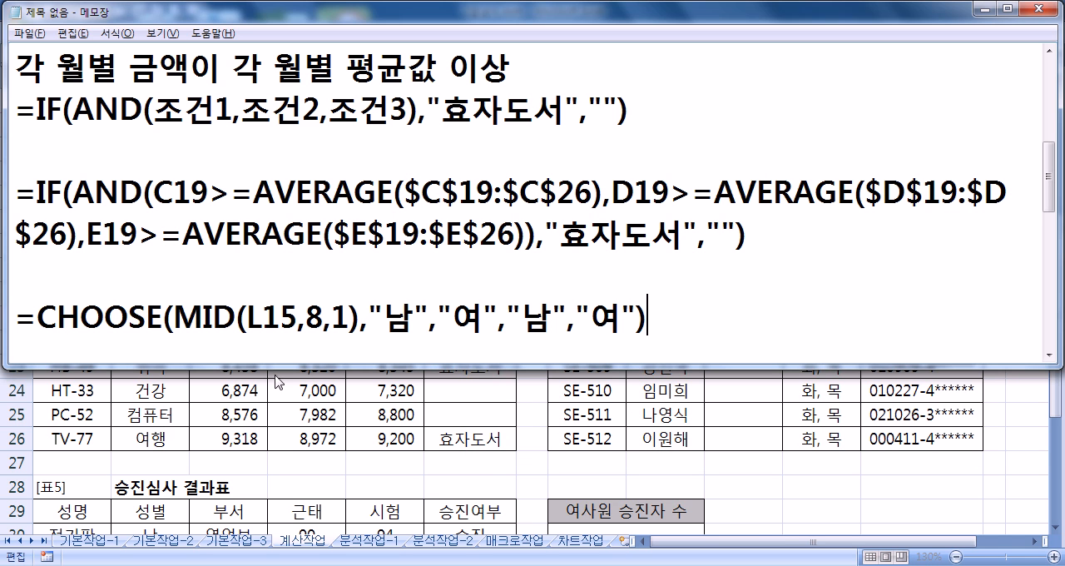
Step: Review the MID(L15,8,1) part and the 남/여 values of the CHOOSE formula in the Notepad notes, and add a new line below
left_click_drag(244, 328, 351, 320)
left_click_drag(175, 321, 360, 321)
key("alt+Tab")
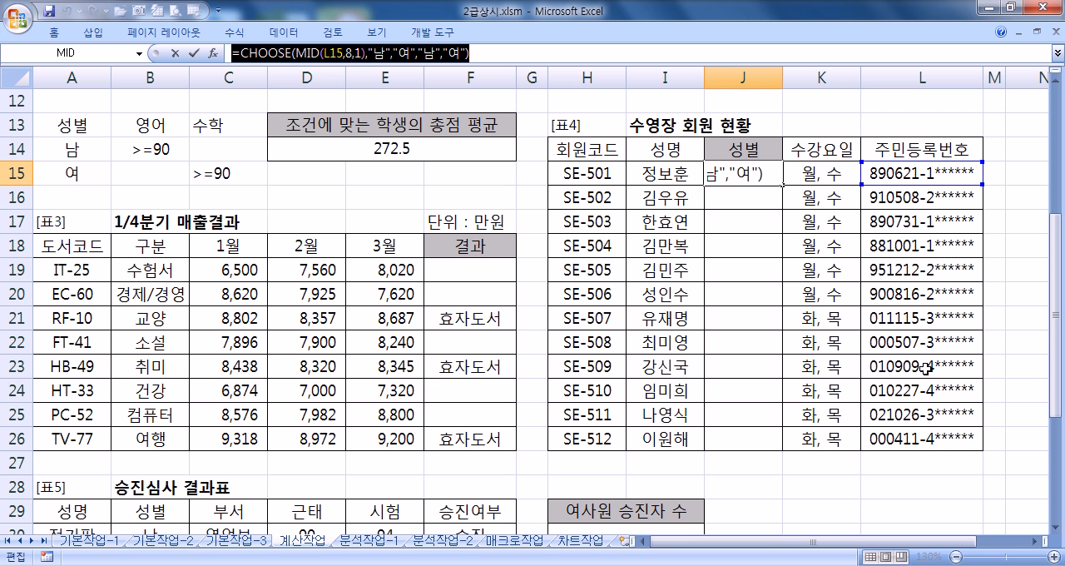
key("alt+Tab")
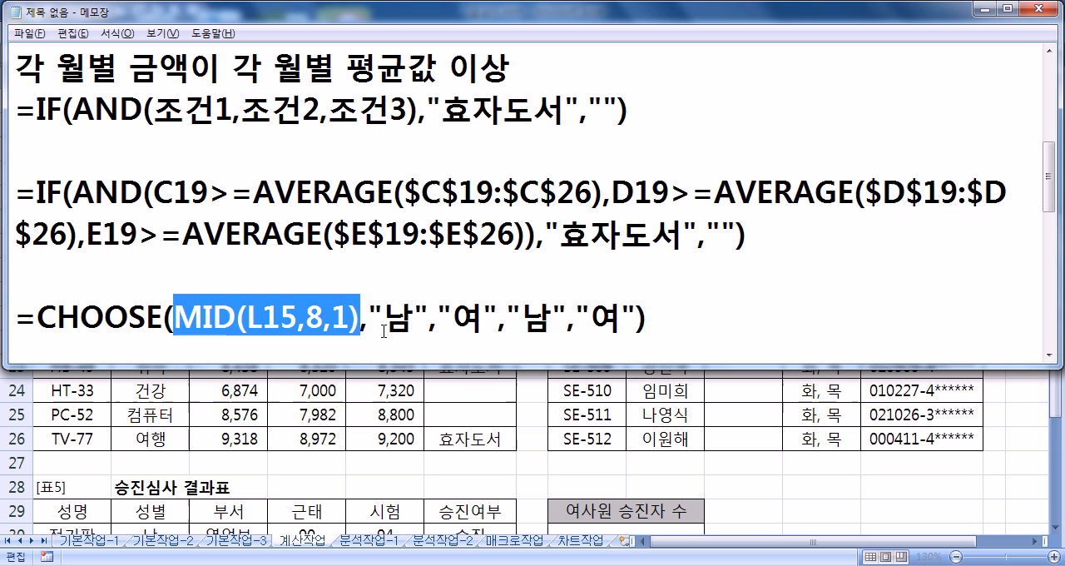
left_click_drag(383, 321, 621, 321)
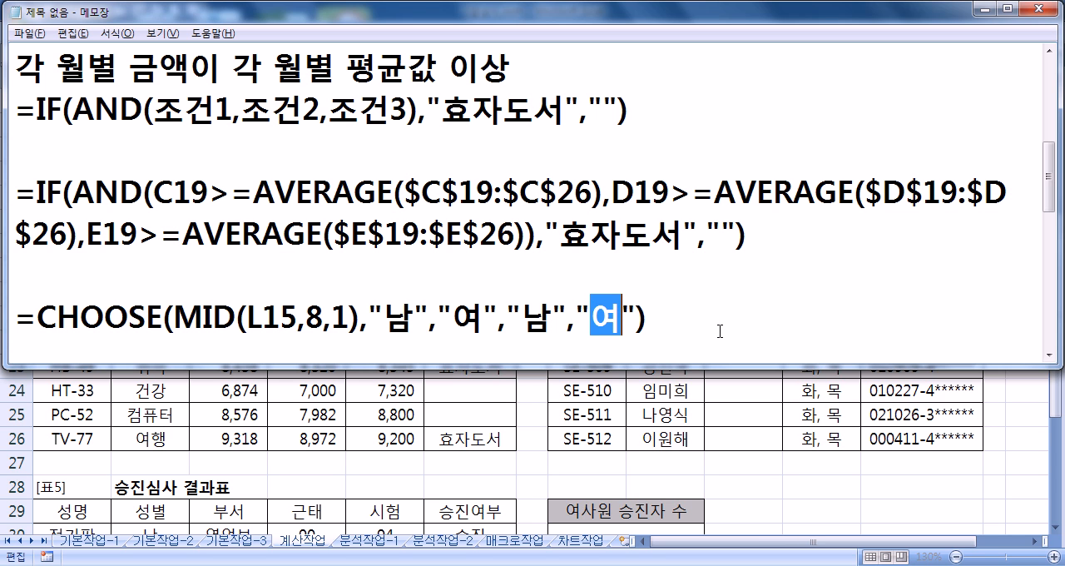
left_click(666, 321)
key("Return")
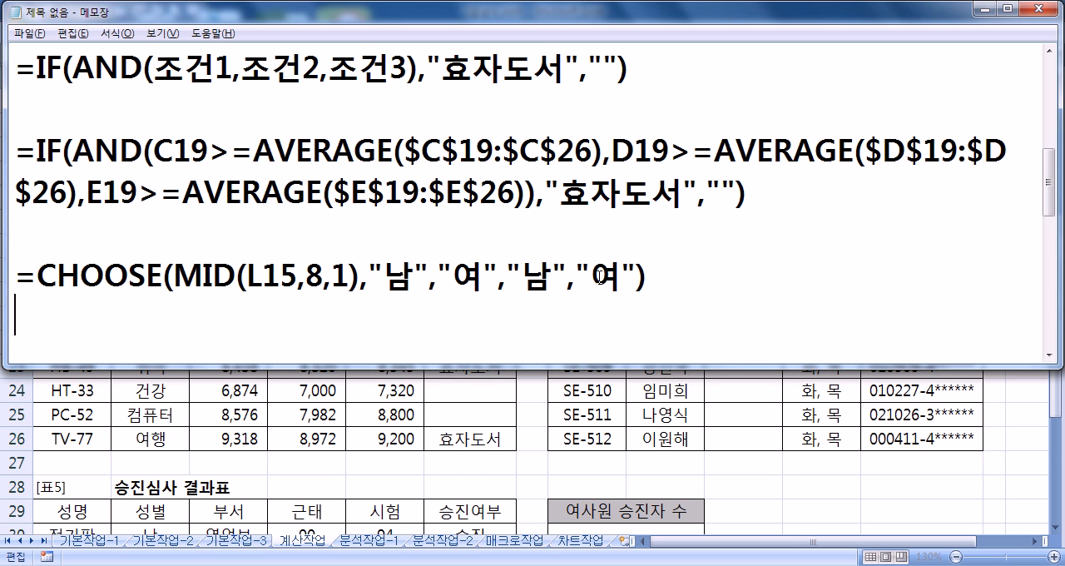
Step: Switch to Excel, confirm the CHOOSE formula in J15 and fill it down 표4's 성별 column to J26
key("alt+Tab")
key("ctrl+Return")
double_click(781, 185)
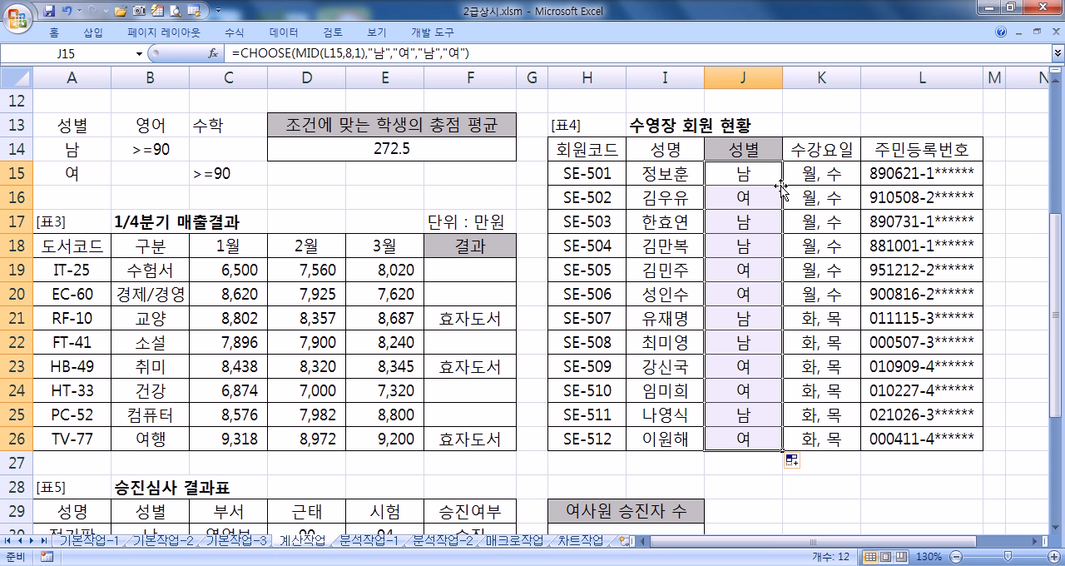
left_click(745, 175)
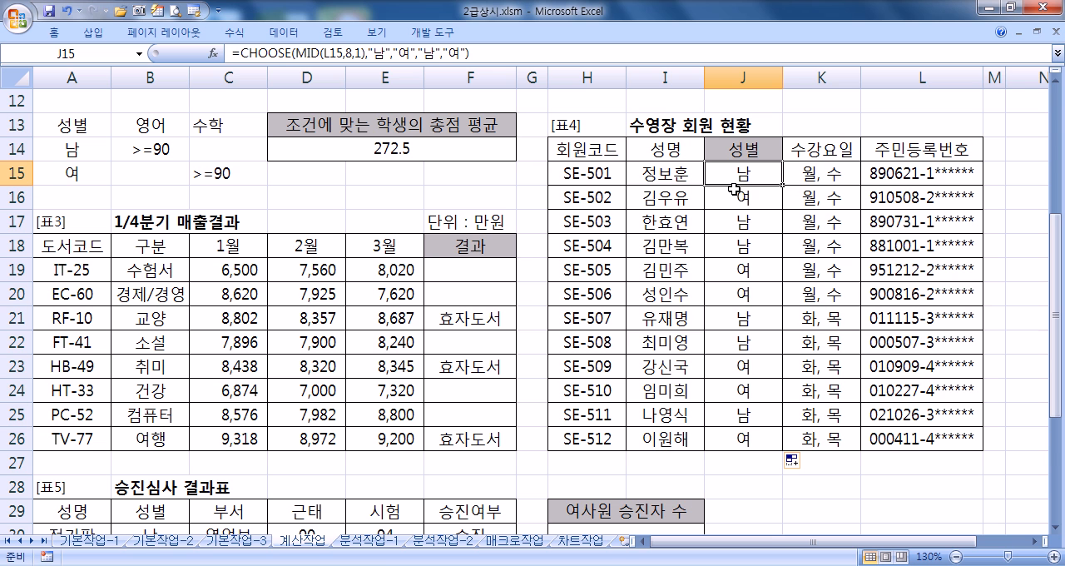
Step: In the Notepad notes, add the syntax line =CHOOSE(값, 1일 경우, 2일 경우, 3일 경우.....) below the pasted CHOOSE formula
key("alt+Tab")
scroll(298, 248, "down", 2)
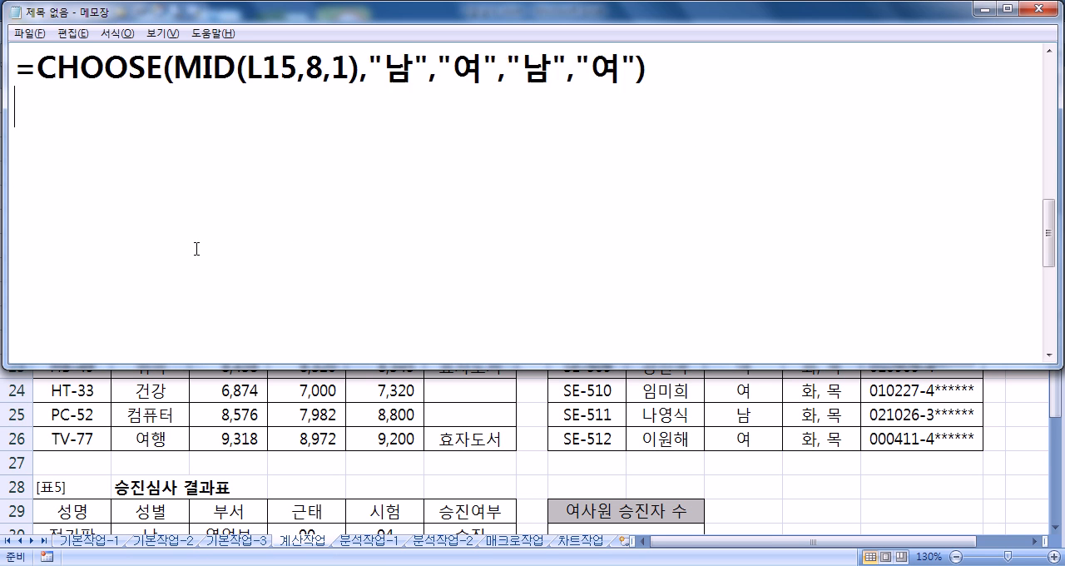
left_click(69, 150)
type("=CHOOSE")
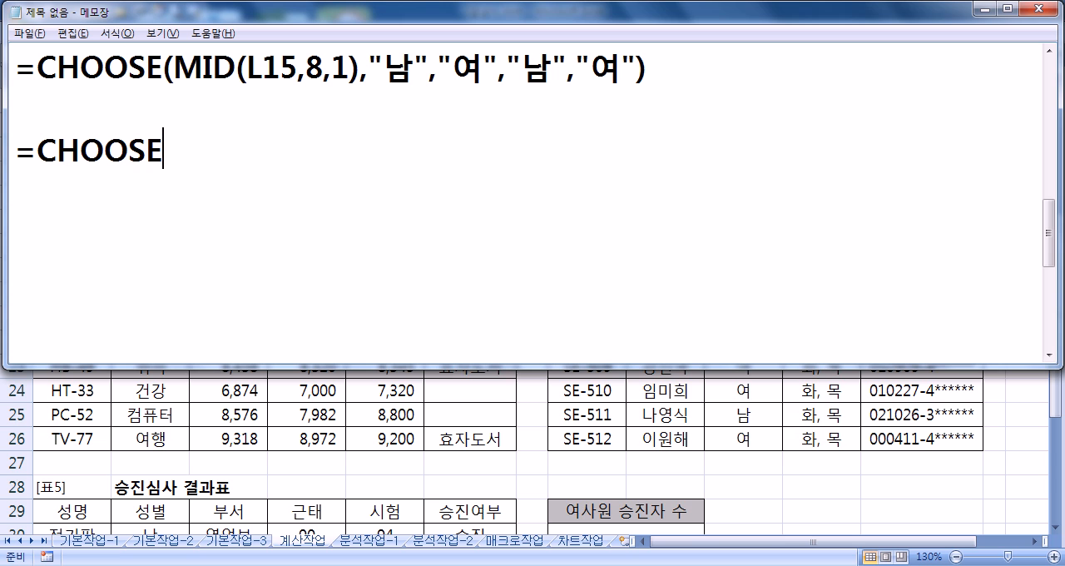
type("(갑ㅅ, ")
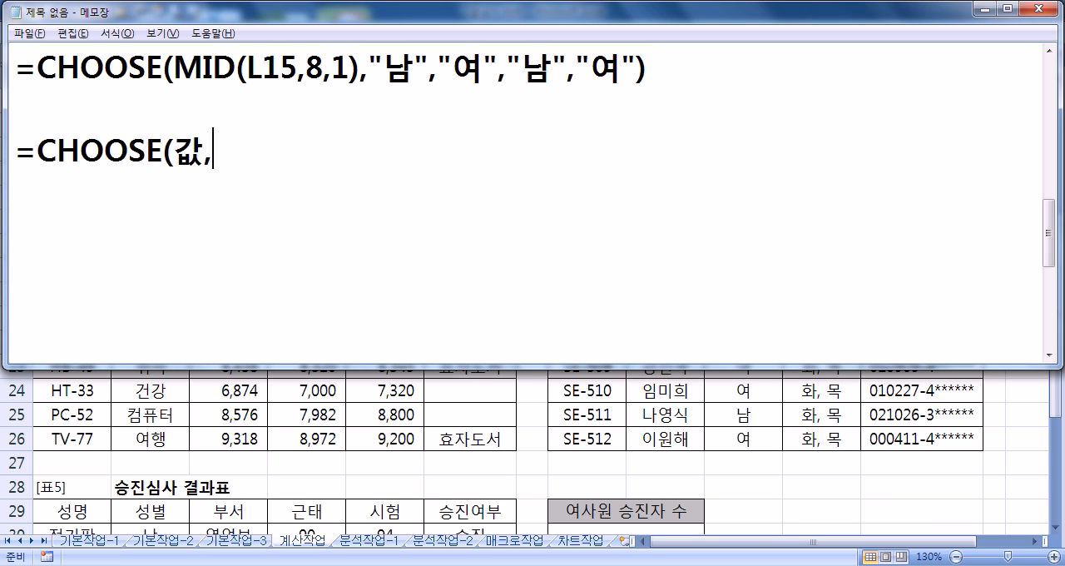
type("1일 경어")
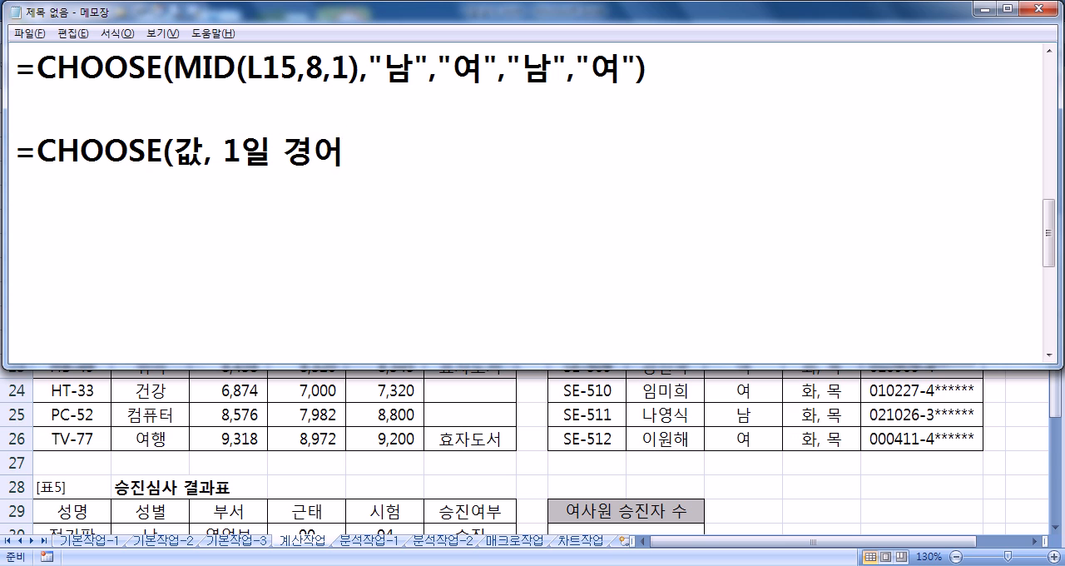
key("BackSpace")
type("으.")
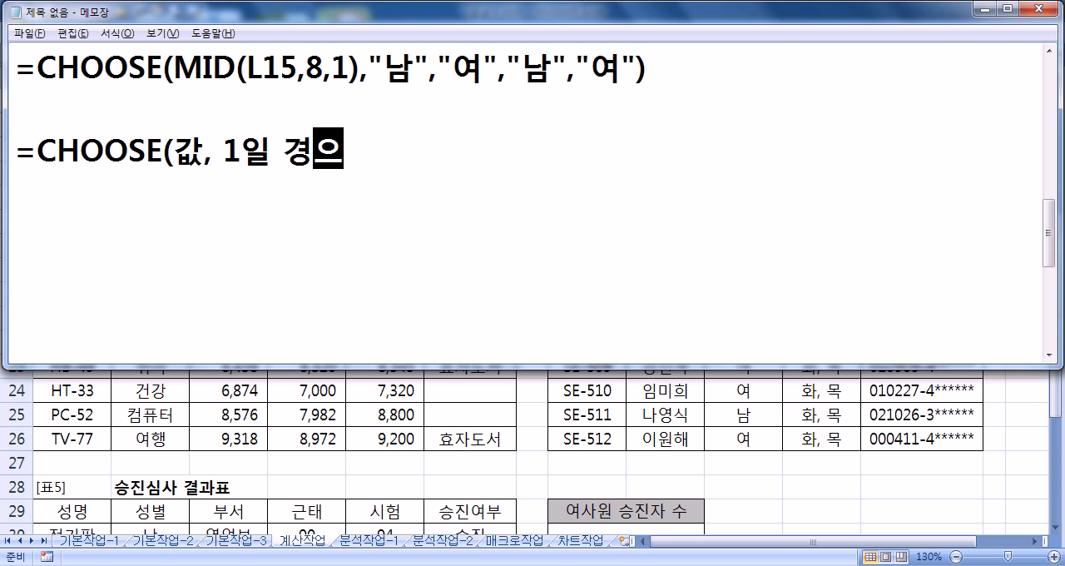
key("BackSpace")
key("BackSpace")
type("우, 2일 경우, ")
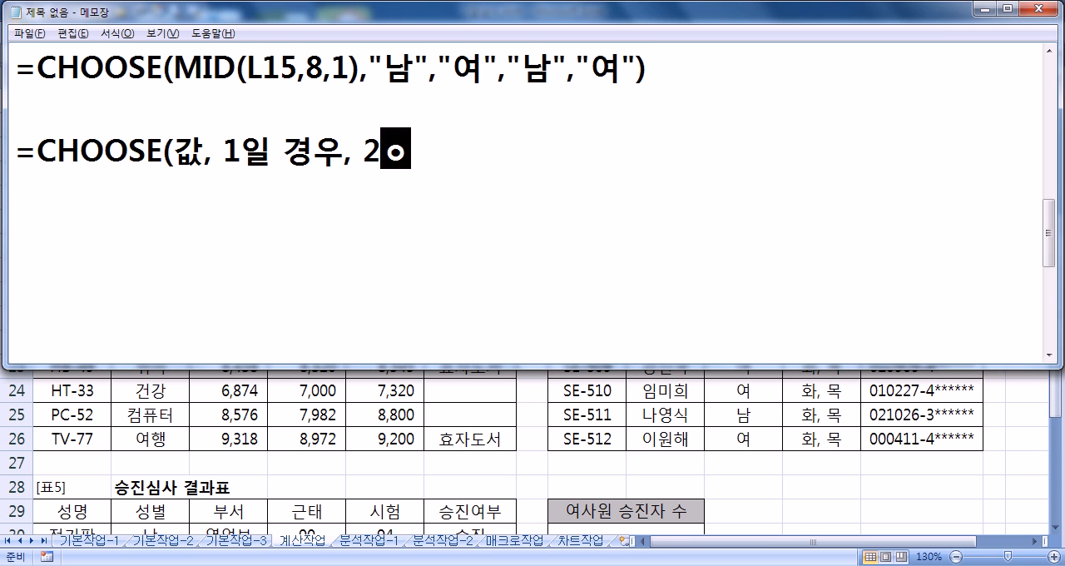
type("3일")
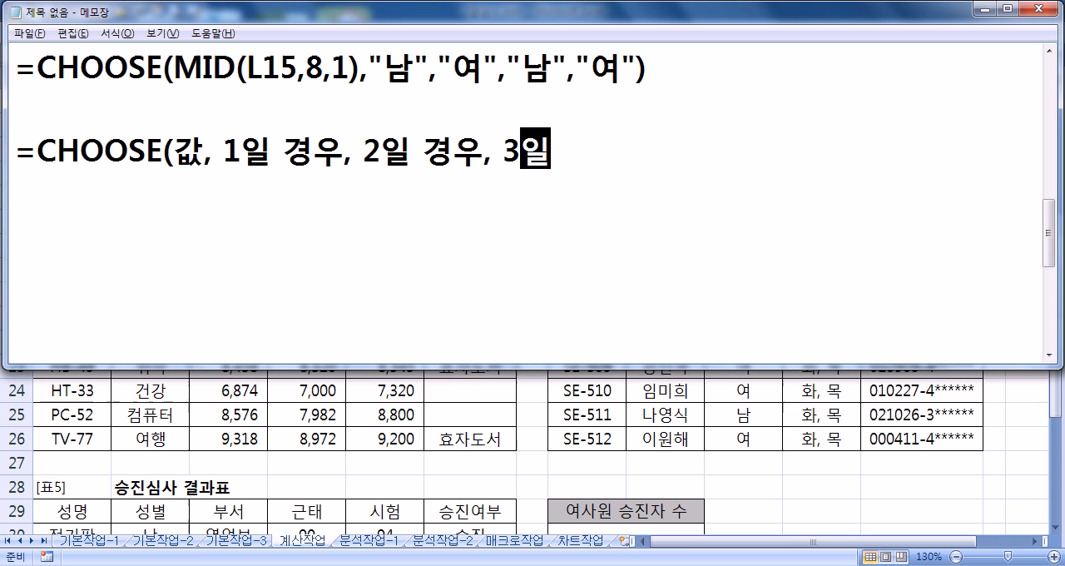
type(" 경우......)")
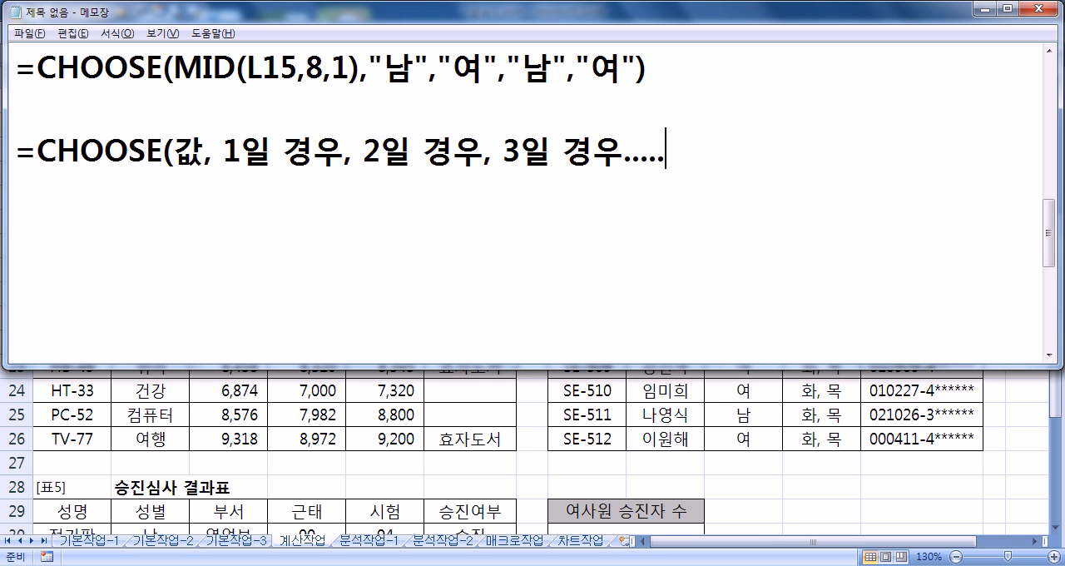
key("BackSpace")
key("BackSpace")
type(")")
key("Return")
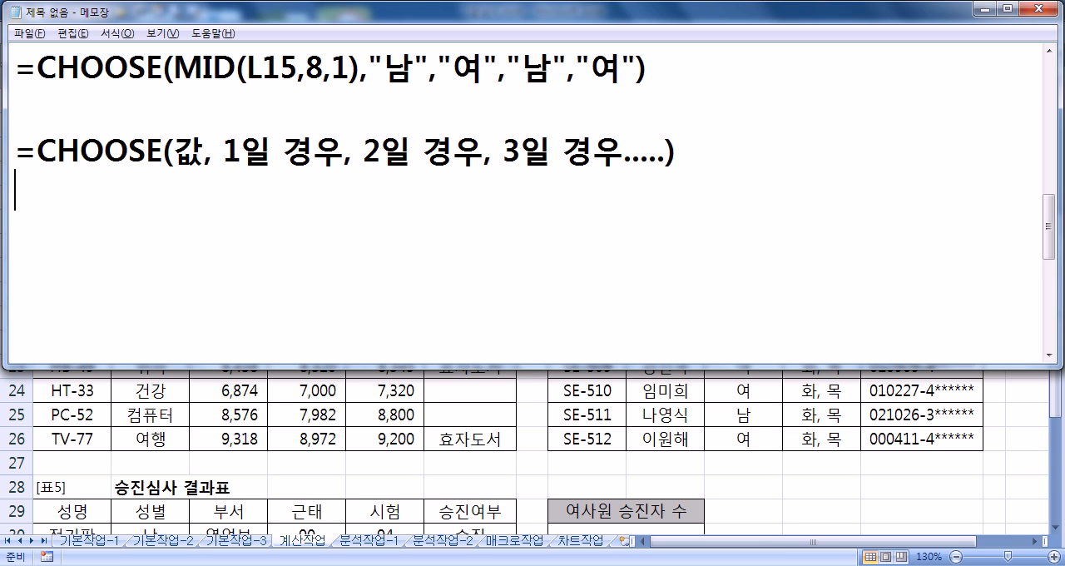
Step: Write the example line =CHOOSE(값, "사랑", "행복") under the CHOOSE syntax line
type("=CHOOSE(")
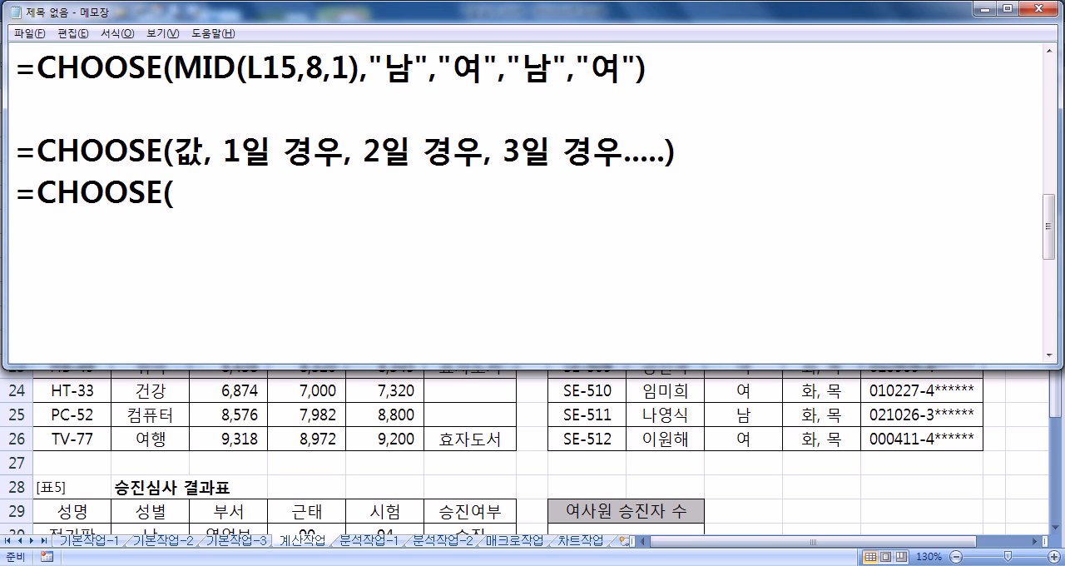
type("값")
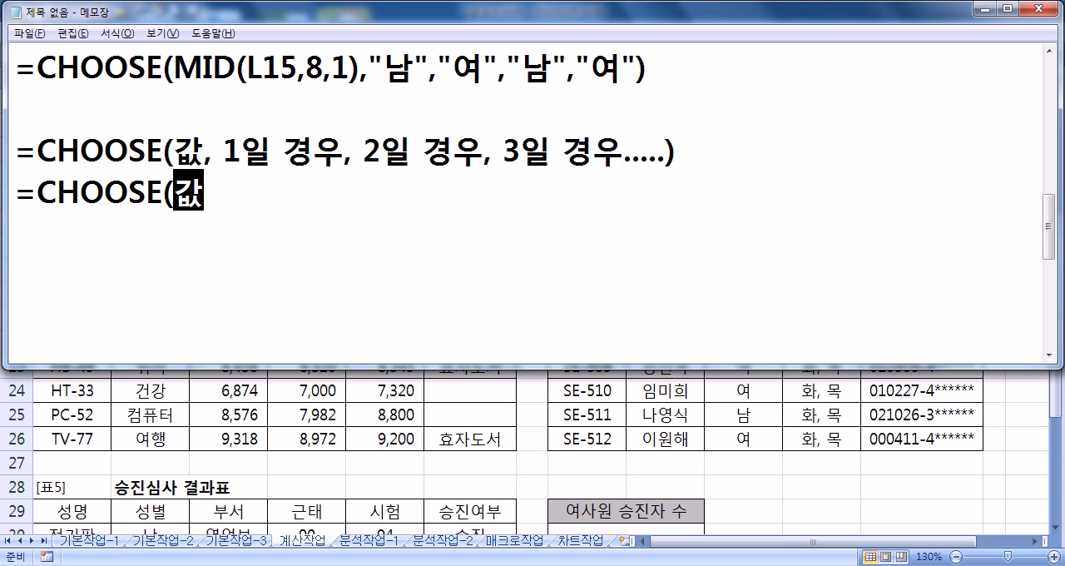
type(", \"TKFK")
key("BackSpace")
key("BackSpace")
key("BackSpace")
key("BackSpace")
key("Hangul")
type("사랑\",")
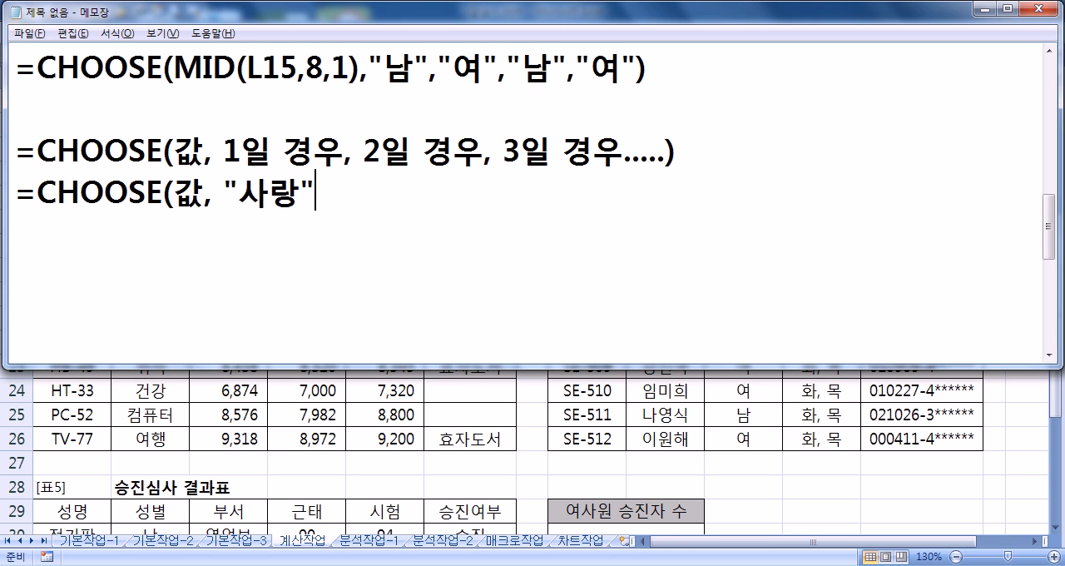
type("\"행복\"")
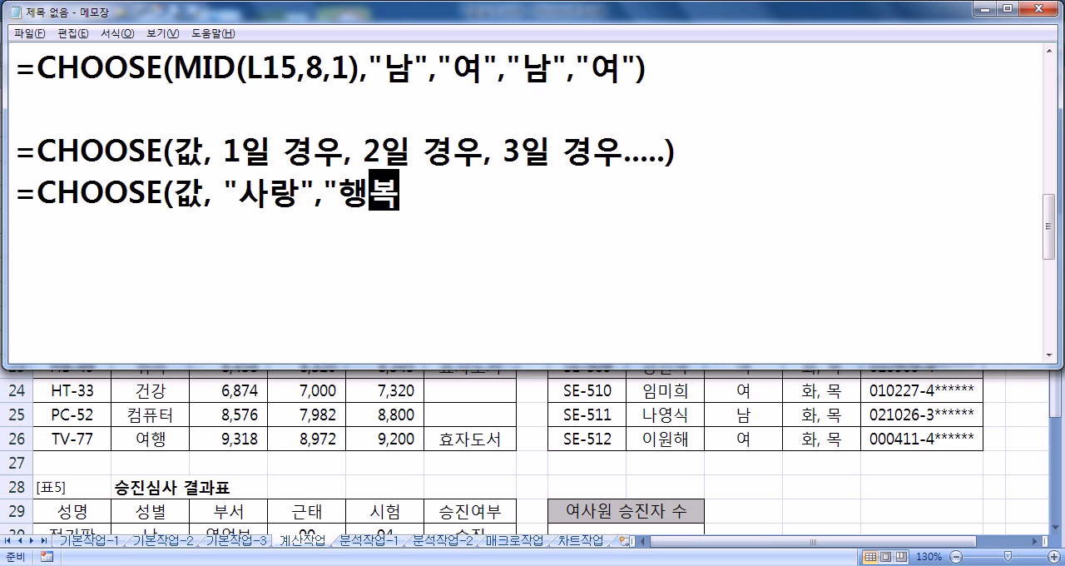
key("Left")
key("Left")
key("Left")
key("Left")
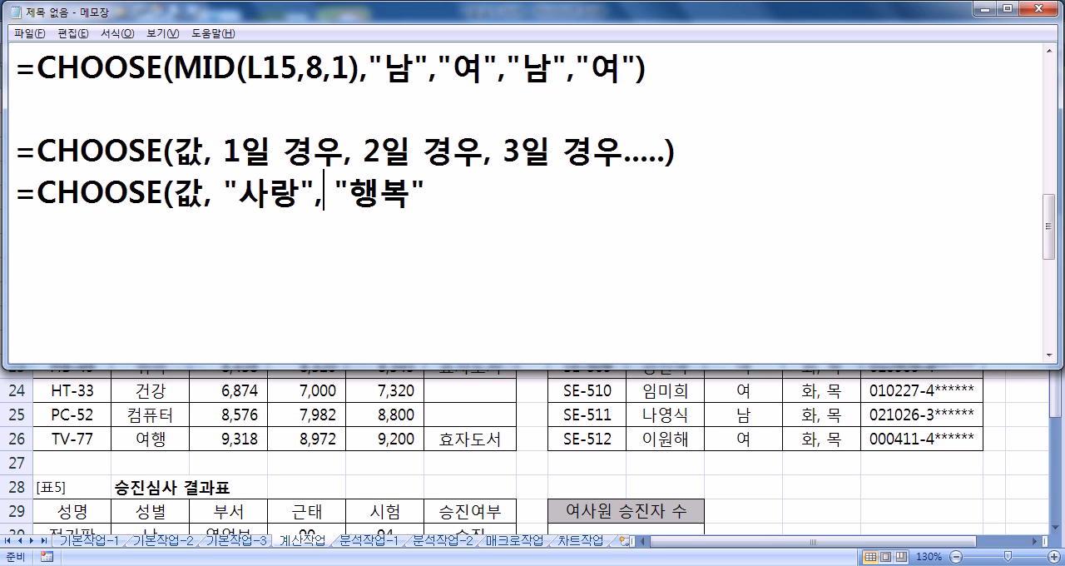
key("End")
type("_")
key("BackSpace")
type(")")
Step: Replace 값 in the example CHOOSE line with 1
key("Left")
key("Left")
key("Left")
key("Left")
key("Left")
key("Left")
key("Left")
key("Left")
key("Left")
key("Left")
key("Left")
key("Left")
key("Left")
key("BackSpace")
type("1")
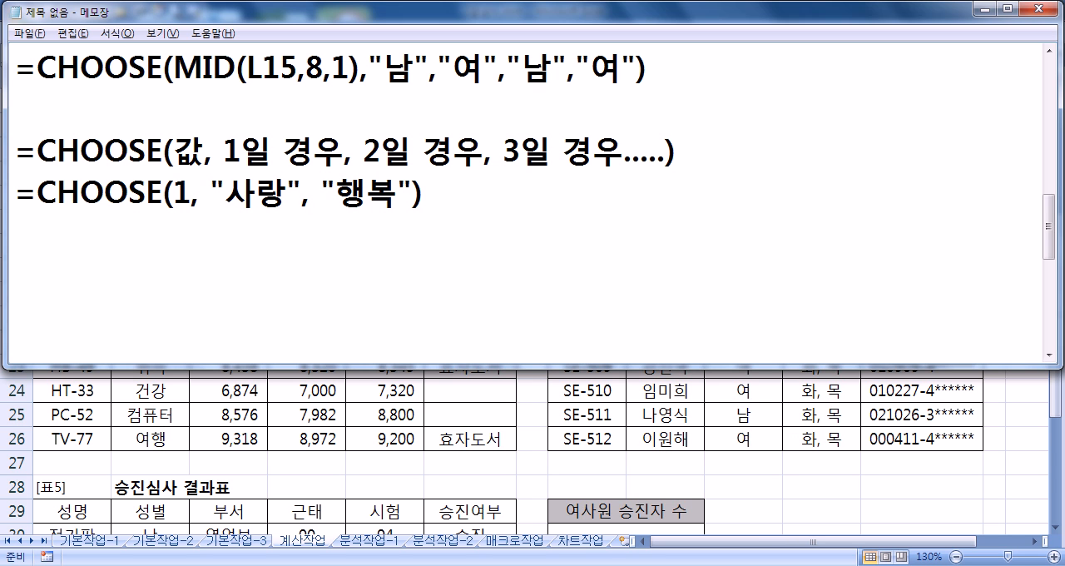
Step: Set the first argument of the example CHOOSE line to 2
left_click_drag(226, 192, 289, 191)
left_click_drag(175, 191, 193, 192)
type("2")
left_click(338, 193)
left_click_drag(174, 192, 192, 192)
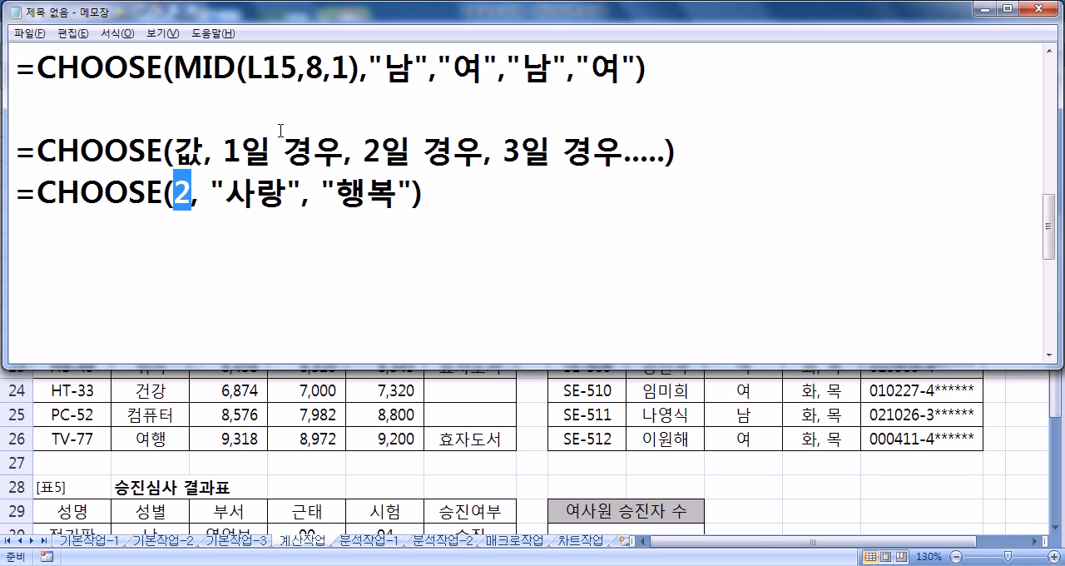
Step: Examine how the arguments of MID(L15,8,1) in the notes relate to the 주민등록번호 in L15 of the worksheet
left_click_drag(175, 65, 362, 65)
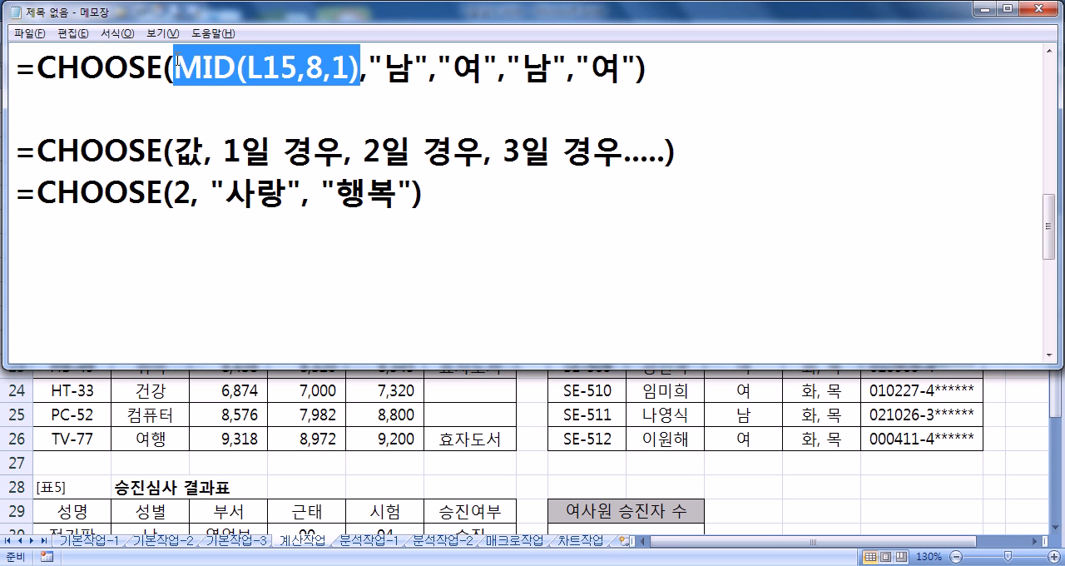
left_click_drag(252, 66, 305, 66)
key("alt+Tab")
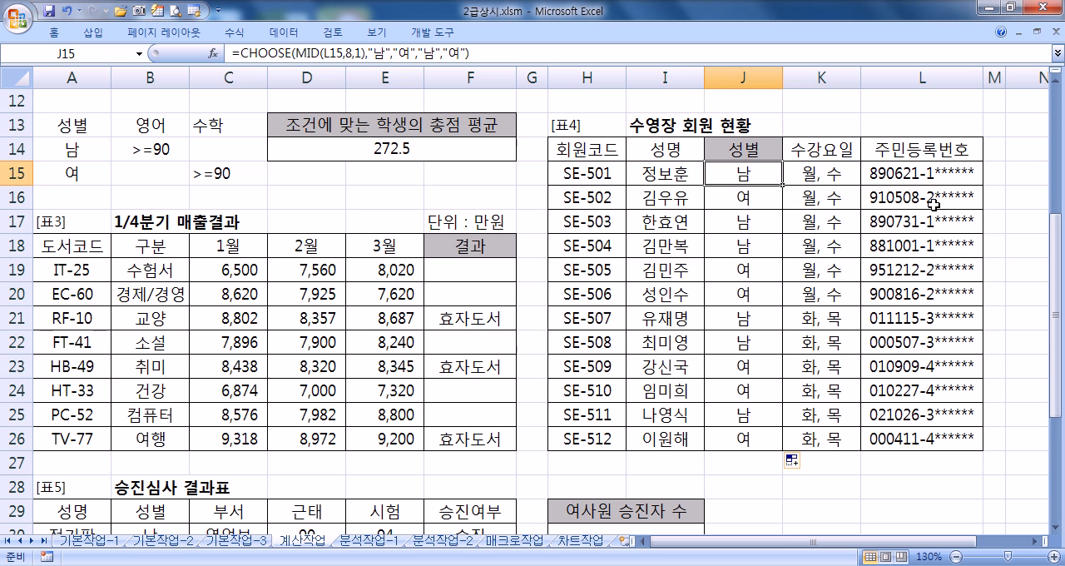
left_click(895, 174)
key("alt+Tab")
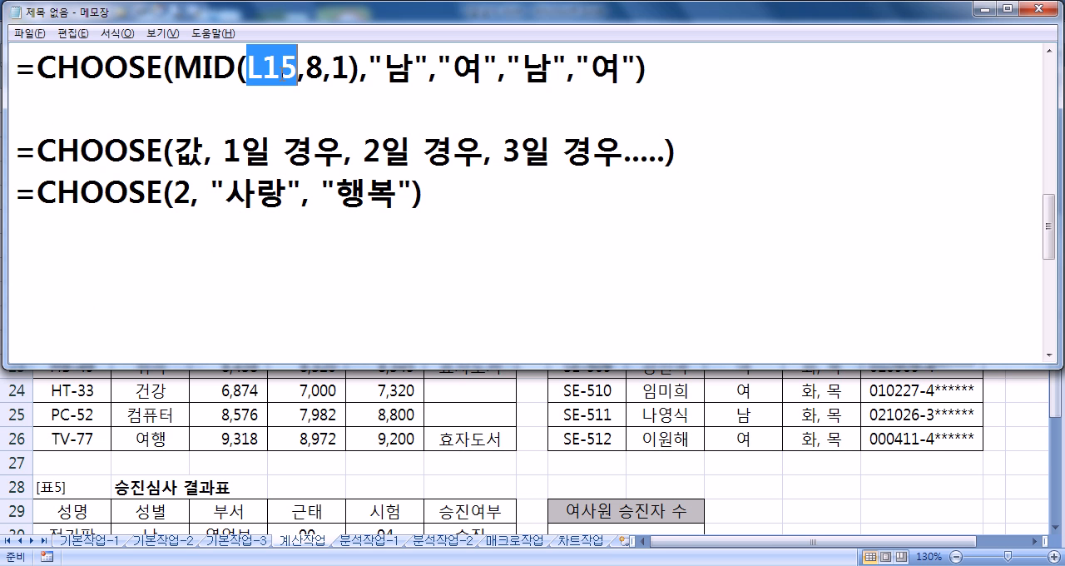
double_click(315, 68)
key("alt+Tab")
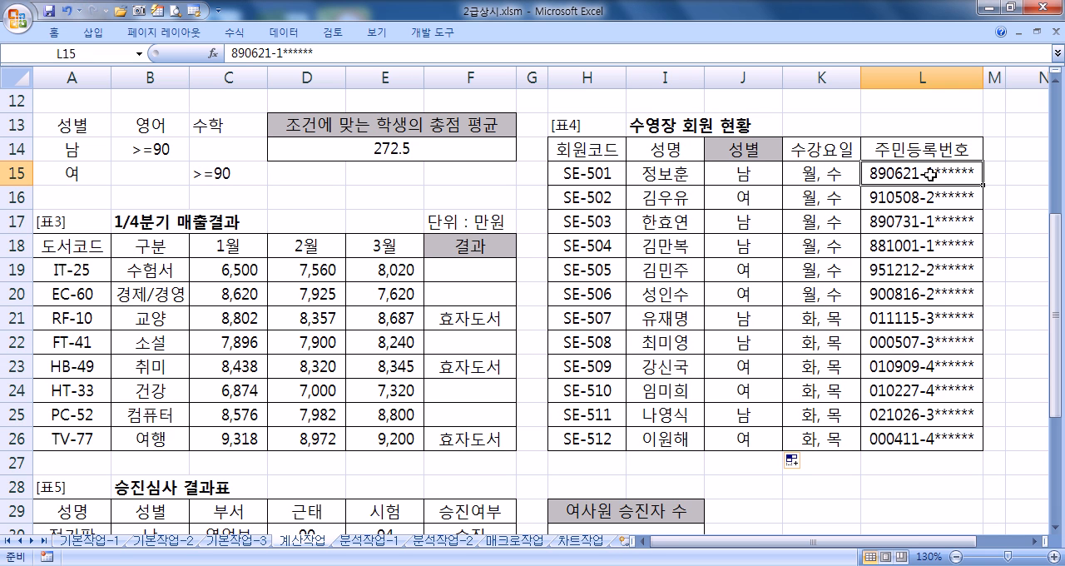
double_click(927, 172)
left_click_drag(927, 172, 933, 173)
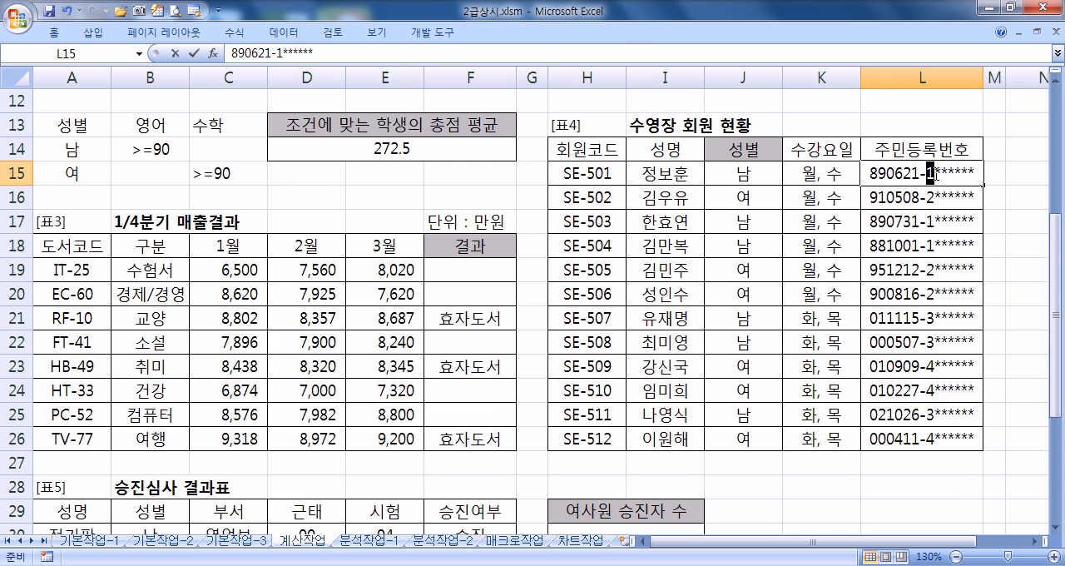
key("alt+Tab")
left_click_drag(333, 70, 173, 66)
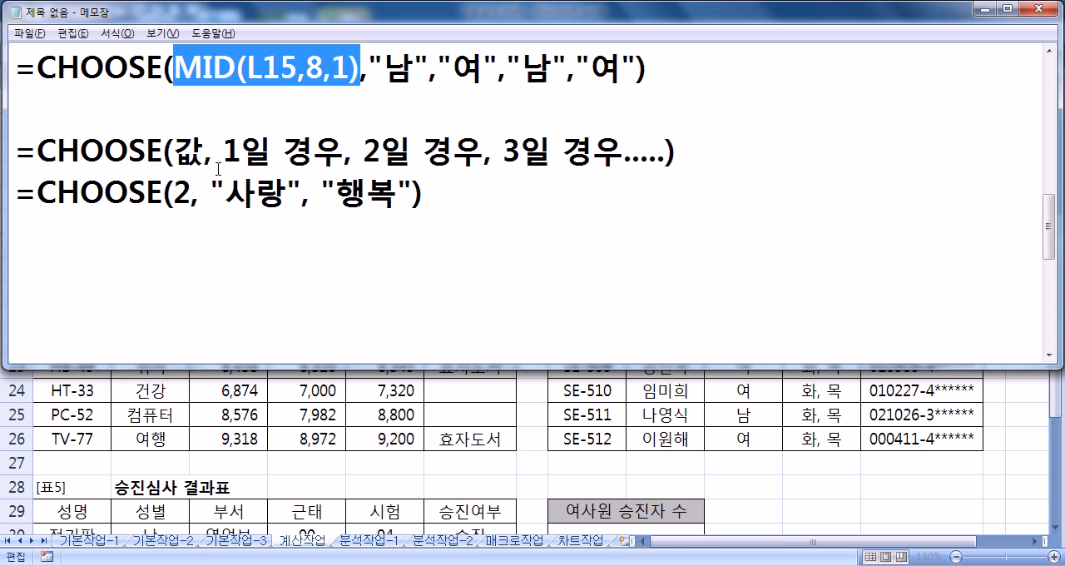
key("Down")
key("Down")
key("Down")
key("Down")
key("Down")
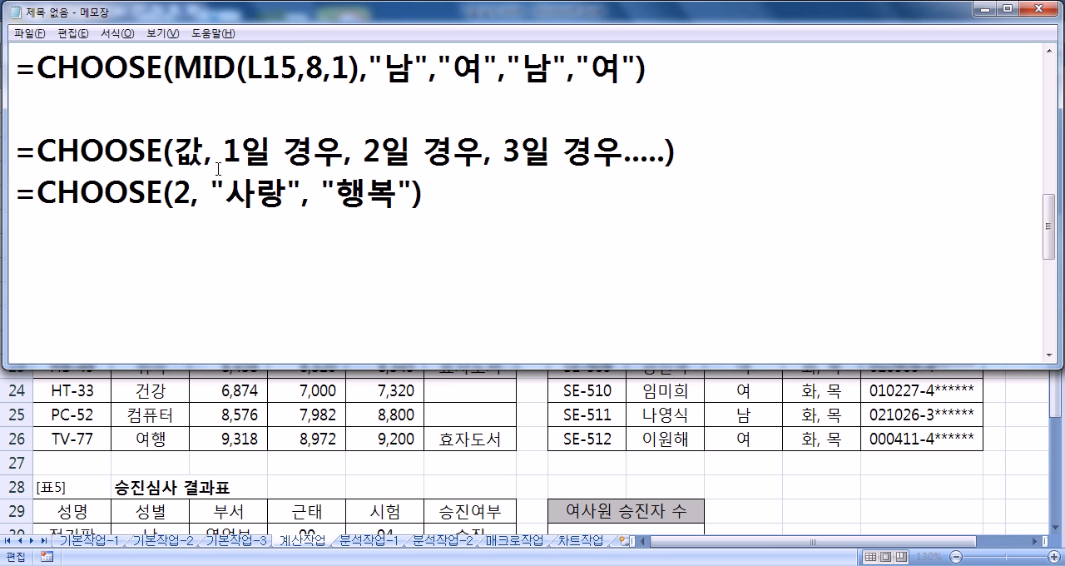
Step: Switch to the Excel workbook, leave the L15 edit and examine 표5's 성별 and 승진여부 columns
key("alt+Tab")
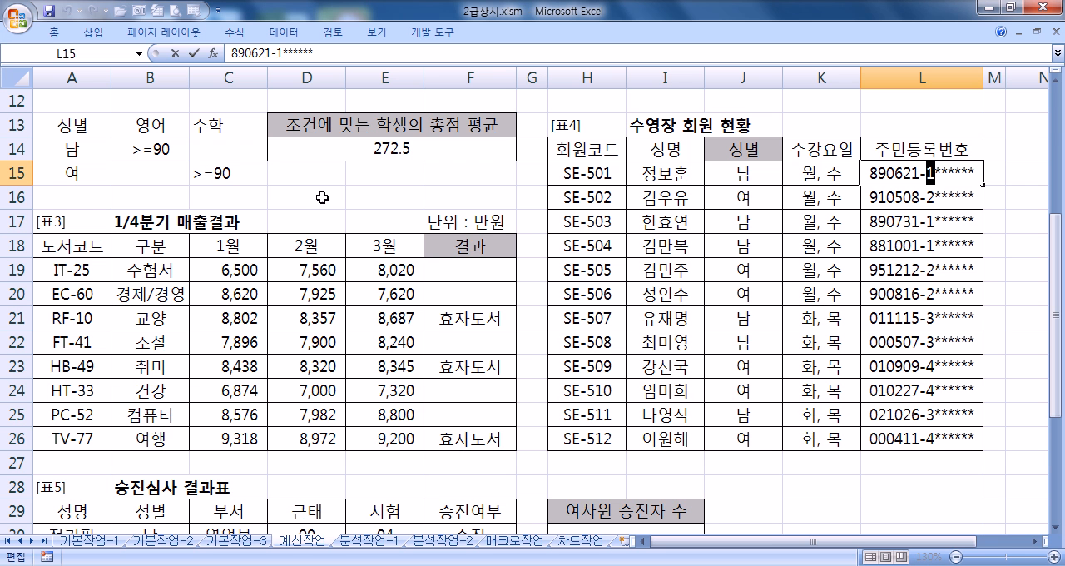
key("Escape")
scroll(721, 253, "down", 7)
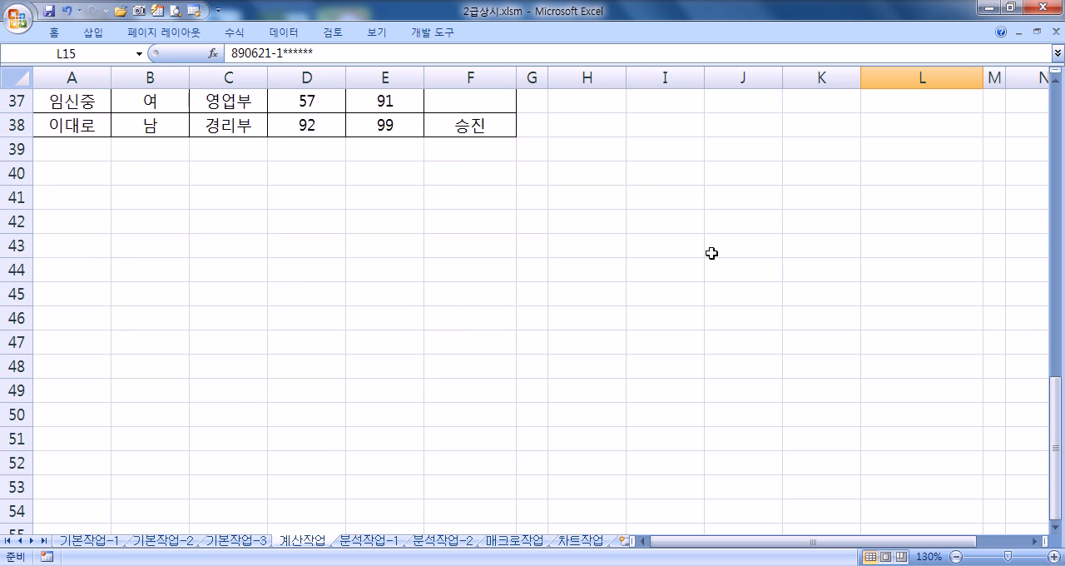
scroll(552, 248, "up", 2)
left_click(604, 179)
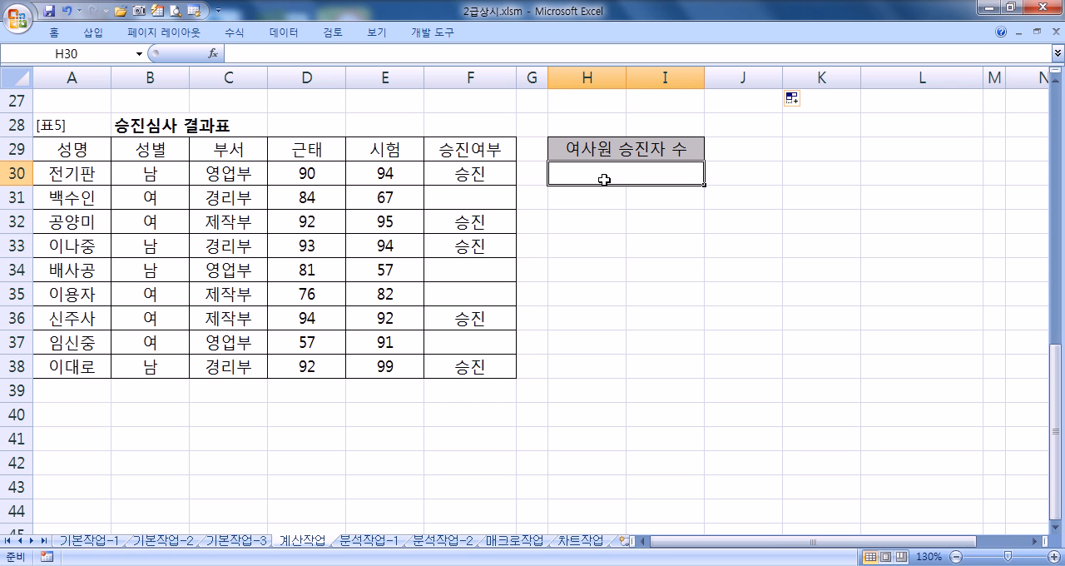
left_click(151, 196)
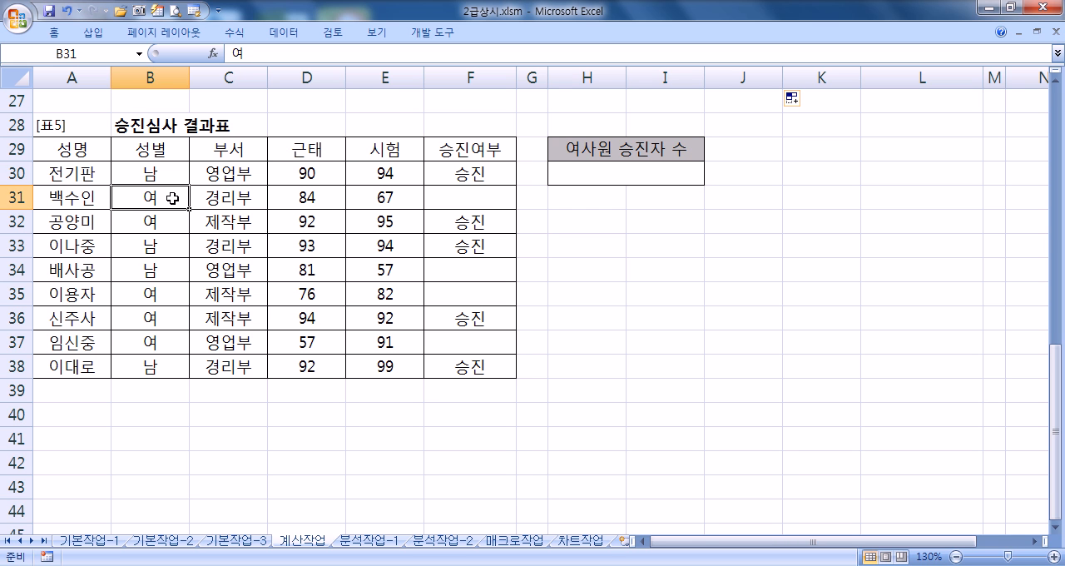
left_click(441, 173)
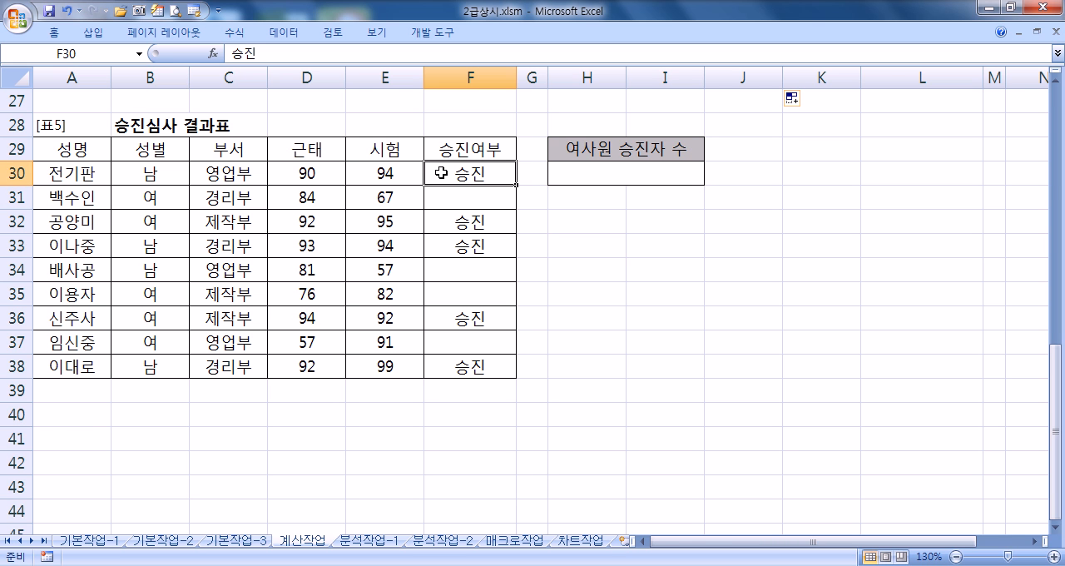
Step: Start a COUNTIFS formula in H30 under 여사원 승진자 수 and open its function arguments
left_click(629, 177)
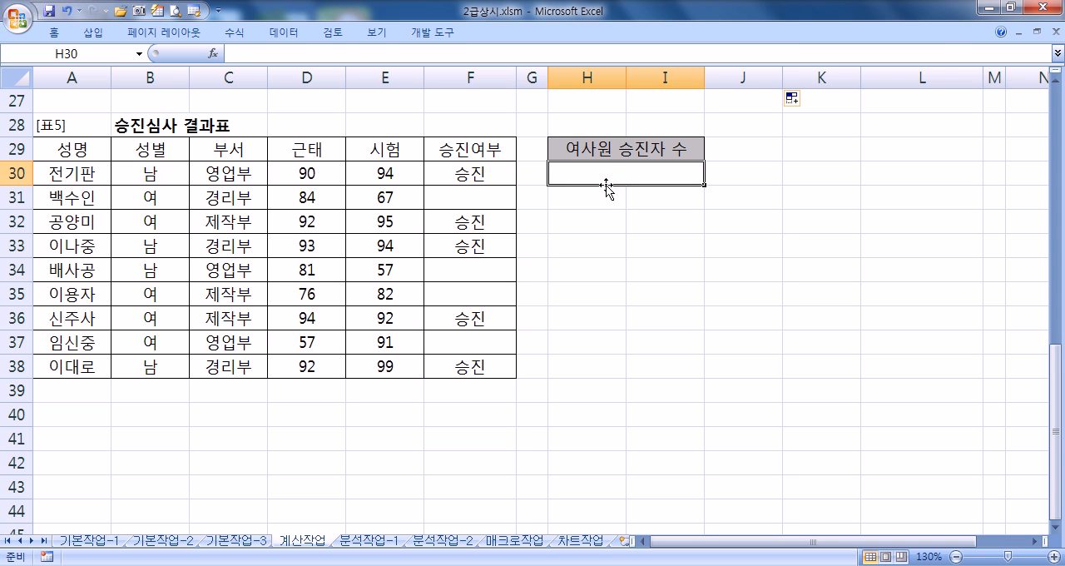
type("=CO")
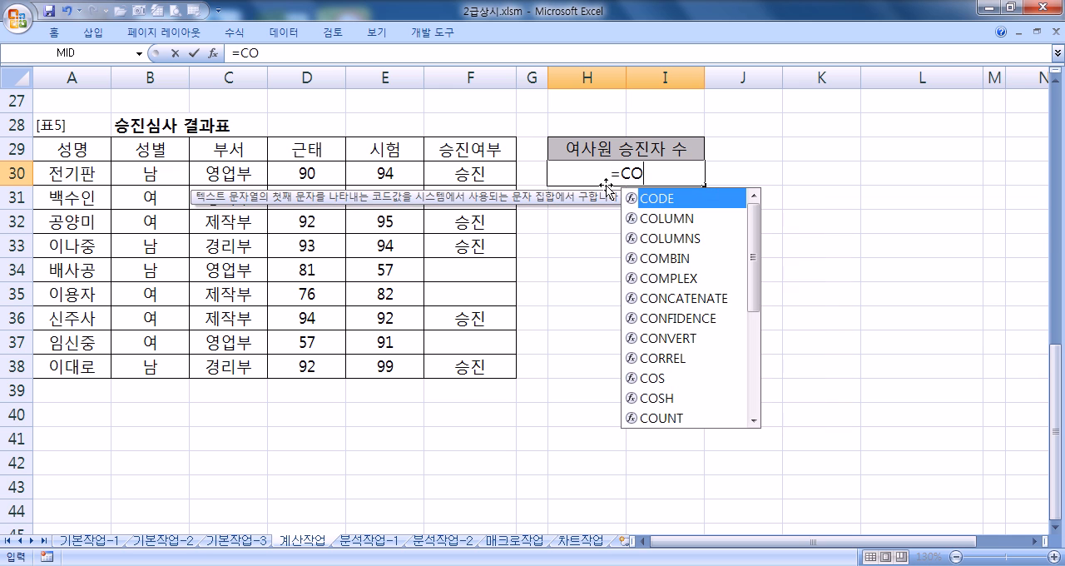
type("U")
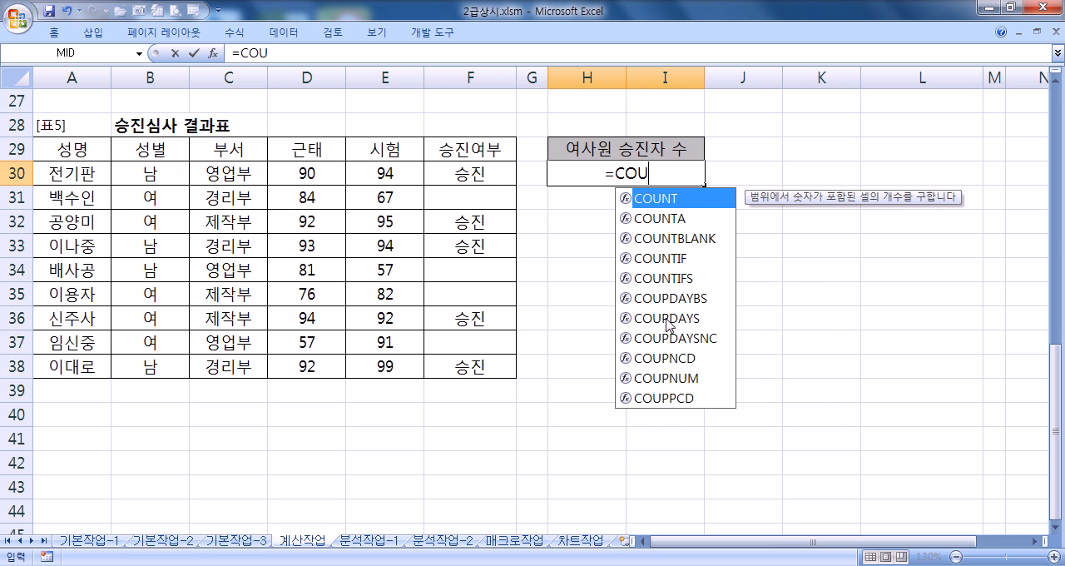
left_click(666, 278)
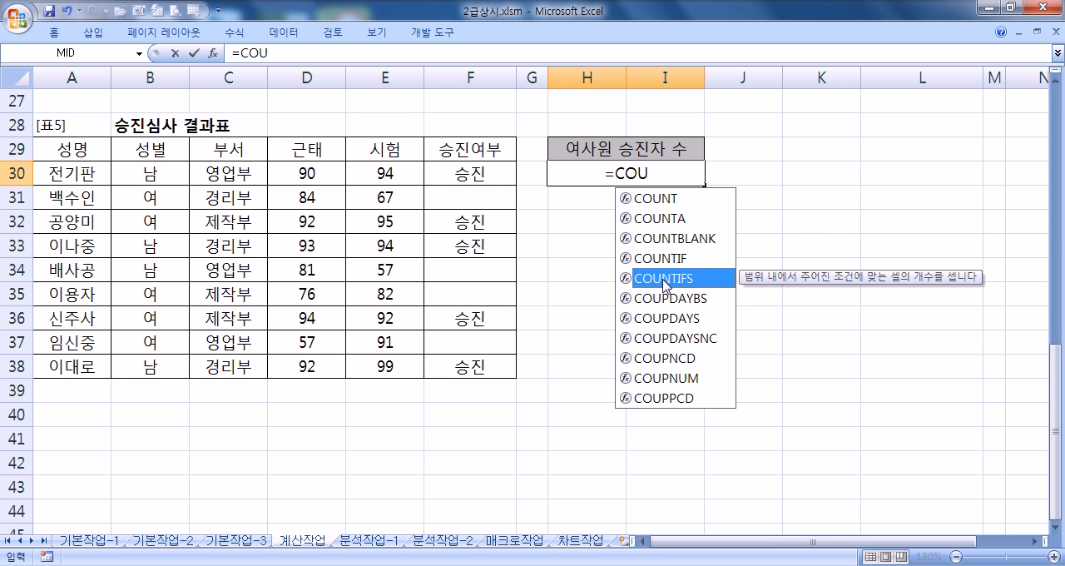
double_click(663, 280)
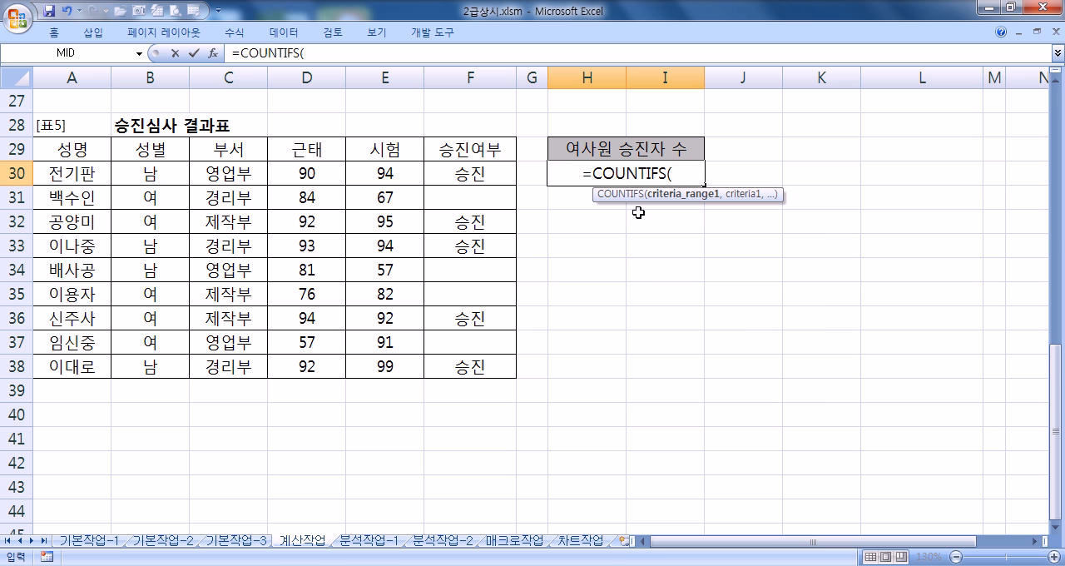
left_click(213, 53)
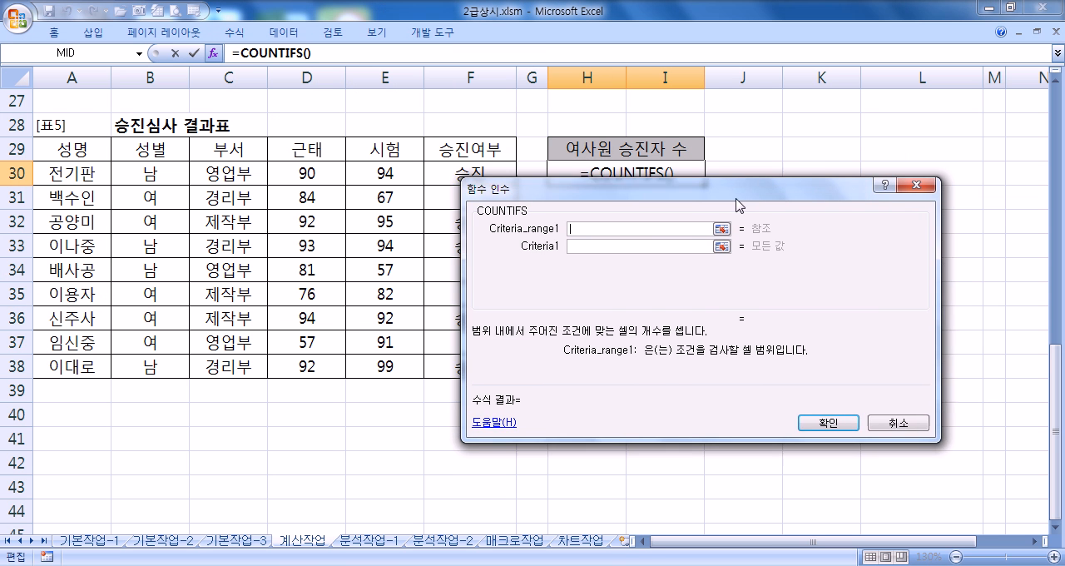
left_click_drag(735, 206, 781, 217)
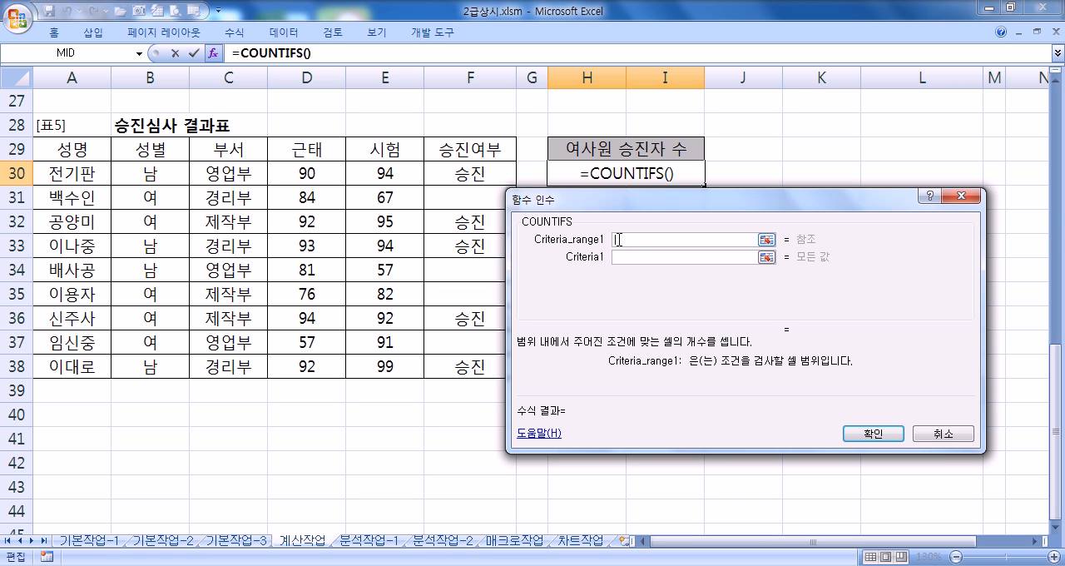
Step: Set the first COUNTIFS condition to range B30:B38 with the criterion "여"
left_click_drag(170, 176, 173, 363)
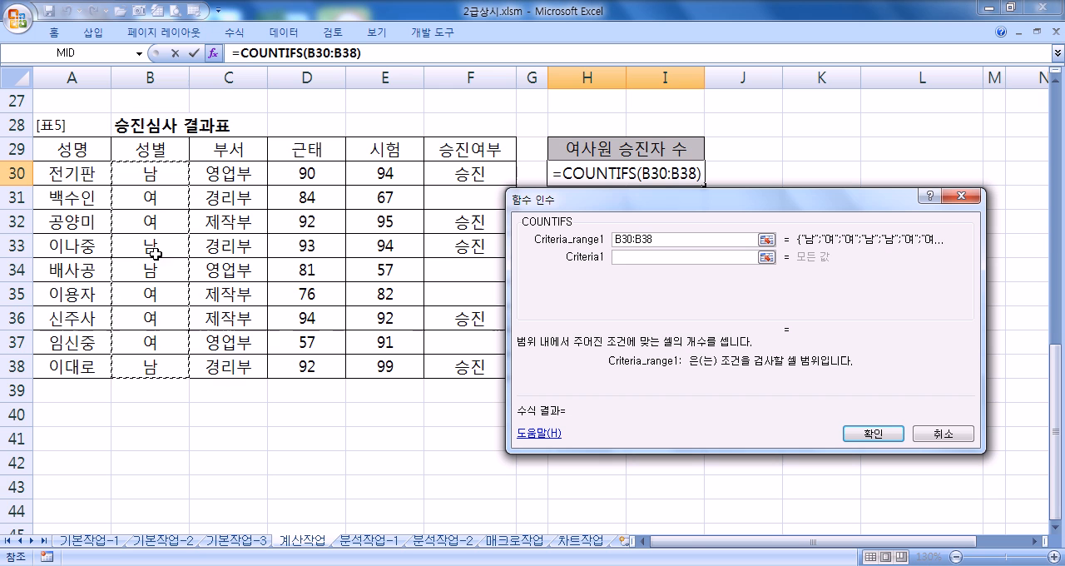
left_click(624, 258)
type("DU")
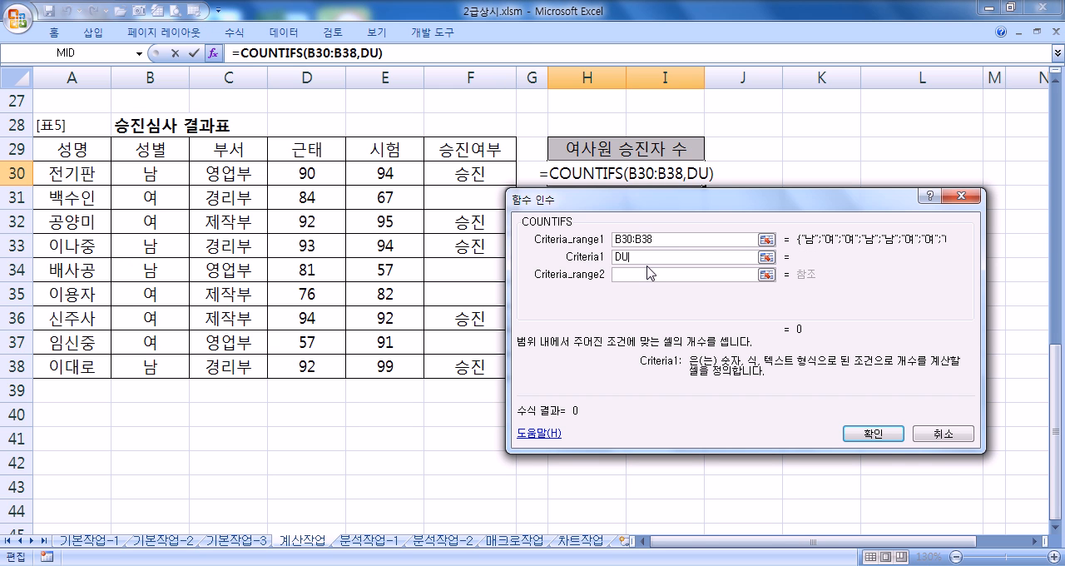
key("BackSpace")
key("BackSpace")
type("\"여\"")
key("Tab")
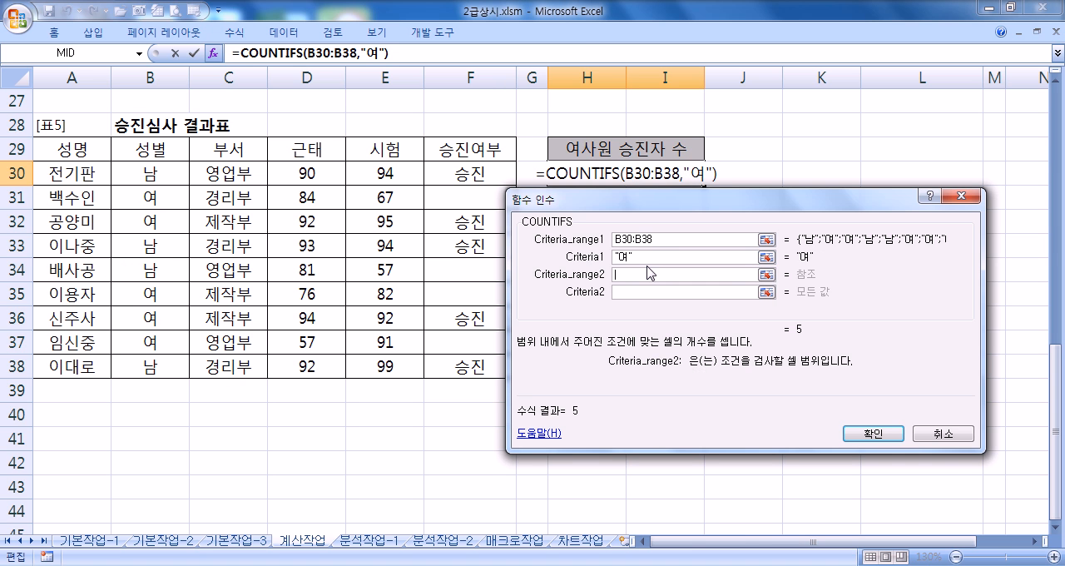
Step: Set the second COUNTIFS condition to range F30:F38 with the criterion "승진"
left_click_drag(446, 177, 449, 364)
left_click(630, 292)
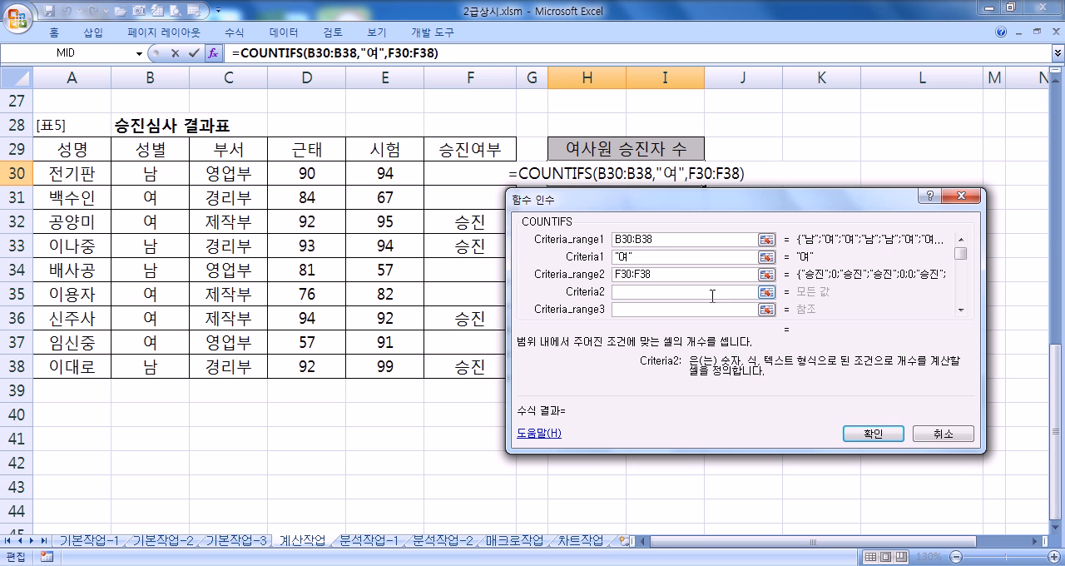
type("승진")
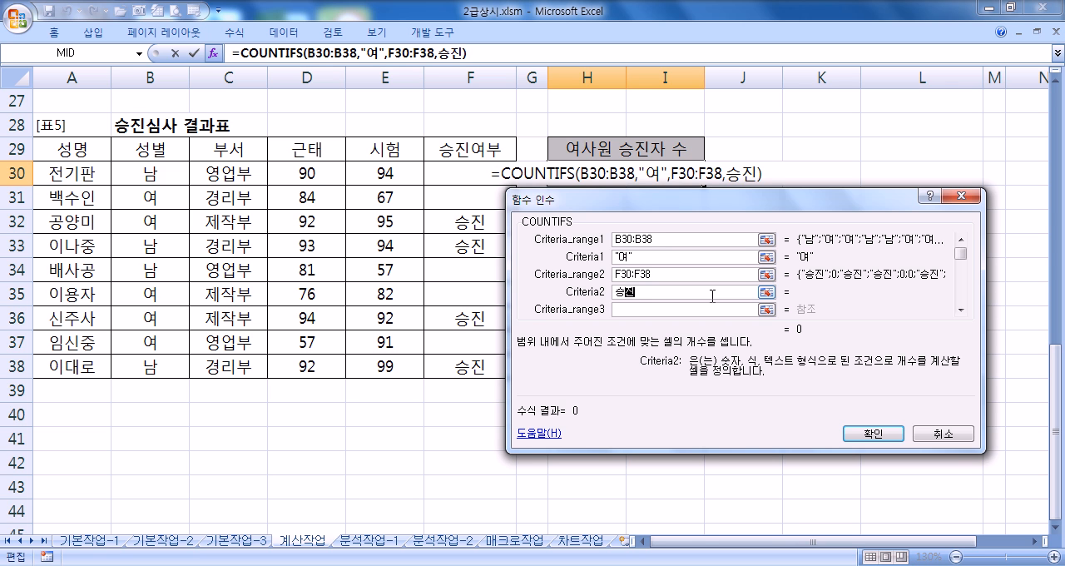
left_click(691, 308)
left_click(687, 295)
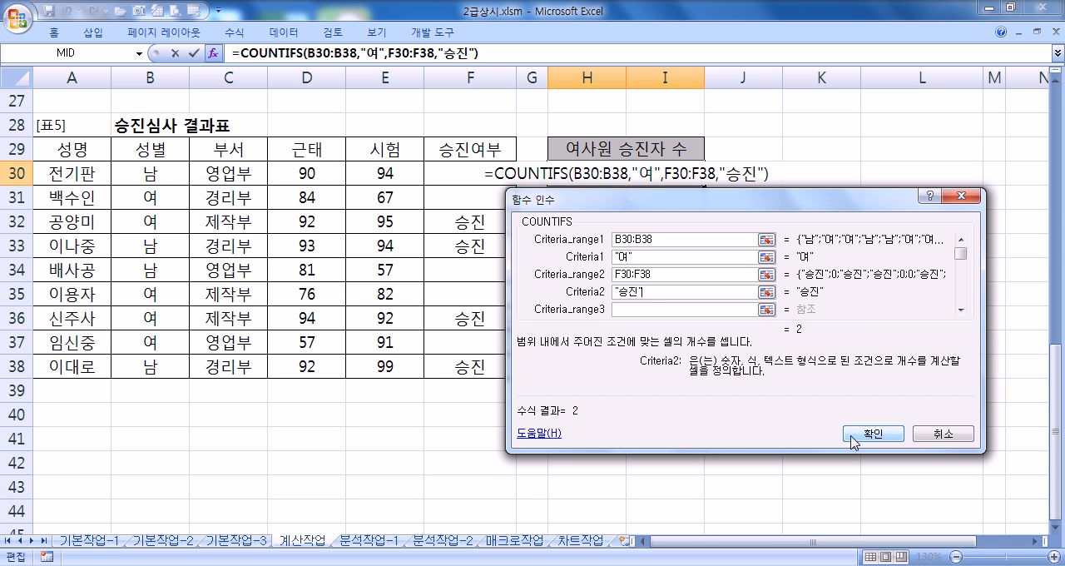
Step: Append &"명" to the COUNTIFS formula in H30 and enter it
left_click(487, 53)
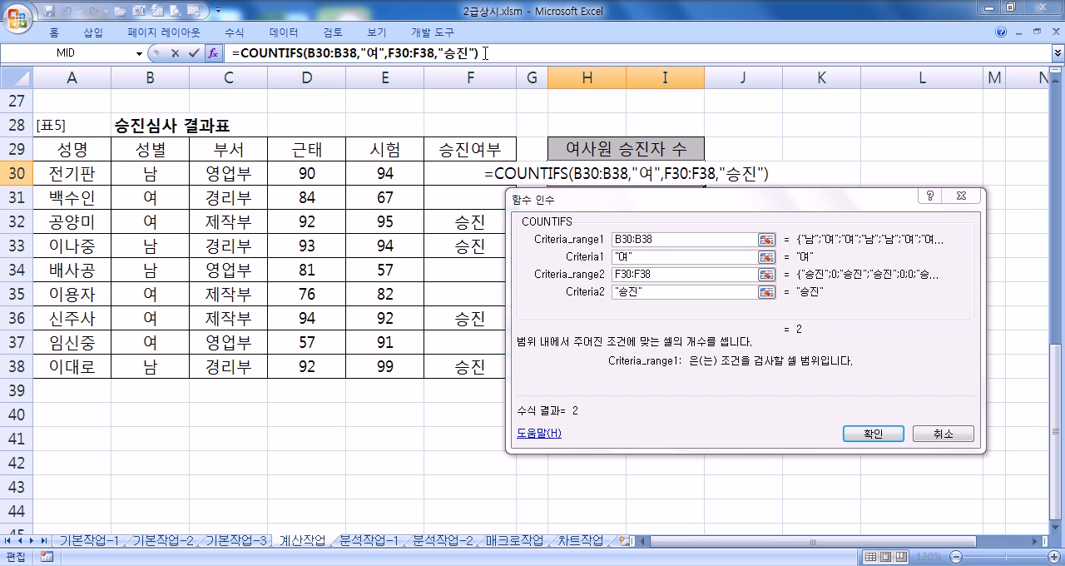
type("&")
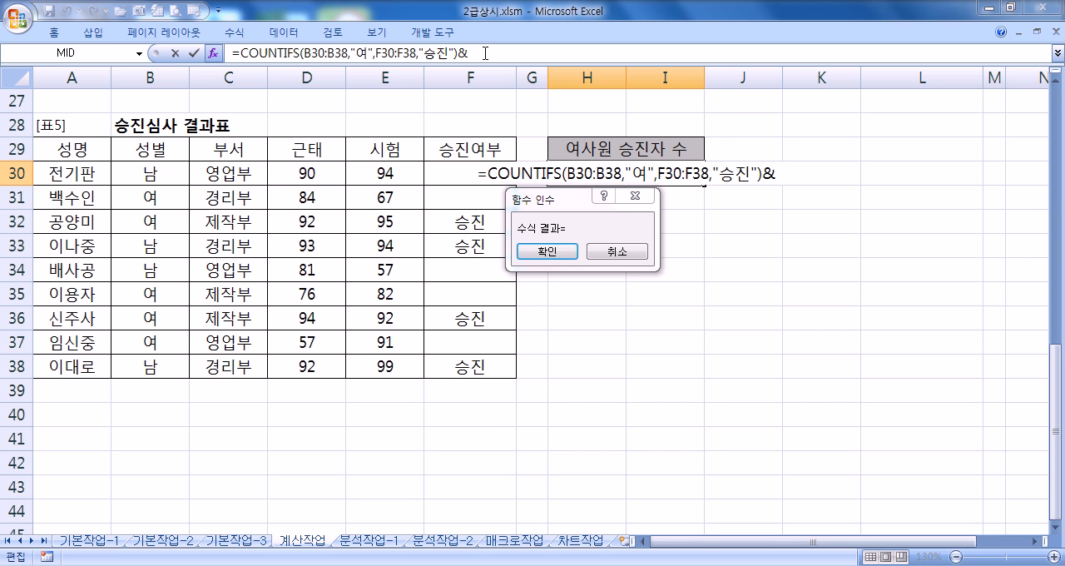
type("\"명\"")
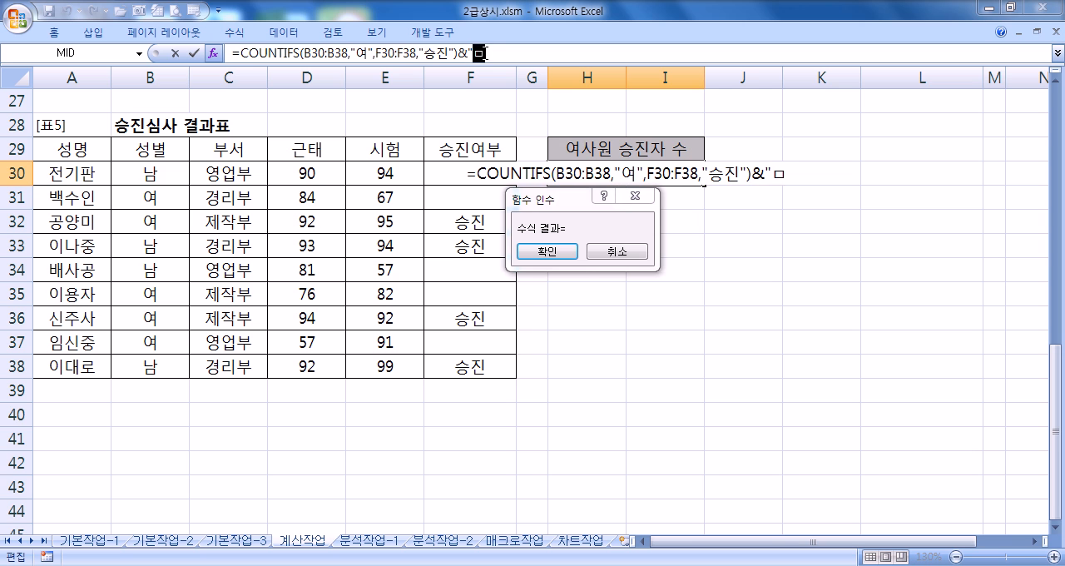
left_click_drag(462, 56, 504, 54)
left_click(504, 53)
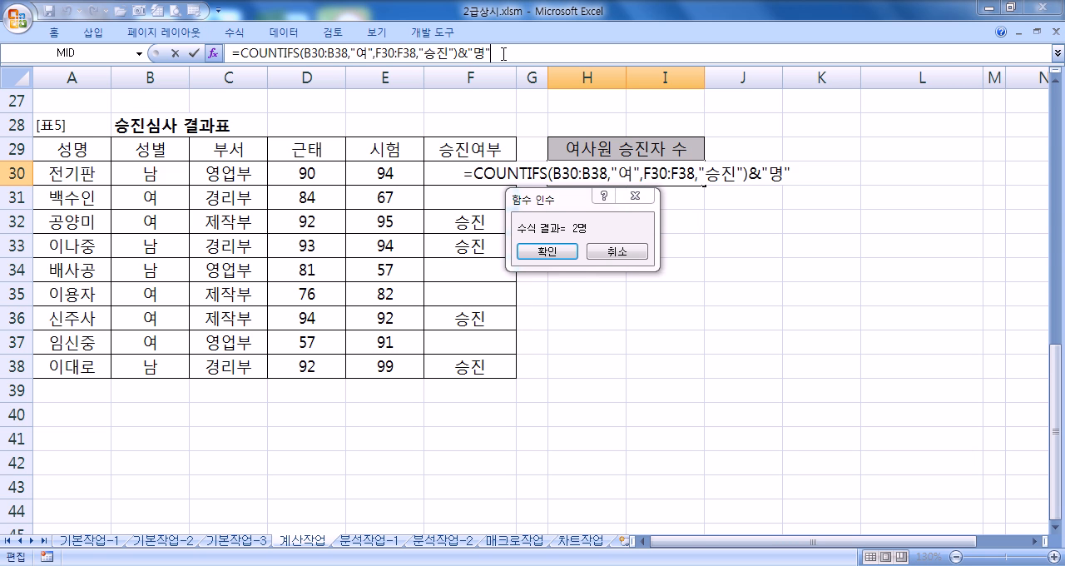
left_click(549, 251)
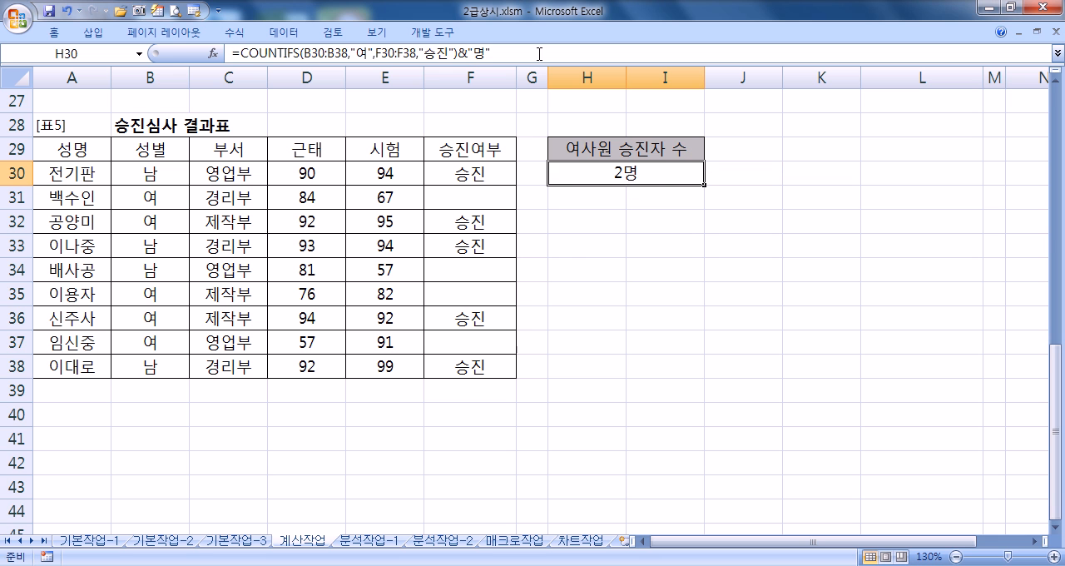
Step: Copy the full COUNTIFS formula from H30 into the Notepad notes below the CHOOSE example
left_click_drag(509, 57, 201, 60)
key("ctrl+c")
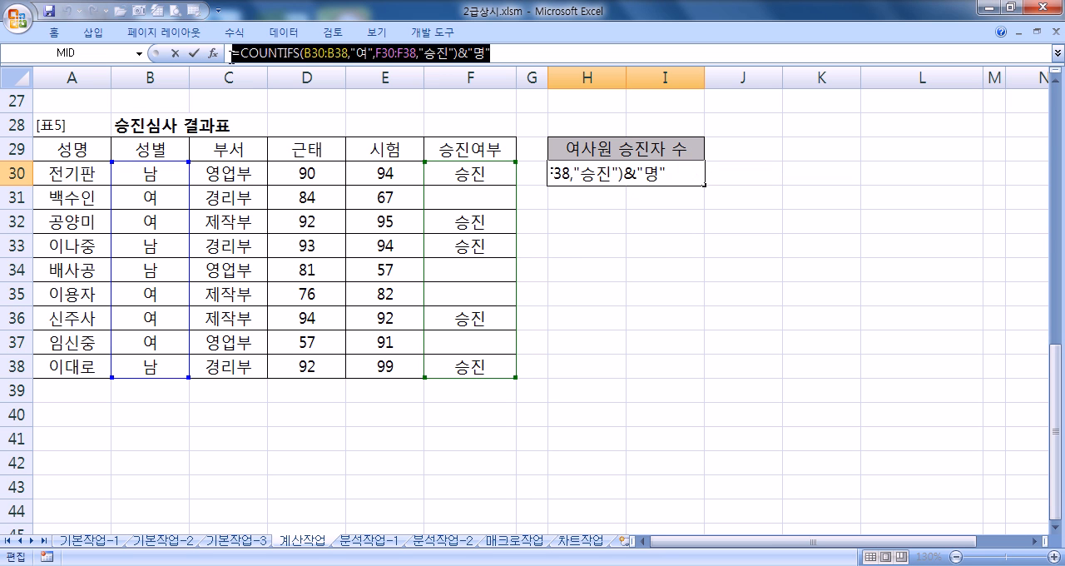
key("alt+Tab")
key("ctrl+v")
key("Return")
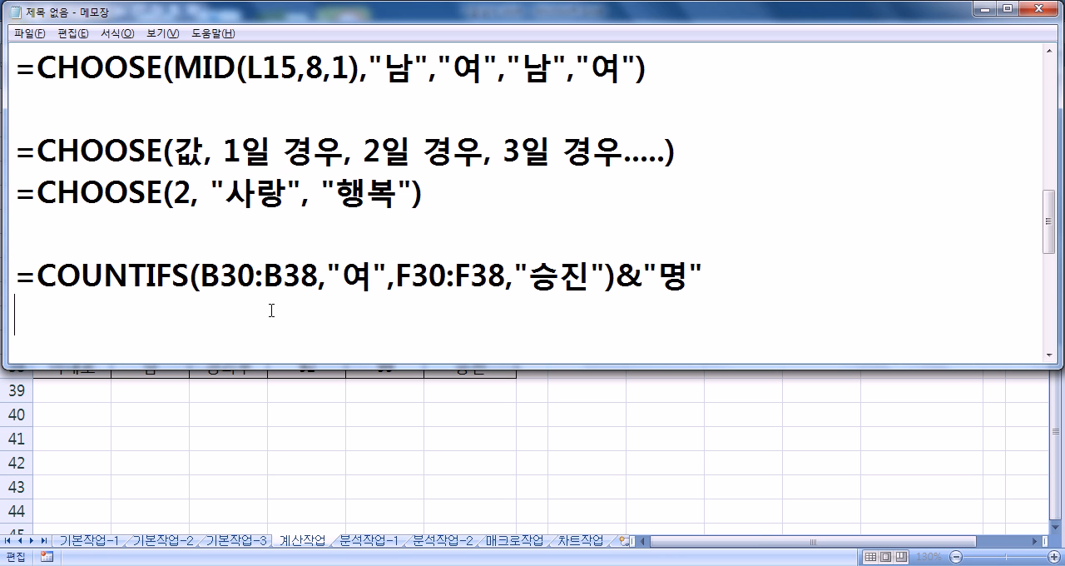
Step: Examine the COUNTIFS ranges and criteria and the appended &"명" in the Notepad notes
left_click_drag(200, 274, 587, 275)
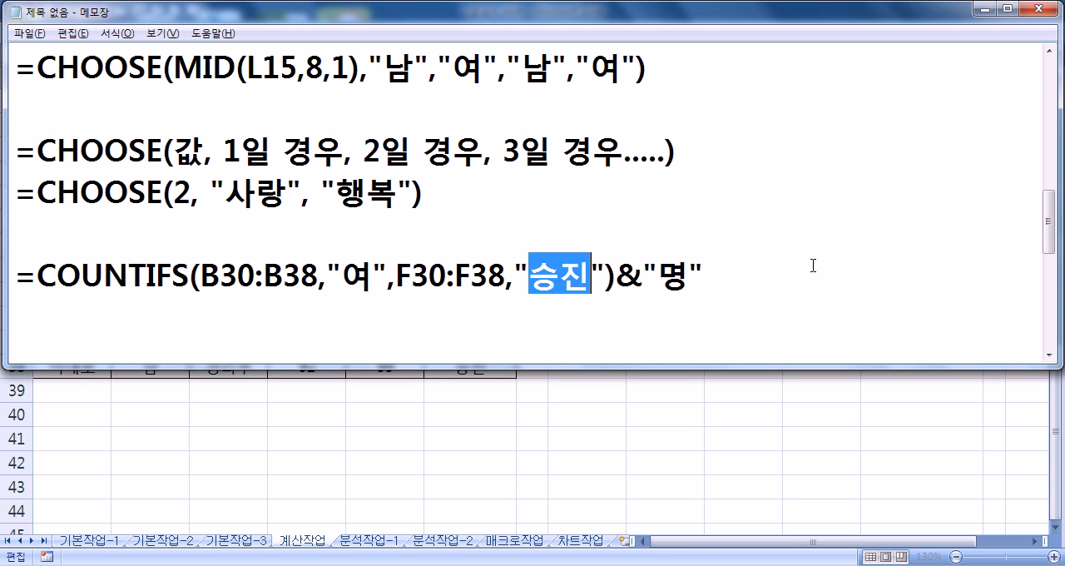
key("Right")
key("Right")
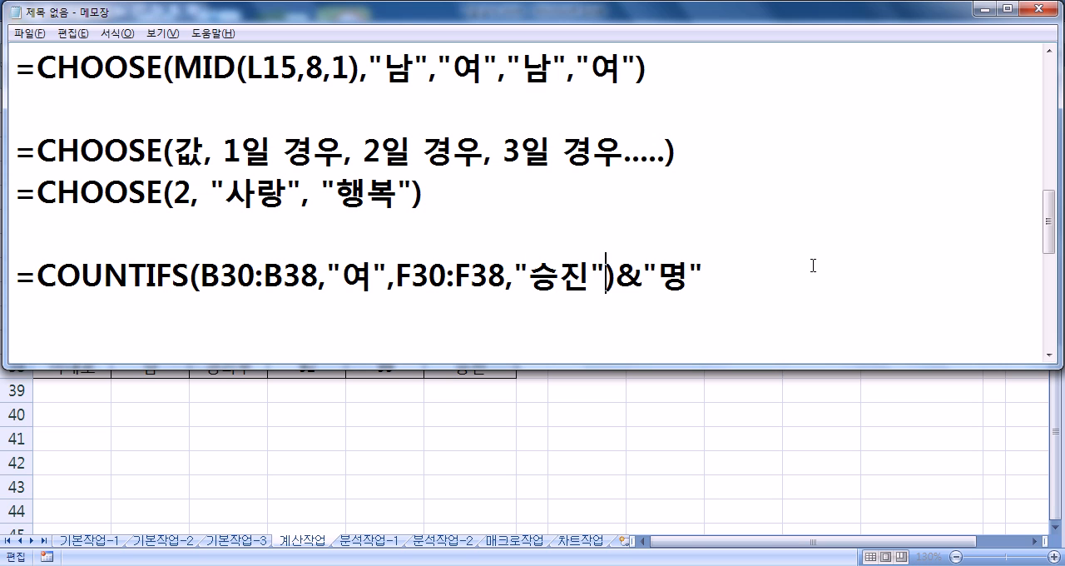
key("shift+Right")
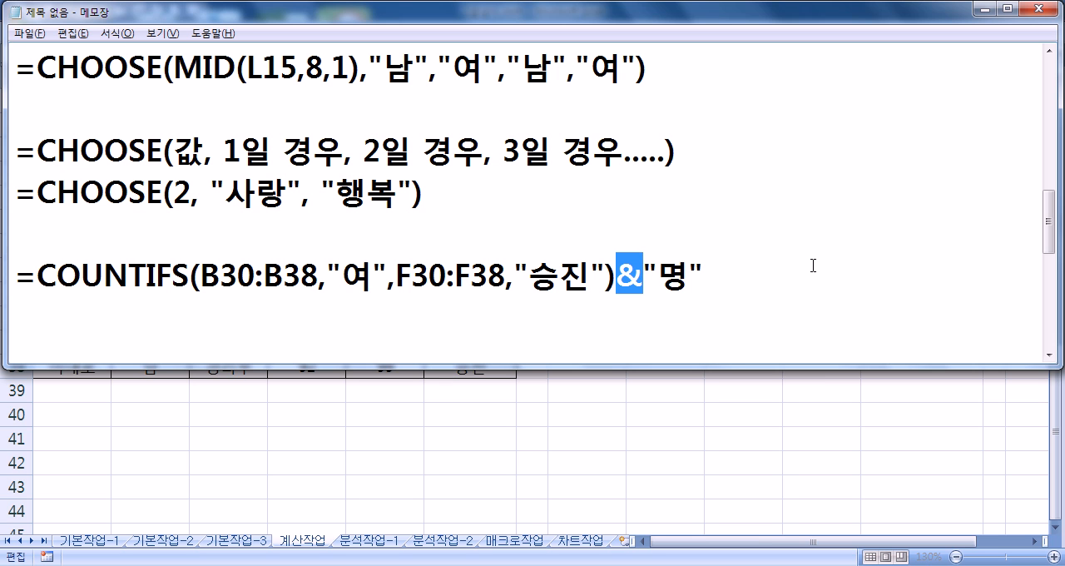
left_click_drag(704, 275, 15, 275)
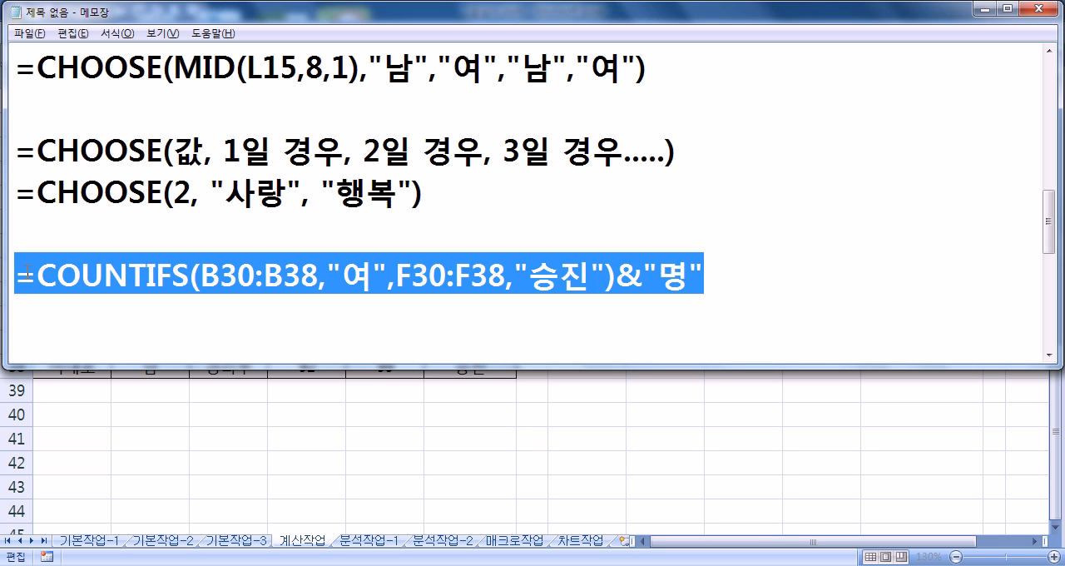
left_click_drag(616, 275, 704, 275)
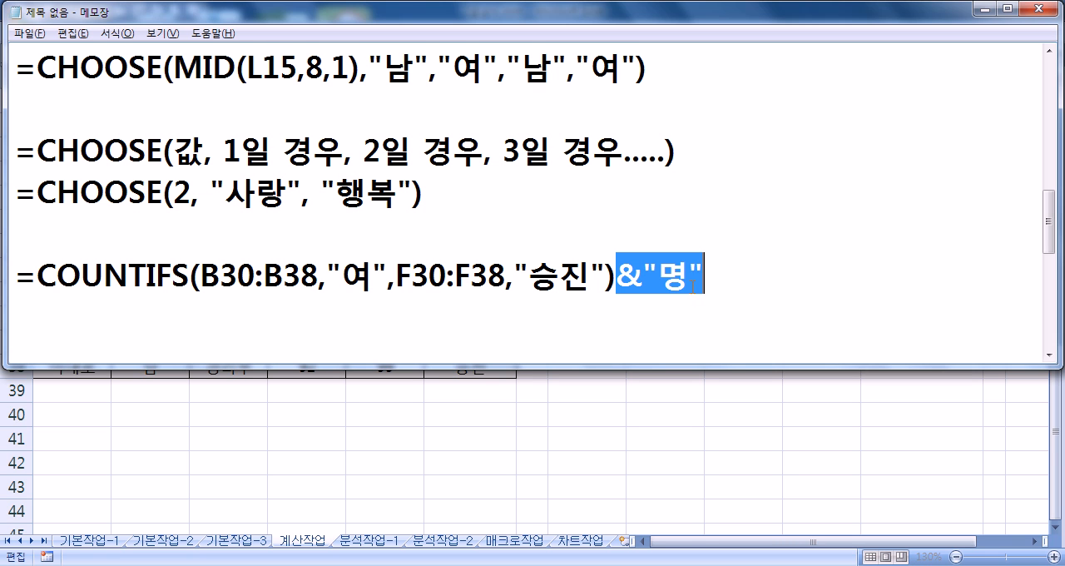
left_click(633, 319)
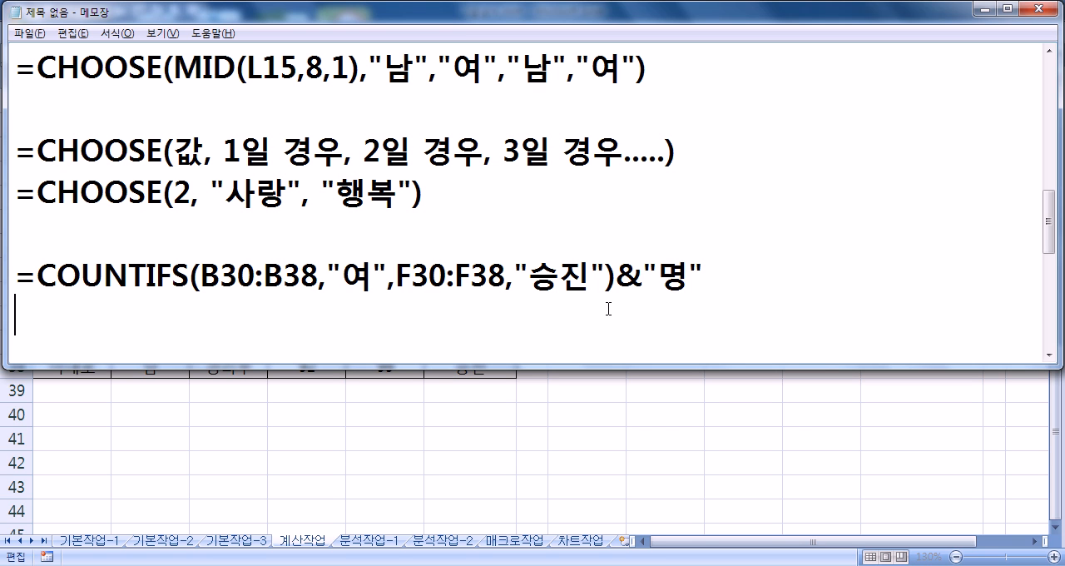
Step: Return to the 계산작업 worksheet, close the H30 edit and review the formulas in J15, F19 and D14
key("alt+Tab")
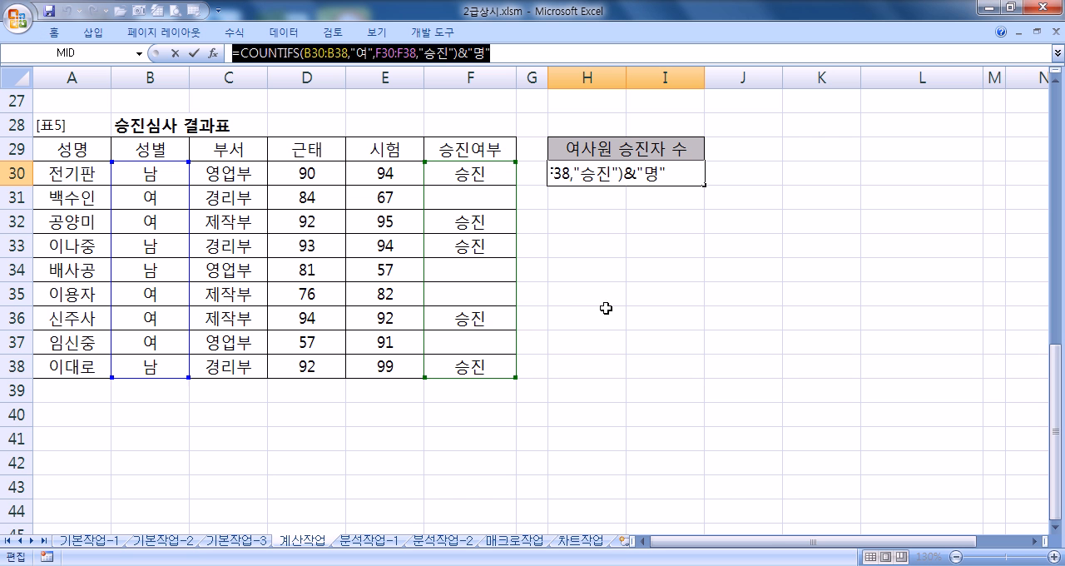
key("ctrl+Return")
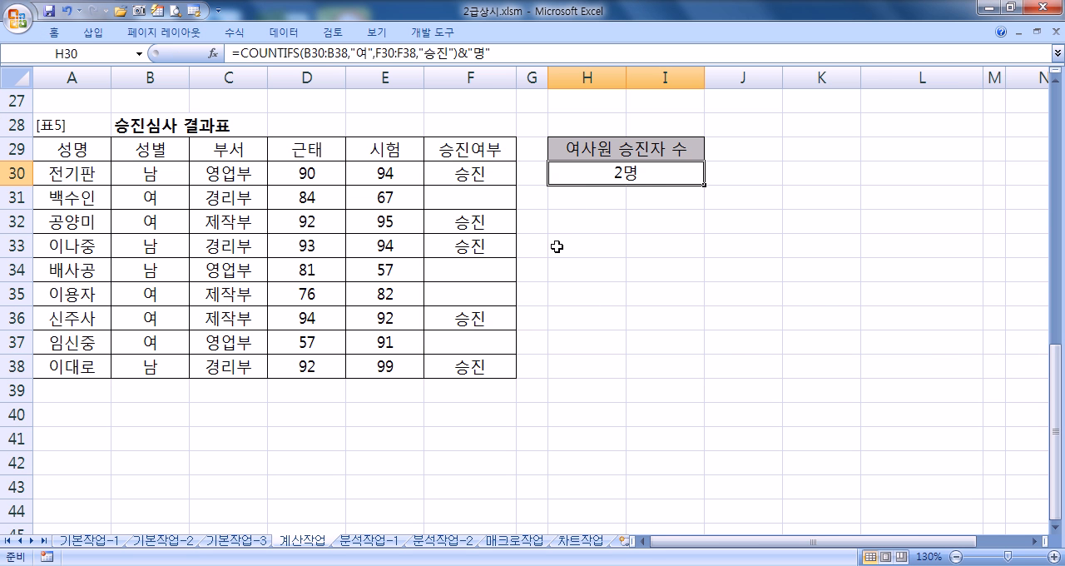
scroll(550, 248, "up", 5)
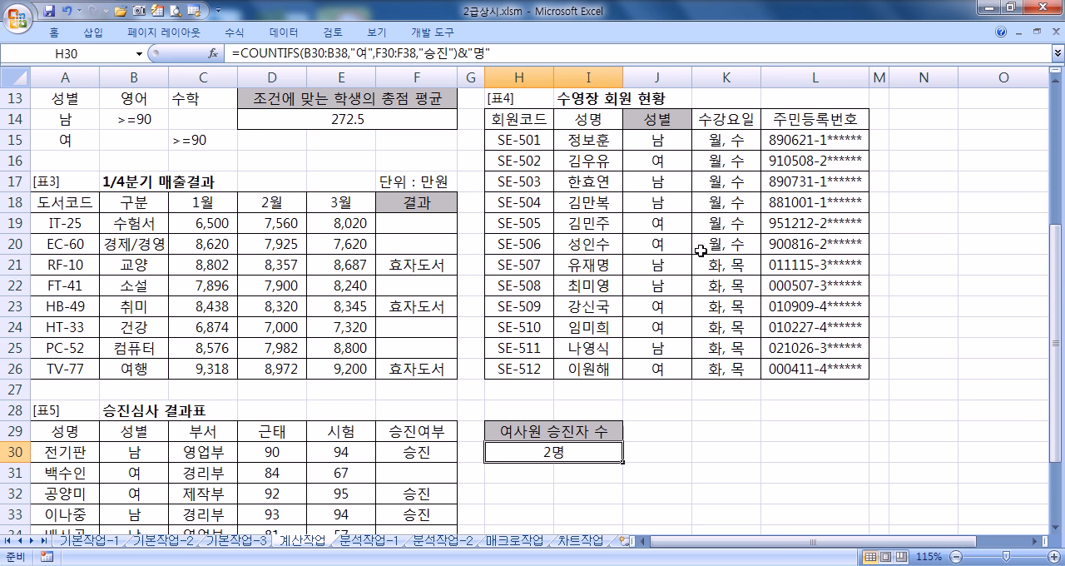
left_click(749, 139)
left_click(671, 143)
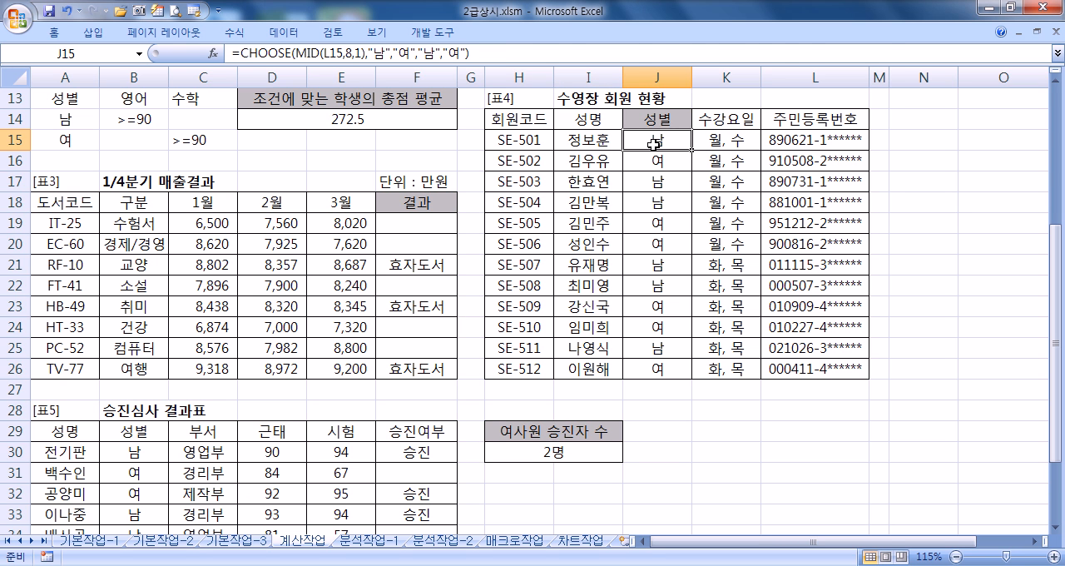
left_click(400, 222)
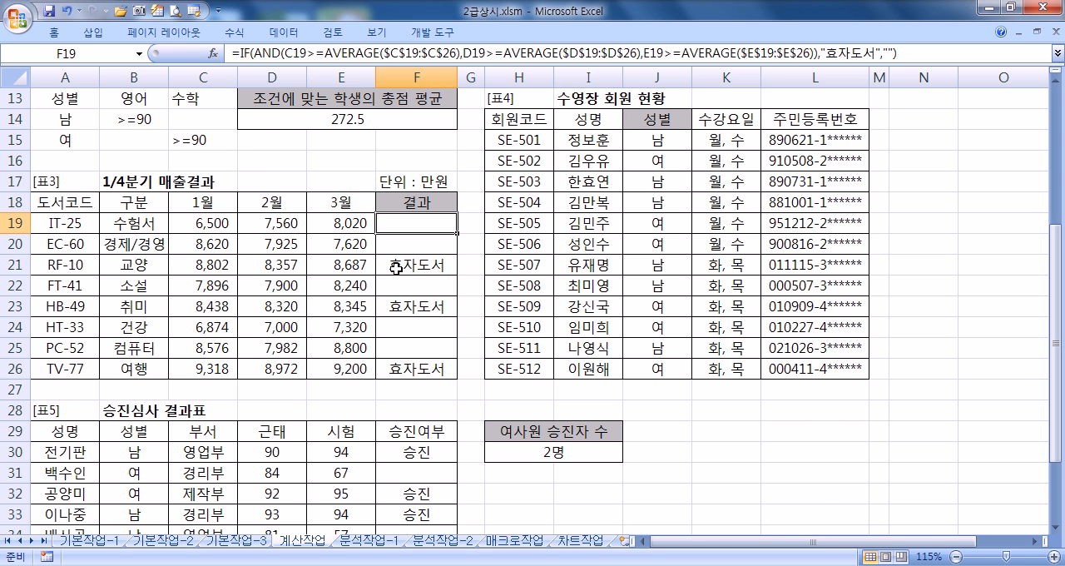
scroll(393, 280, "up", 4)
left_click(373, 369)
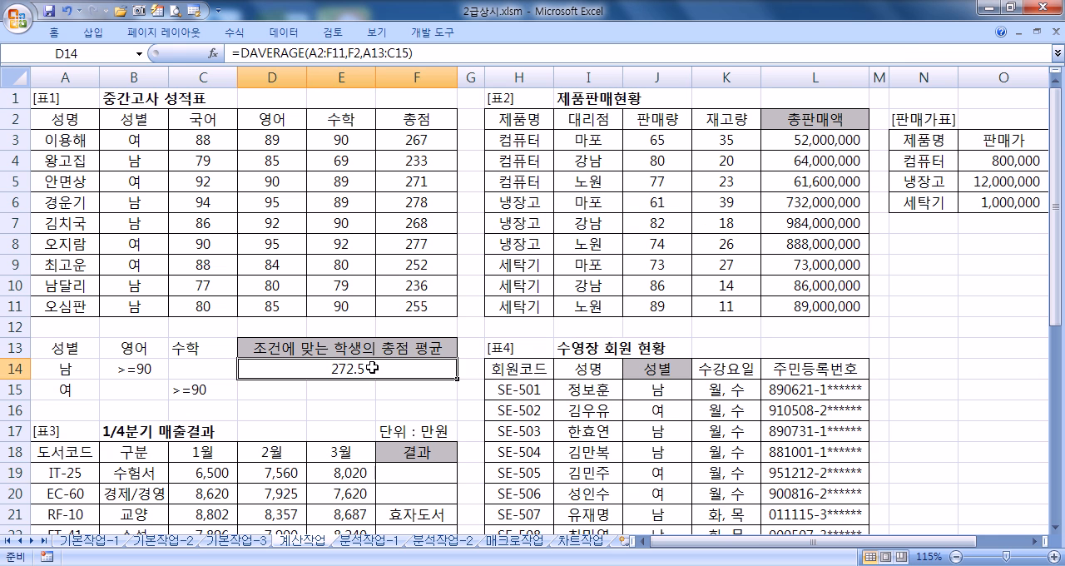
Step: Review the VLOOKUP formula in L3, then examine the IF, CHOOSE and COUNTIFS formulas noted in Notepad
left_click(784, 143)
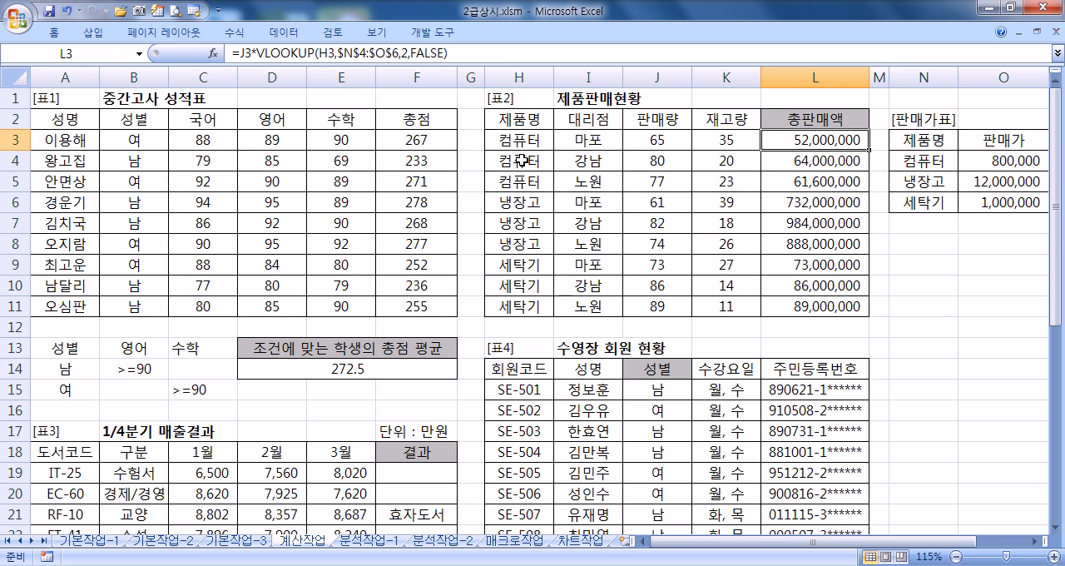
key("alt+Tab")
scroll(299, 260, "up", 5)
scroll(300, 257, "down", 8)
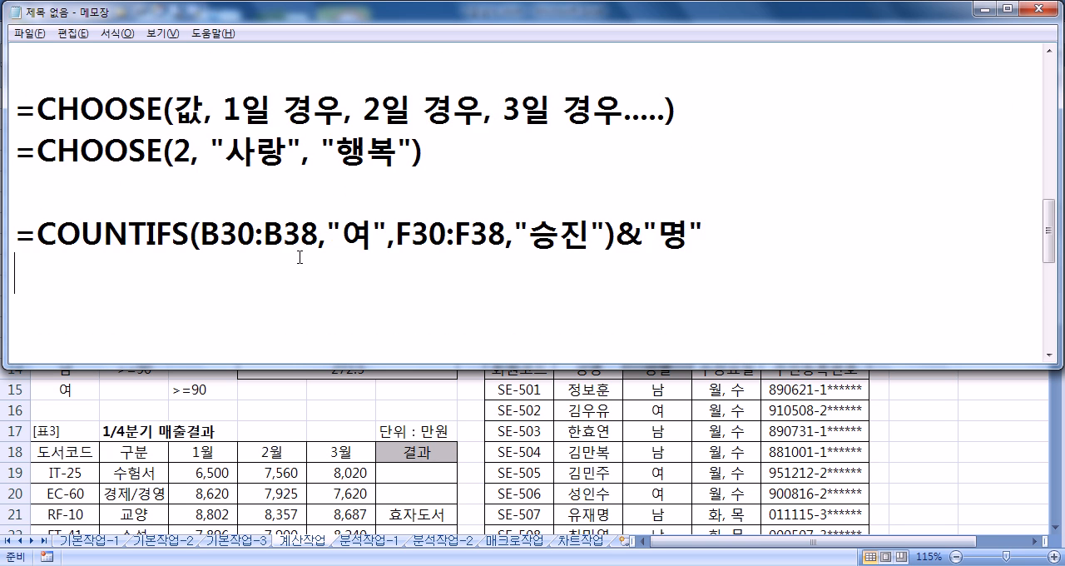
scroll(300, 257, "up", 4)
scroll(300, 258, "down", 3)
left_click_drag(295, 358, 301, 467)
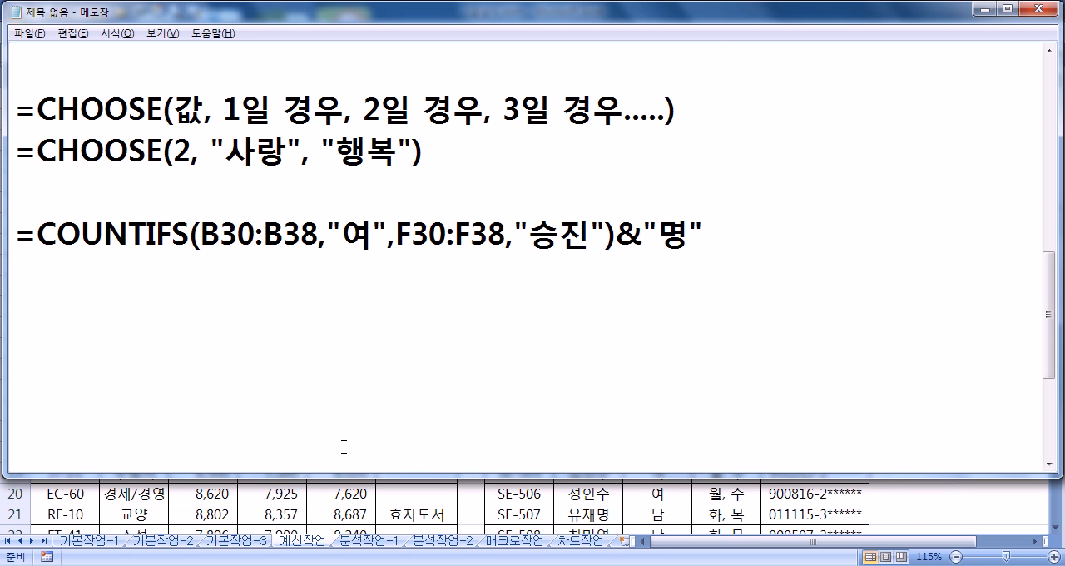
scroll(344, 447, "up", 2)
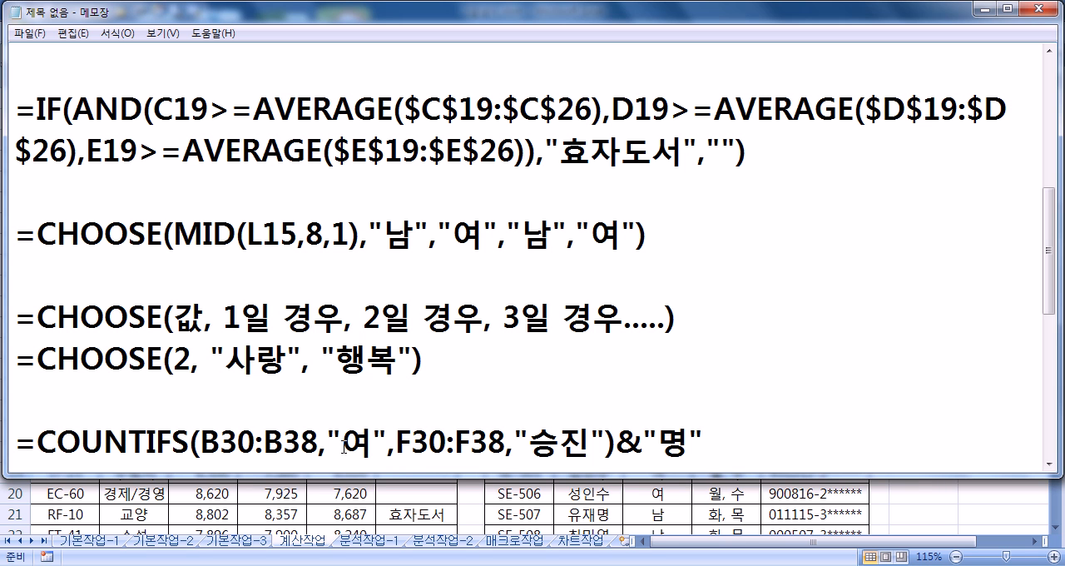
Step: Switch to the 분석작업-1 worksheet in Excel and examine the 통조림 가공생산 현황 table and the rows above it
left_click(392, 548)
left_click(391, 547)
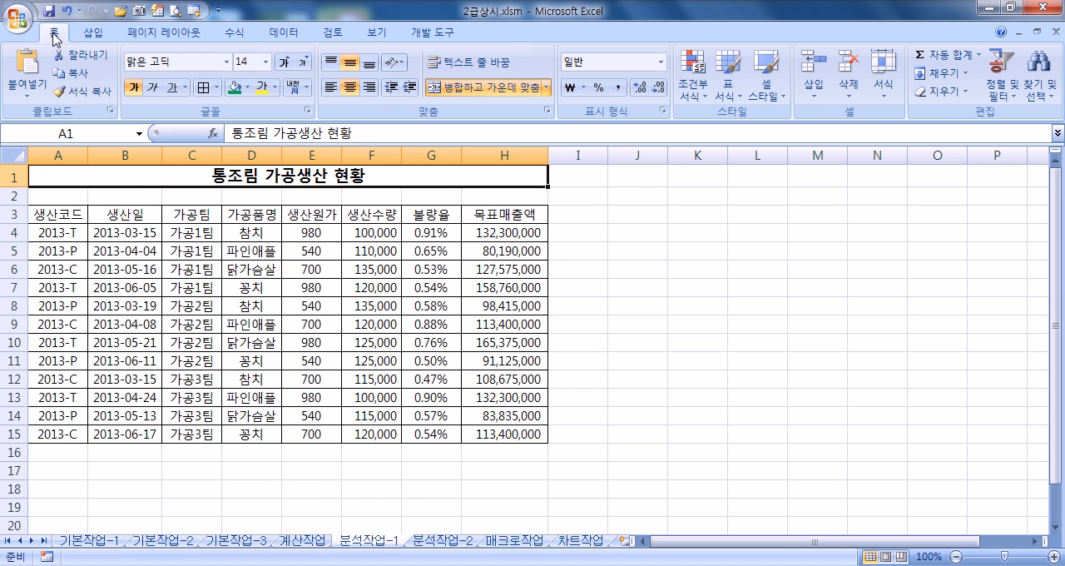
left_click(53, 33)
left_click_drag(58, 219, 484, 431)
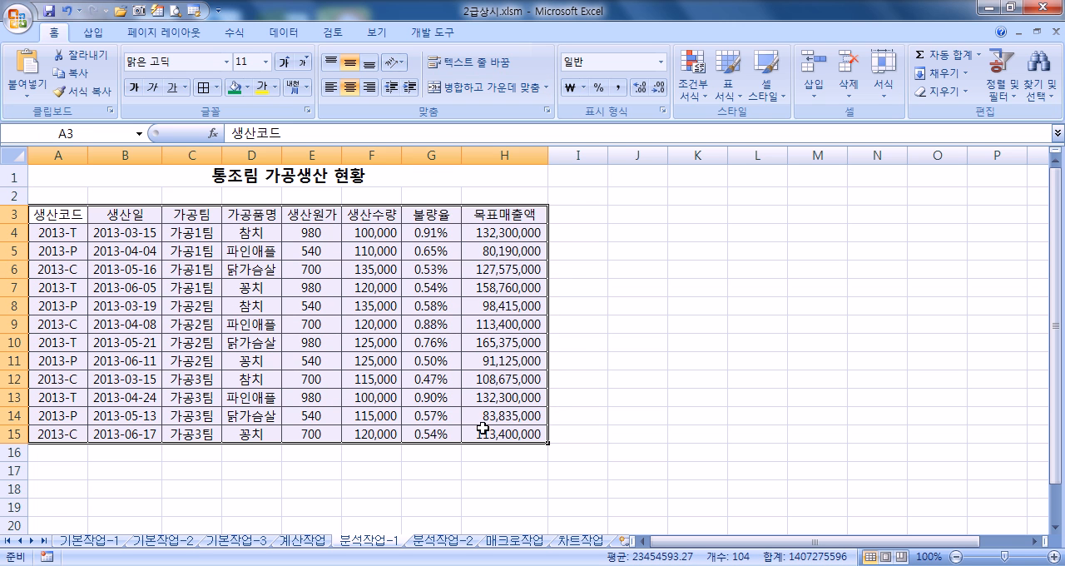
left_click(244, 275)
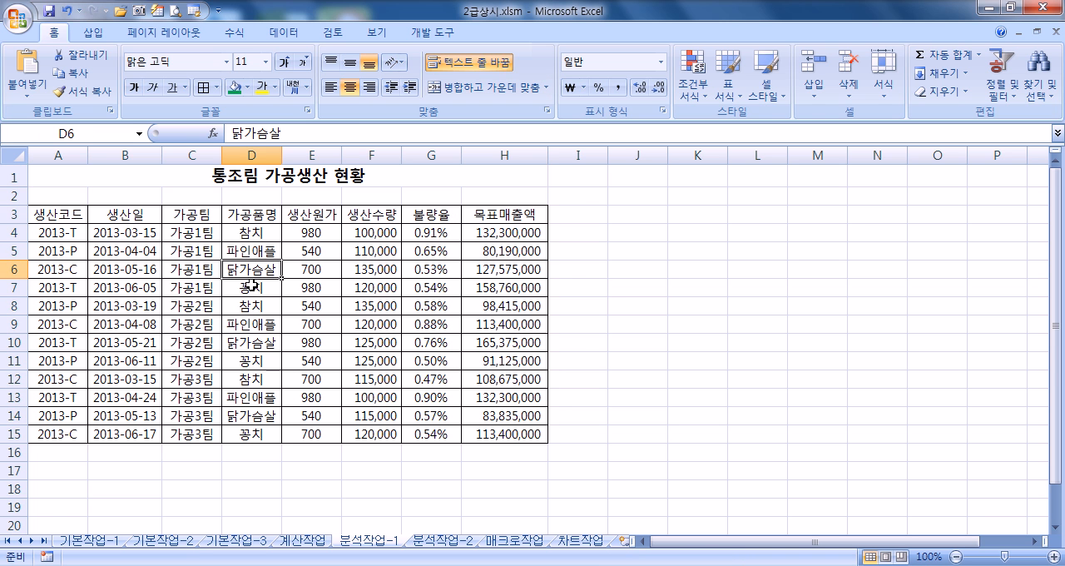
left_click(14, 196)
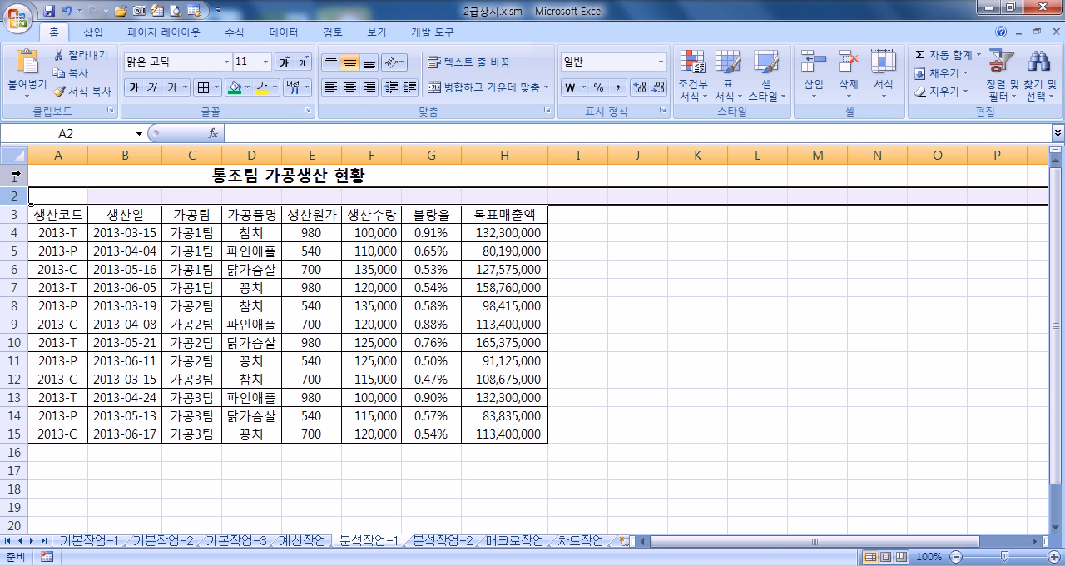
left_click(22, 176)
left_click(40, 217)
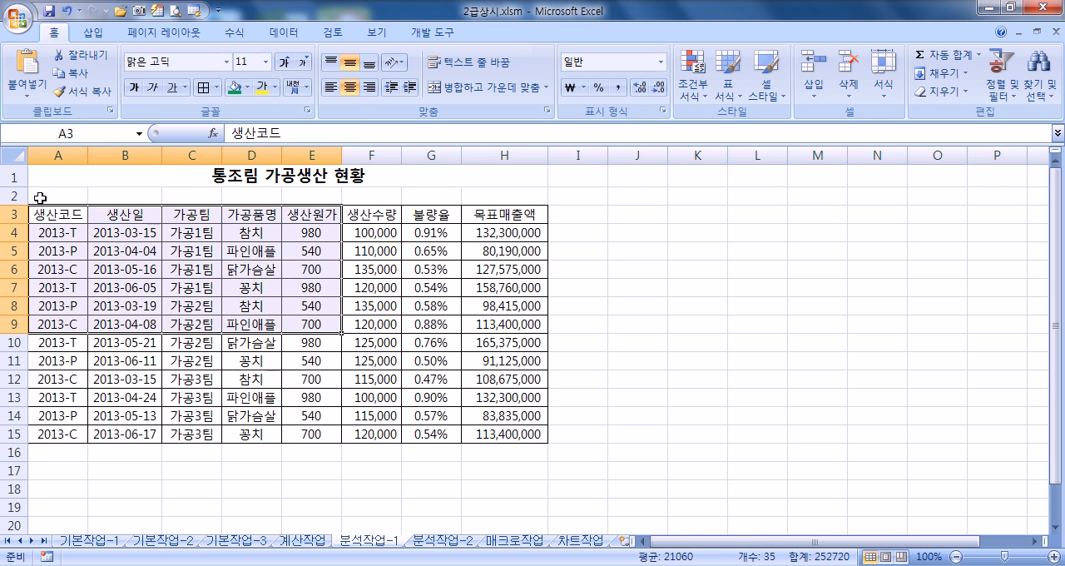
left_click(12, 194)
Step: Insert a PivotTable based on A3:H15 of 분석작업-1, placed on the existing worksheet at cell A20
left_click_drag(60, 219, 505, 430)
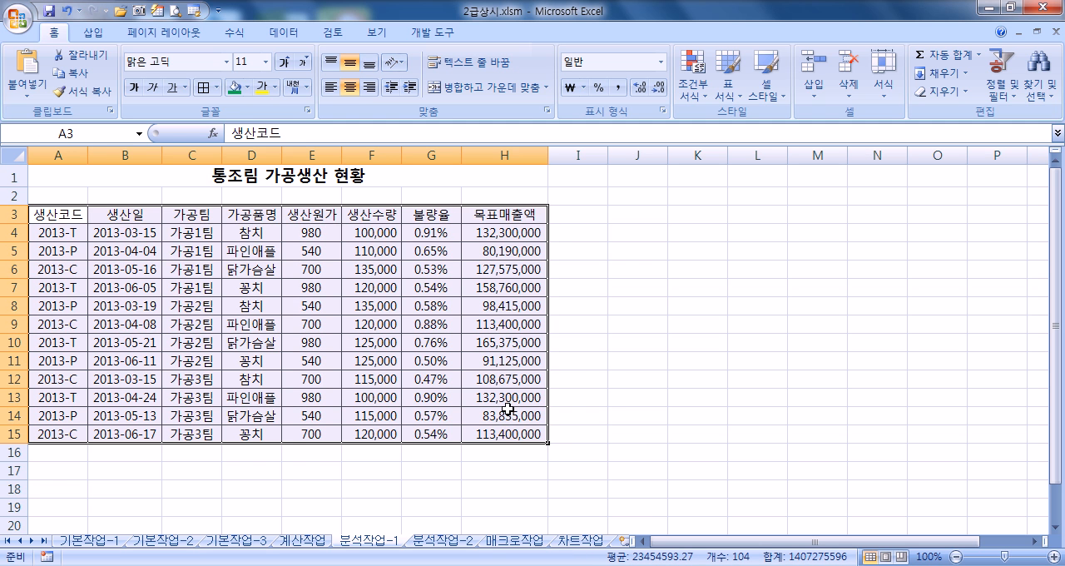
left_click(93, 32)
left_click(33, 60)
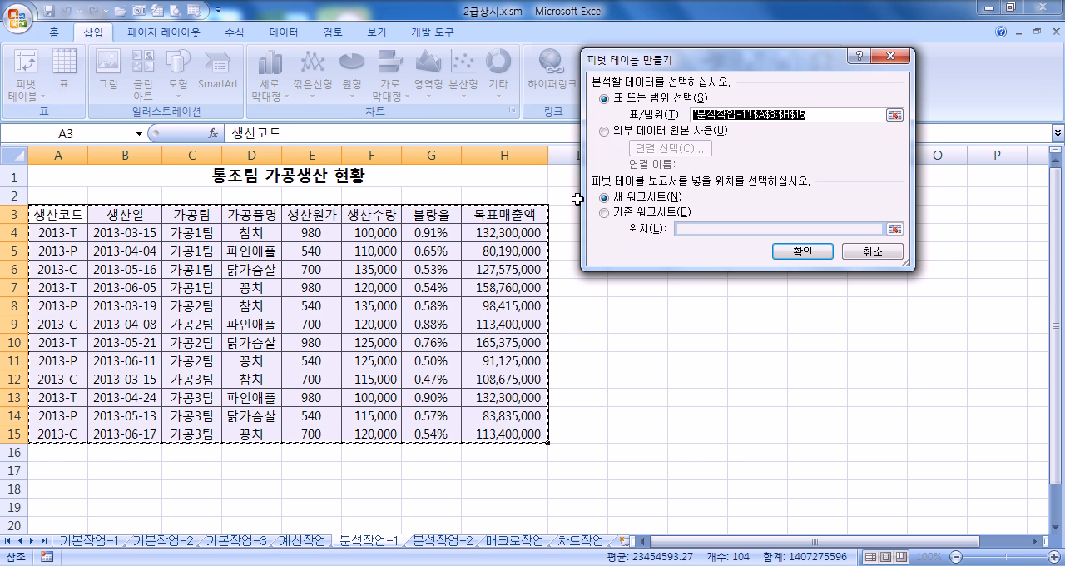
left_click(604, 212)
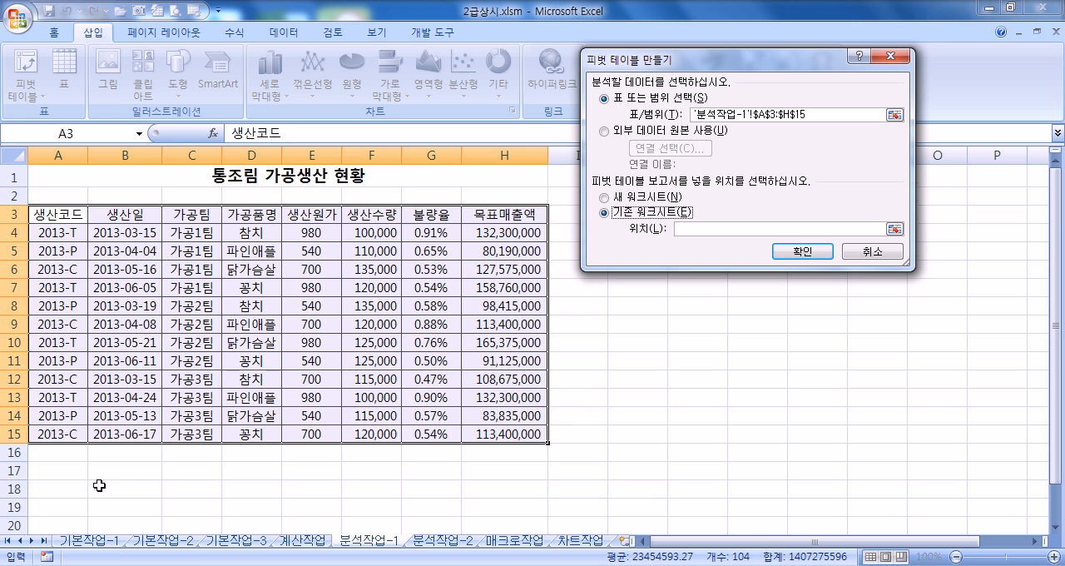
scroll(99, 485, "down", 2)
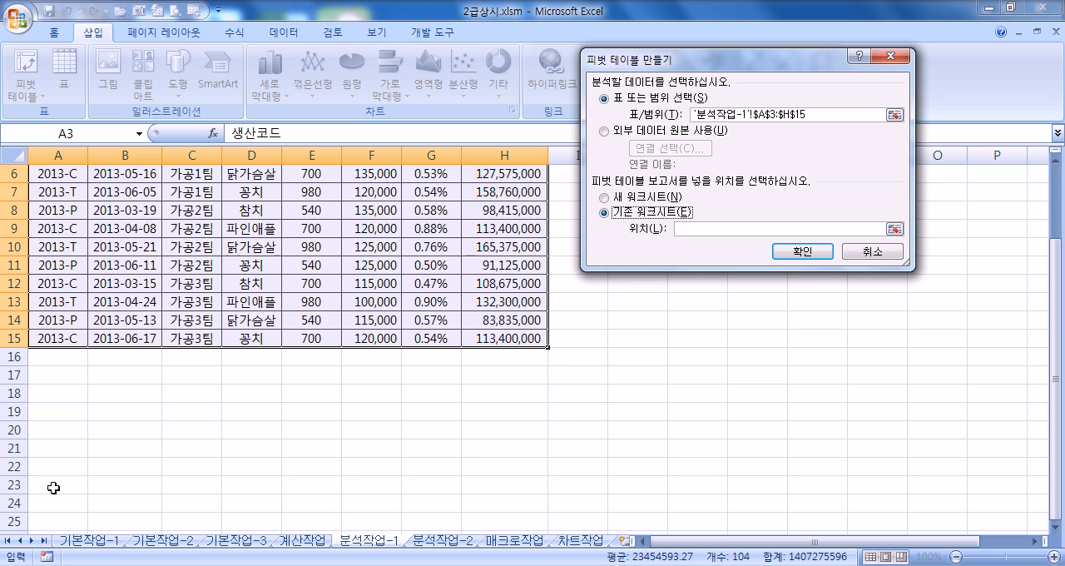
left_click(51, 431)
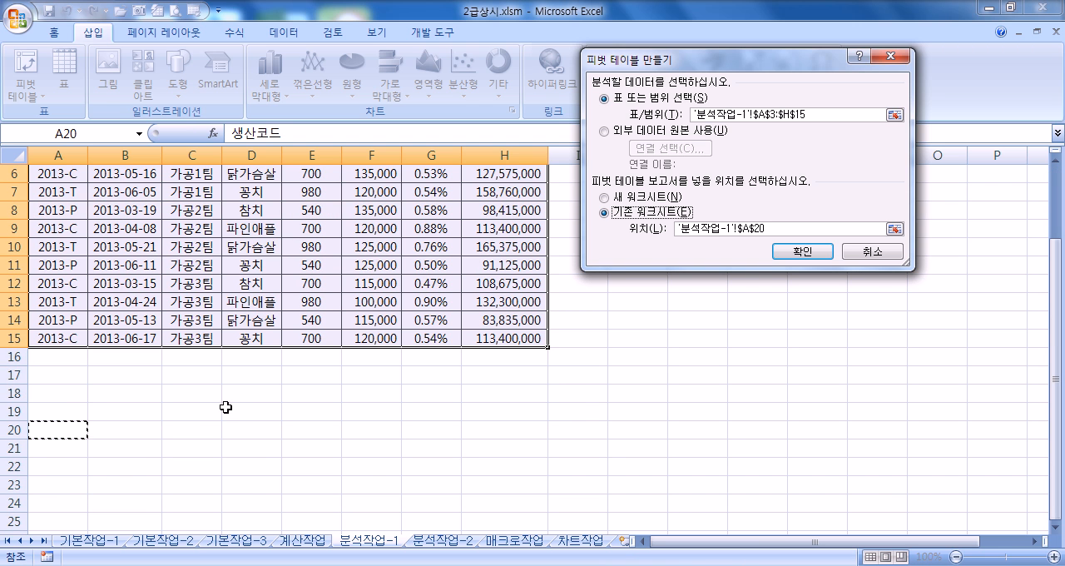
left_click(792, 252)
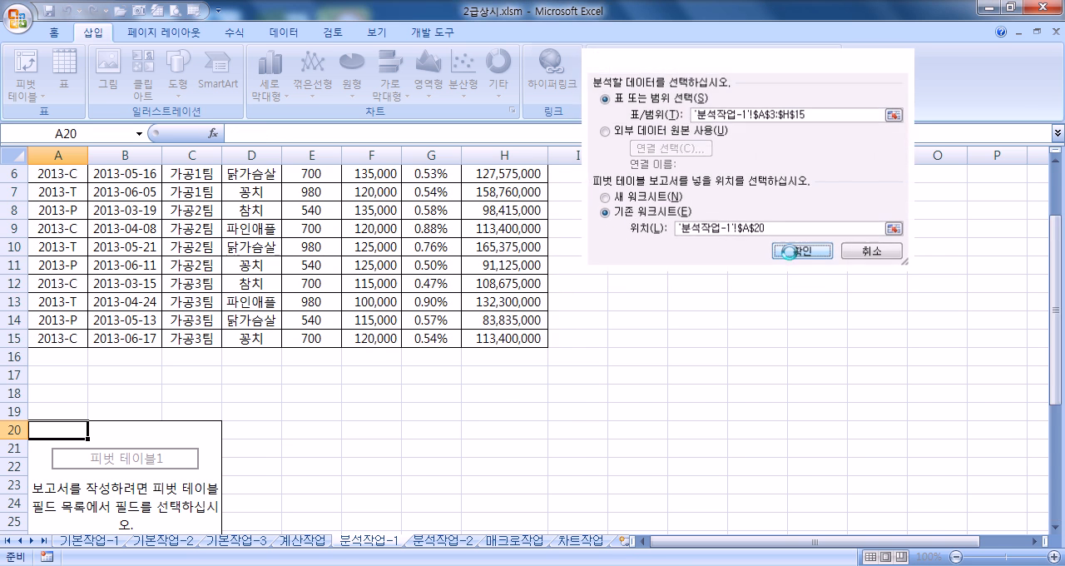
Step: Float the PivotTable field list nearer the report and add 가공품명 as the report filter
scroll(284, 389, "down", 3)
scroll(275, 388, "up", 1)
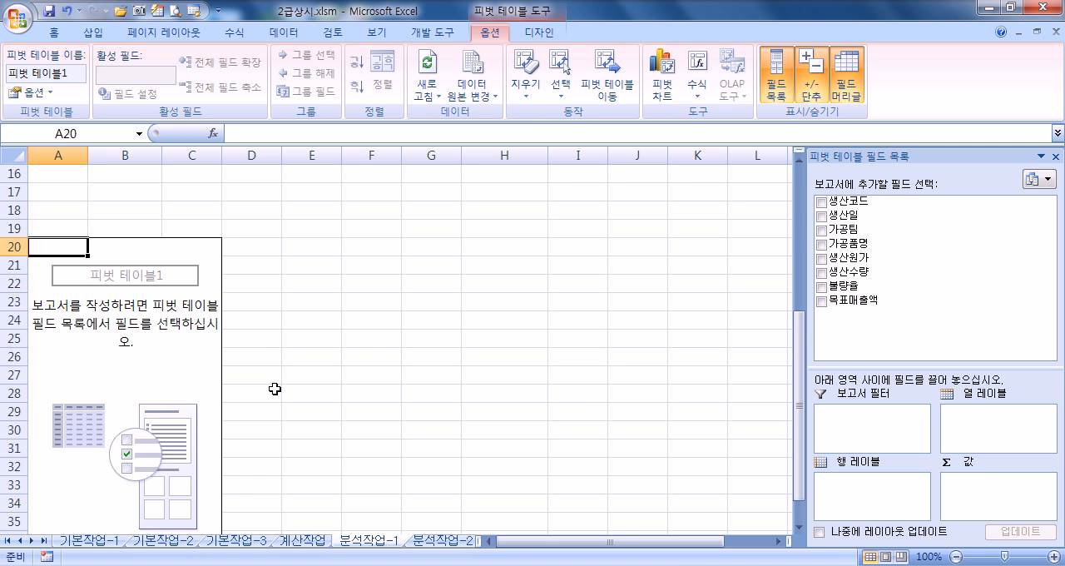
left_click_drag(899, 157, 587, 99)
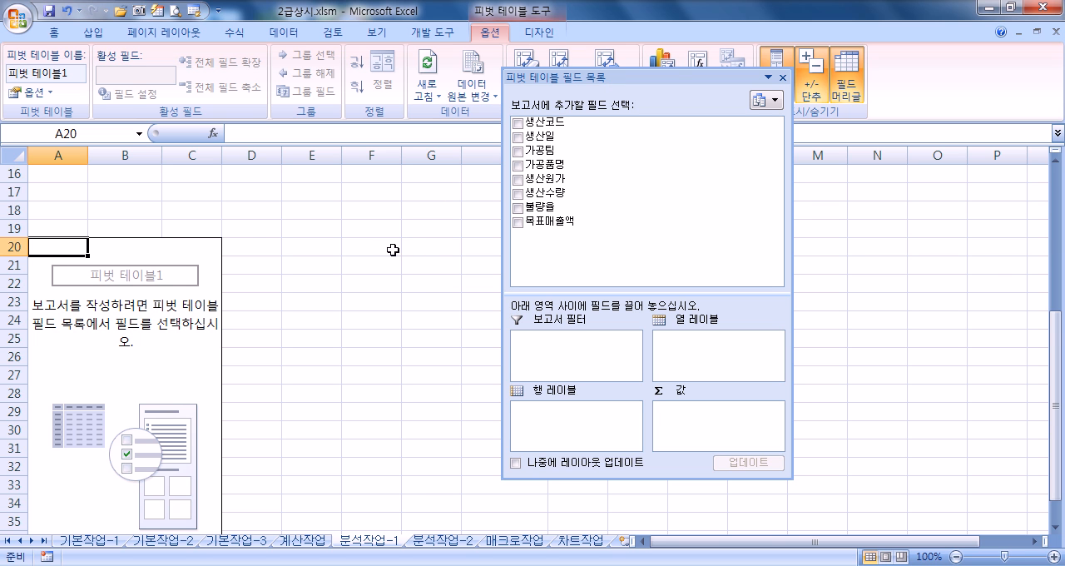
scroll(378, 261, "down", 1)
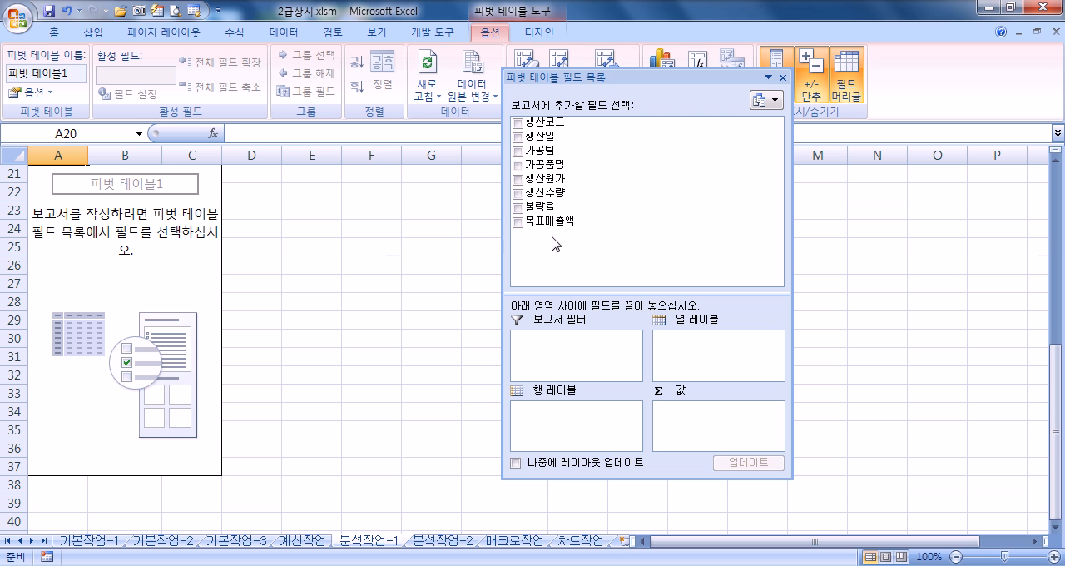
left_click_drag(547, 171, 573, 345)
scroll(285, 367, "down", 1)
scroll(284, 366, "up", 3)
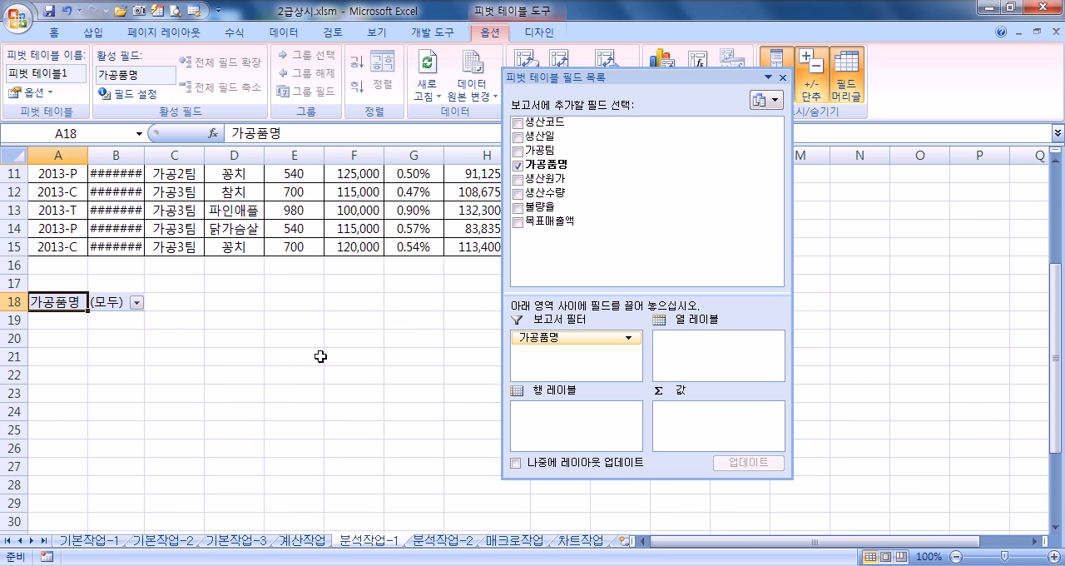
Step: Lay out the PivotTable with 생산일 as row labels, 가공팀 as column labels and 목표매출액 as values
left_click_drag(556, 142, 561, 423)
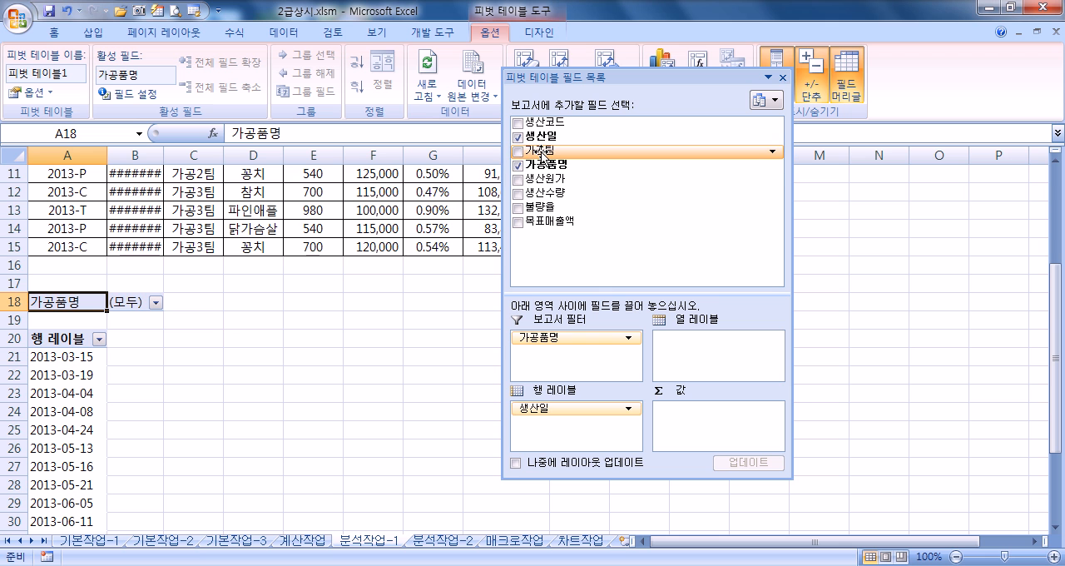
left_click_drag(541, 152, 666, 351)
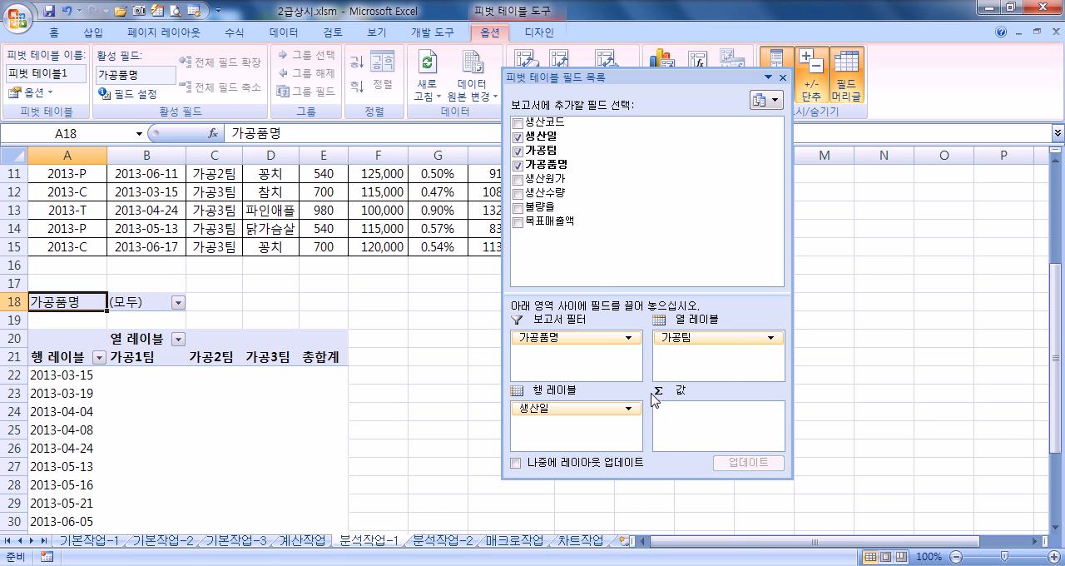
left_click_drag(553, 223, 698, 418)
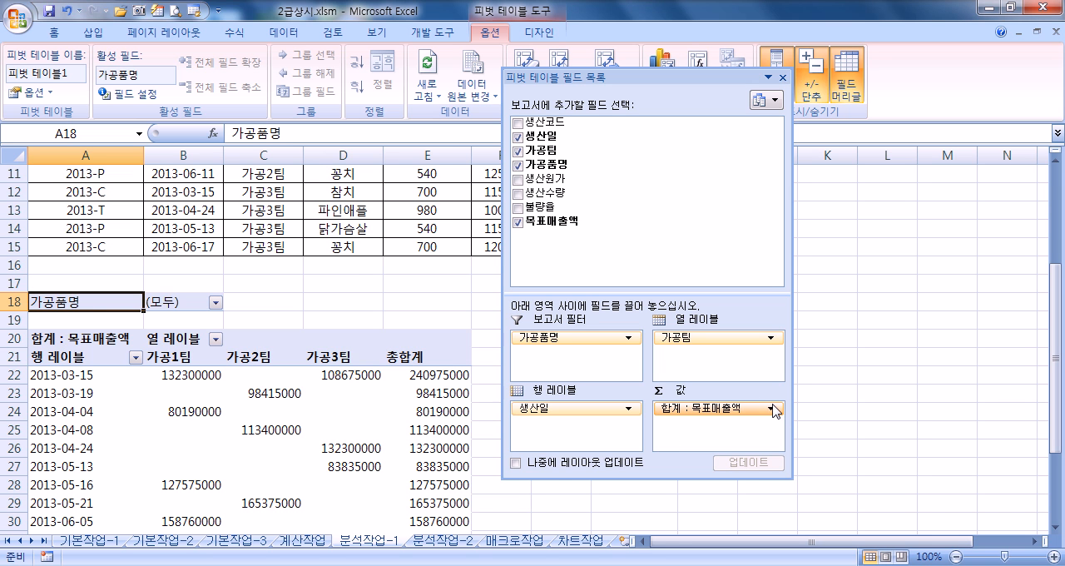
Step: Move the floating field list higher, shorten it and enlarge its layout areas
scroll(749, 406, "down", 3)
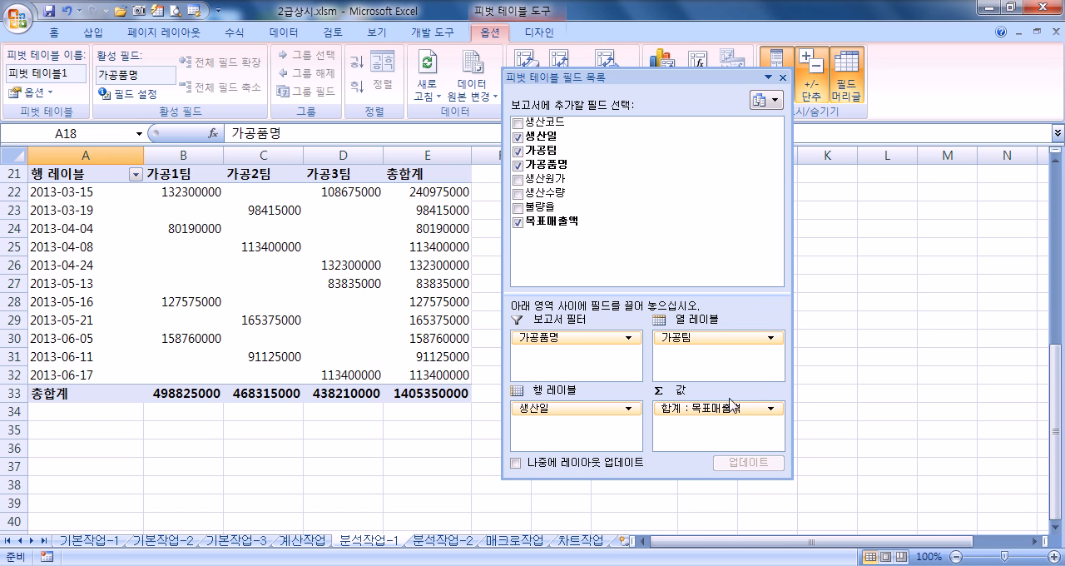
left_click_drag(668, 77, 688, 40)
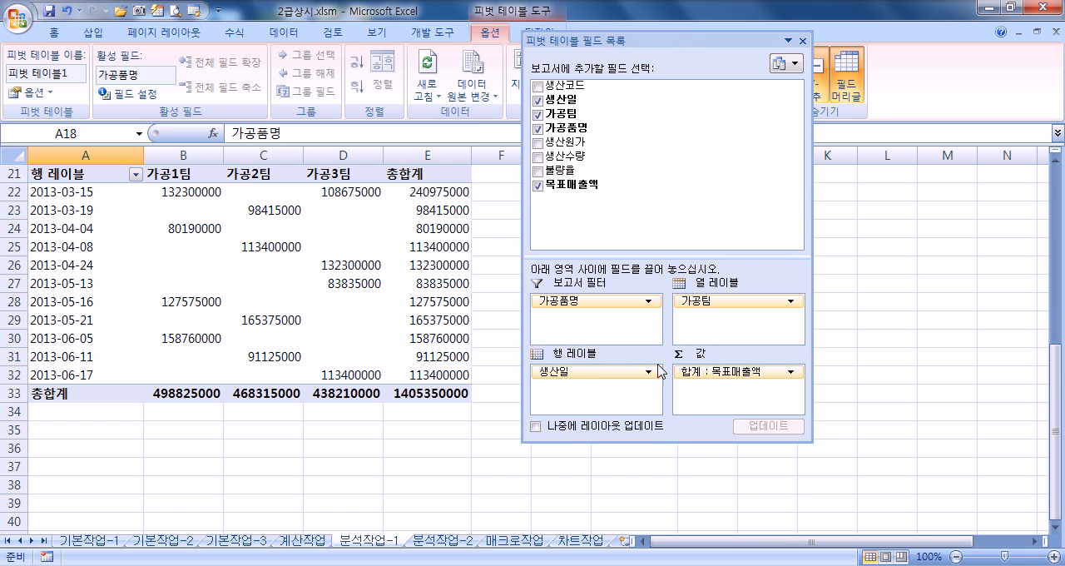
left_click_drag(650, 442, 652, 407)
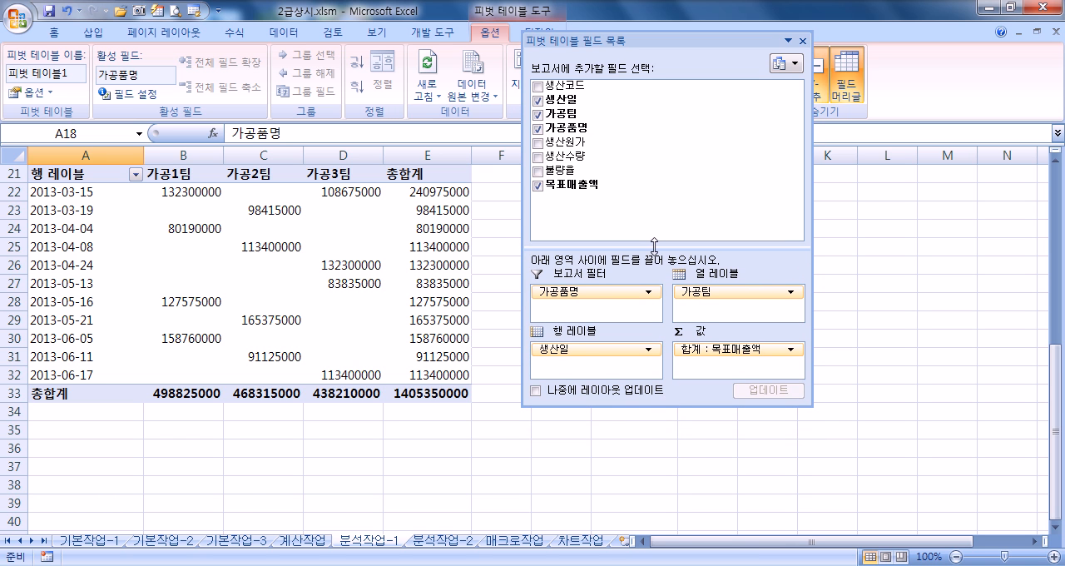
left_click_drag(654, 251, 671, 212)
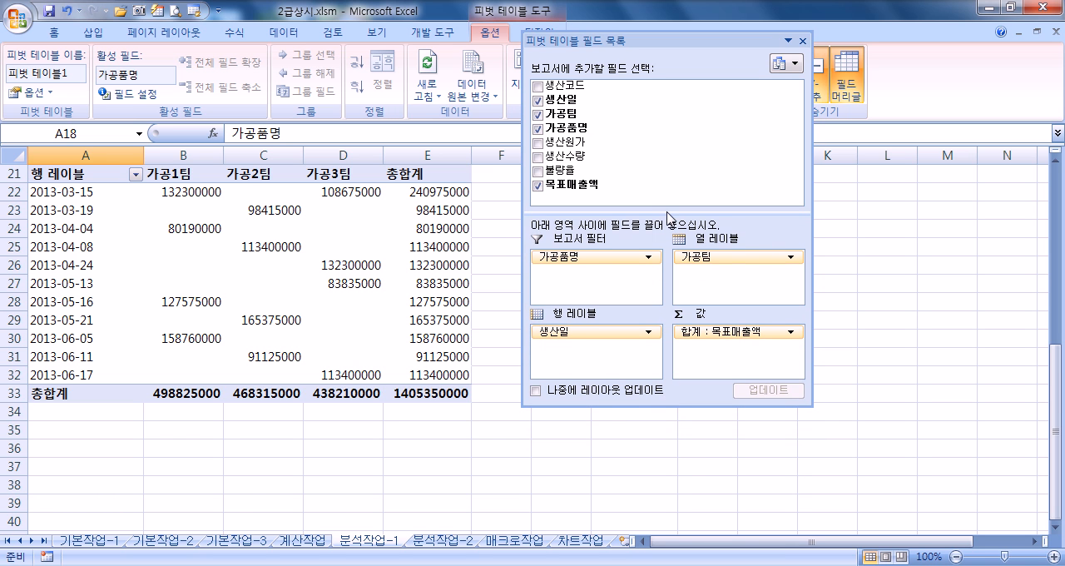
left_click(752, 333)
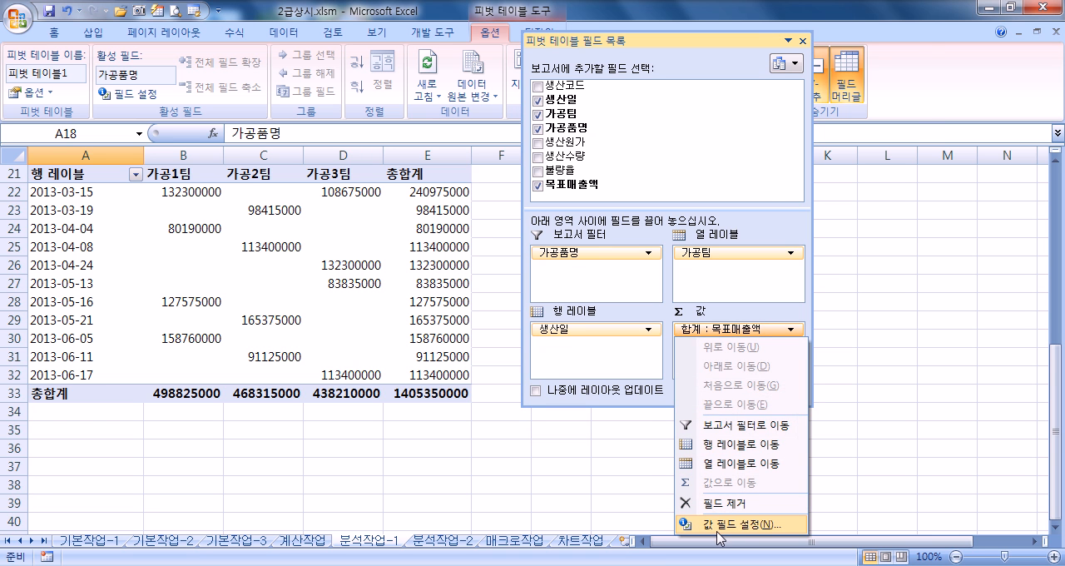
left_click(718, 531)
left_click(864, 273)
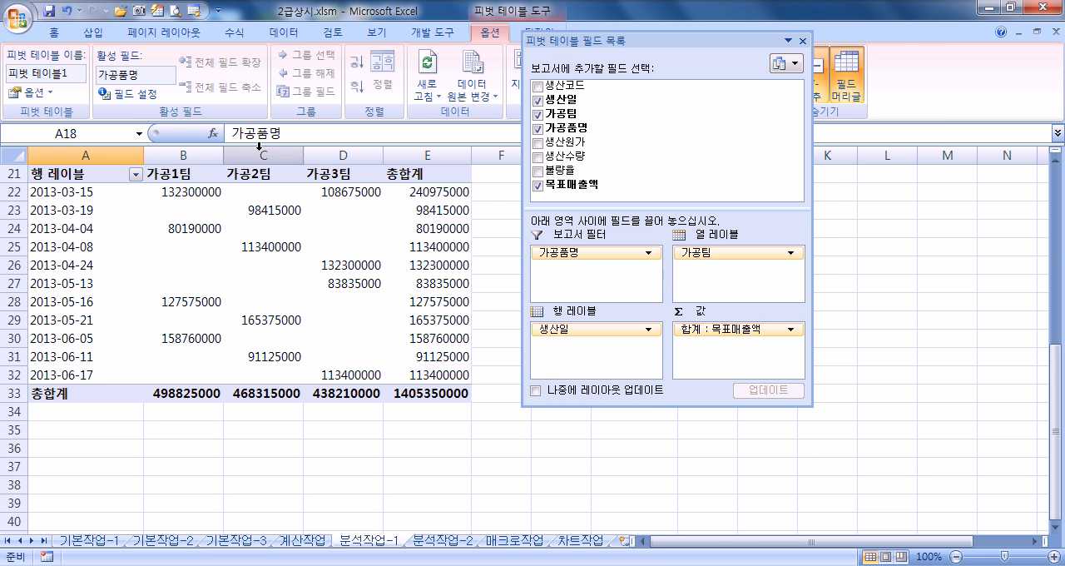
left_click(139, 95)
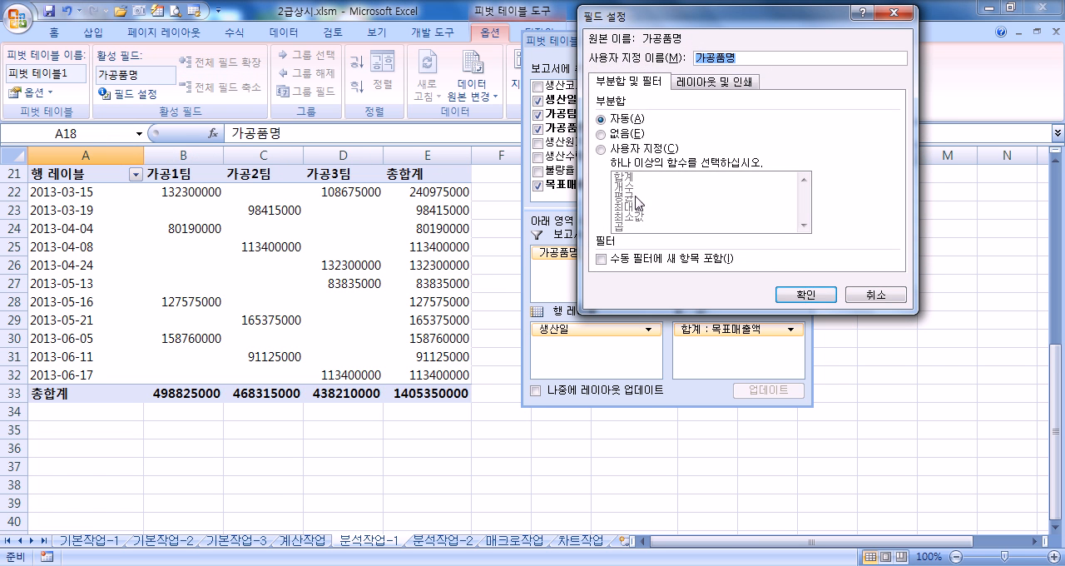
left_click(849, 291)
Step: Change the 목표매출액 value field's summary function to 평균 and dock the PivotTable field list again
left_click(713, 330)
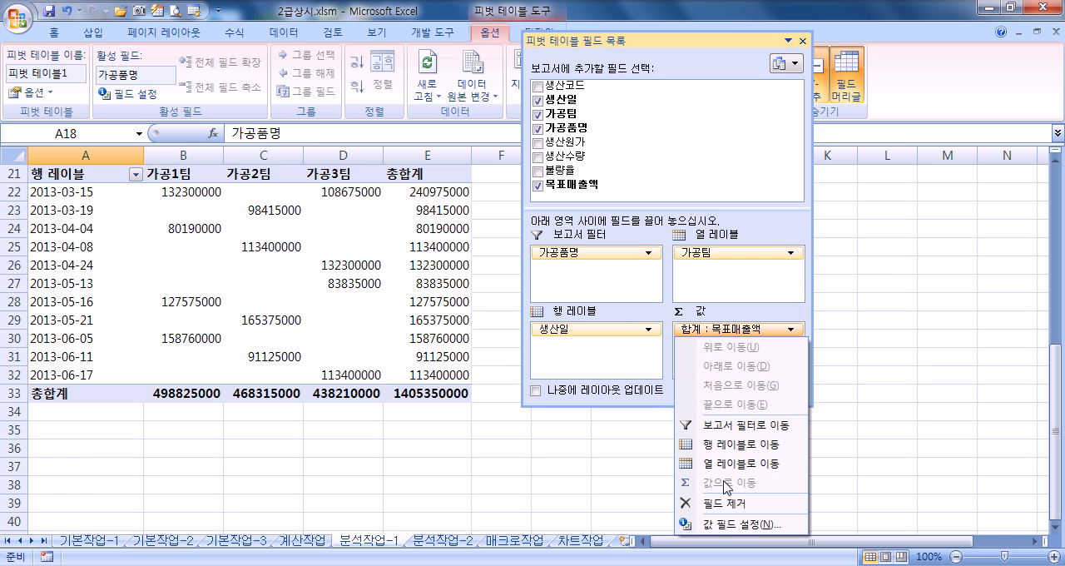
left_click(719, 524)
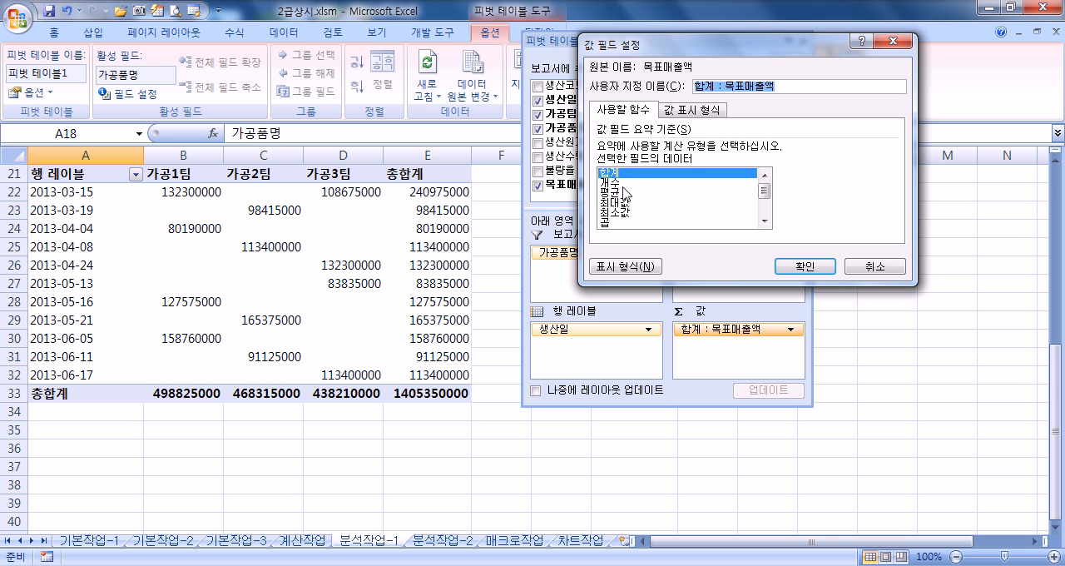
left_click(620, 192)
left_click(801, 267)
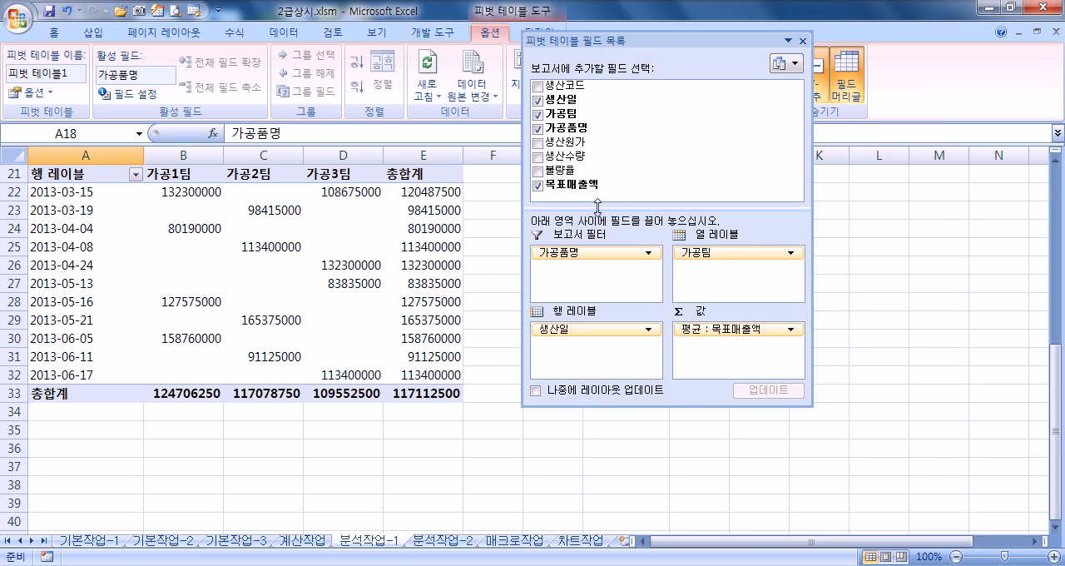
double_click(685, 42)
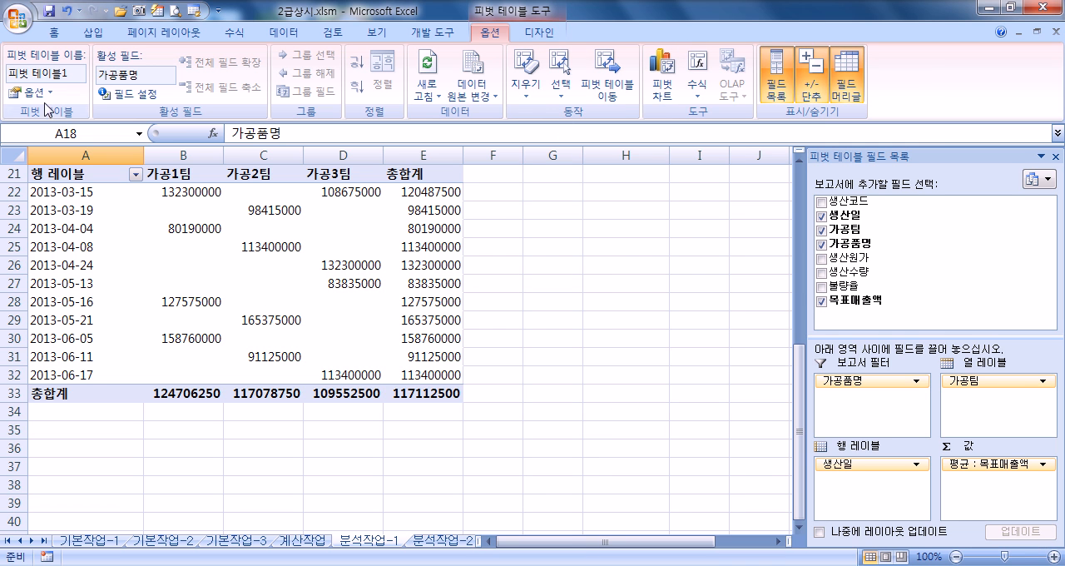
right_click(249, 204)
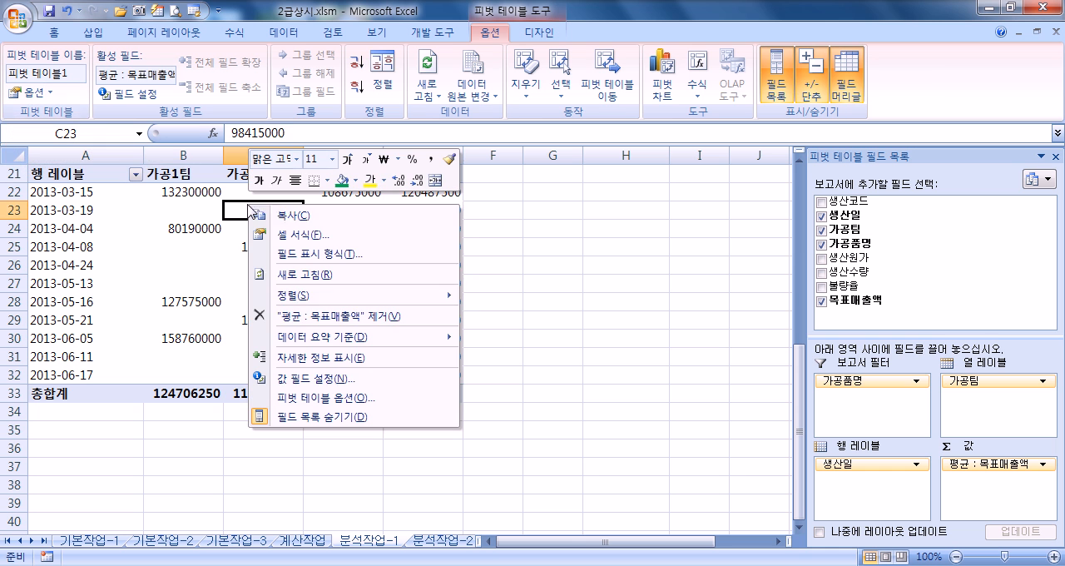
left_click(309, 401)
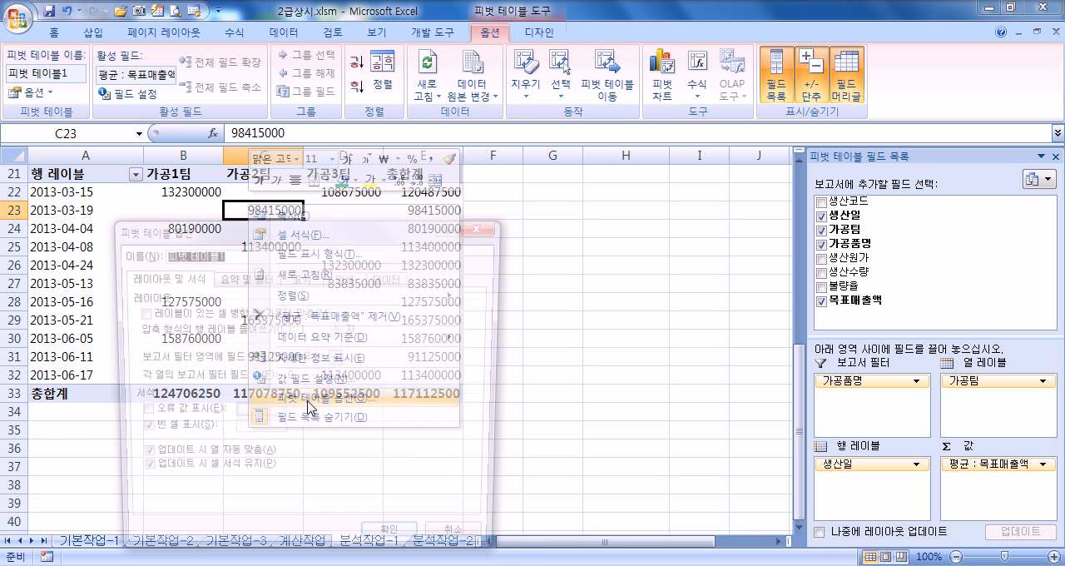
left_click(474, 237)
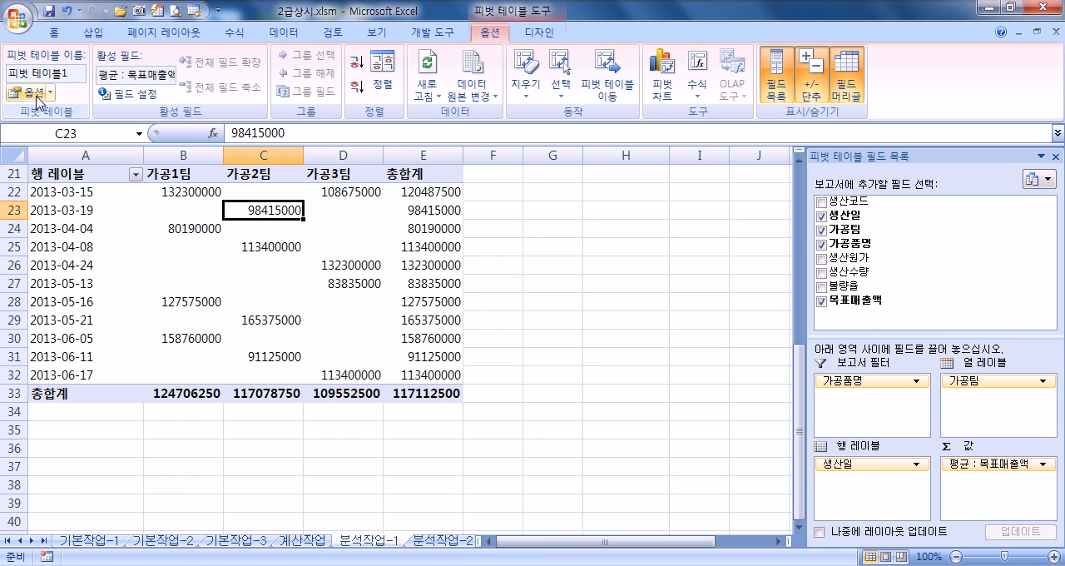
Step: Turn off the row grand totals in the PivotTable options while keeping the column grand totals on
left_click(29, 92)
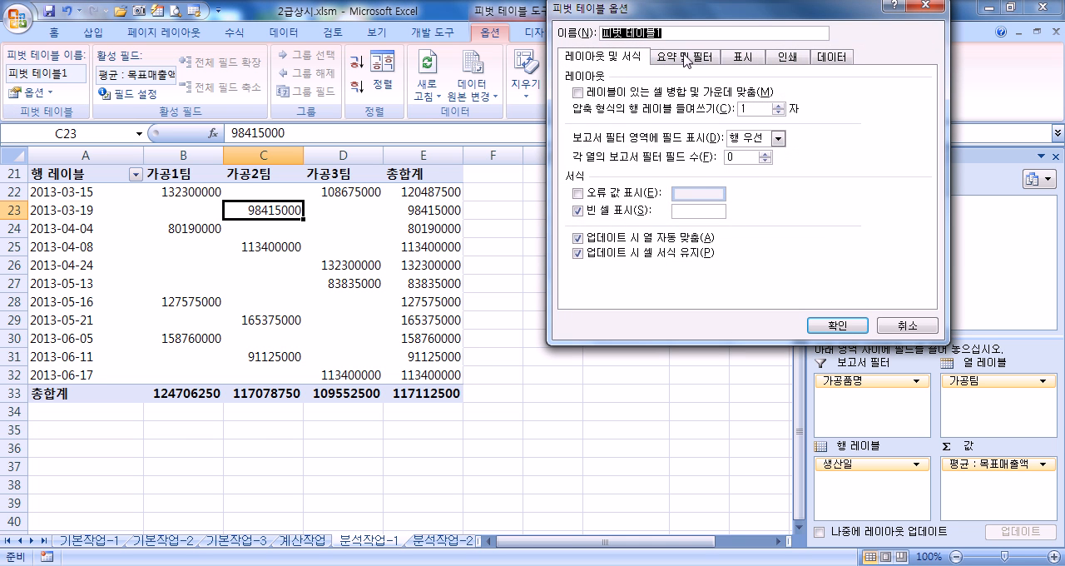
left_click(688, 58)
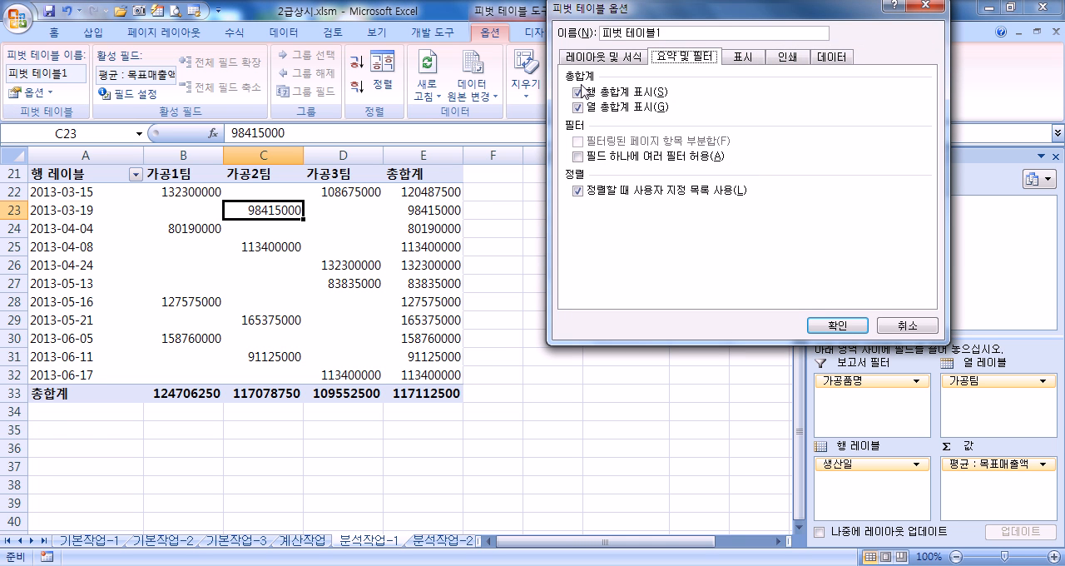
left_click(577, 107)
left_click(578, 93)
left_click(578, 108)
left_click(580, 93)
left_click(579, 93)
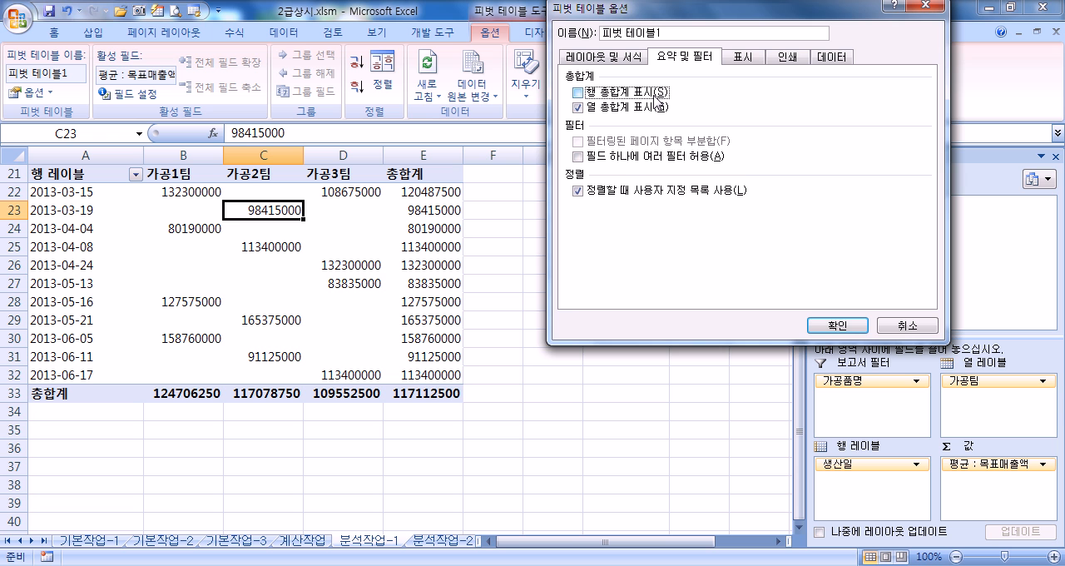
left_click(835, 324)
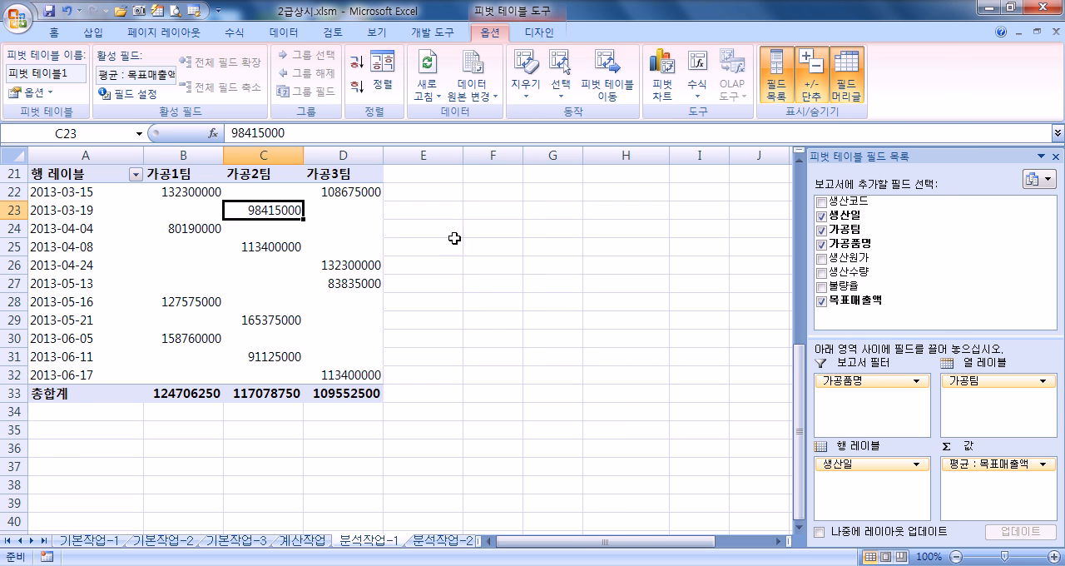
Step: Group the 생산일 row labels of the PivotTable by month (월)
scroll(433, 241, "up", 2)
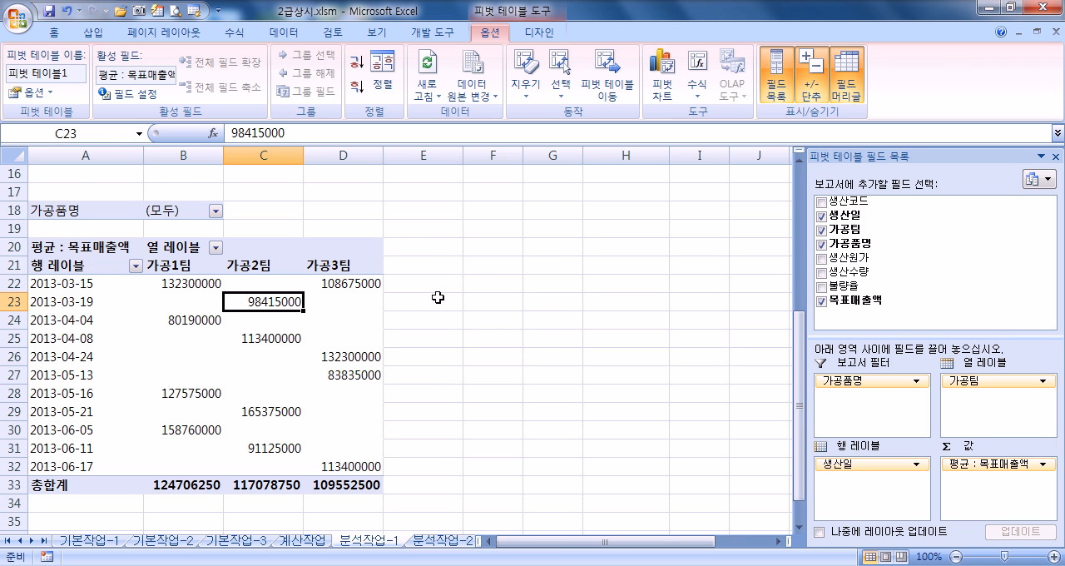
scroll(250, 308, "down", 2)
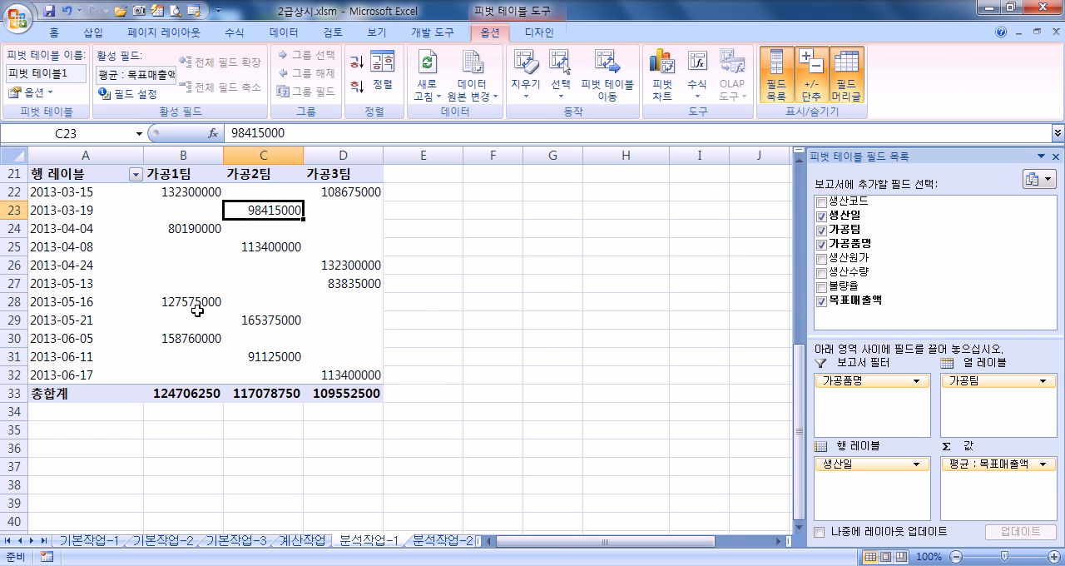
left_click(72, 234)
right_click(74, 233)
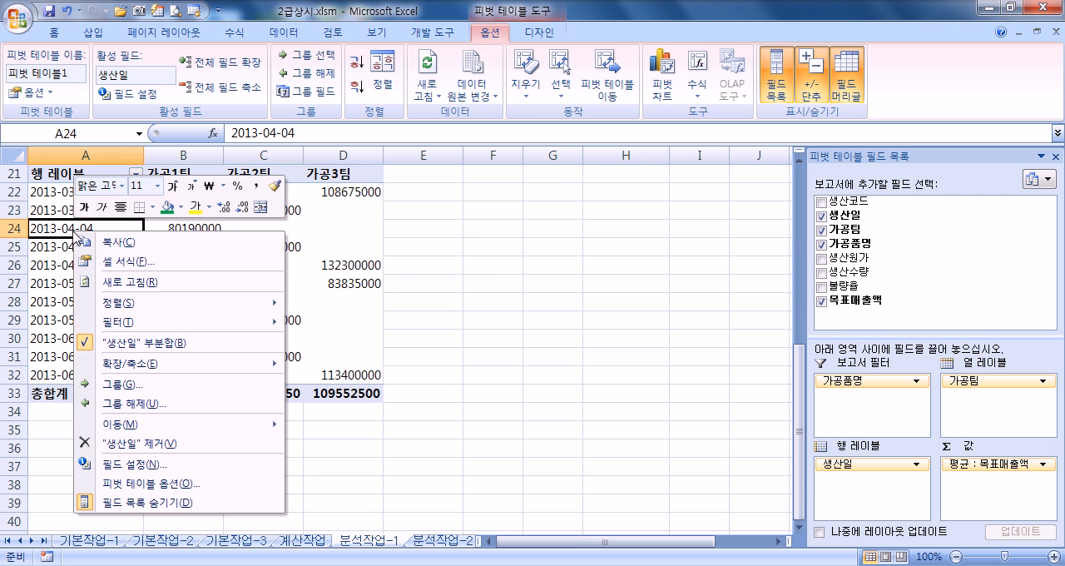
left_click(121, 386)
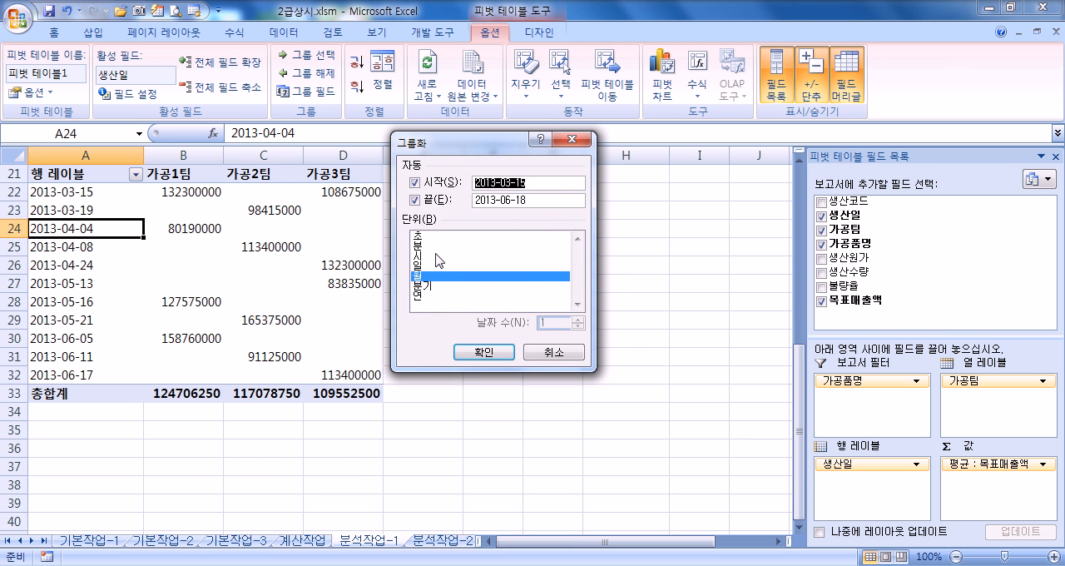
left_click(423, 276)
left_click(423, 276)
left_click(442, 278)
left_click(435, 278)
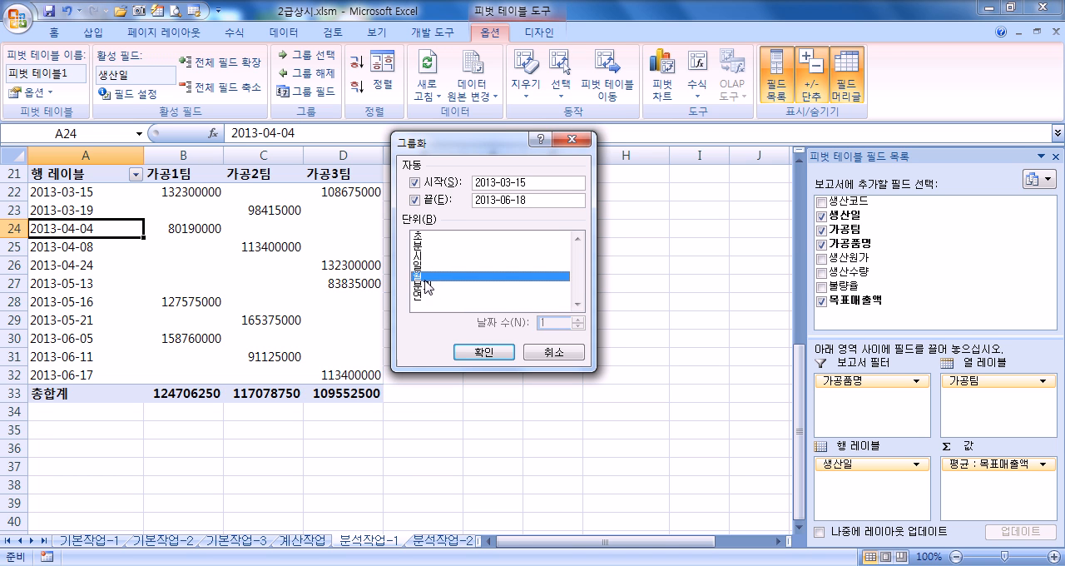
left_click(484, 353)
scroll(109, 237, "up", 2)
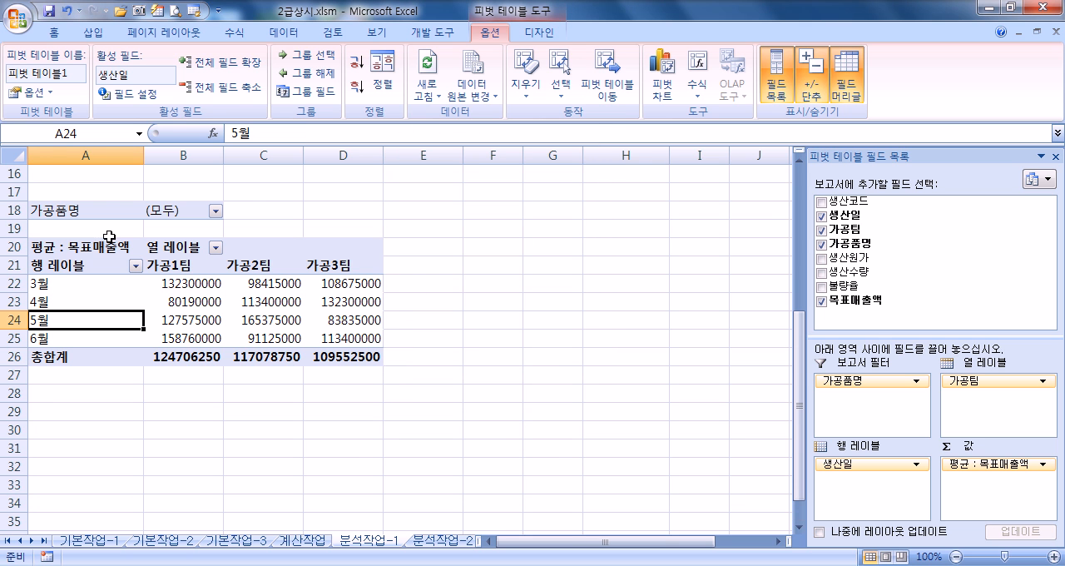
Step: Float the PivotTable field list over the sheet and add 생산원가 as a second value field
mouse_move(175, 326)
left_click(216, 297)
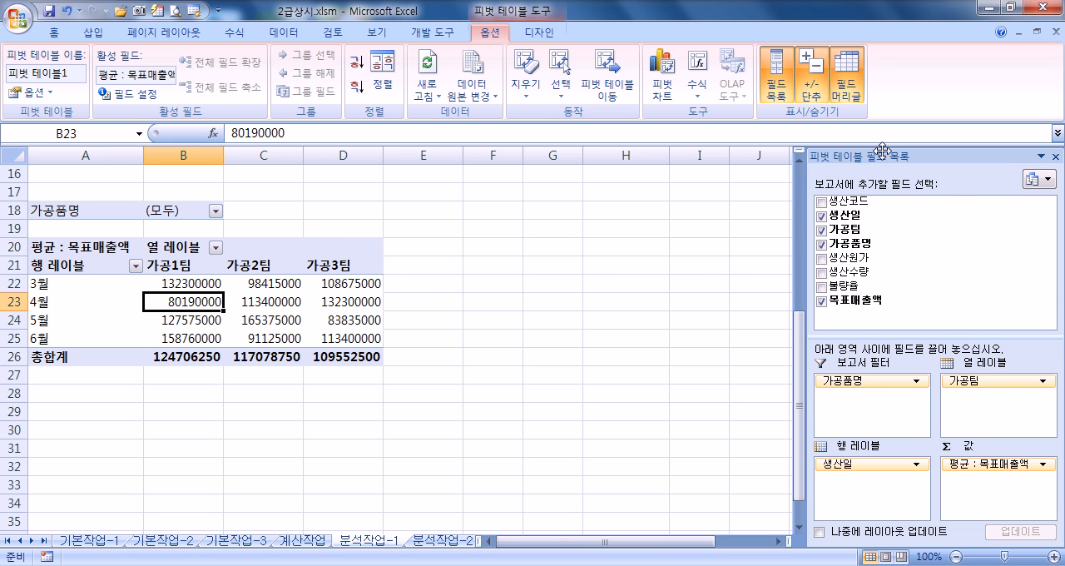
left_click_drag(881, 160, 634, 46)
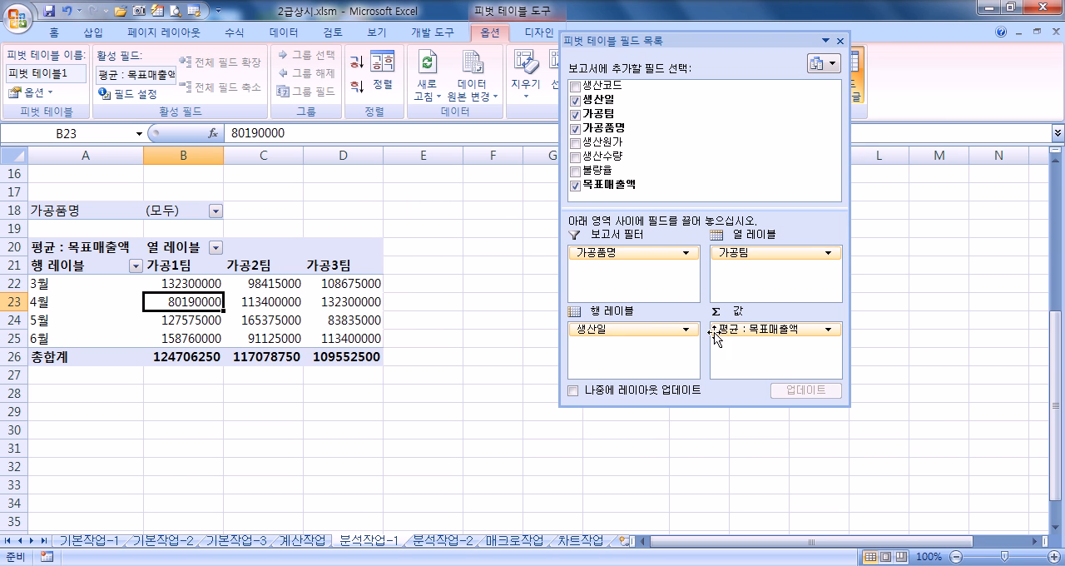
left_click_drag(733, 333, 578, 162)
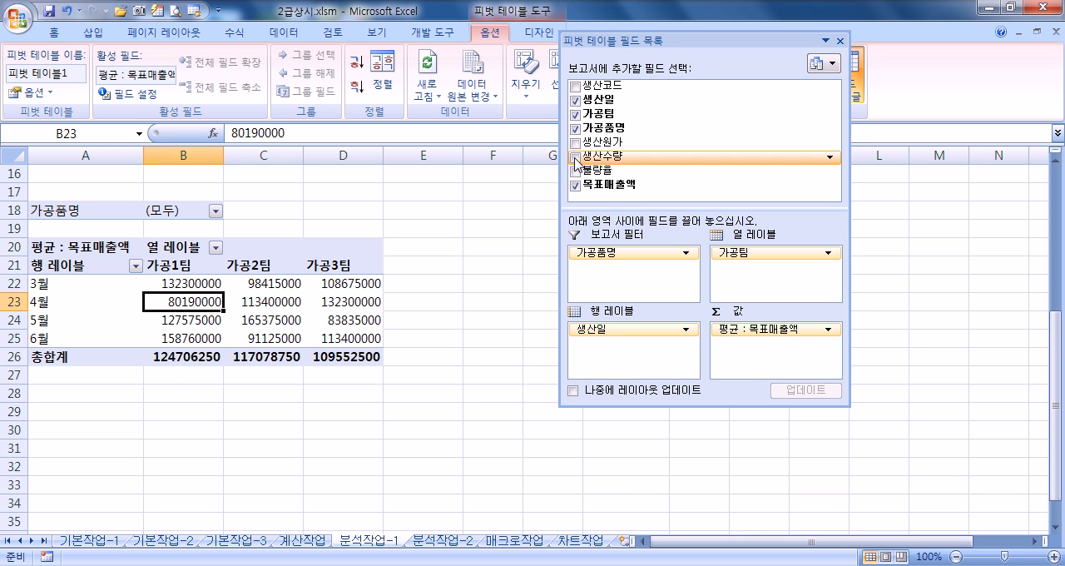
left_click(574, 143)
left_click_drag(595, 143, 690, 177)
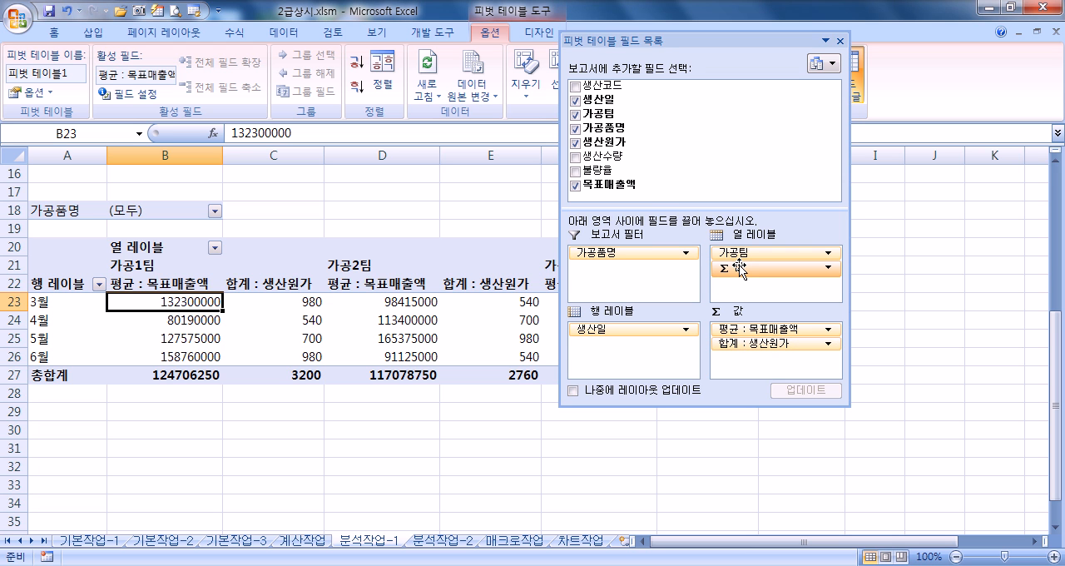
Step: Try Σ 값 in the row labels below 생산일 and return it to the column labels, twice
left_click_drag(739, 270, 644, 348)
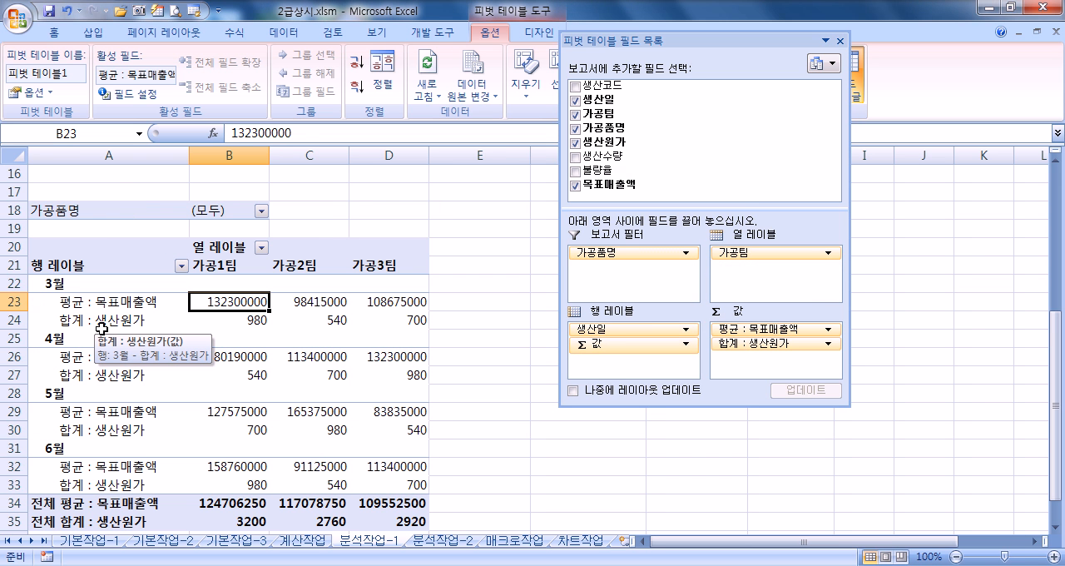
left_click_drag(597, 344, 746, 270)
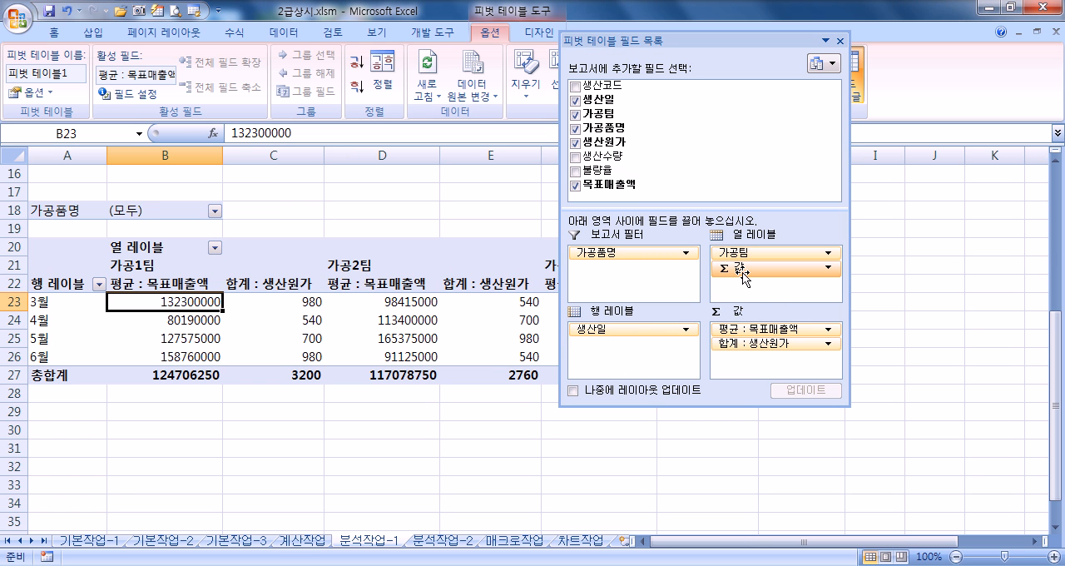
left_click_drag(736, 268, 616, 343)
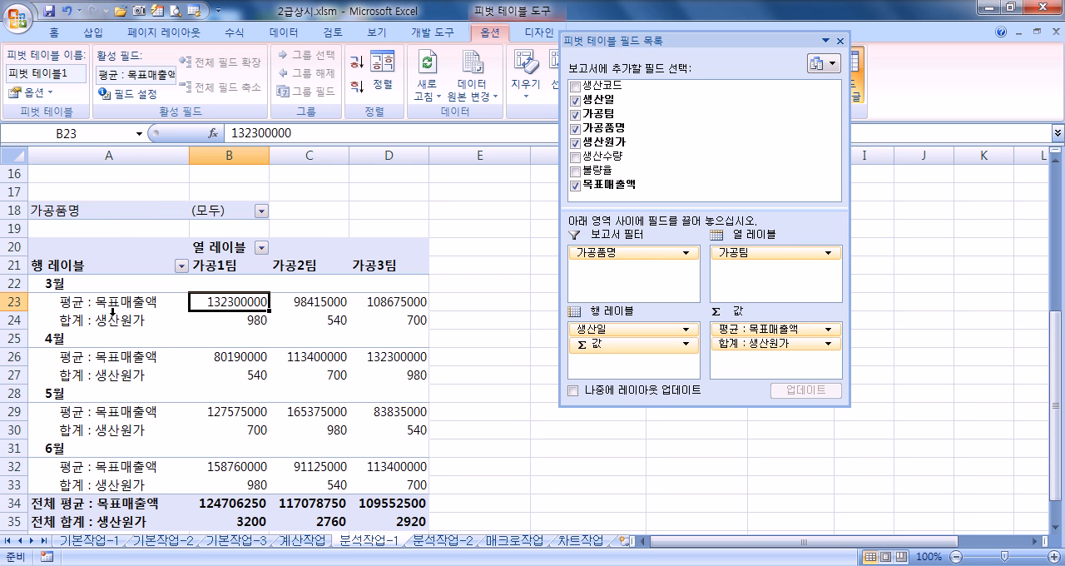
left_click_drag(569, 344, 745, 275)
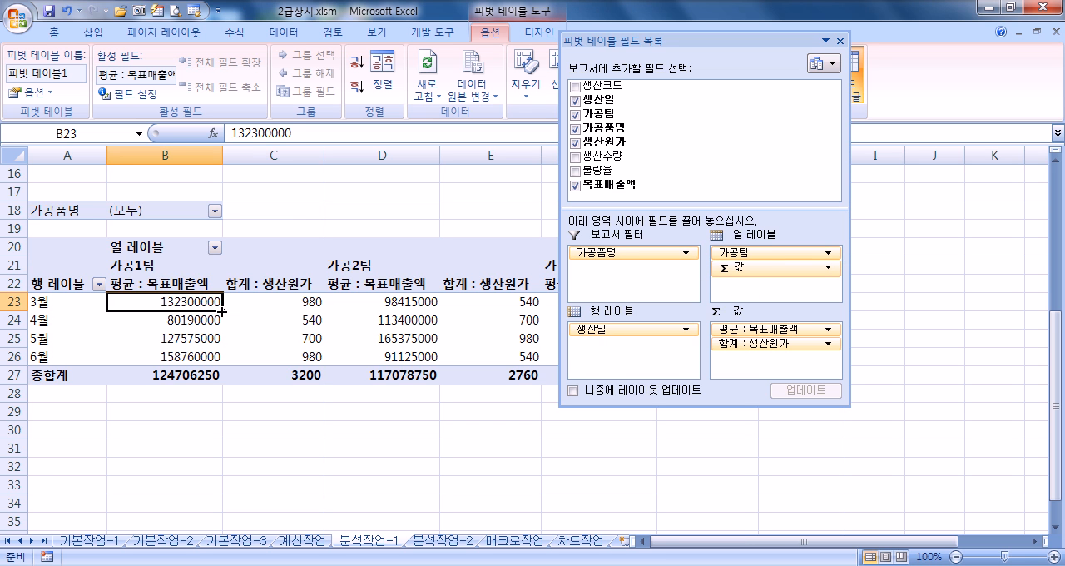
Step: Move the floating field list clear of the report and place Σ 값 in the row labels below 생산일
left_click(153, 265)
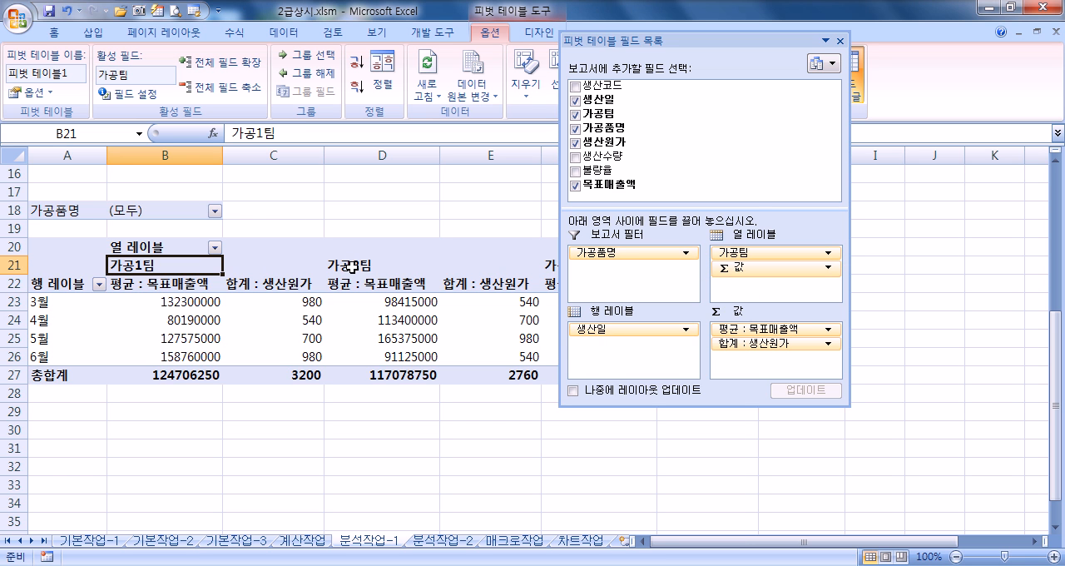
left_click_drag(749, 40, 968, 24)
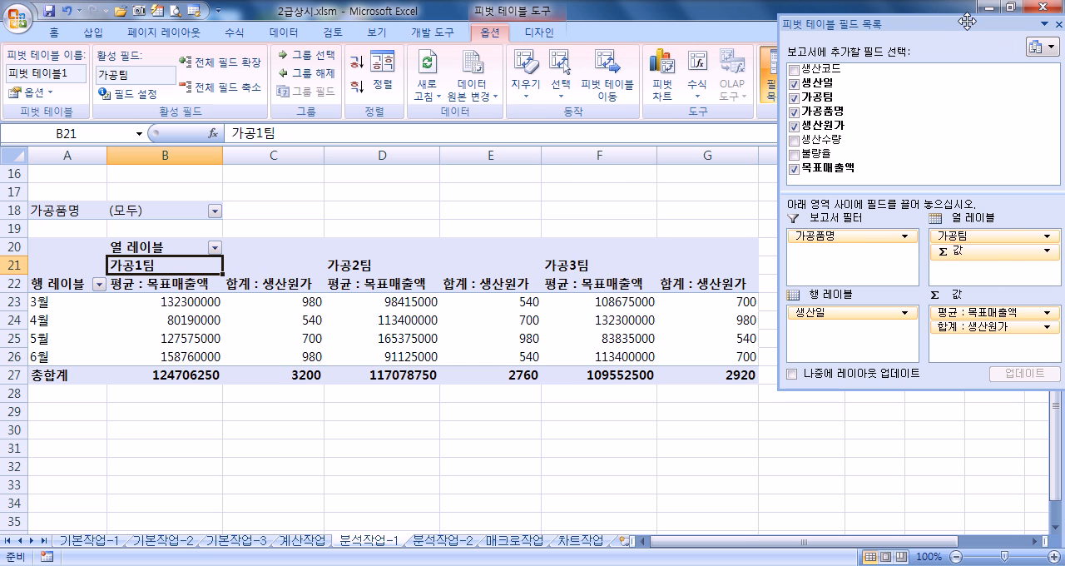
left_click_drag(171, 303, 605, 351)
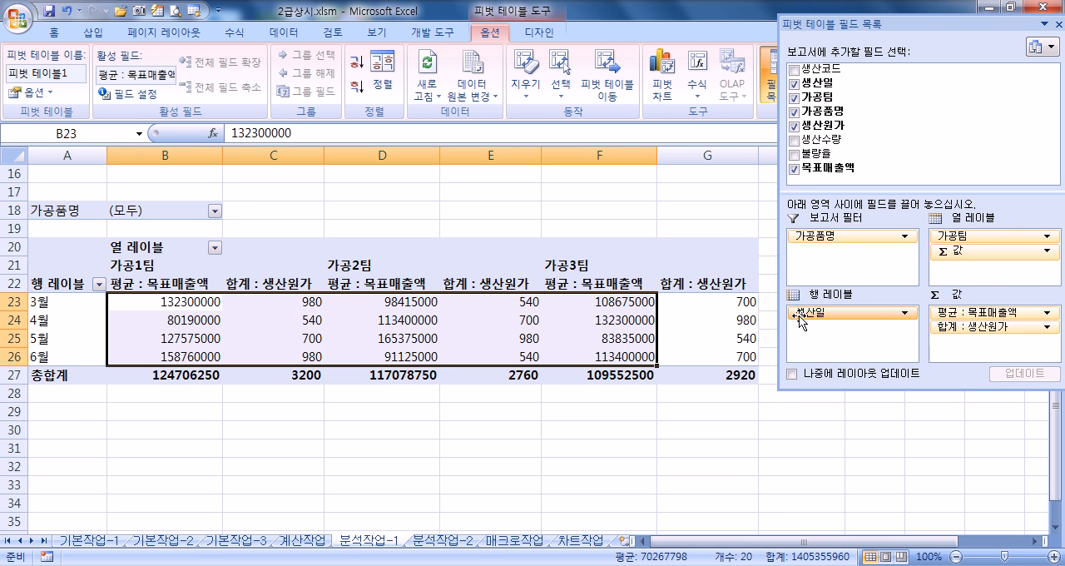
left_click_drag(958, 251, 865, 329)
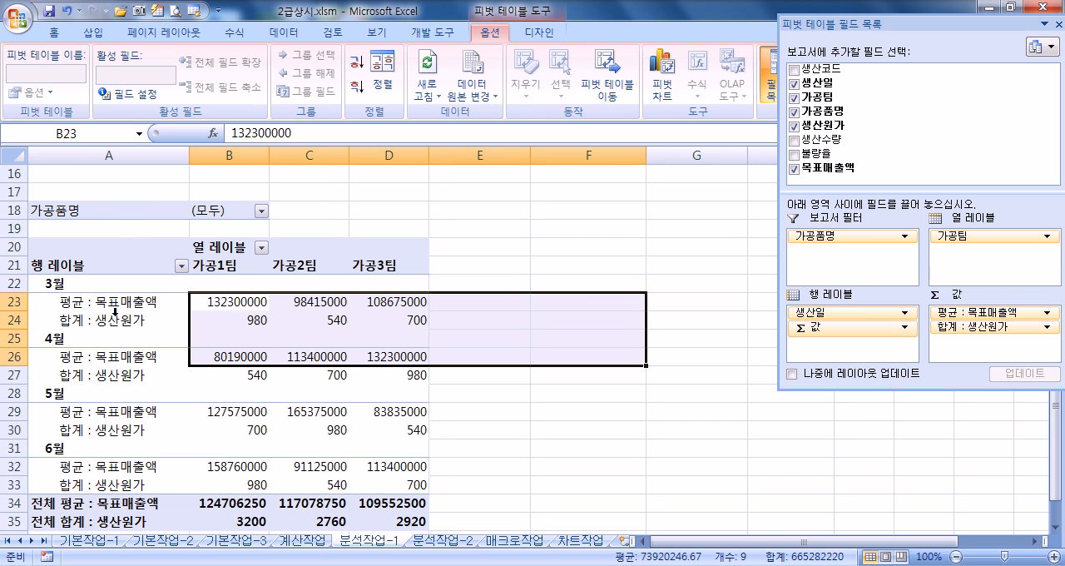
key("Down")
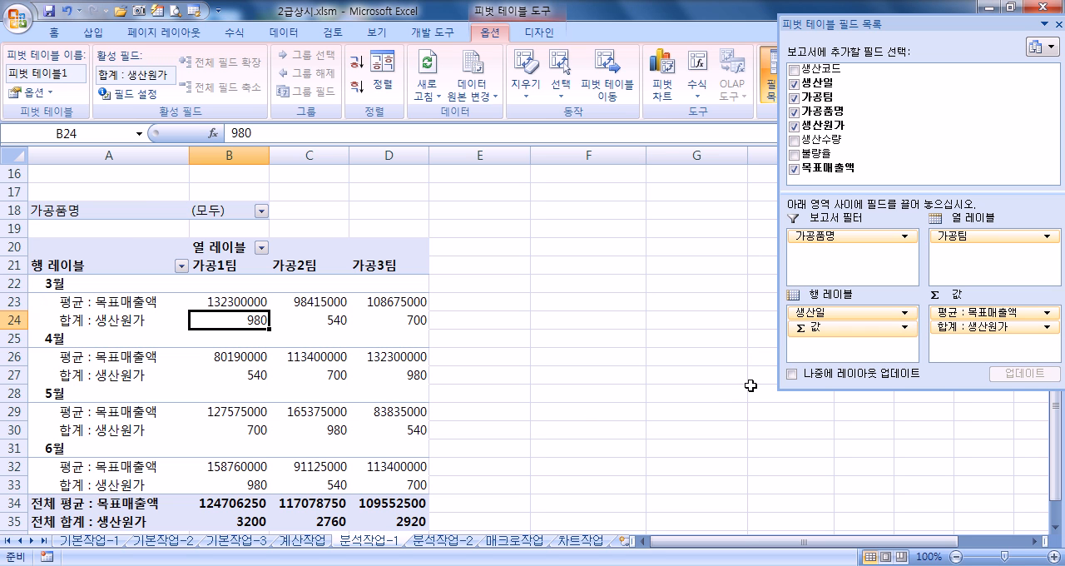
Step: Try 가공팀 in the row labels between 생산일 and Σ 값 and look through the resulting report
left_click_drag(828, 329, 871, 330)
left_click_drag(972, 238, 866, 328)
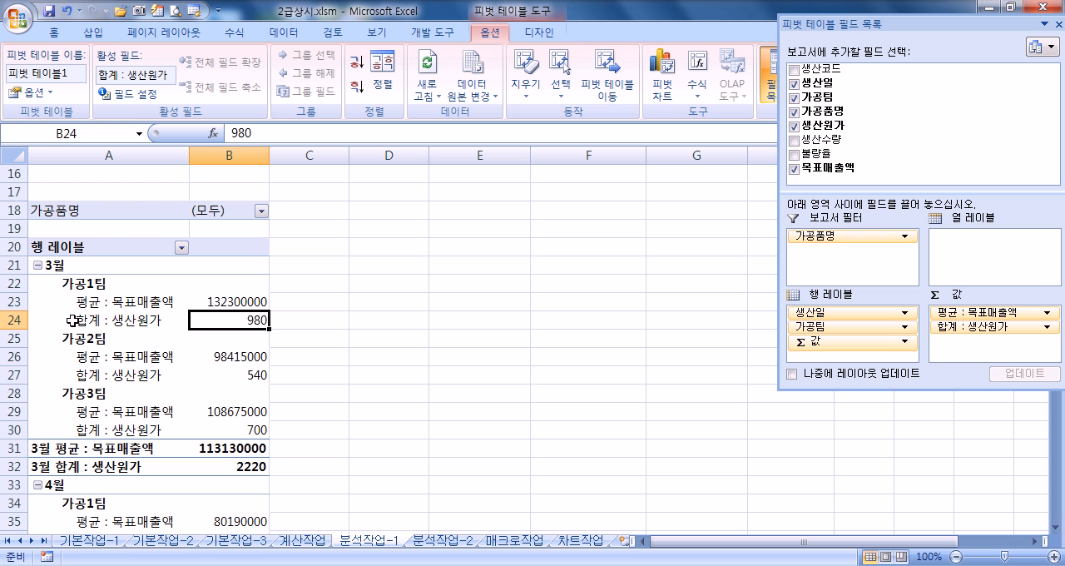
scroll(68, 319, "down", 5)
scroll(72, 365, "up", 2)
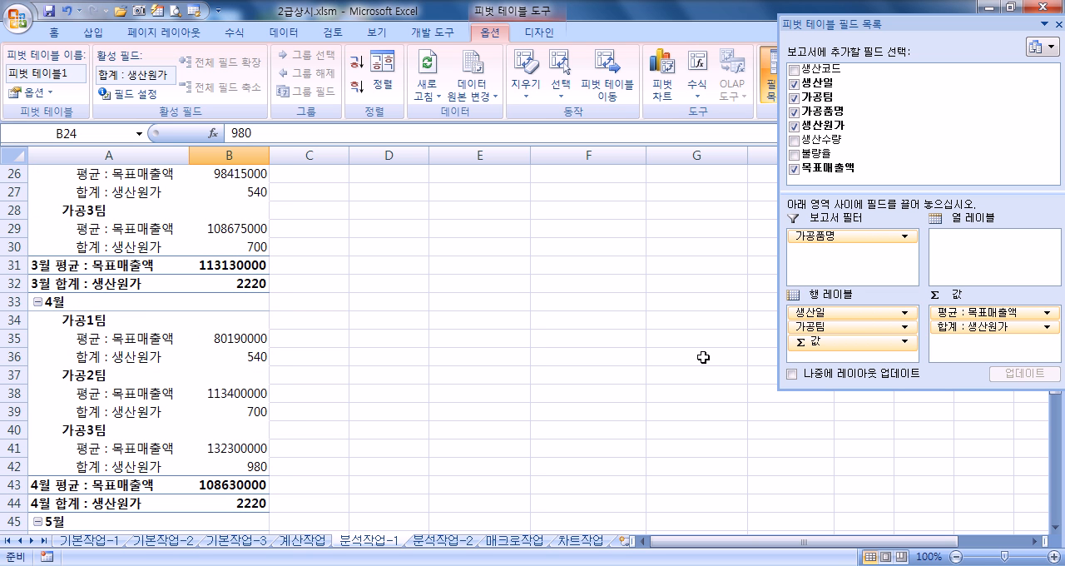
Step: Try 가공팀 above 생산일 in the row labels, look over the report and return 가공팀 to the column labels
left_click_drag(829, 328, 833, 306)
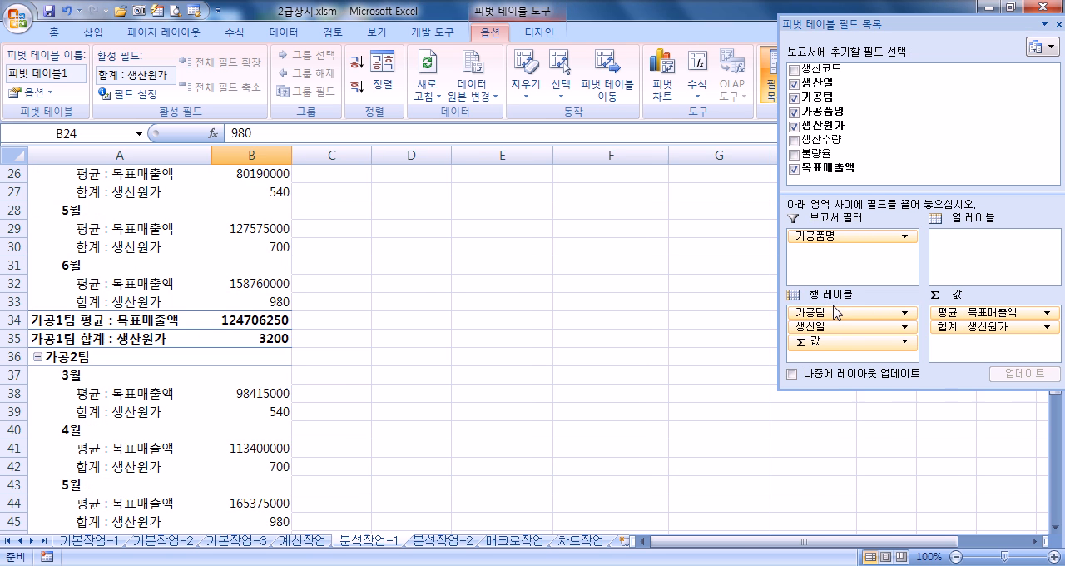
scroll(124, 301, "up", 5)
scroll(71, 310, "down", 2)
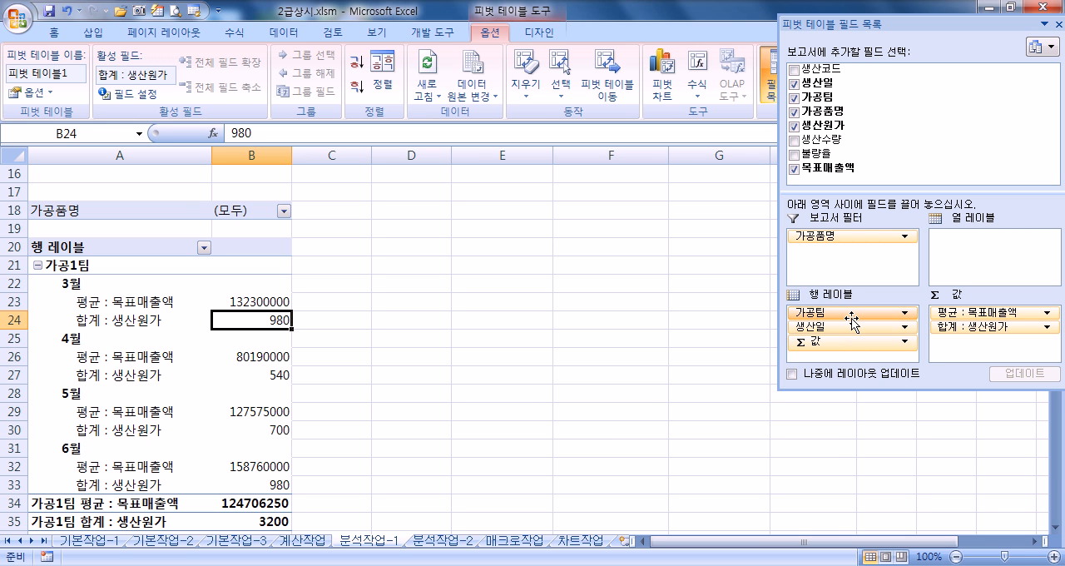
left_click_drag(851, 316, 971, 259)
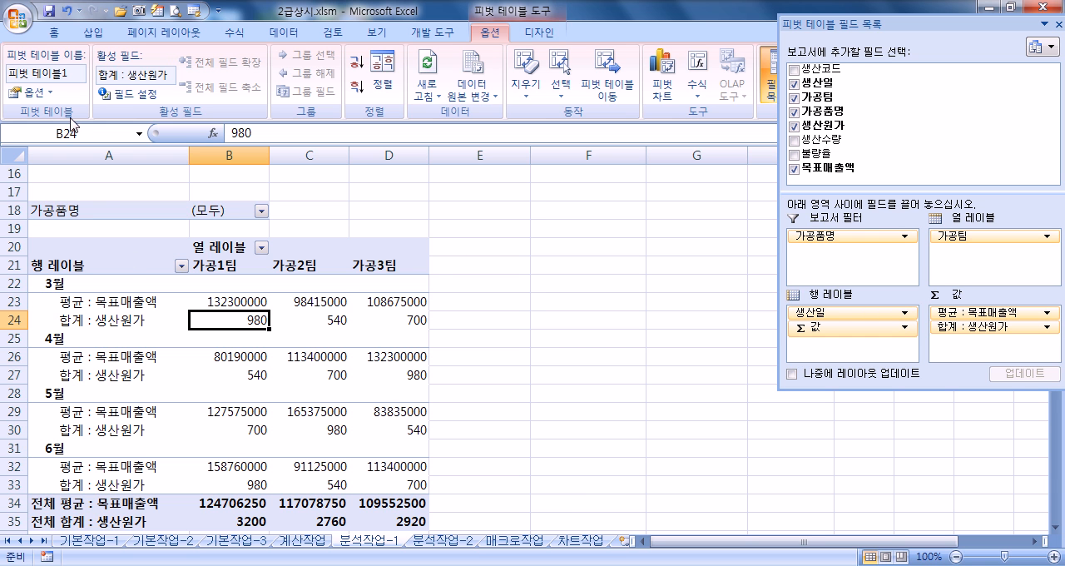
Step: Display the PivotTable report in outline form (개요 형식)
left_click(543, 32)
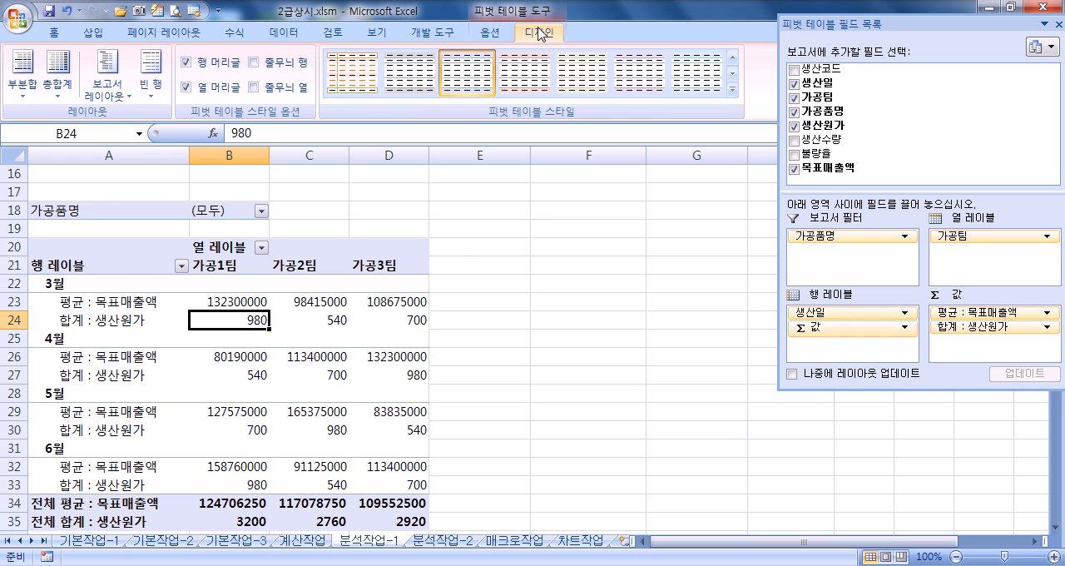
left_click(107, 98)
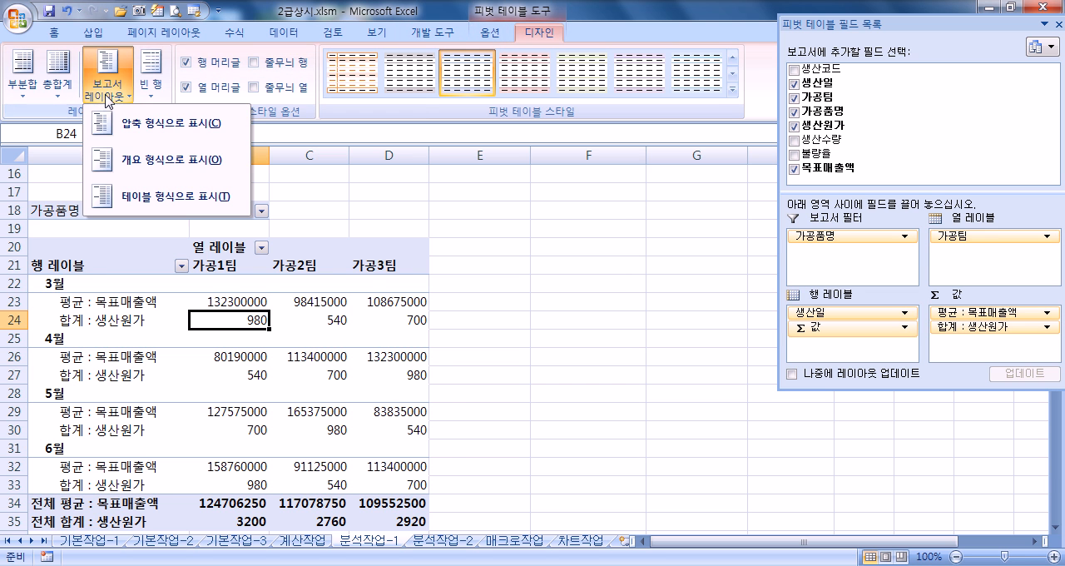
left_click(129, 166)
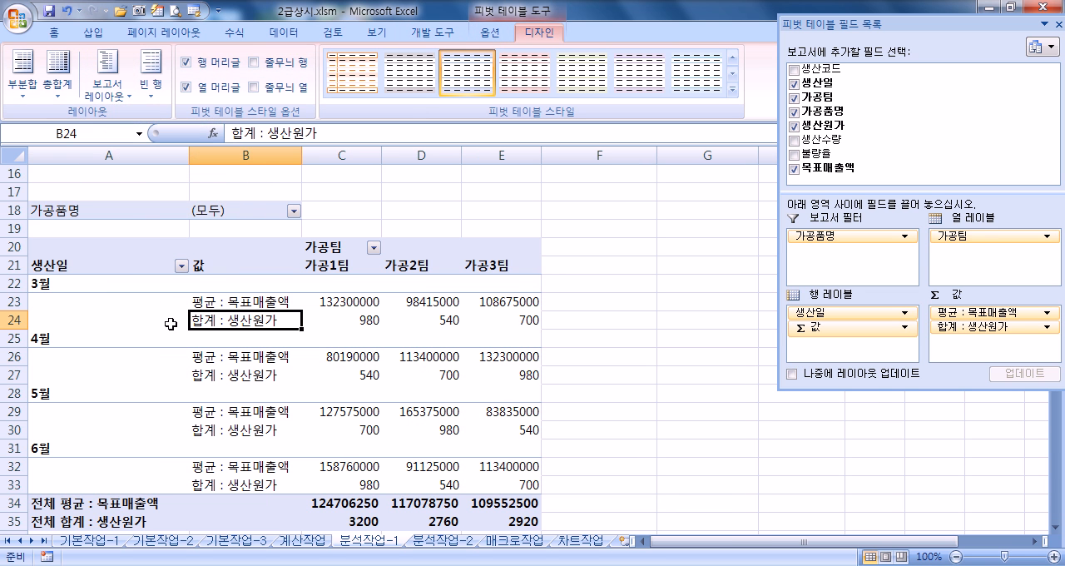
Step: Alternate the PivotTable report between tabular form (테이블 형식) and outline form (개요 형식) to compare them, ending in outline form
left_click(115, 98)
left_click(125, 197)
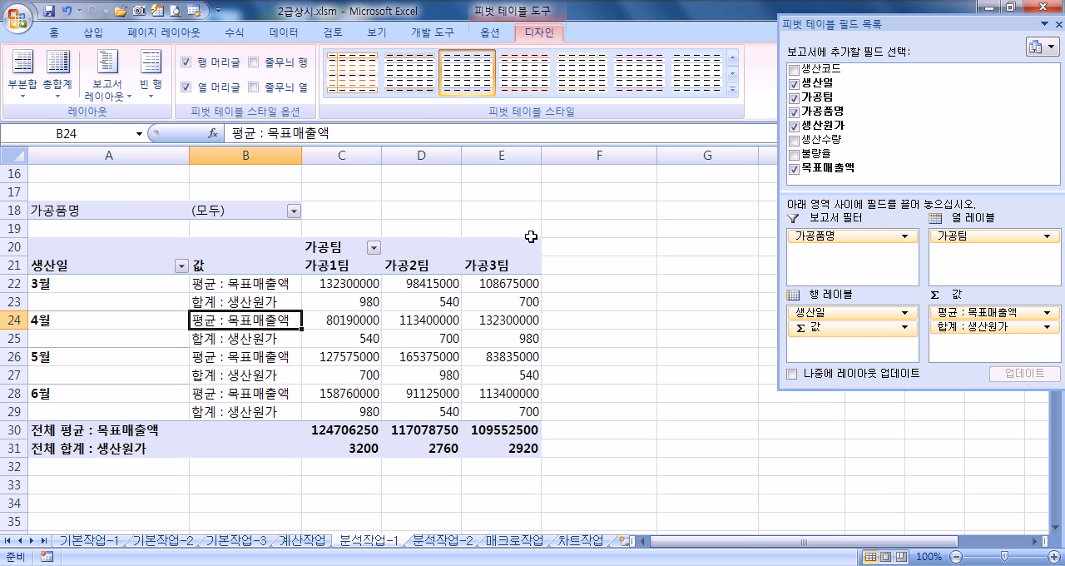
left_click(108, 87)
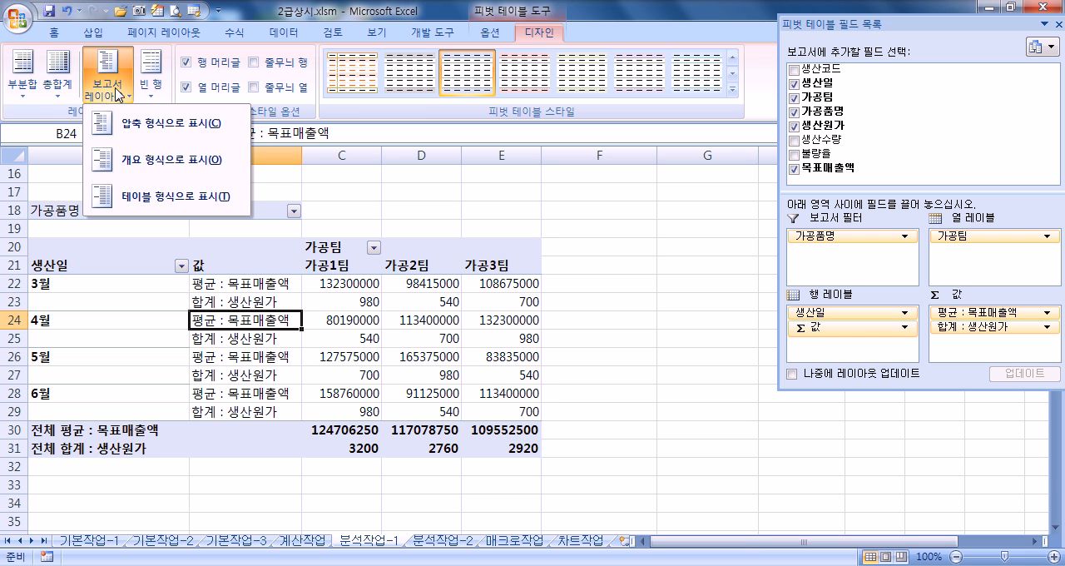
left_click(132, 156)
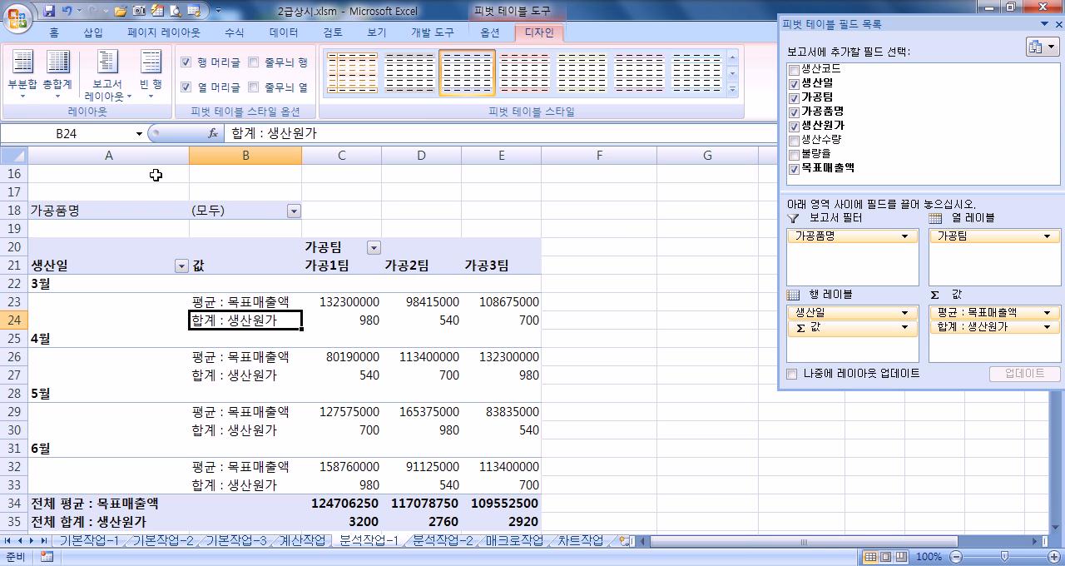
scroll(151, 83, "up", 1)
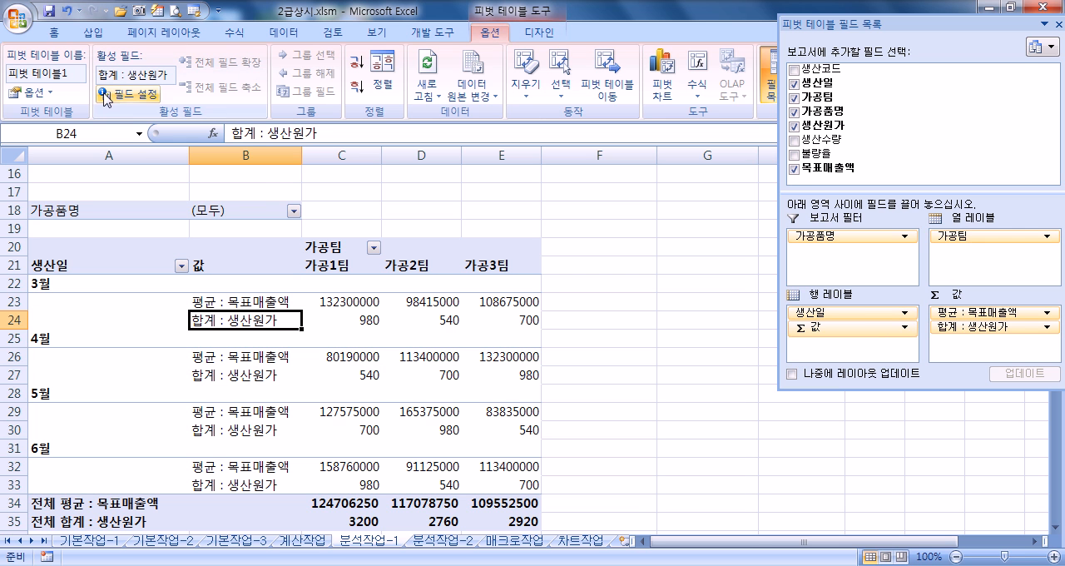
left_click(538, 34)
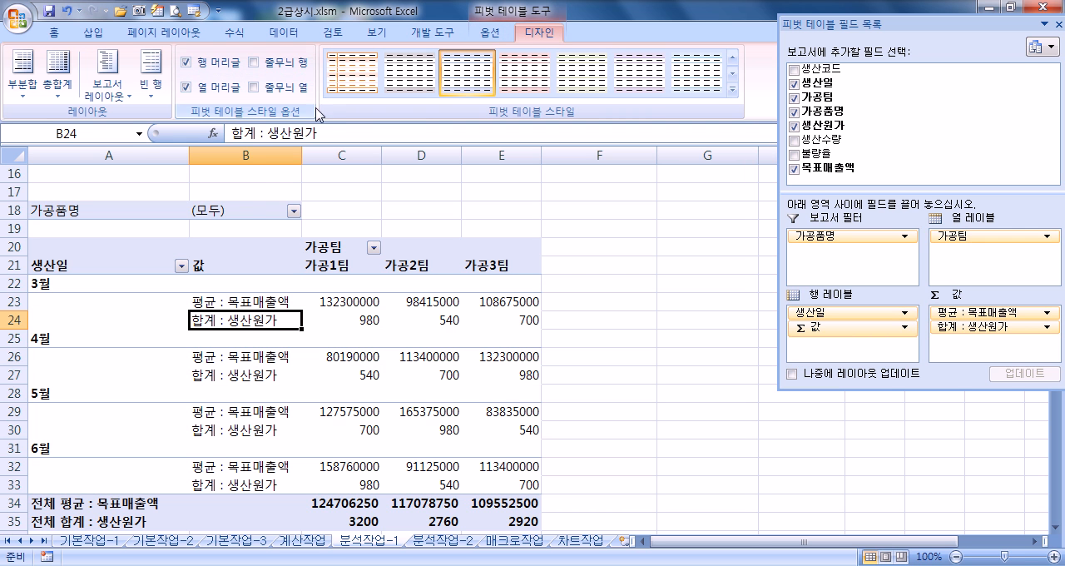
left_click(117, 85)
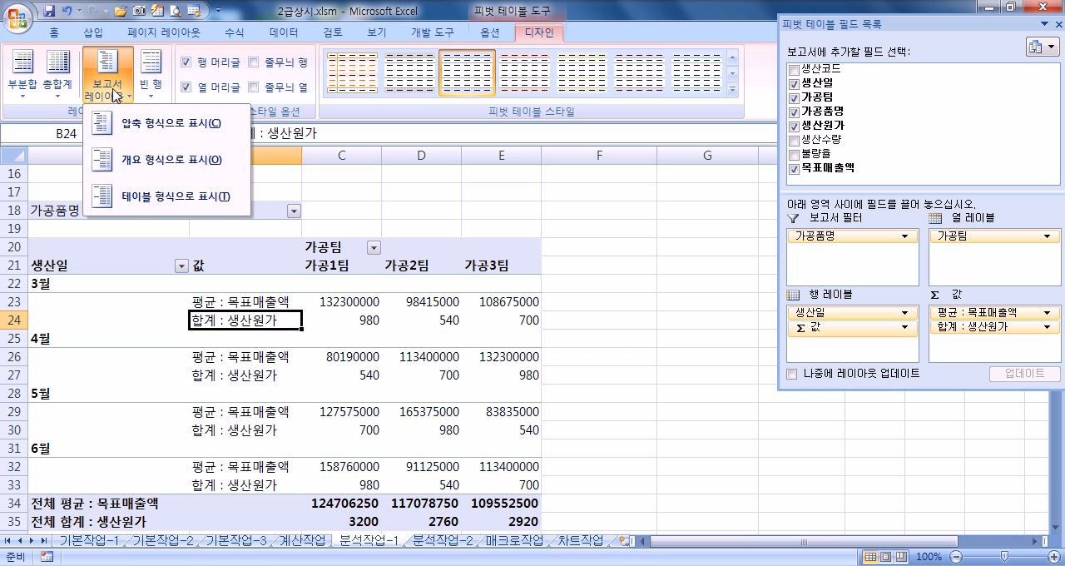
left_click(120, 200)
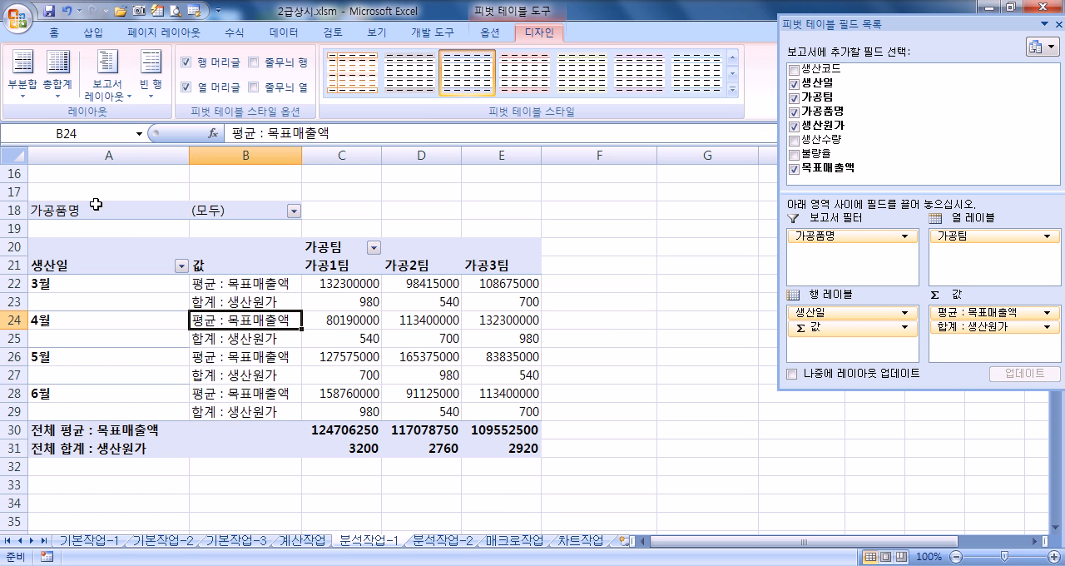
left_click(109, 88)
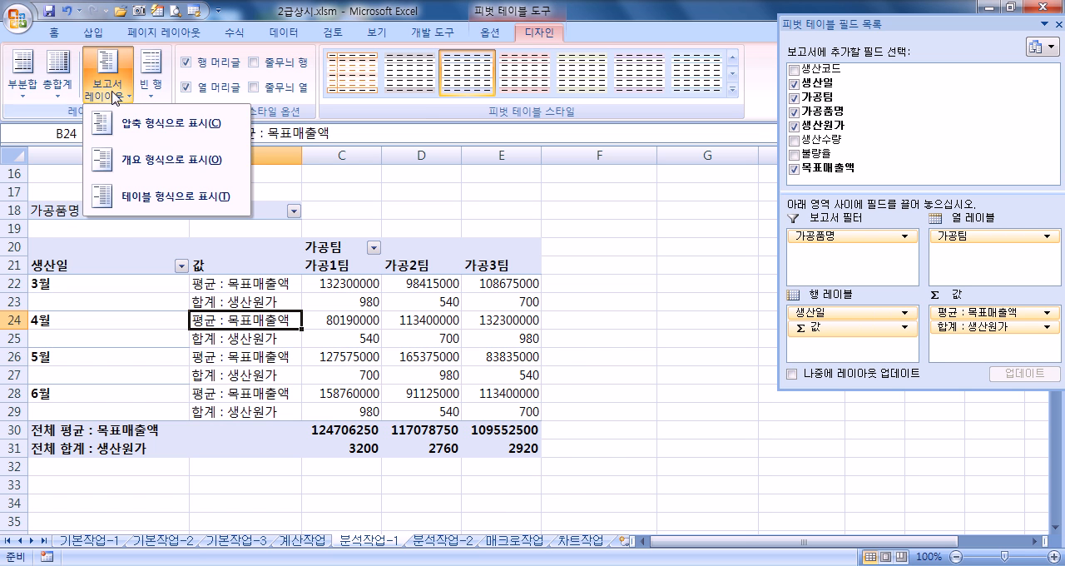
left_click(135, 174)
left_click(108, 88)
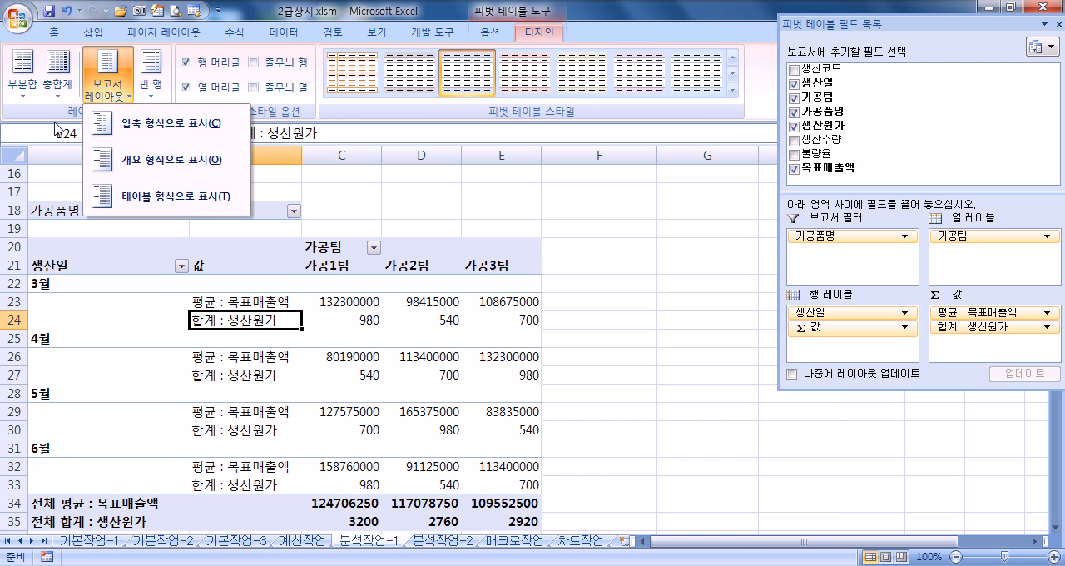
Step: Review the layout, format and grand total settings in the PivotTable options without changing them
left_click(489, 33)
left_click(31, 92)
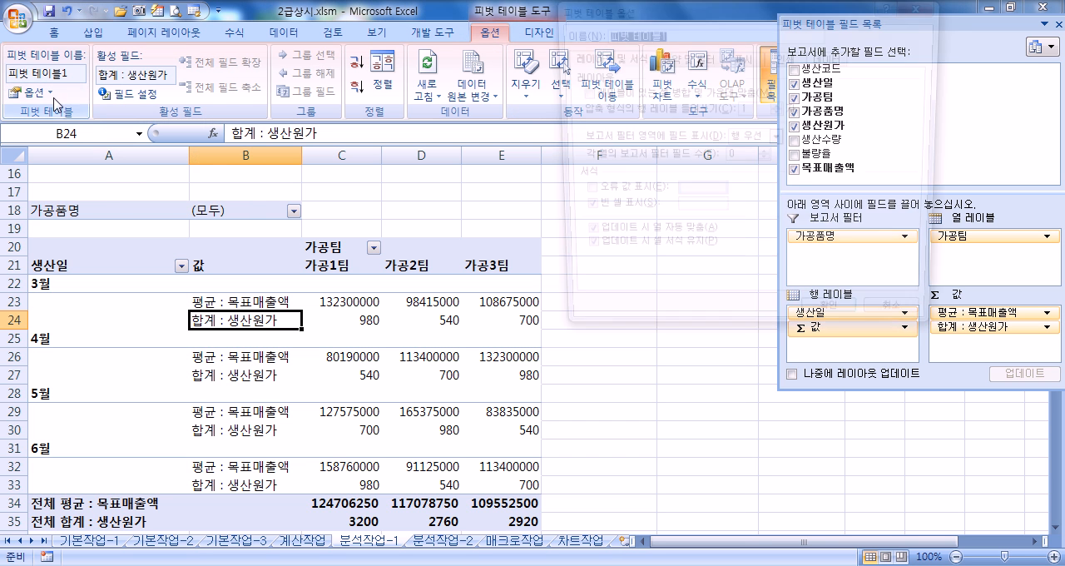
left_click(681, 58)
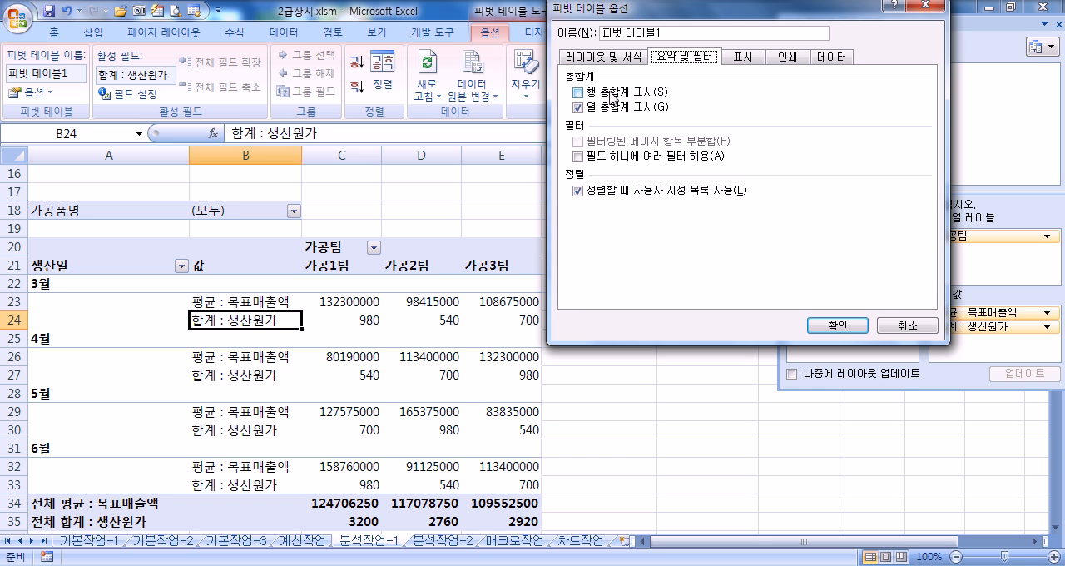
left_click(884, 323)
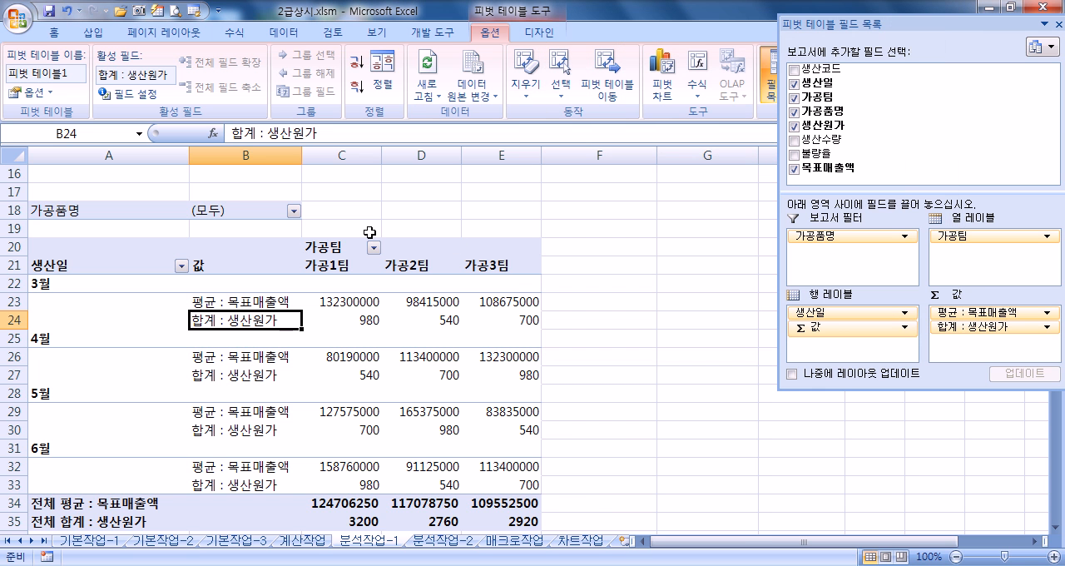
left_click(31, 92)
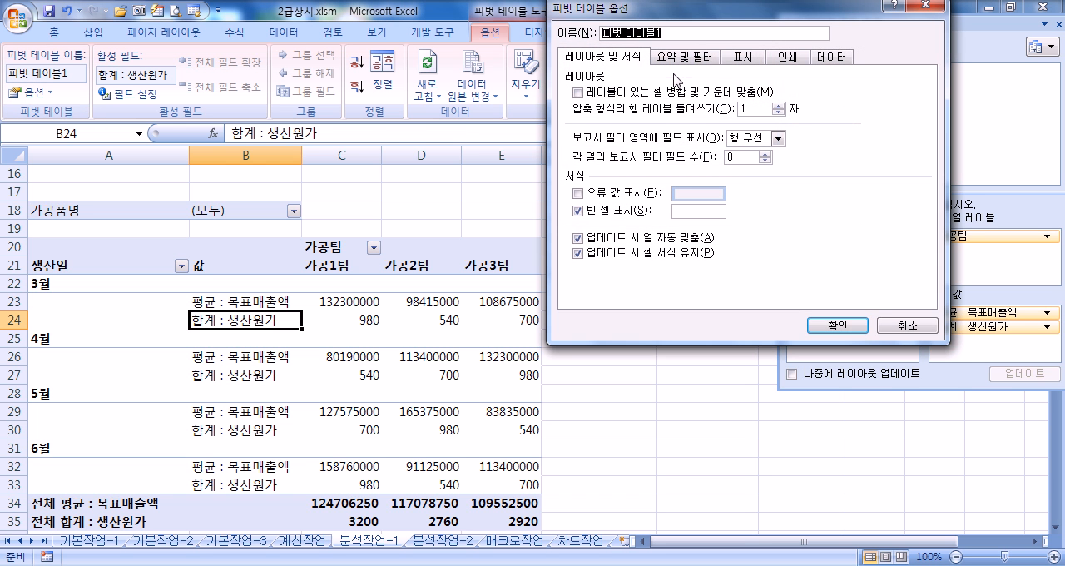
left_click(889, 327)
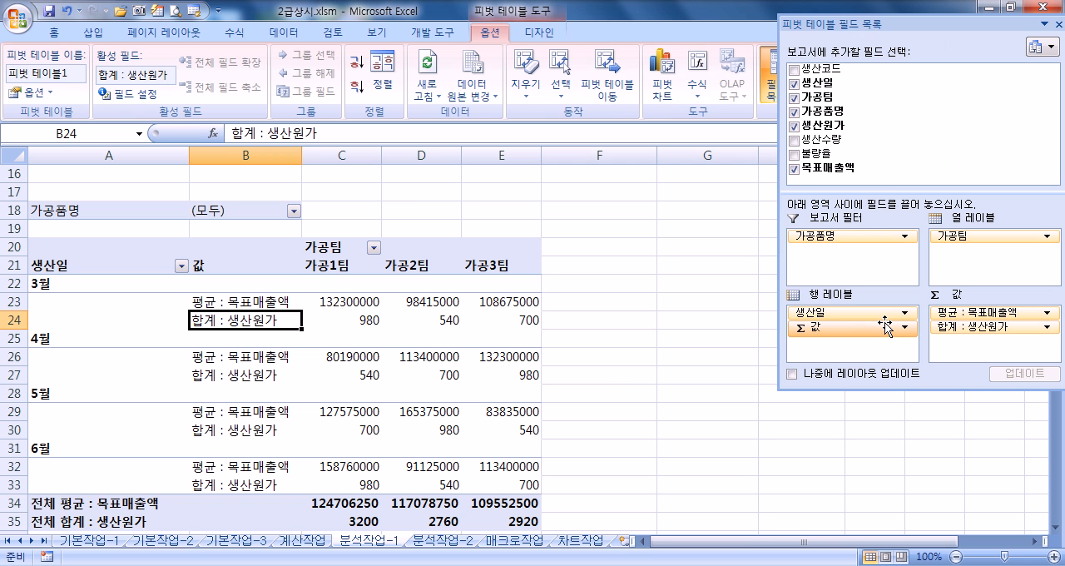
Step: Try Σ 값 in the column labels and return it to the row labels below 생산일
left_click_drag(843, 330, 982, 252)
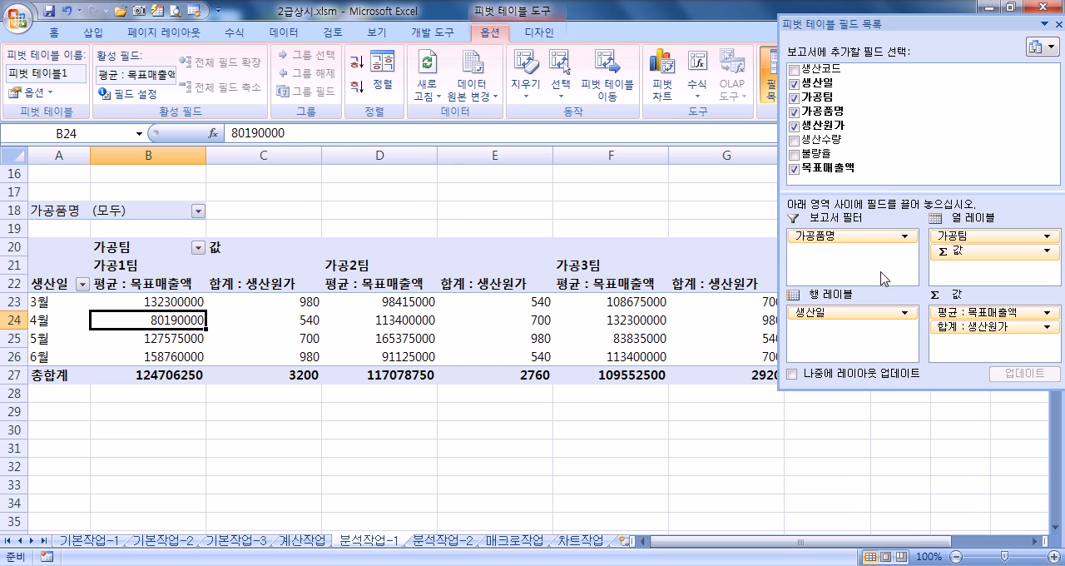
left_click_drag(987, 249, 989, 280)
left_click_drag(945, 250, 857, 327)
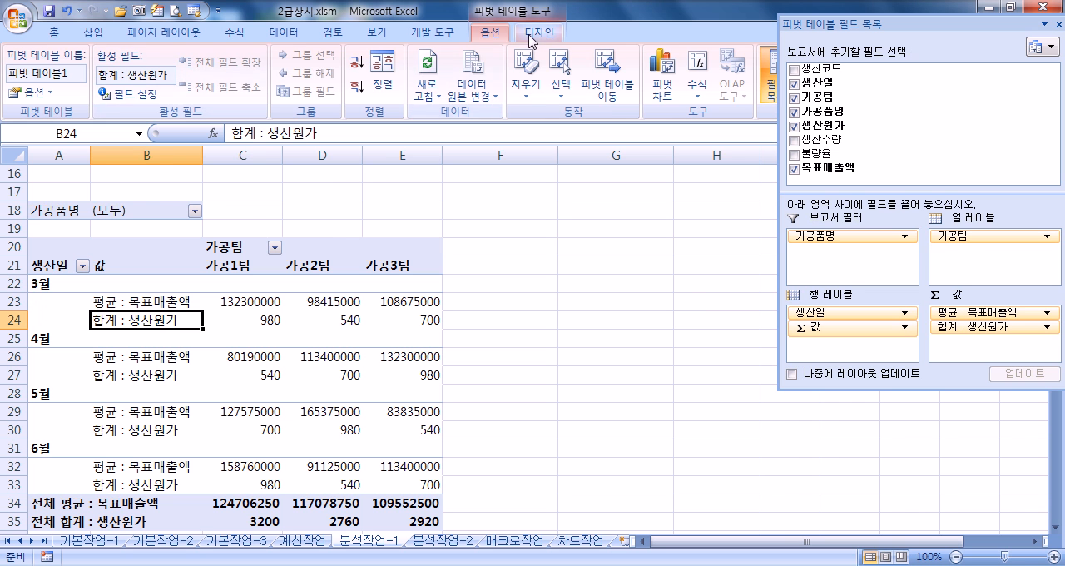
Step: Apply outline form (개요 형식) and tabular form (테이블 형식) in turn to the report with Σ 값 in its rows
left_click(537, 33)
left_click(106, 96)
left_click(136, 159)
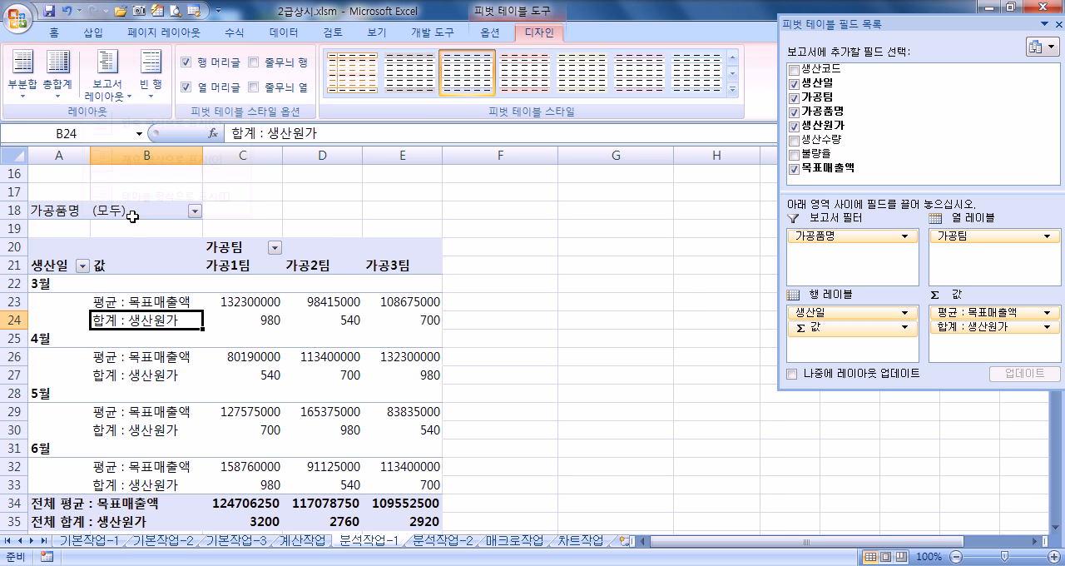
left_click(107, 92)
left_click(137, 196)
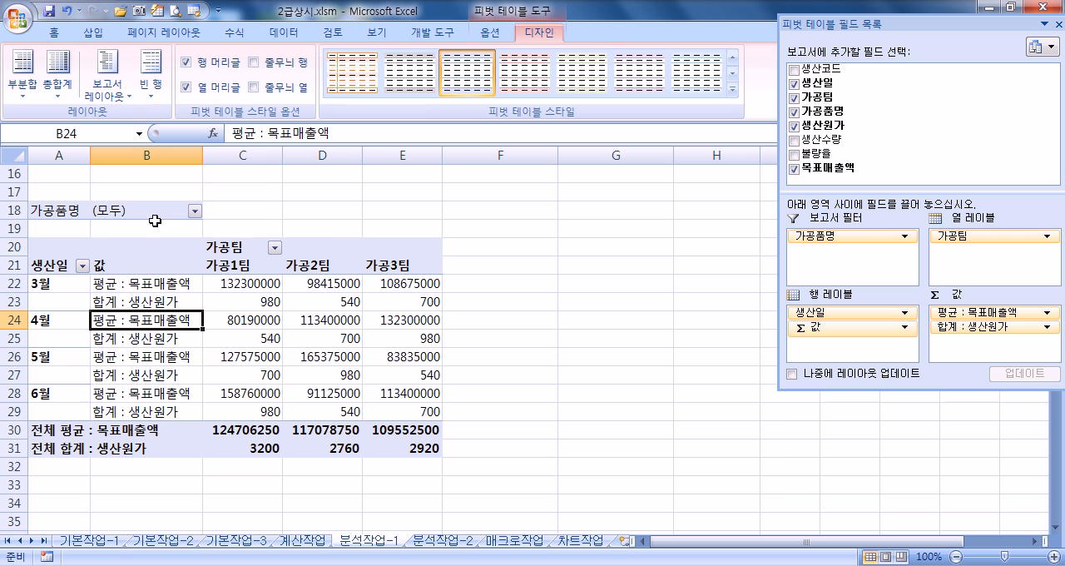
Step: Move Σ 값 to the column labels, try compact form (압축 형식) and set the report back to outline form (개요 형식)
left_click_drag(812, 330, 991, 252)
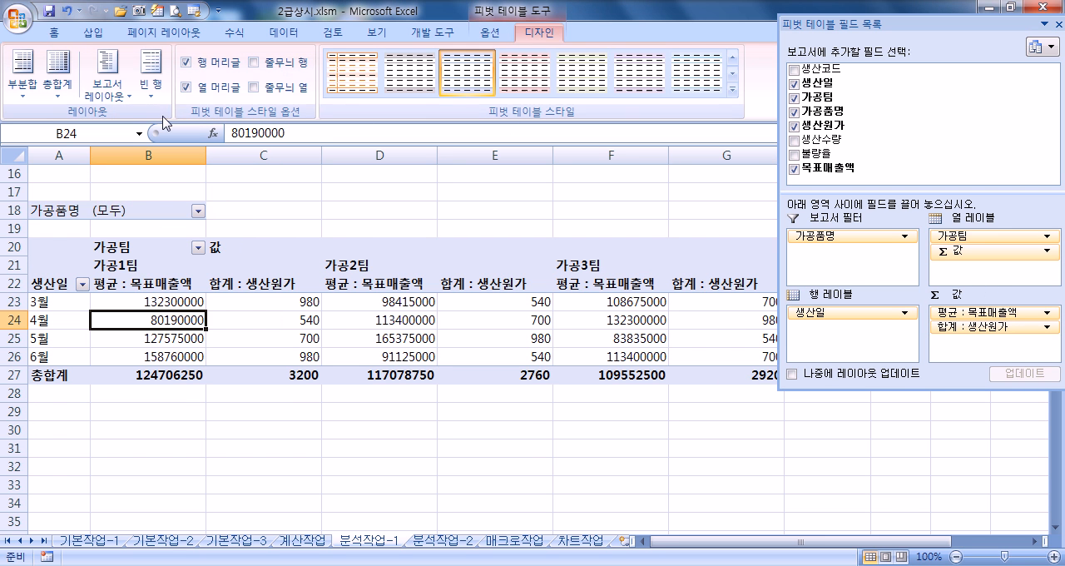
left_click(106, 90)
left_click(130, 133)
left_click(109, 87)
left_click(125, 160)
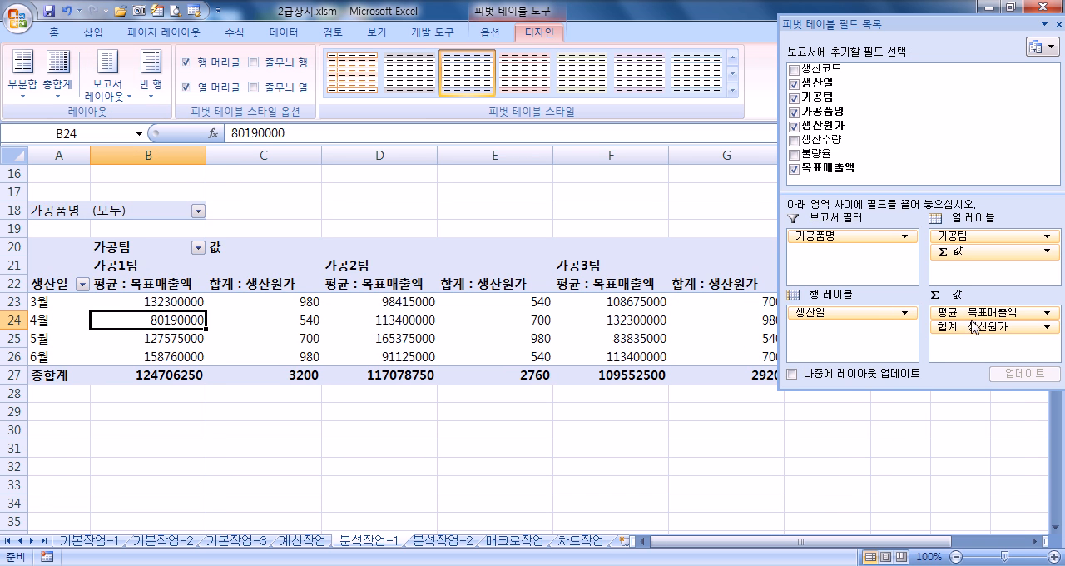
Step: Remove 합계 : 생산원가 from the PivotTable values and dock the floating field list beside the sheet
left_click_drag(974, 333, 984, 110)
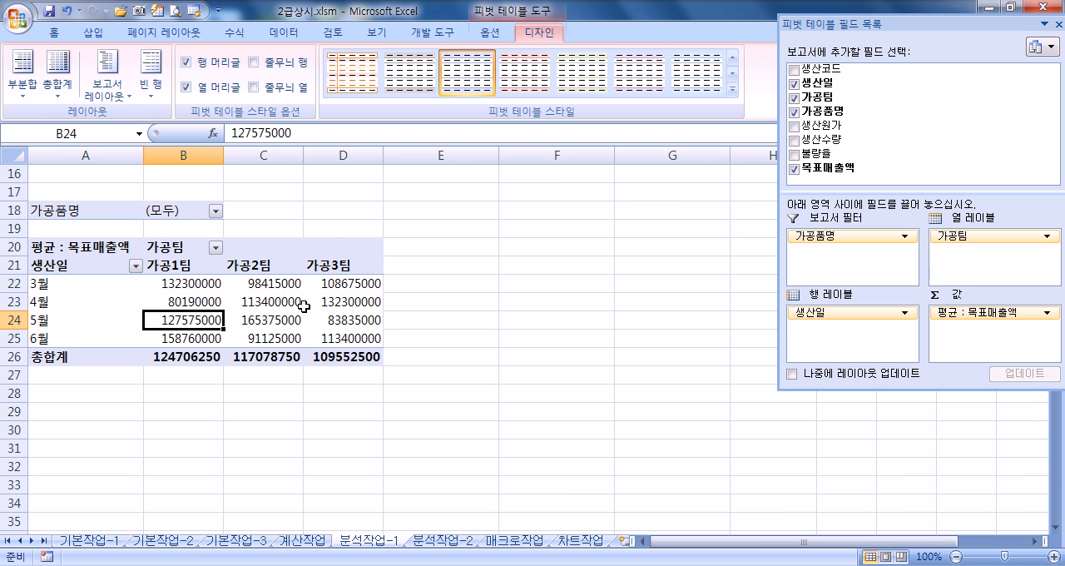
double_click(903, 37)
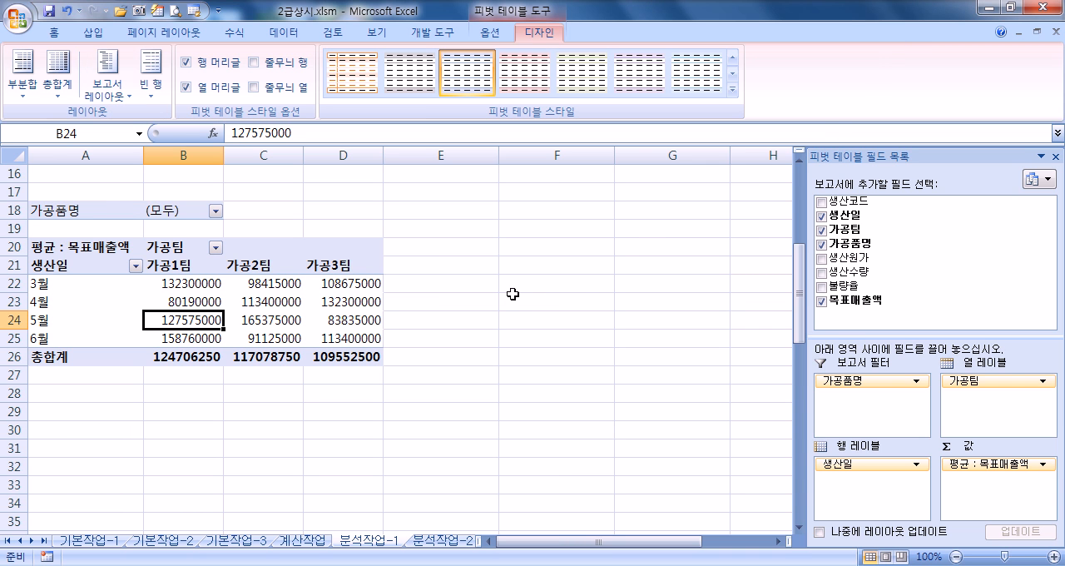
Step: Go to the 분석작업-2 sheet and select a cell in the 지역 column of the 동호회 회원 현황 table
left_click(436, 541)
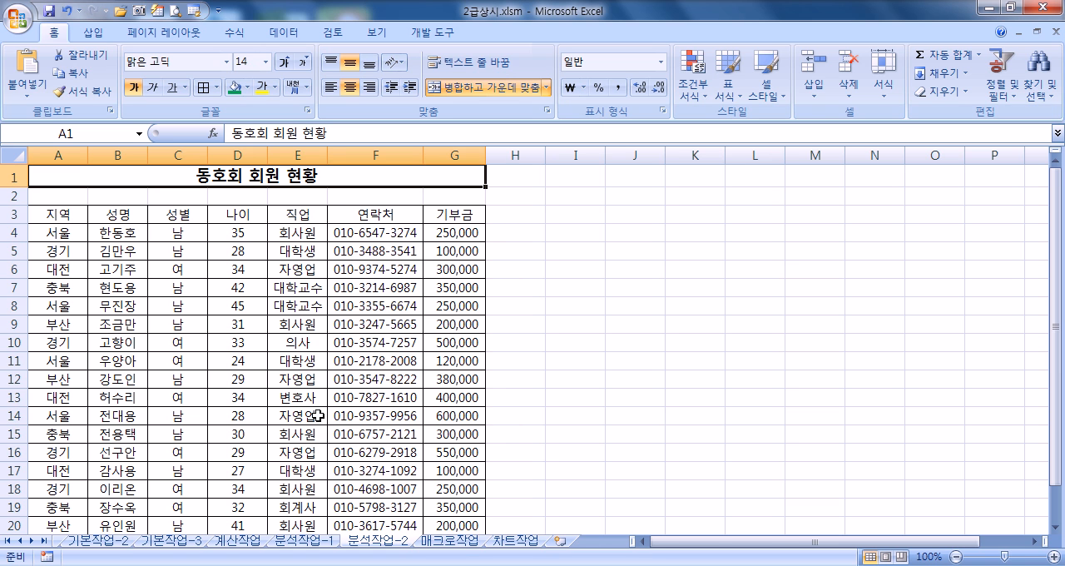
left_click(56, 218)
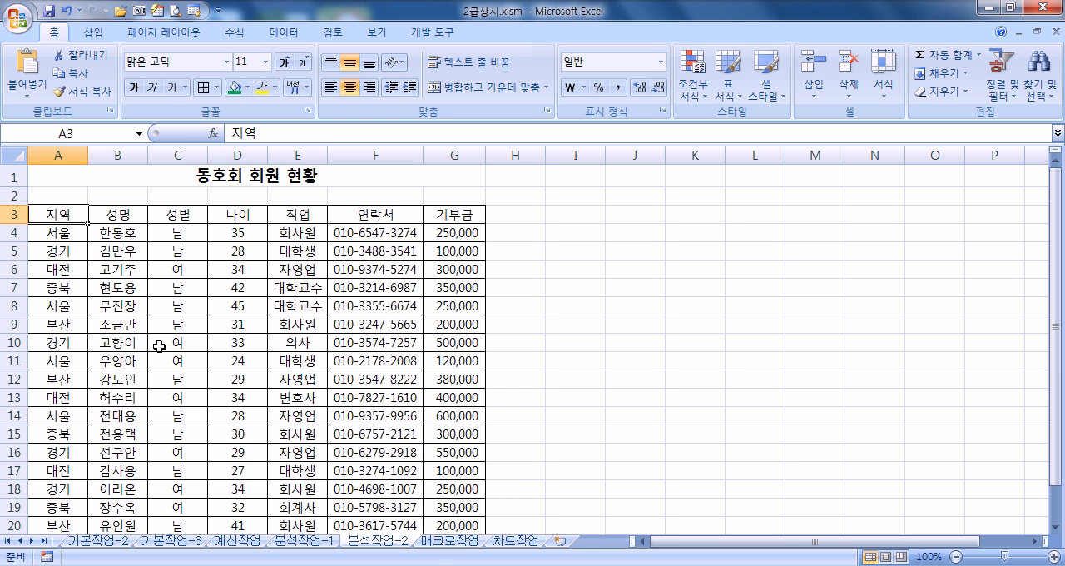
left_click(62, 238)
left_click(57, 155)
left_click(58, 247)
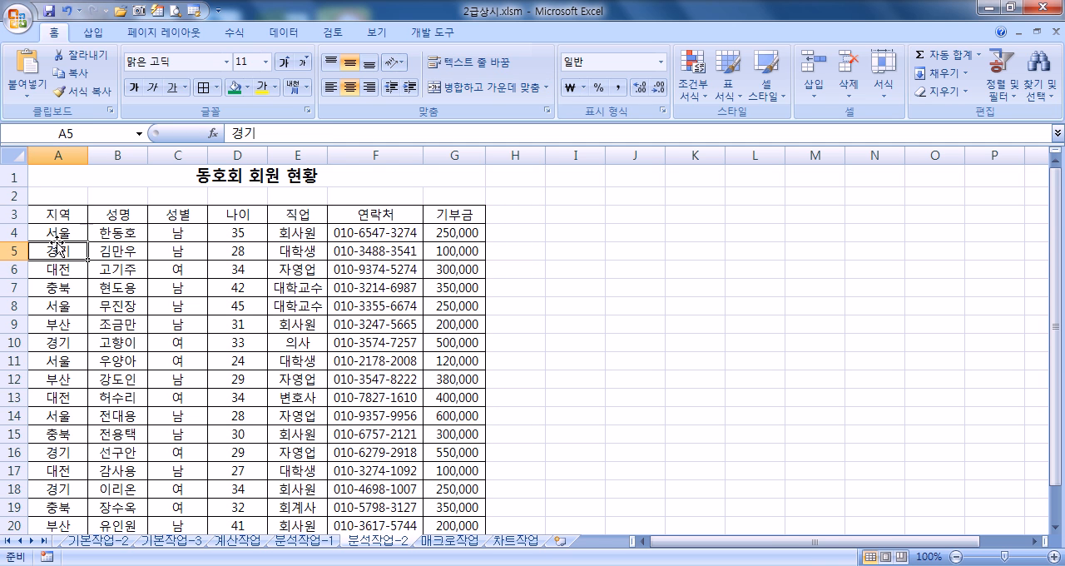
Step: Try sorting the member table by 지역 in descending order, look through the rows and undo the sort
left_click(283, 33)
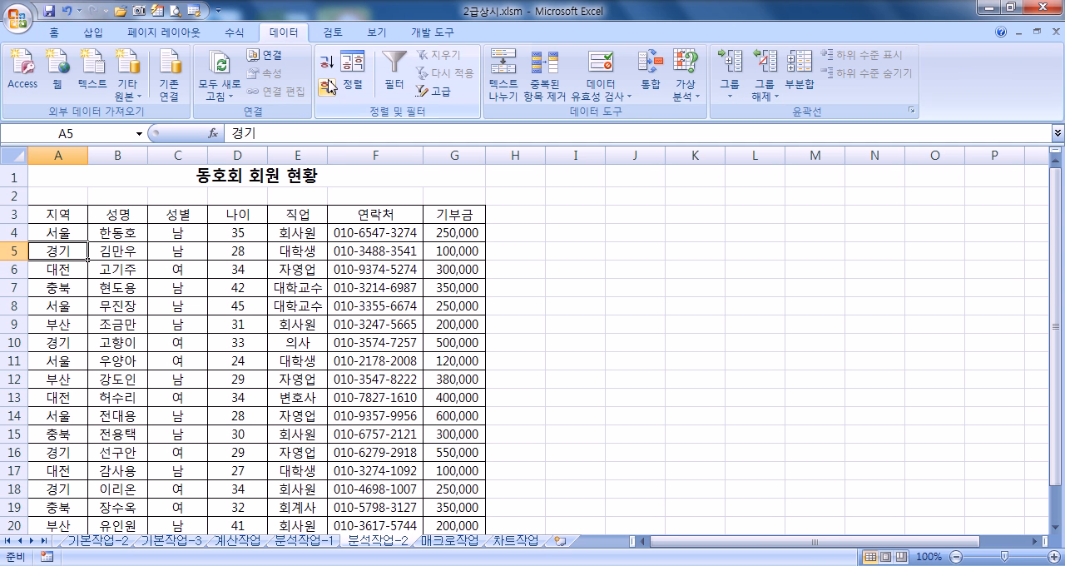
left_click(327, 87)
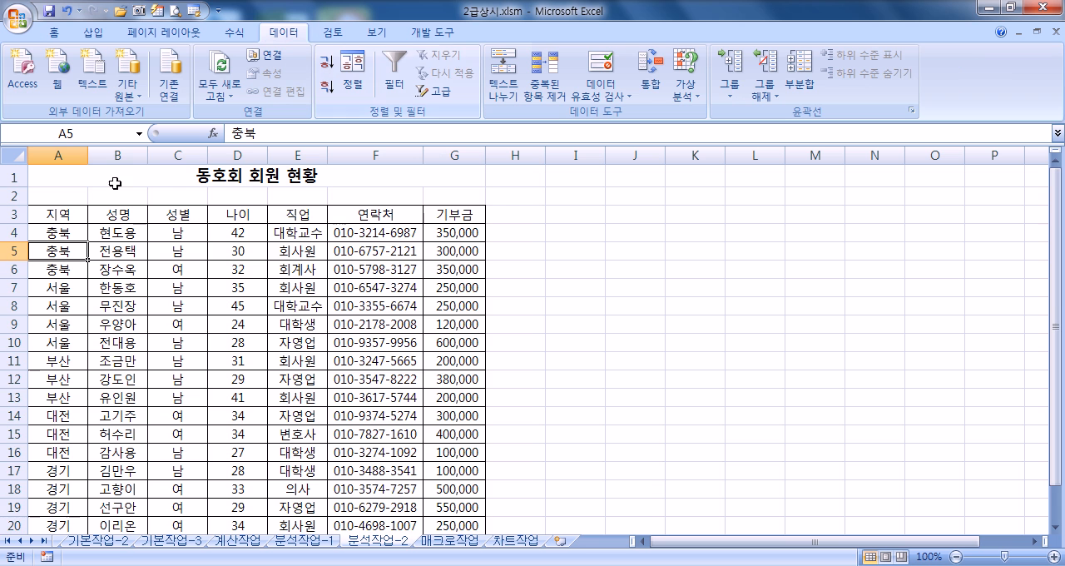
scroll(64, 252, "down", 8)
scroll(64, 252, "up", 7)
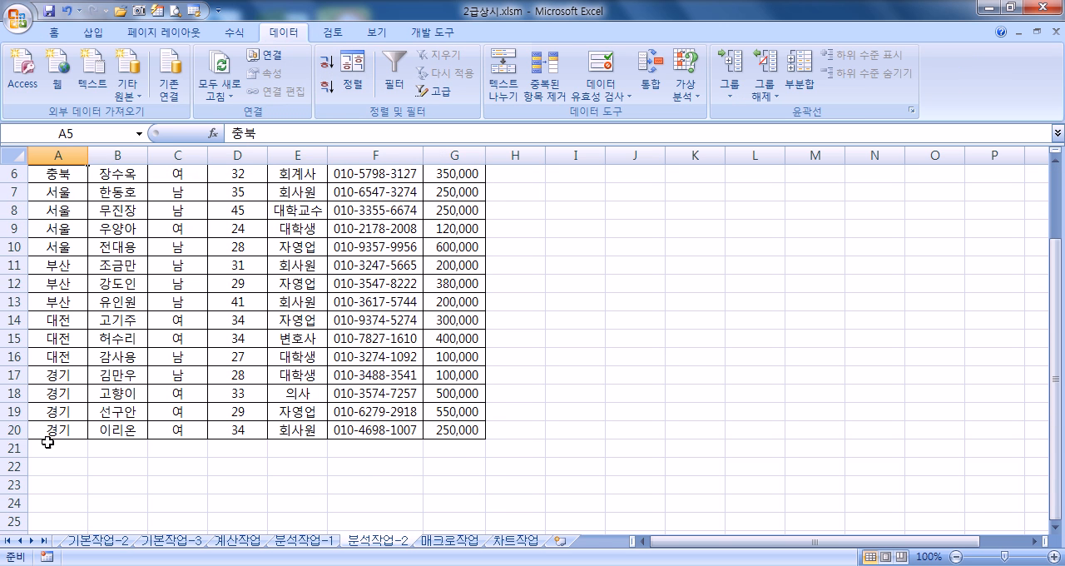
scroll(52, 445, "up", 2)
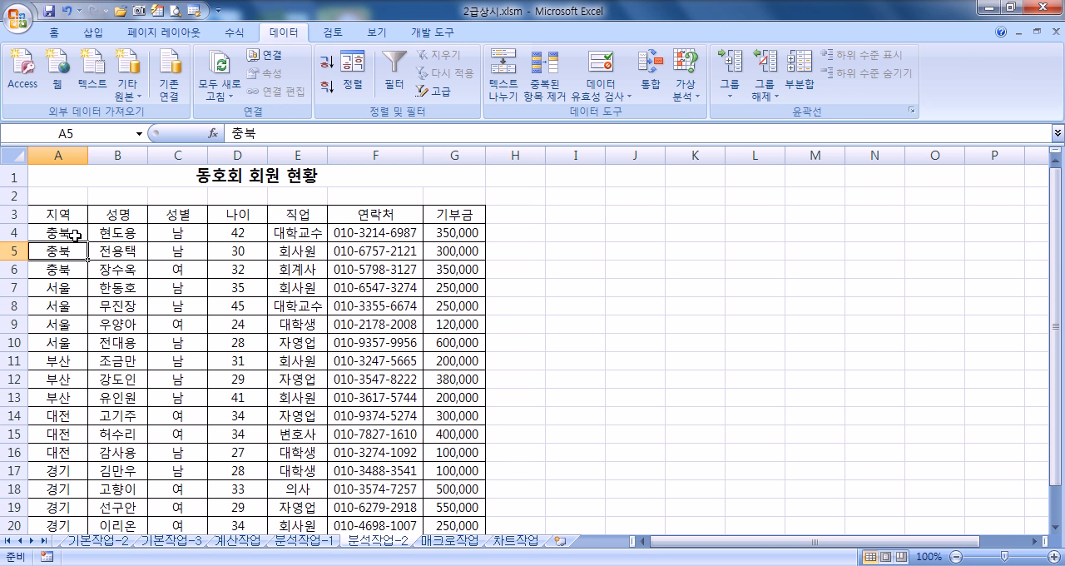
left_click(65, 11)
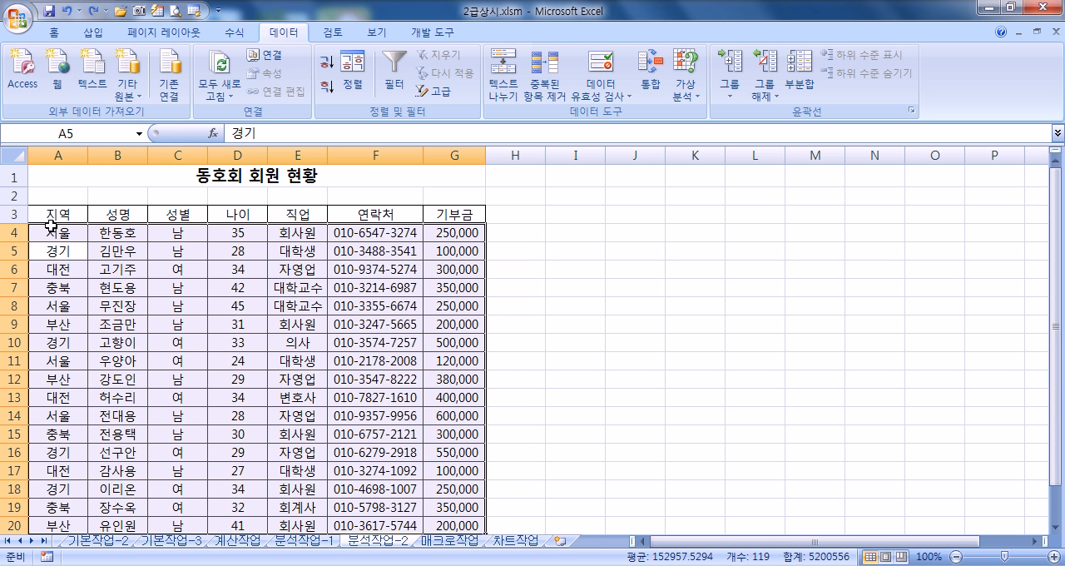
Step: Sort the 동호회 회원 현황 table by 지역 in descending order
left_click(53, 250)
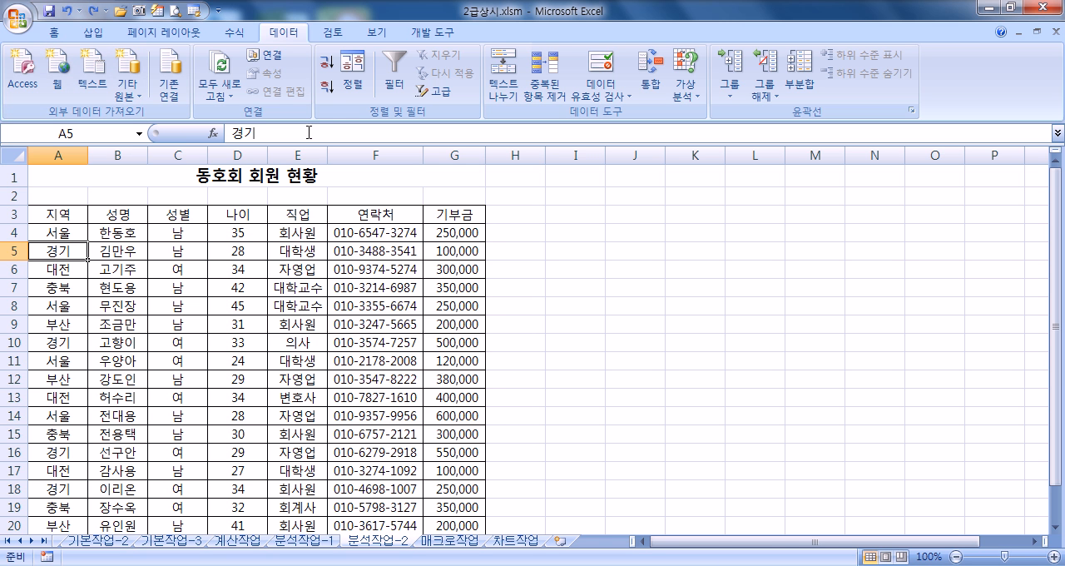
left_click(325, 92)
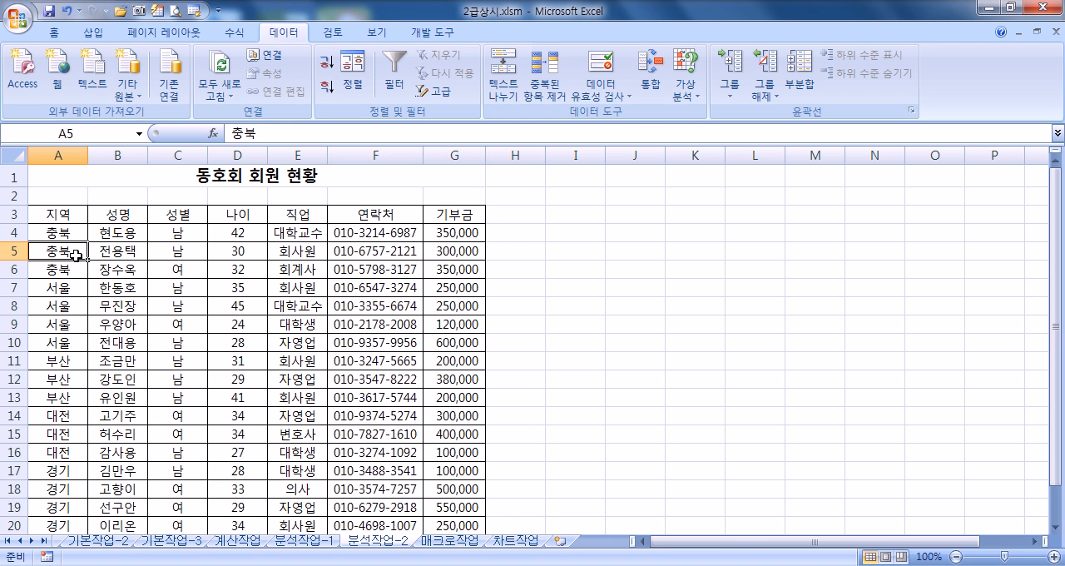
left_click(800, 83)
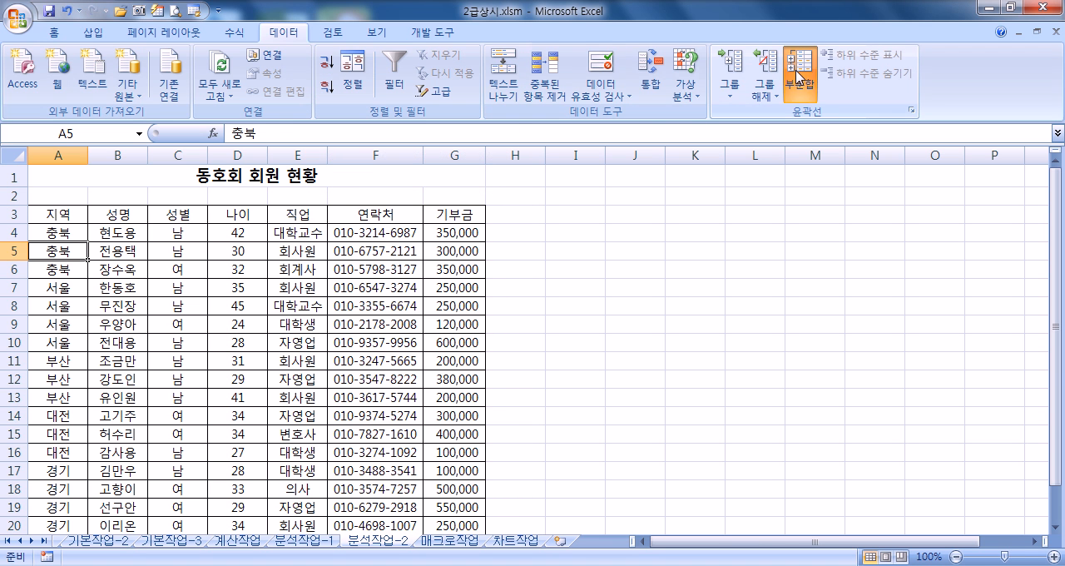
left_click_drag(688, 49, 610, 124)
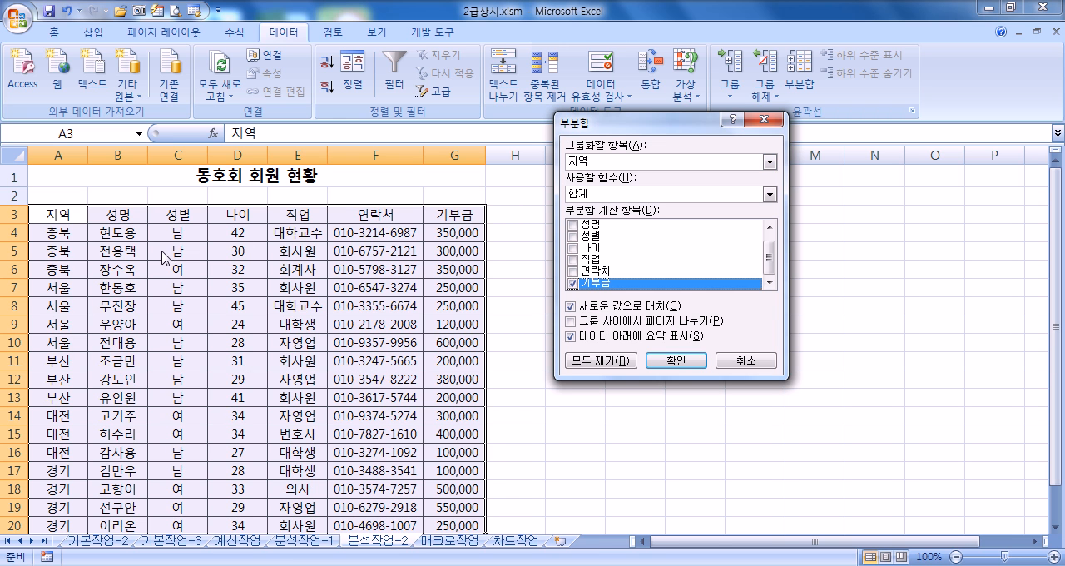
left_click(576, 166)
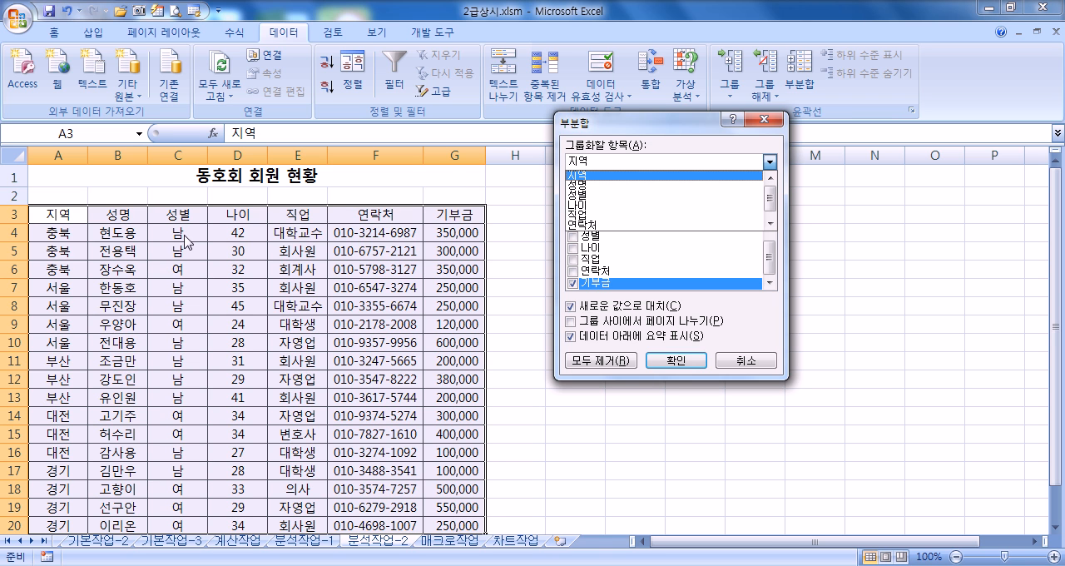
left_click(581, 195)
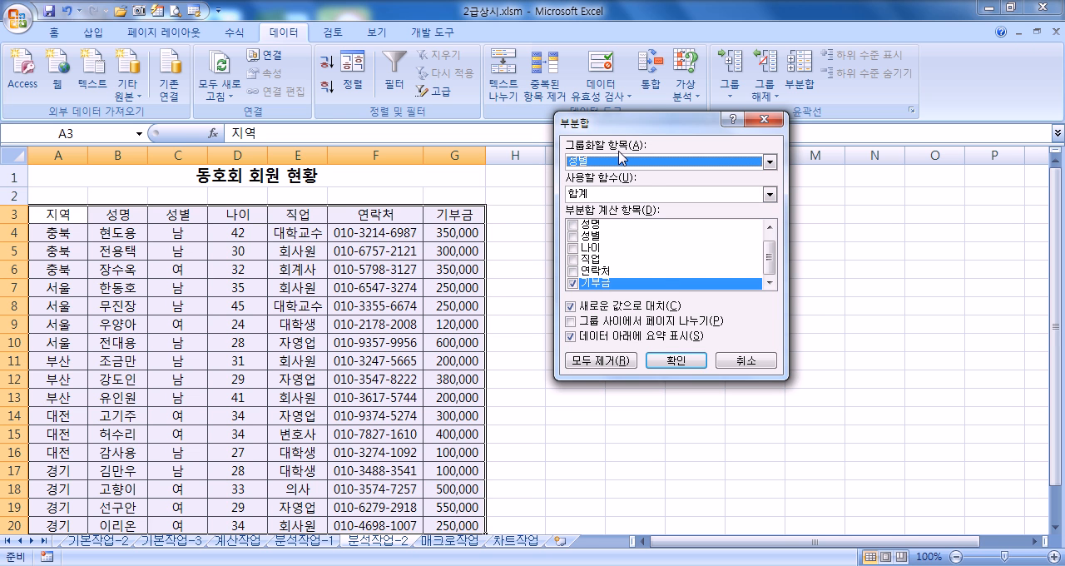
left_click(734, 362)
left_click(203, 237)
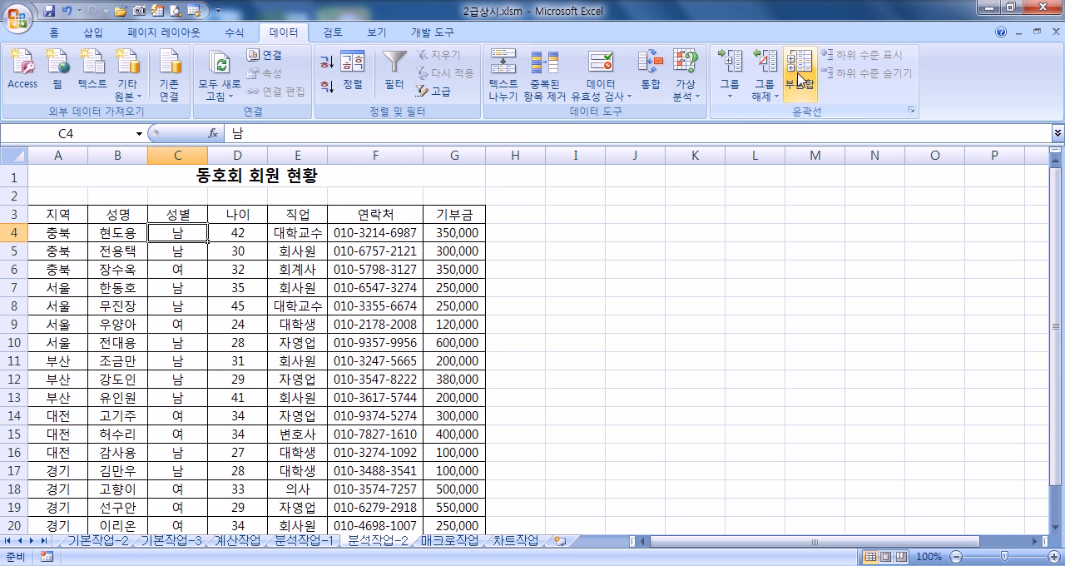
left_click(799, 79)
left_click(581, 164)
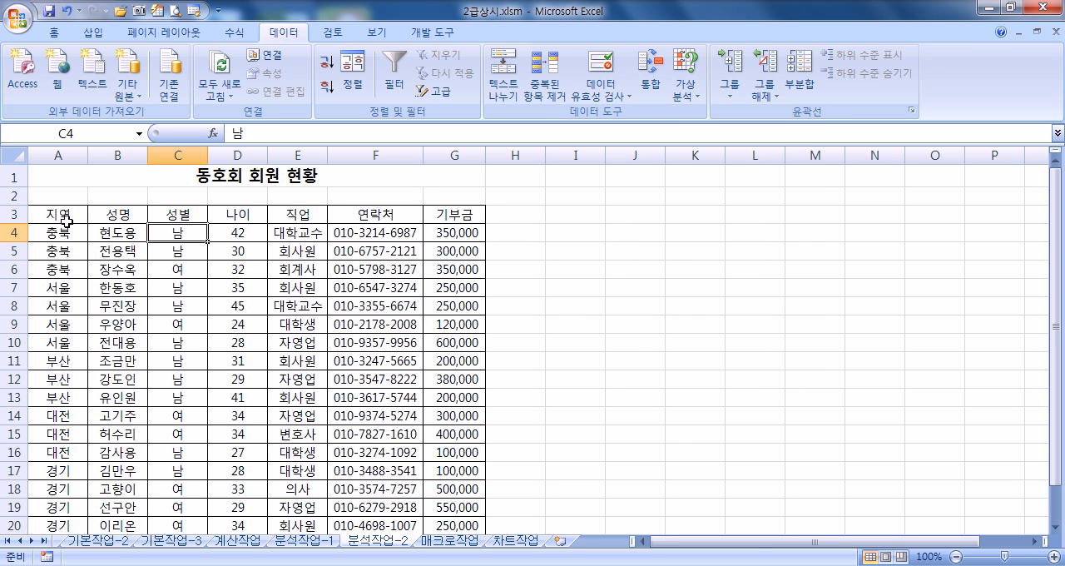
left_click(69, 216)
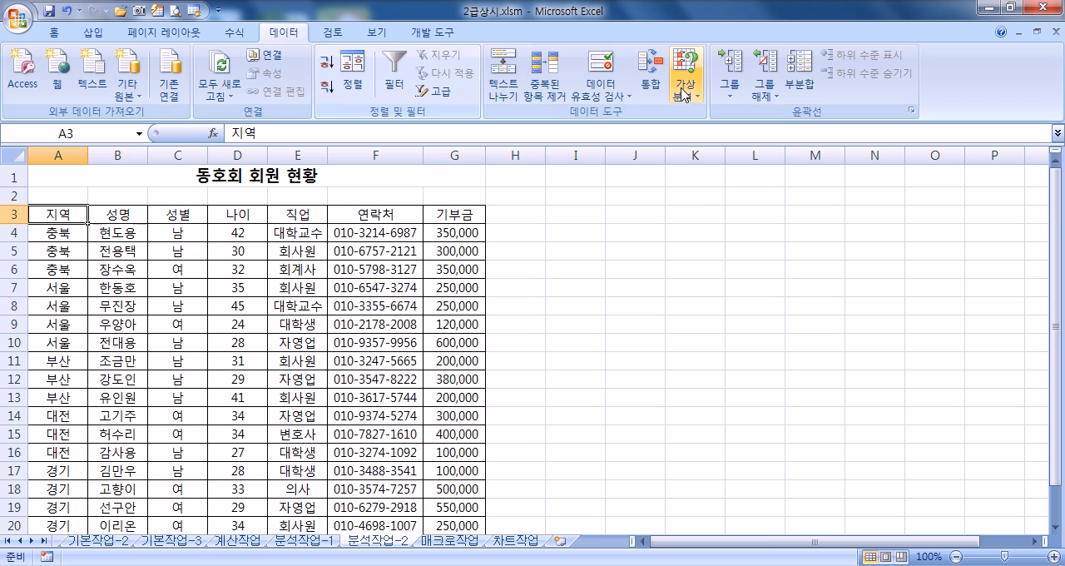
Step: Add subtotals grouped by 지역 with 최대값 of 나이 only, and autofit the width of column A
left_click(800, 77)
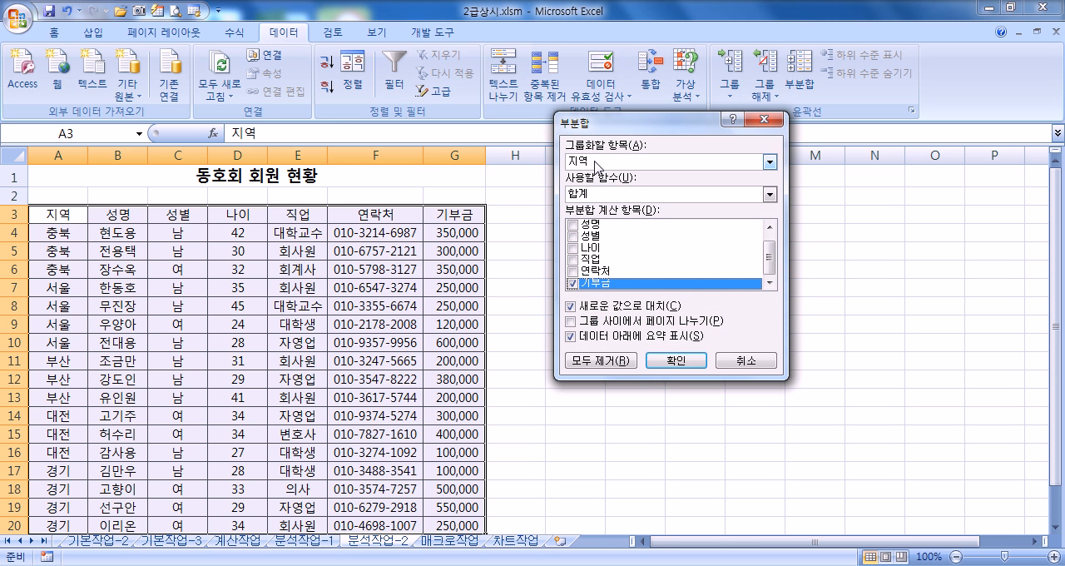
left_click(608, 163)
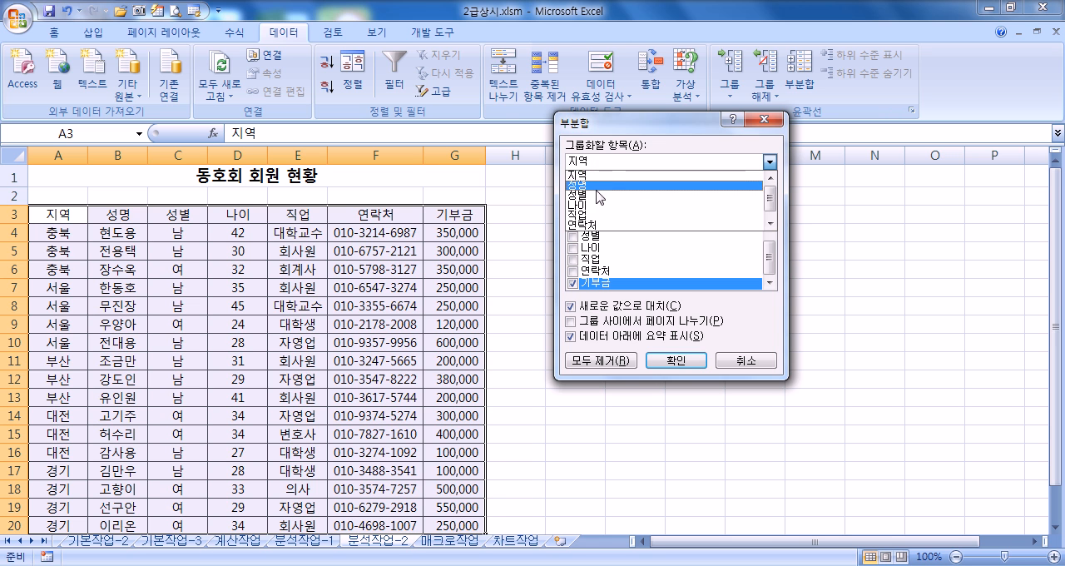
left_click(616, 125)
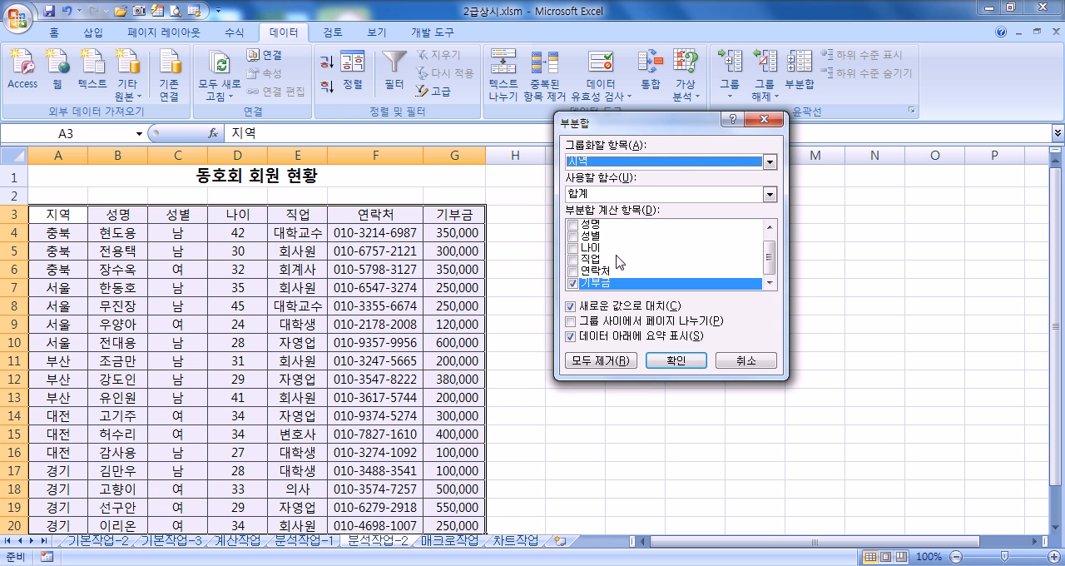
left_click(573, 284)
left_click(573, 248)
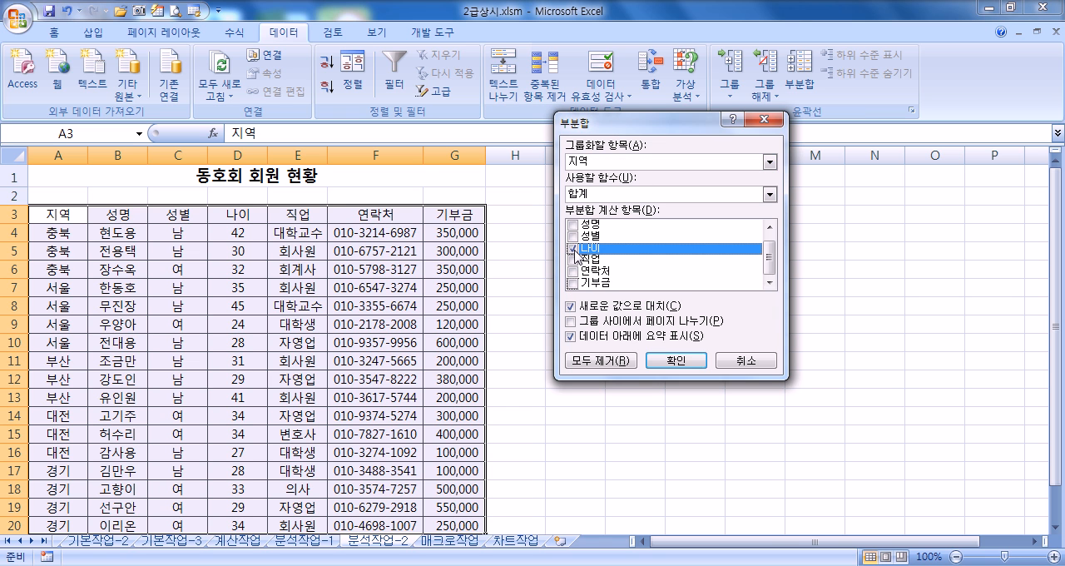
left_click(611, 196)
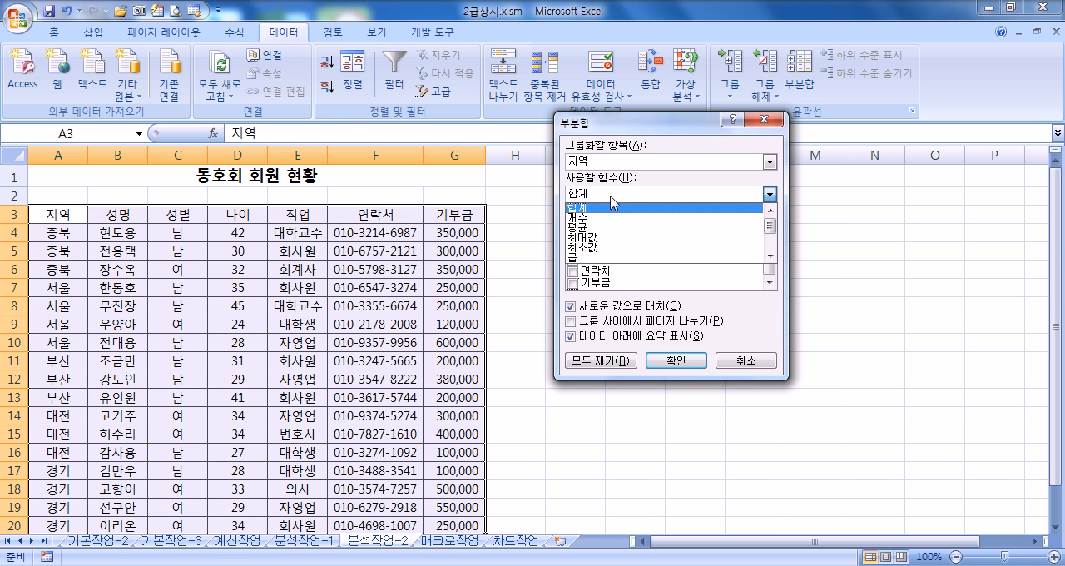
left_click(593, 236)
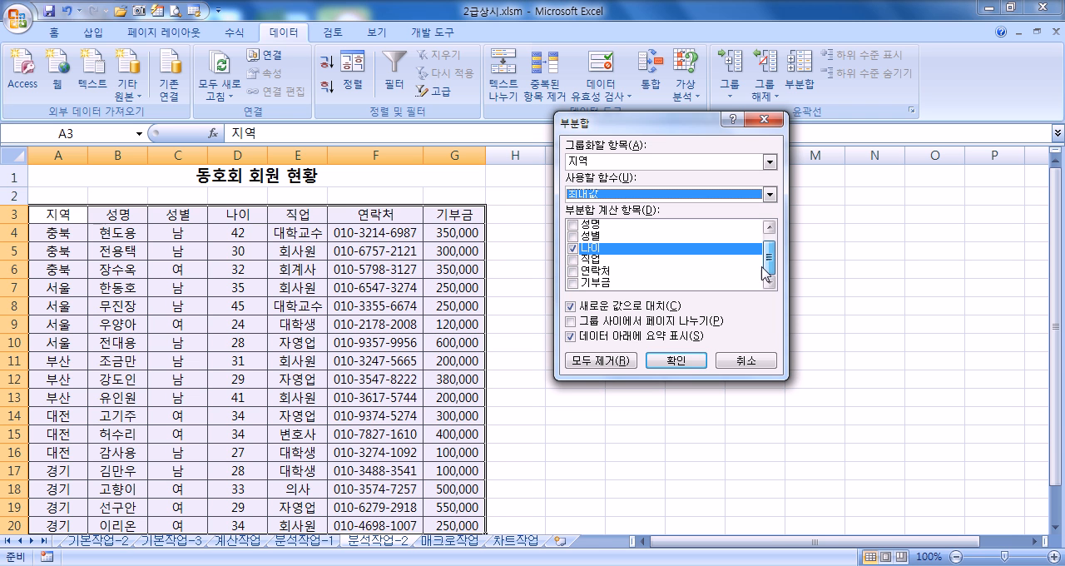
left_click(676, 361)
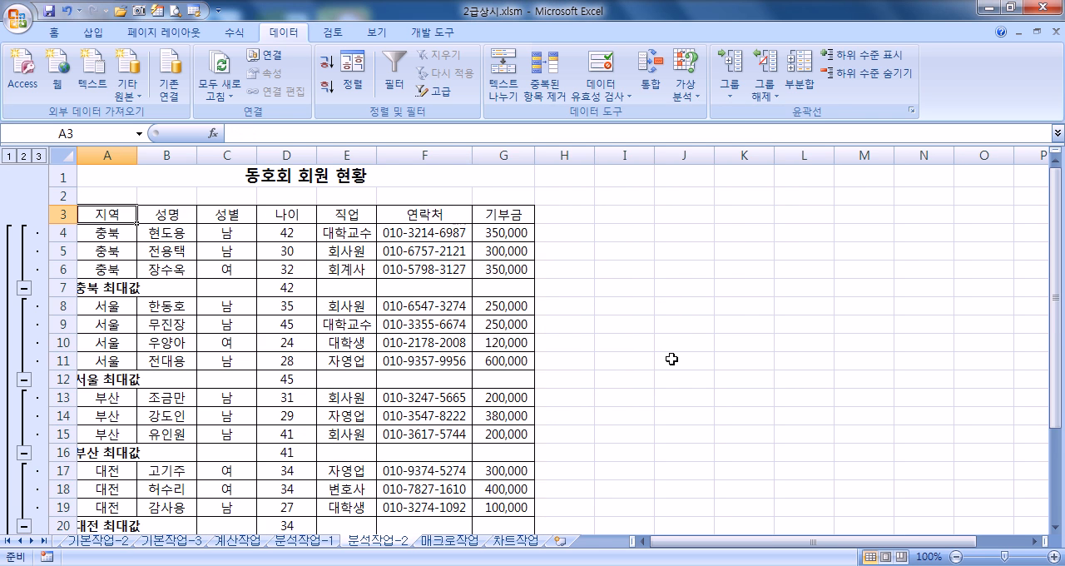
double_click(137, 156)
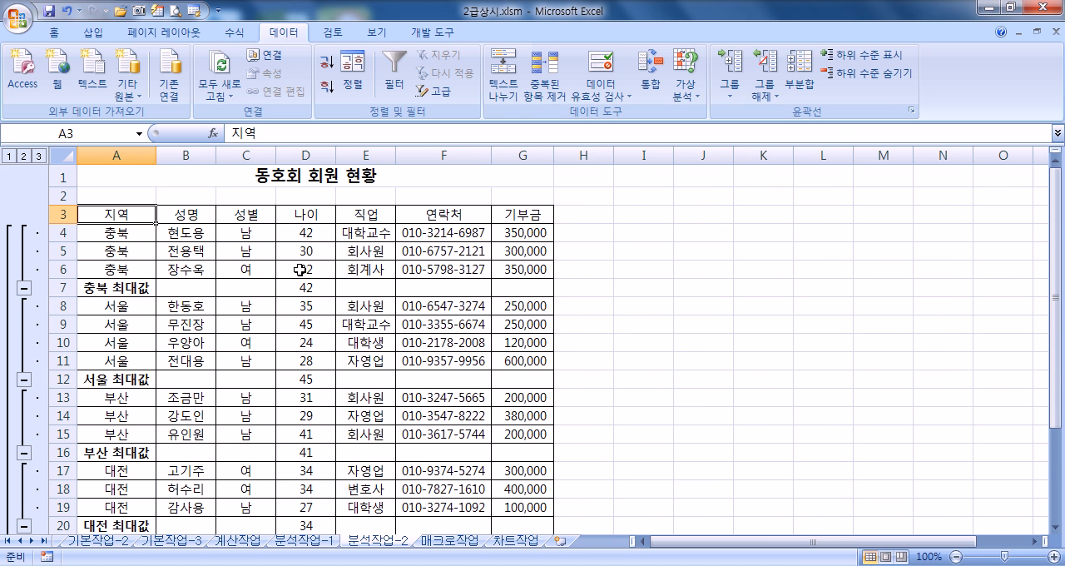
Step: Add a second subtotal level grouped by 지역 with 합계 of 기부금 only, without replacing the existing 최대값 subtotals
left_click(802, 80)
left_click(573, 249)
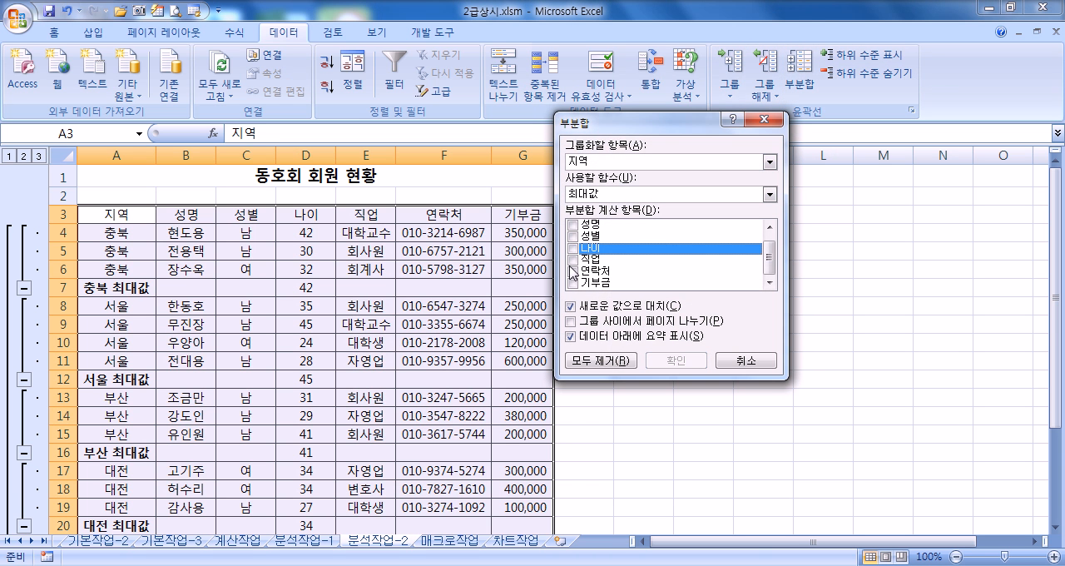
left_click(572, 284)
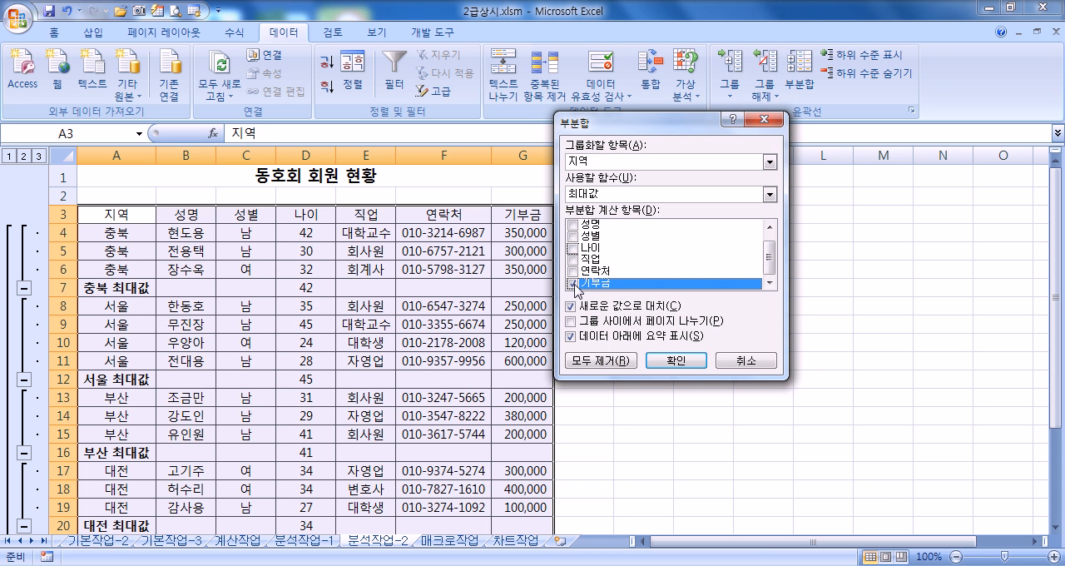
left_click(618, 194)
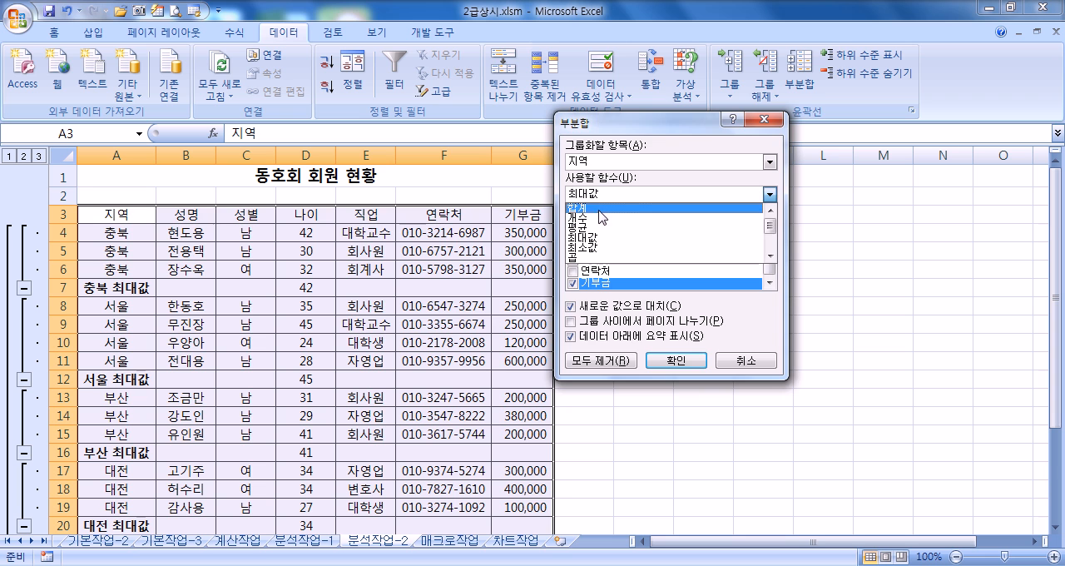
left_click(603, 215)
left_click_drag(654, 137, 749, 134)
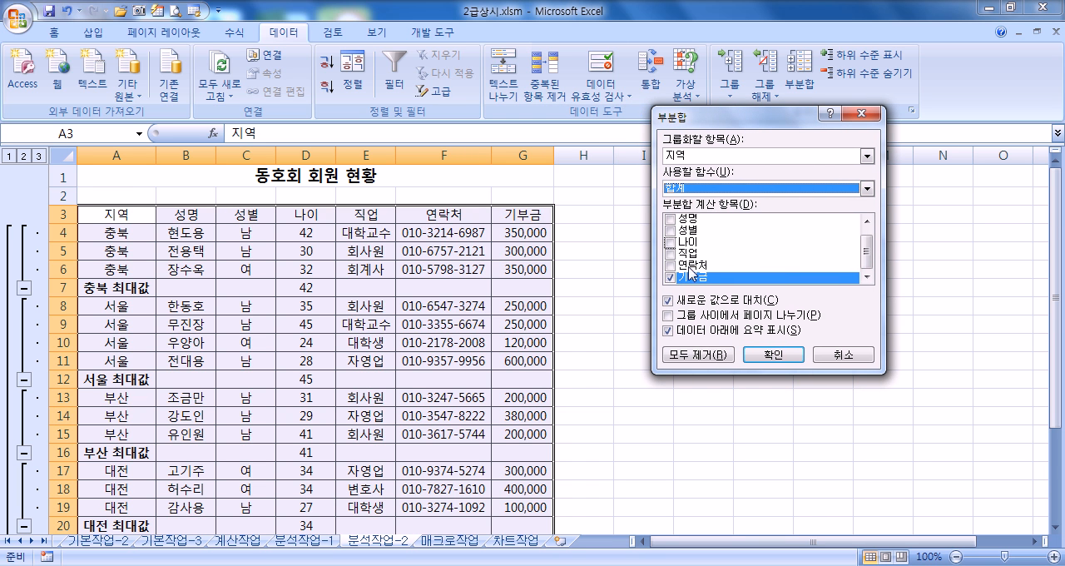
left_click(668, 300)
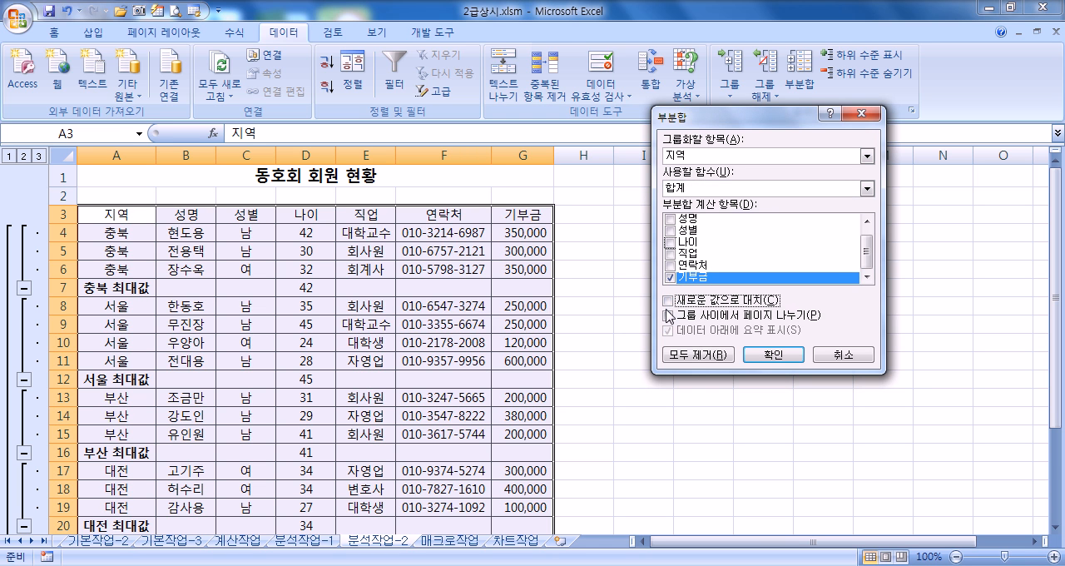
left_click(773, 354)
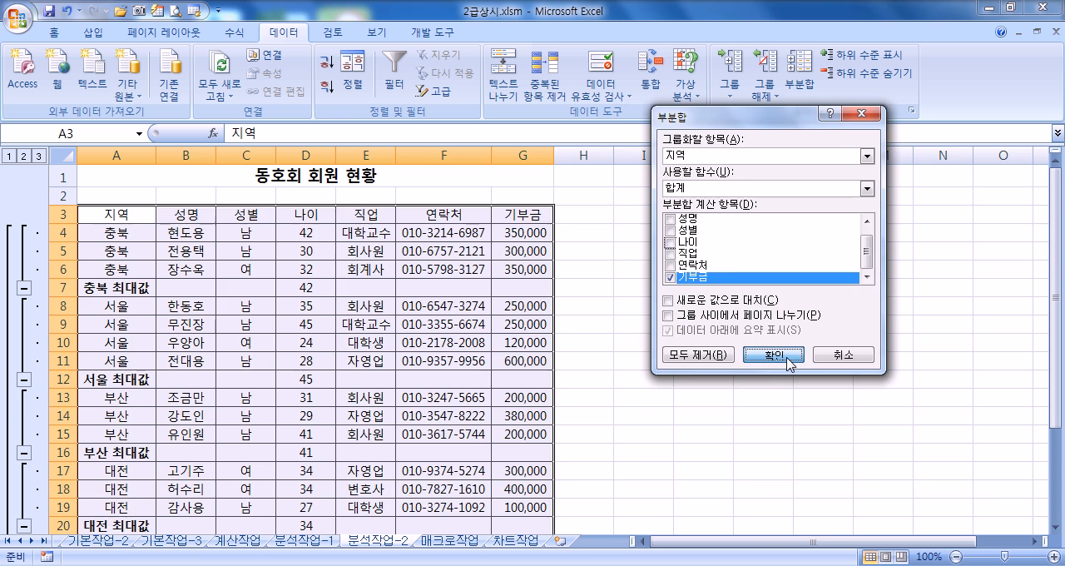
Step: Autofit the width of the 기부금 column to its subtotal amounts
left_click(148, 305)
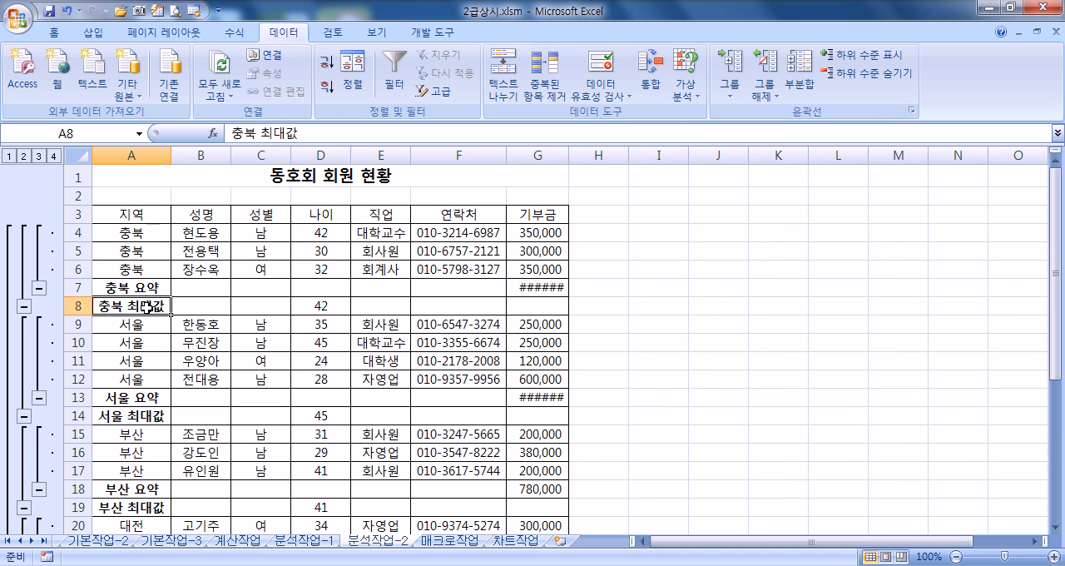
left_click(150, 288)
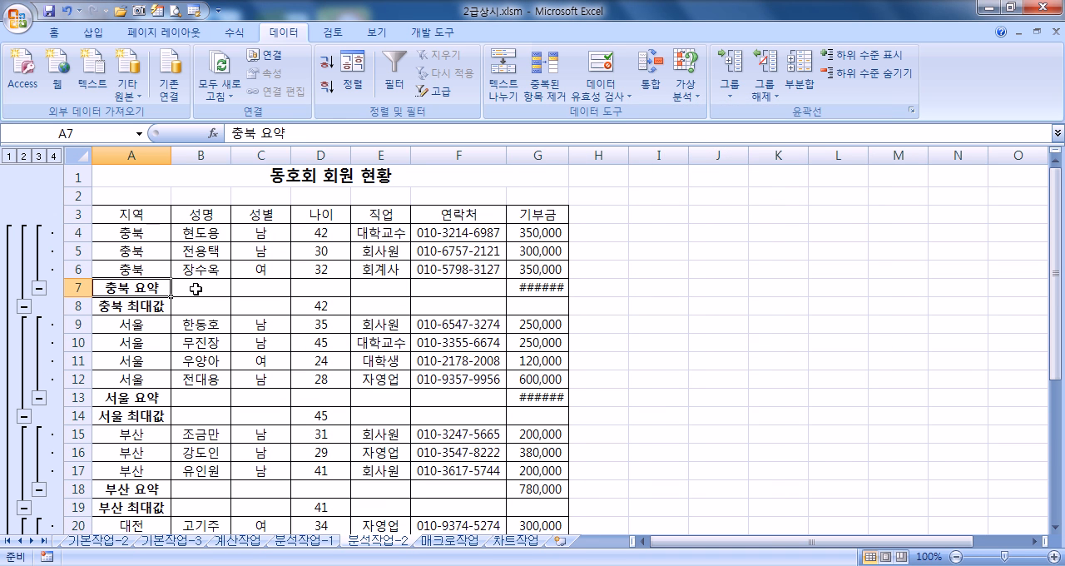
double_click(569, 158)
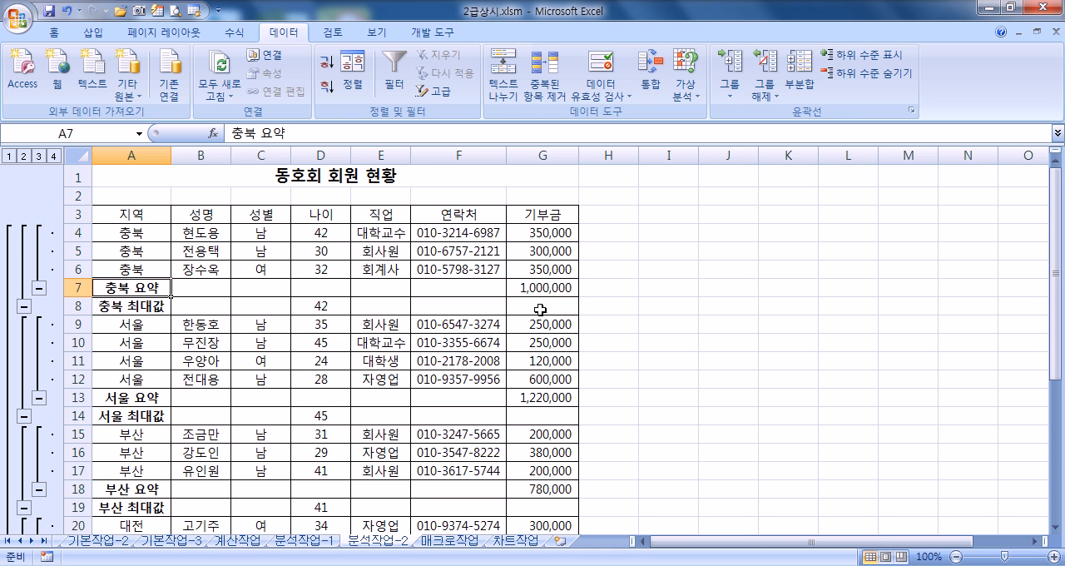
Step: Examine the 요약 and 최대값 rows of each 지역 group and their order in the subtotaled table
left_click(132, 307)
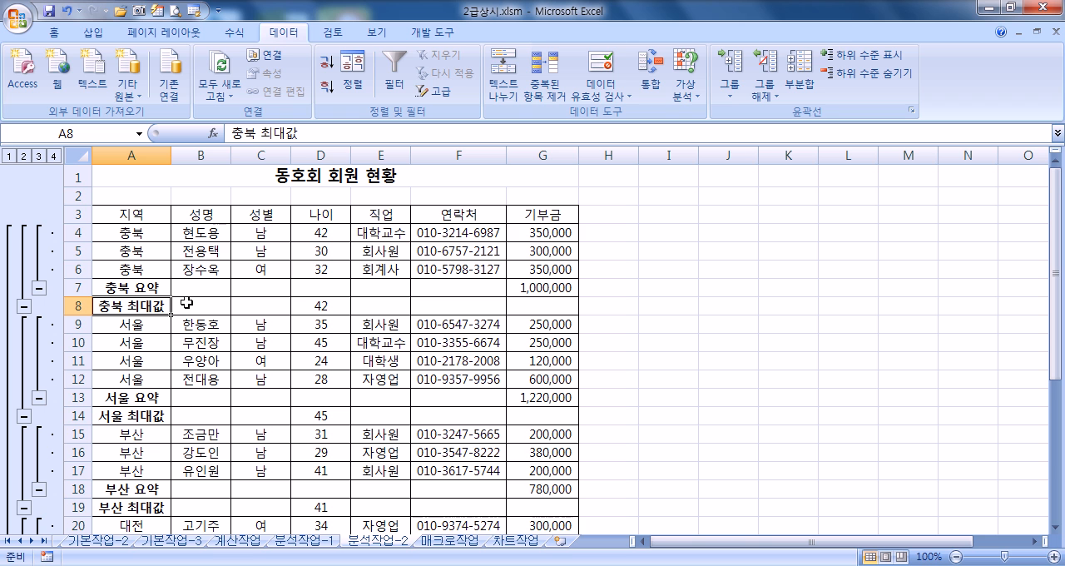
left_click_drag(124, 304, 535, 304)
left_click_drag(108, 288, 541, 288)
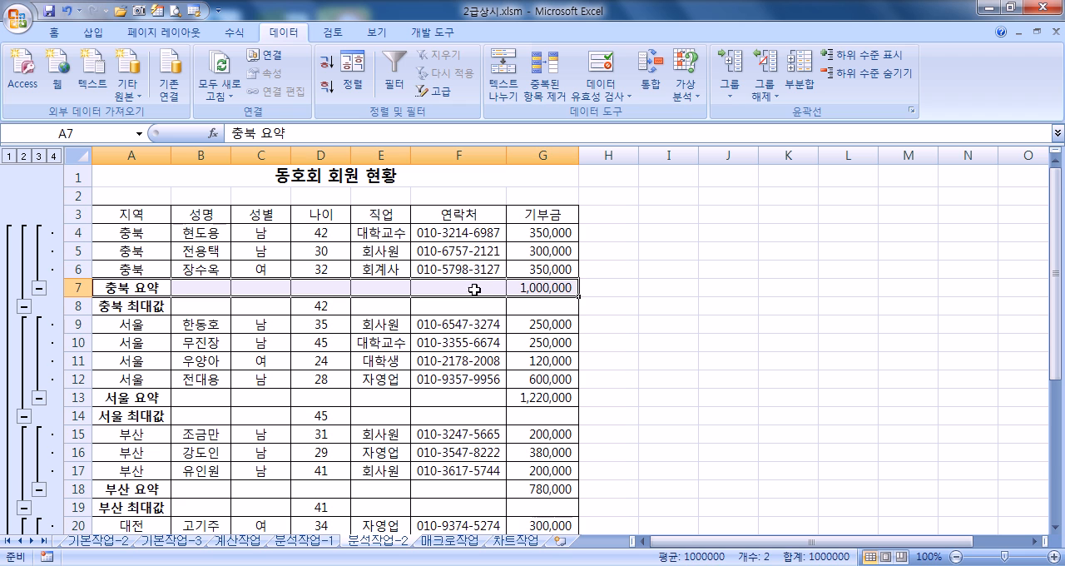
left_click(139, 283)
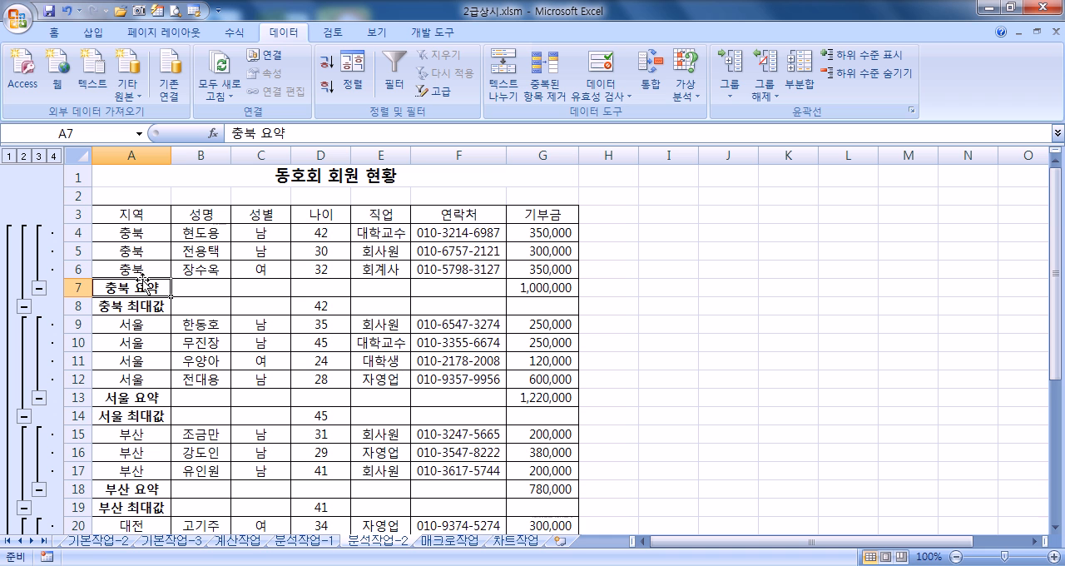
scroll(144, 283, "down", 7)
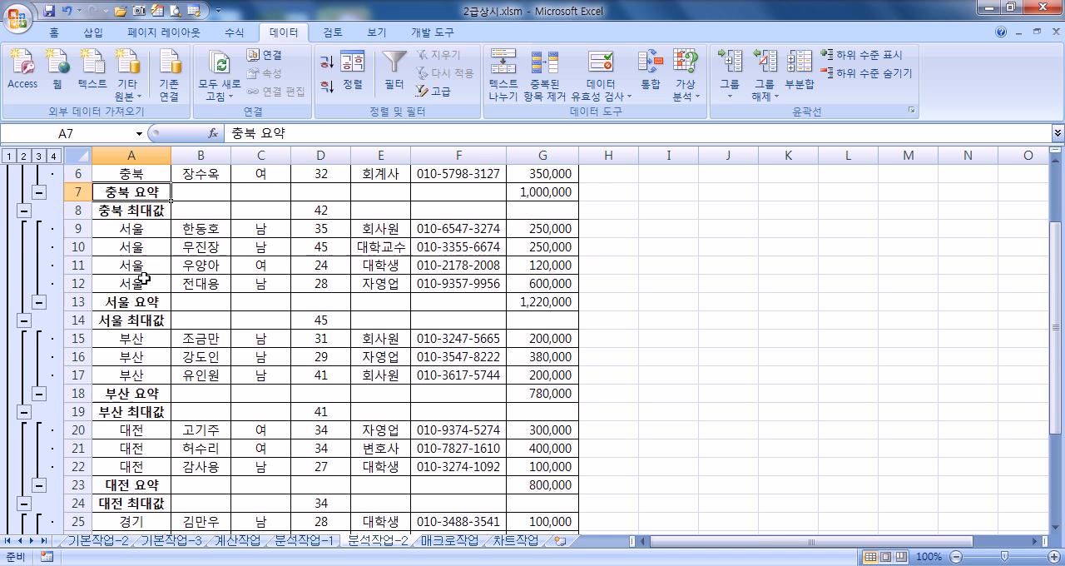
scroll(143, 282, "up", 3)
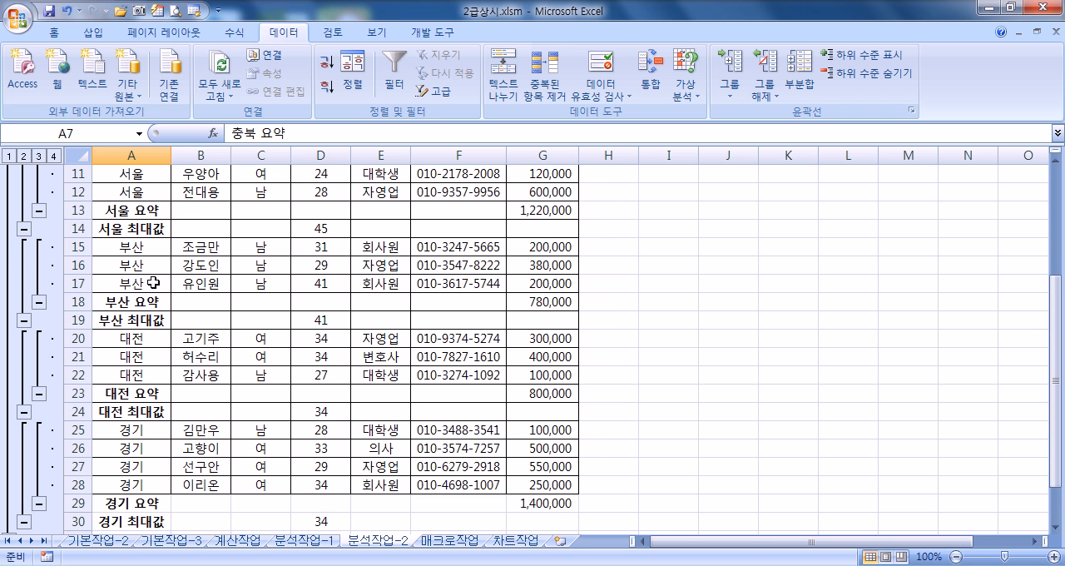
scroll(150, 250, "up", 3)
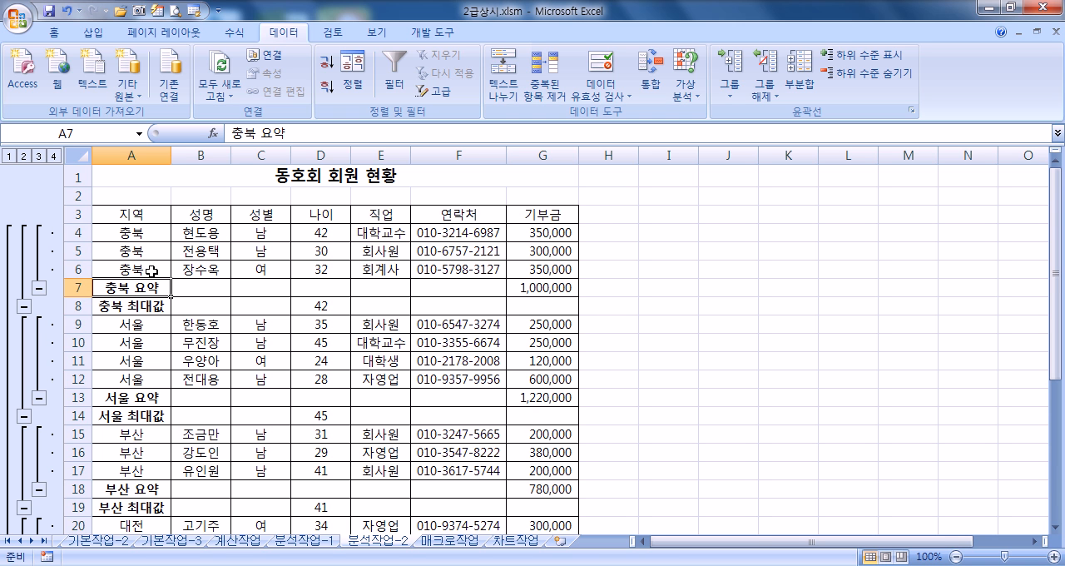
Step: Remove all subtotals from the 동호회 회원 현황 table
left_click(802, 83)
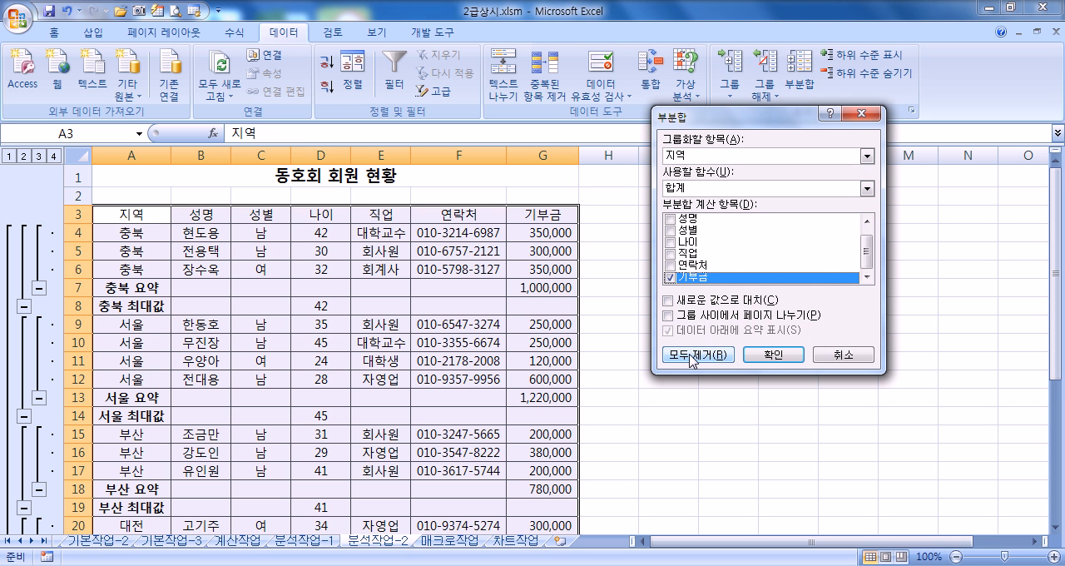
left_click(696, 354)
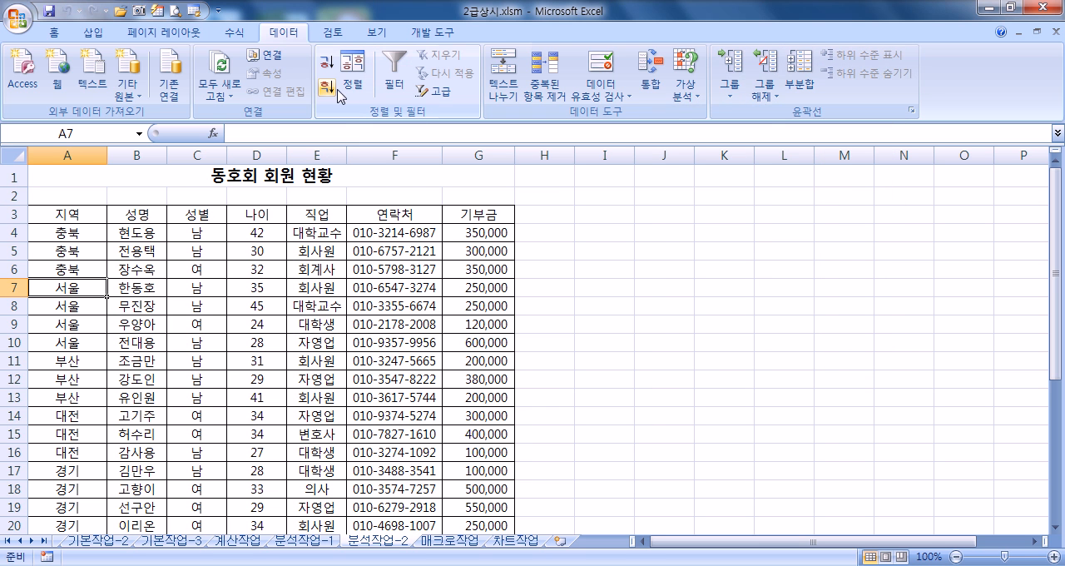
Step: Add subtotals grouped by 지역 showing the 최대값 of 나이, with 새로운 값으로 대치 enabled
left_click(801, 75)
left_click(675, 276)
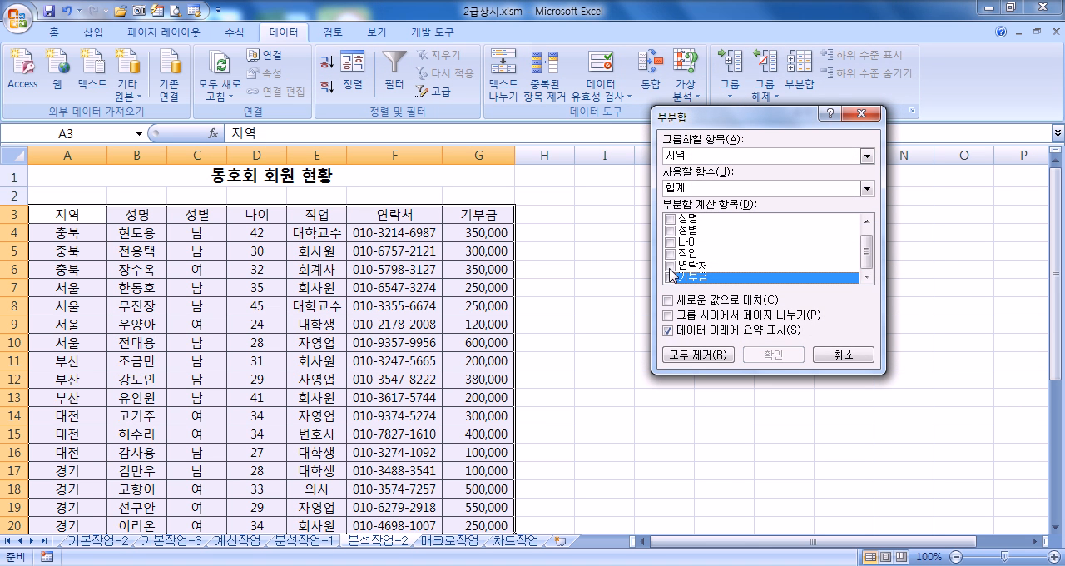
left_click(671, 243)
left_click(675, 301)
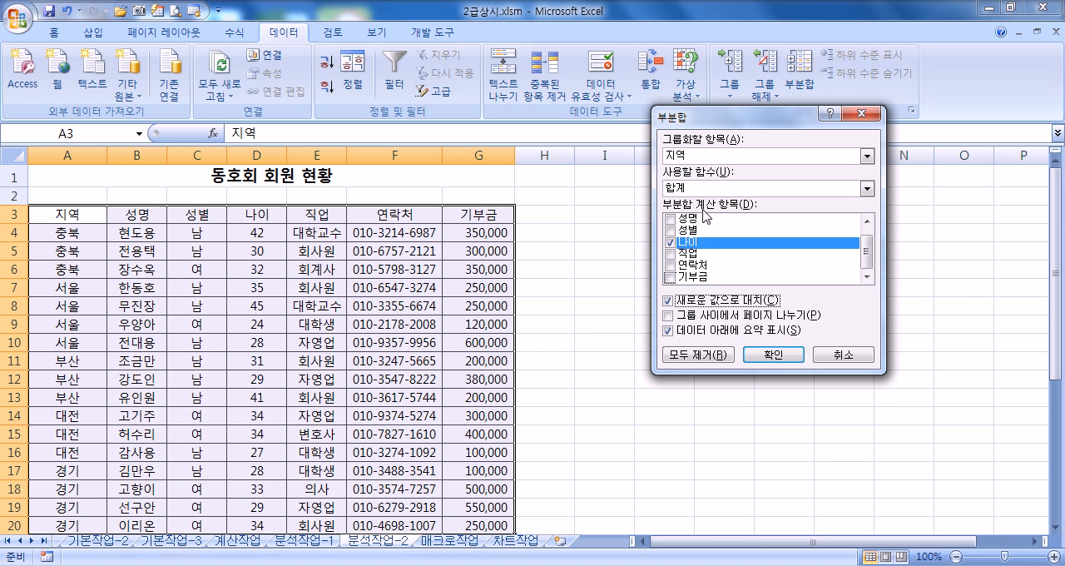
left_click(706, 189)
left_click(691, 235)
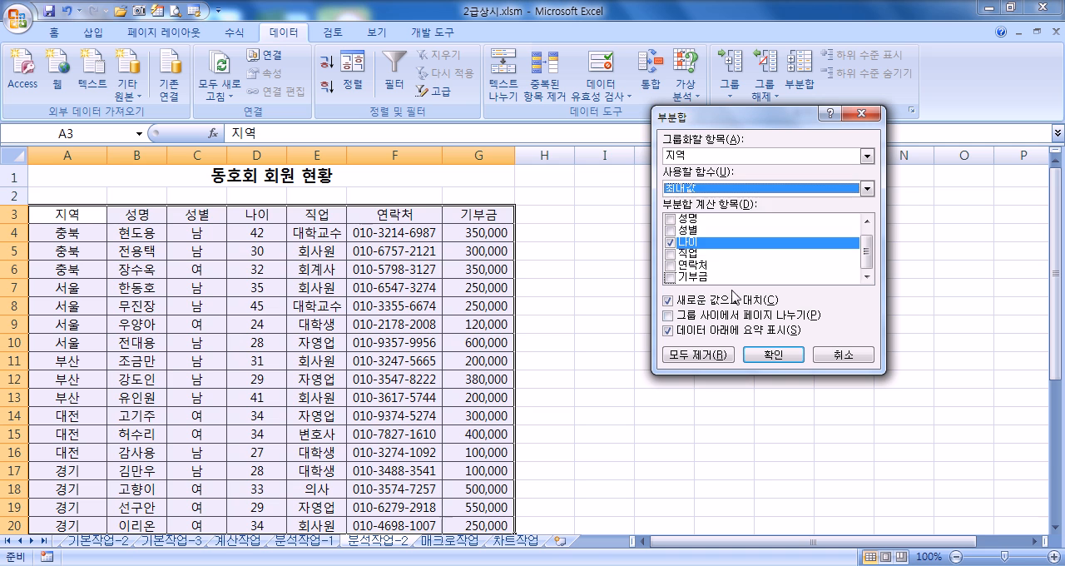
left_click(773, 355)
Step: Add a second subtotal by 지역 with the 합계 of 기부금, keeping the existing 최대값 subtotals, and review the whole table
left_click(800, 77)
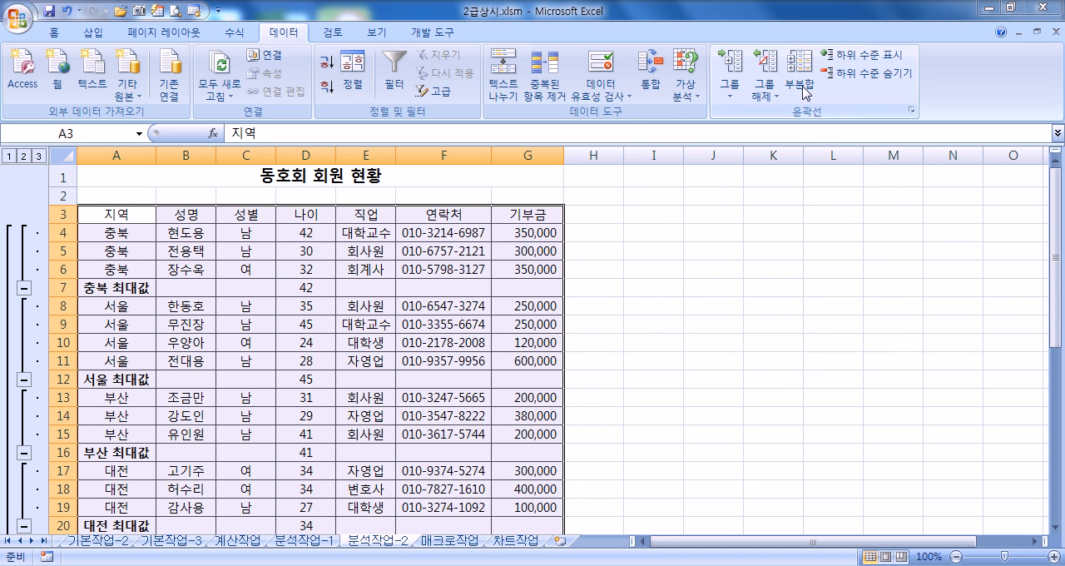
left_click(671, 243)
left_click(670, 278)
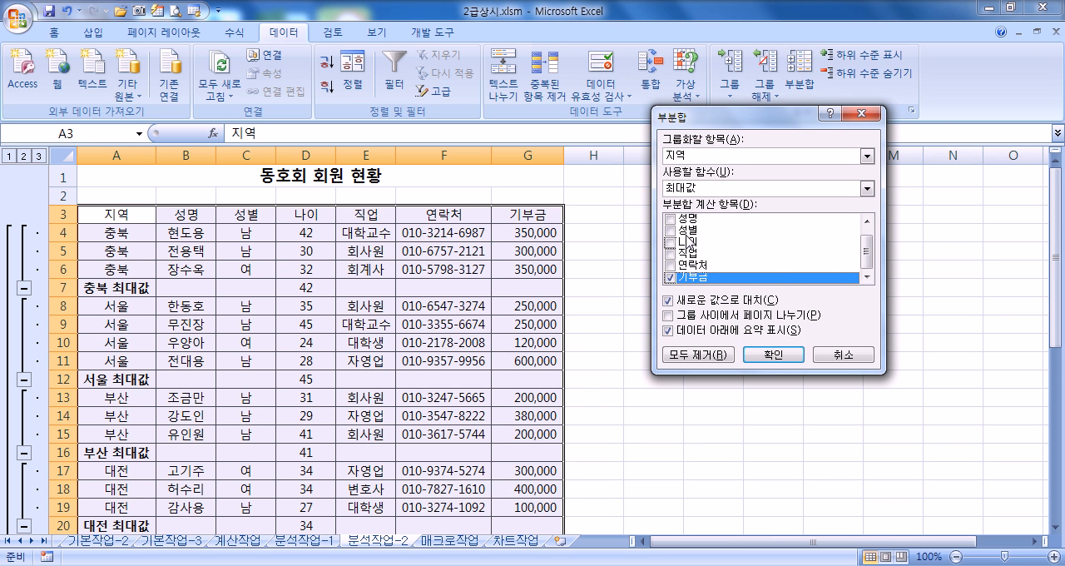
left_click(699, 189)
left_click(694, 203)
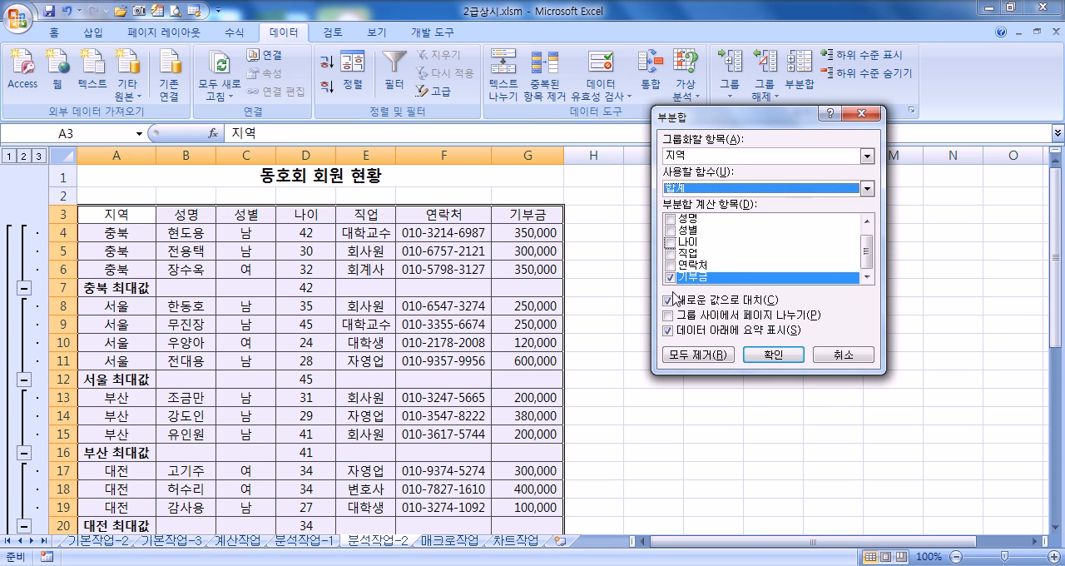
left_click(669, 300)
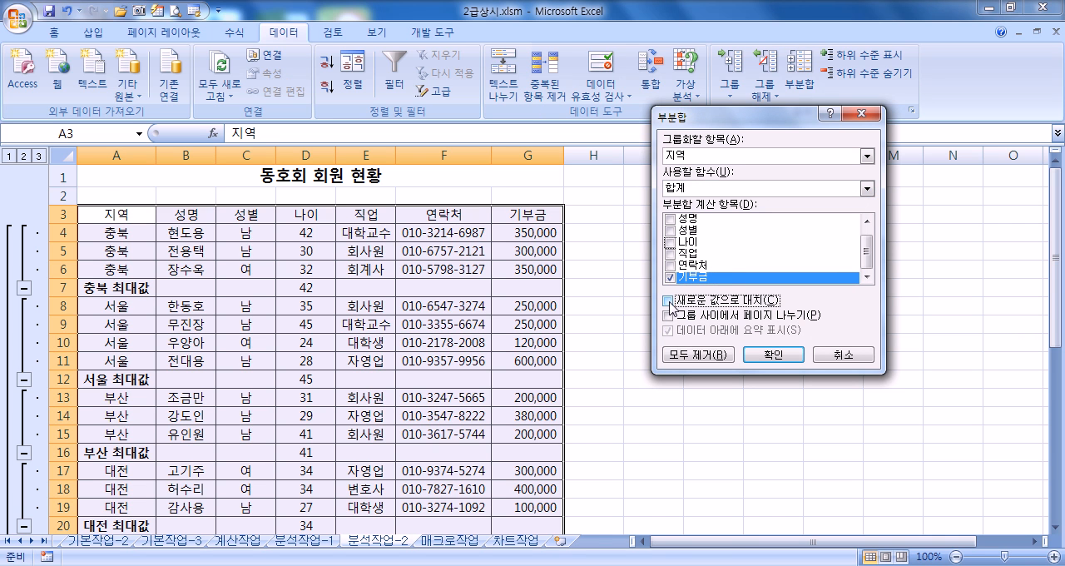
left_click(770, 354)
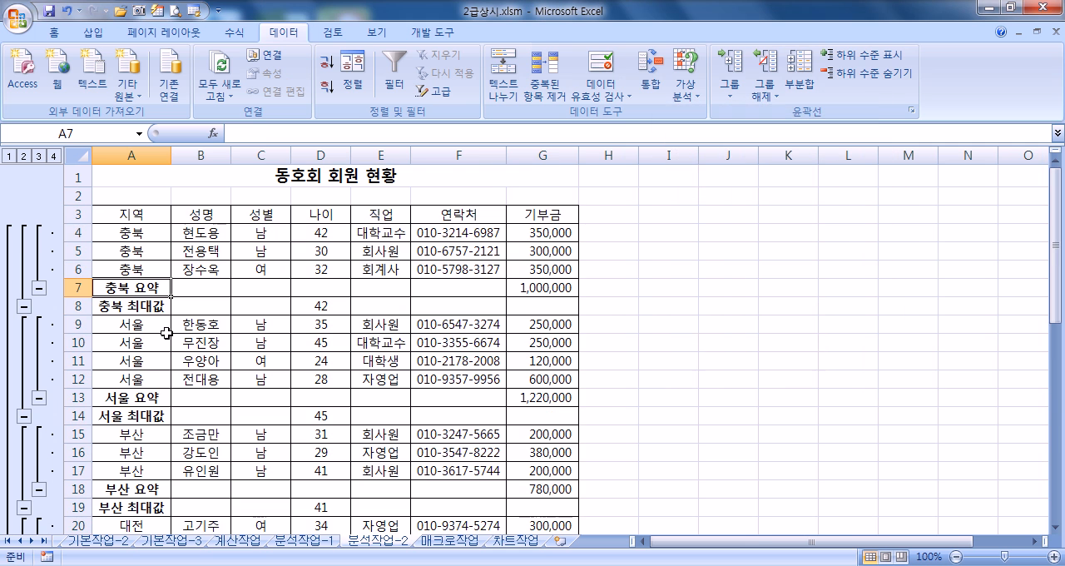
scroll(164, 280, "down", 7)
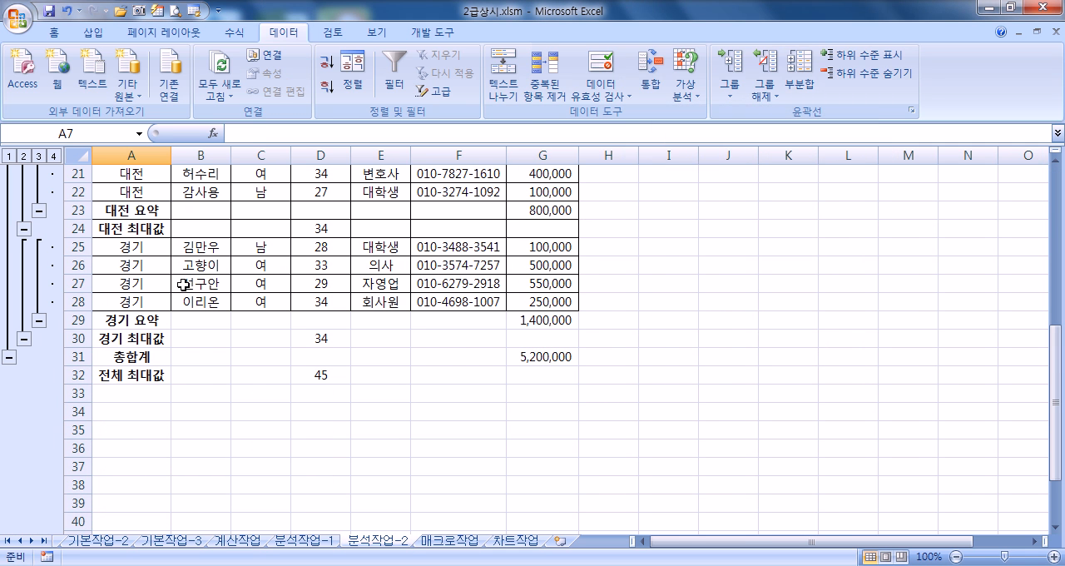
scroll(221, 293, "up", 7)
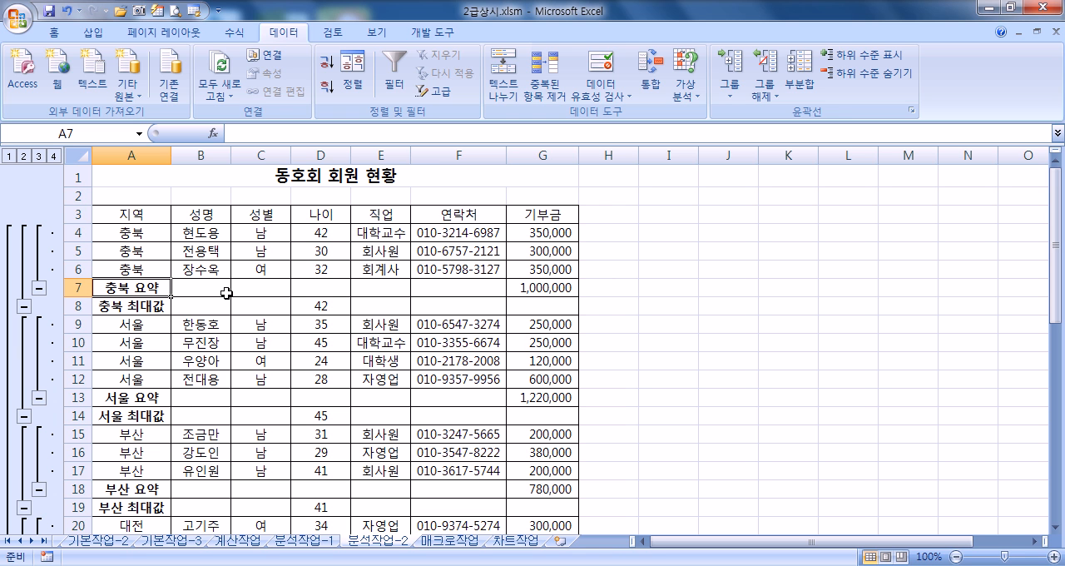
Step: On the 매크로작업 sheet, draw a smiley face shape covering cells H3:I5, about 1.75 cm high and 3.81 cm wide
left_click(456, 543)
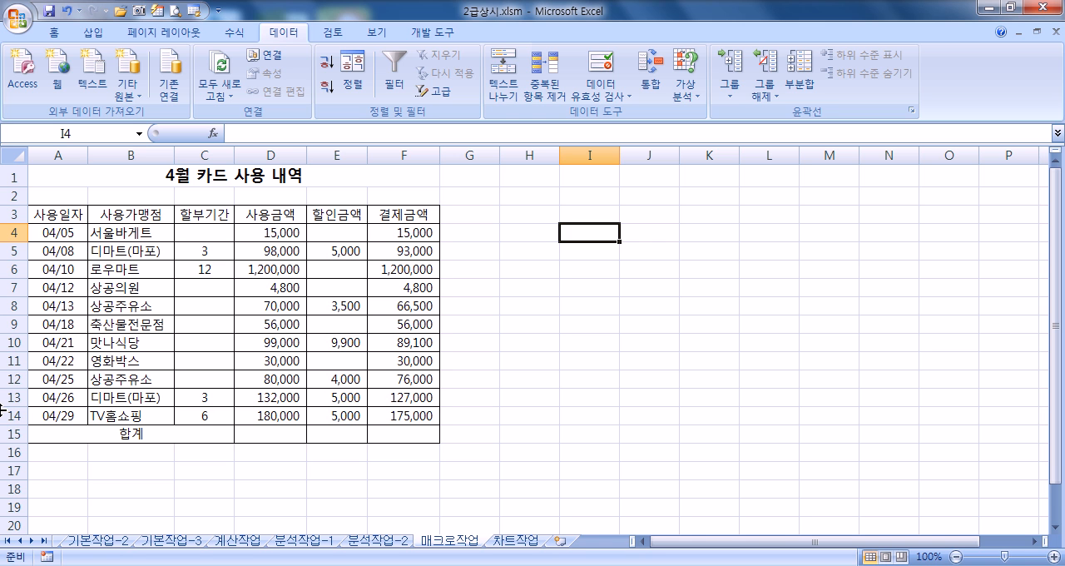
left_click_drag(245, 433, 401, 437)
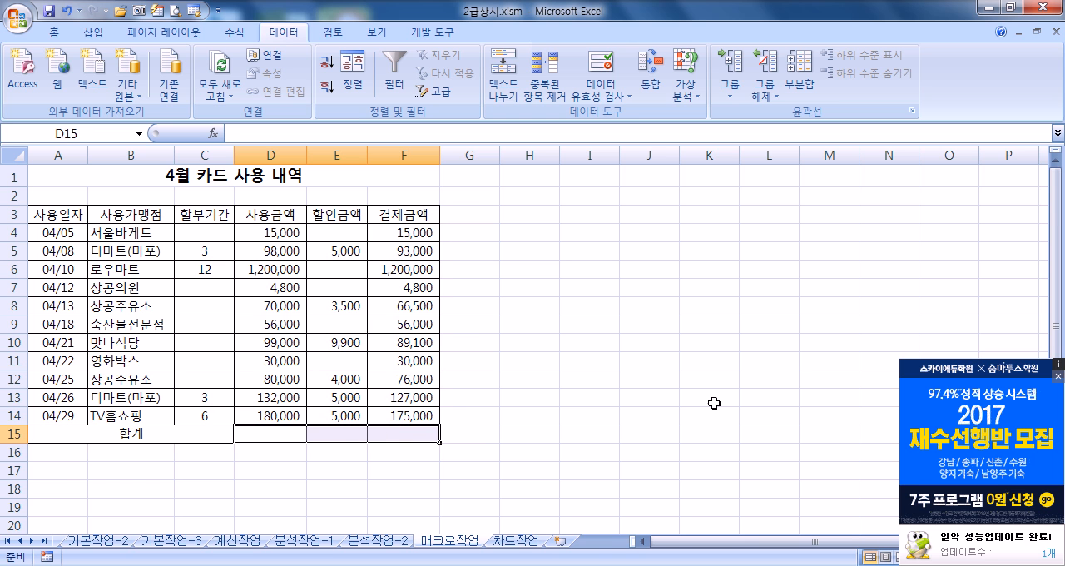
left_click(1059, 377)
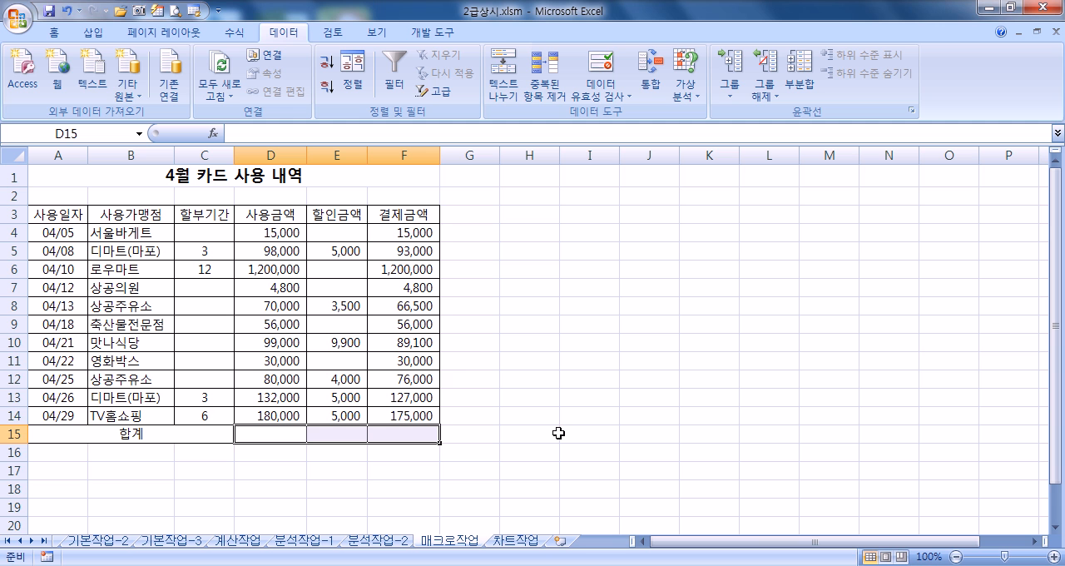
left_click(587, 307)
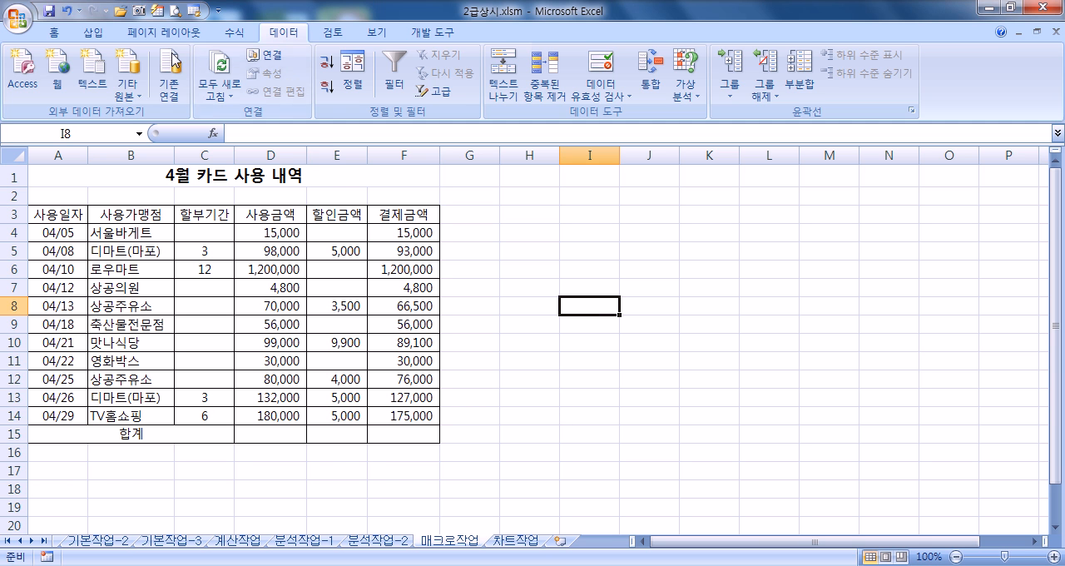
left_click(93, 33)
left_click(180, 75)
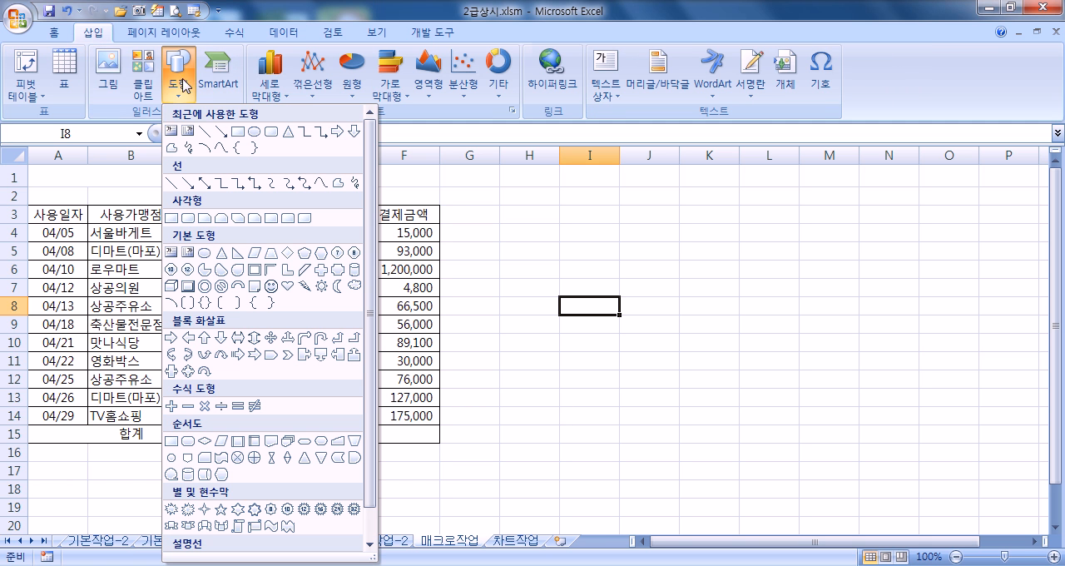
left_click(288, 286)
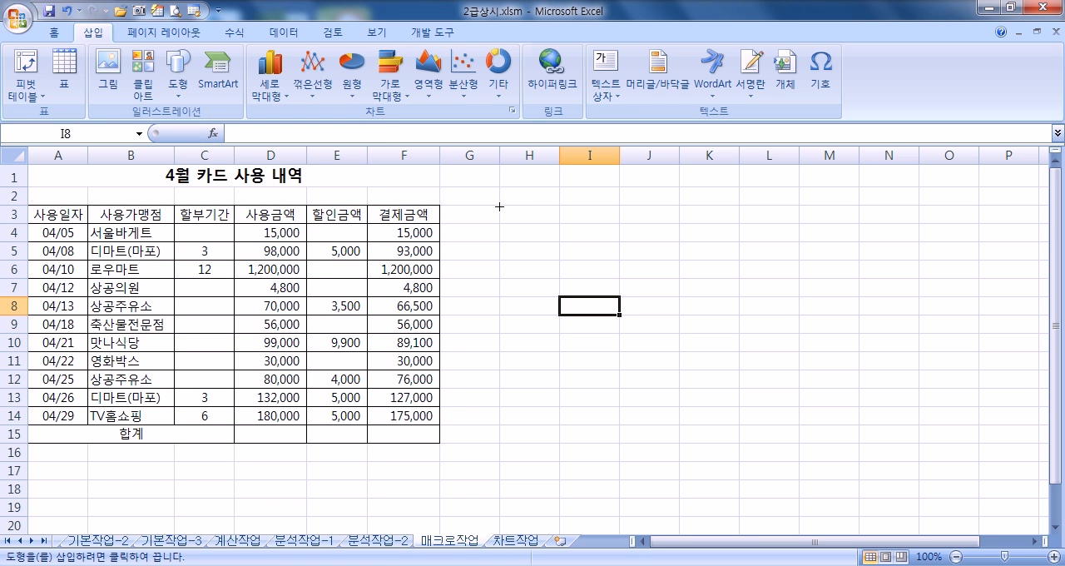
mouse_move(500, 208)
left_mouse_down()
mouse_move(578, 226)
mouse_move(597, 258)
left_mouse_up()
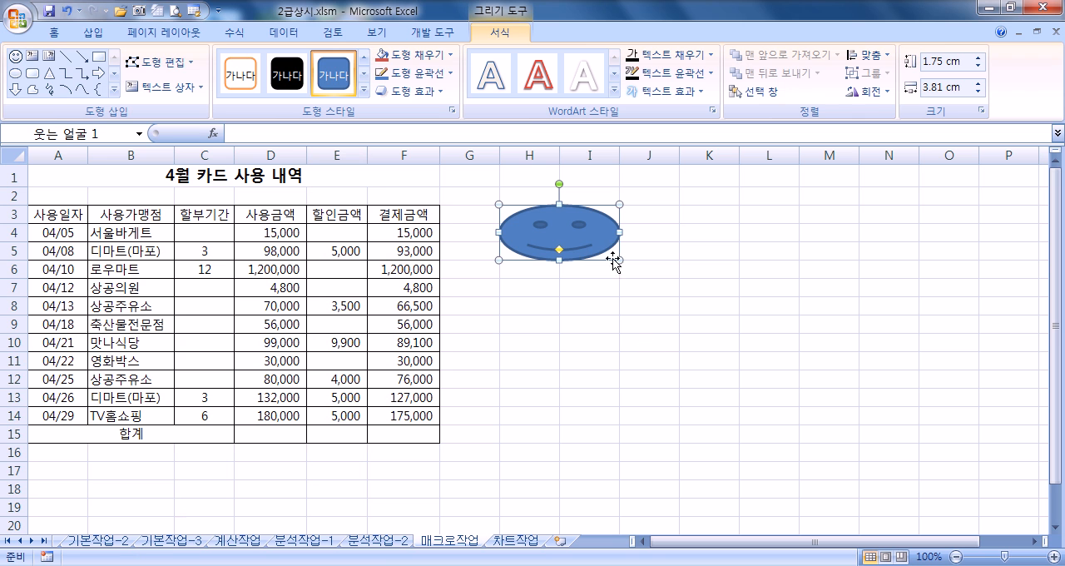
left_click_drag(281, 433, 391, 433)
left_click(494, 350)
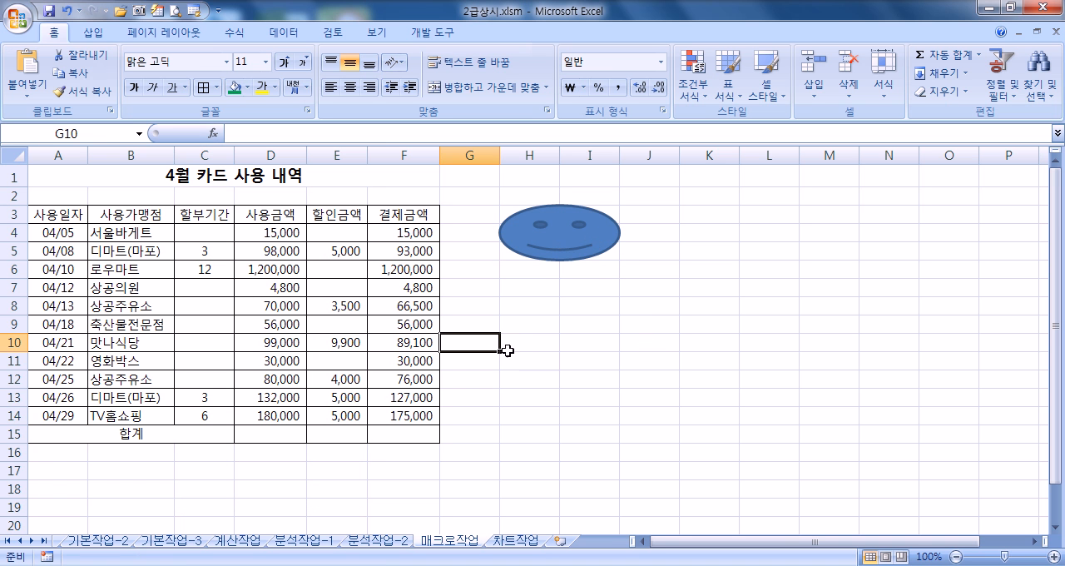
left_click(616, 366)
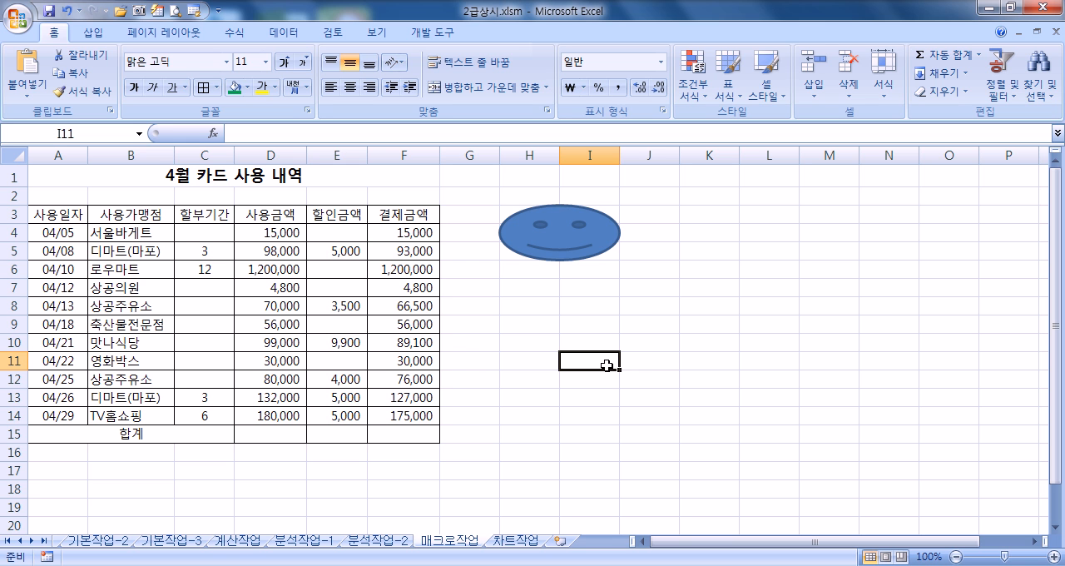
Step: Assign a new macro named 합계 to the smiley face shape and start recording it in 현재 통합 문서
right_click(581, 243)
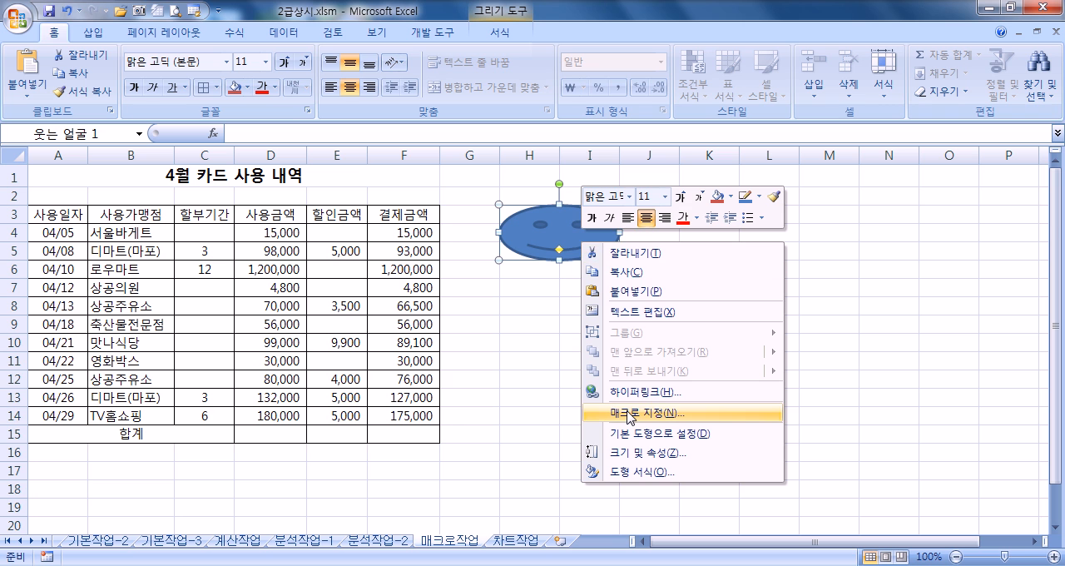
left_click(630, 414)
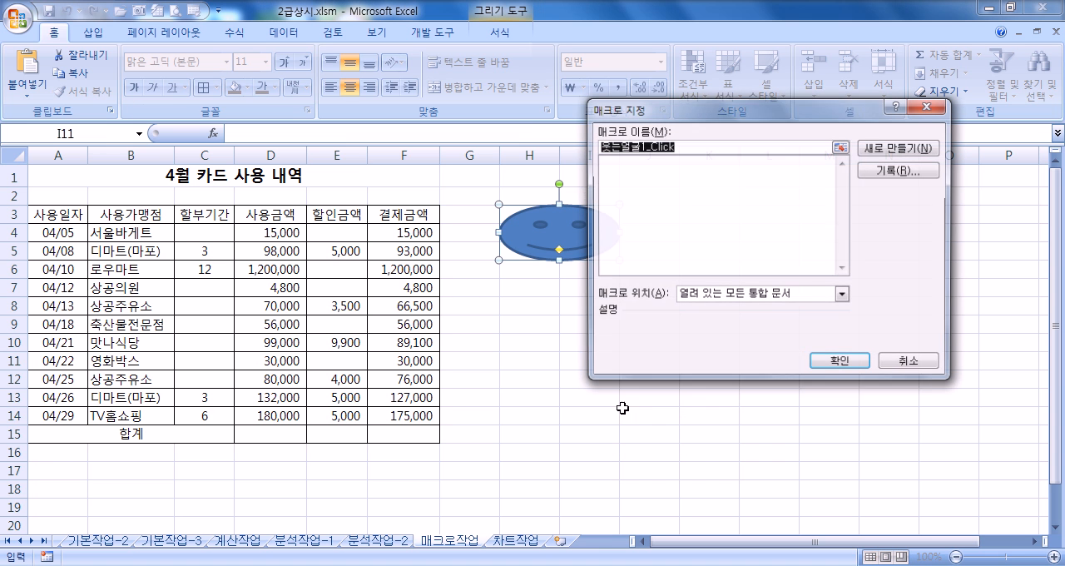
type("합계")
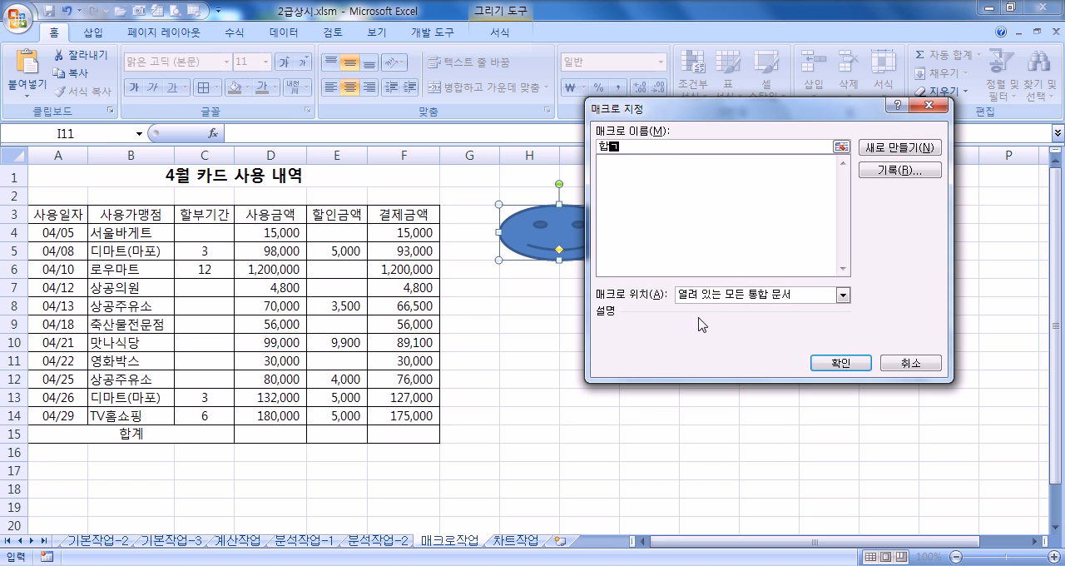
left_click(910, 172)
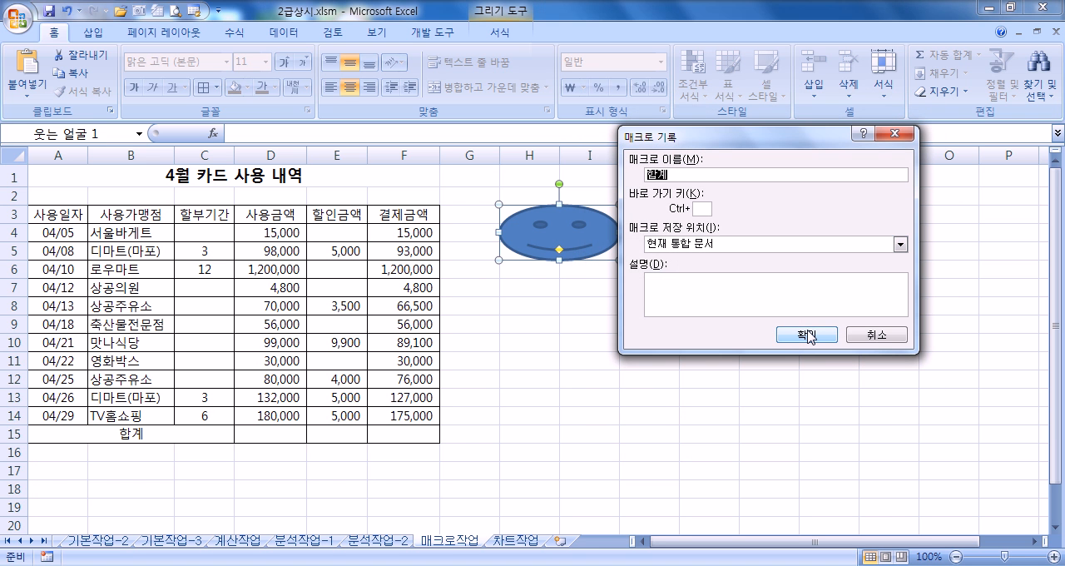
left_click(806, 335)
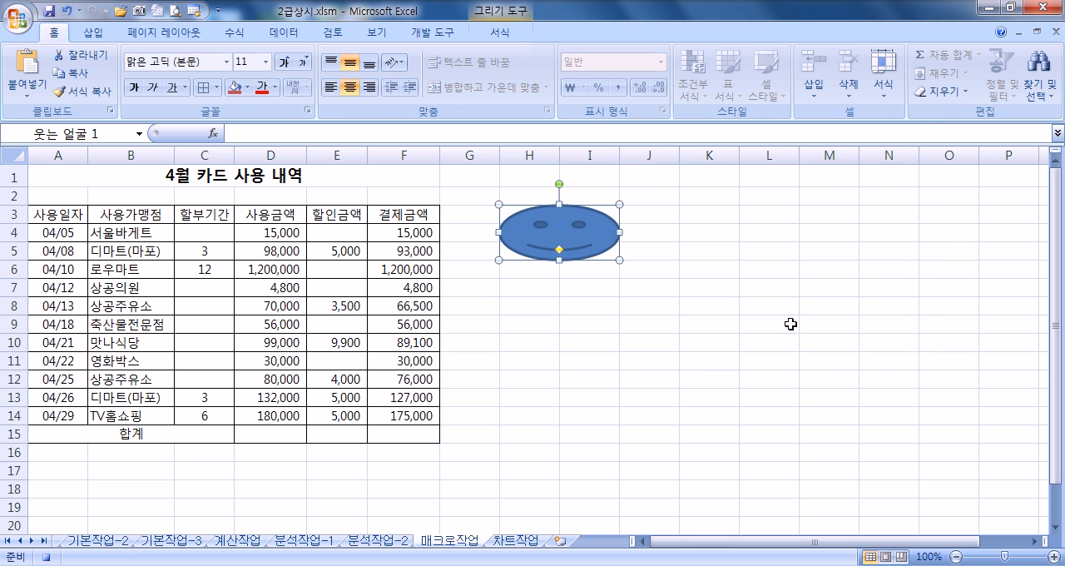
Step: Enter =SUM(D4:D14) in the 합계 row at D15 and fill the formula across to F15
left_click(286, 436)
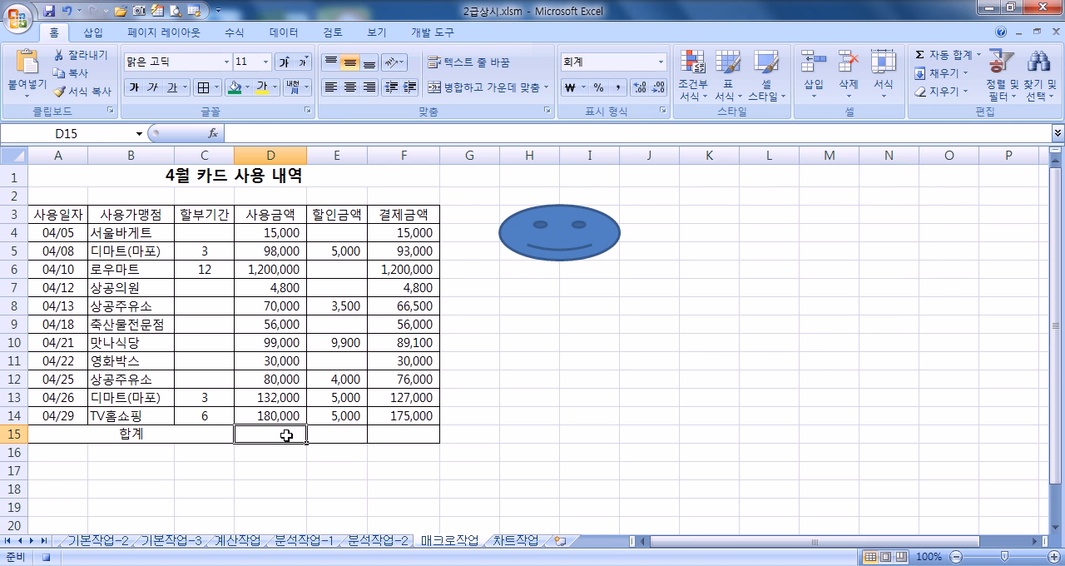
type("=SUM(")
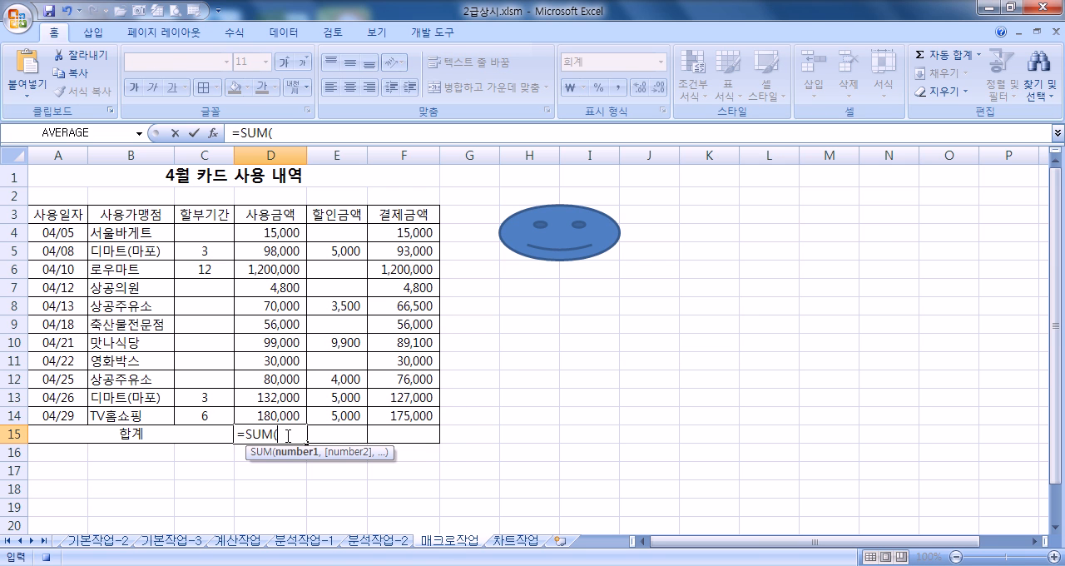
left_click_drag(265, 234, 254, 415)
key("Return")
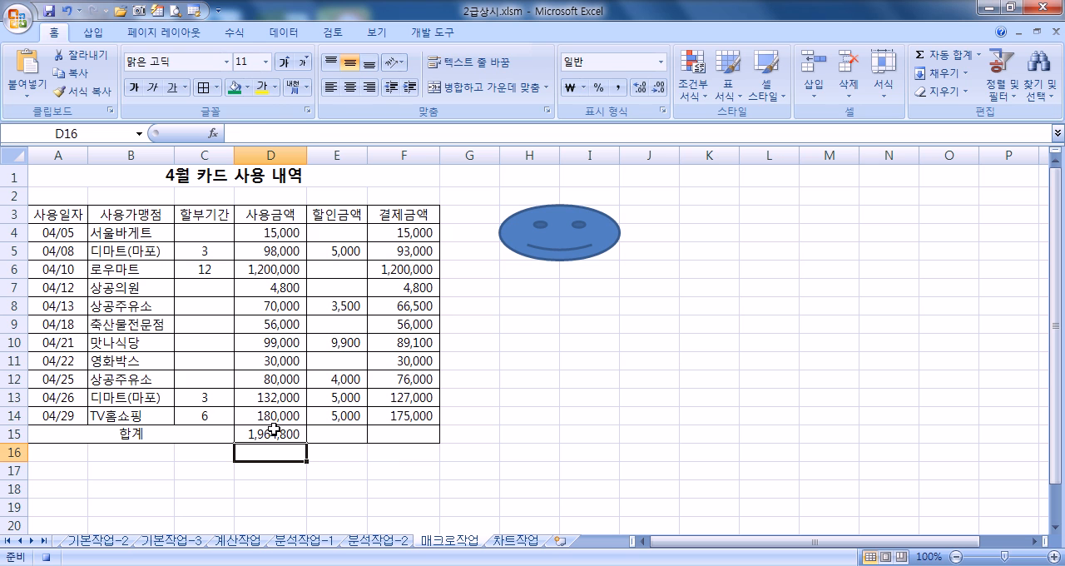
left_click(274, 429)
left_click_drag(307, 442, 437, 439)
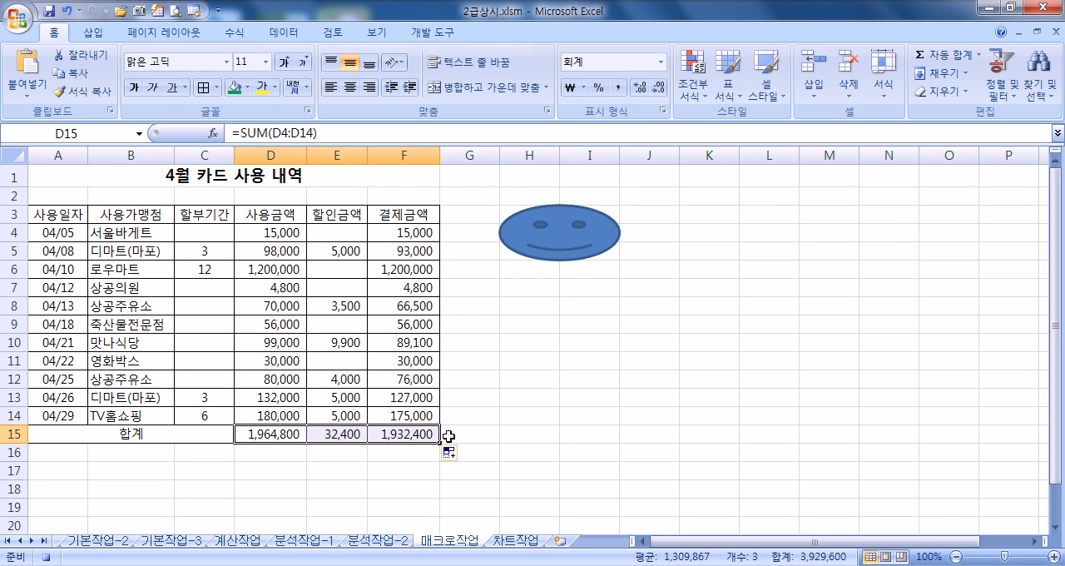
Step: Deselect the totals by moving to cell G15 and stop the macro recording
left_click(448, 436)
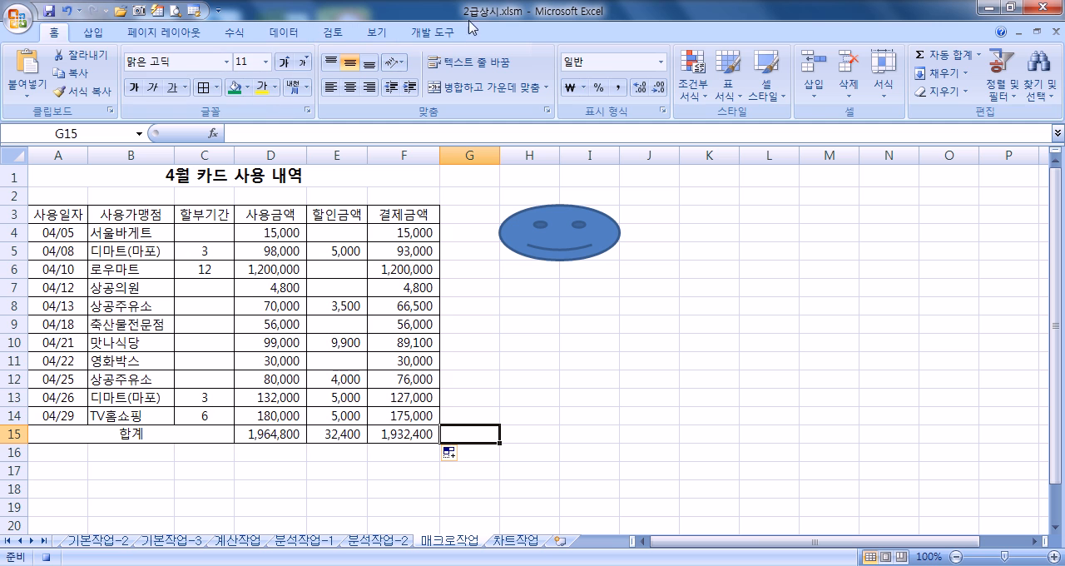
left_click(444, 41)
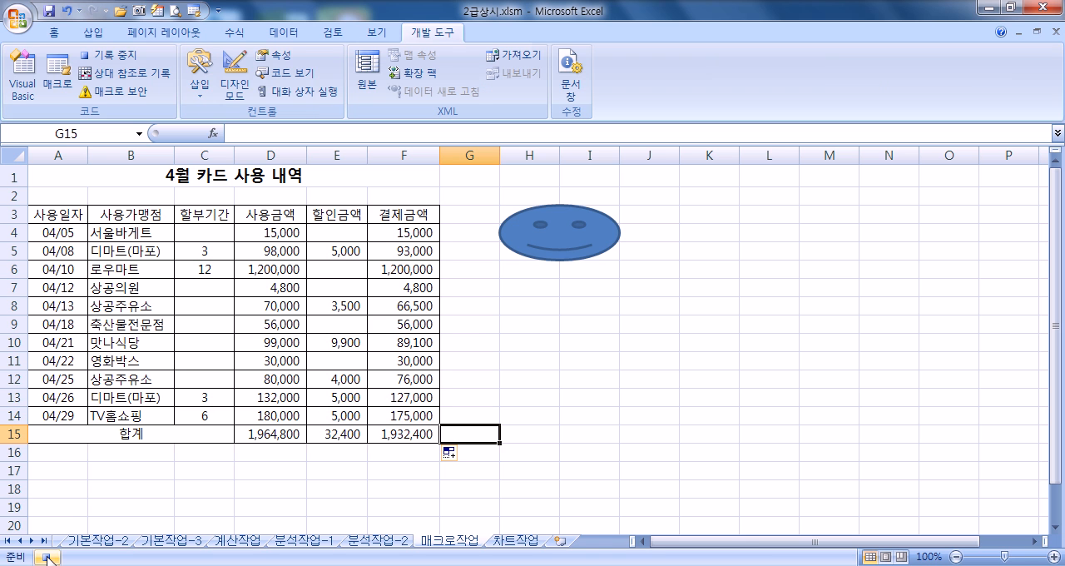
left_click(129, 58)
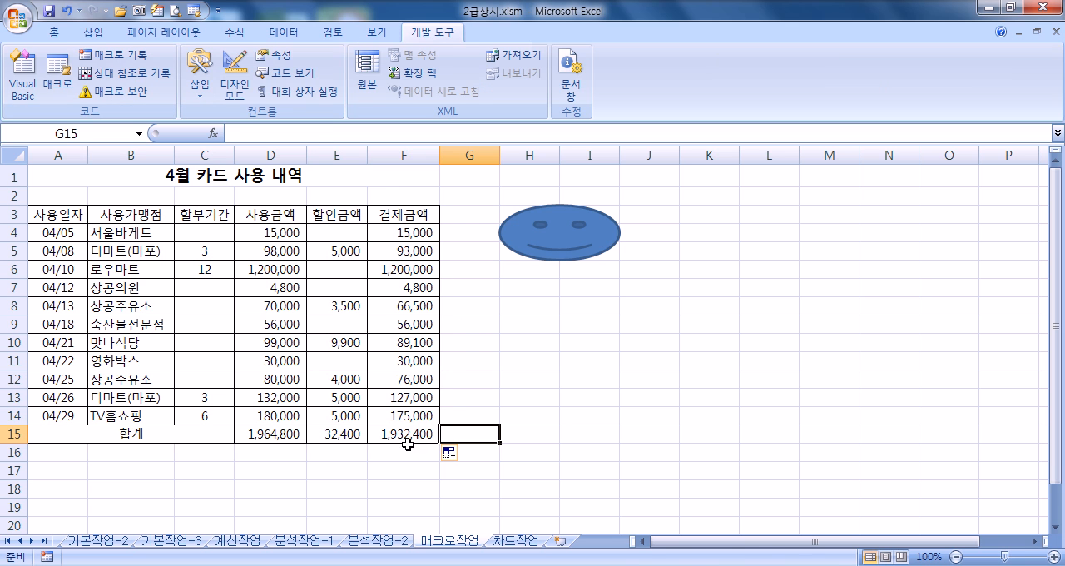
Step: Clear the totals in D15:F15 and test the 합계 macro by running it from the smiley face shape
left_click_drag(275, 433, 412, 431)
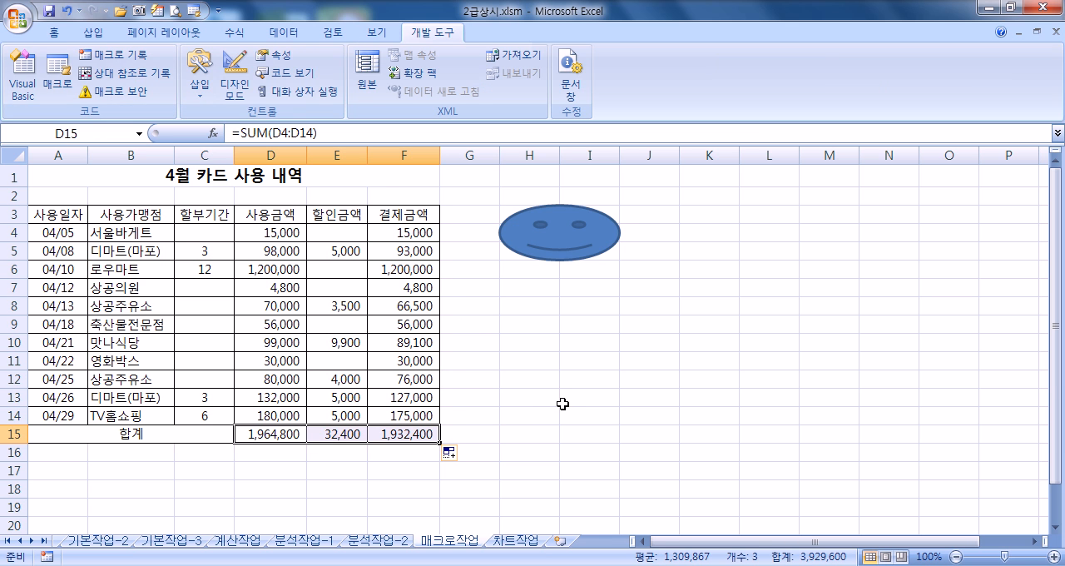
key("Delete")
left_click(571, 401)
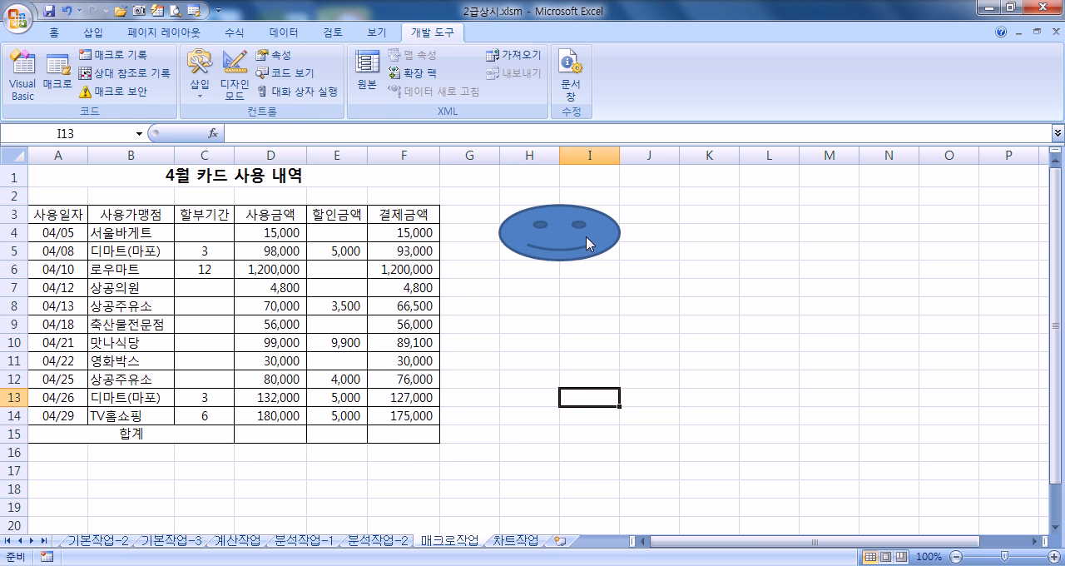
left_click(586, 233)
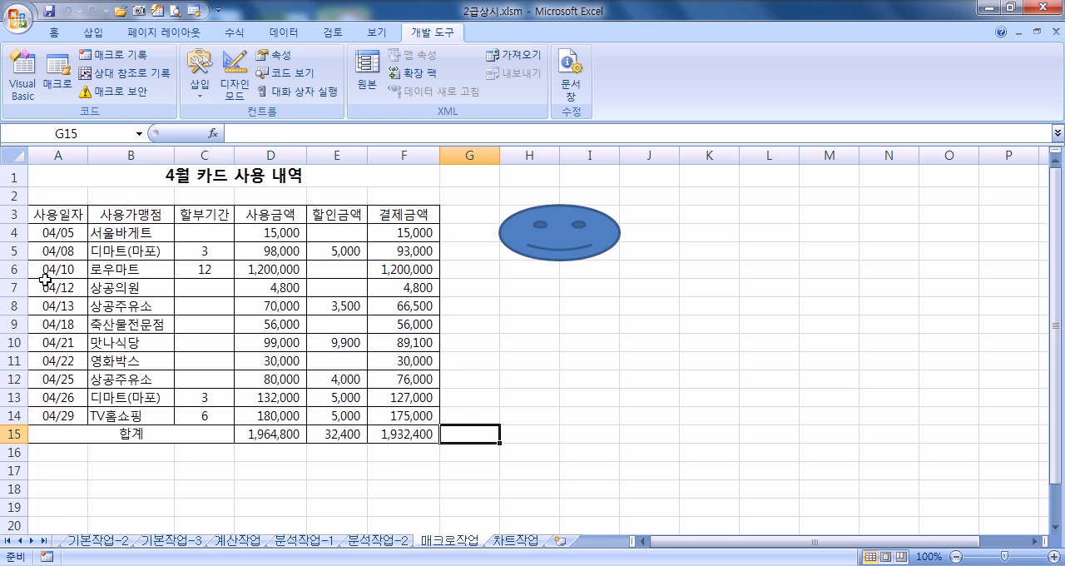
Step: Draw a bevel (빗면) shape covering H7:I9, about 1.75 cm high and 3.81 cm wide, below the smiley face
left_click_drag(47, 214, 396, 213)
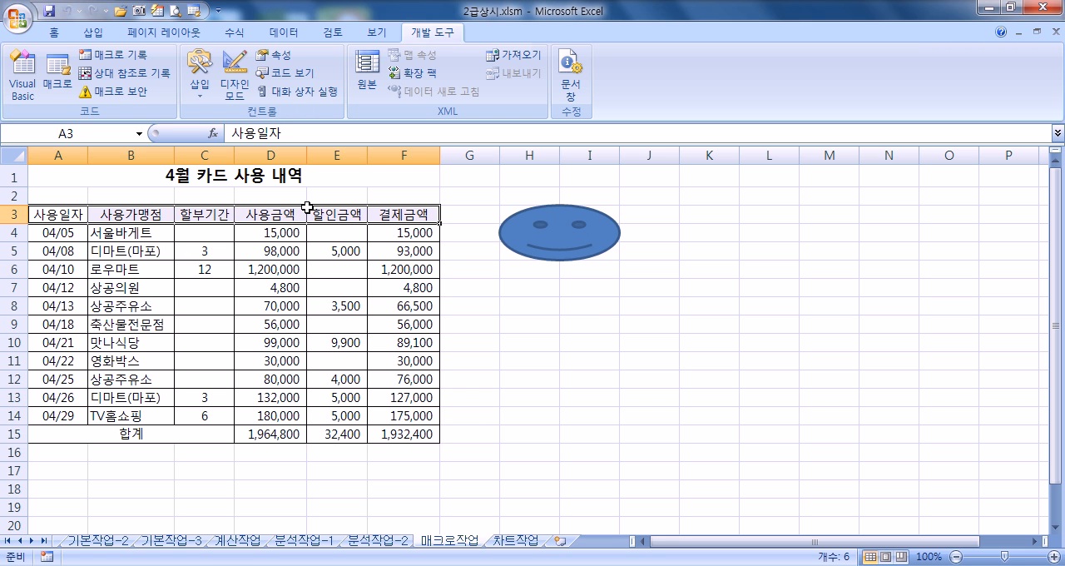
left_click(524, 381)
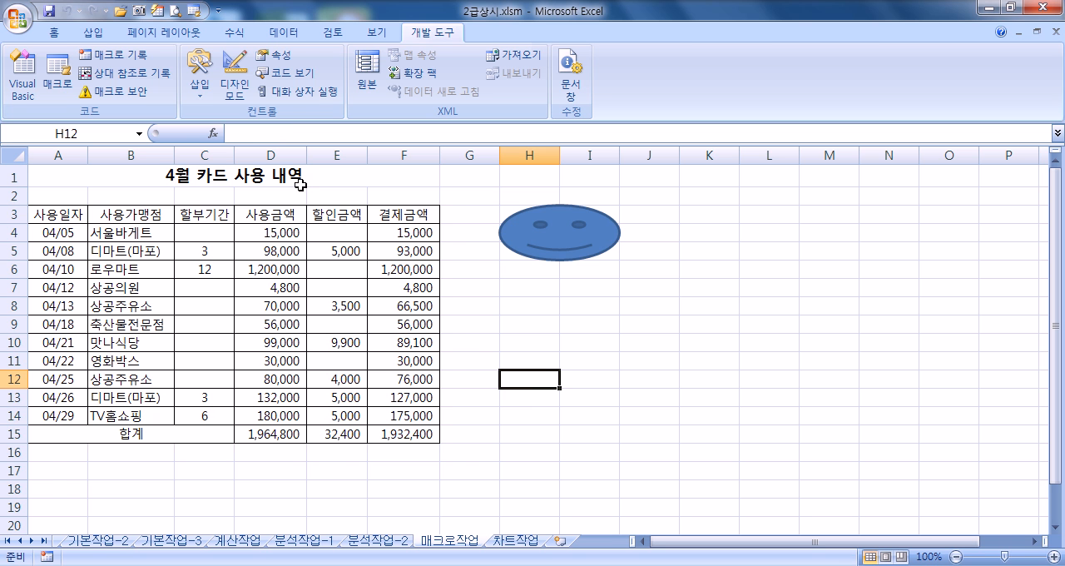
left_click(93, 33)
left_click(177, 71)
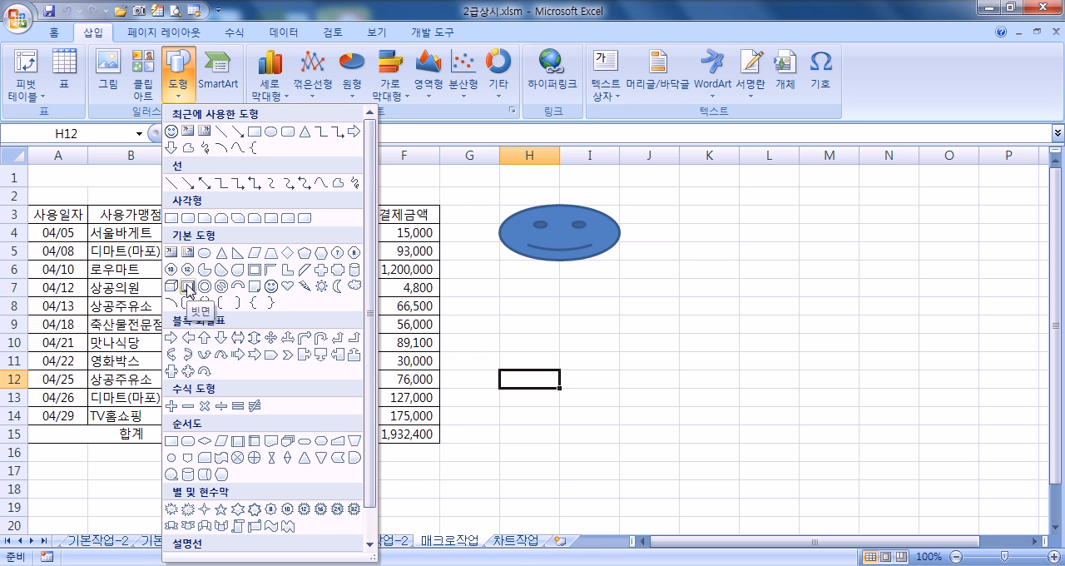
left_click(187, 286)
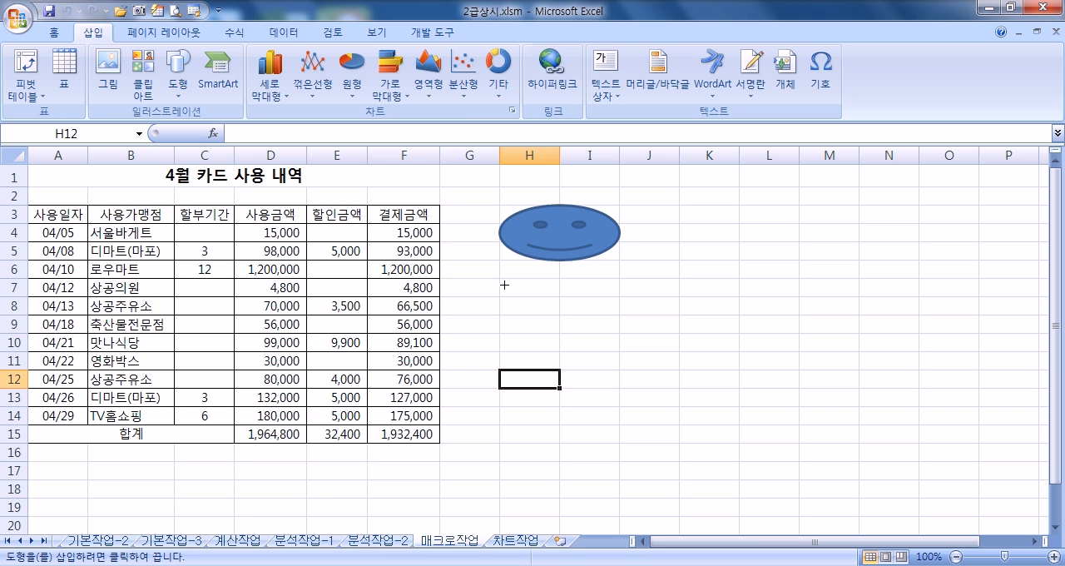
mouse_move(503, 284)
left_mouse_down()
mouse_move(582, 302)
mouse_move(602, 314)
mouse_move(602, 333)
left_mouse_up()
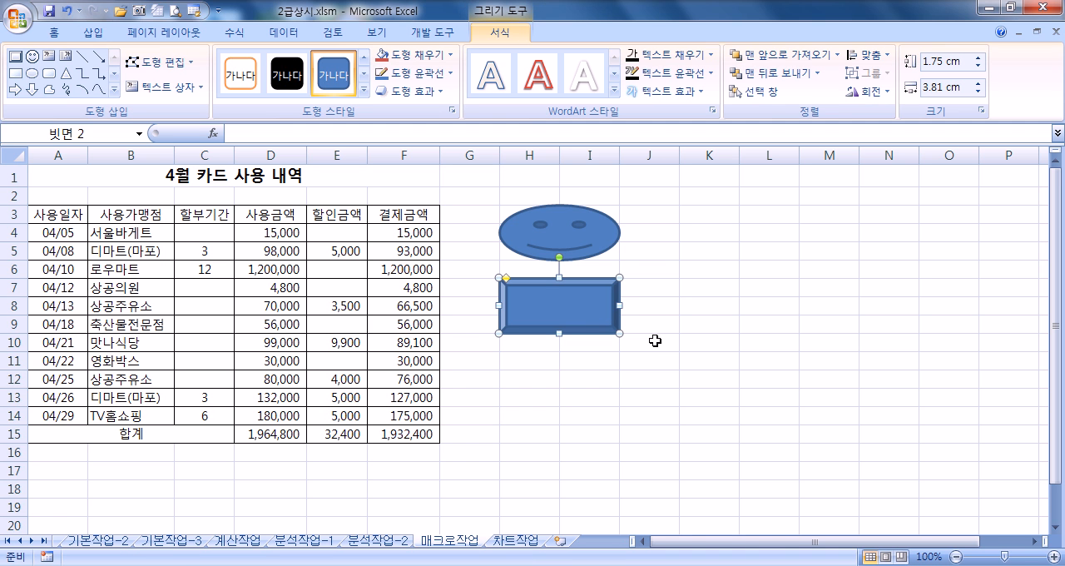
Step: Label the bevel shape with the text 서식 and deselect it
type("TJ")
type("서식")
key("Escape")
key("Escape")
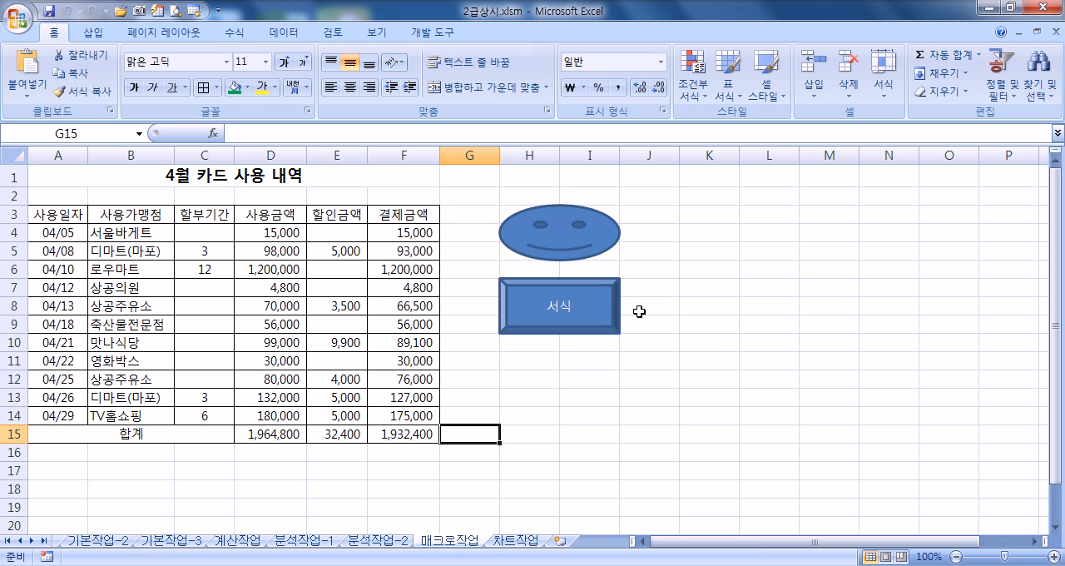
left_click(755, 308)
left_click(616, 302)
left_click(641, 310)
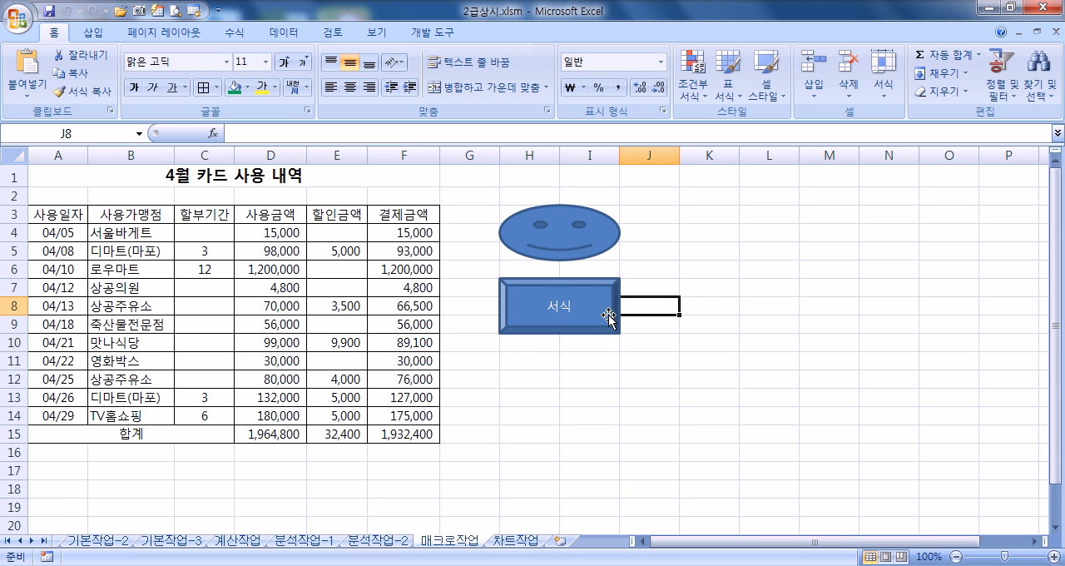
Step: Assign a new macro named 서식 to the bevel shape and start recording it in 현재 통합 문서
right_click(594, 314)
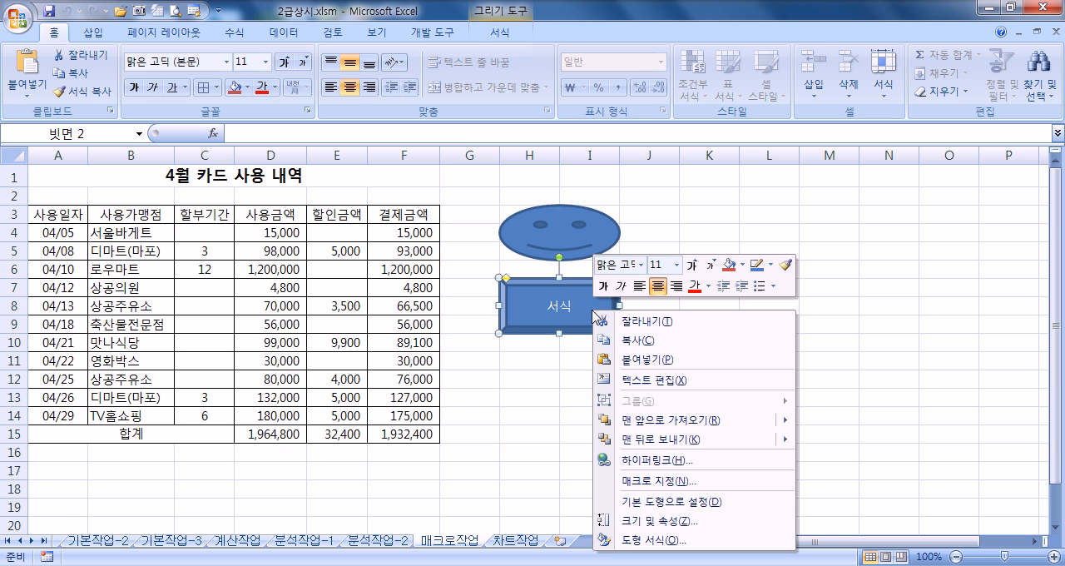
left_click(666, 481)
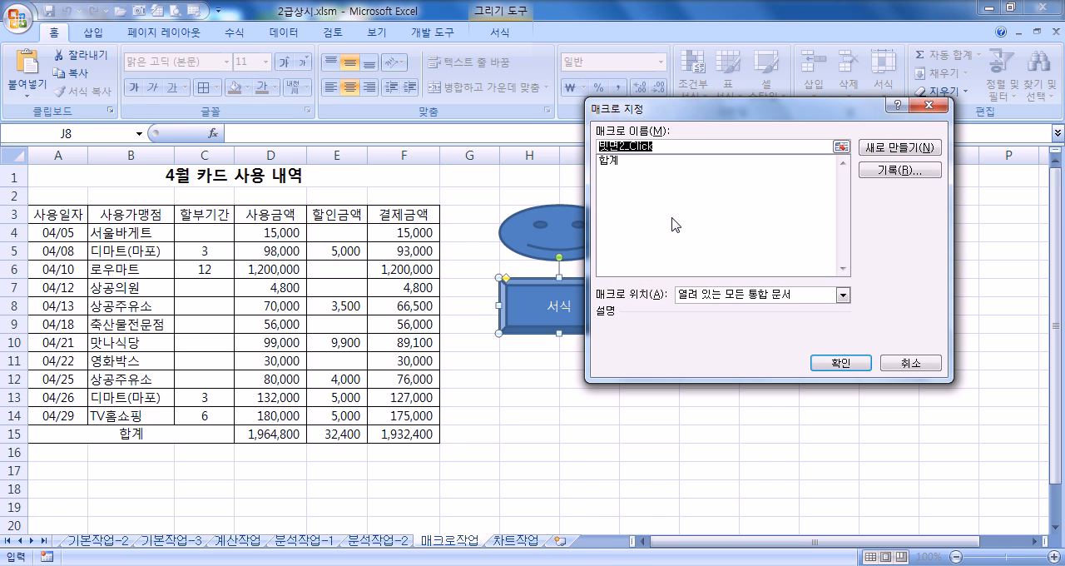
type("세ㅅ")
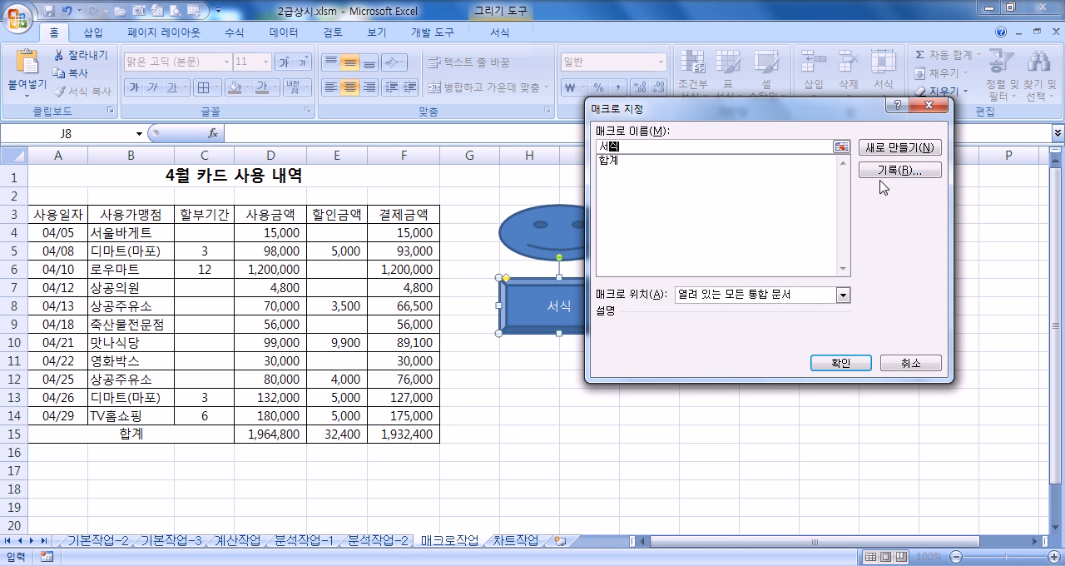
left_click(900, 170)
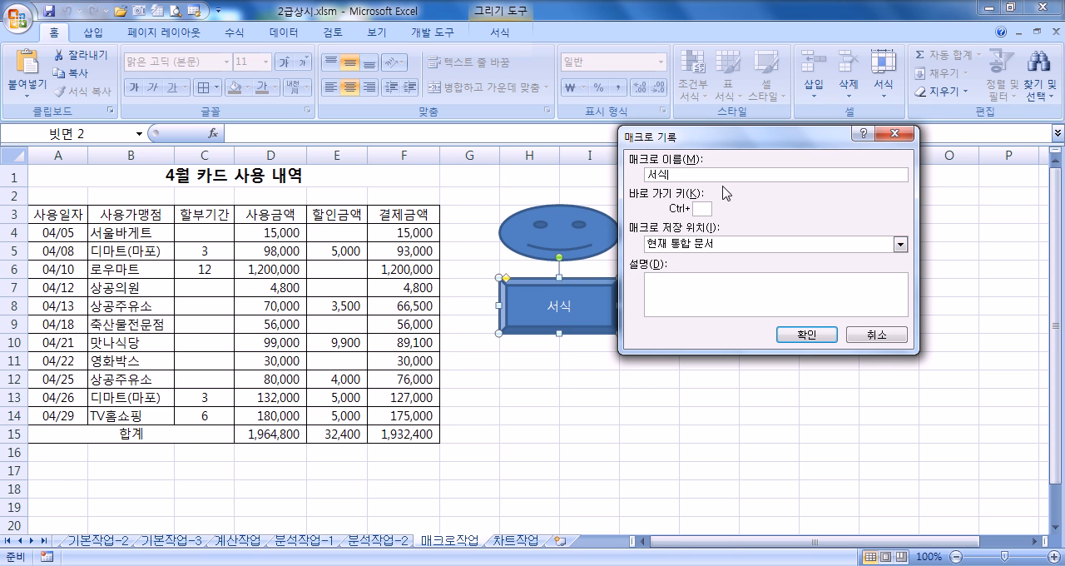
left_click(807, 337)
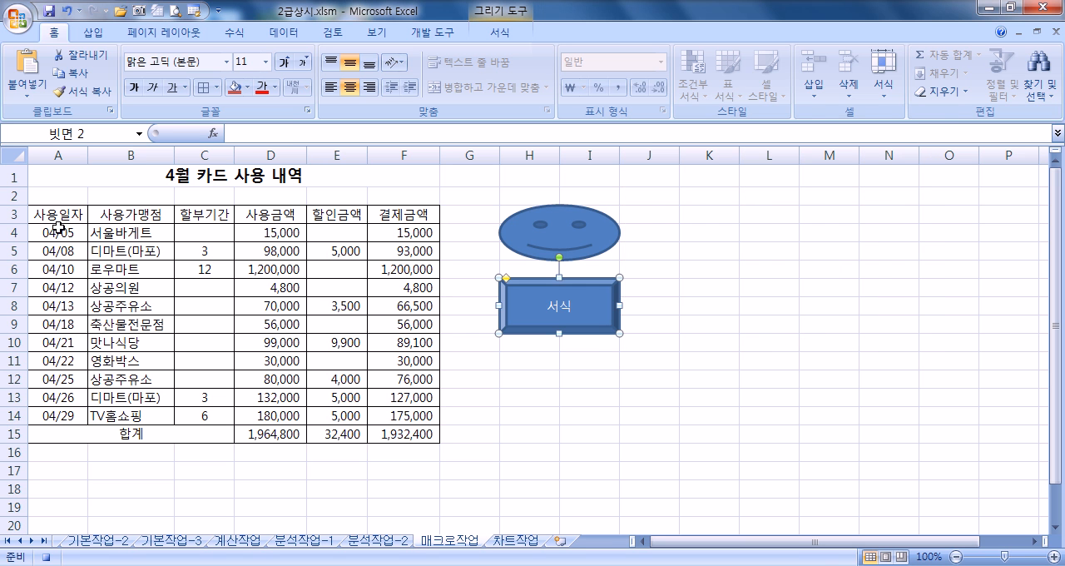
Step: Format the header cells A3:F3 with the standard red font colour and the standard blue (파랑) fill
left_click_drag(46, 215, 377, 208)
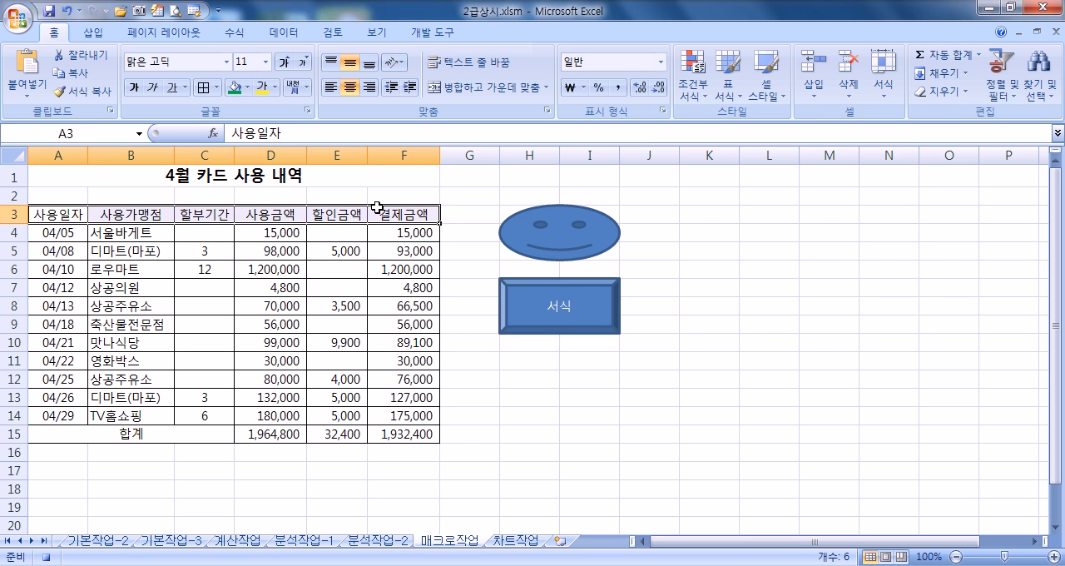
left_click(276, 97)
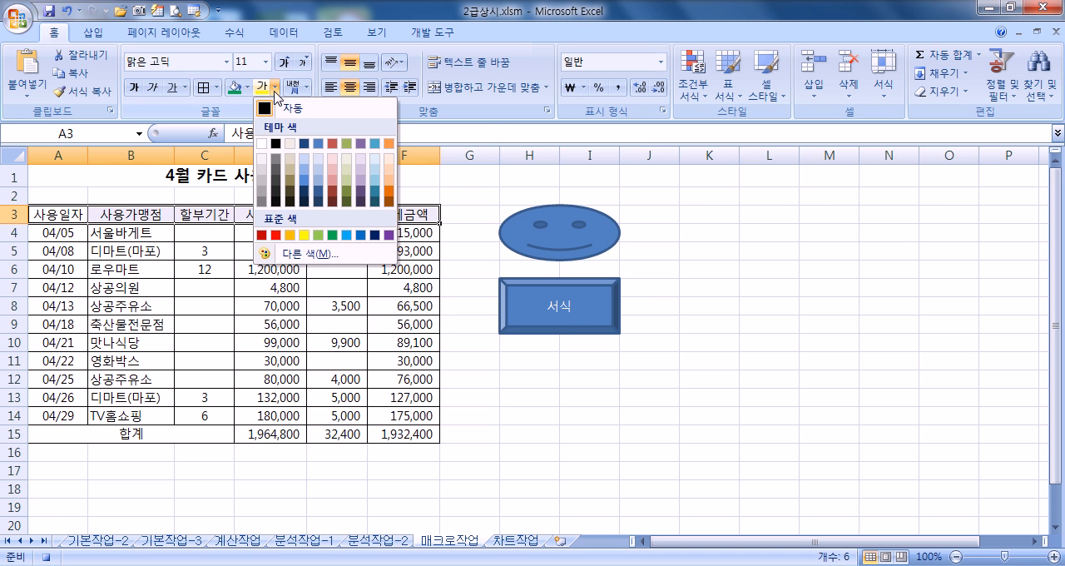
left_click(274, 235)
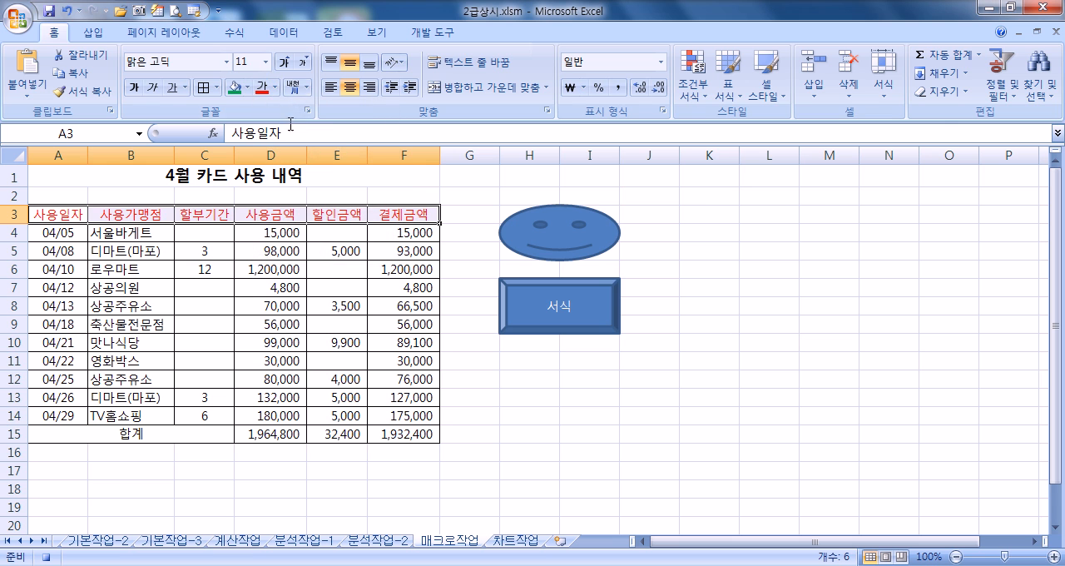
left_click(250, 88)
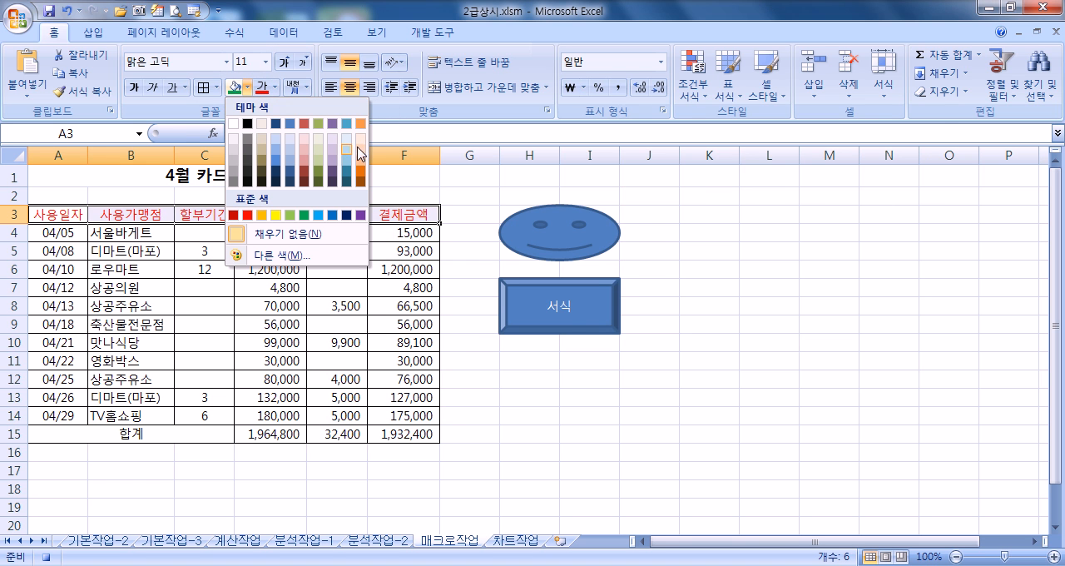
left_click(333, 216)
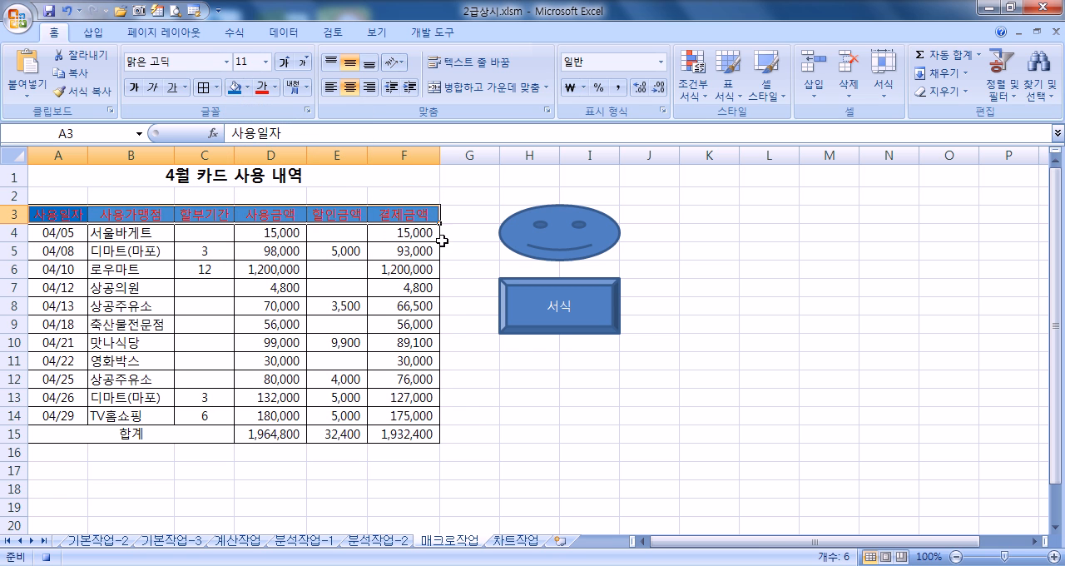
Step: Deselect the header by moving to cell G3 and stop the macro recording
left_click(453, 213)
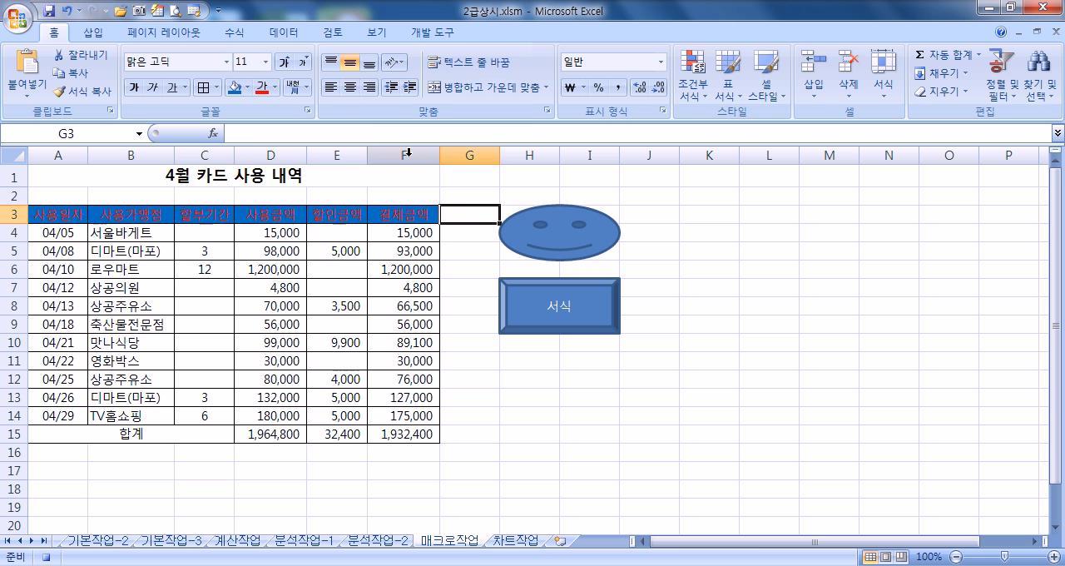
left_click(432, 32)
left_click(129, 60)
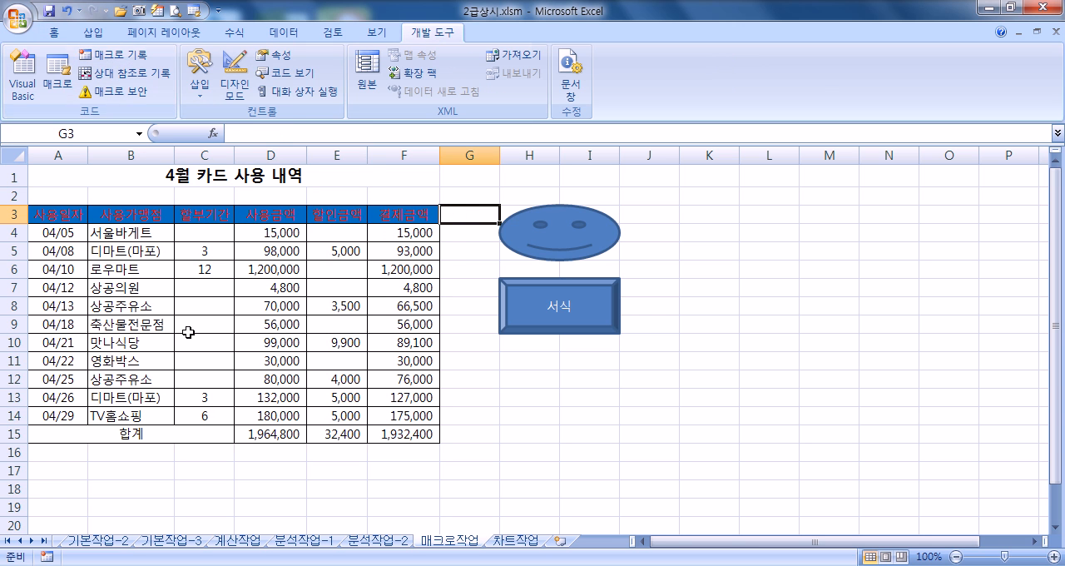
Step: Reset the header cells A3:F3 to the automatic font colour and no fill
left_click_drag(50, 213, 395, 214)
left_click(54, 33)
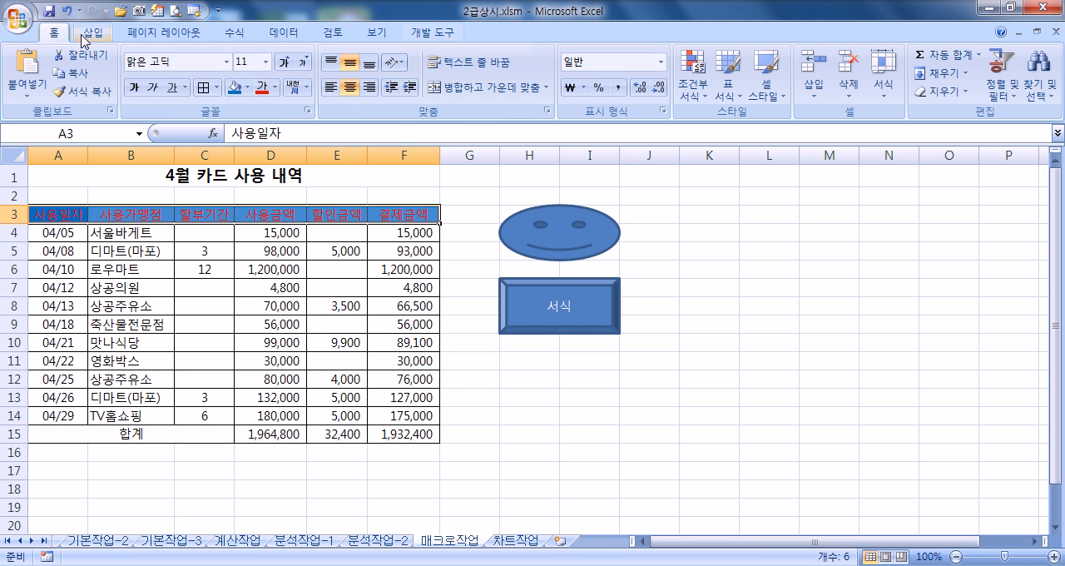
left_click(276, 87)
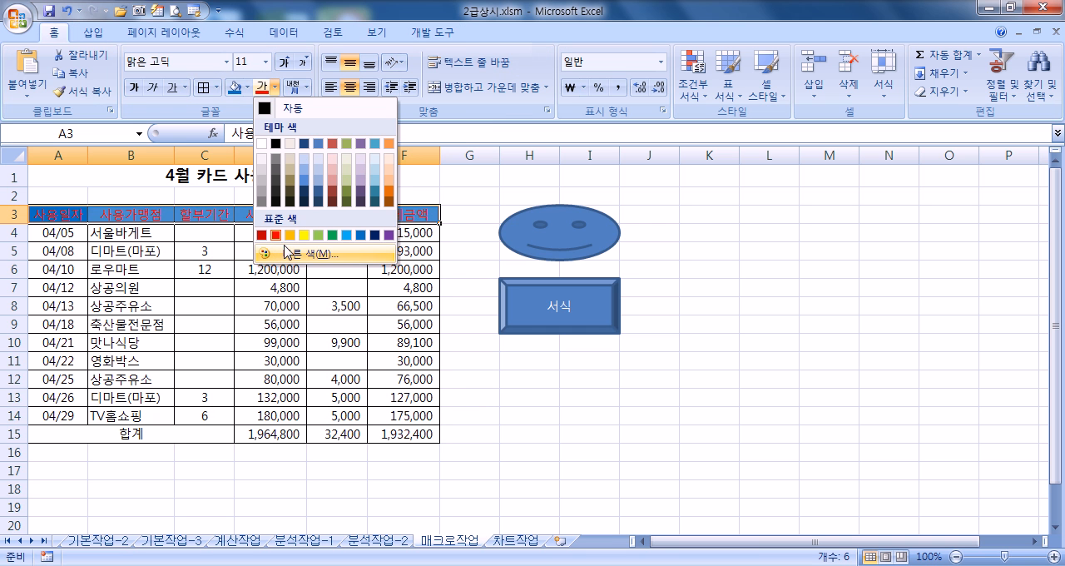
left_click(278, 113)
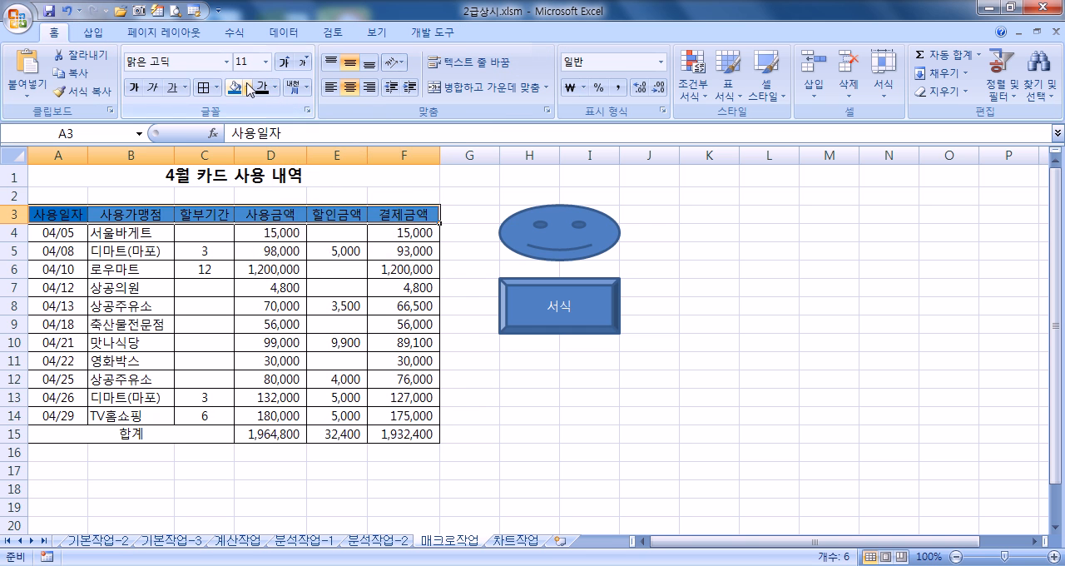
left_click(248, 87)
left_click(265, 236)
left_click(337, 342)
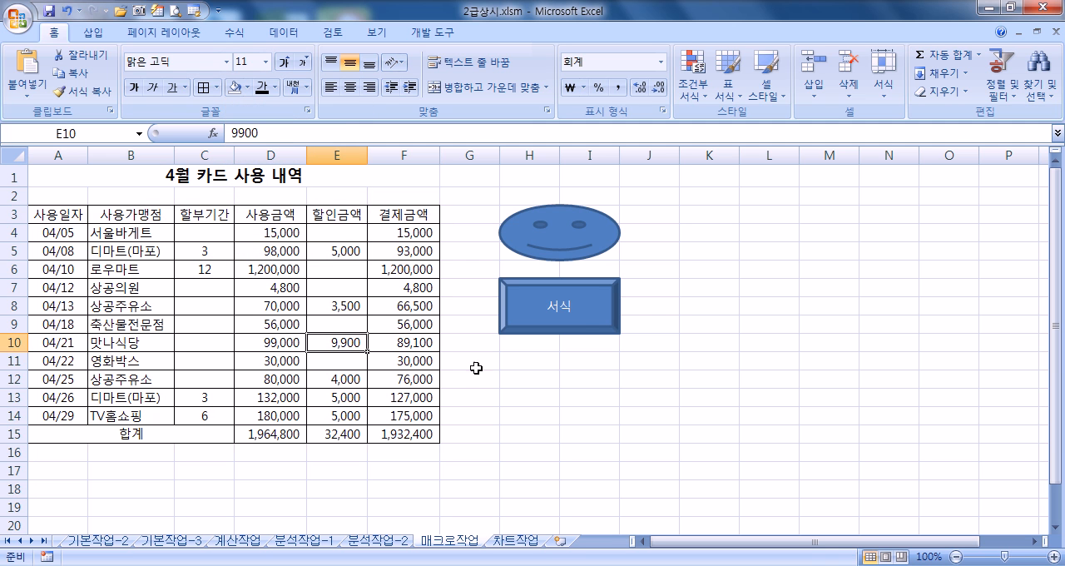
Step: Test the 서식 macro from the bevel shape and the 합계 macro from the smiley face shape
left_click(578, 310)
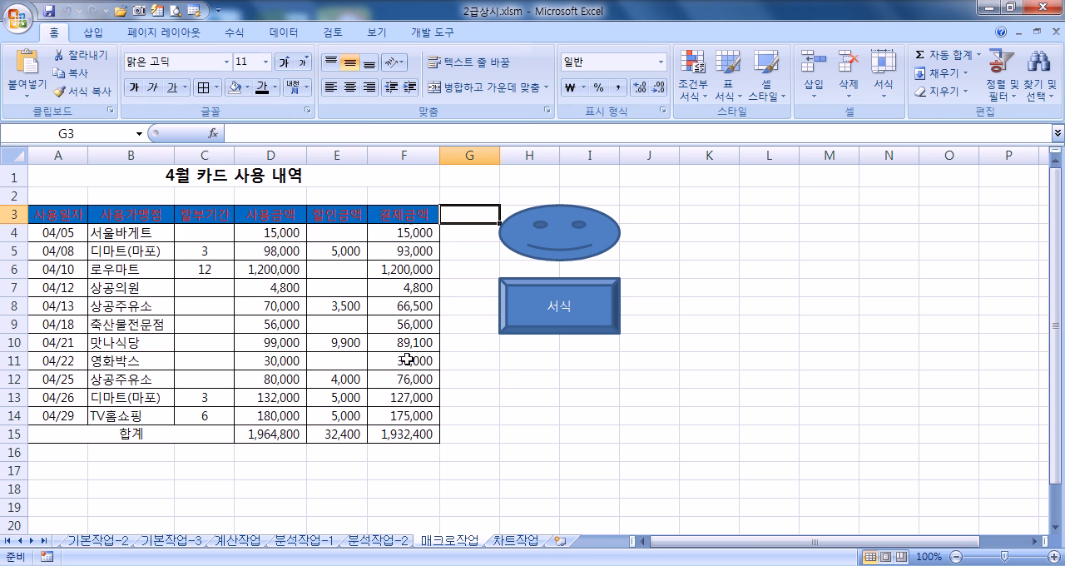
left_click(574, 244)
left_click(589, 323)
Step: Remove the header colours in A3:F3 and the totals in D15:F15, and restore them by running the 서식 and 합계 macros from their shapes
left_click_drag(60, 214, 400, 210)
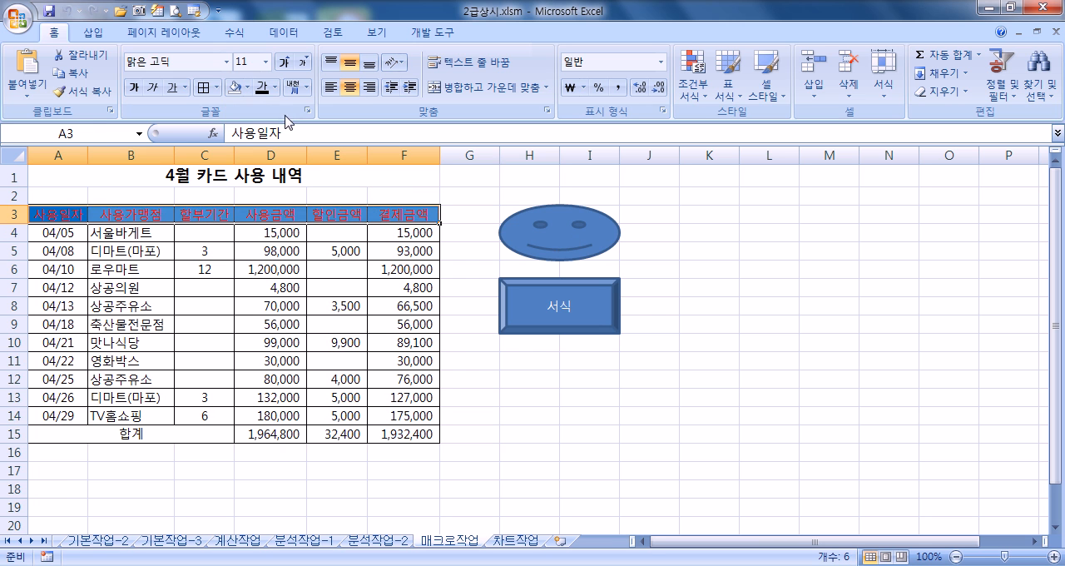
left_click(262, 88)
left_click(235, 88)
left_click_drag(291, 432, 396, 437)
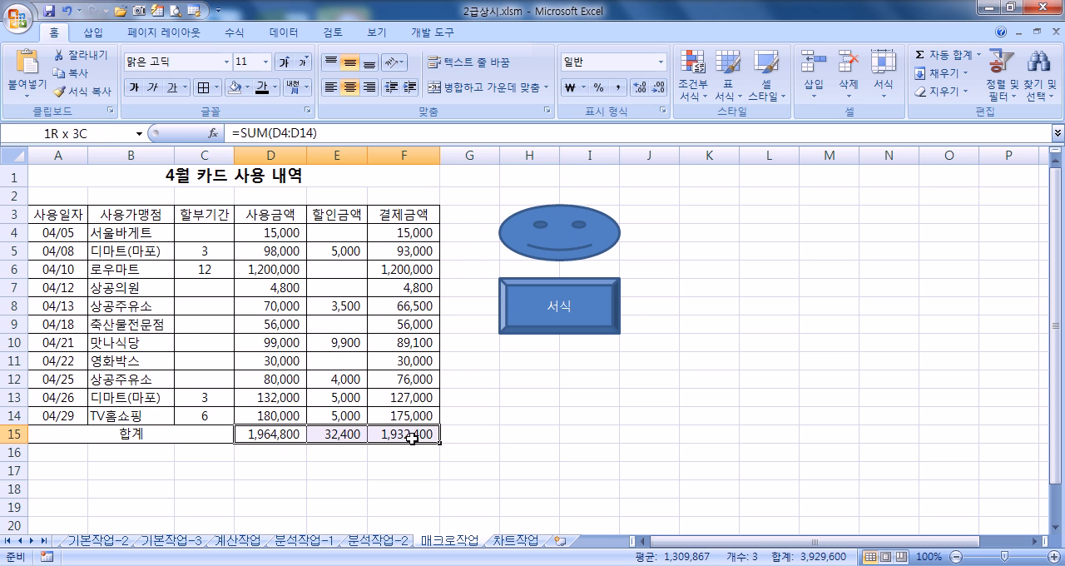
key("Delete")
left_click(526, 452)
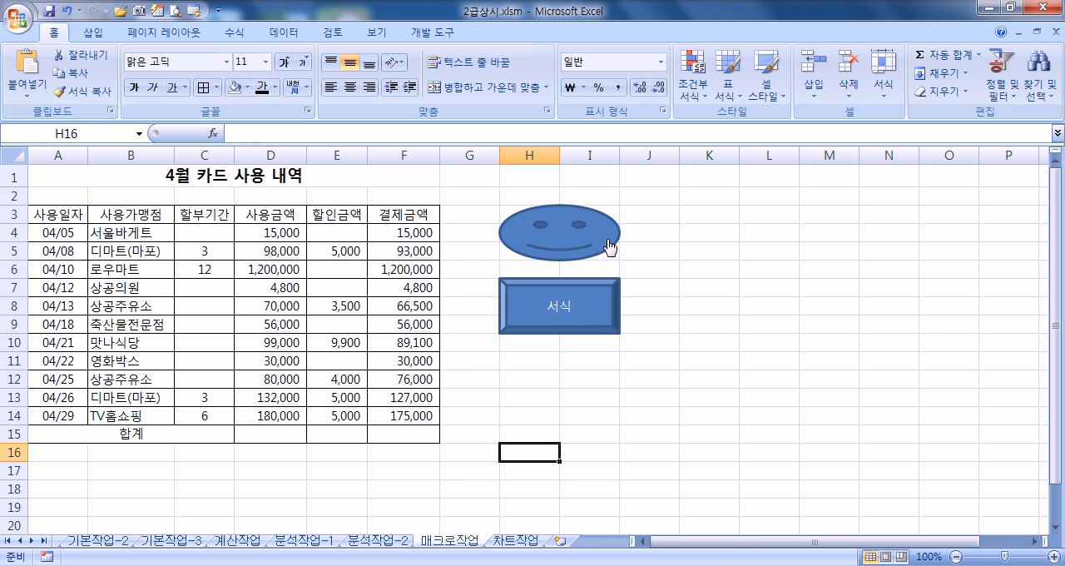
left_click(590, 313)
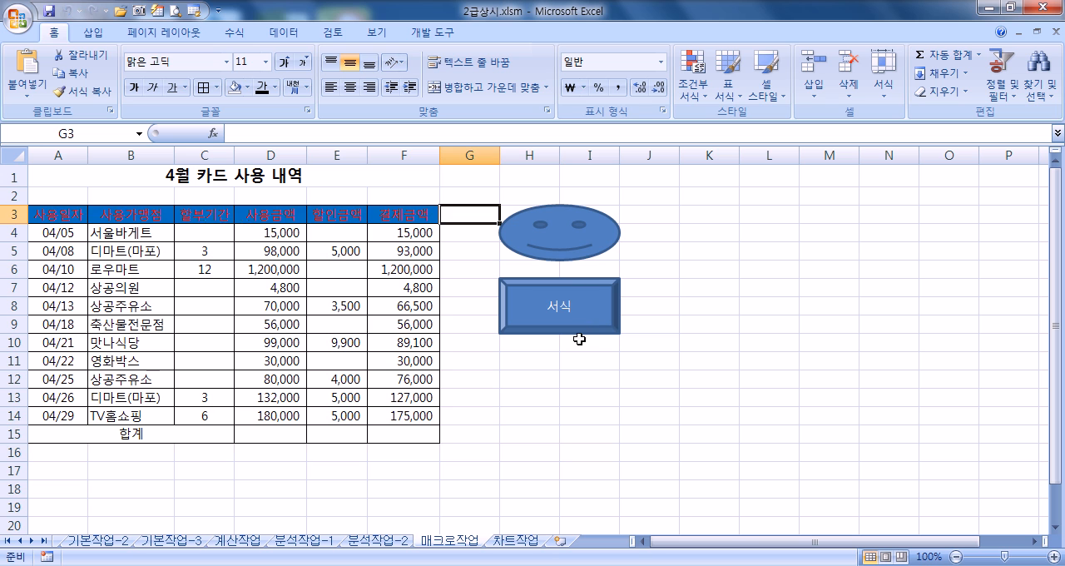
left_click(591, 249)
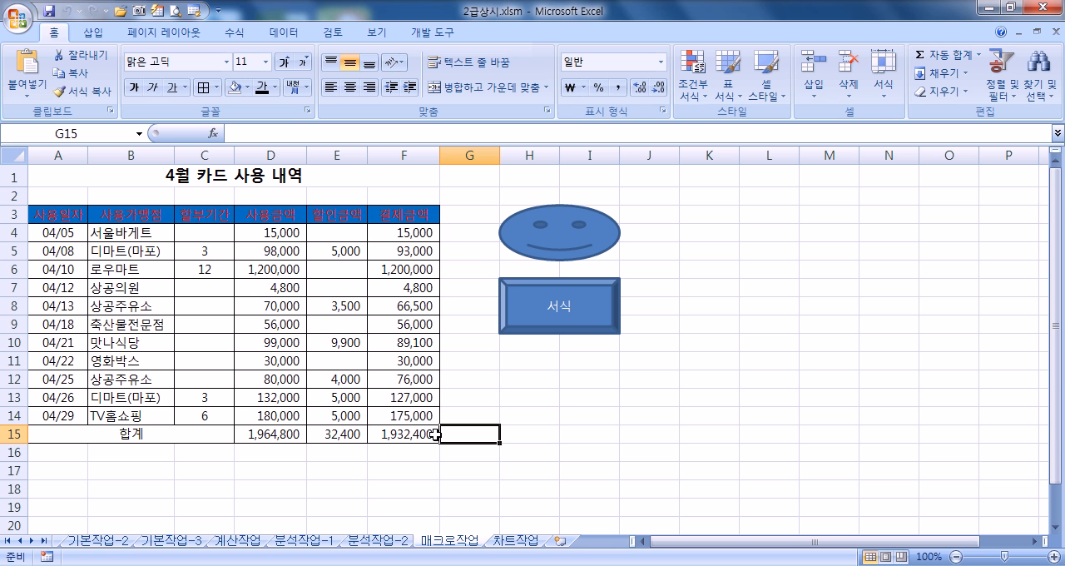
Step: Open the 차트작업 sheet and examine the 우리나라 수출현황 table and the line chart below it
left_click(509, 542)
scroll(662, 421, "down", 2)
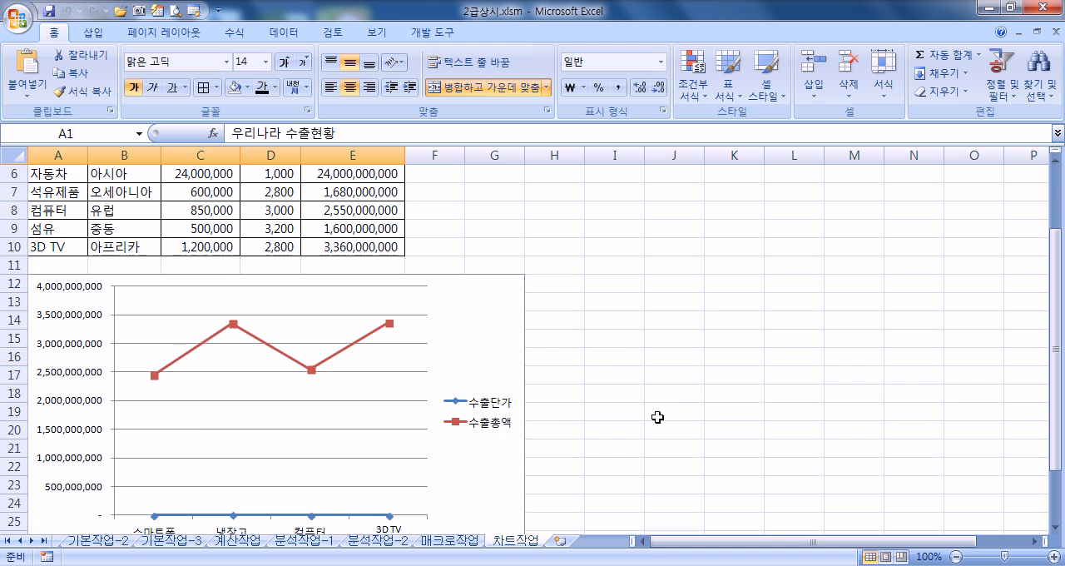
scroll(655, 417, "up", 2)
scroll(655, 417, "down", 3)
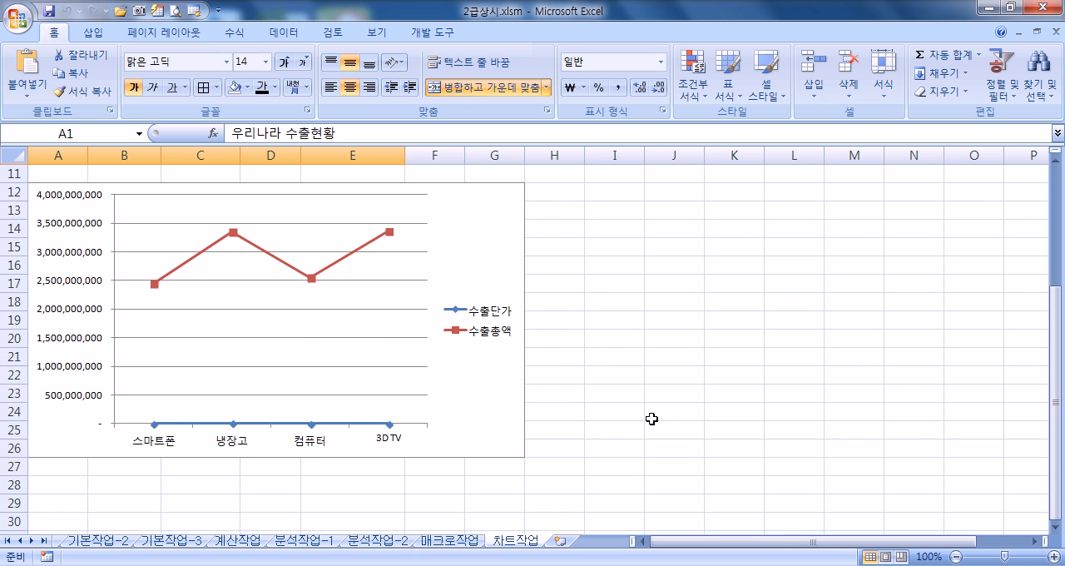
scroll(652, 418, "up", 2)
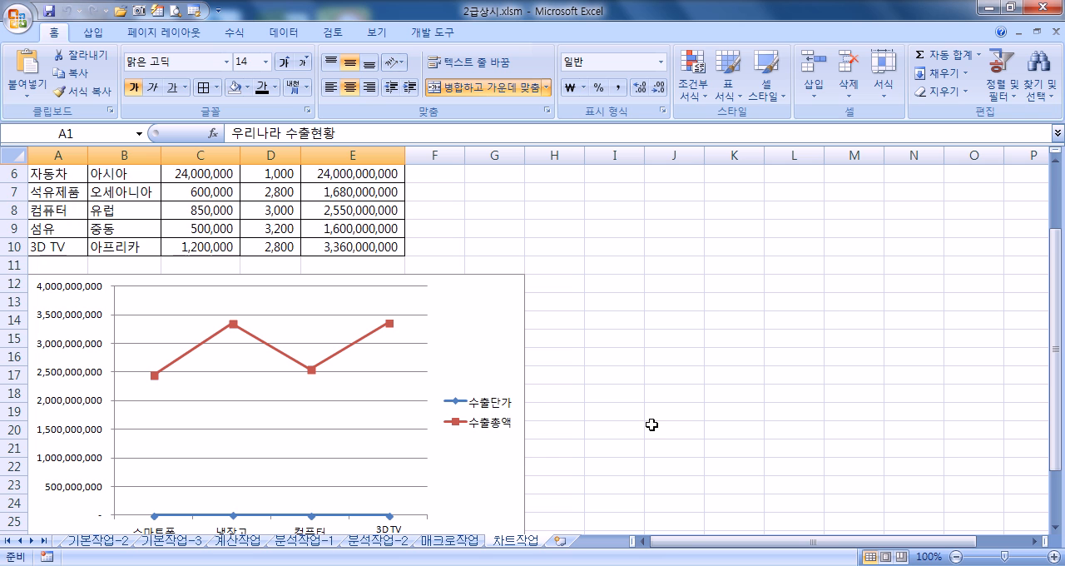
scroll(250, 217, "up", 2)
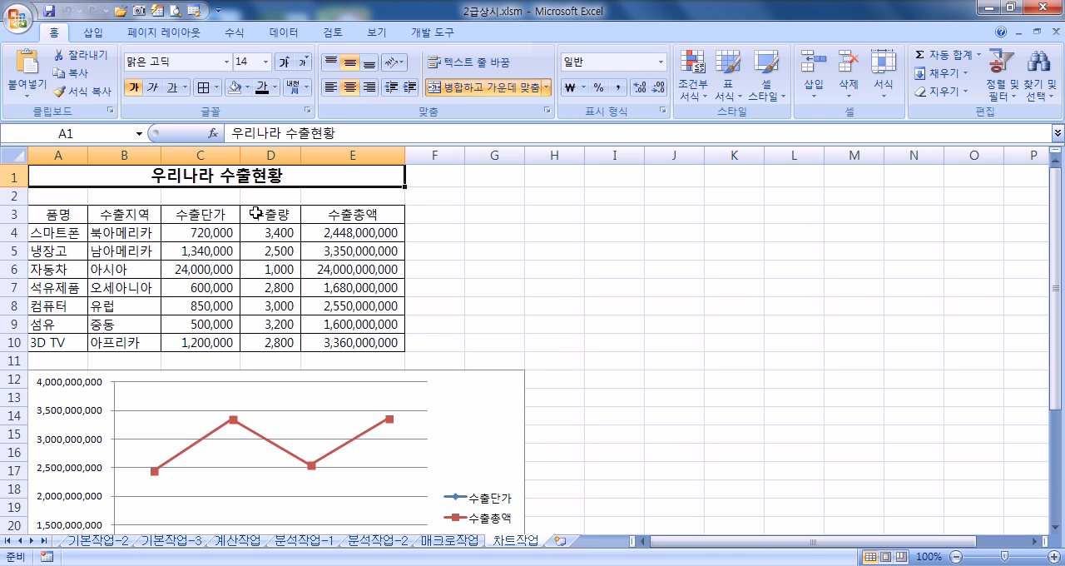
left_click_drag(281, 217, 271, 341)
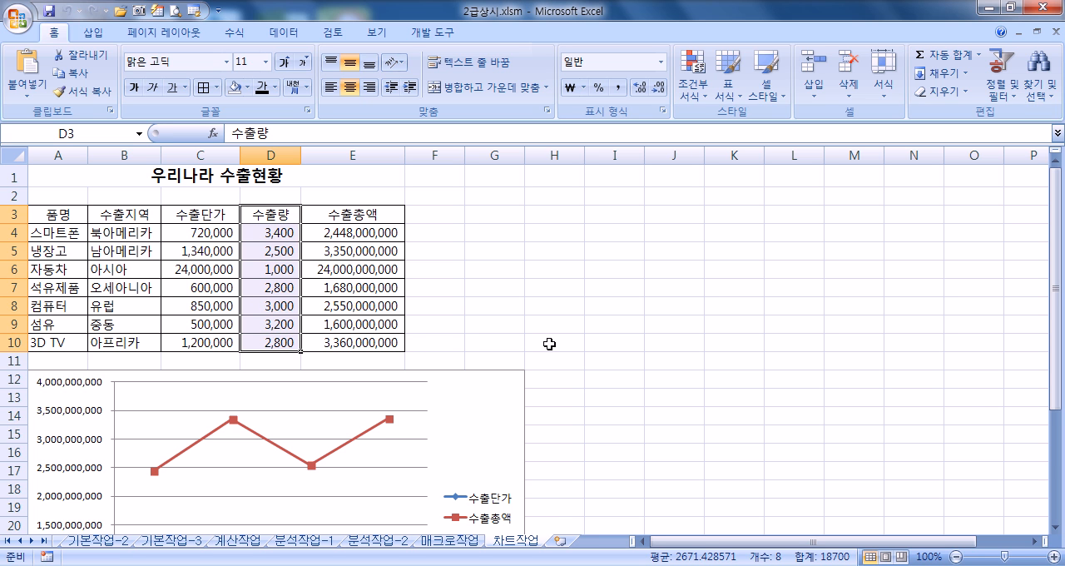
left_click(572, 351)
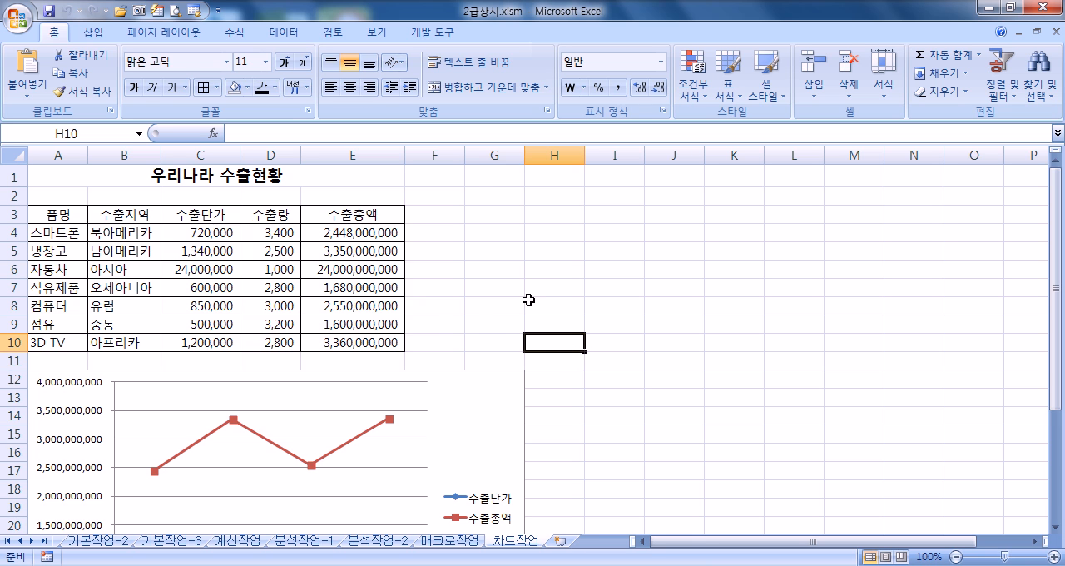
Step: Change the chart type of the 수출총액 series to 묶은 세로 막대형 (clustered column)
scroll(521, 291, "down", 3)
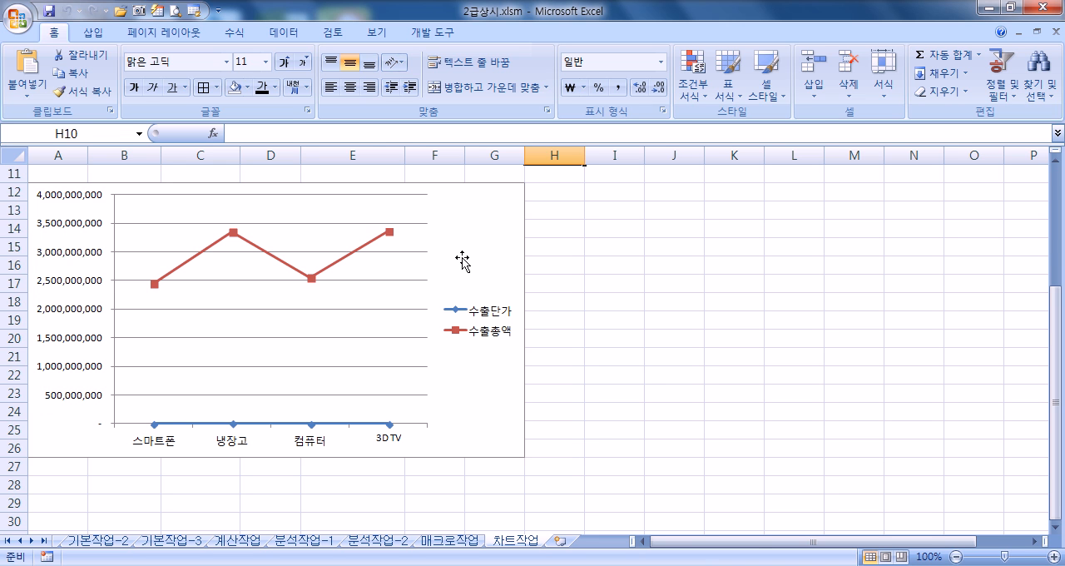
left_click(359, 250)
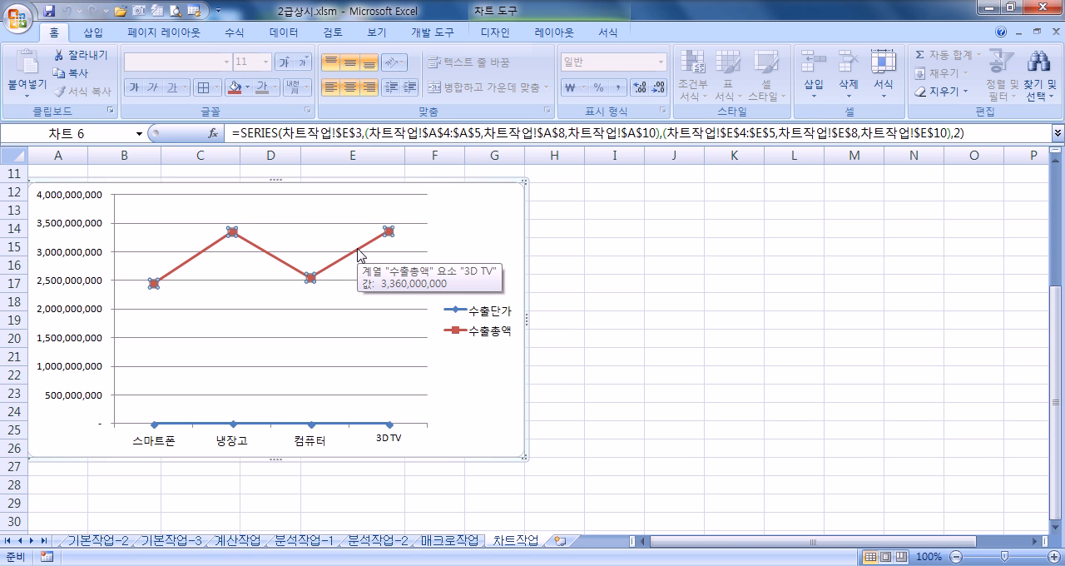
left_click(496, 33)
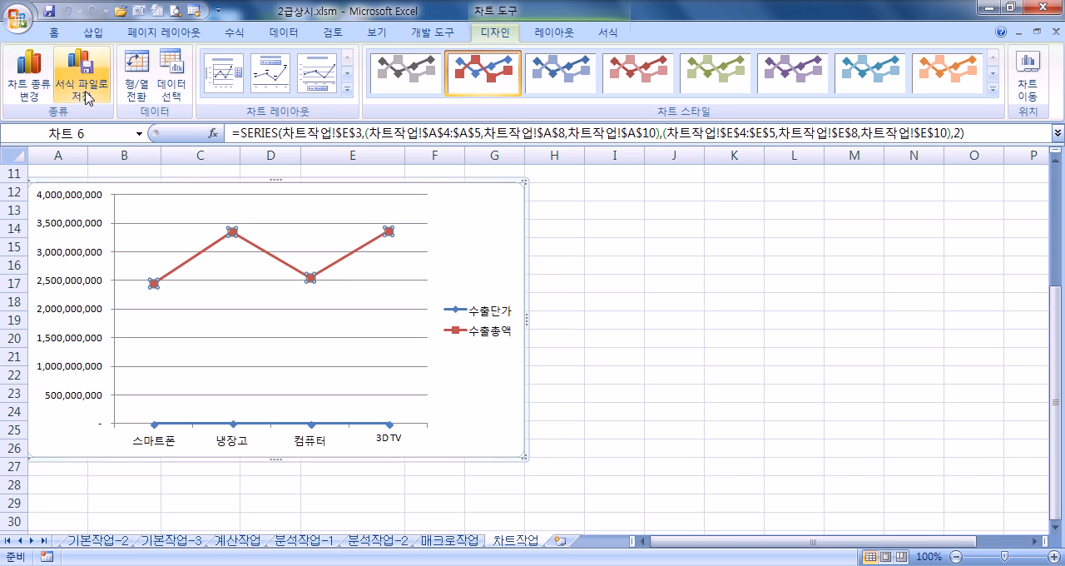
left_click(29, 69)
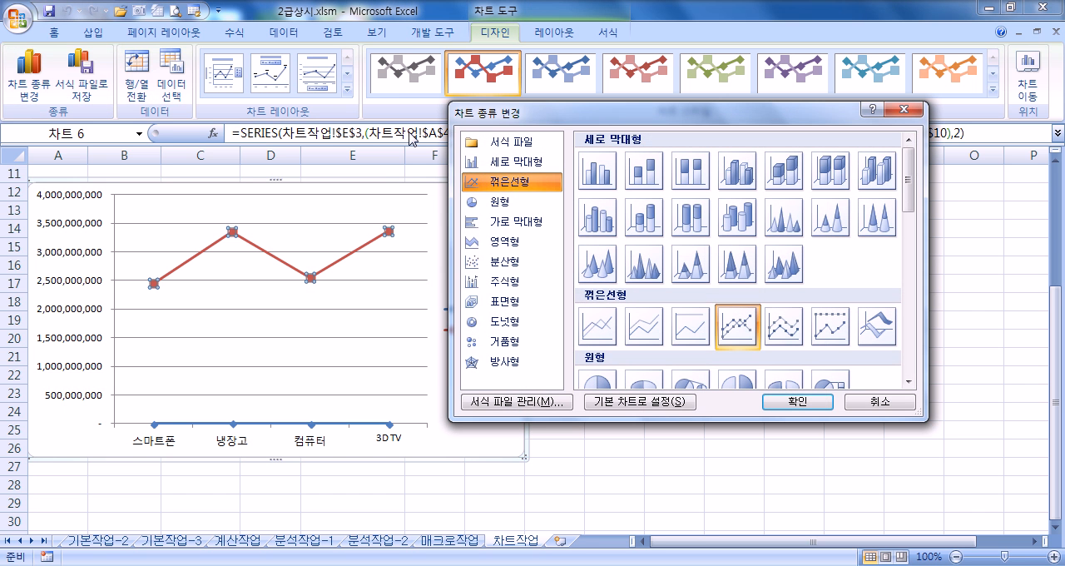
left_click(511, 163)
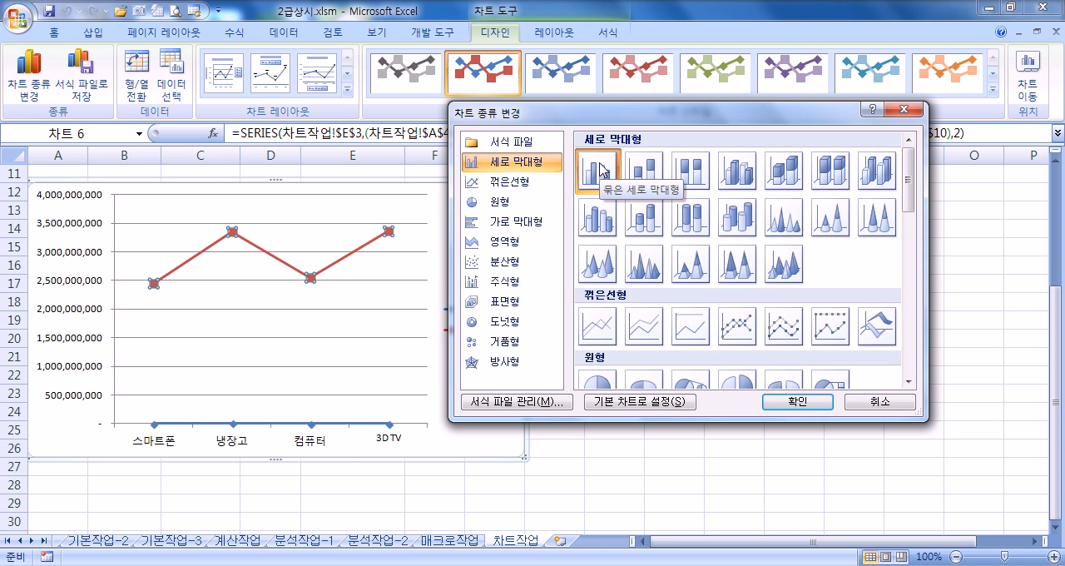
left_click(796, 402)
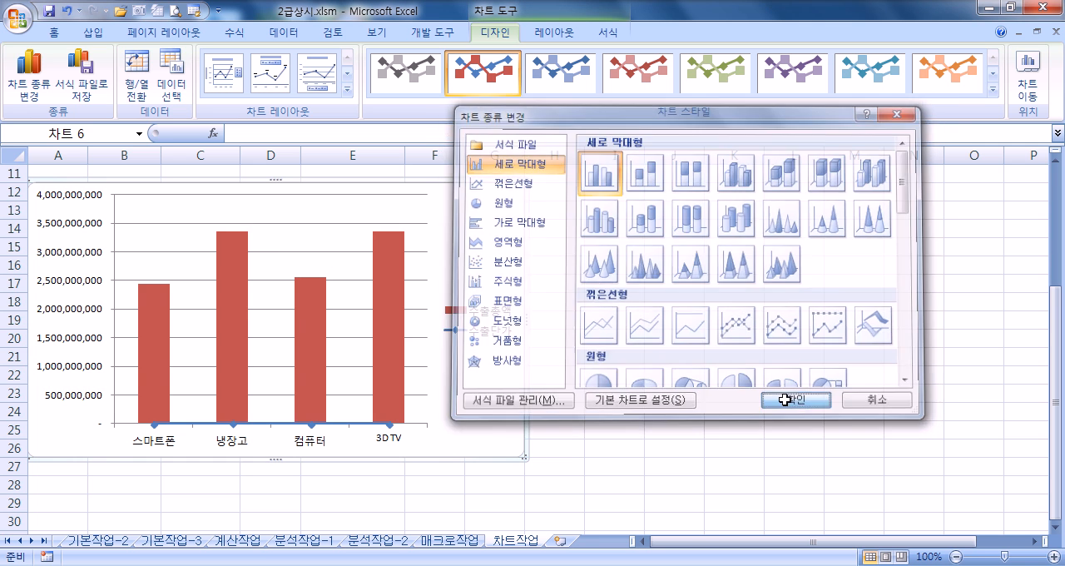
Step: Assign the 수출총액 column series to the secondary axis (보조 축)
left_click(389, 298)
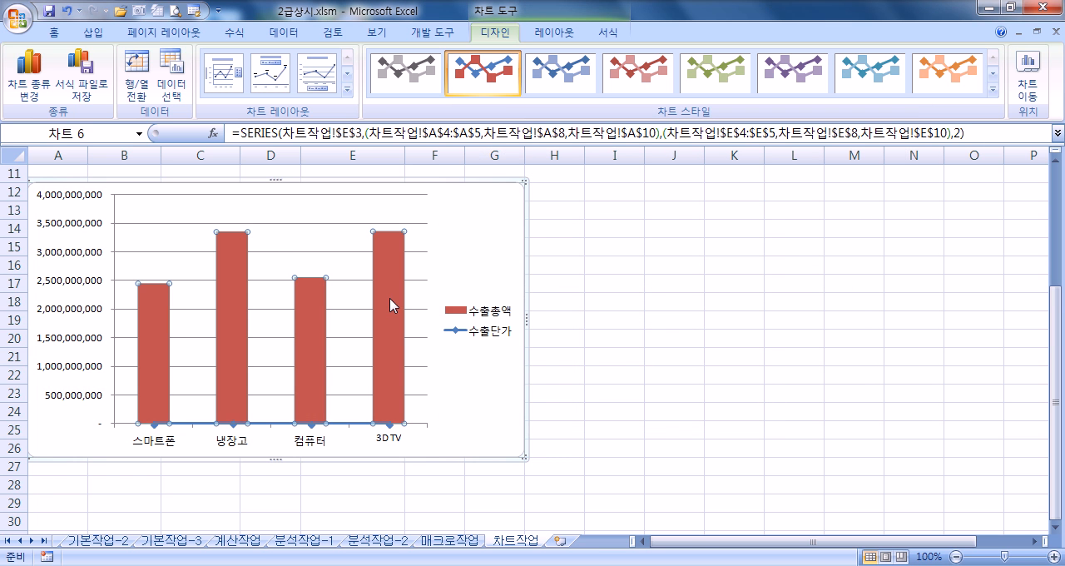
double_click(390, 298)
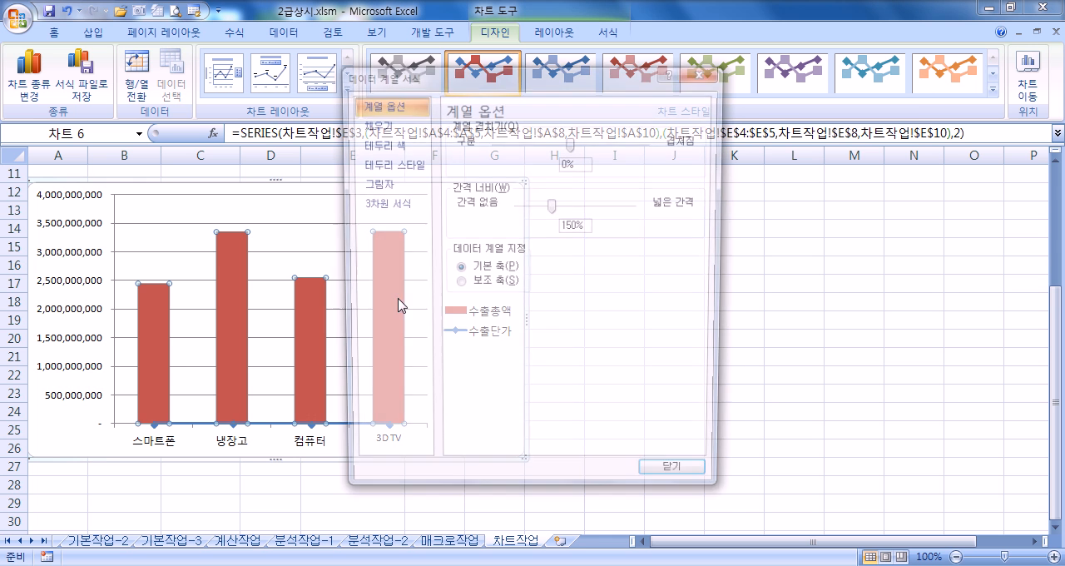
left_click_drag(541, 101, 861, 25)
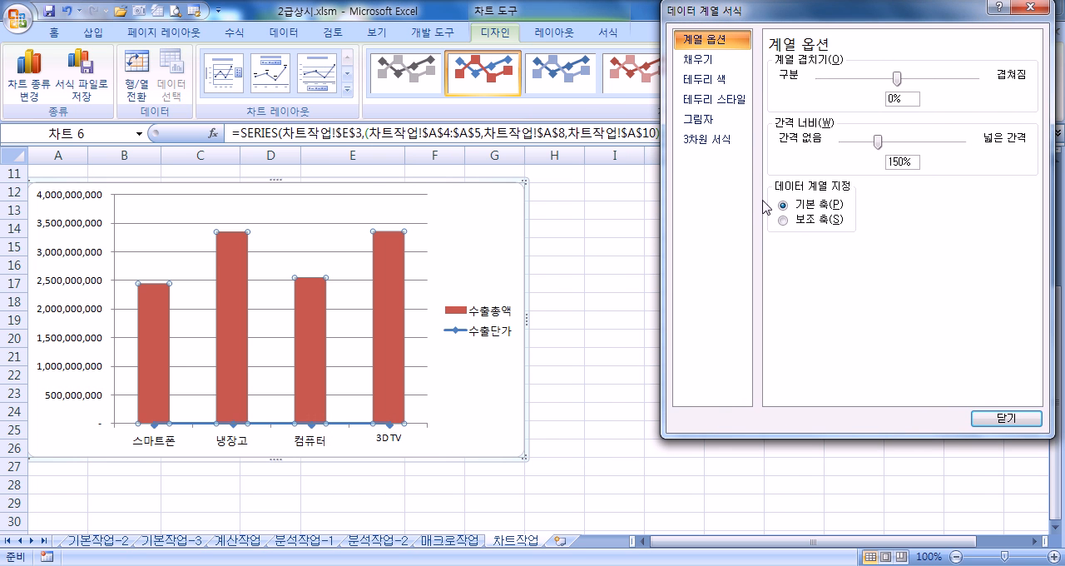
left_click(799, 221)
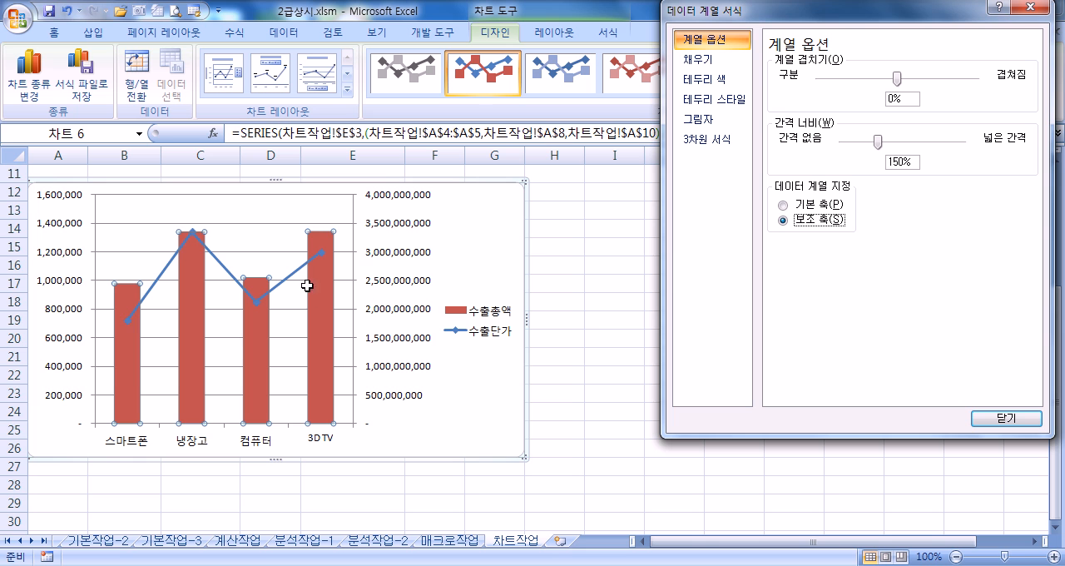
mouse_move(318, 291)
Step: Set the primary vertical axis's major unit (주 단위) to a fixed 400000
left_click(64, 286)
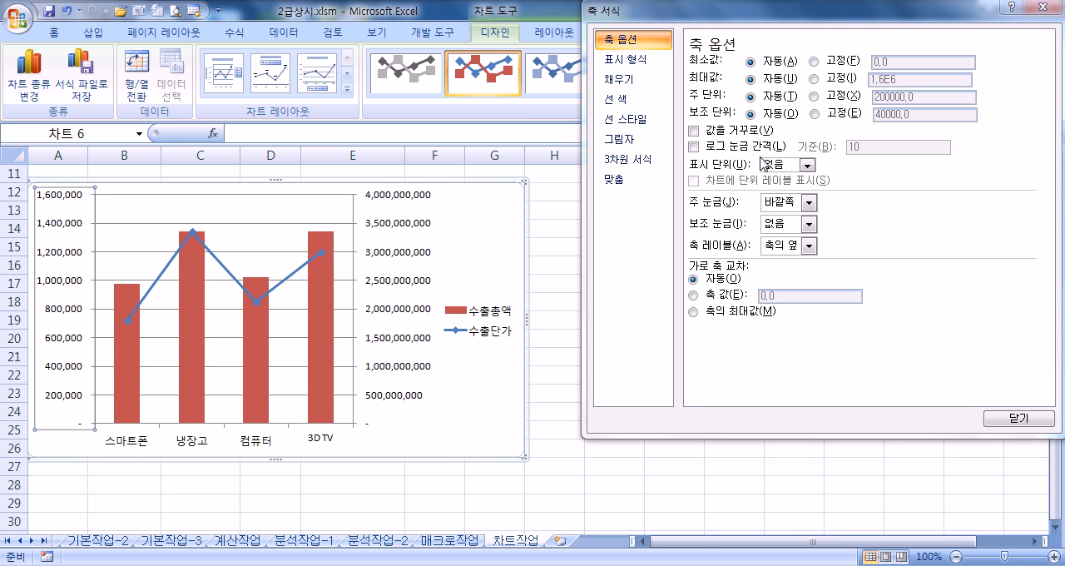
left_click(814, 95)
left_click(881, 96)
key("BackSpace")
type("5")
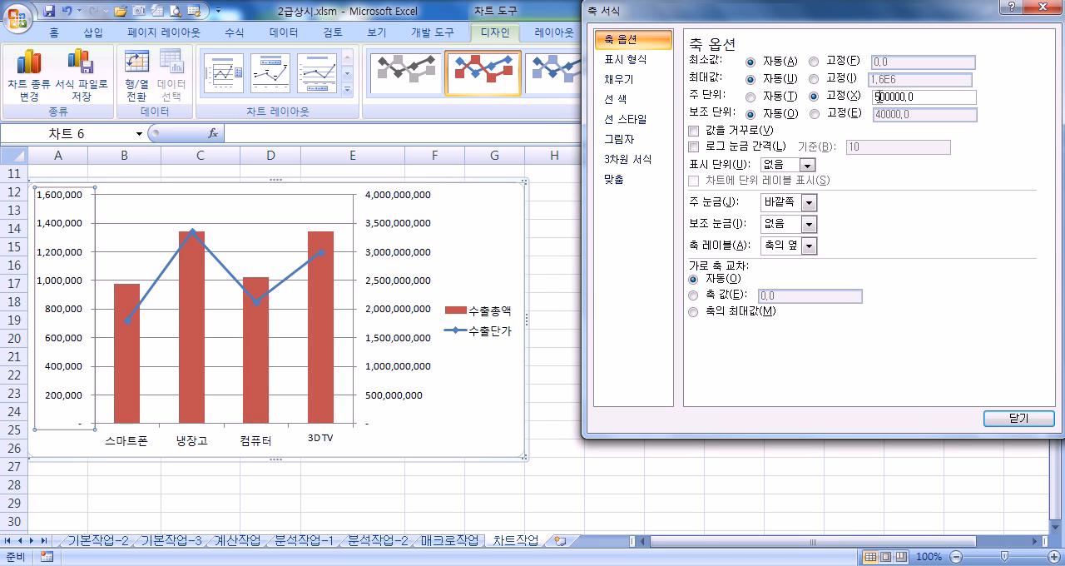
type("4")
key("Tab")
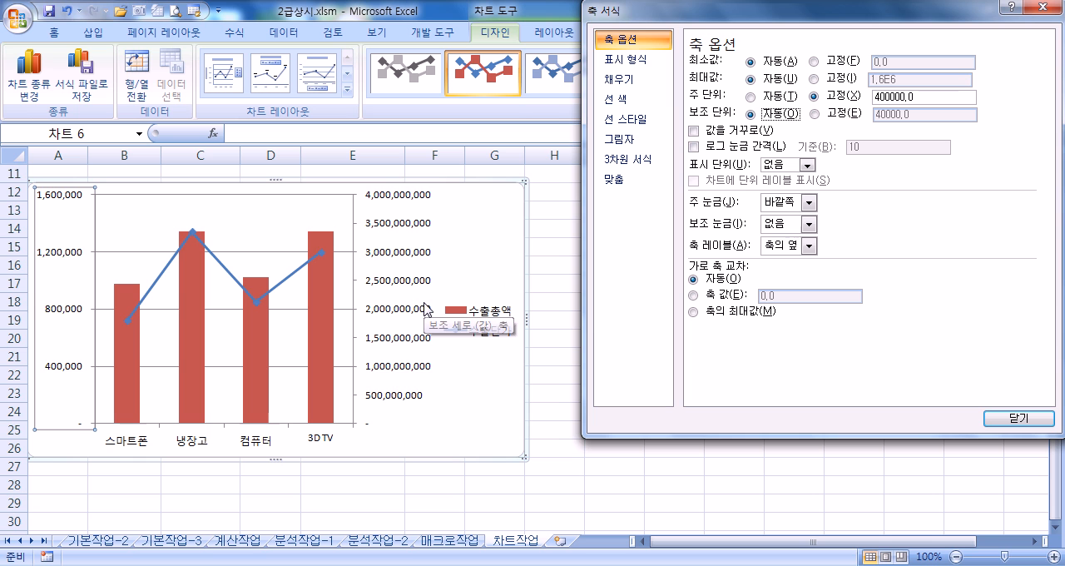
Step: Try a fixed major unit of 1.0E9 on the secondary vertical axis, and return it to automatic
left_click(402, 227)
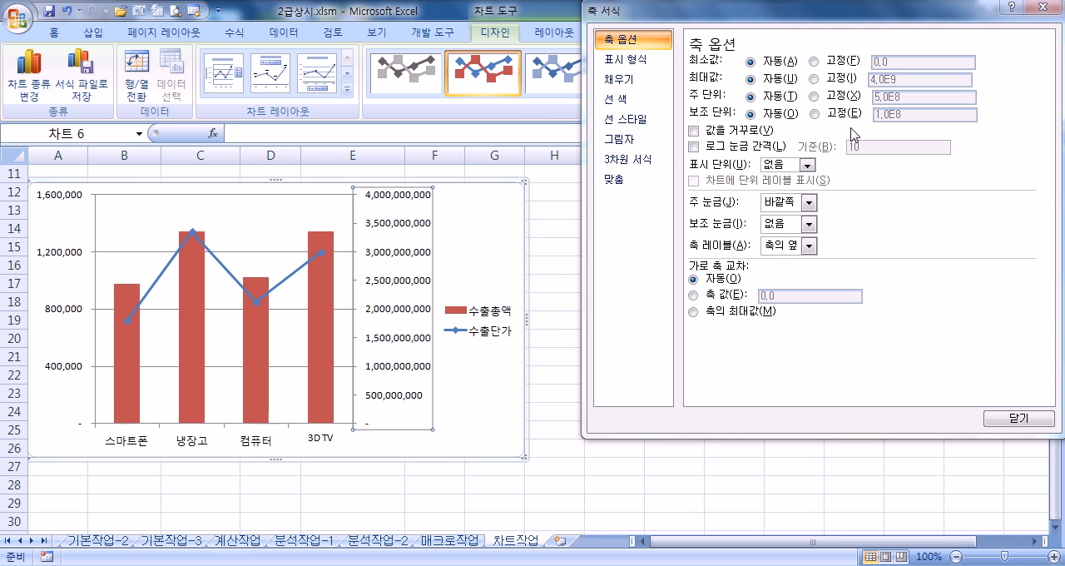
left_click(814, 97)
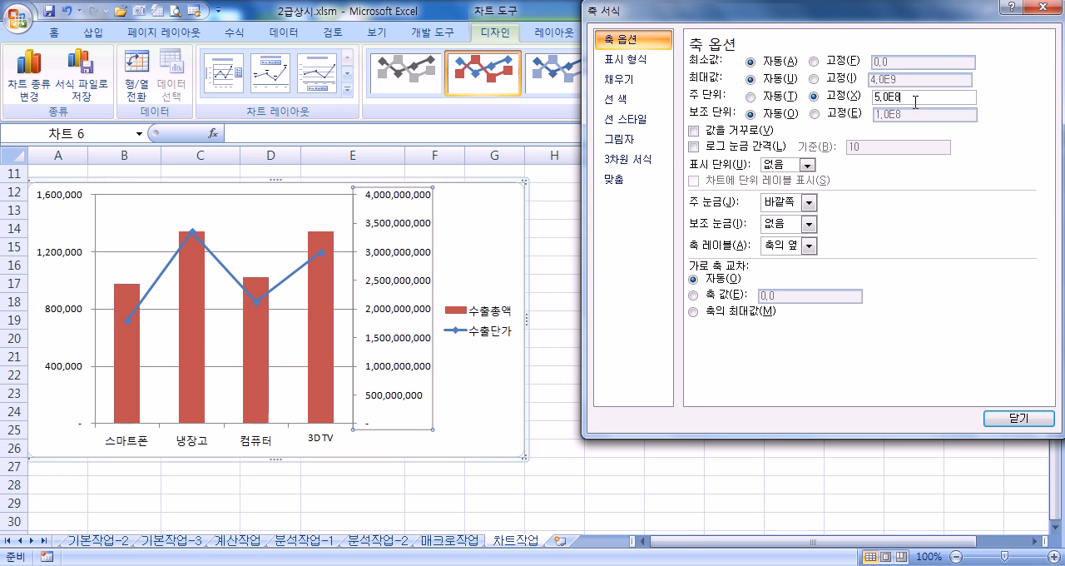
double_click(898, 99)
left_click(875, 98)
key("BackSpace")
type("9")
key("Tab")
left_click(904, 97)
left_click(751, 97)
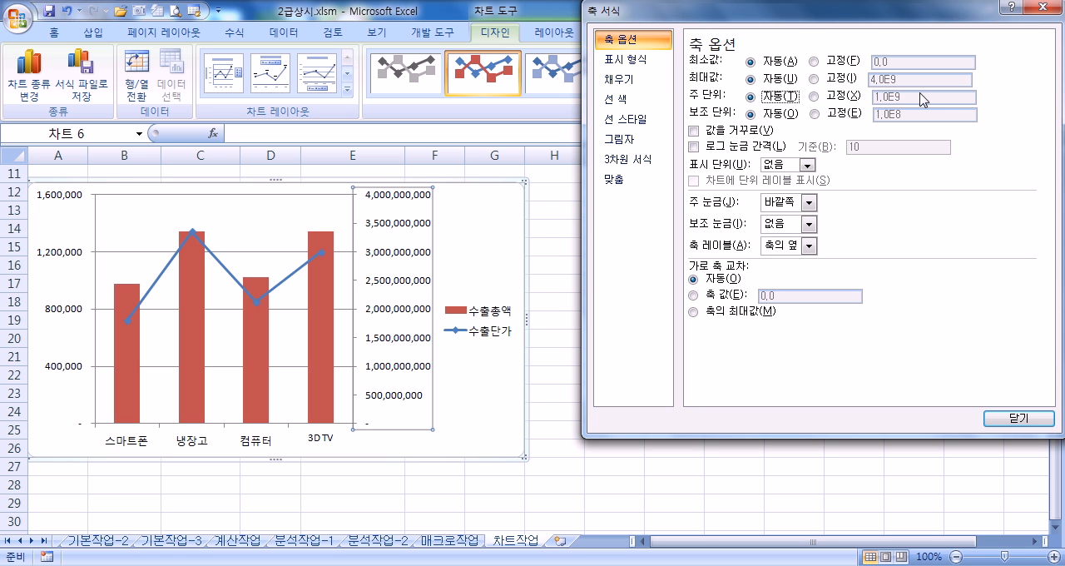
left_click(847, 96)
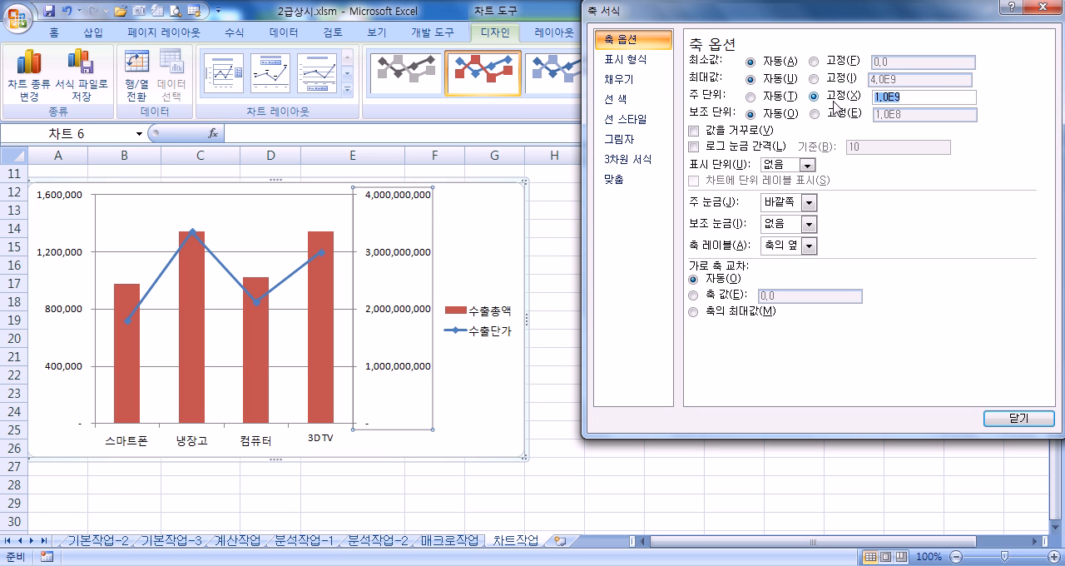
type("1000000000")
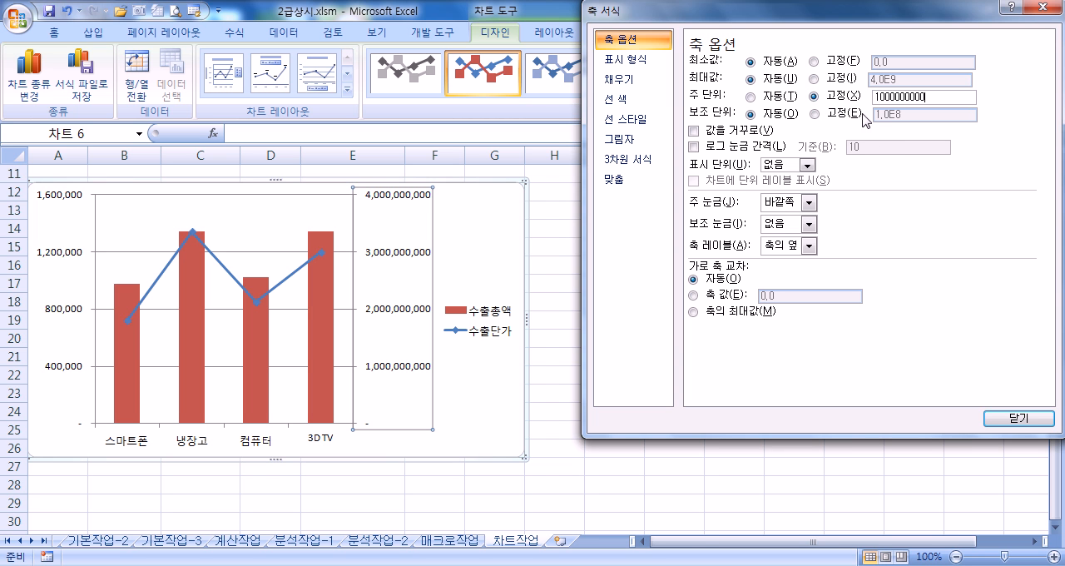
left_click(833, 97)
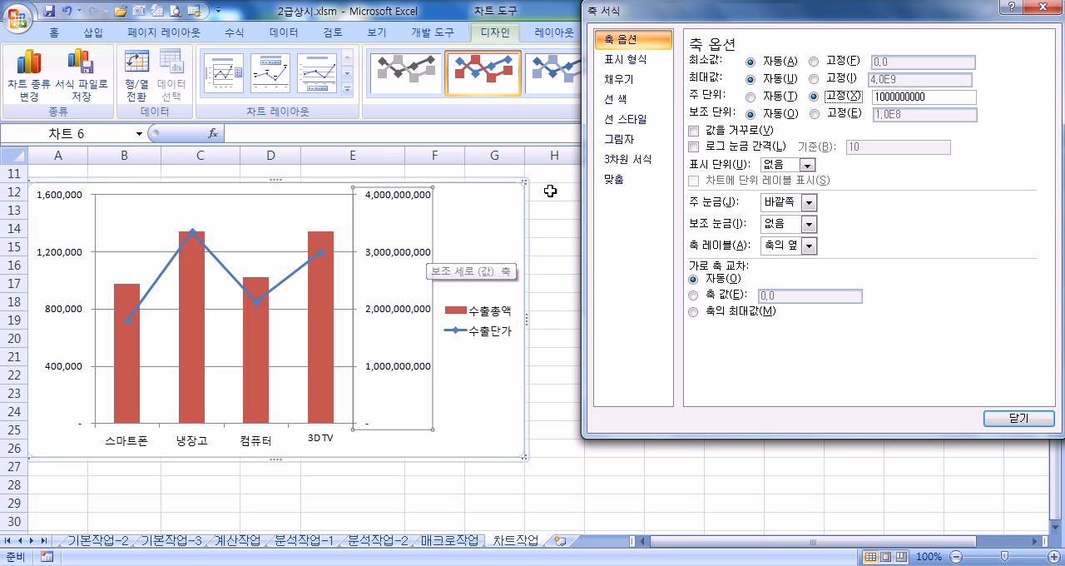
left_click(752, 97)
left_click(814, 98)
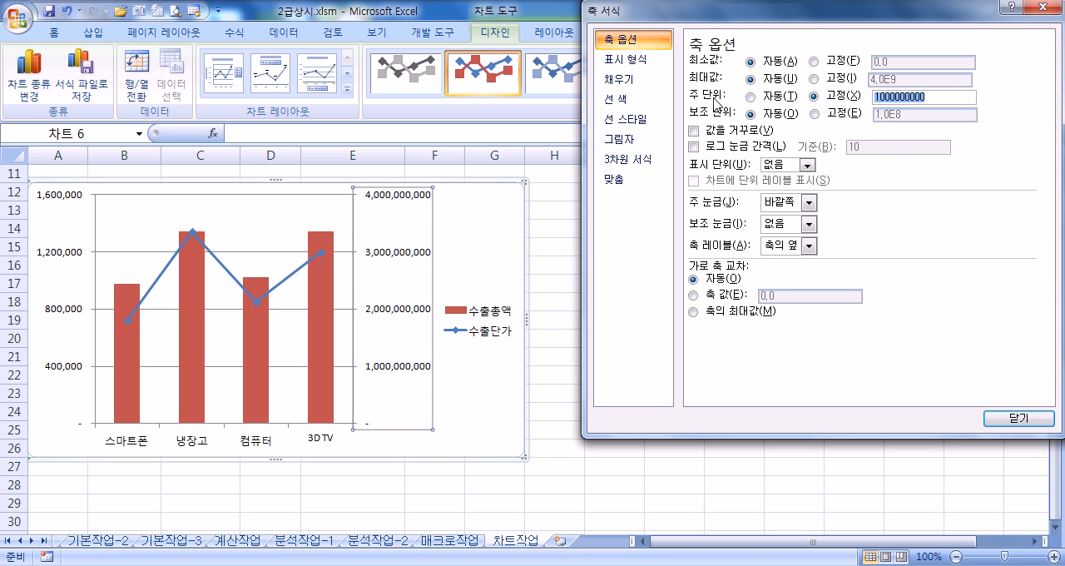
Step: Add a chart title with the 차트 위 (above chart) placement
left_click_drag(675, 18, 696, 135)
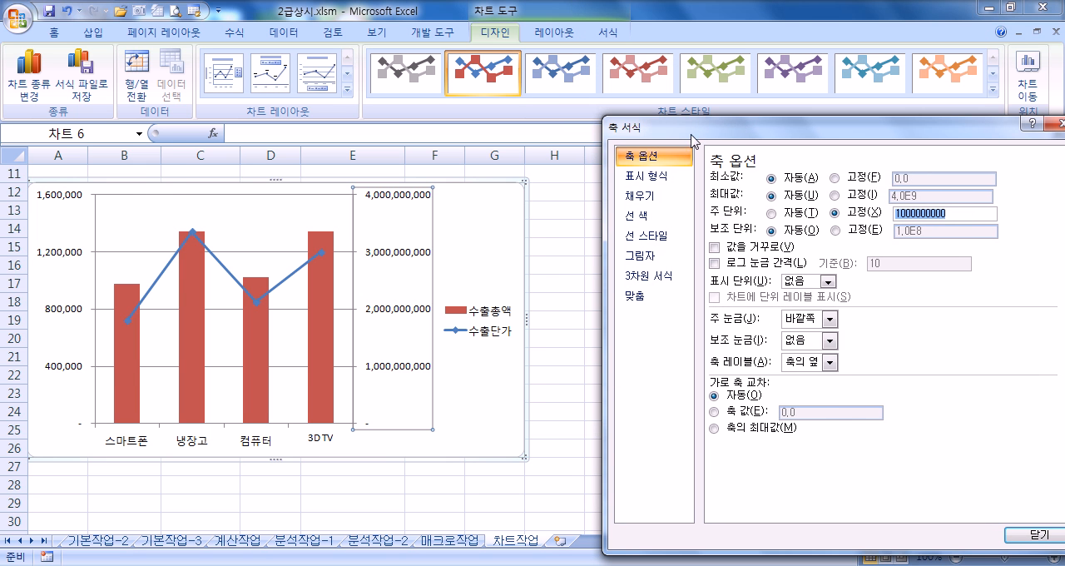
left_click(478, 225)
scroll(473, 238, "up", 4)
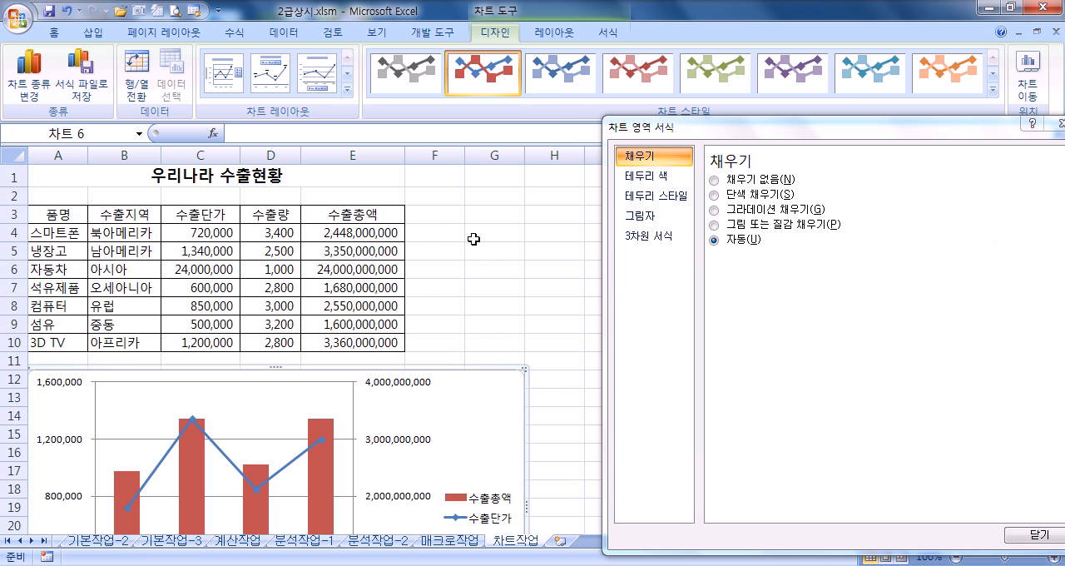
left_click(554, 32)
left_click(280, 87)
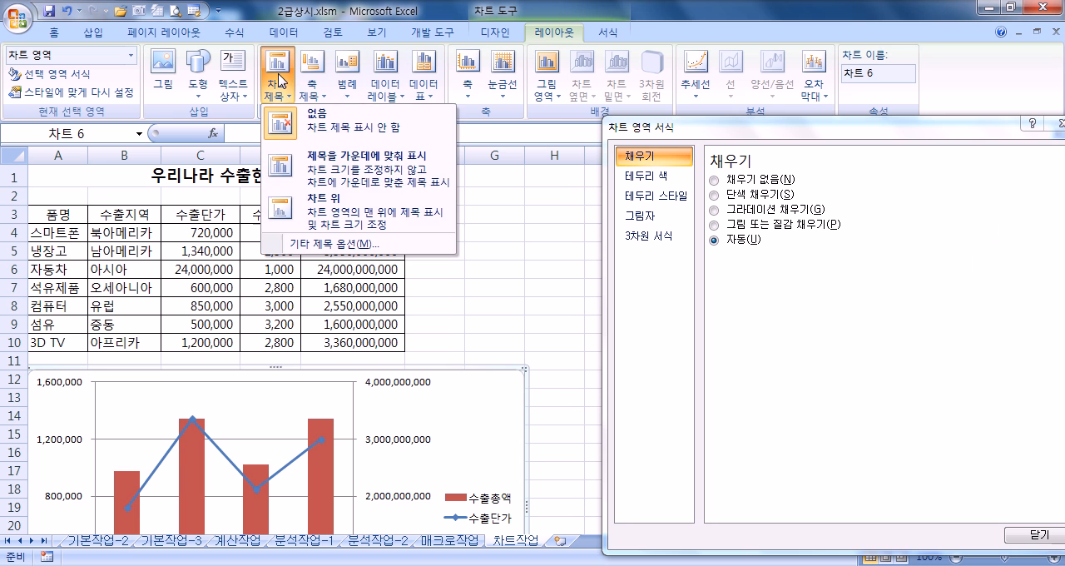
left_click(309, 213)
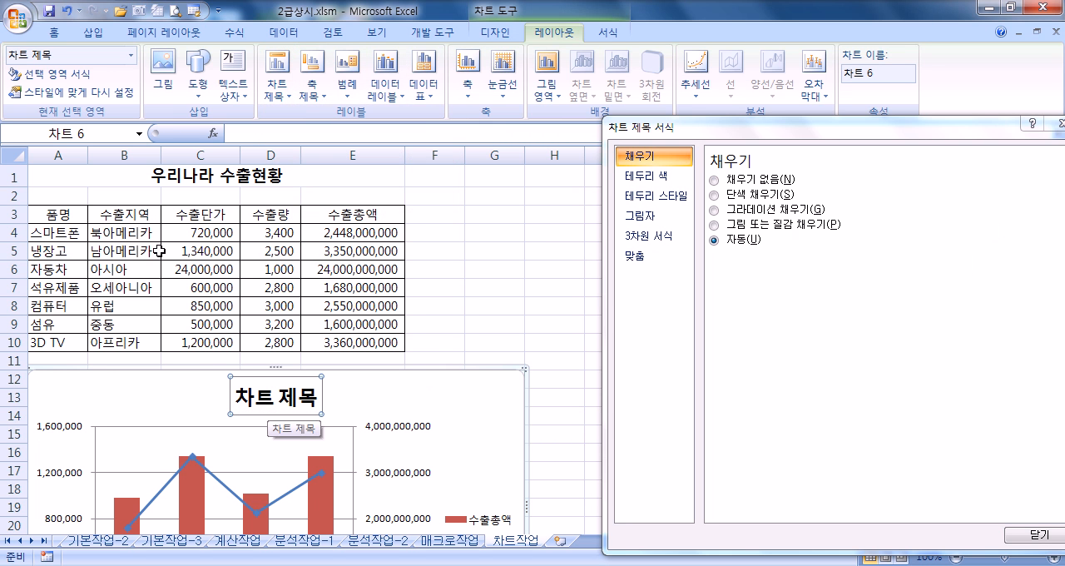
Step: Change the chart title's font to 궁서체
left_click(55, 34)
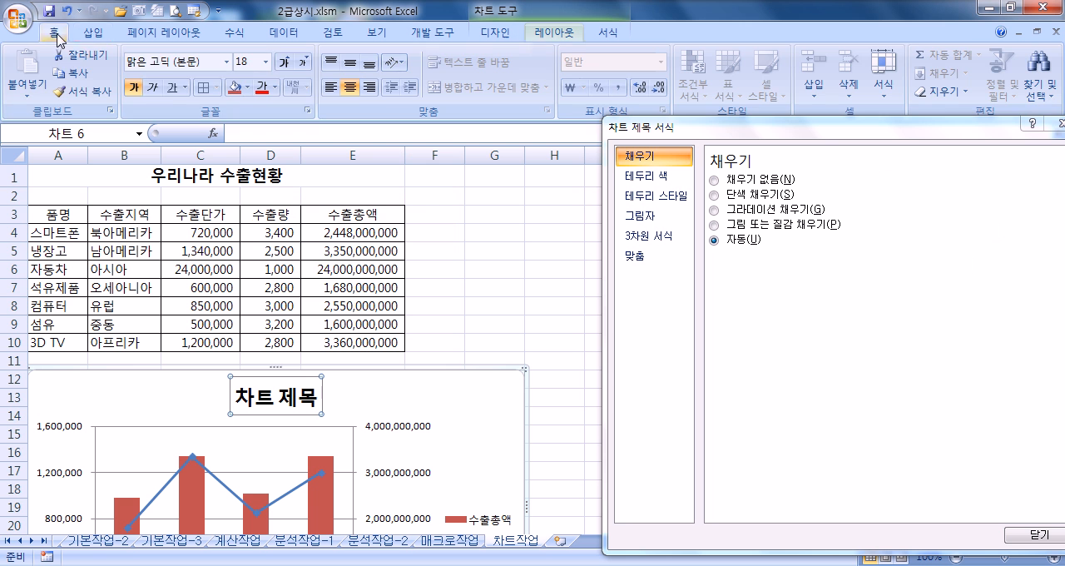
left_click(227, 61)
scroll(258, 240, "down", 20)
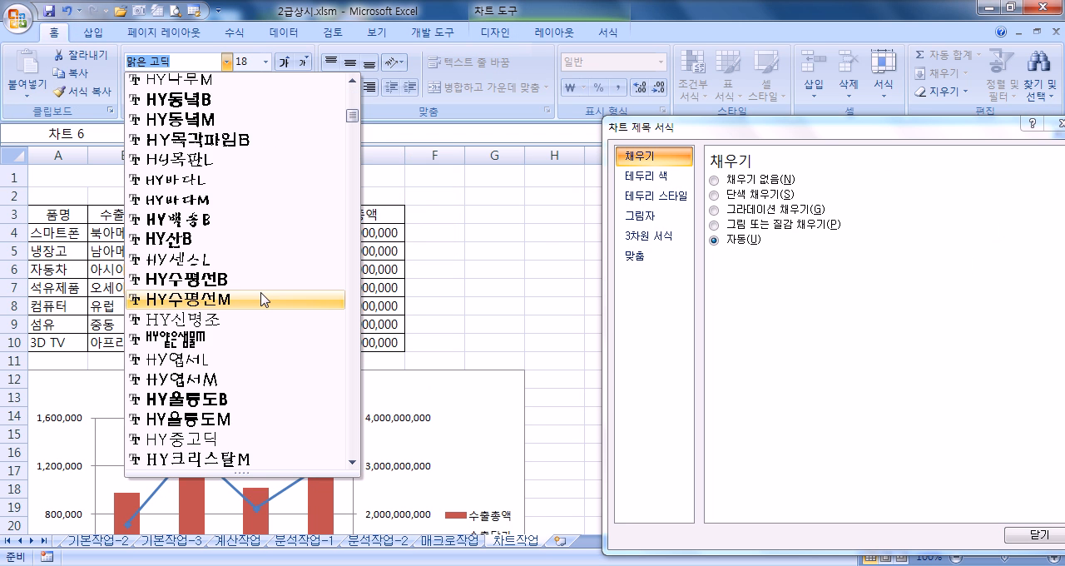
scroll(260, 312, "up", 1)
scroll(260, 311, "down", 8)
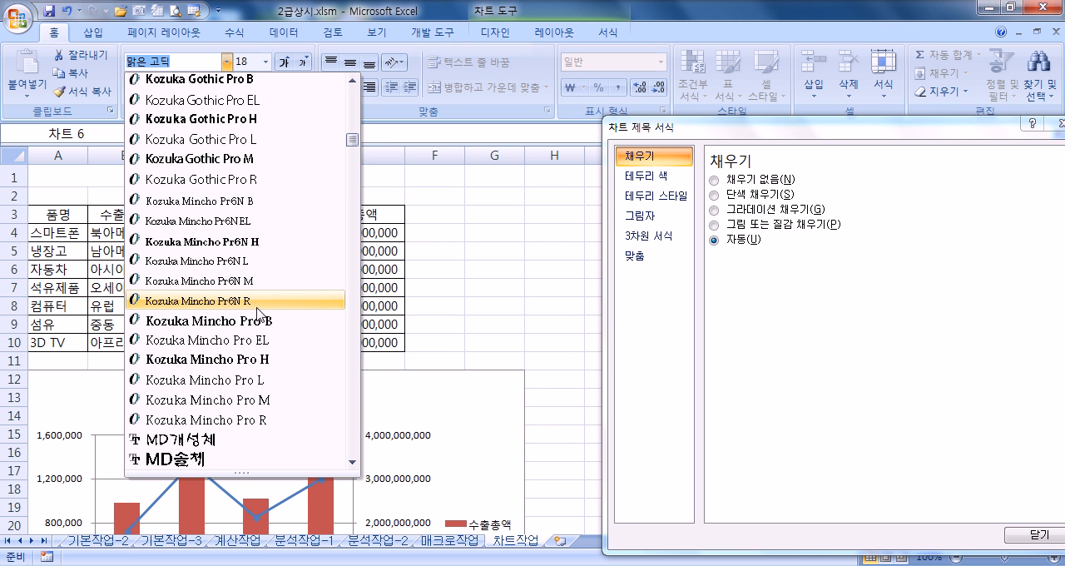
scroll(254, 308, "down", 6)
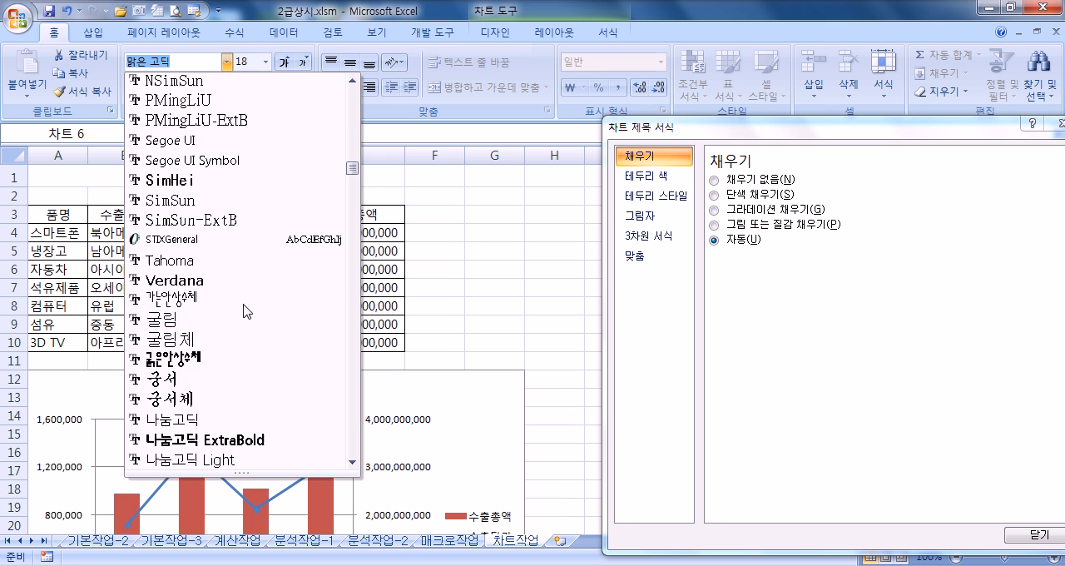
left_click(169, 401)
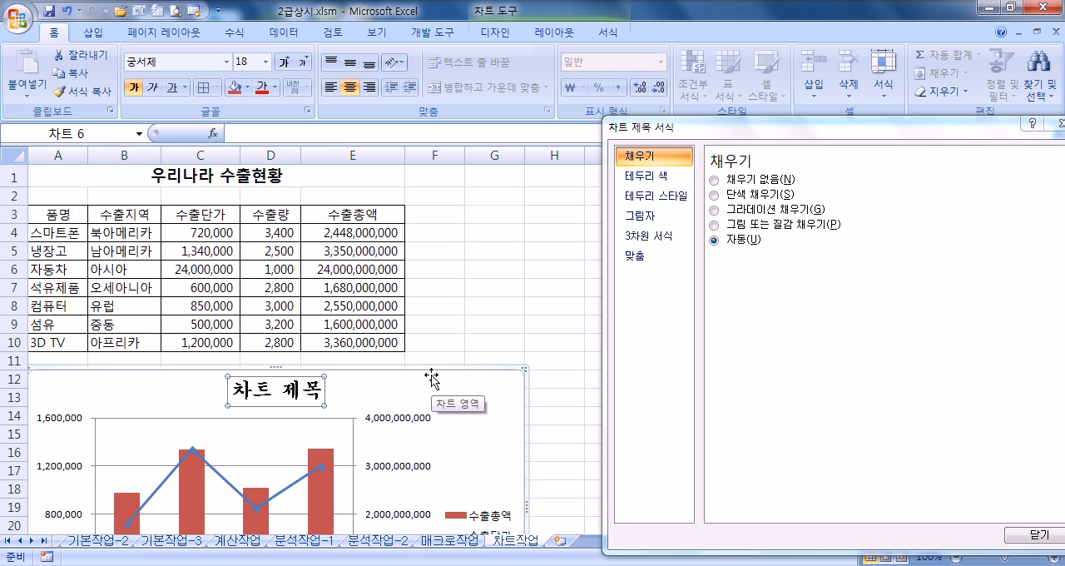
Step: Reduce the chart title's font size to 16 and make it italic
scroll(432, 379, "down", 2)
left_click(302, 64)
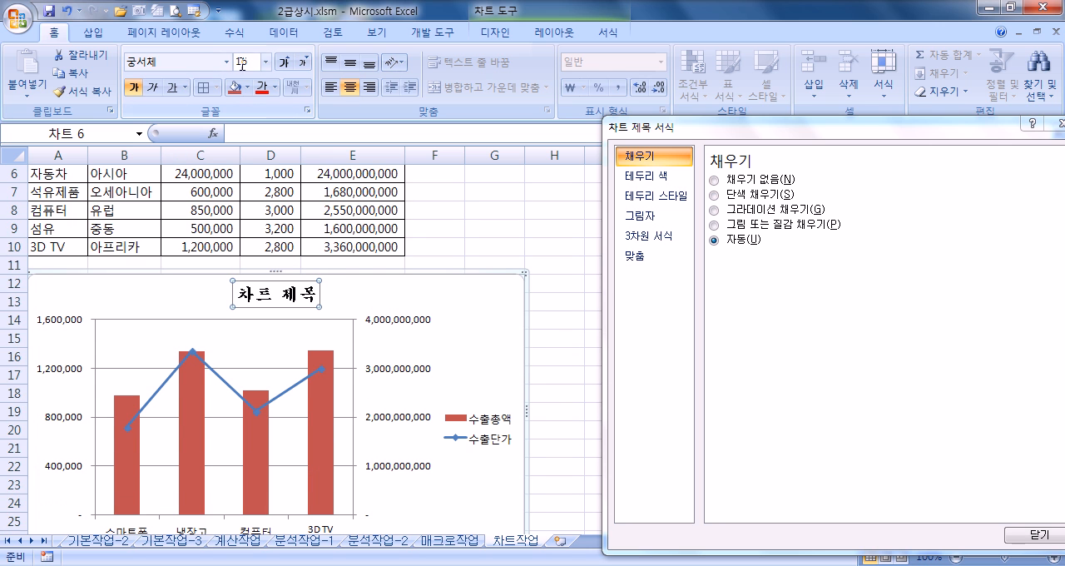
left_click(152, 90)
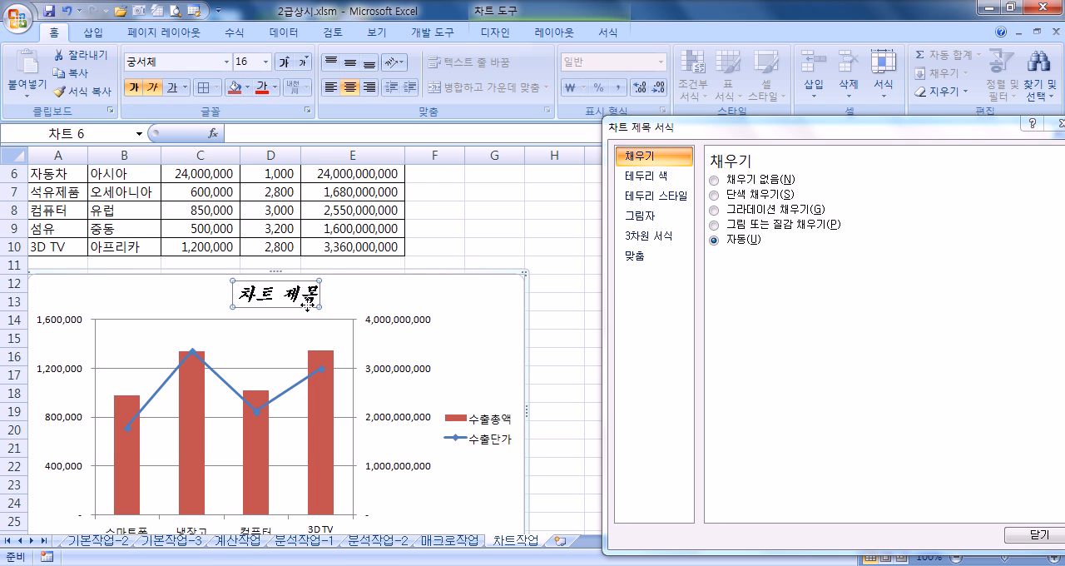
Step: Replace the chart title's placeholder text with 가전제품 수출현황
type("가전")
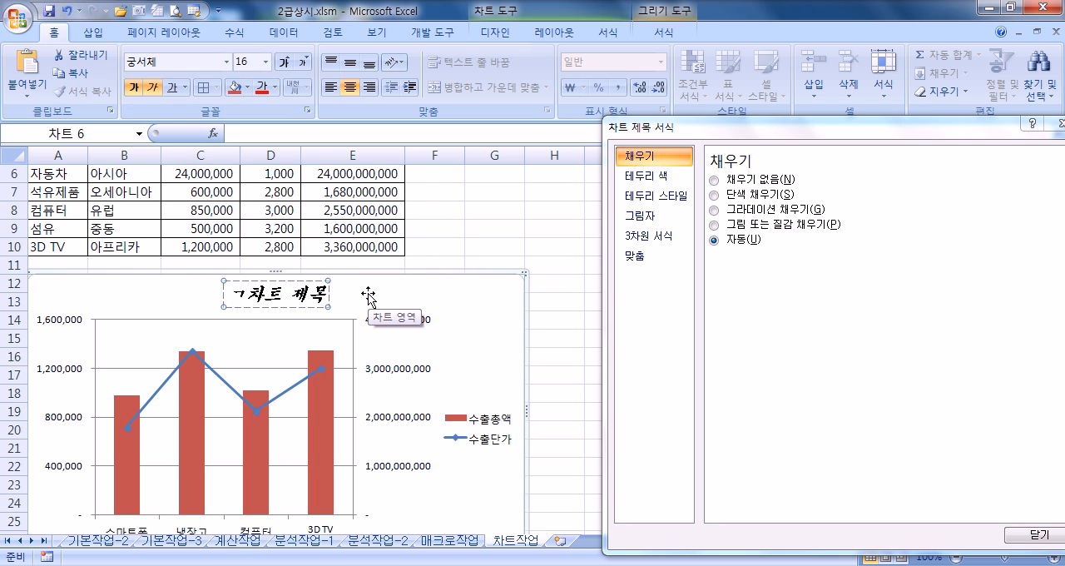
type("제품 수출")
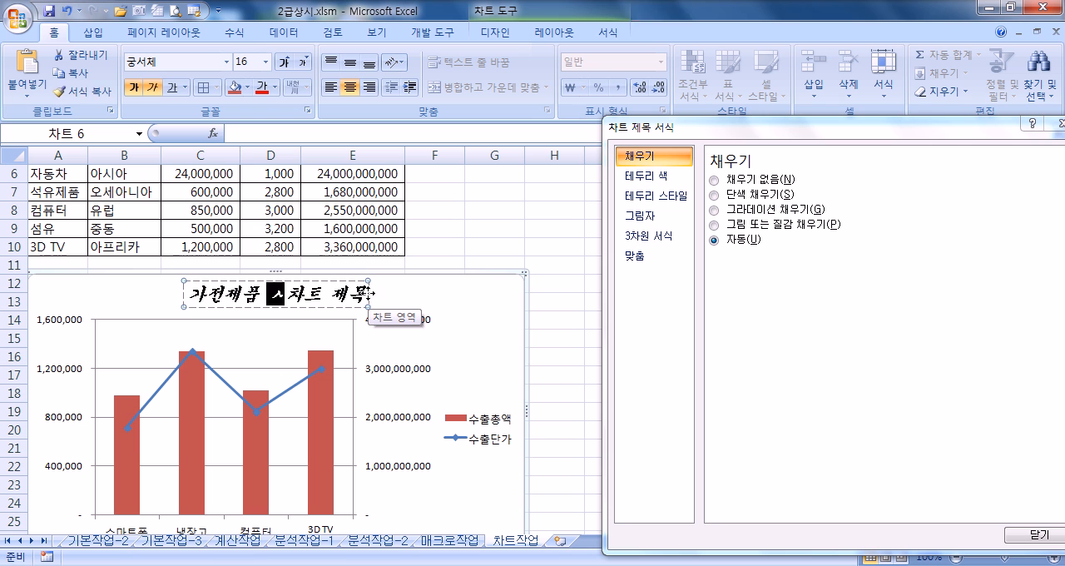
type("현황")
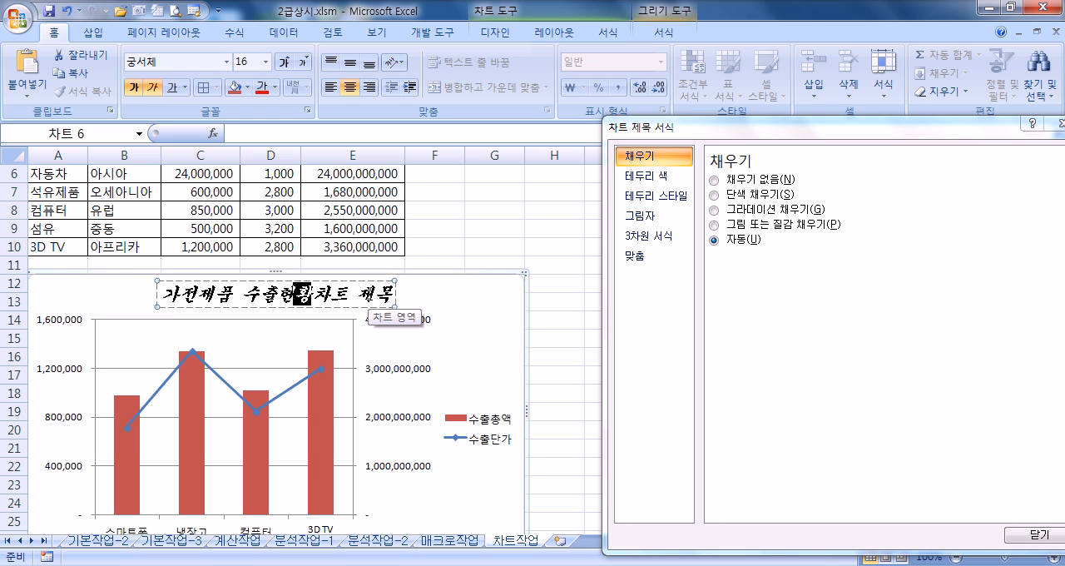
key("shift+End")
key("Delete")
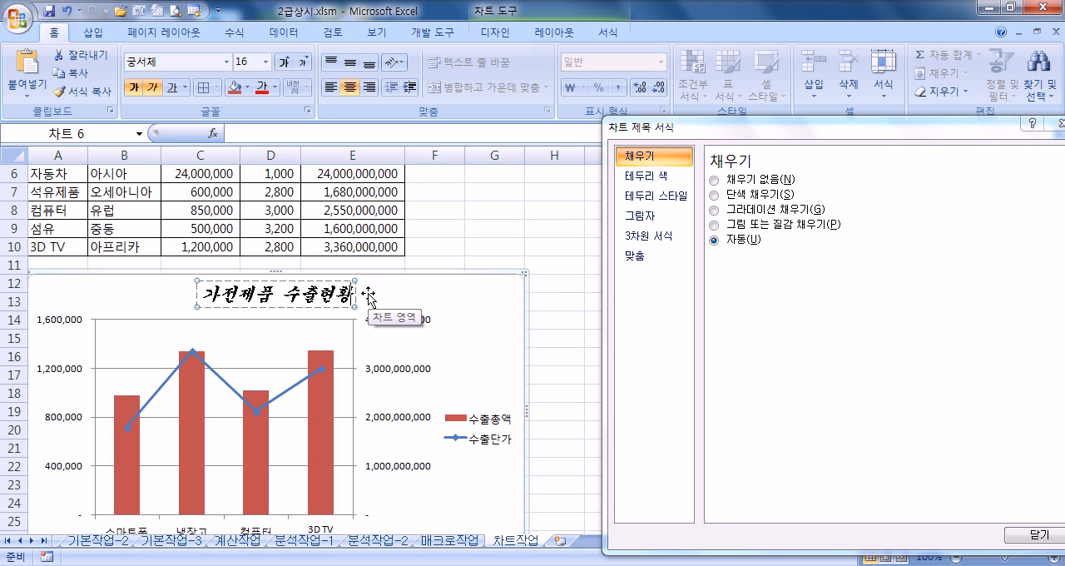
left_click(453, 309)
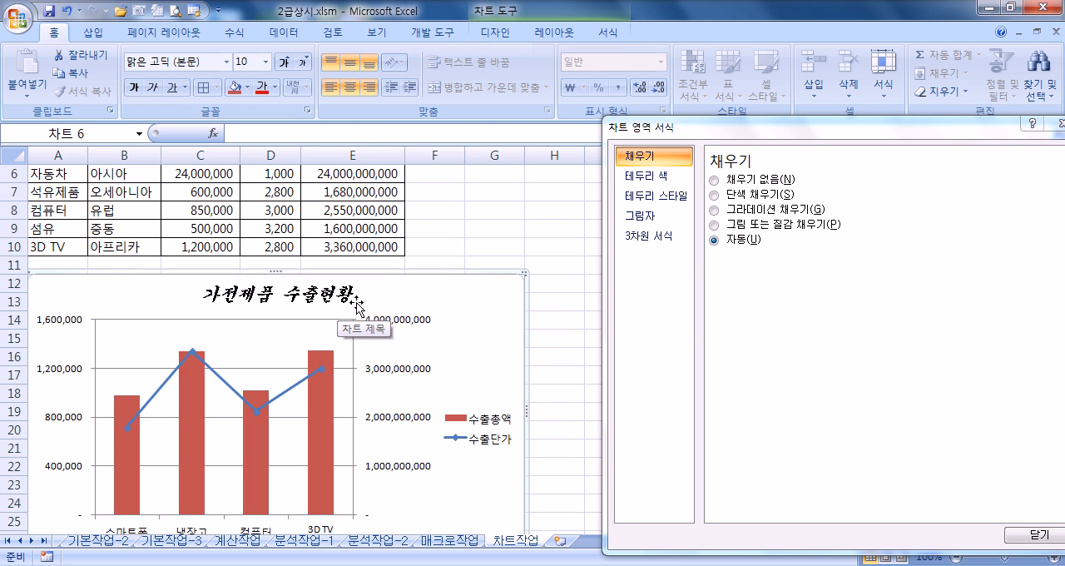
Step: Add a data label to only the 3D TV column of the 수출총액 series
left_click(325, 414)
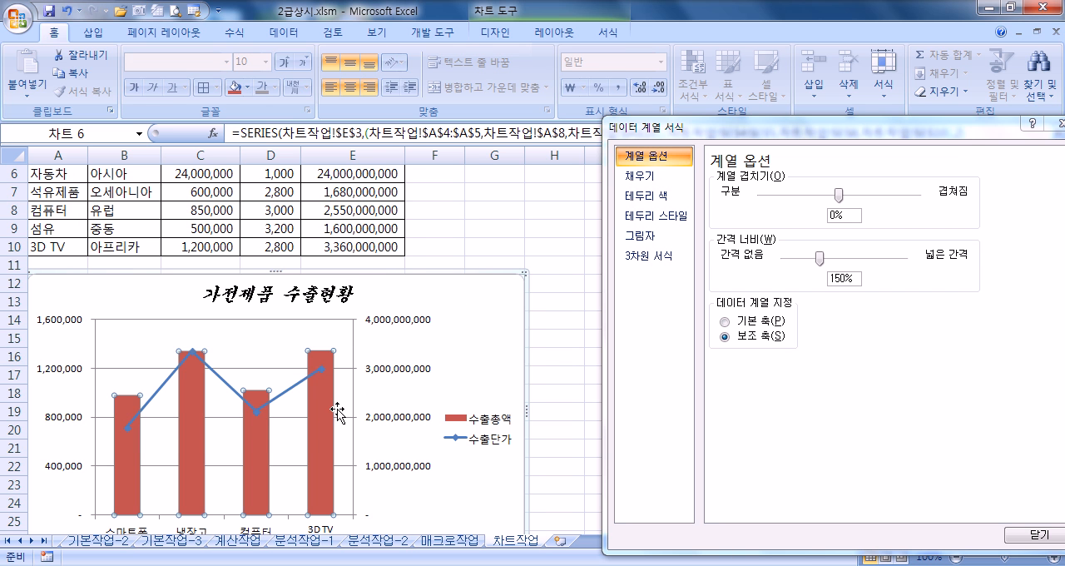
scroll(320, 413, "down", 3)
scroll(319, 414, "up", 3)
scroll(323, 391, "down", 3)
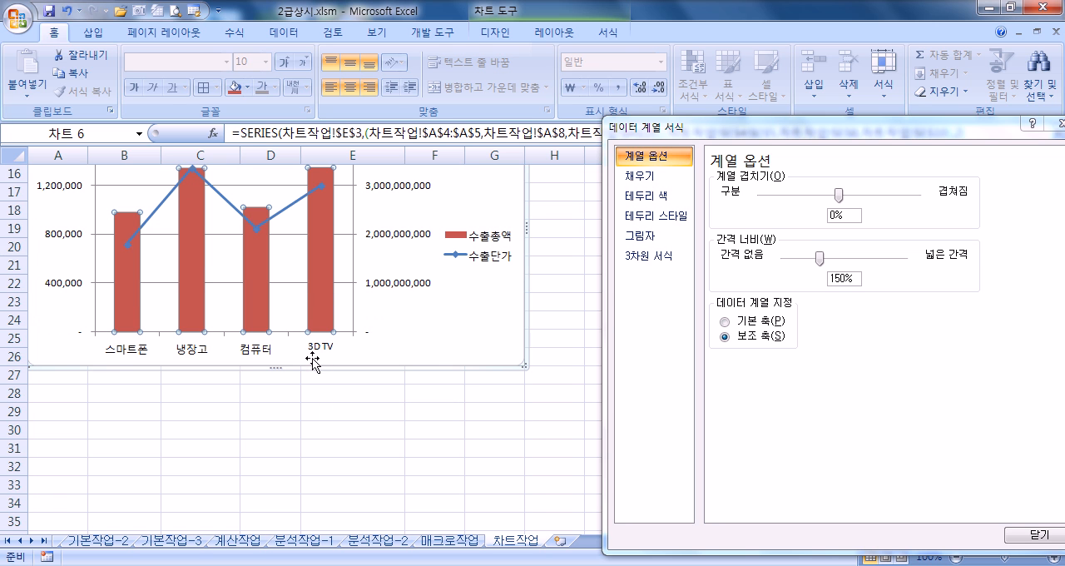
left_click(328, 229)
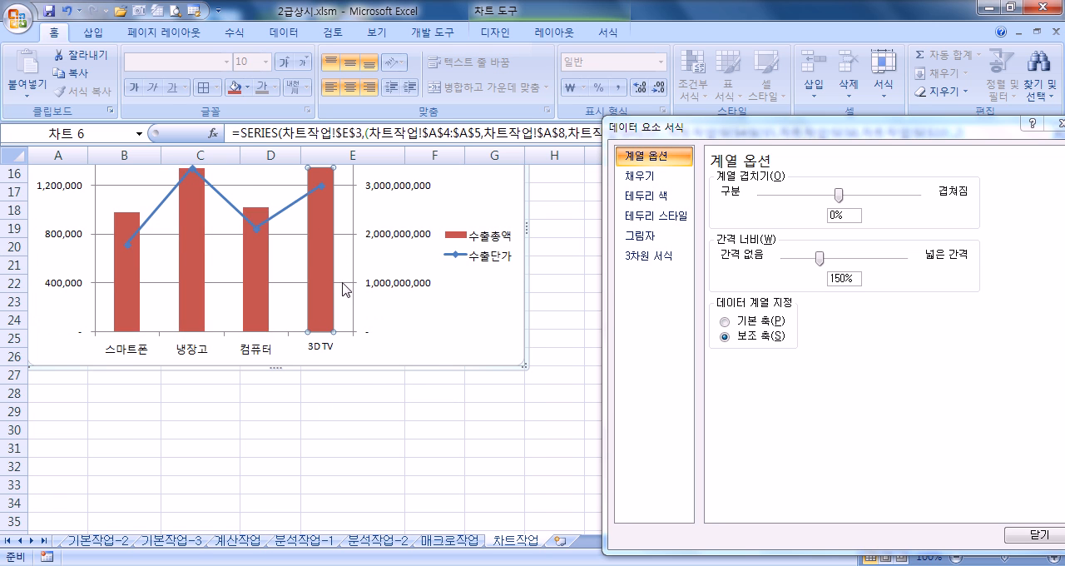
scroll(340, 272, "up", 2)
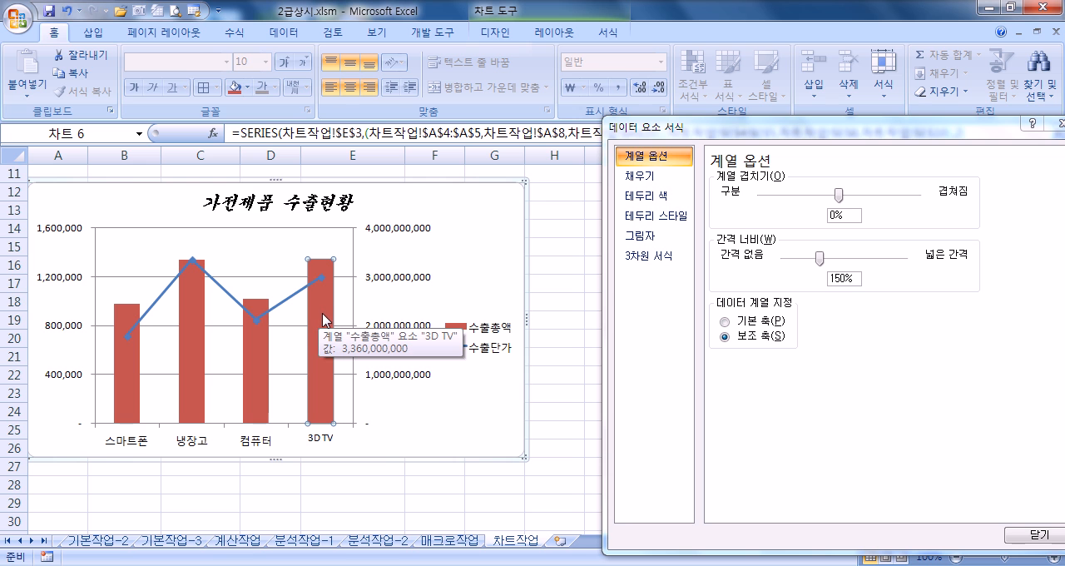
right_click(323, 313)
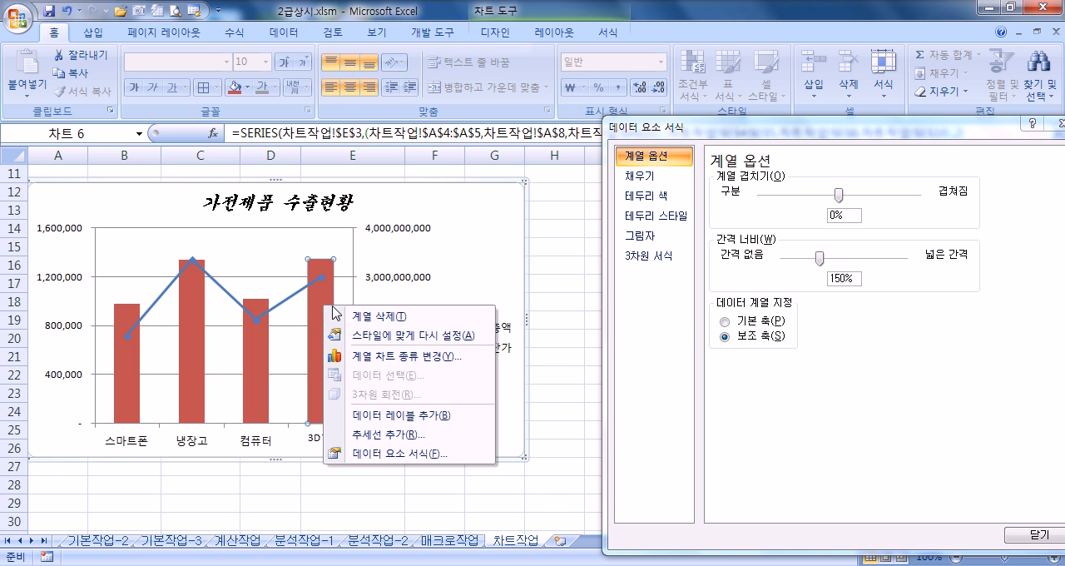
left_click(371, 416)
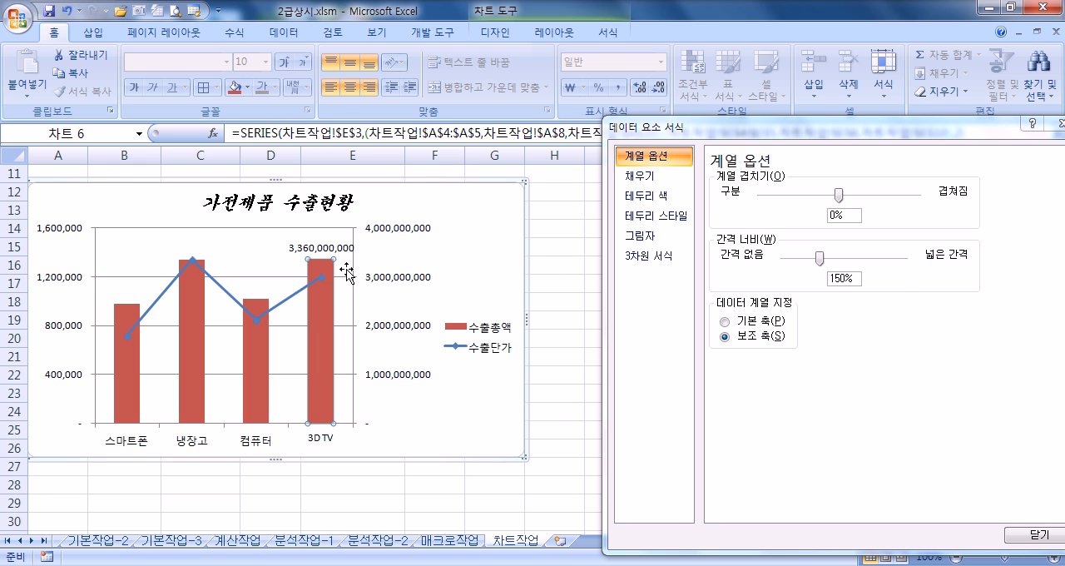
Step: Include the category name (항목 이름) along with the value in the 3D TV column's data label
left_click(326, 251)
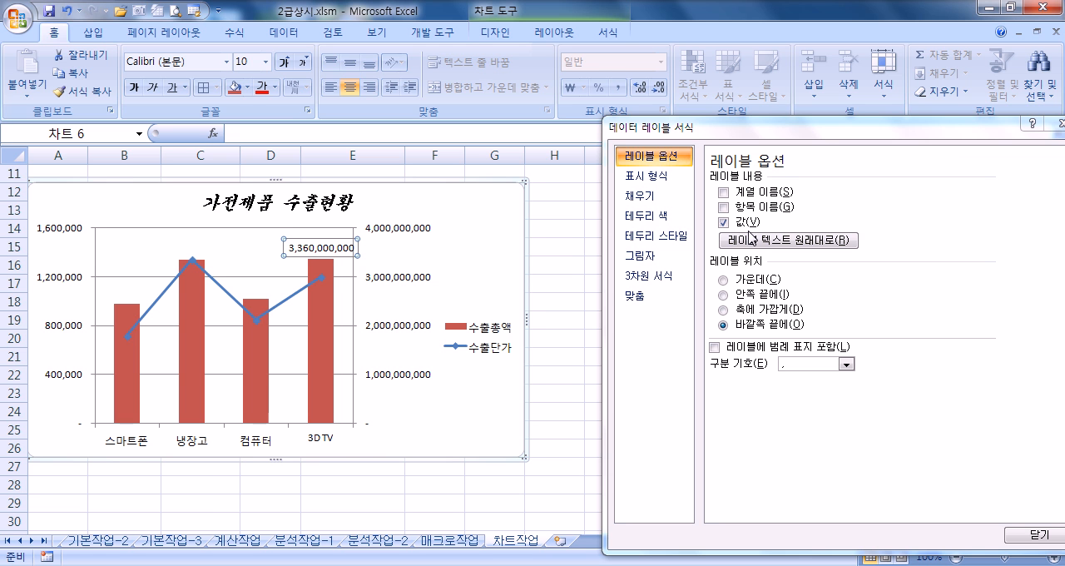
left_click(437, 257)
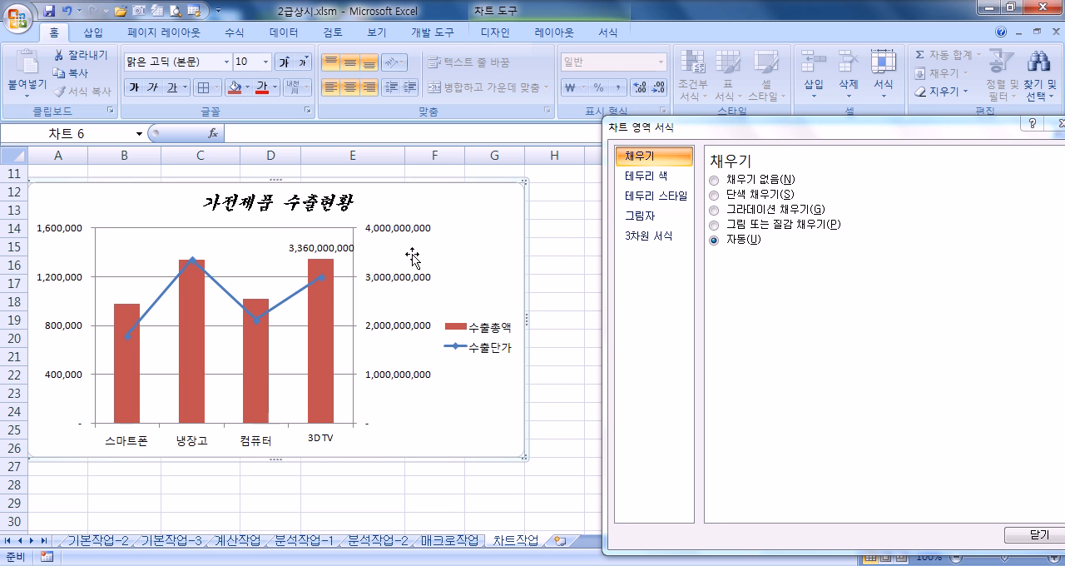
left_click(337, 252)
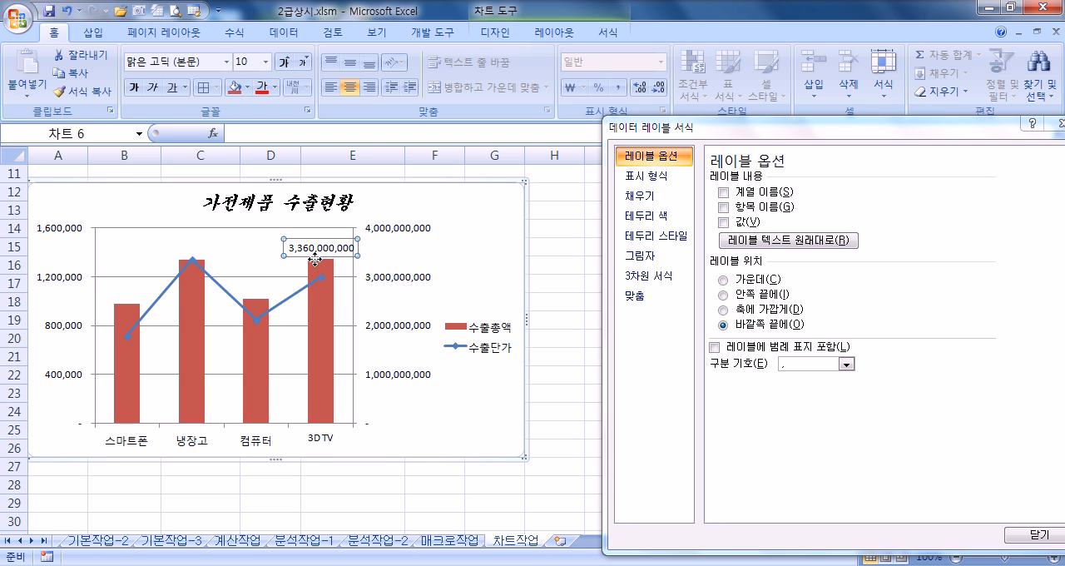
mouse_move(313, 357)
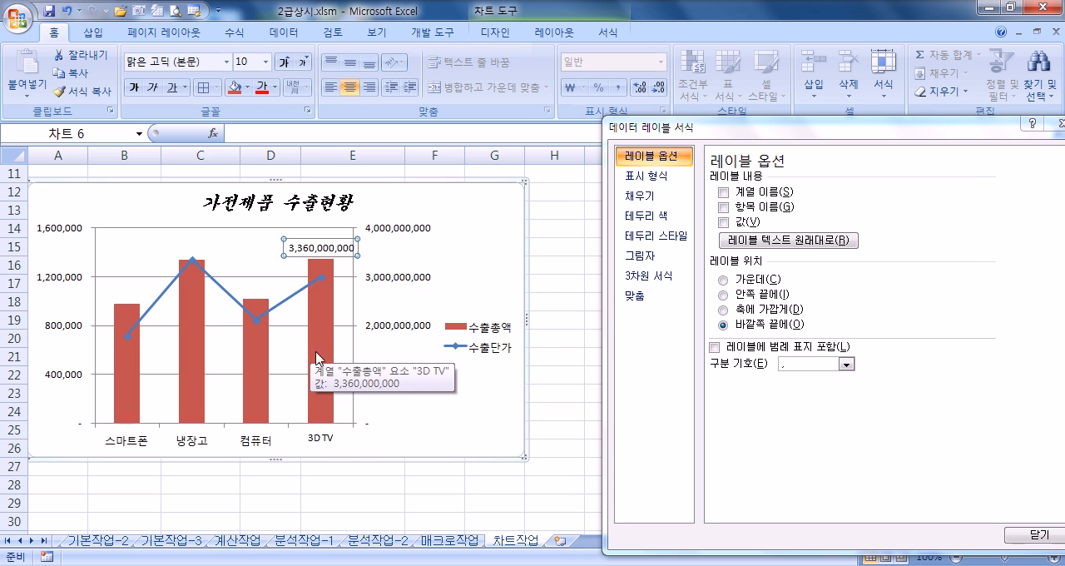
left_click(315, 250)
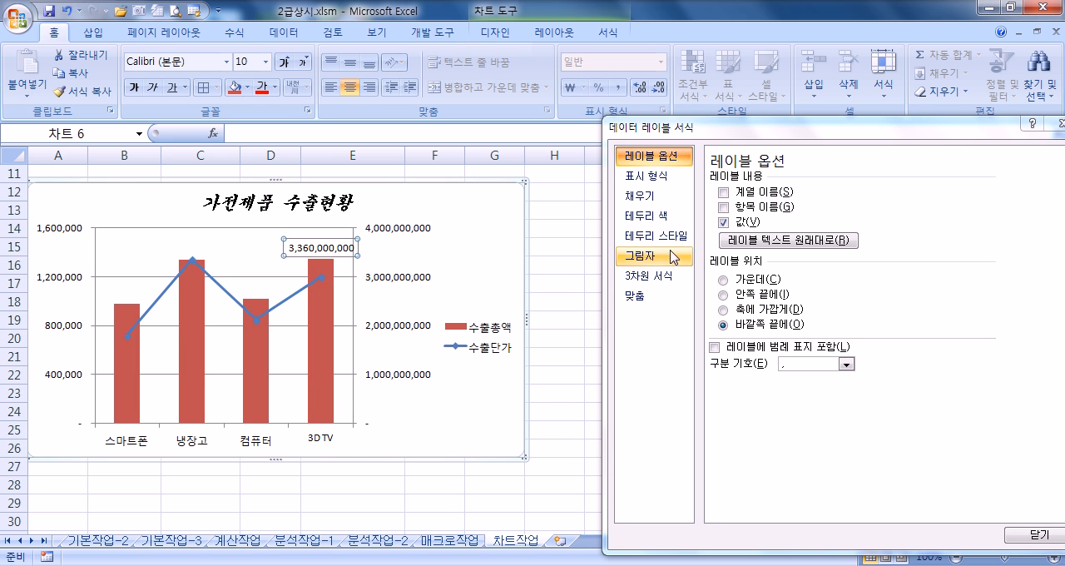
left_click(723, 206)
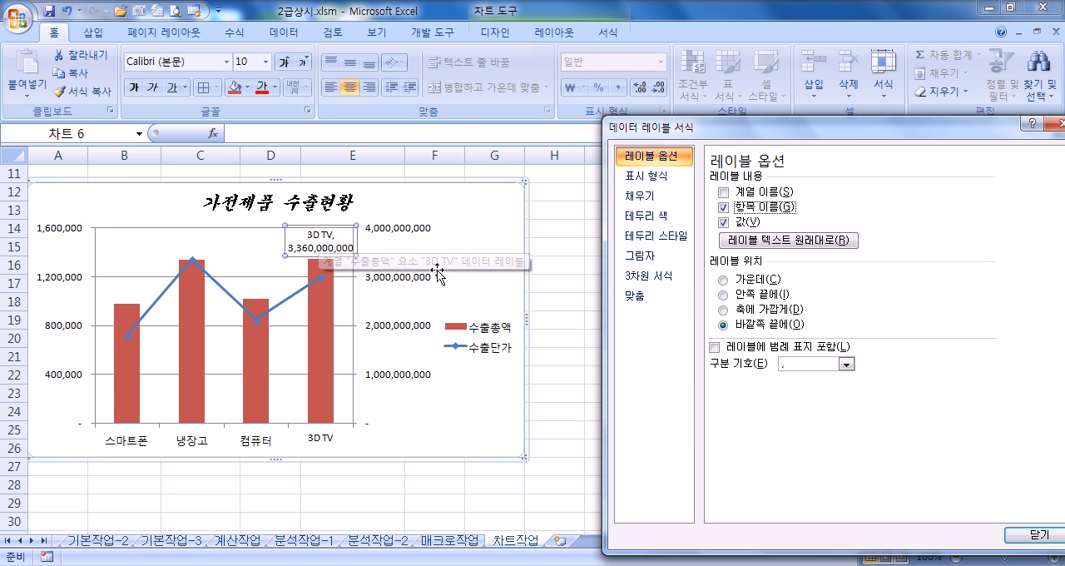
Step: Try the 줄 바꿈 (new line) separator in the 3D TV data label and set it back to 쉼표 (comma)
left_click_drag(675, 126, 604, 23)
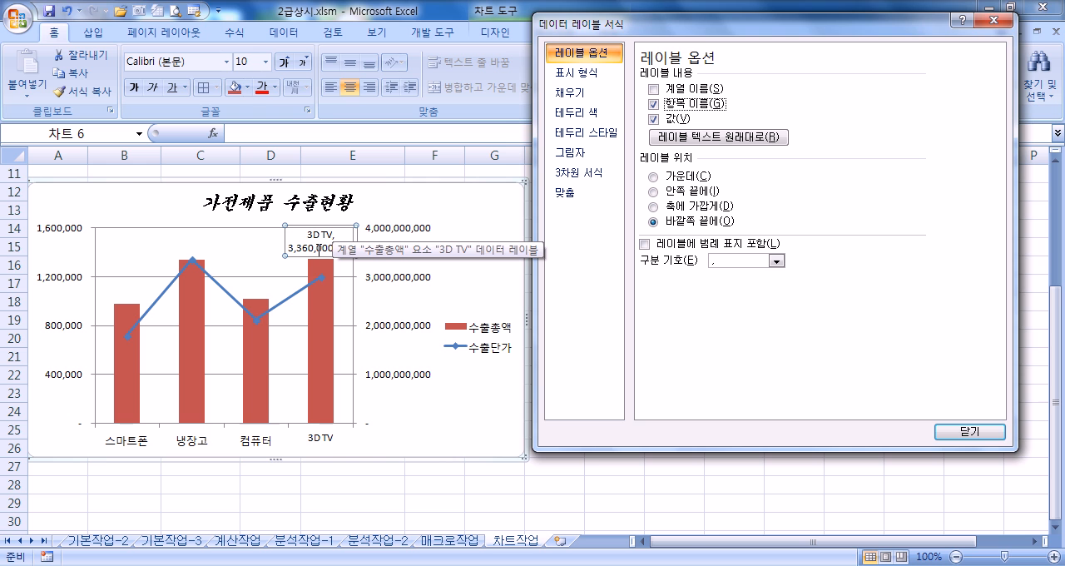
double_click(319, 247)
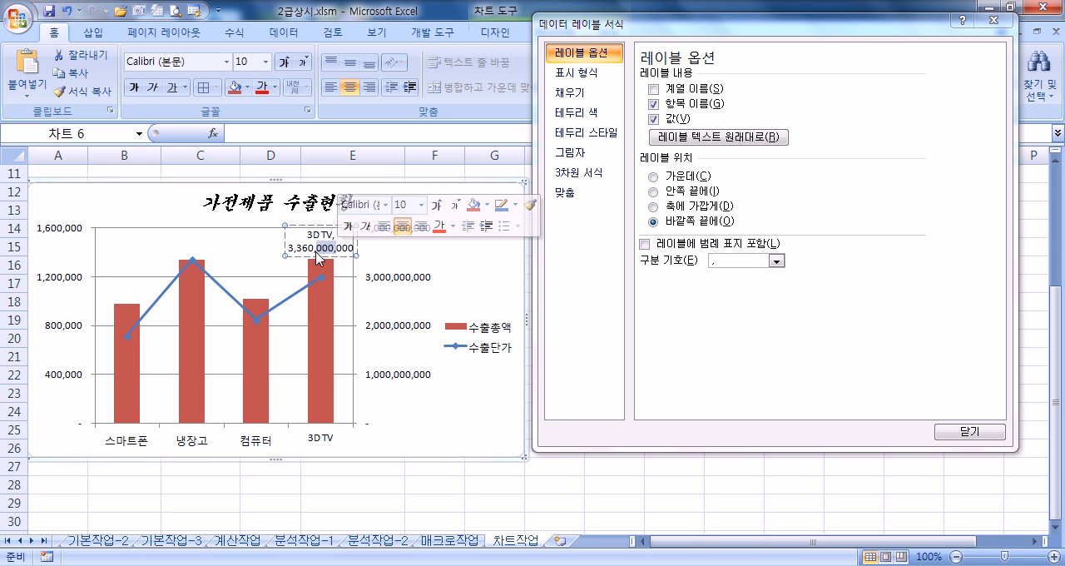
left_click(305, 240)
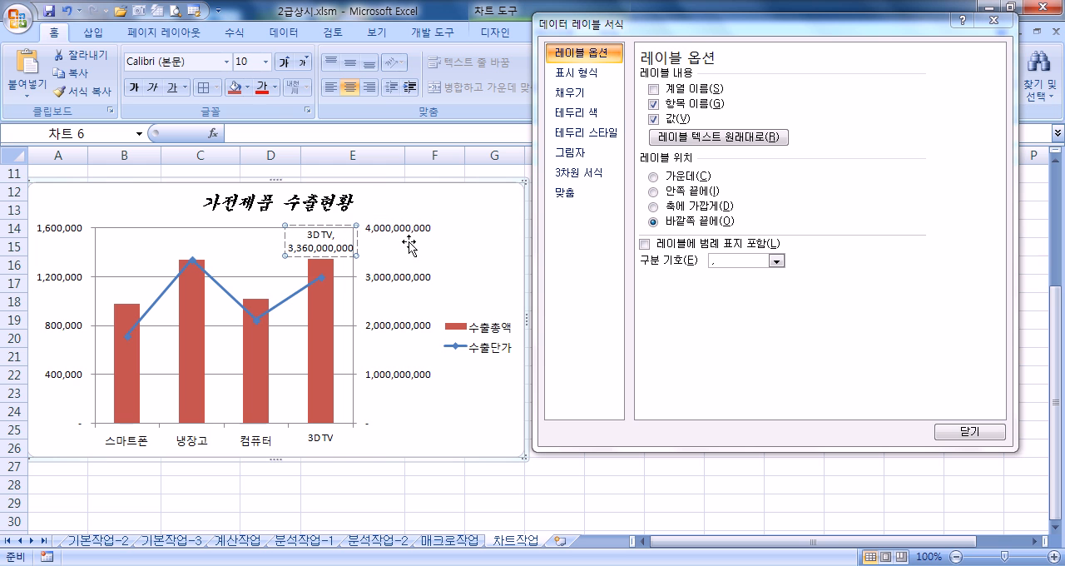
left_click(776, 261)
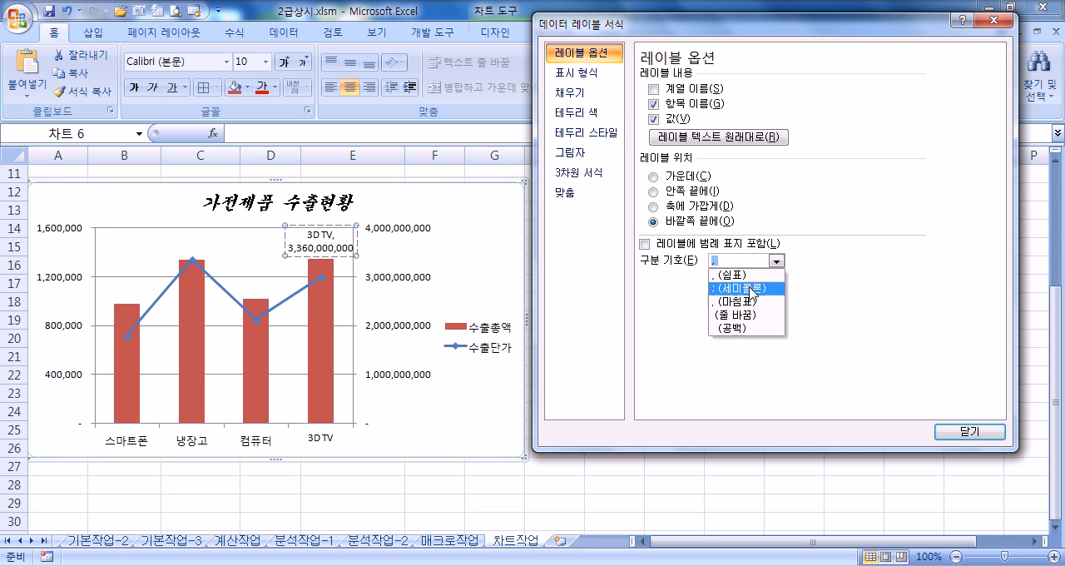
left_click(734, 315)
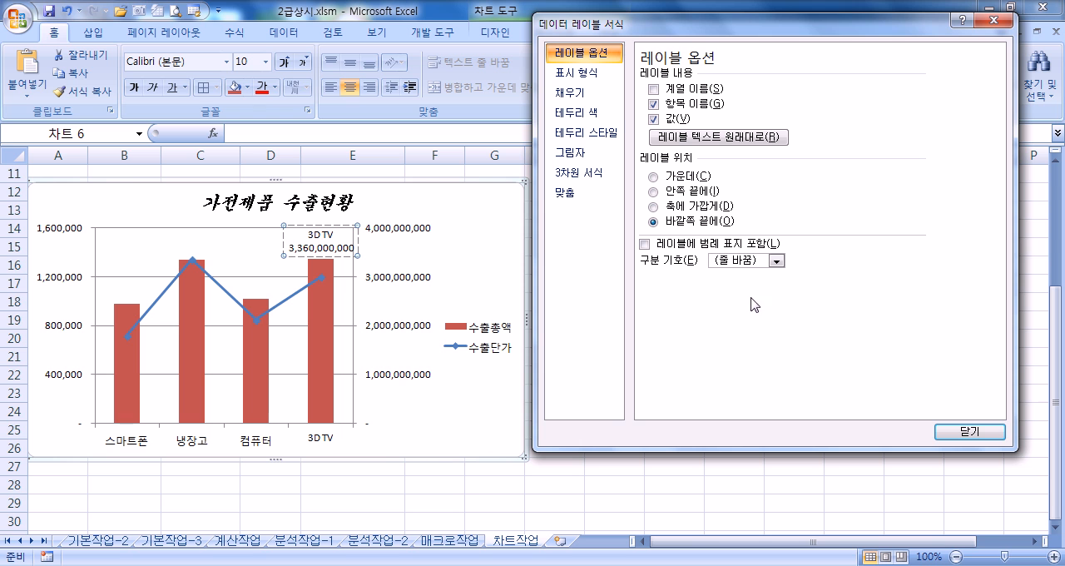
left_click(776, 262)
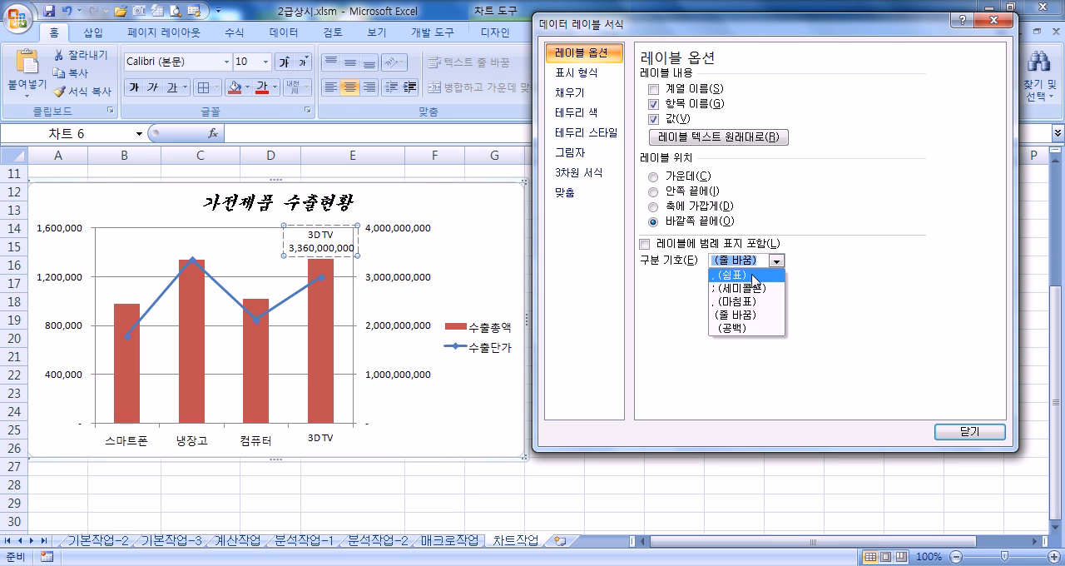
left_click(757, 276)
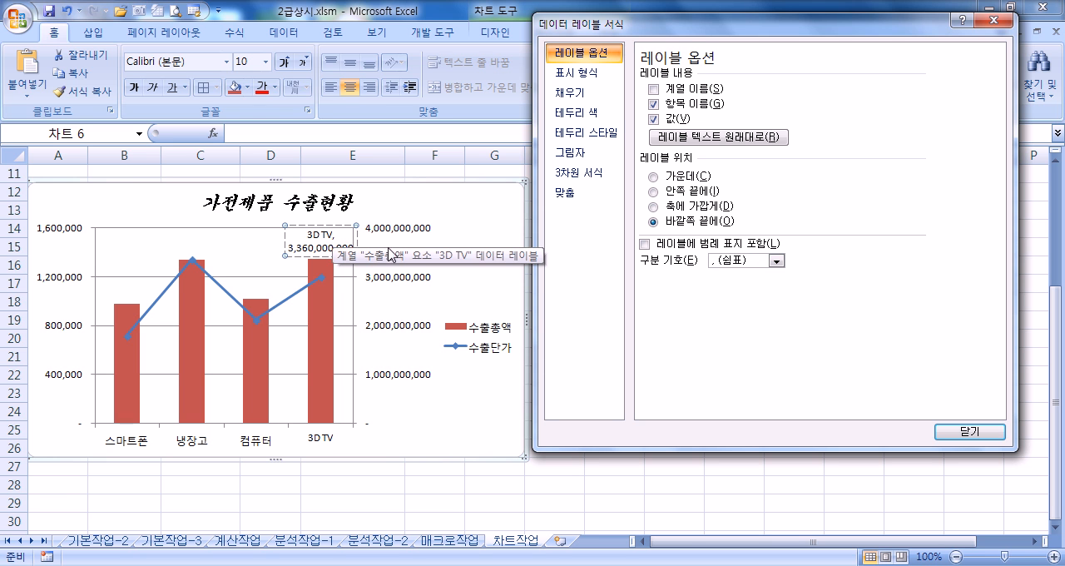
Step: Try a short value of 20 in cell E10, the 3D TV row's 수출총액, to test the label's layout
left_click(337, 335)
scroll(337, 335, "up", 4)
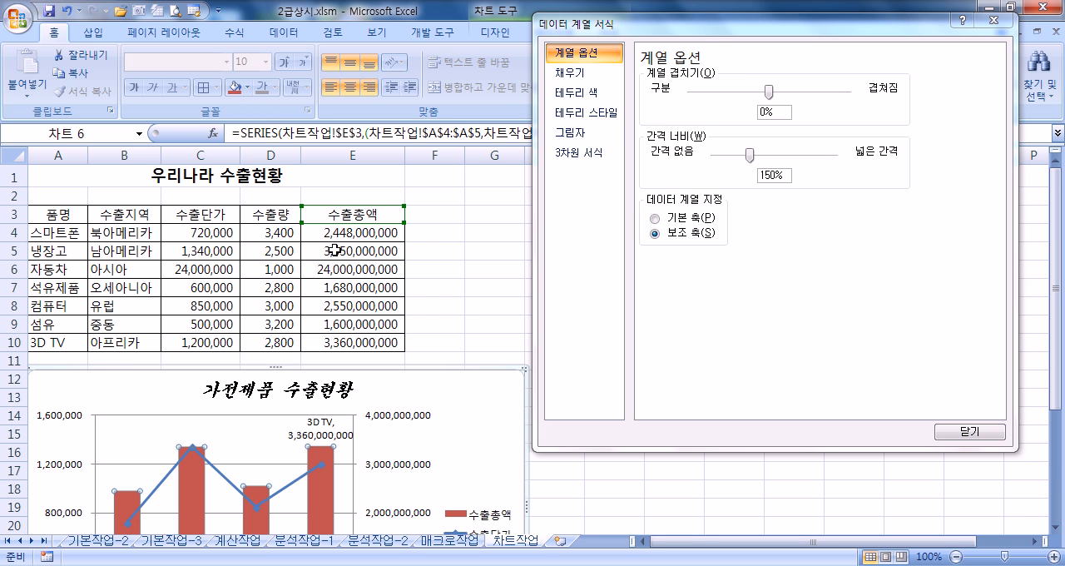
left_click(321, 339)
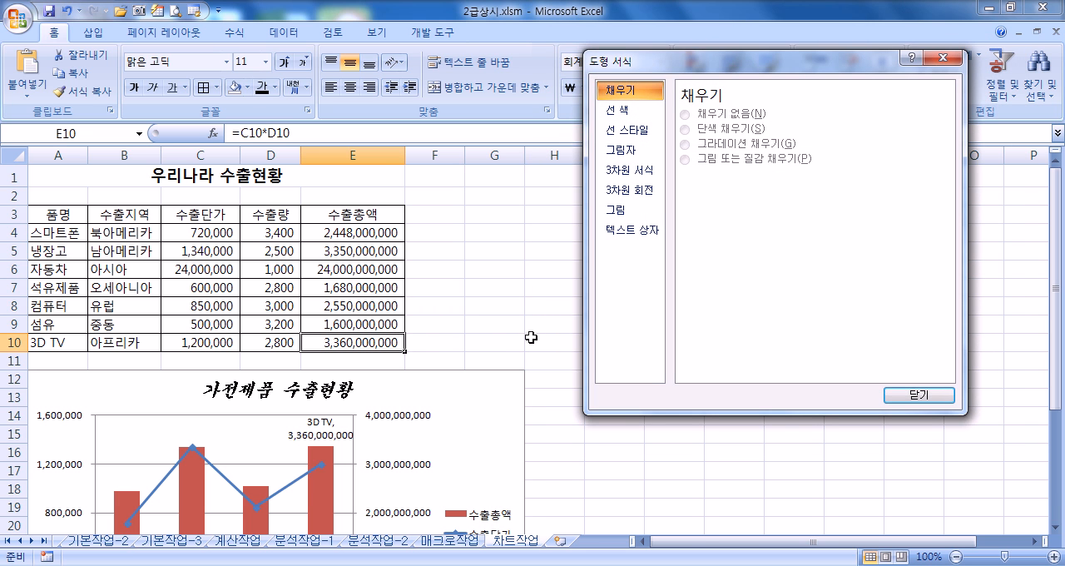
left_click(372, 347)
left_click(458, 342)
left_click(376, 341)
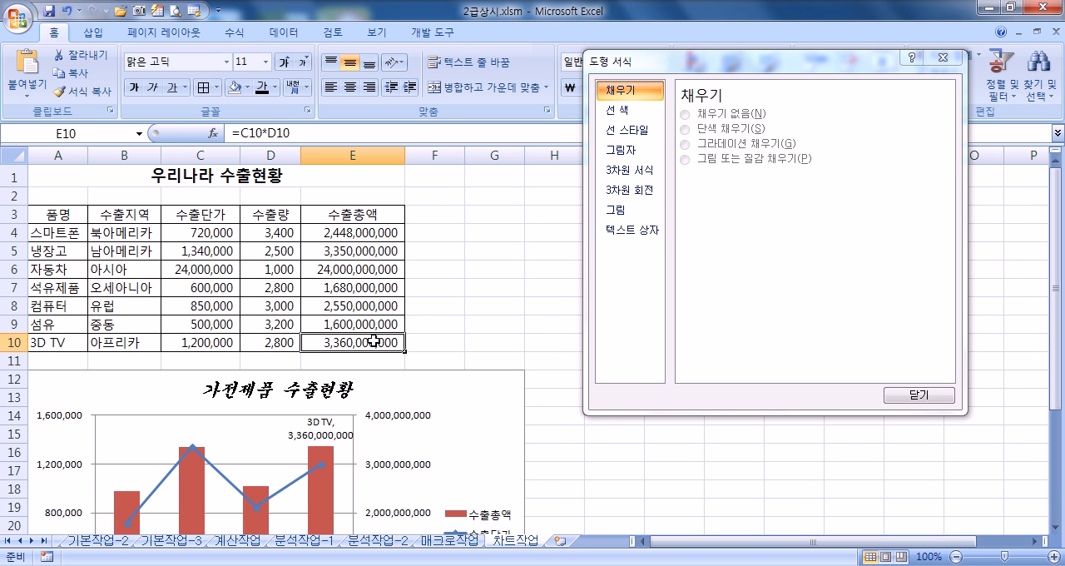
type("2")
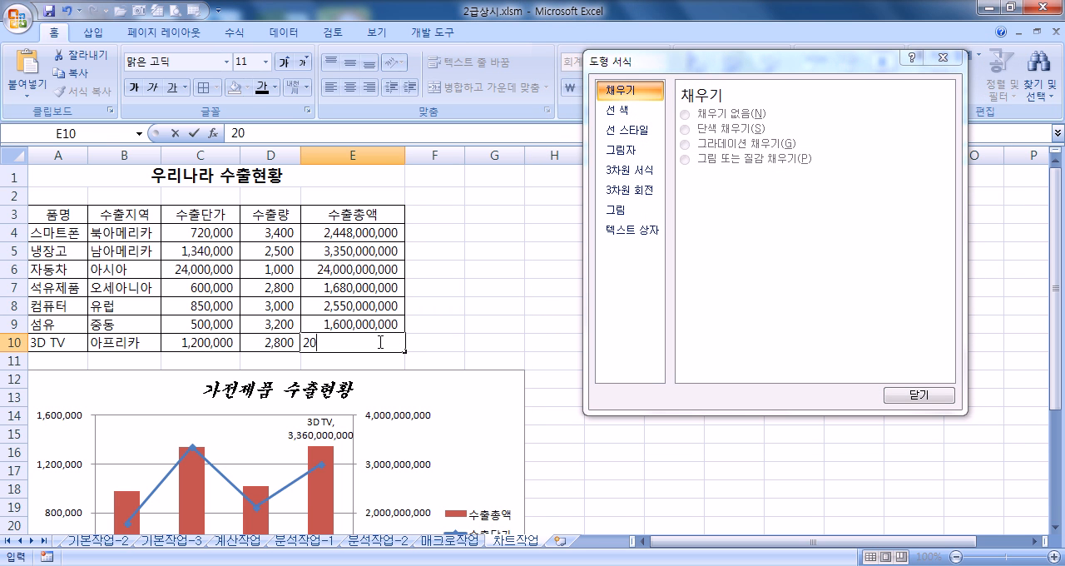
type("0")
key("Return")
scroll(374, 350, "down", 5)
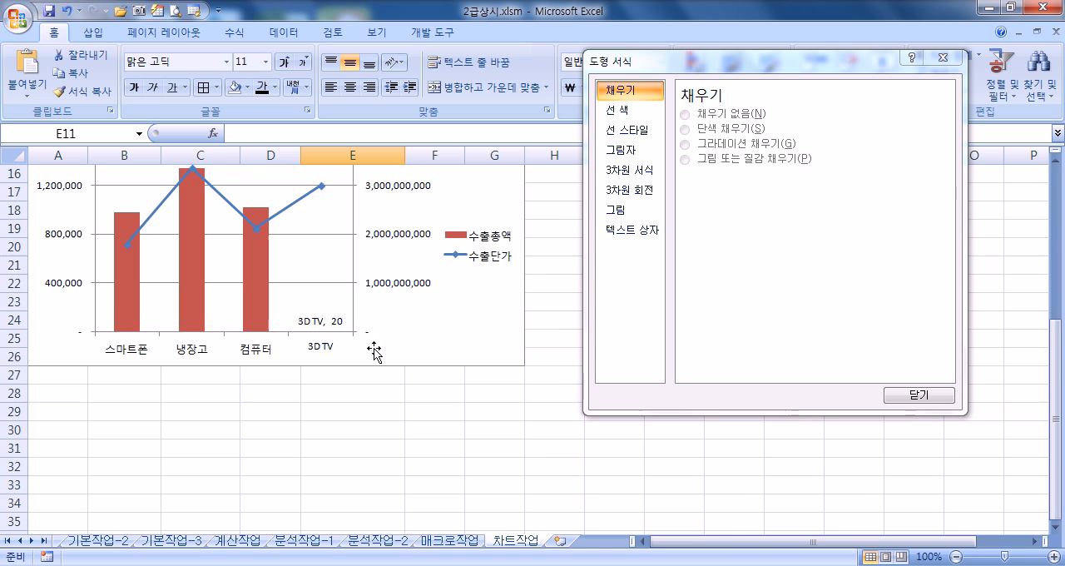
Step: Test the 줄 바꿈 separator on the shortened 3D TV label, and restore the comma separator and the original E10 formula
left_click(320, 330)
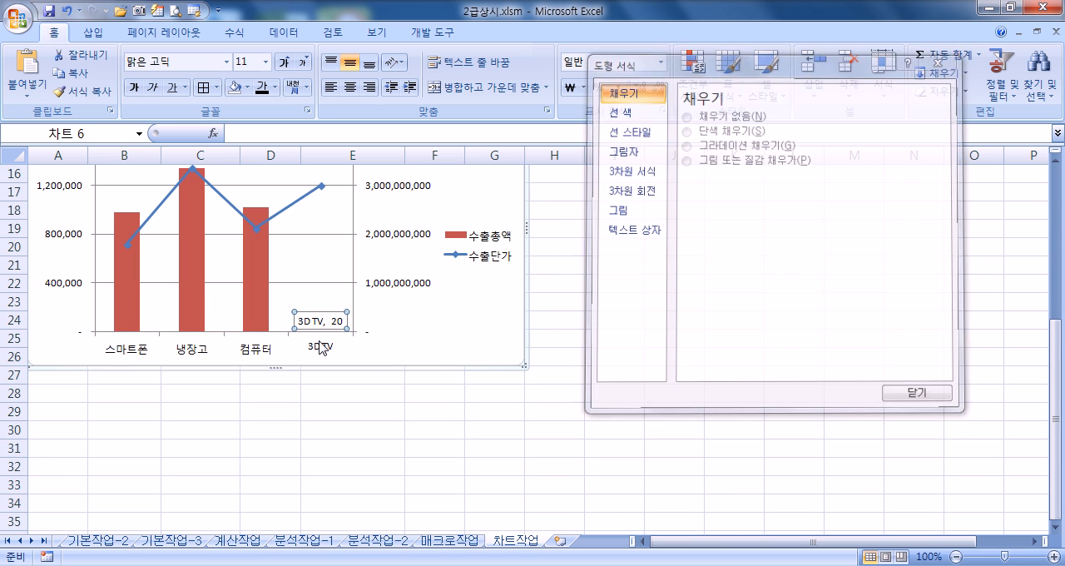
double_click(320, 333)
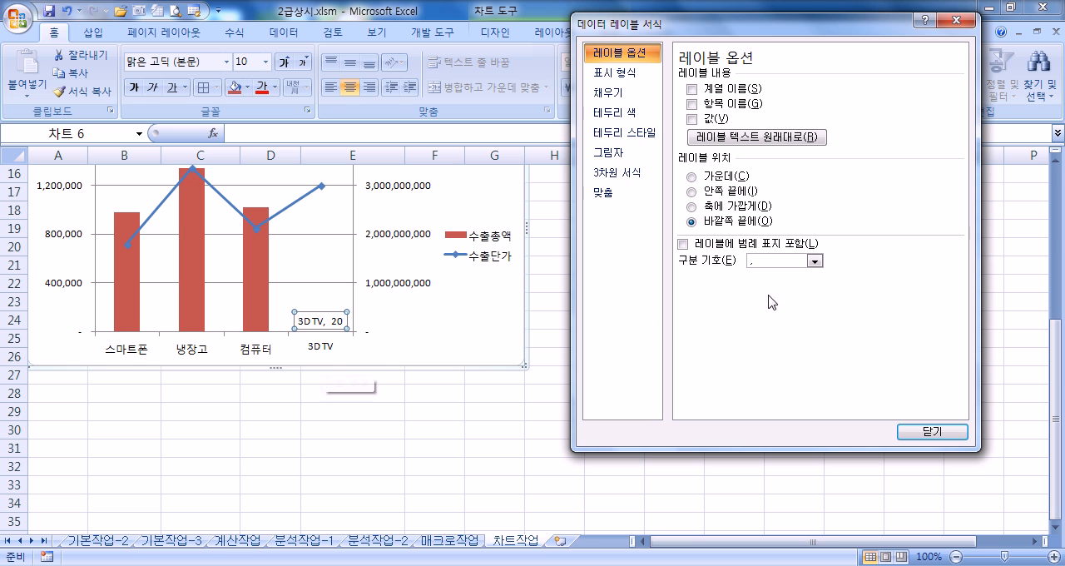
left_click(815, 262)
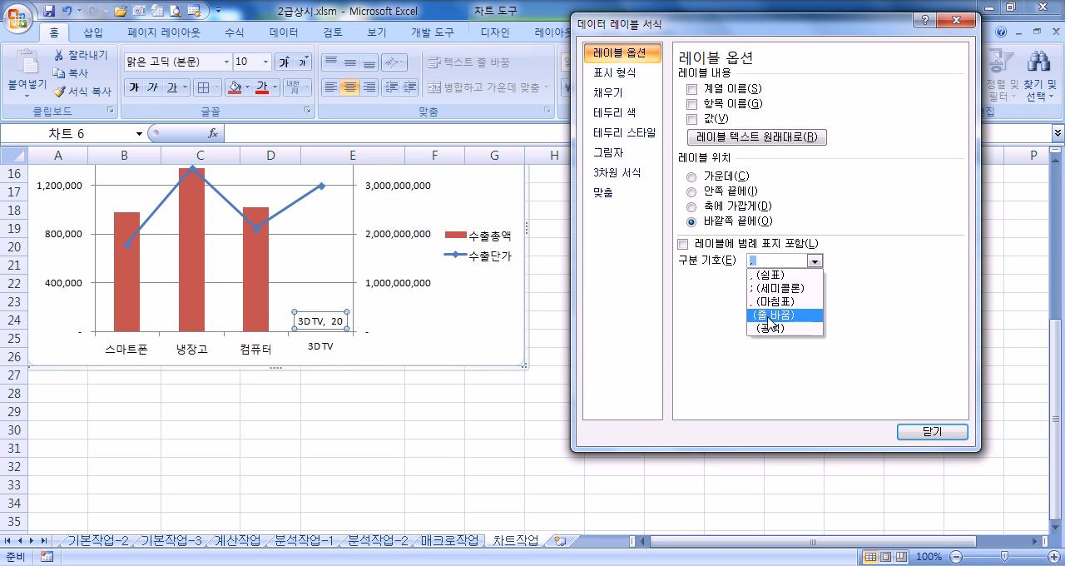
left_click(769, 323)
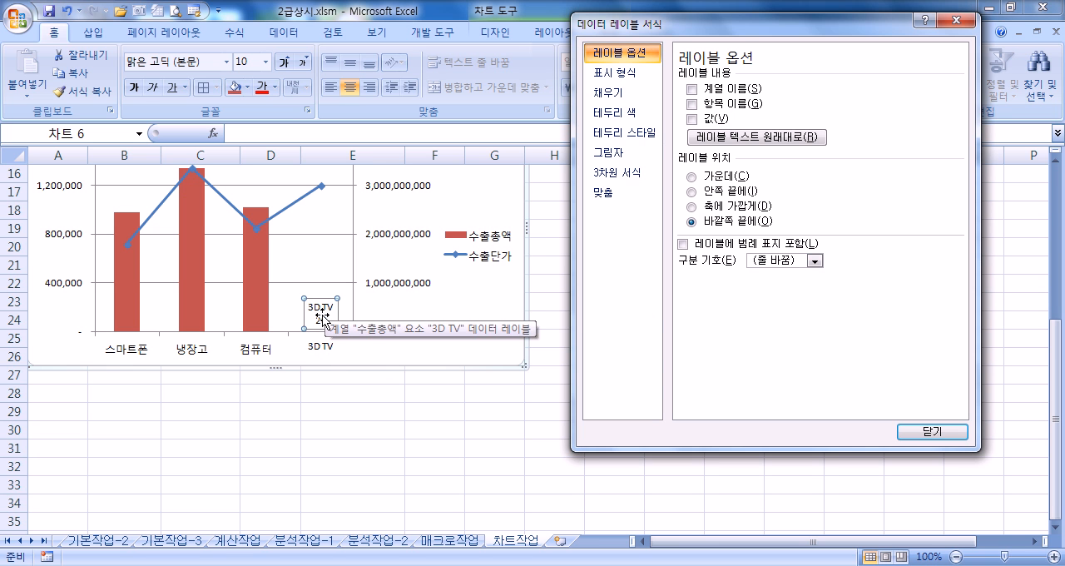
left_click(815, 260)
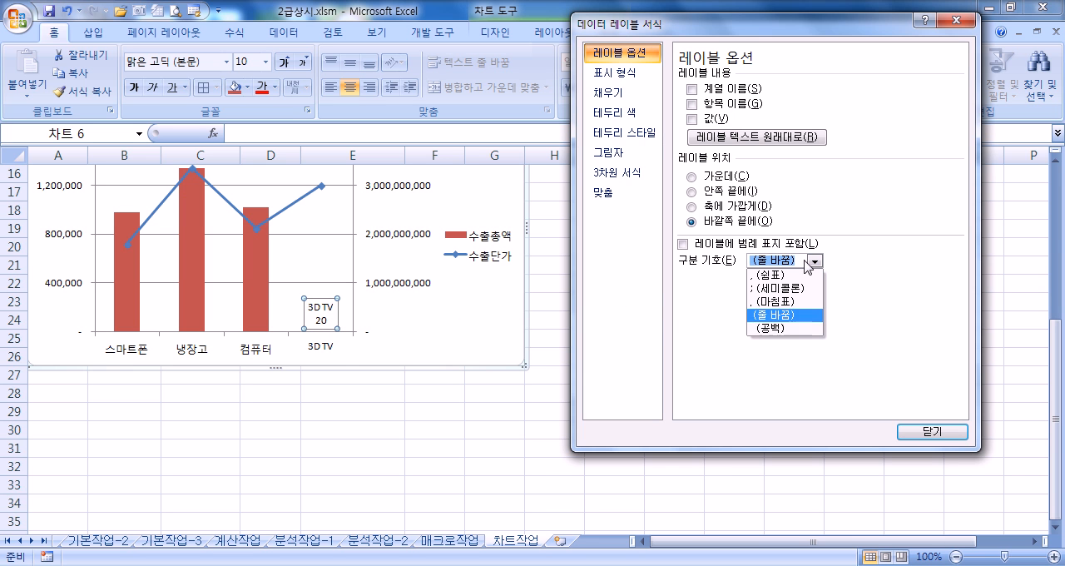
left_click(767, 277)
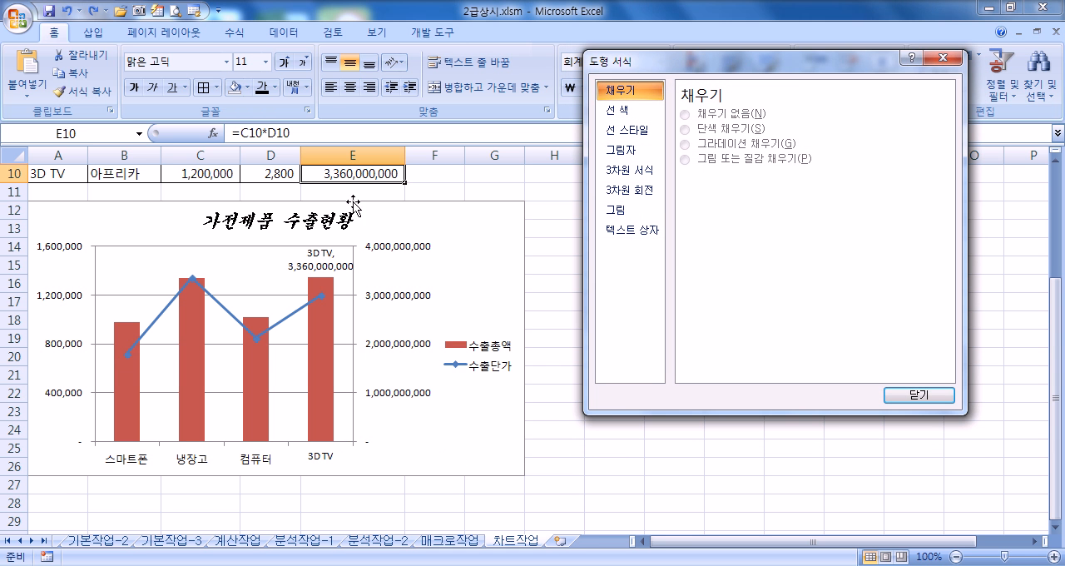
Step: Try adding the series name (계열 이름) to the 3D TV column's data label with the 줄 바꿈 separator
left_click(320, 274)
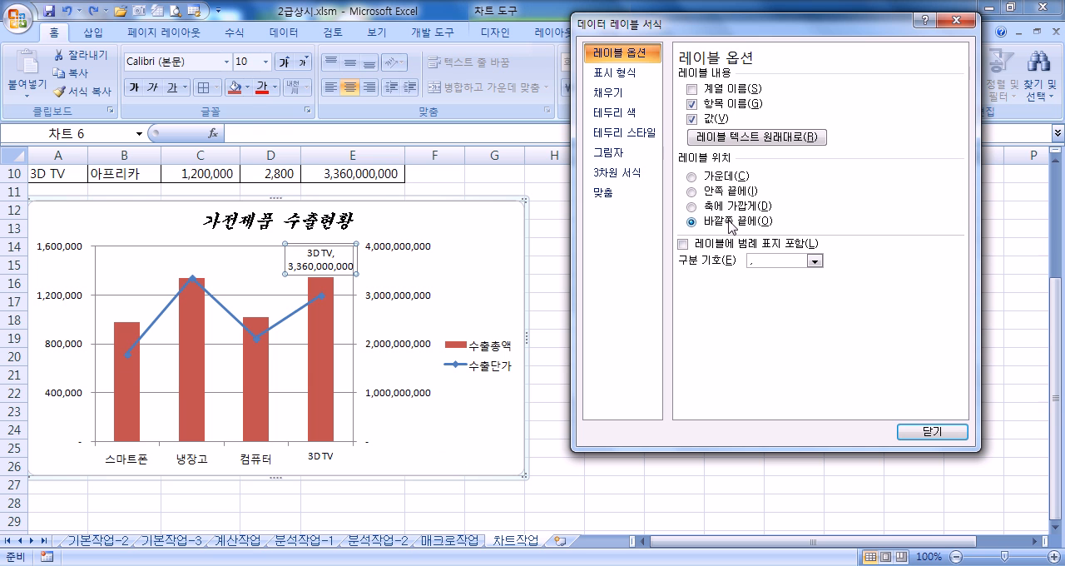
left_click(693, 89)
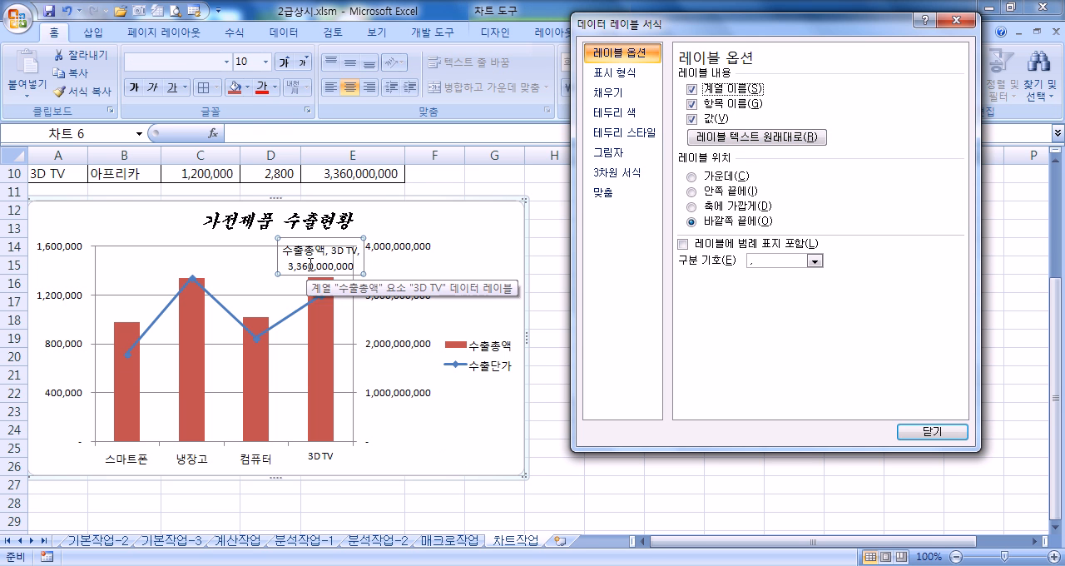
left_click(755, 260)
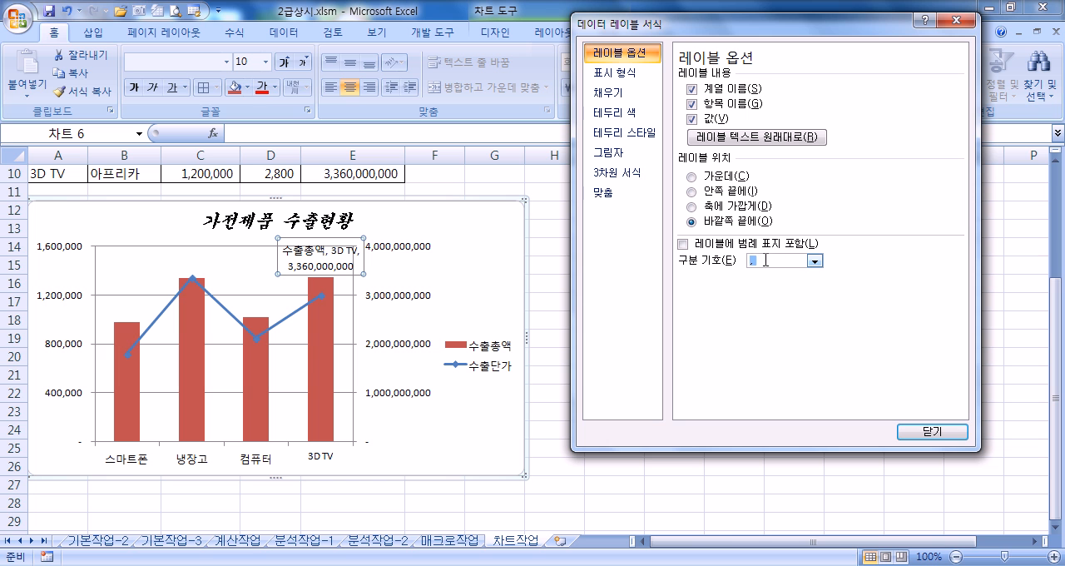
left_click(815, 260)
left_click(758, 316)
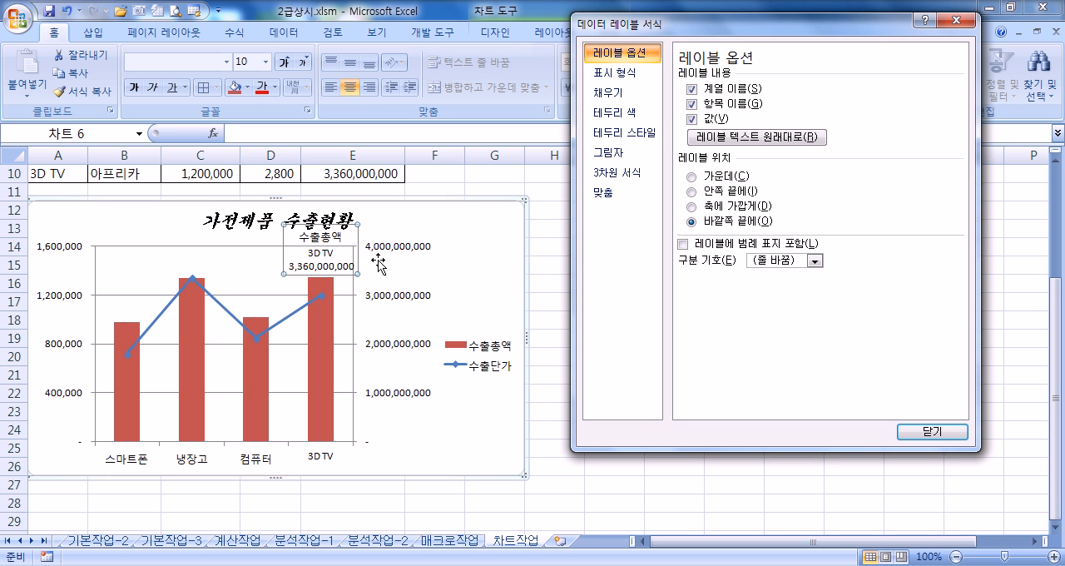
Step: Restore the 쉼표 separator and remove the series name from the 3D TV data label
left_click(817, 261)
left_click(818, 262)
left_click(774, 276)
left_click(693, 90)
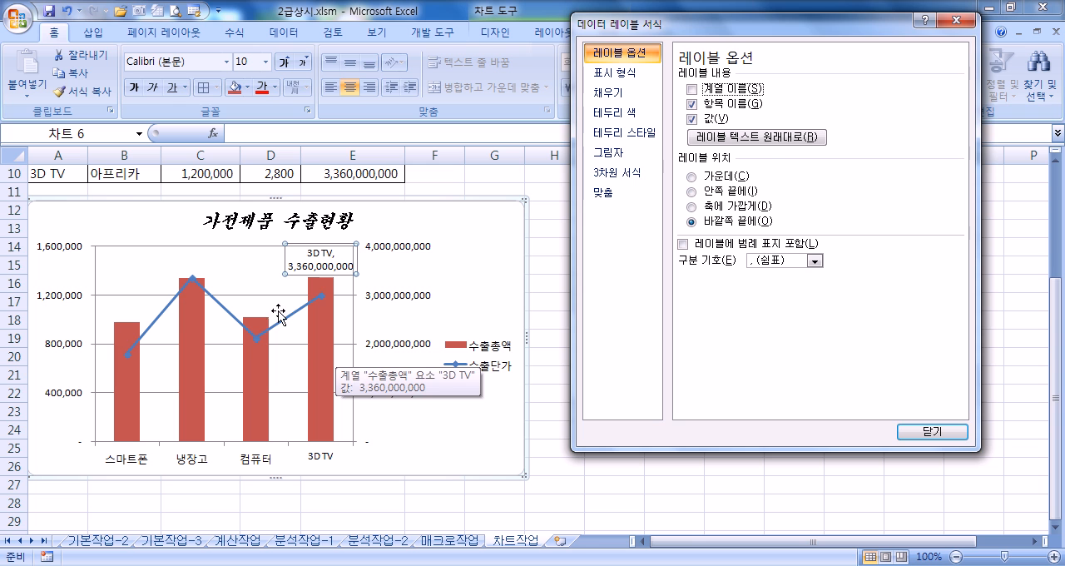
Step: Place the chart's legend at the bottom (아래쪽)
left_click(495, 358)
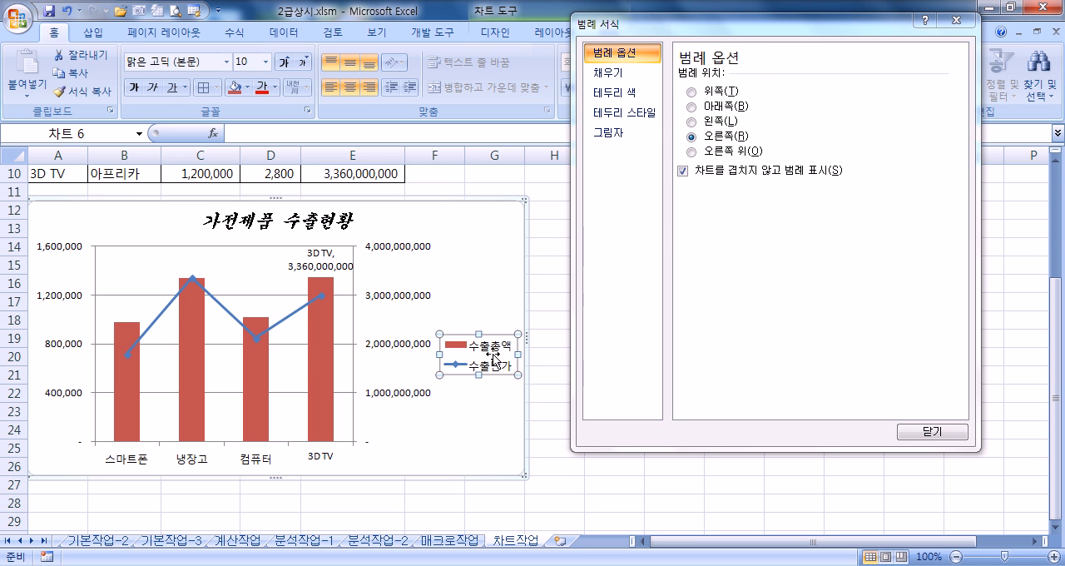
left_click(693, 106)
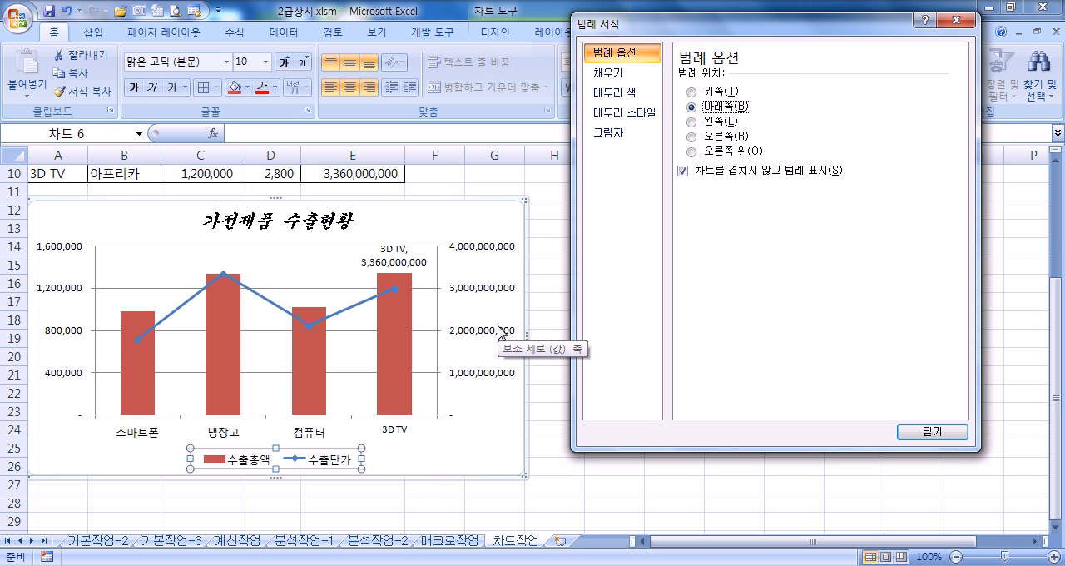
Step: Give the chart area a 3 pt border with rounded corners (둥근 모서리)
left_click(491, 215)
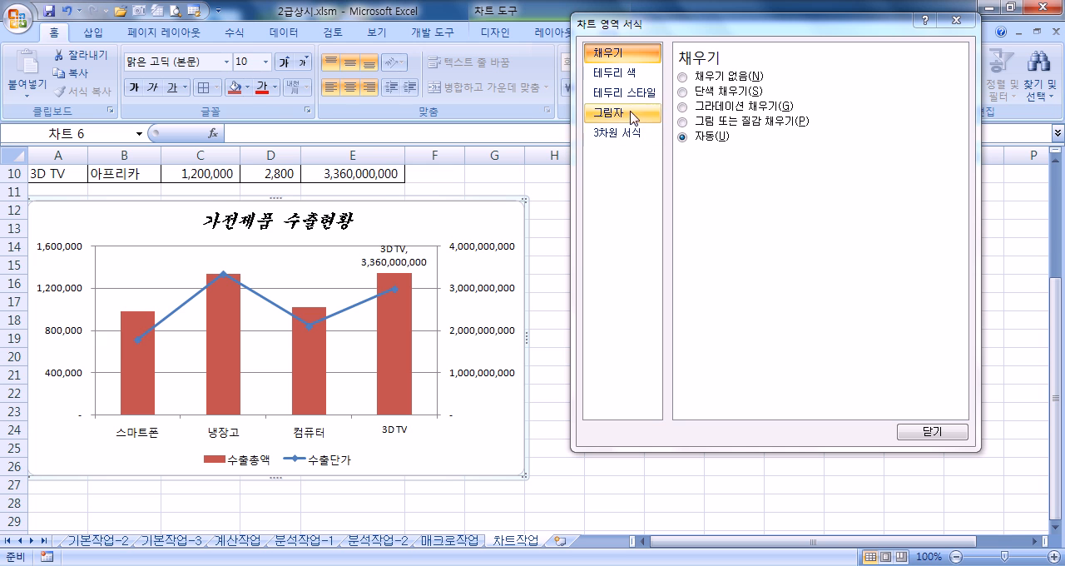
left_click(624, 93)
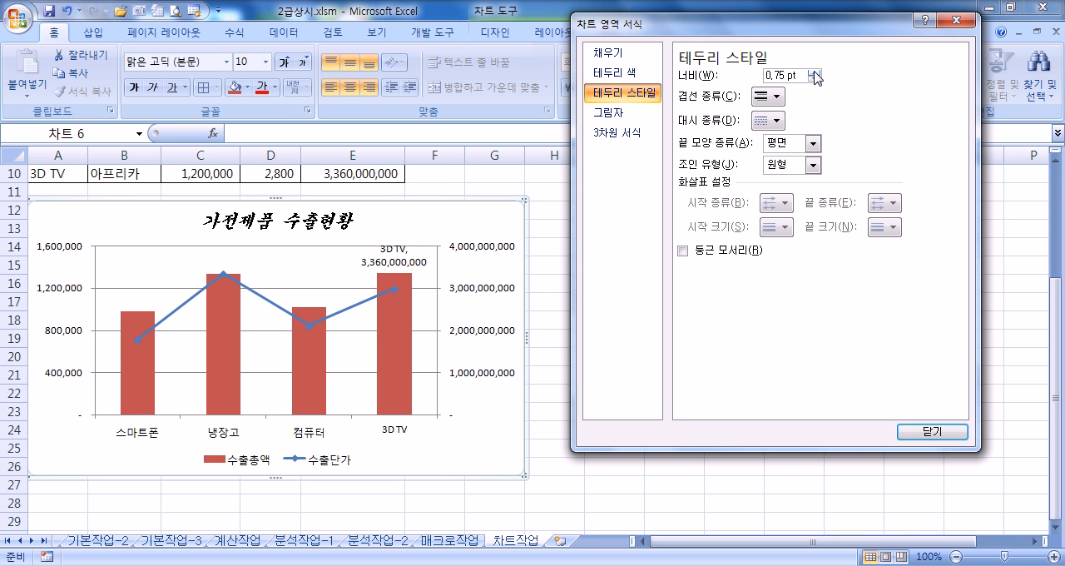
left_click(815, 74)
left_click(815, 74)
left_click(815, 73)
left_click(814, 73)
left_click(815, 73)
left_click(815, 73)
left_click(815, 73)
left_click(815, 73)
left_click(815, 73)
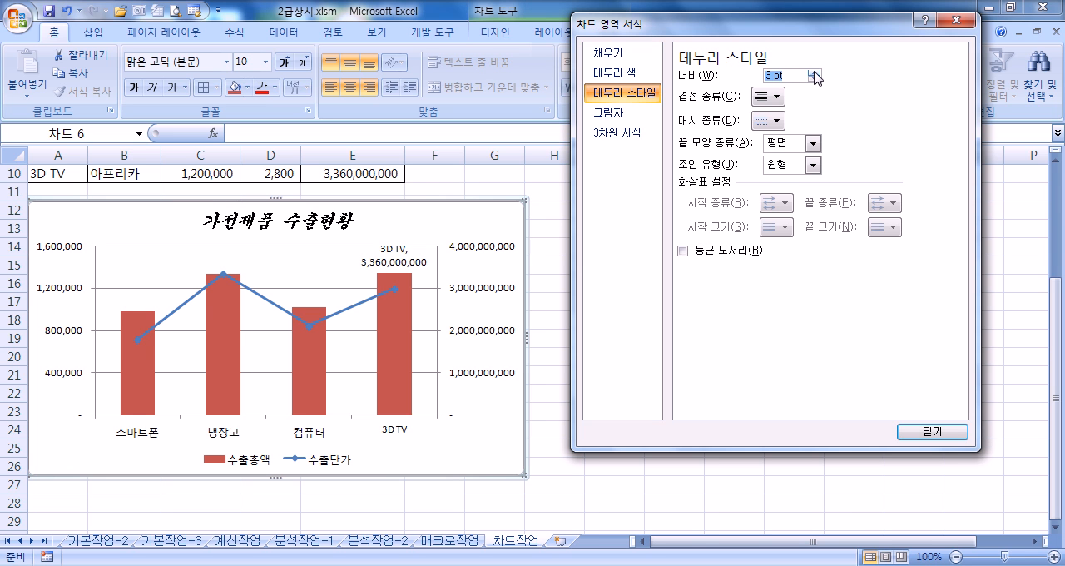
left_click(715, 254)
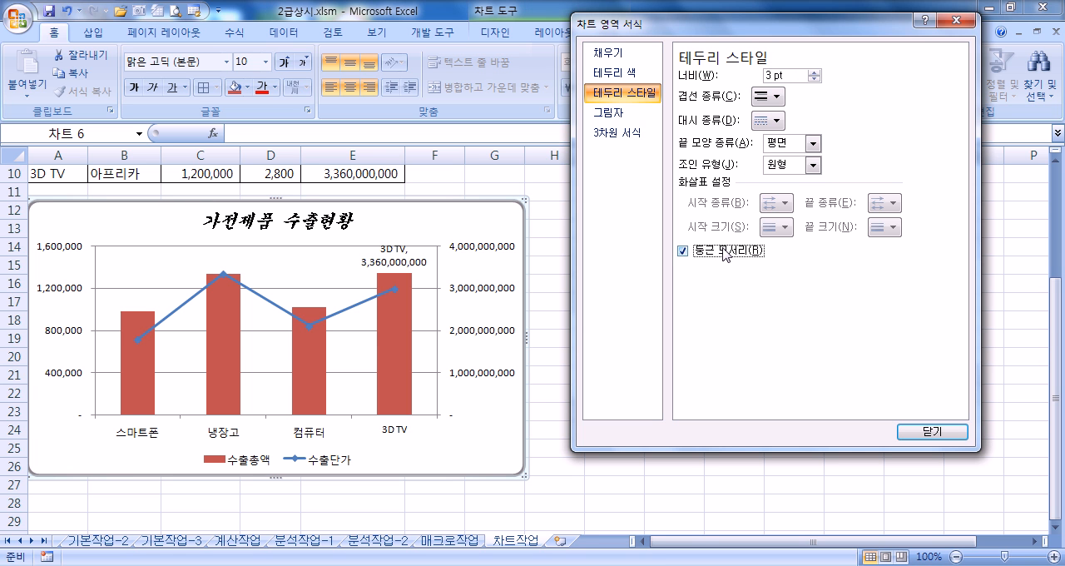
Step: Recheck the chart area's border style settings and close the formatting dialog
left_click(552, 191)
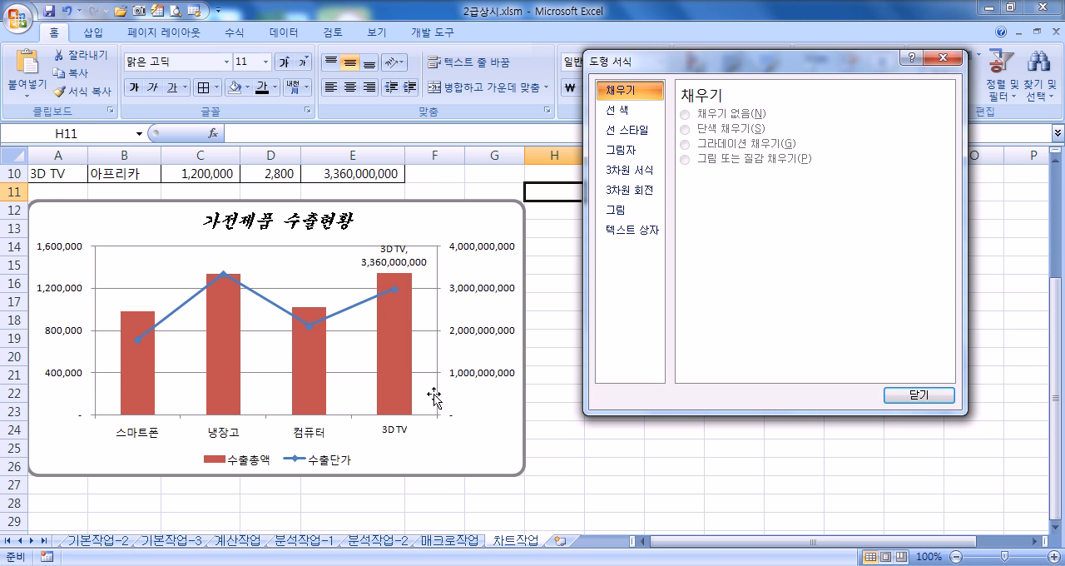
left_click(492, 418)
left_click(633, 92)
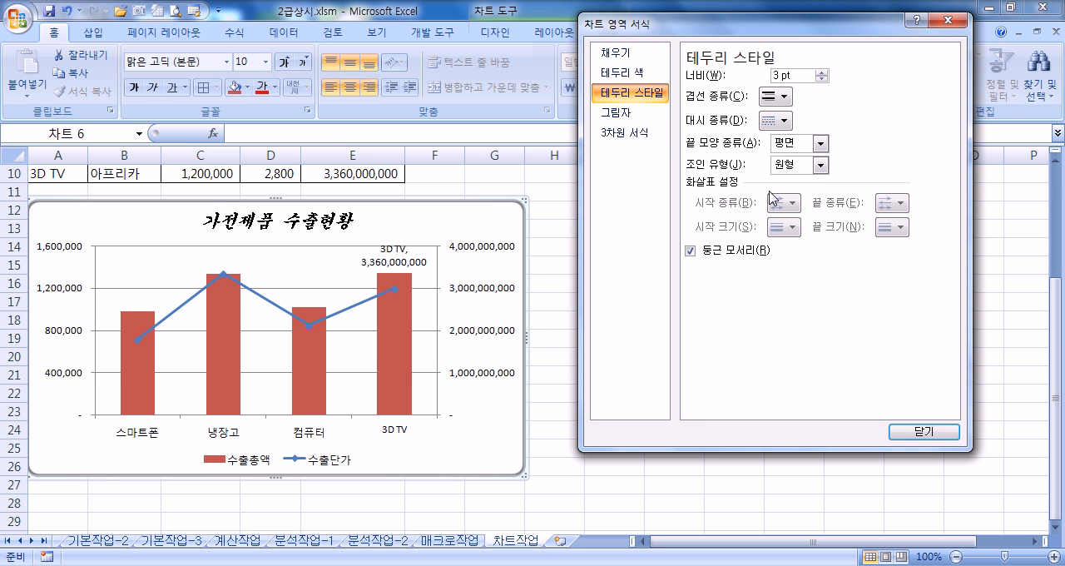
left_click_drag(693, 30, 725, 96)
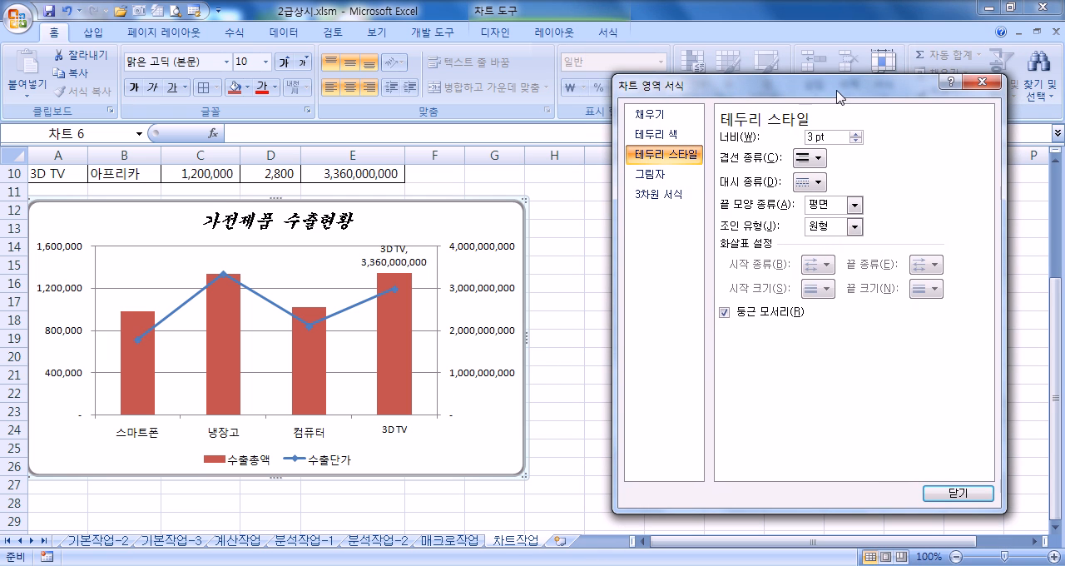
left_click(982, 83)
Step: Look over the export source table and the finished combo chart on the 차트작업 sheet
scroll(599, 290, "up", 3)
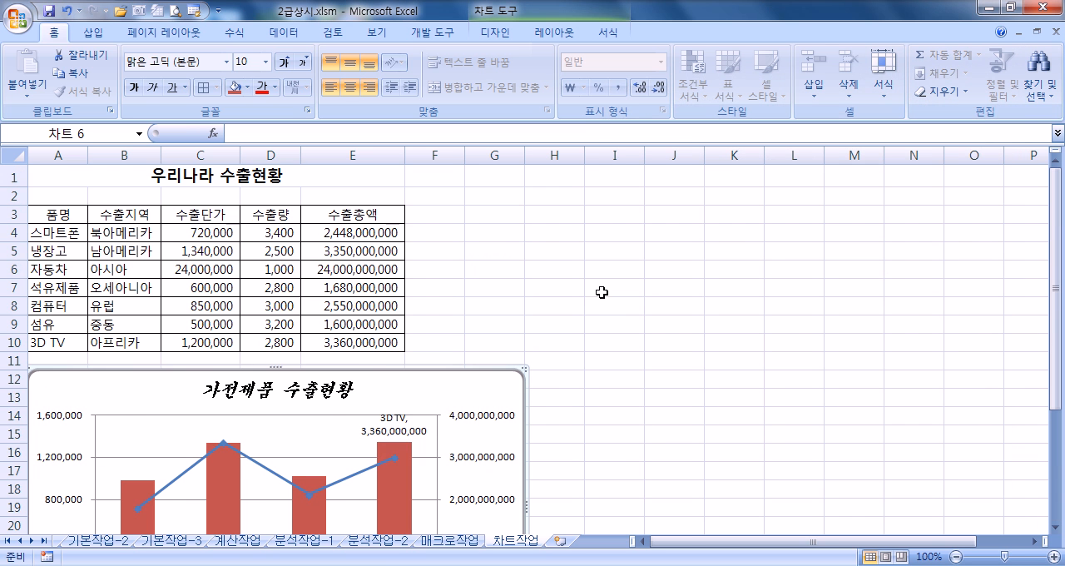
left_click(604, 294)
scroll(610, 292, "down", 5)
scroll(610, 292, "up", 5)
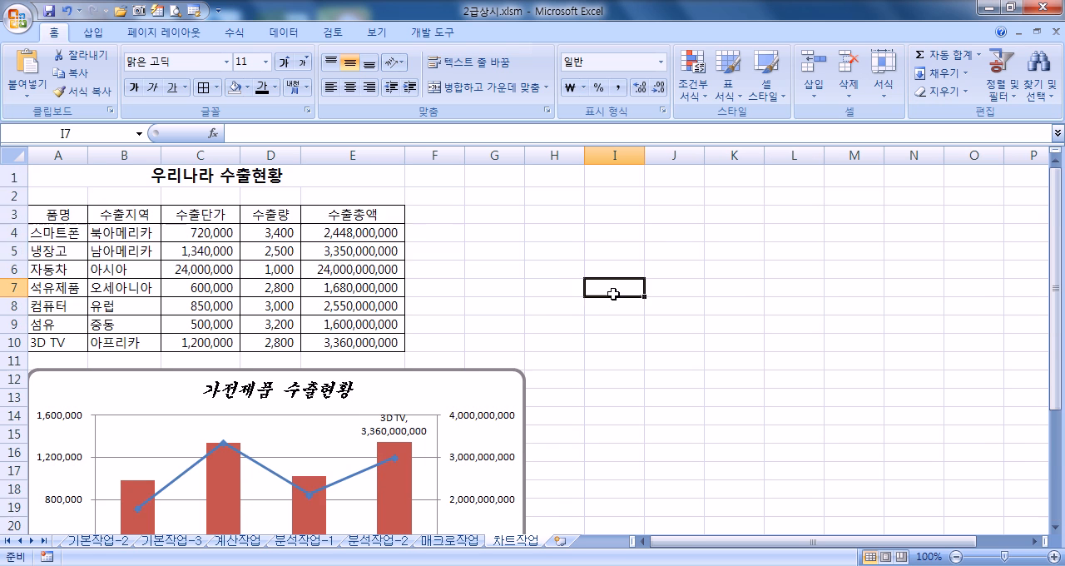
scroll(610, 292, "down", 2)
left_click(458, 212)
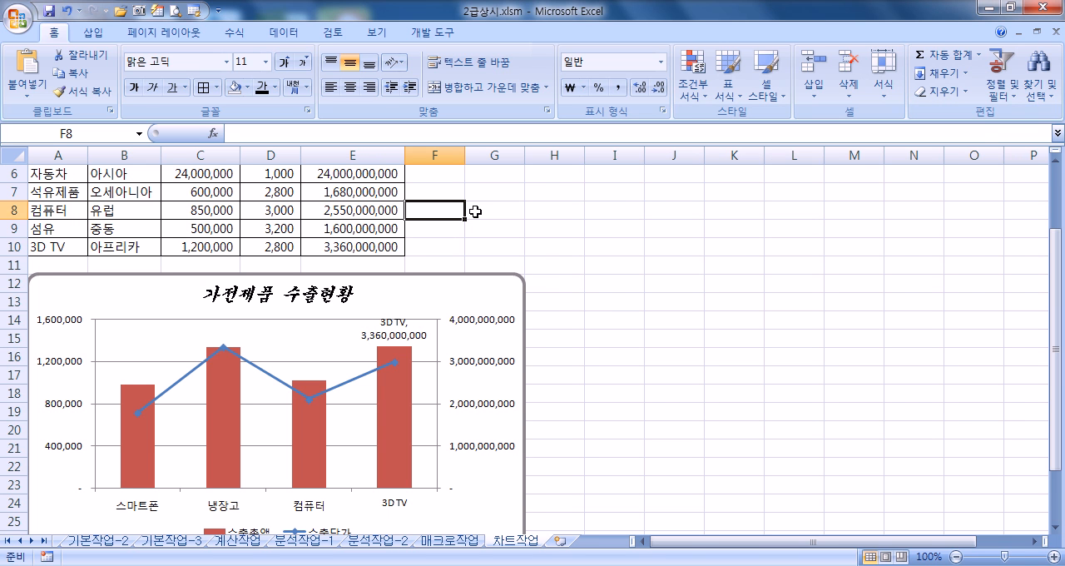
Step: Review the member list on 기본작업-1 and the title formatting in A1 of 기본작업-2
left_click(97, 541)
key("ctrl+Page_Up")
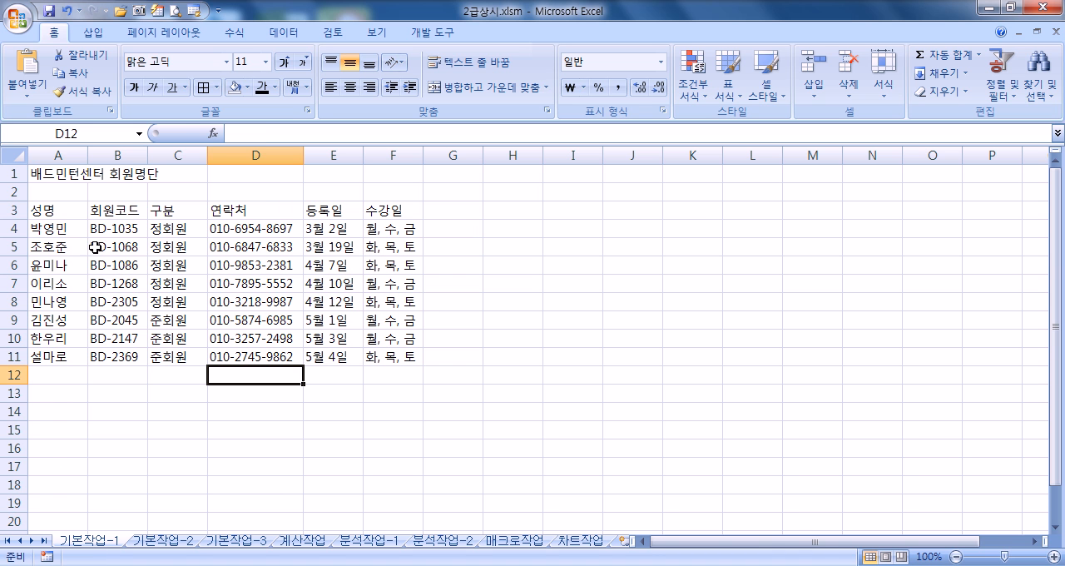
left_click_drag(43, 215, 376, 366)
left_click(335, 338)
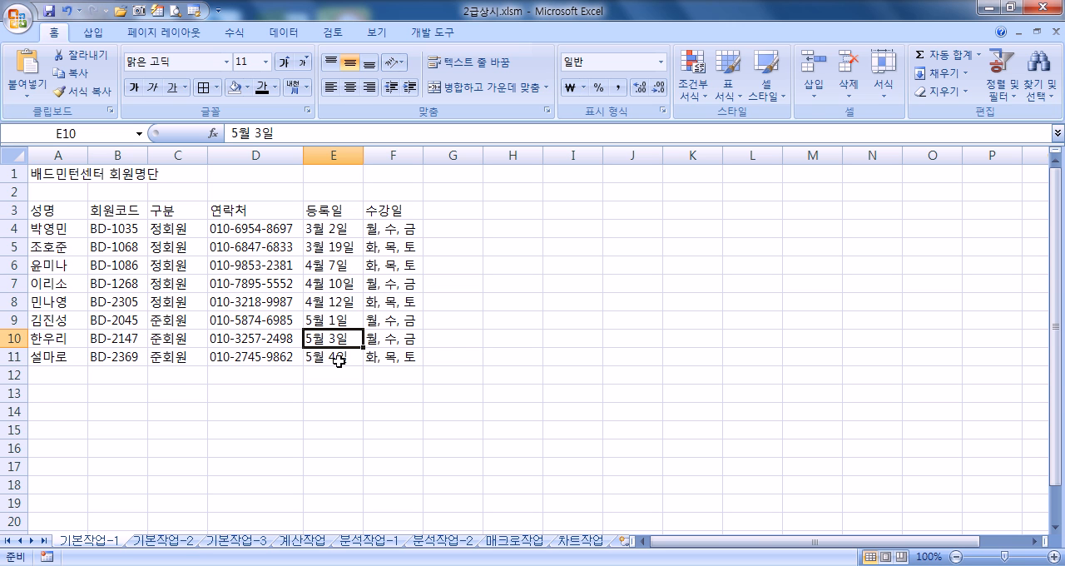
left_click(181, 542)
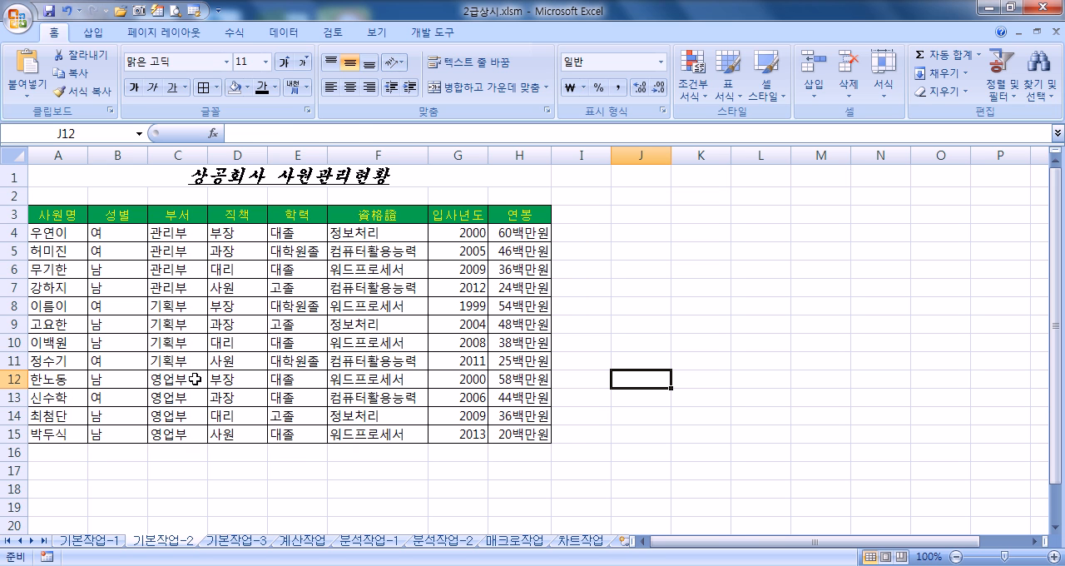
left_click(197, 176)
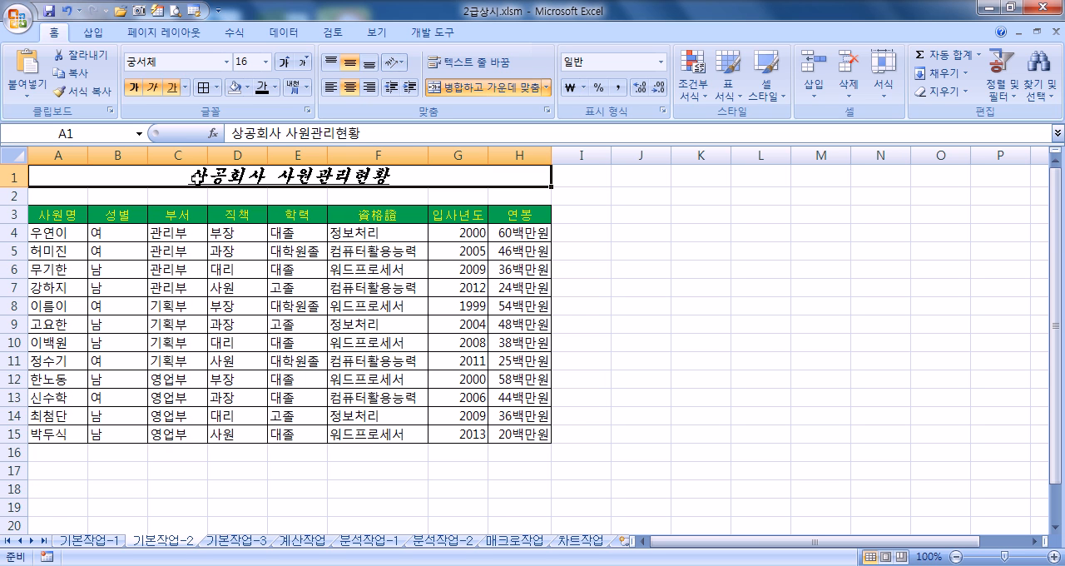
Step: Switch to Notepad and compare the number format codes #,##0,,"백만원" and #,###,,백만원 part by part
left_click(583, 565)
scroll(396, 334, "up", 4)
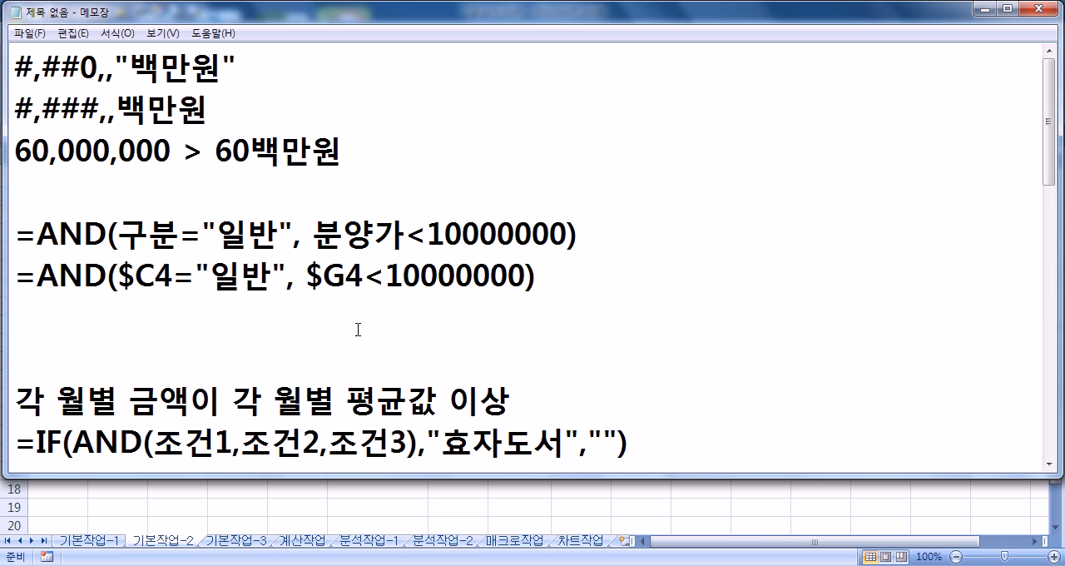
left_click(99, 69)
left_click_drag(98, 109, 110, 114)
type(",,")
left_click_drag(98, 72, 80, 72)
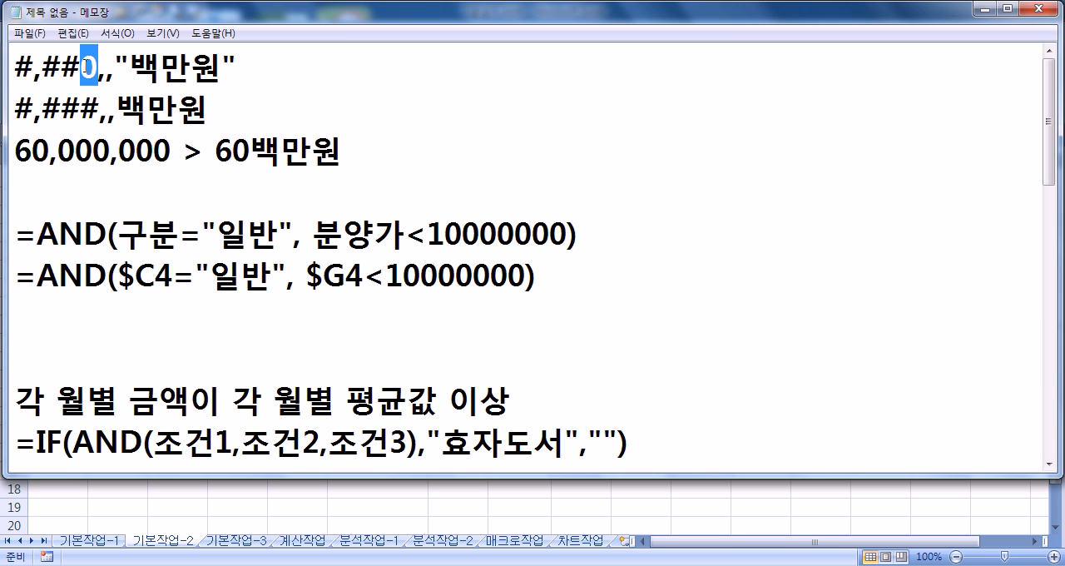
left_click(81, 110)
left_click_drag(81, 110, 100, 110)
left_click_drag(99, 72, 234, 63)
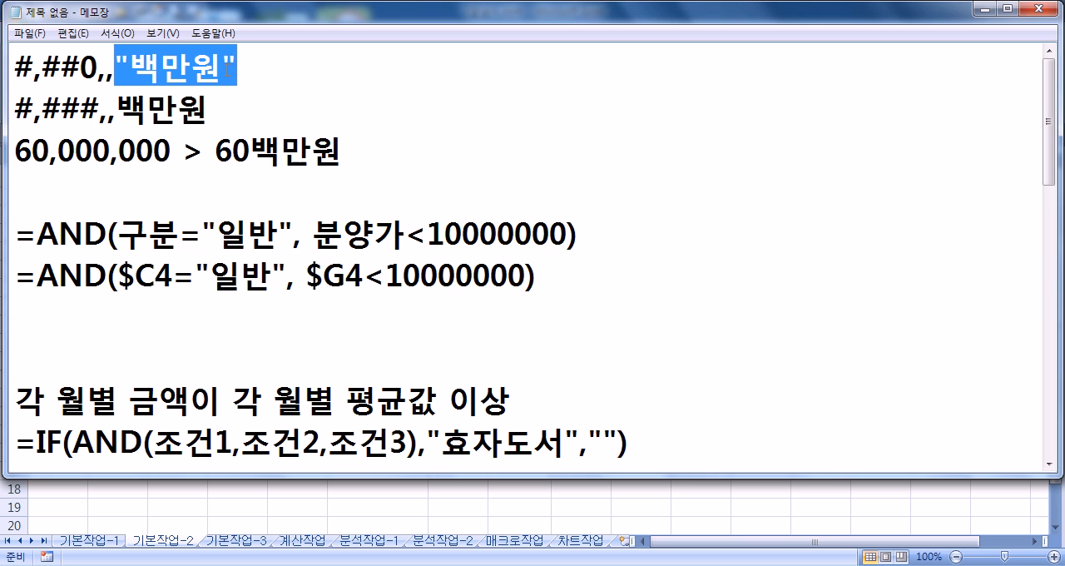
left_click_drag(115, 68, 239, 69)
left_click_drag(117, 106, 210, 109)
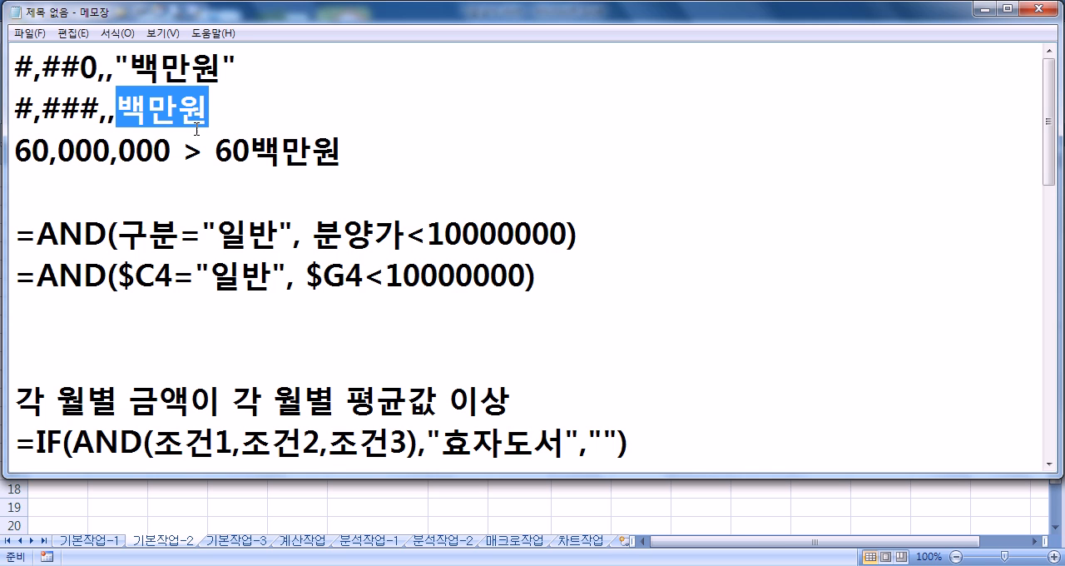
Step: Select A4:G15 on 기본작업-3 in Excel, and highlight the condition formula =AND($C4="일반", $G4<10000000) in the Notepad notes
left_click(150, 493)
left_click(238, 541)
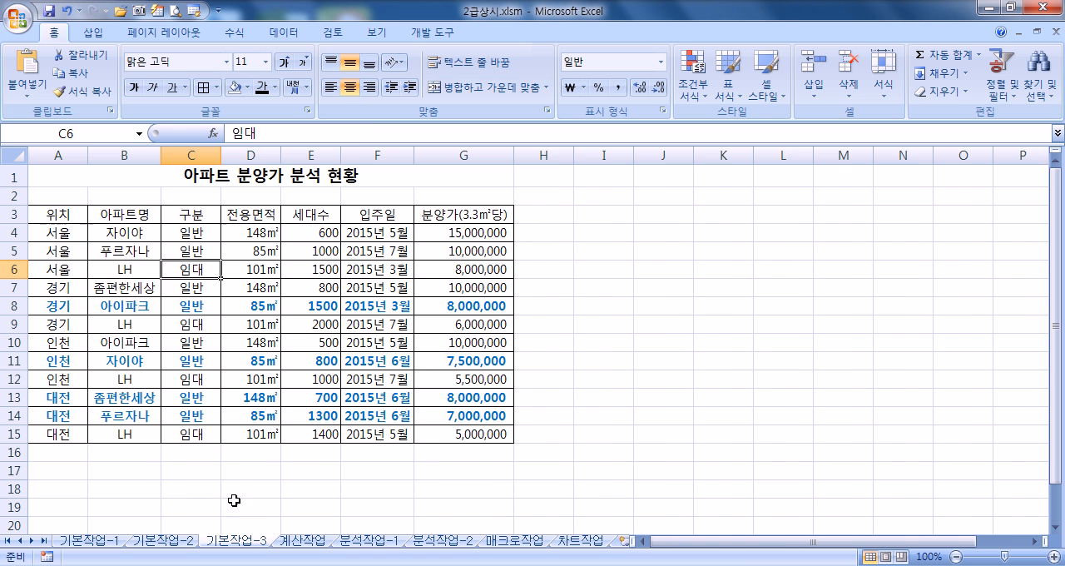
left_click(67, 234)
left_click_drag(66, 234, 451, 425)
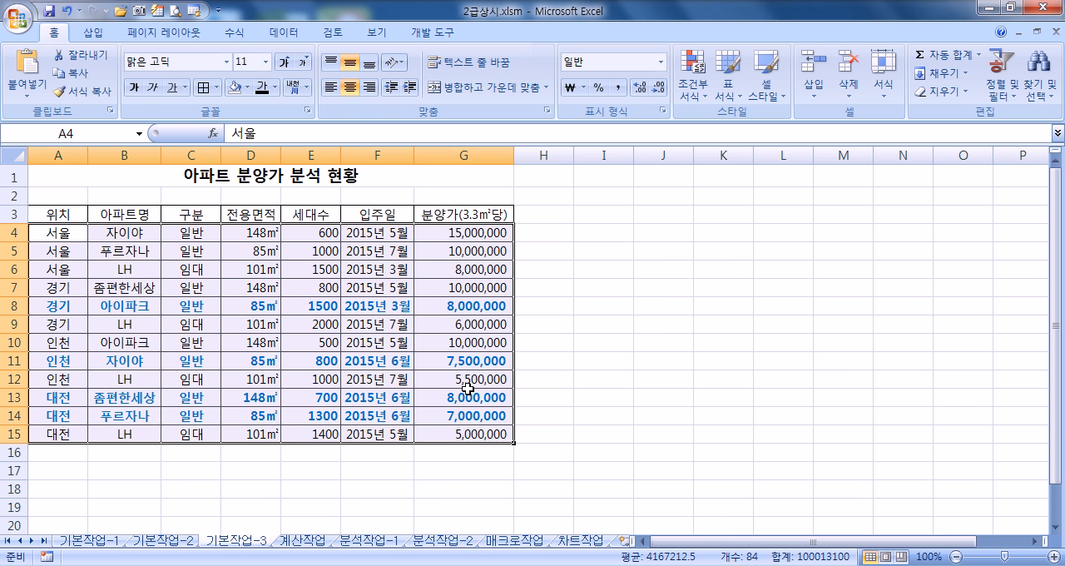
key("alt+Tab")
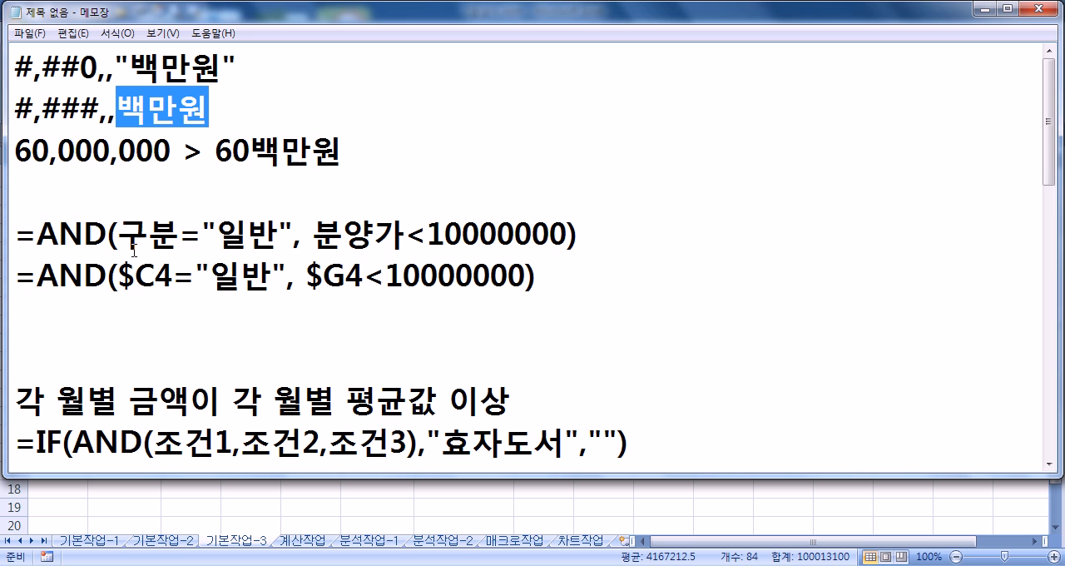
left_click_drag(15, 278, 558, 280)
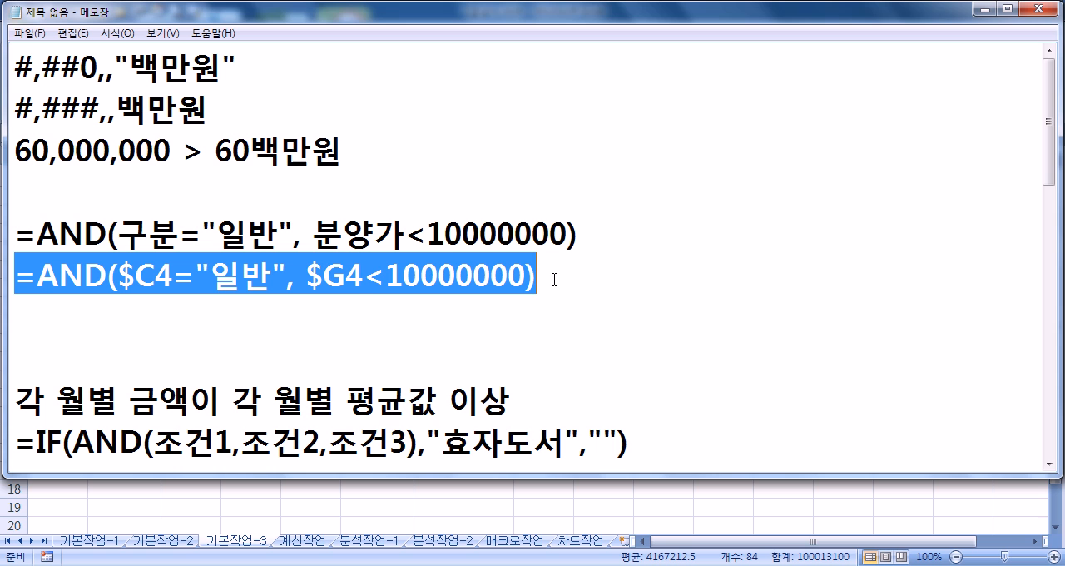
Step: Add the note line "천만원 / 10,000,000" above the AND formulas in Notepad
left_click(576, 216)
left_click(604, 195)
key("Return")
type("CJS")
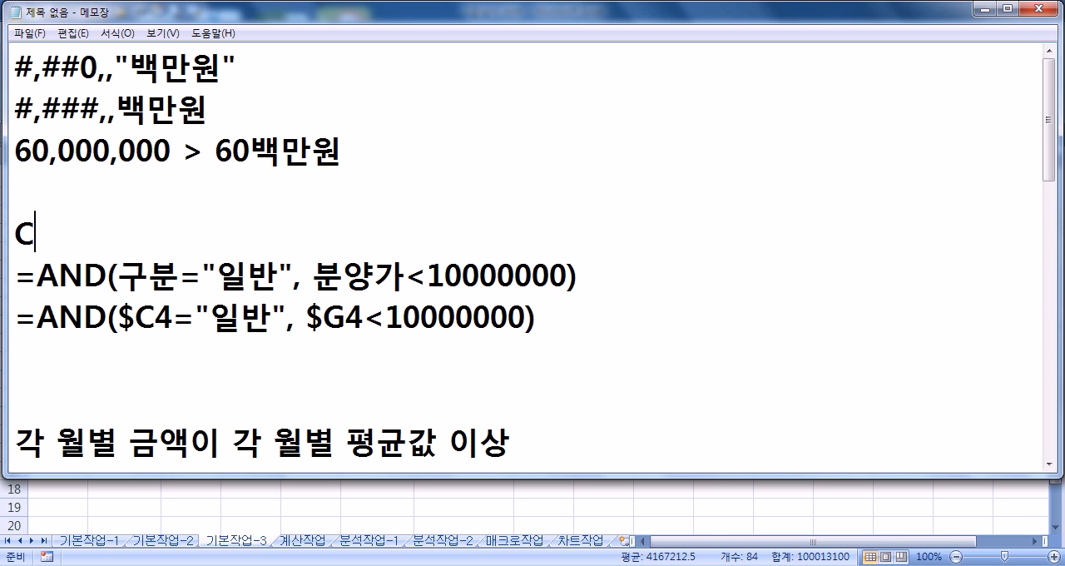
key("BackSpace")
key("BackSpace")
key("BackSpace")
type("천만")
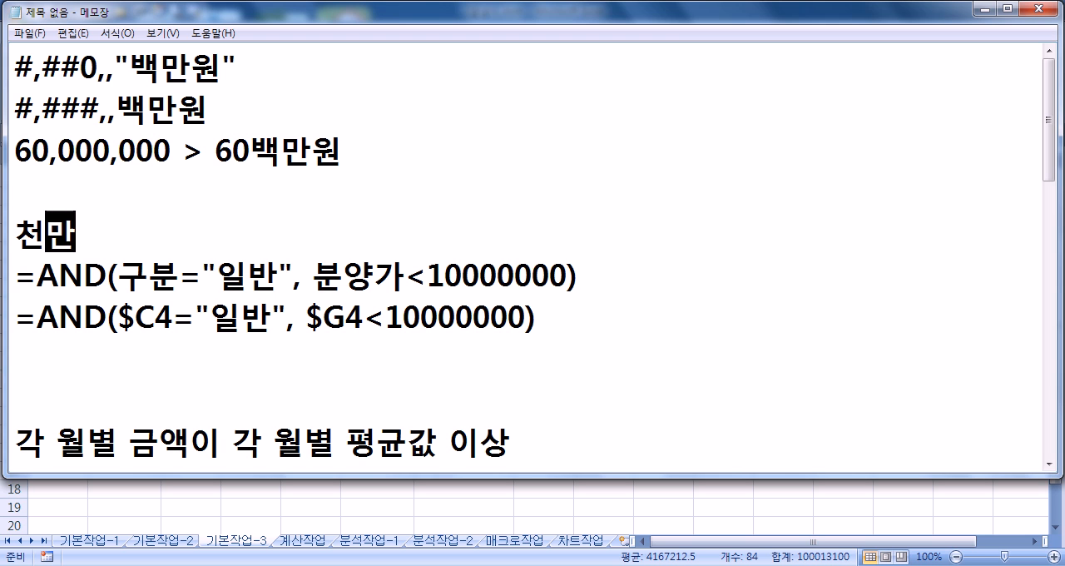
type("워ㄴ,")
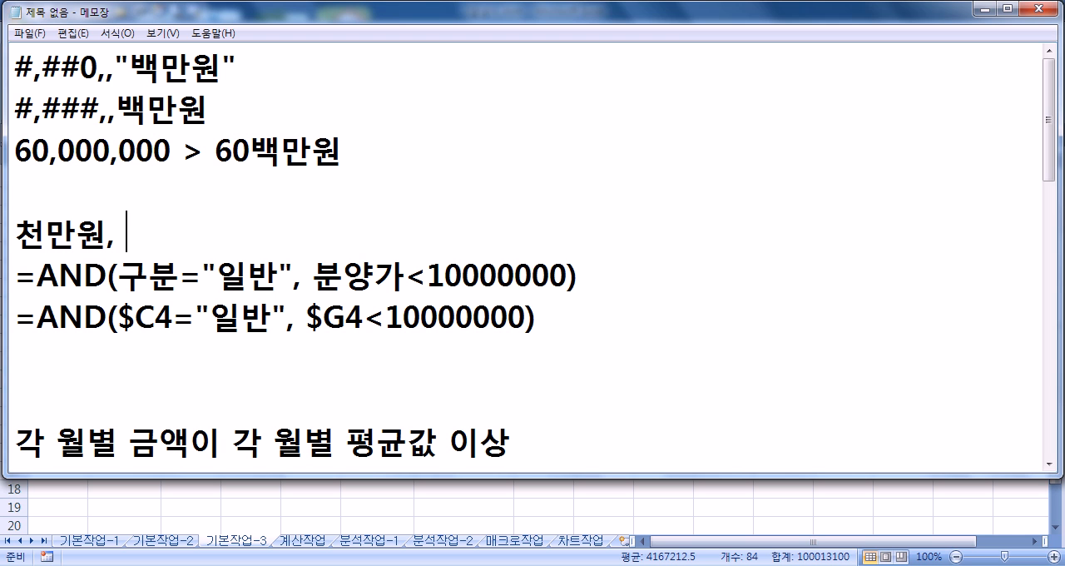
key("BackSpace")
key("BackSpace")
type("/ 10")
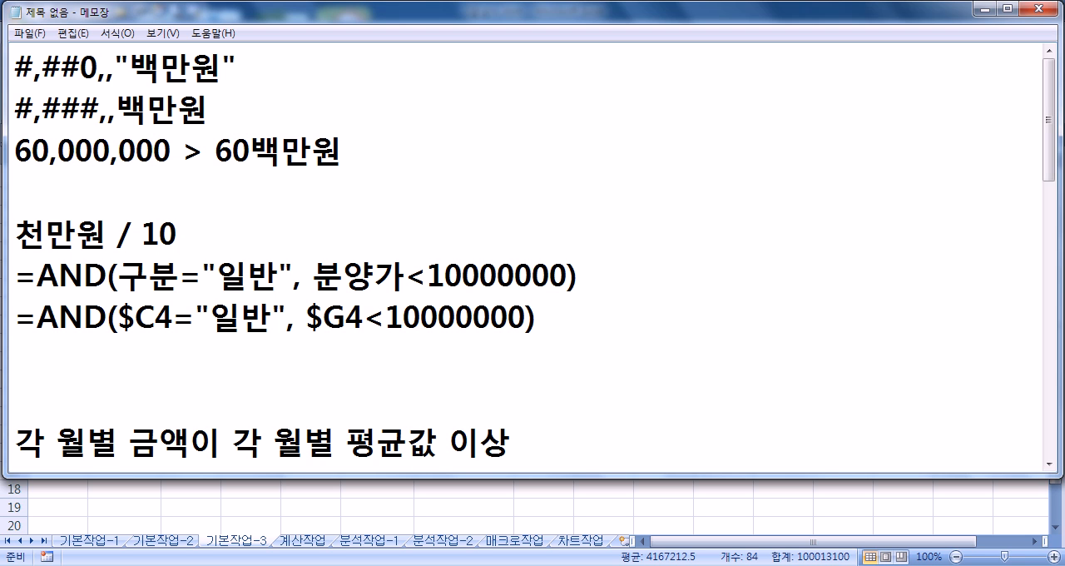
type(",000,000")
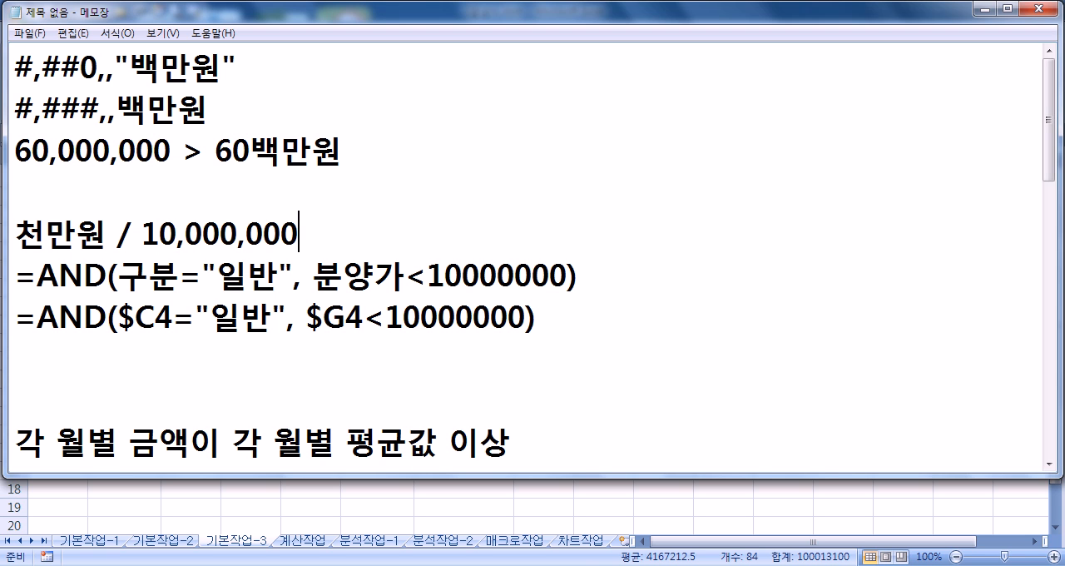
Step: Add thousands separators to the 10000000 in the first AND formula of the notes, making it 10,000,000
left_click_drag(345, 241, 139, 233)
left_click_drag(427, 277, 570, 277)
left_click(459, 275)
type(",")
left_click(523, 281)
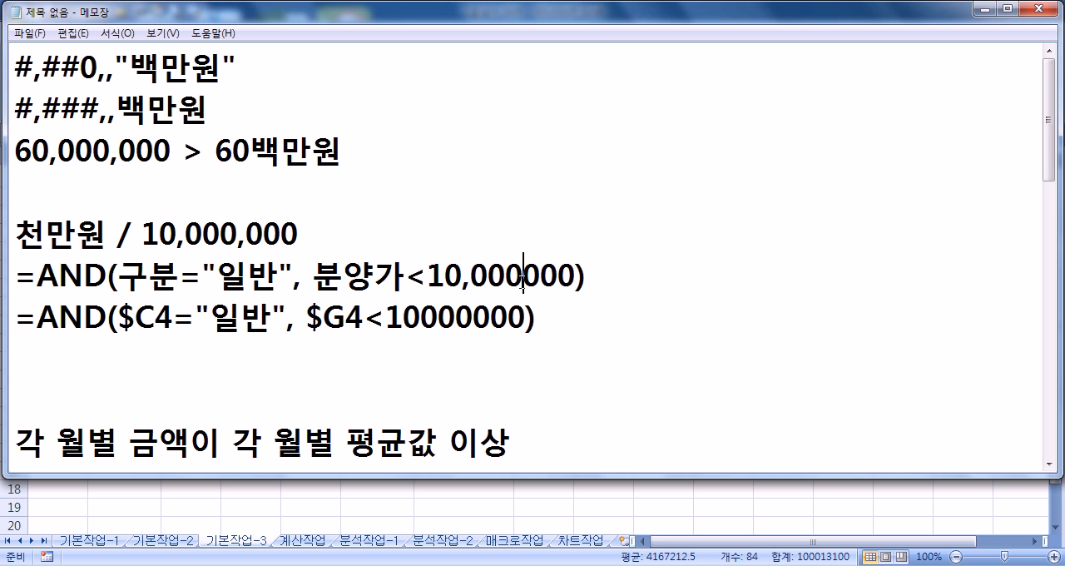
type(",")
left_click_drag(119, 274, 583, 277)
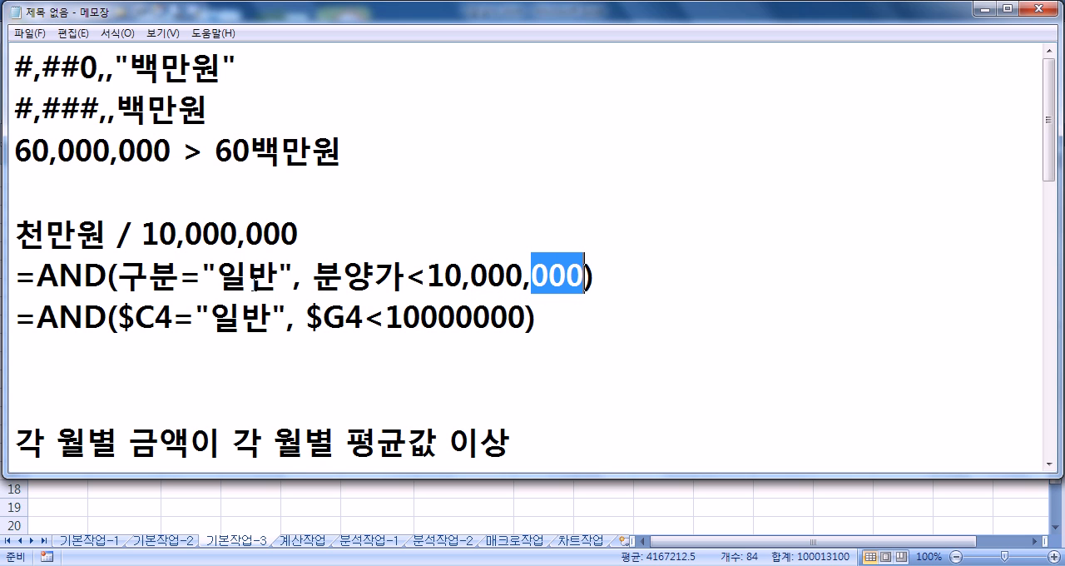
Step: Remove both commas from 10,000,000 in the formula comparing 분양가, so it reads 10000000
double_click(464, 281)
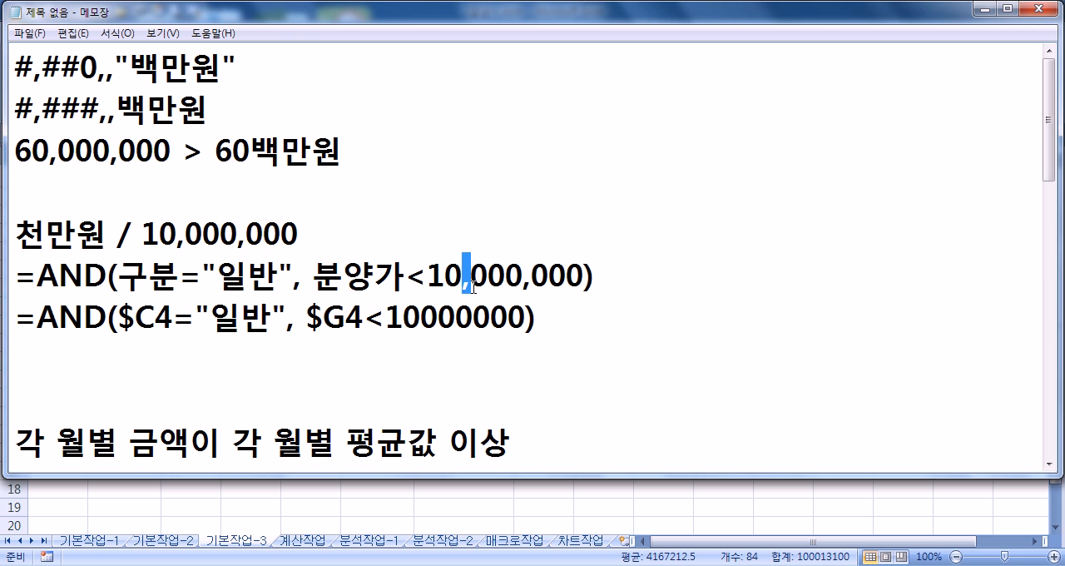
key("Delete")
left_click(516, 286)
key("Delete")
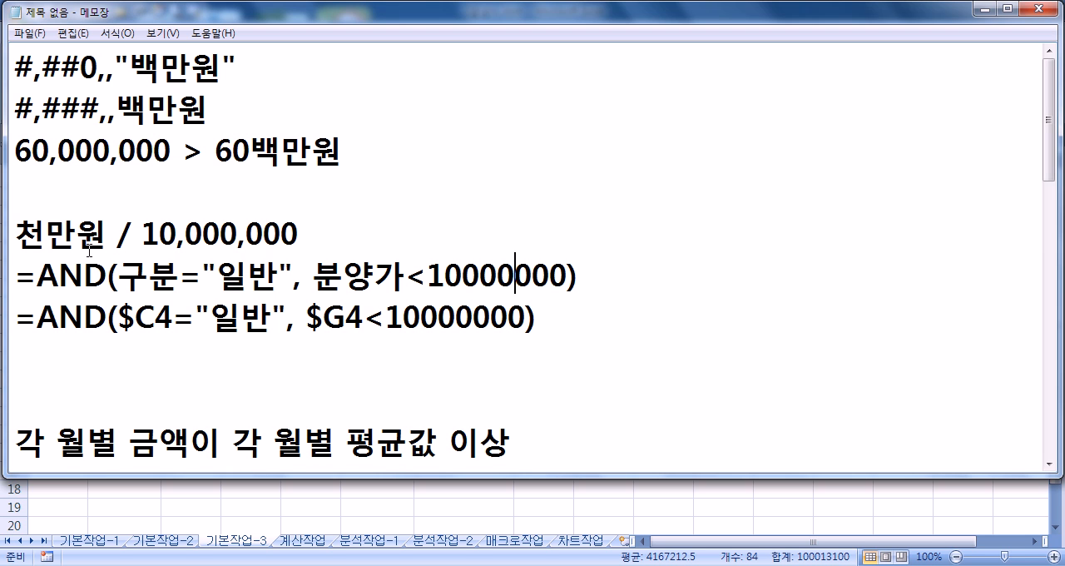
Step: Highlight 천만원 and 10,000,000 in the notes, and review the IF, CHOOSE and COUNTIFS formulas below them
left_click_drag(109, 238, 18, 236)
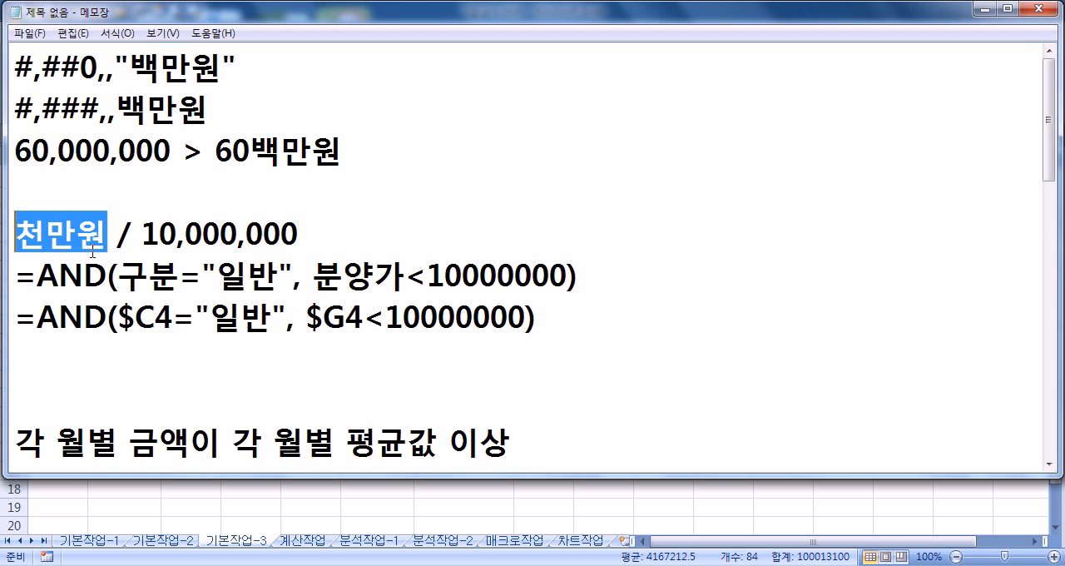
left_click_drag(144, 235, 305, 237)
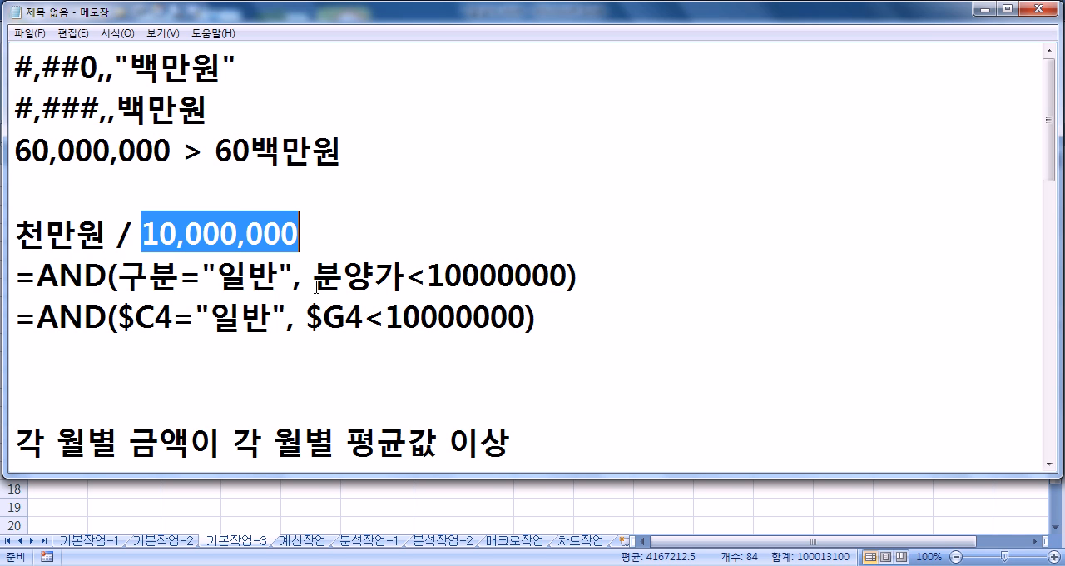
scroll(337, 370, "down", 5)
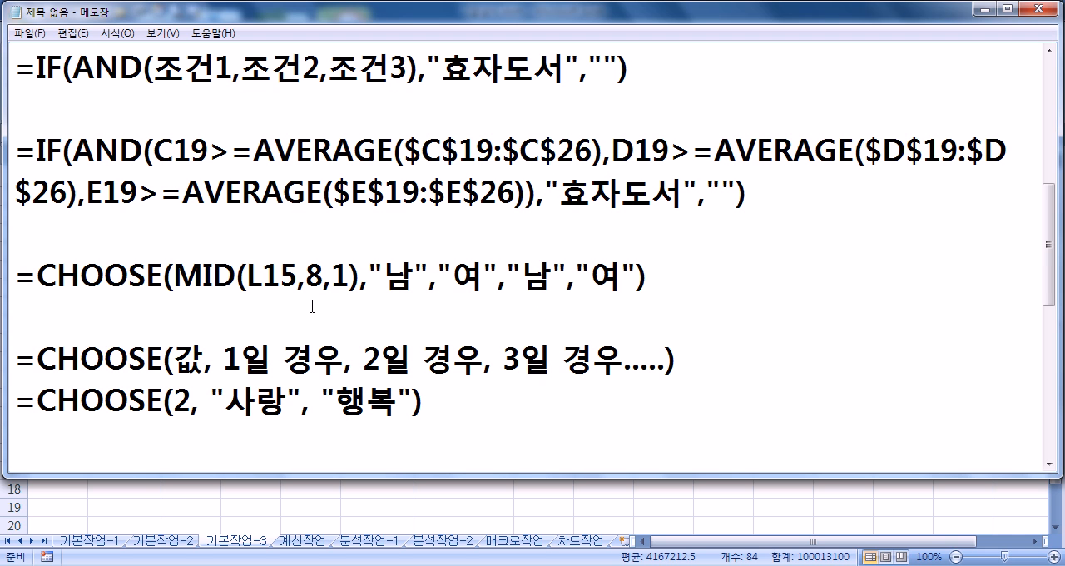
scroll(312, 307, "up", 2)
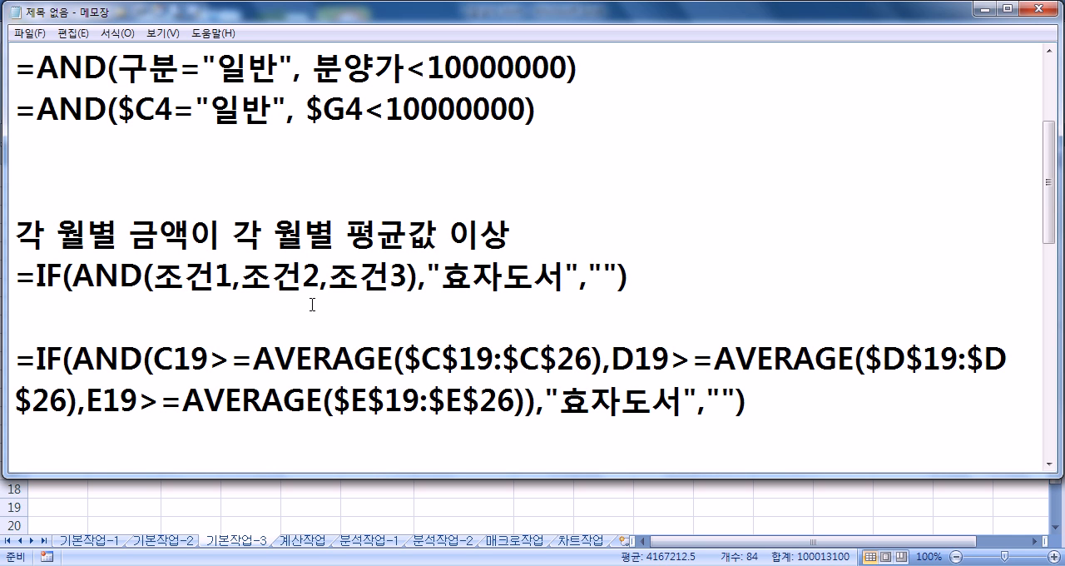
scroll(315, 307, "down", 2)
scroll(317, 308, "up", 2)
scroll(283, 311, "down", 2)
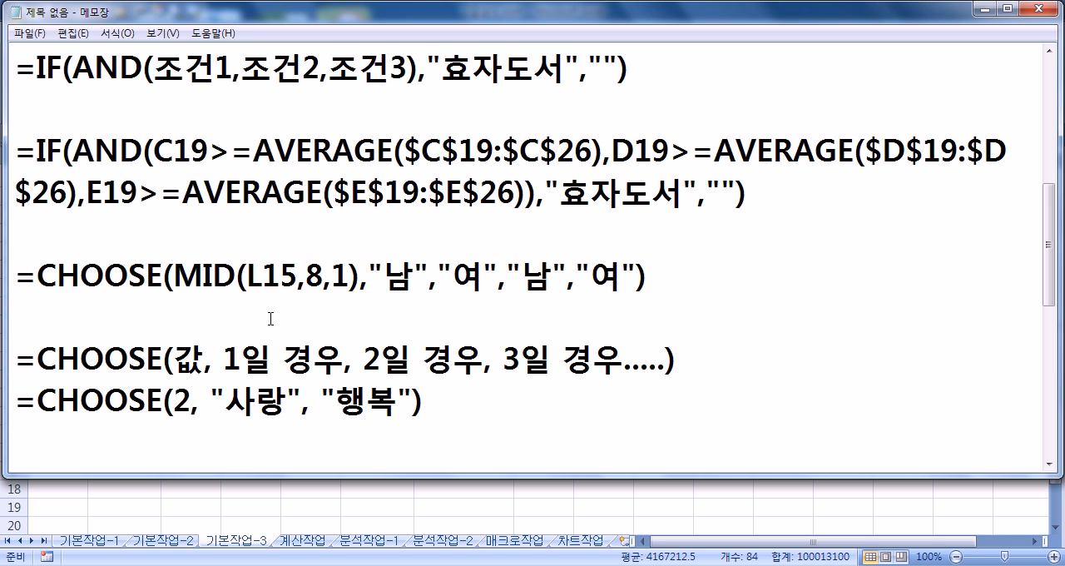
scroll(274, 321, "down", 2)
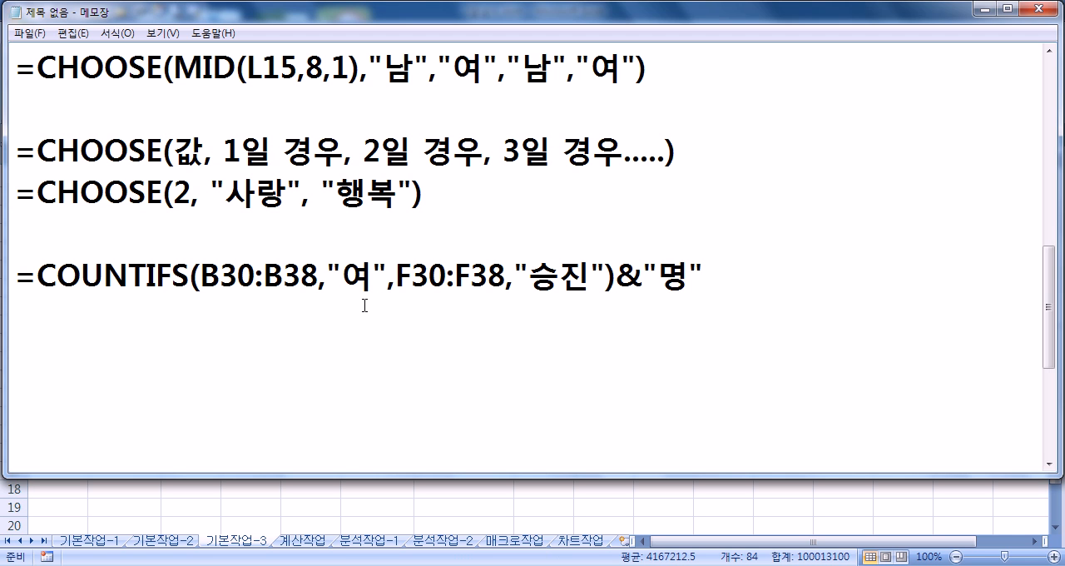
Step: Switch to Excel and select the pivot table's 평균 : 목표매출액 label on the 분석작업-1 sheet
left_click(306, 502)
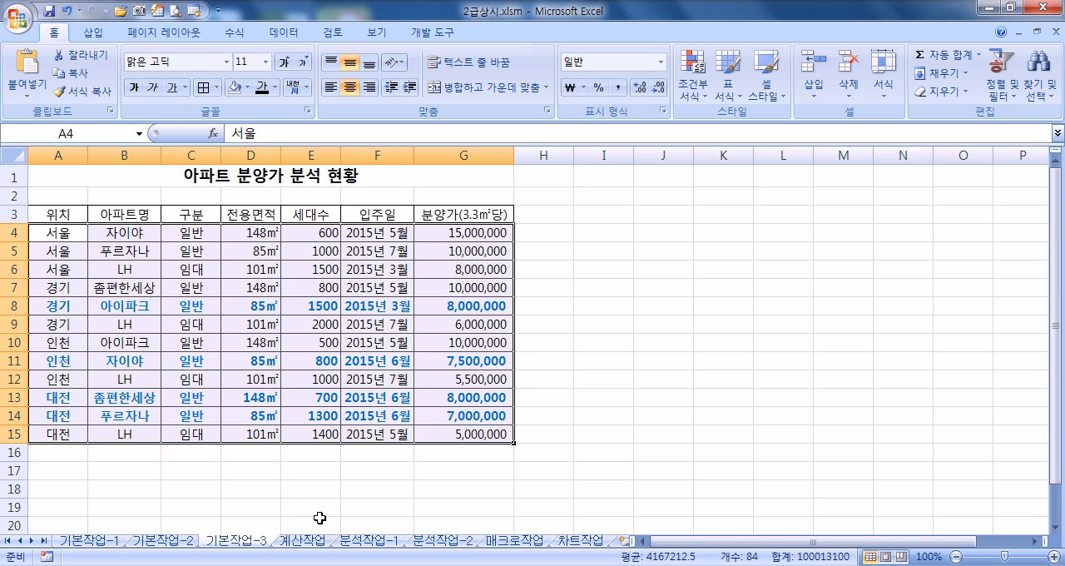
left_click(374, 540)
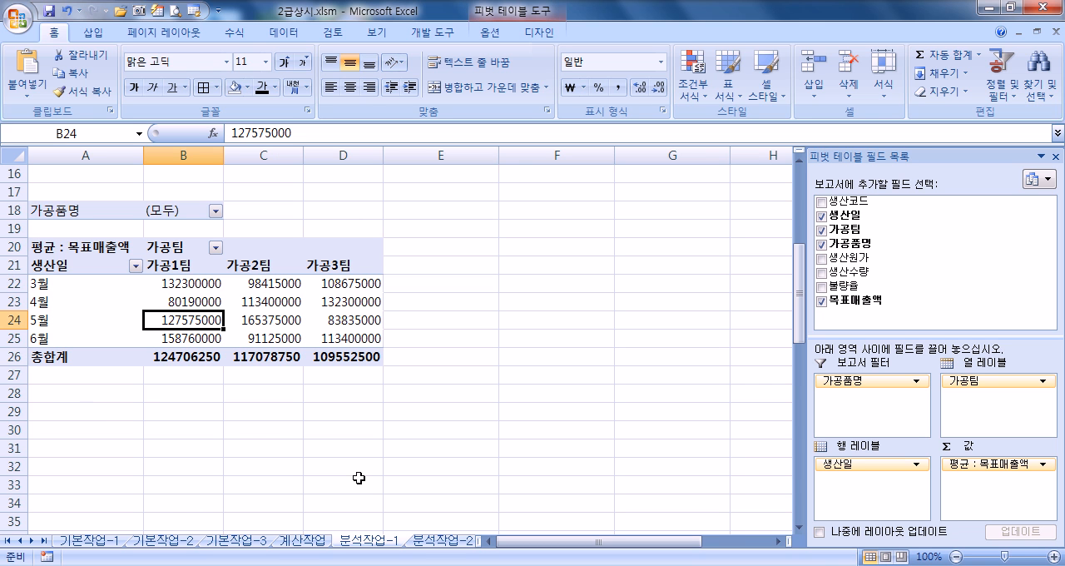
left_click(38, 246)
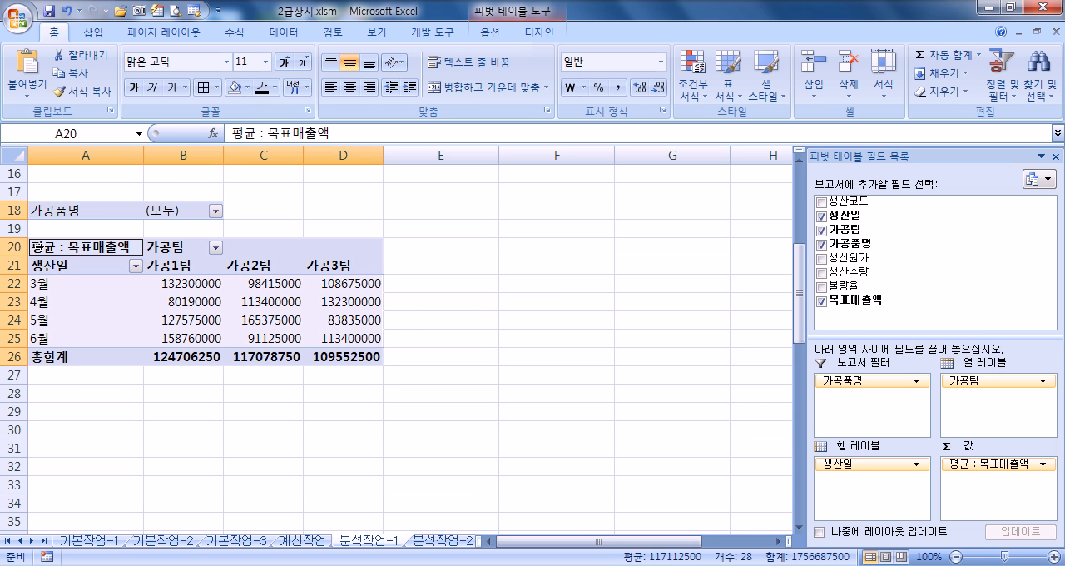
Step: Change the summary function of the pivot table's 목표매출액 value field to 합계
right_click(55, 246)
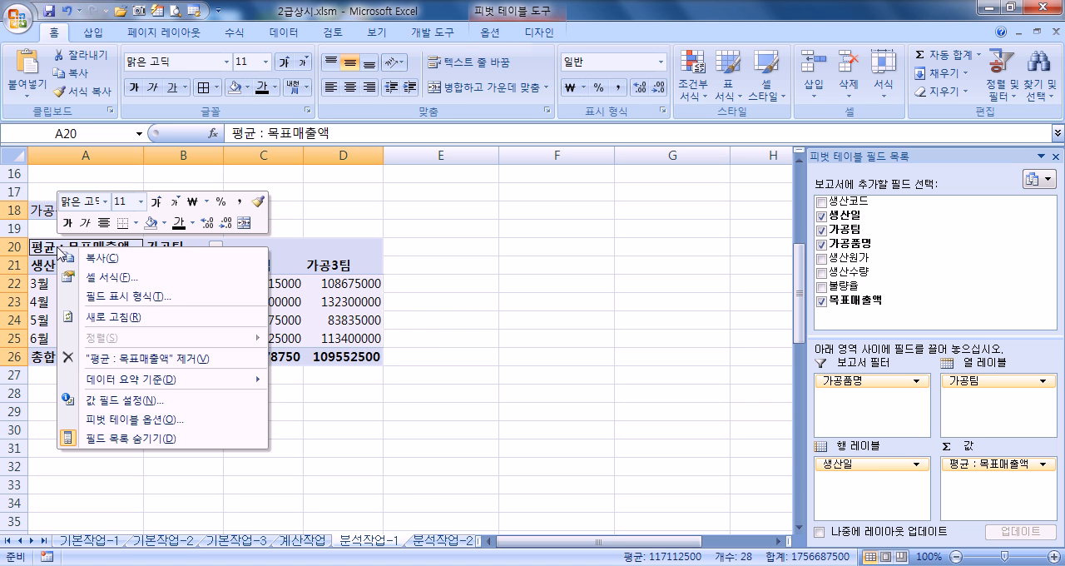
left_click(116, 402)
left_click(51, 402)
left_click_drag(142, 273, 441, 125)
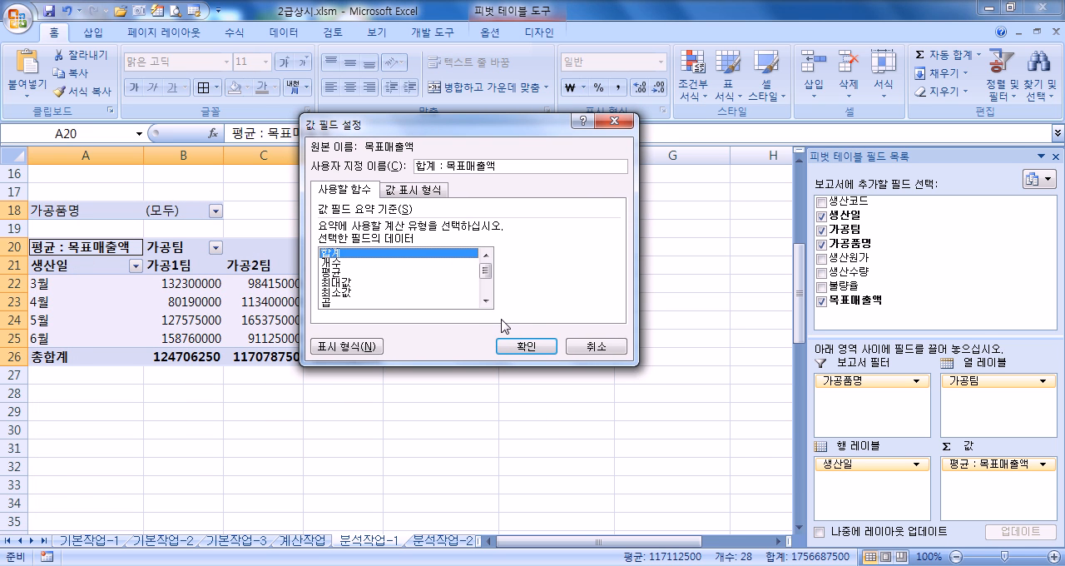
left_click(525, 346)
Step: Set the summary function of the pivot table's 목표매출액 value field back to 평균
right_click(47, 247)
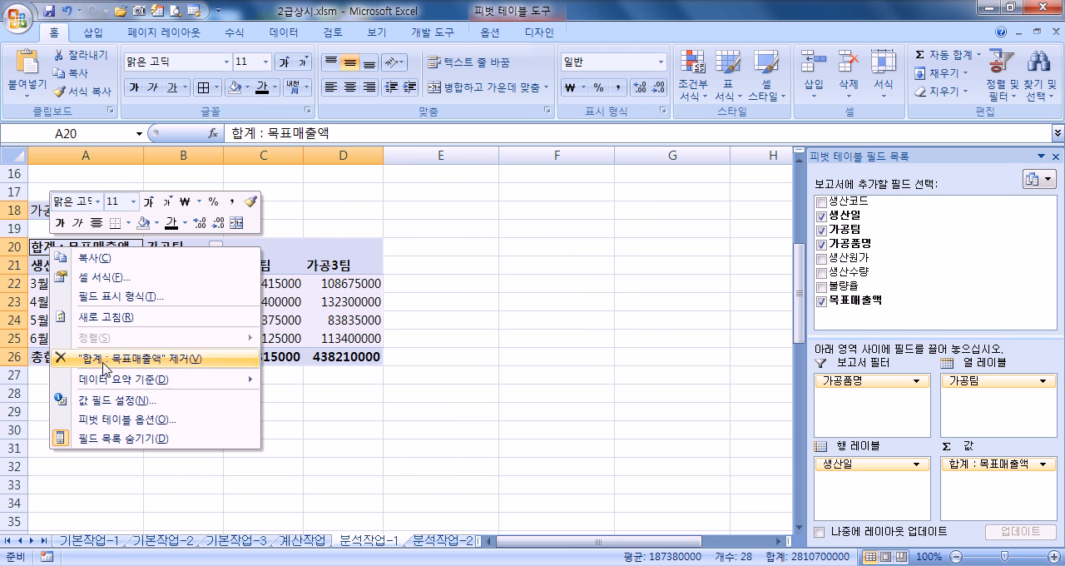
left_click(116, 401)
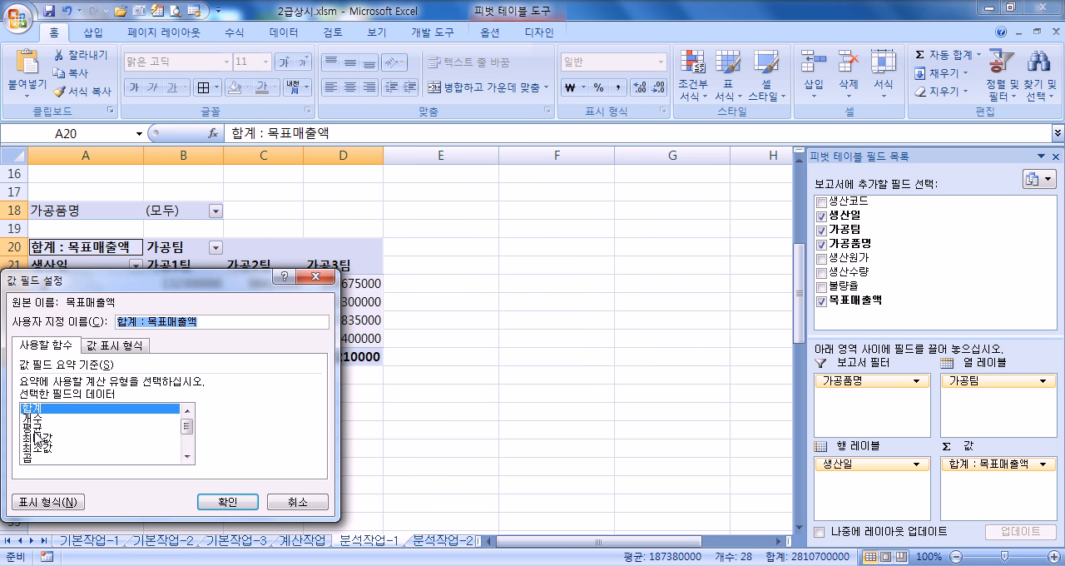
left_click(35, 428)
left_click(227, 502)
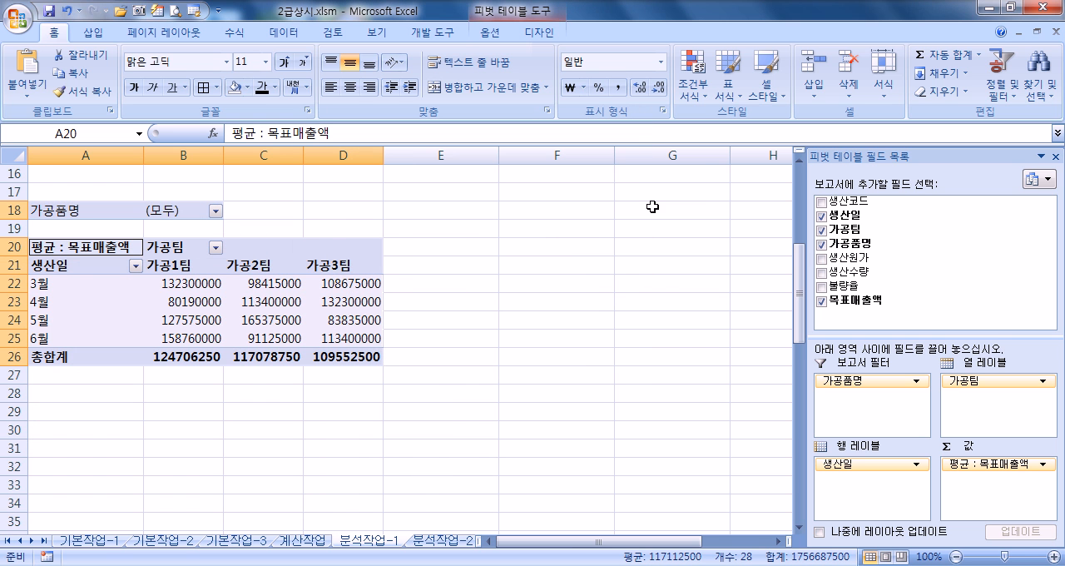
Step: Examine the summary functions in the 목표매출액 value field settings reached from the pivot field list, without applying changes
left_click_drag(840, 156, 591, 70)
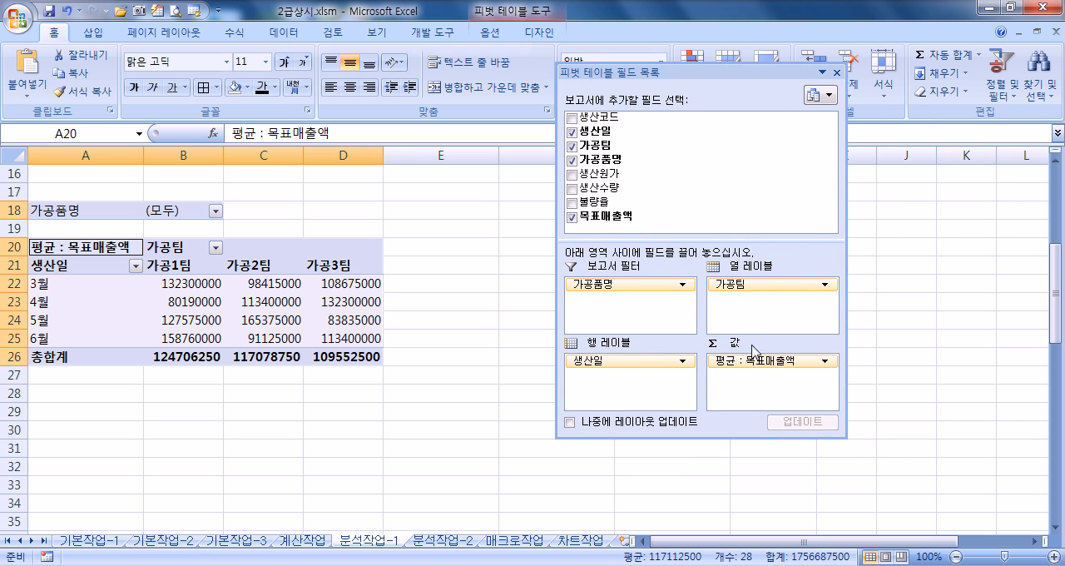
left_click(774, 361)
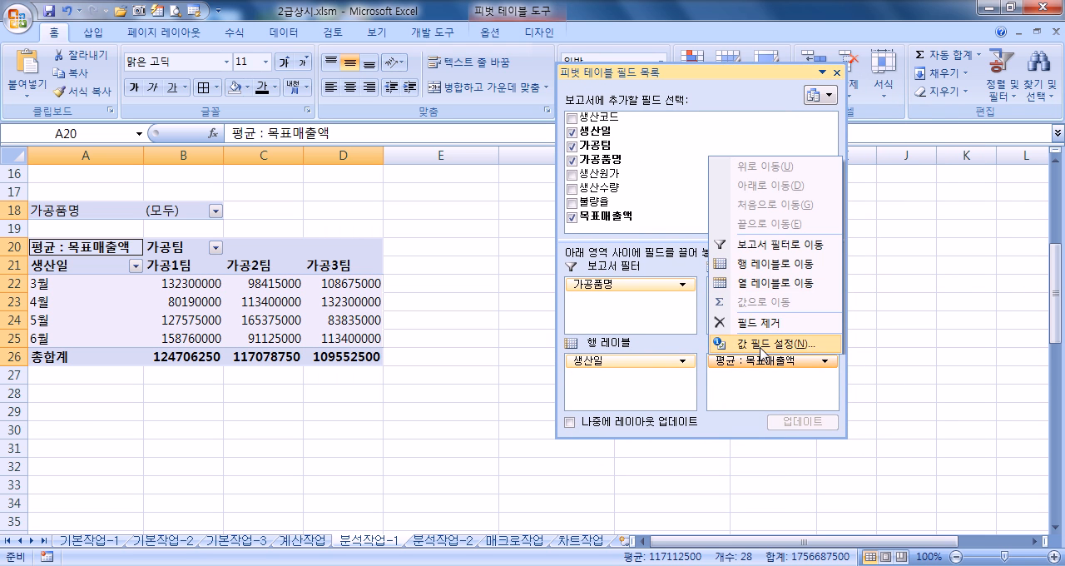
left_click(761, 346)
left_click(632, 253)
left_click(637, 272)
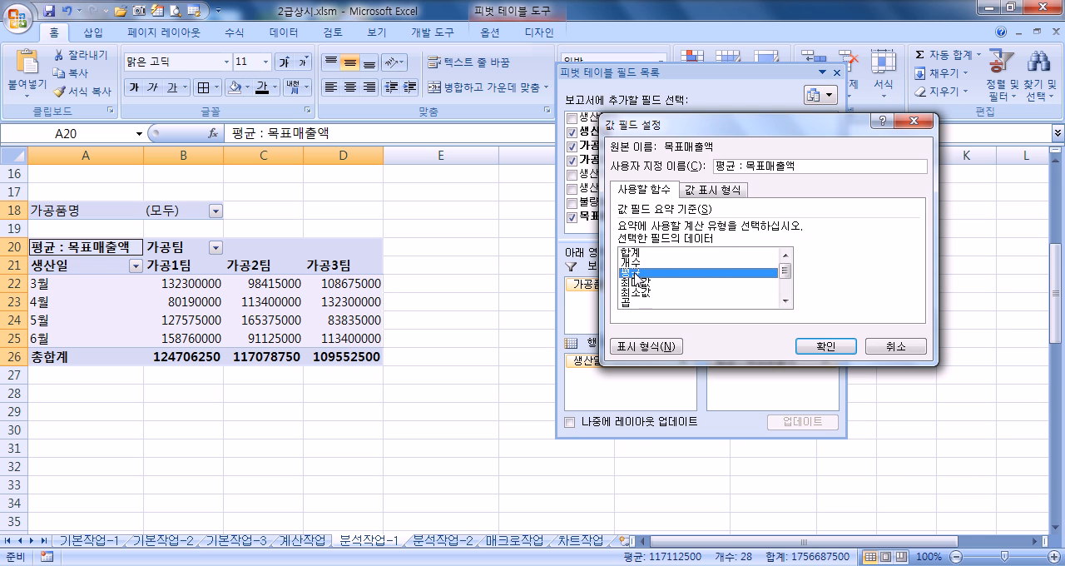
left_click(892, 345)
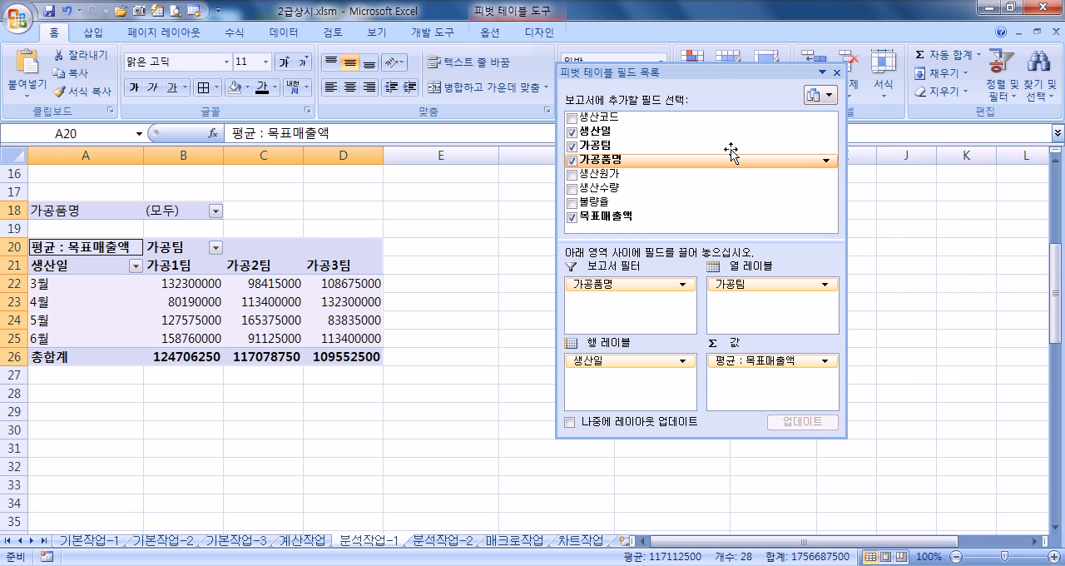
double_click(720, 79)
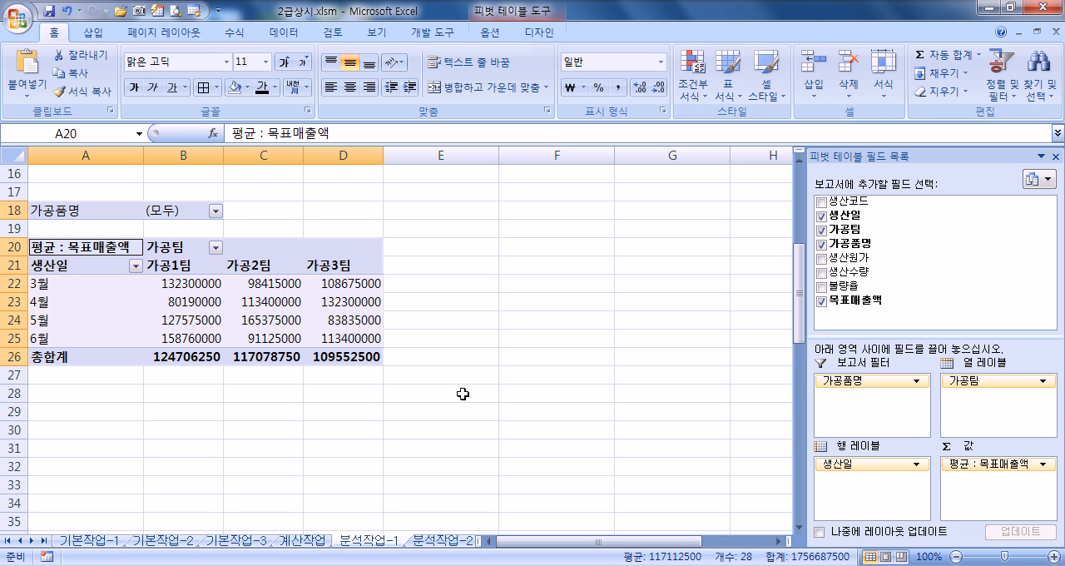
Step: Examine the row and column grand total settings in the pivot table options, without applying changes
left_click(491, 33)
left_click(28, 95)
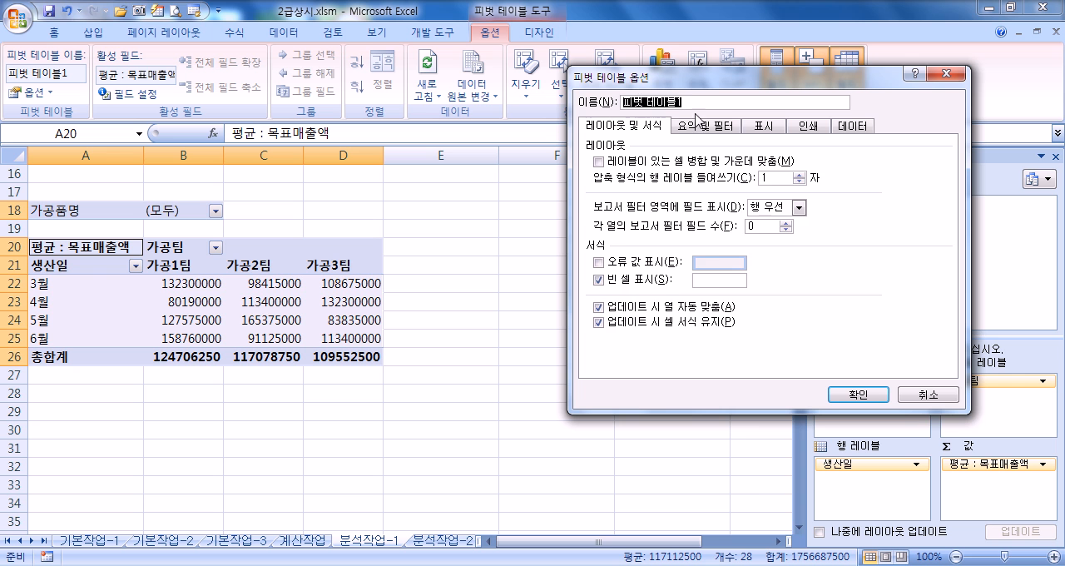
left_click(701, 125)
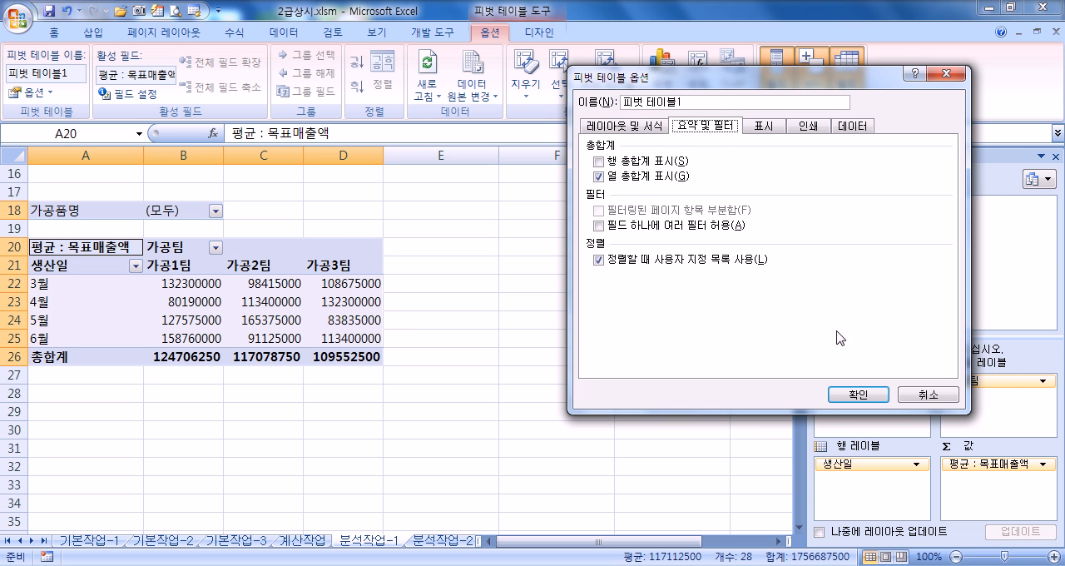
left_click(918, 398)
Step: Examine the grouping settings of the 생산일 row field in the pivot table, without applying changes
right_click(59, 302)
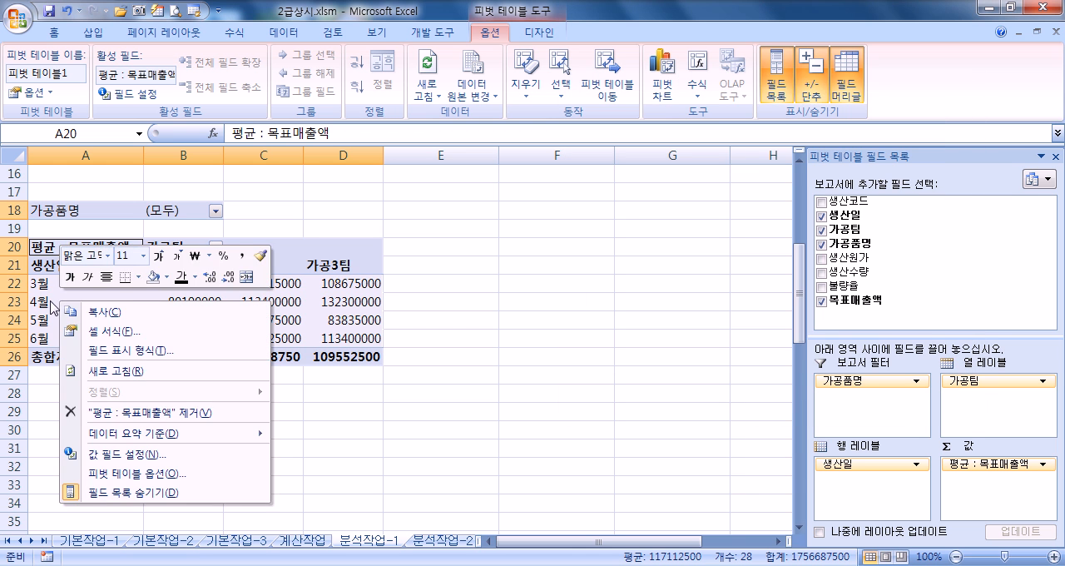
key("Escape")
right_click(36, 302)
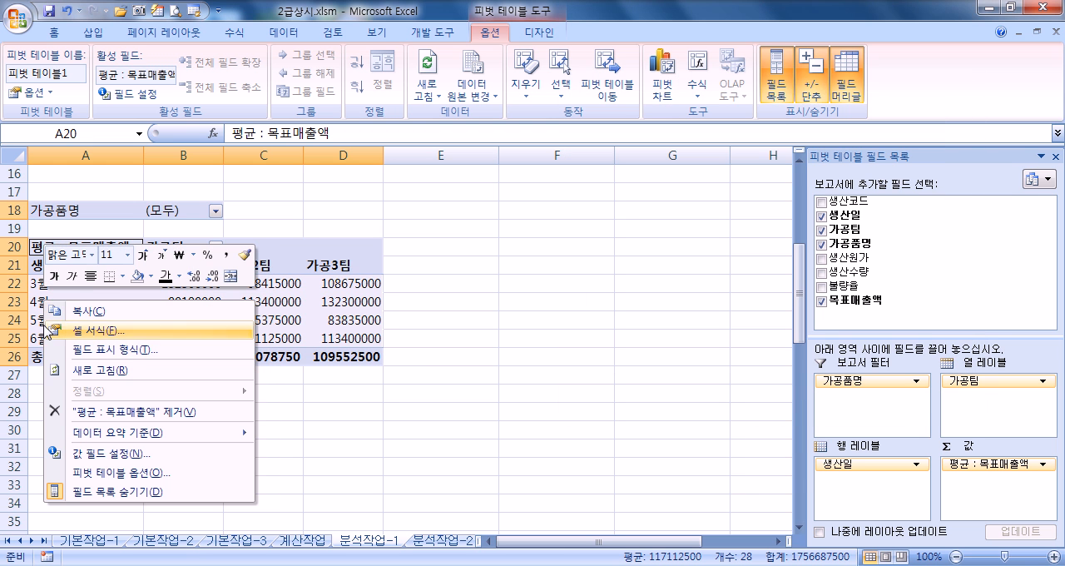
left_click(36, 303)
right_click(35, 303)
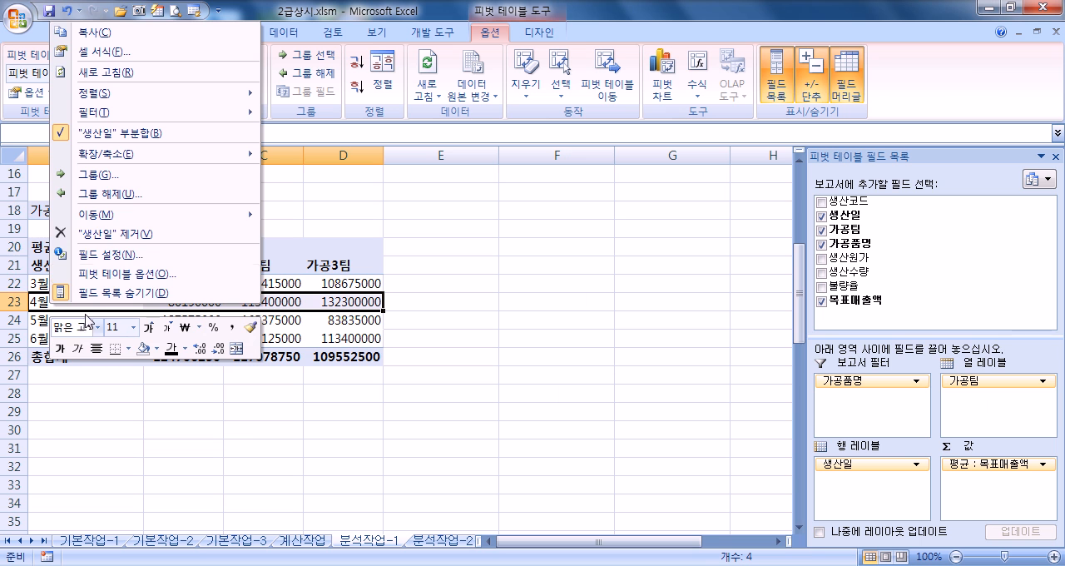
left_click(105, 177)
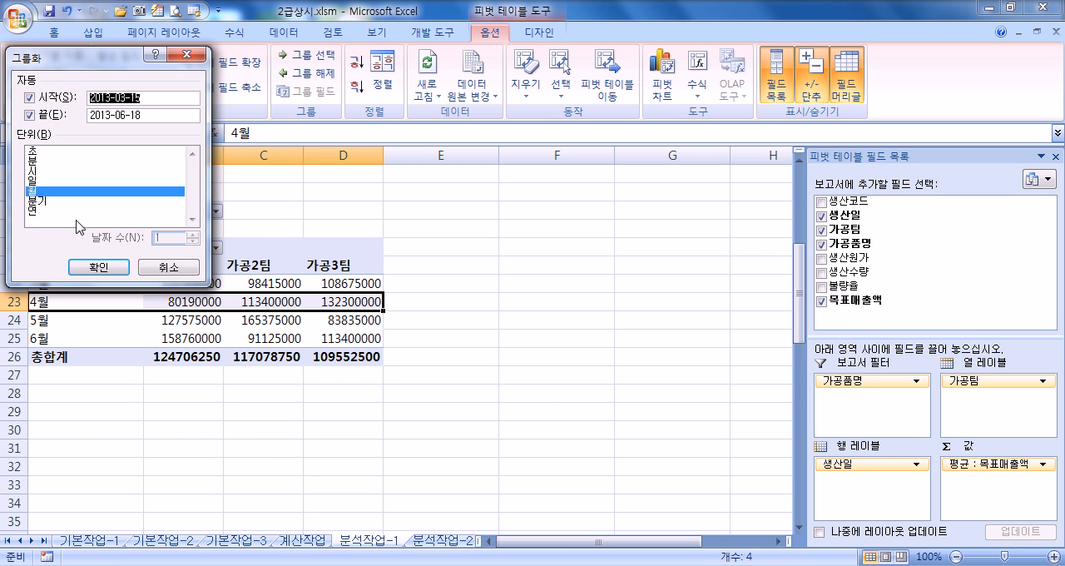
left_click(153, 265)
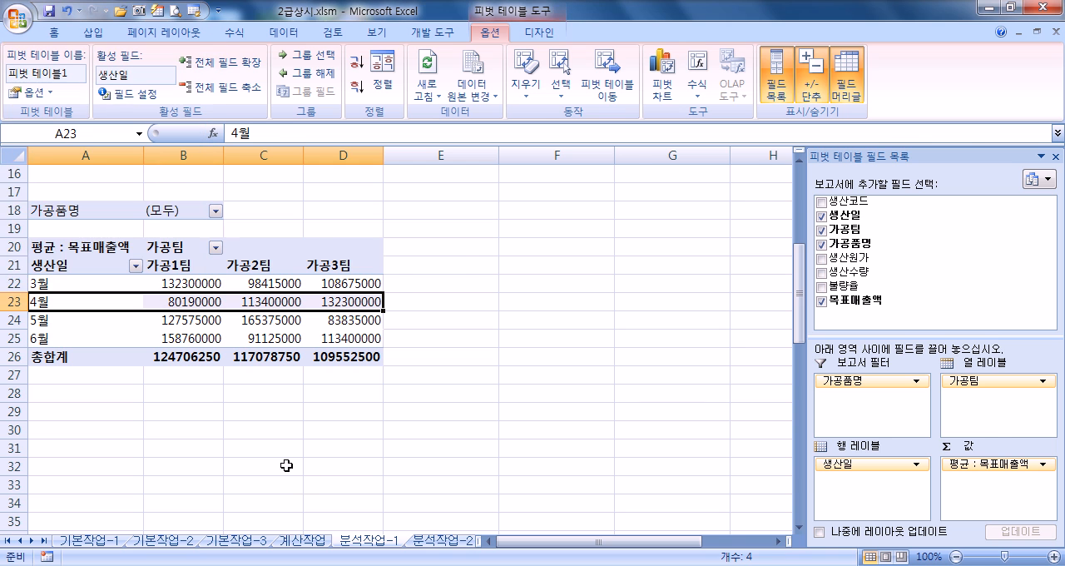
Step: Remove all subtotals from the 동호회 회원 현황 table on the 분석작업-2 sheet
left_click(422, 541)
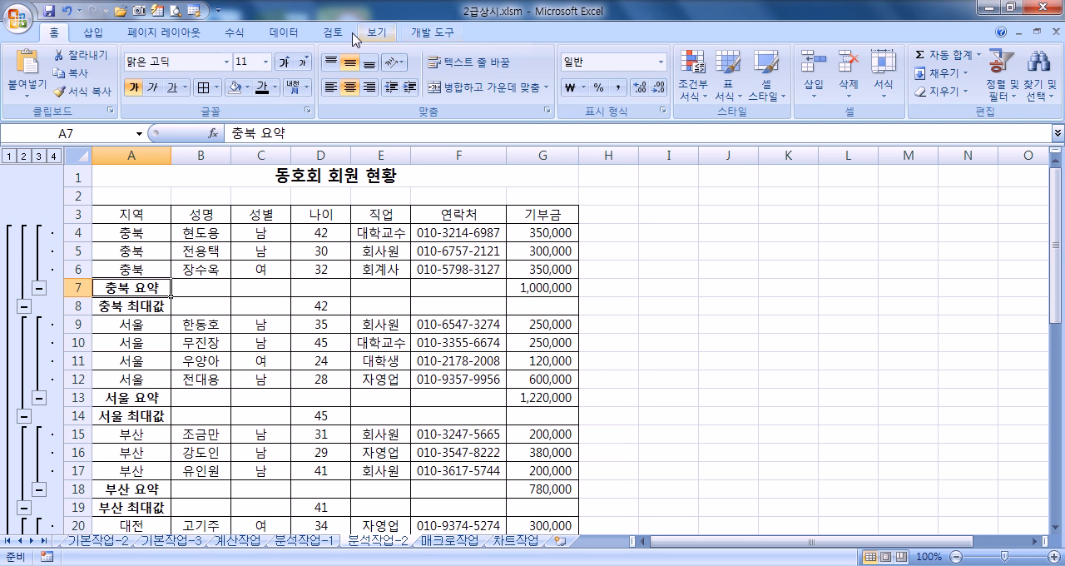
left_click(296, 38)
left_click(800, 75)
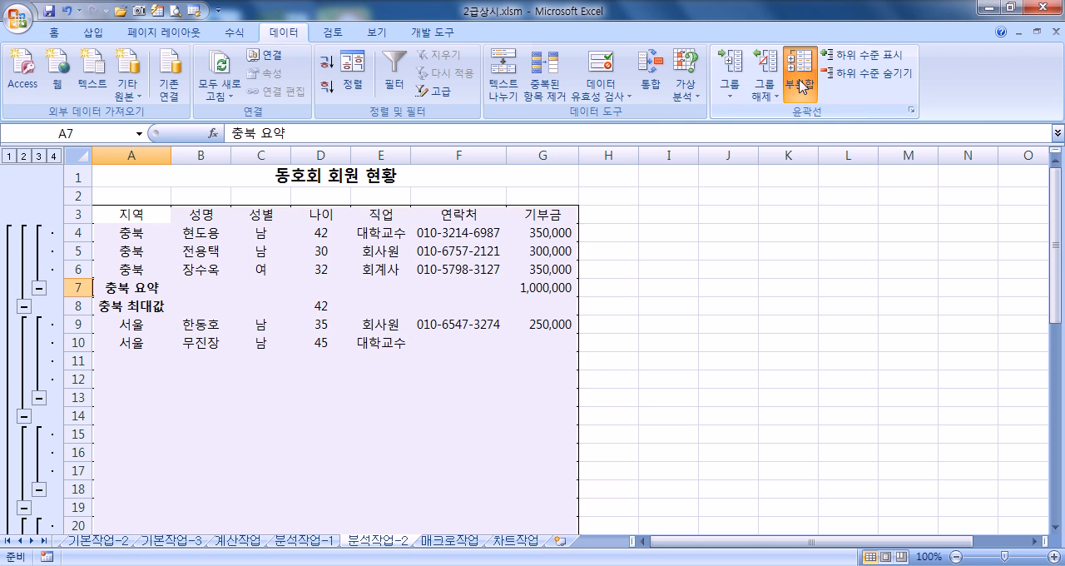
left_click(691, 356)
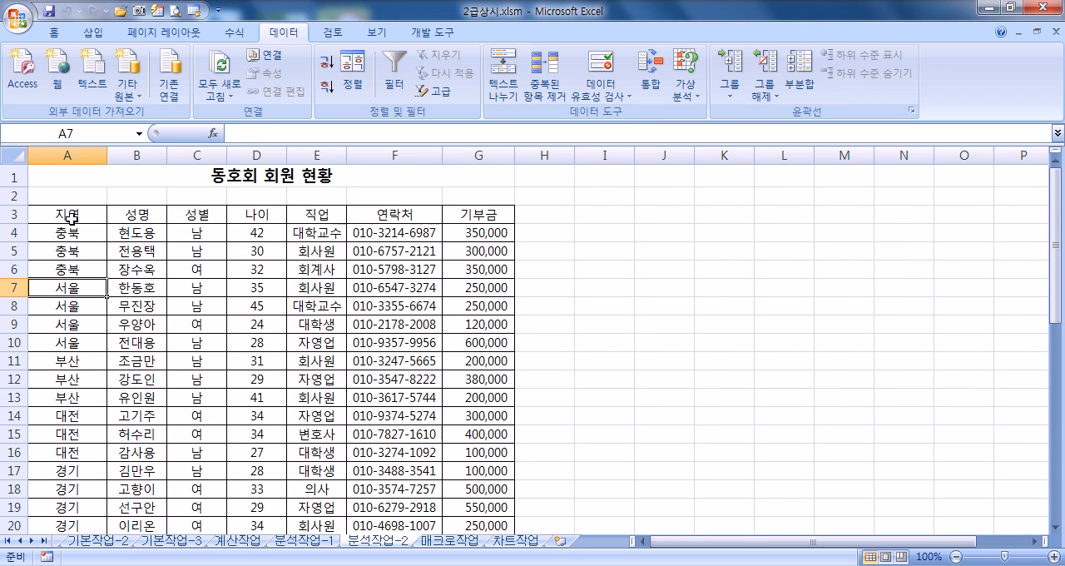
Step: Examine the sort criteria of the 동호회 회원 현황 table, without applying changes
left_click(147, 247)
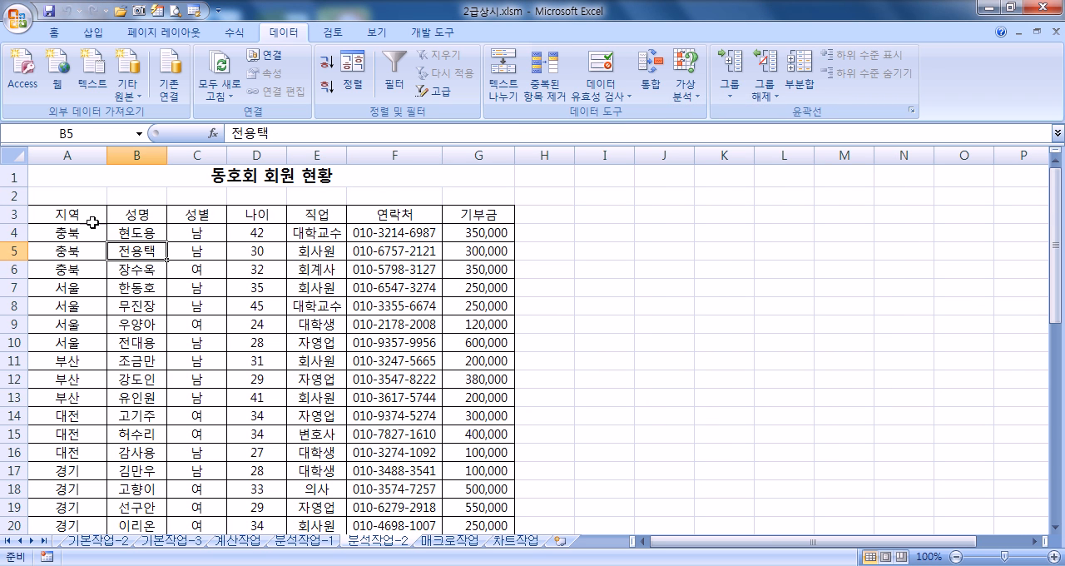
left_click(136, 155)
left_click(140, 249)
left_click(354, 86)
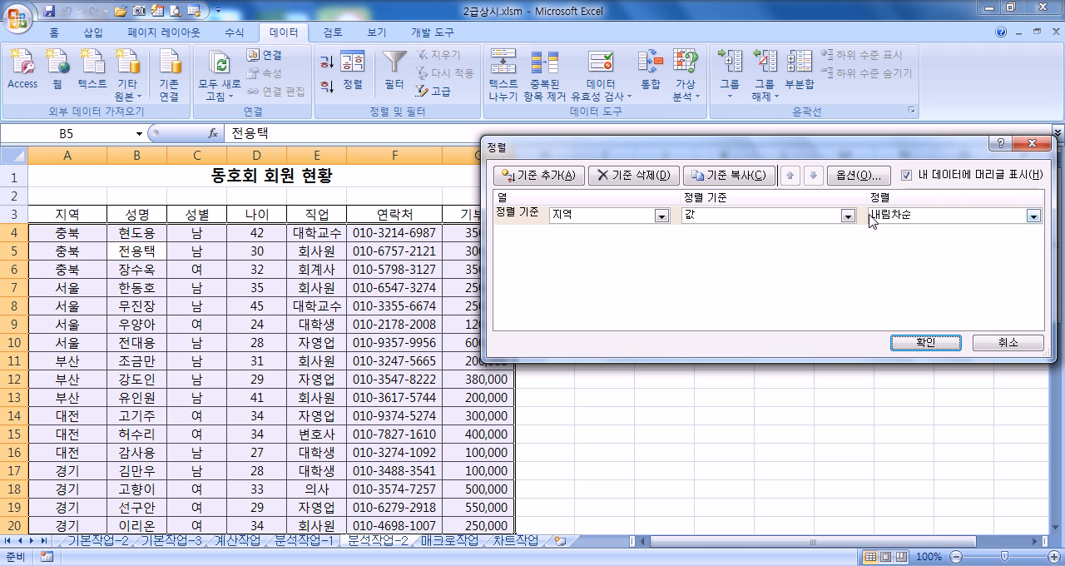
left_click(995, 348)
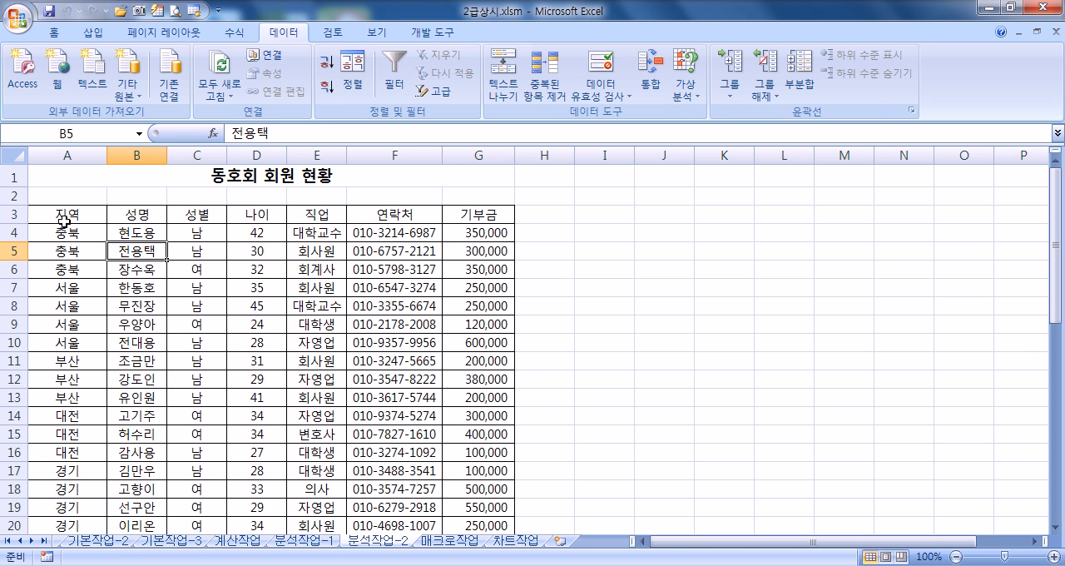
Step: Sort the 동호회 회원 현황 table by 지역, adding 성별 as a second sort level in descending order (내림차순)
left_click(67, 155)
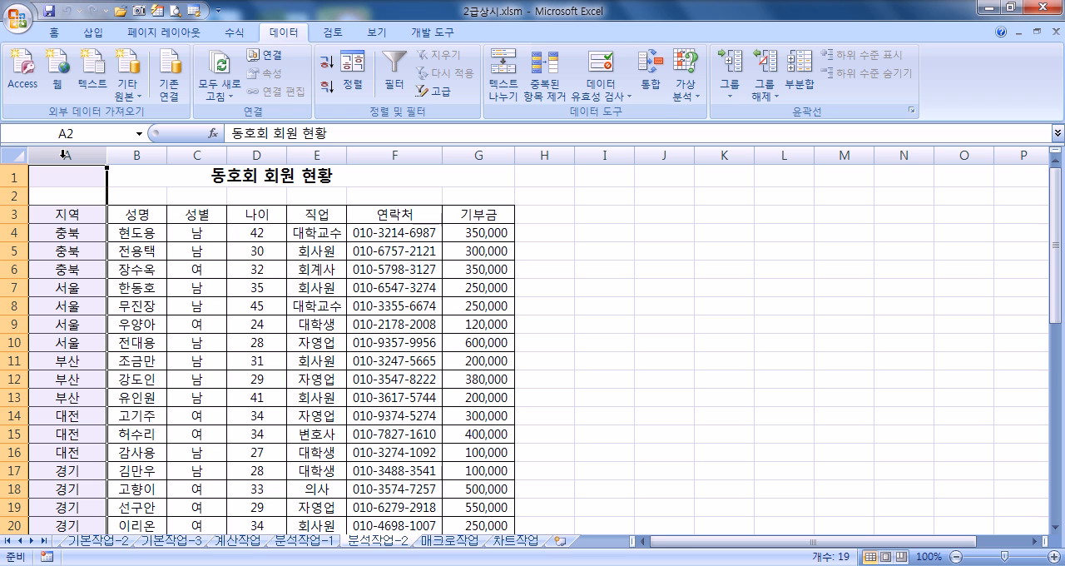
left_click(67, 267)
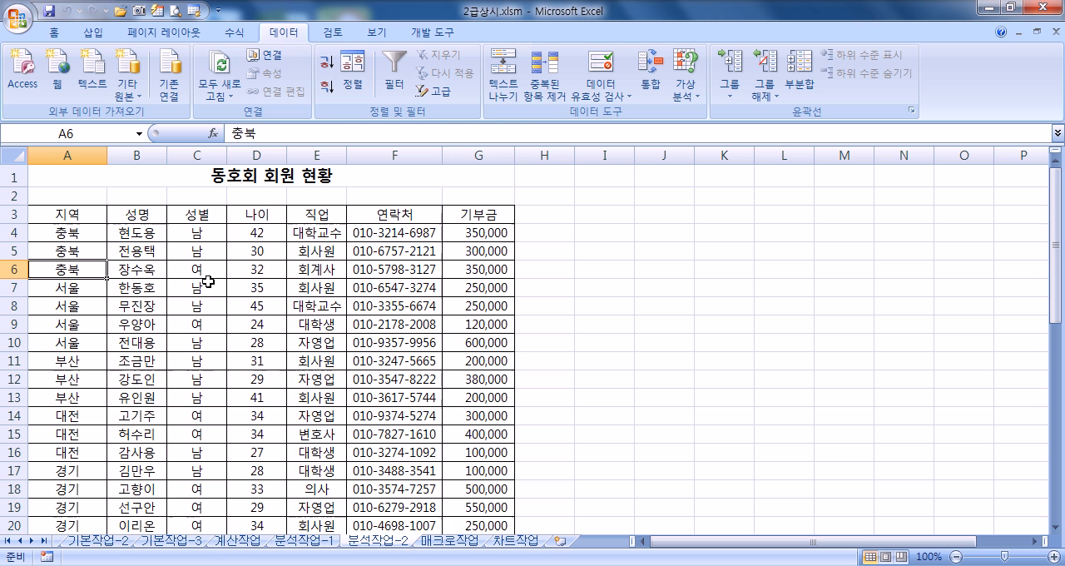
left_click(353, 84)
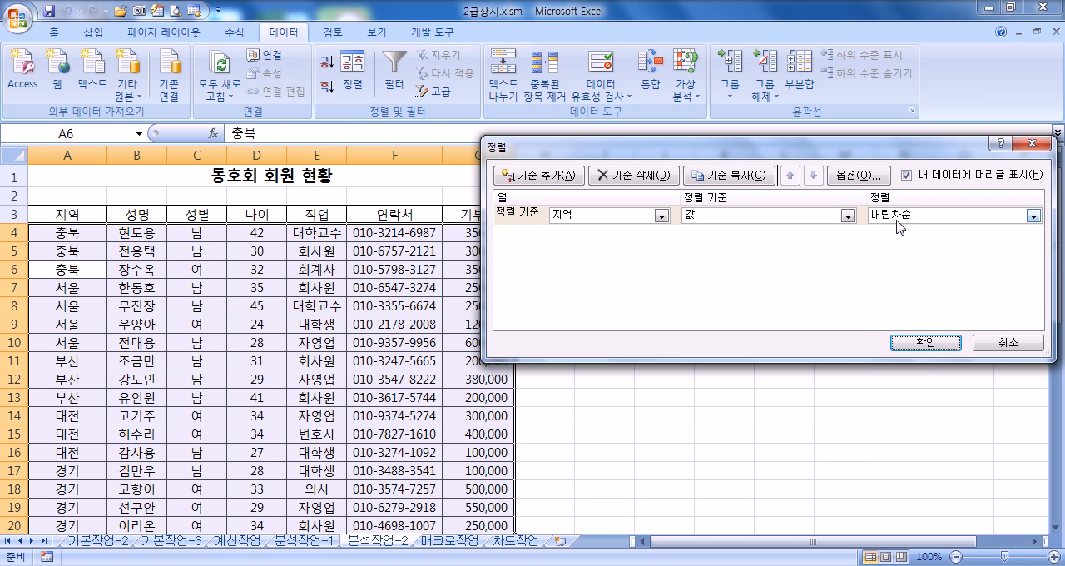
left_click(550, 177)
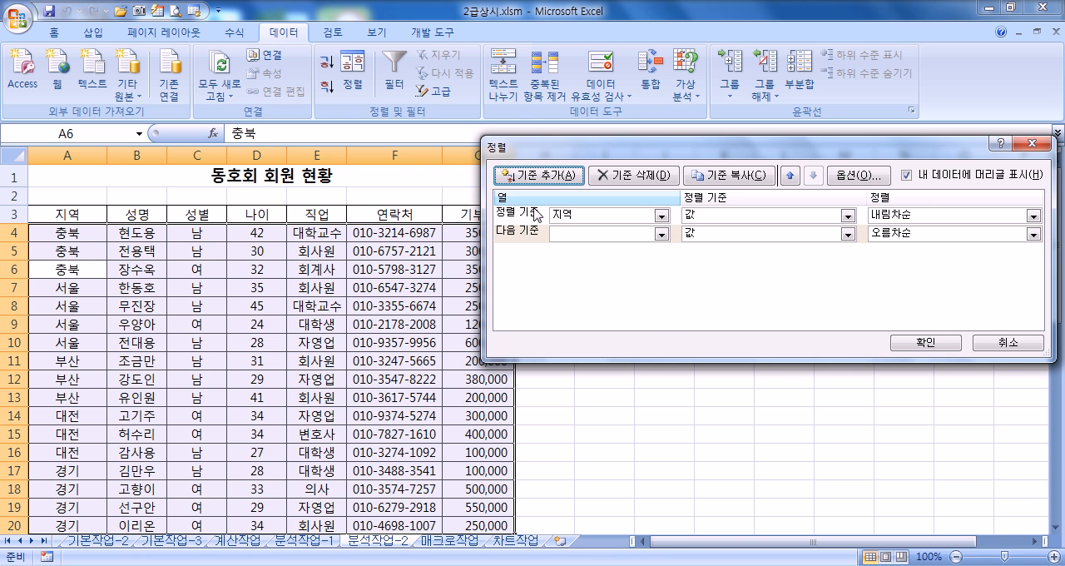
left_click(574, 234)
left_click(574, 278)
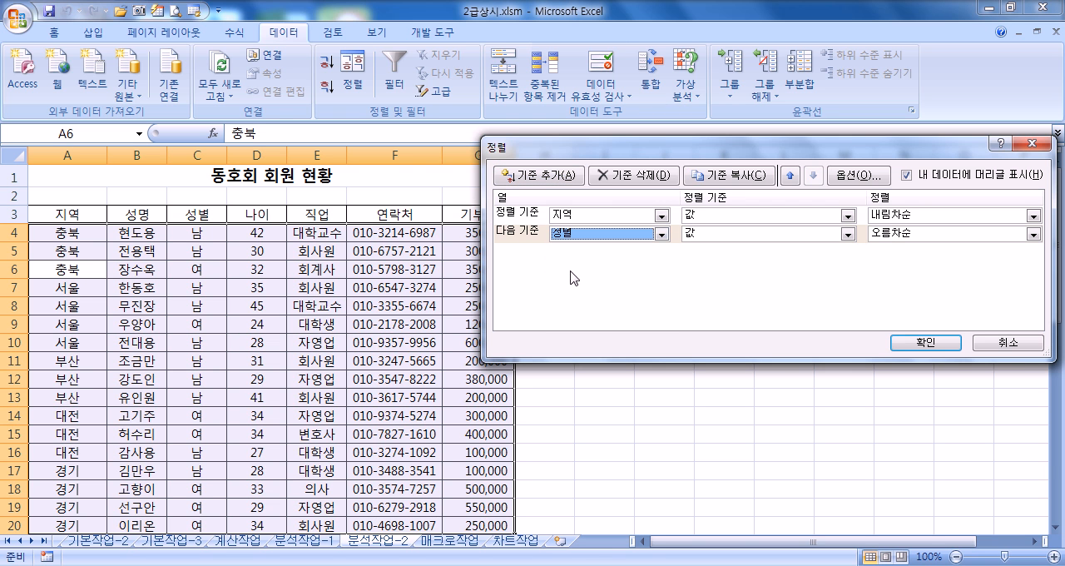
left_click(892, 236)
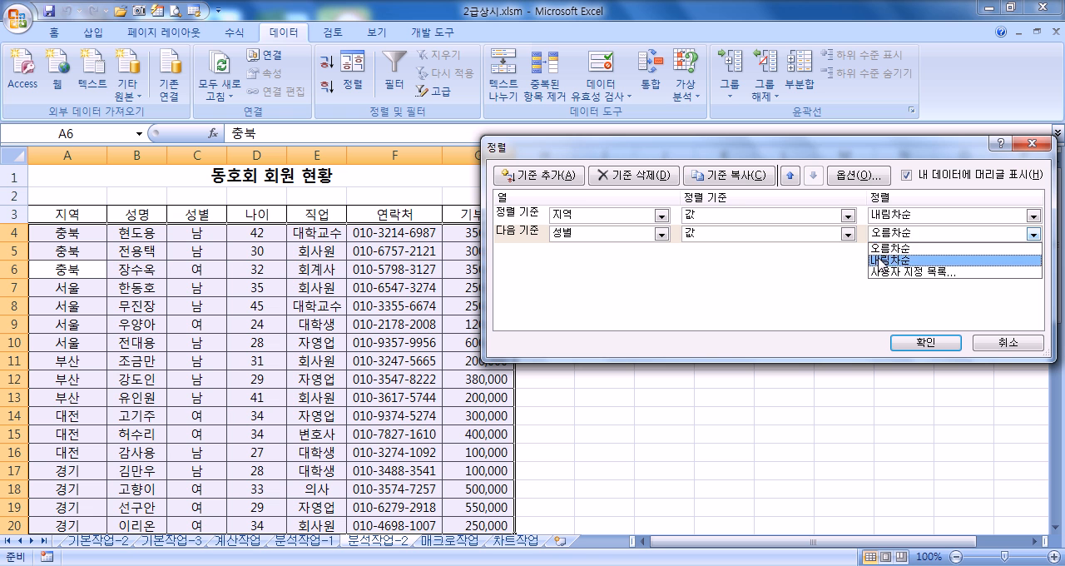
left_click(882, 258)
left_click(924, 343)
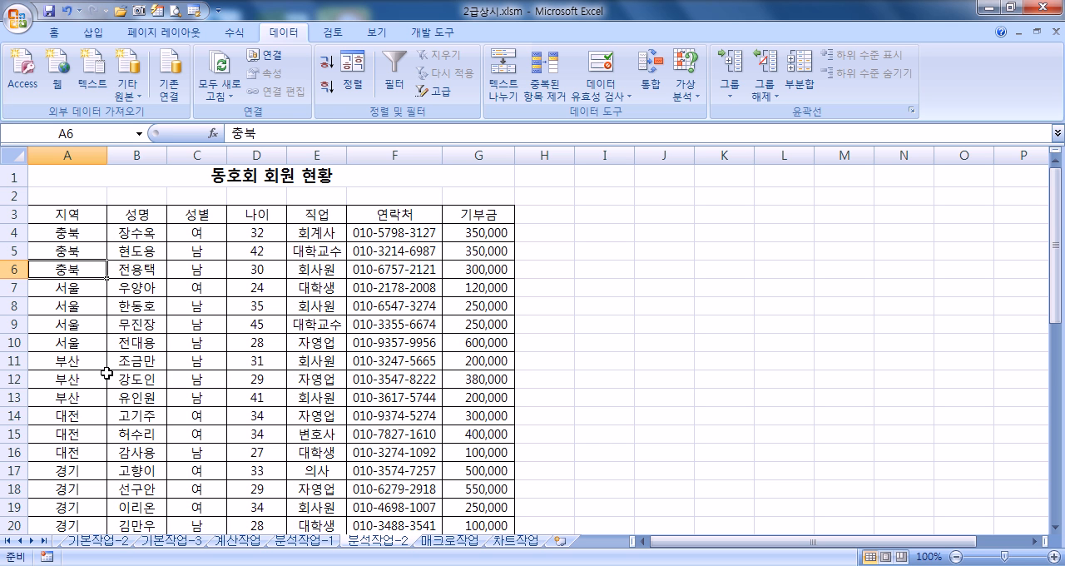
Step: Recheck the two-level sort criteria without changes and undo the sort by 지역 and 성별
left_click(353, 75)
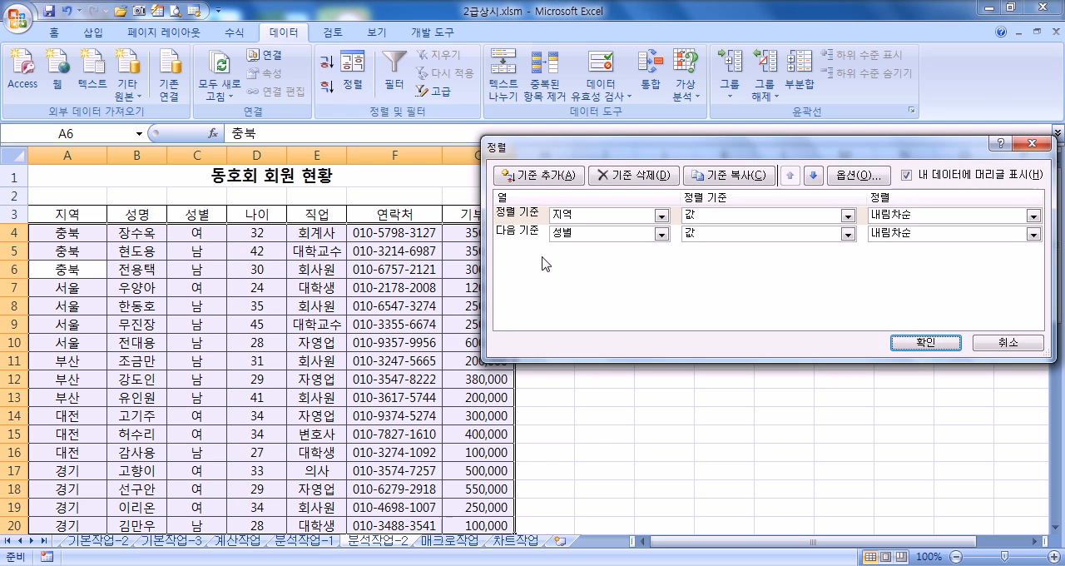
left_click(1003, 343)
left_click(72, 11)
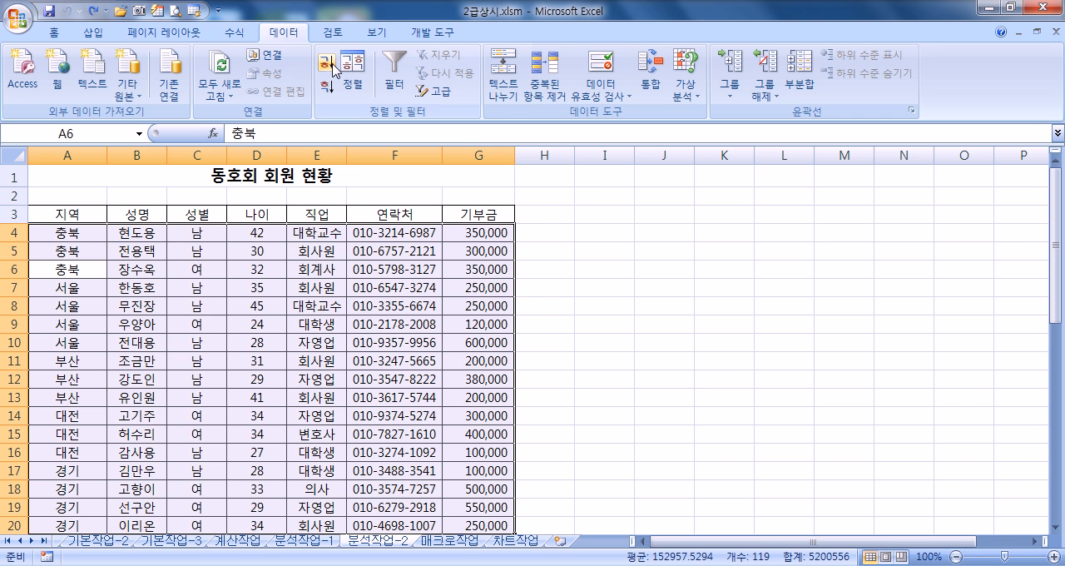
Step: Add subtotals to the member table grouped by 지역, showing the maximum (최대값) of 나이 instead of 기부금
key("Up")
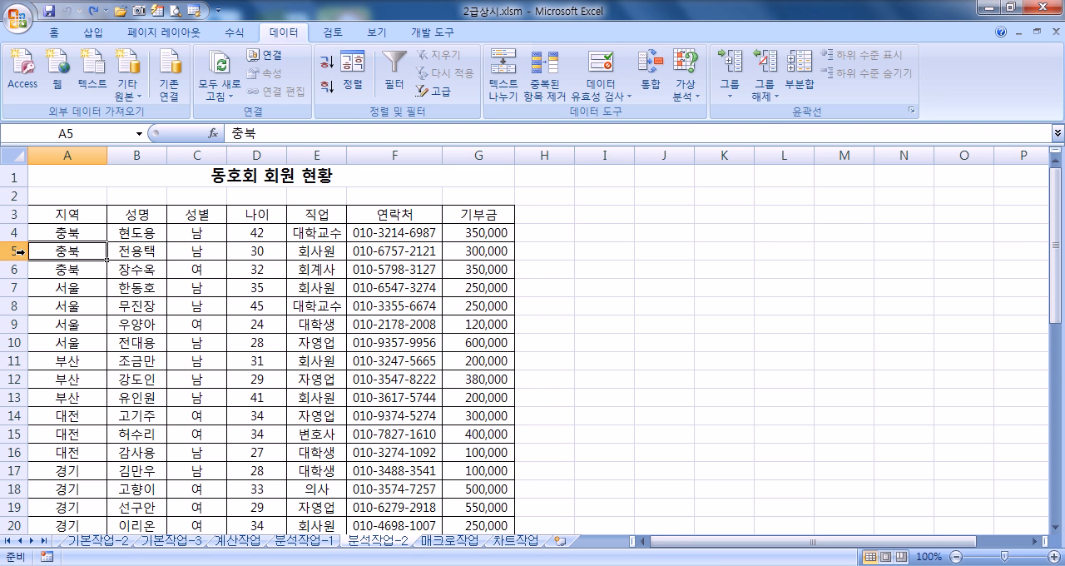
left_click(800, 71)
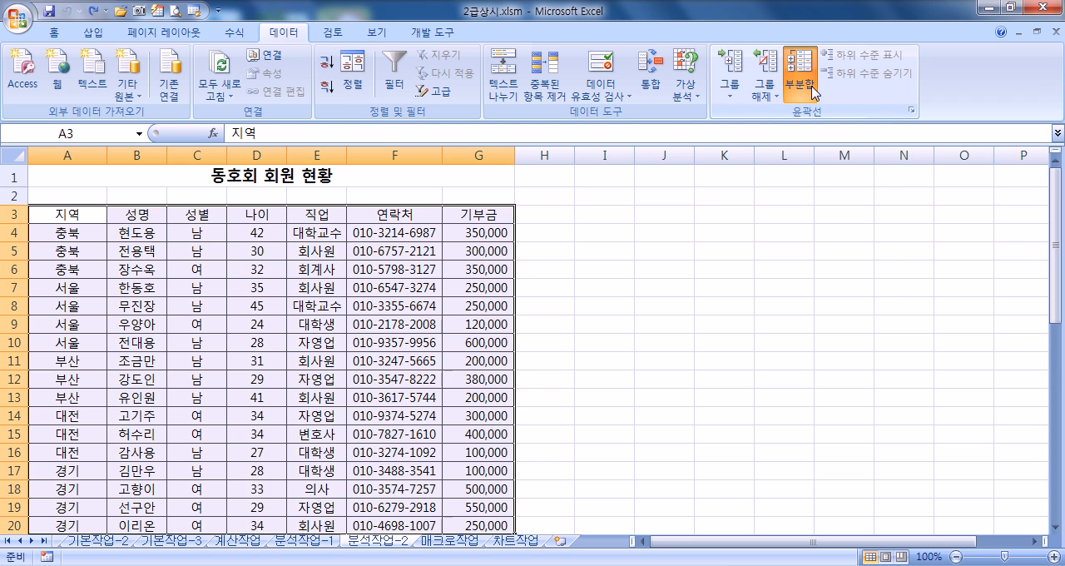
left_click(670, 277)
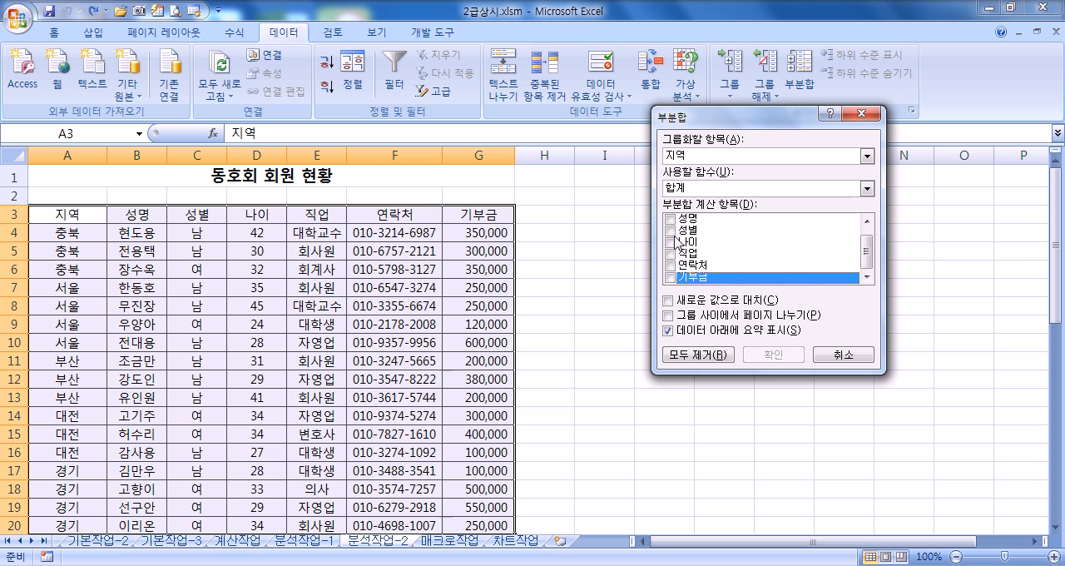
left_click(671, 242)
left_click(698, 189)
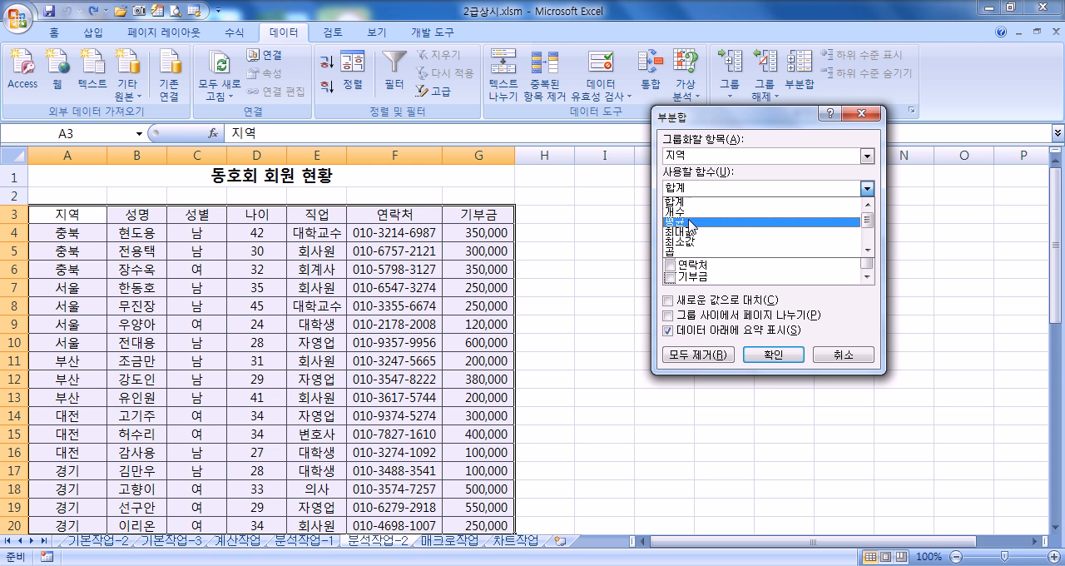
left_click(687, 232)
left_click(765, 355)
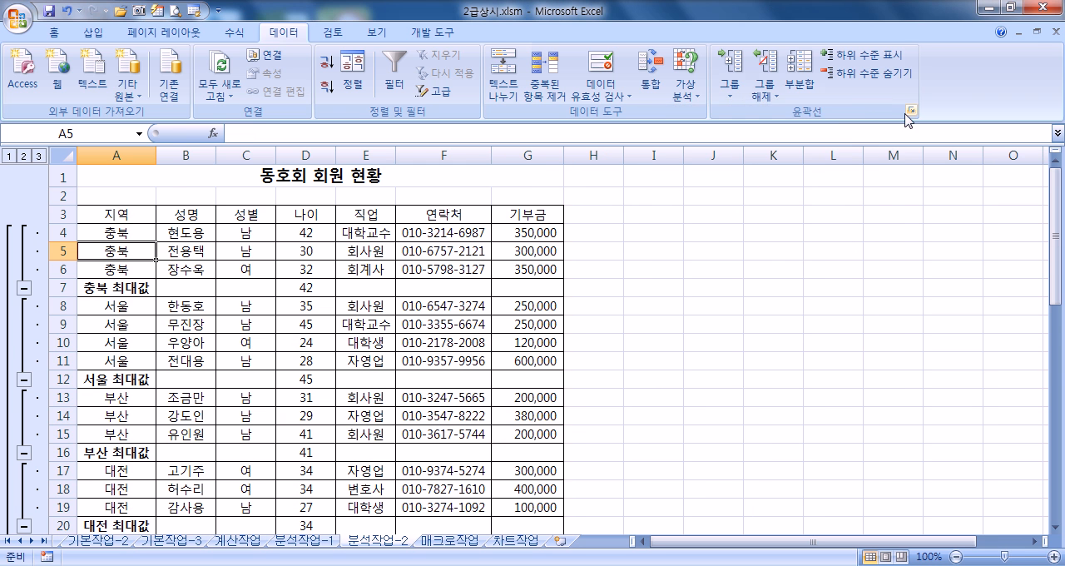
Step: Add a second subtotal grouped by 지역 with the sum (합계) of 기부금 only, keeping the existing subtotals
left_click(800, 86)
left_click(671, 242)
left_click(671, 279)
left_click(698, 189)
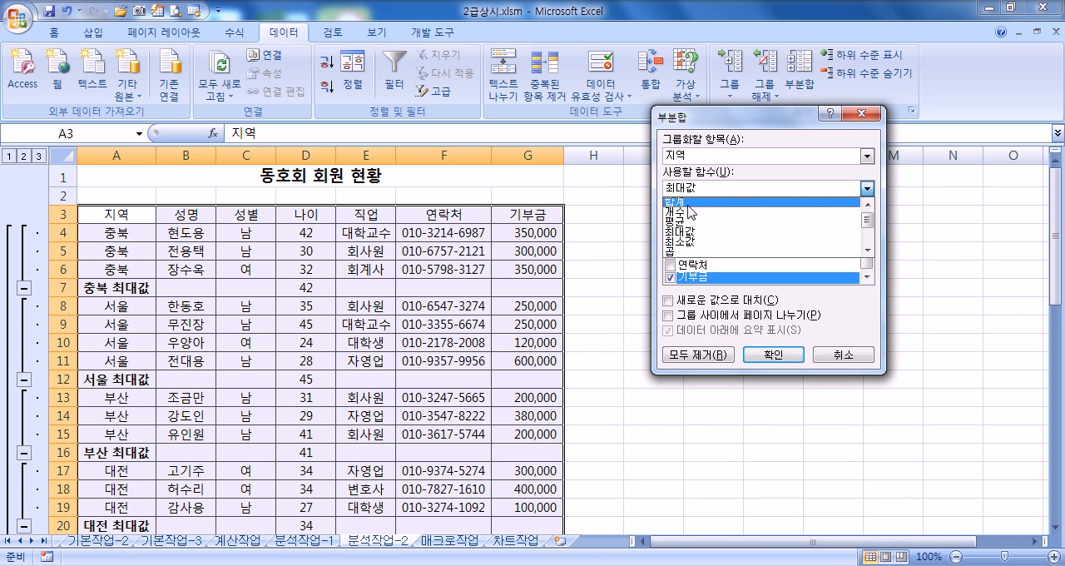
left_click(693, 204)
left_click(766, 354)
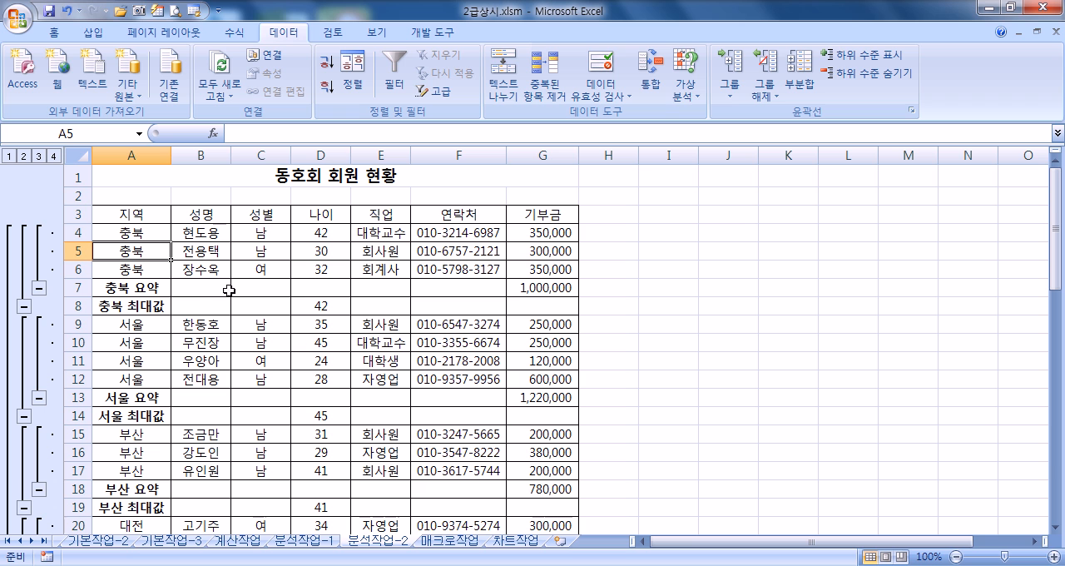
left_click(792, 266)
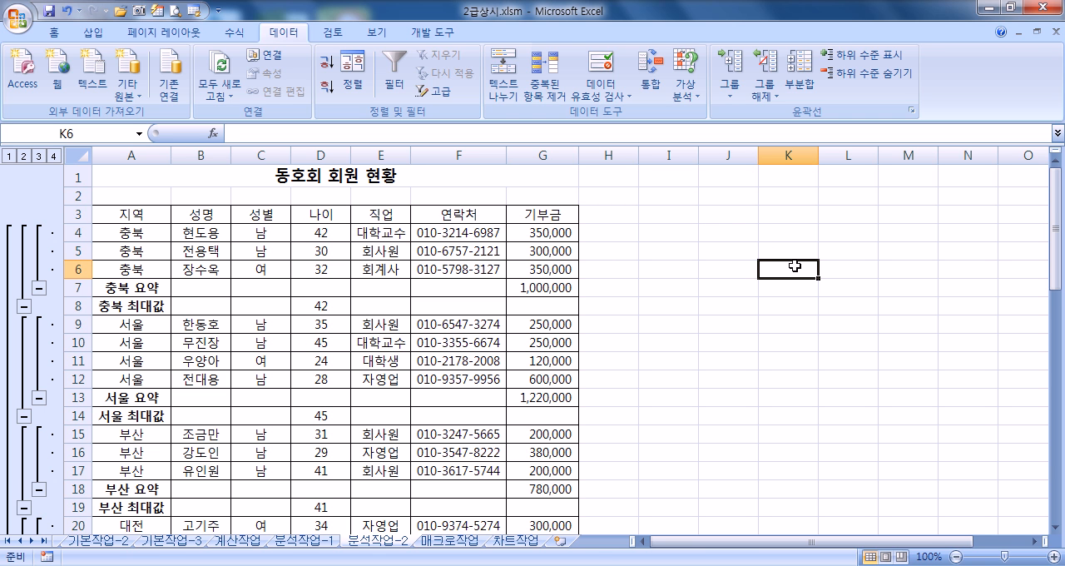
left_click(208, 243)
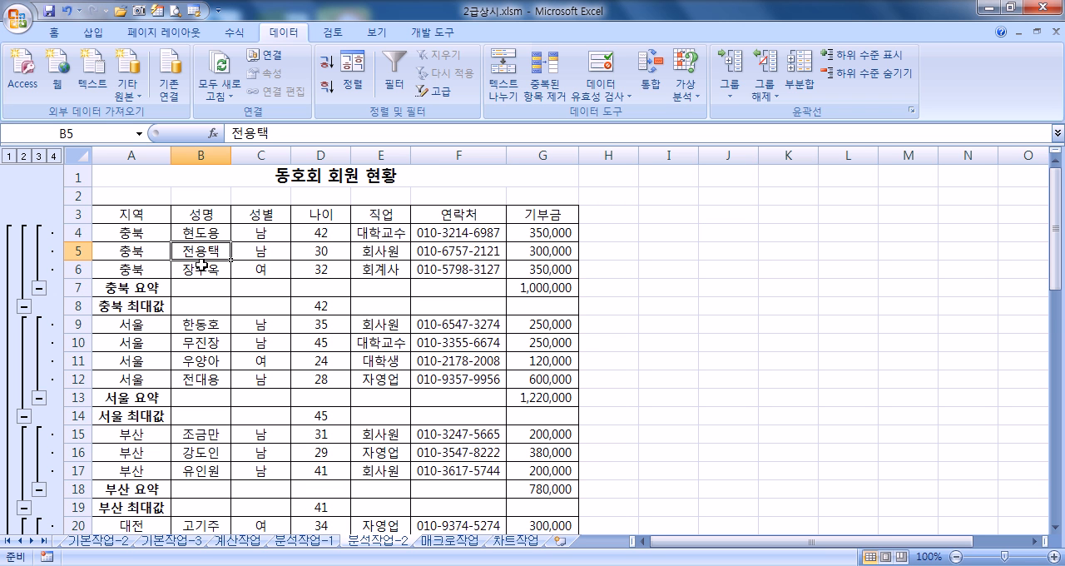
left_click_drag(141, 215, 566, 398)
left_click(203, 238)
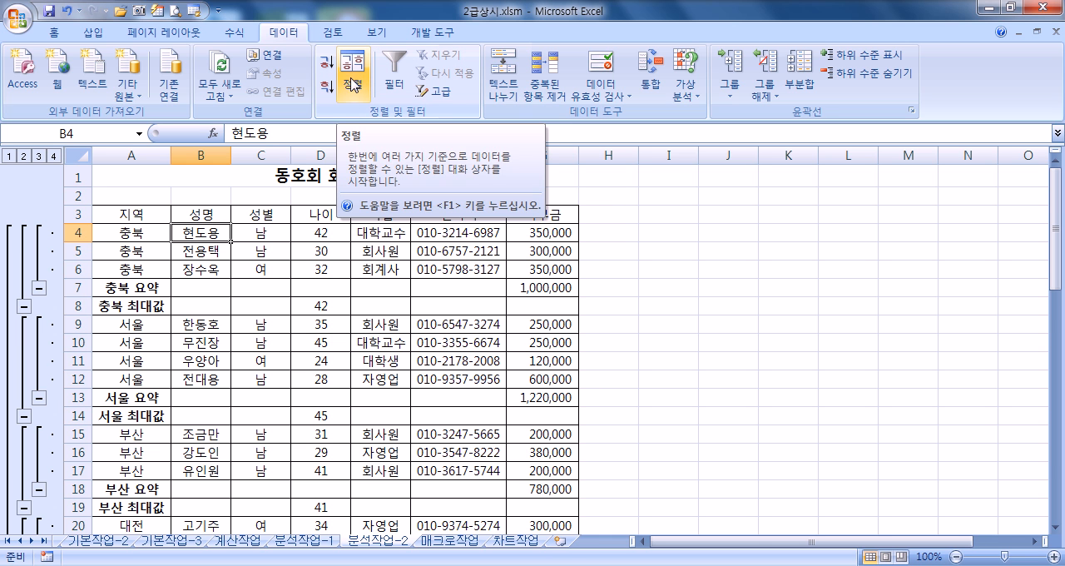
left_click(772, 270)
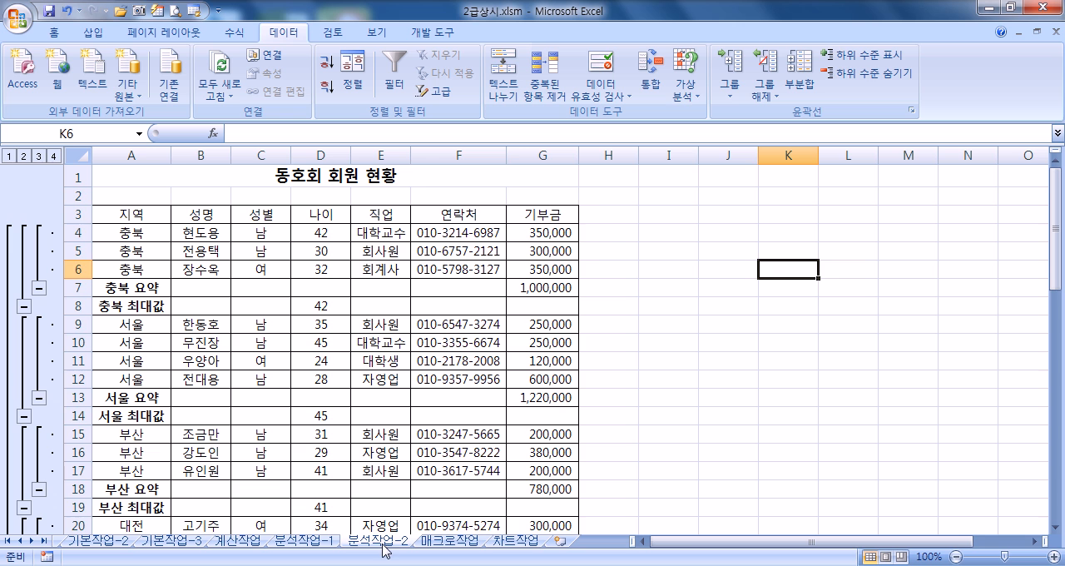
Step: Run the 서식 macro from its button on the 매크로작업 sheet
left_click(449, 540)
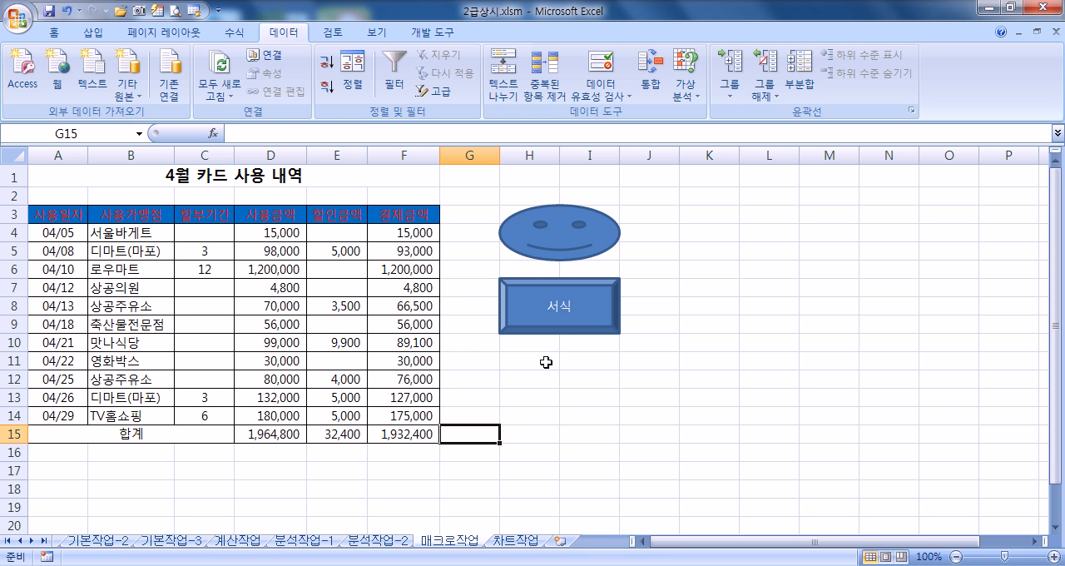
left_click(604, 326)
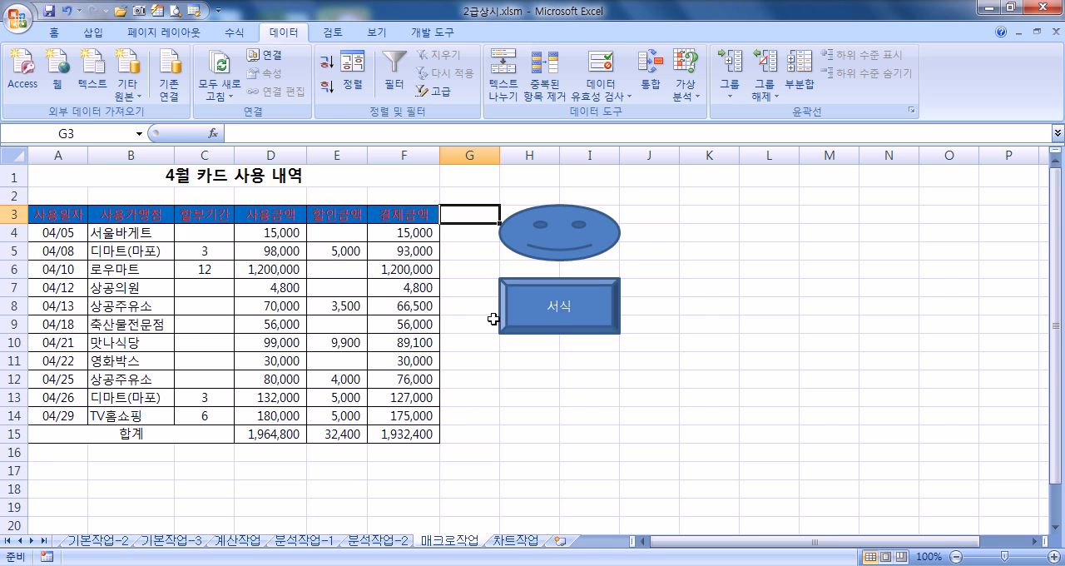
Step: Examine the commands for changing the chart type of the 수출총액 column series on the 차트작업 sheet, without applying any
left_click(515, 541)
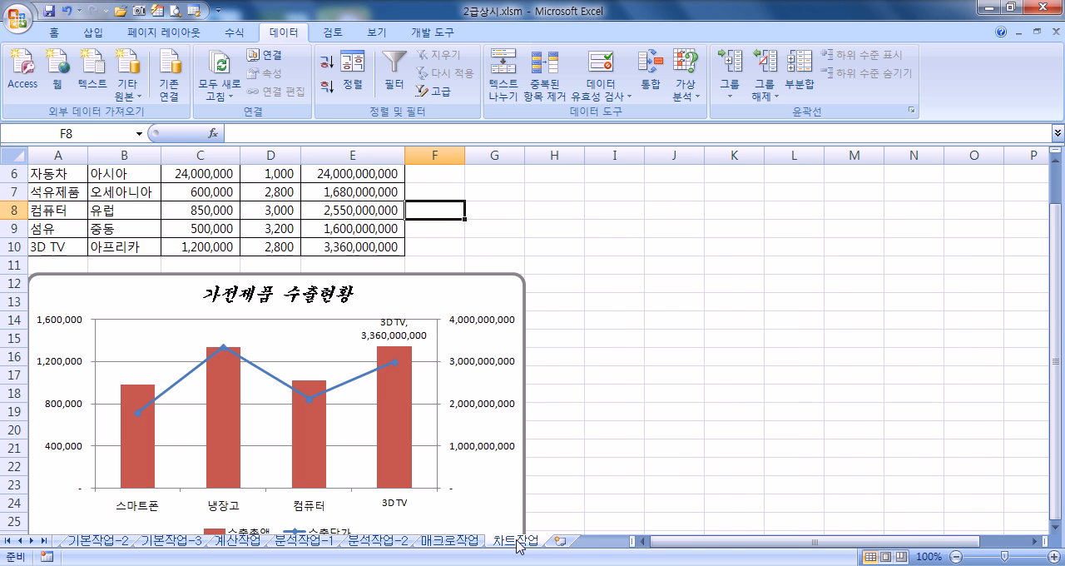
left_click(391, 382)
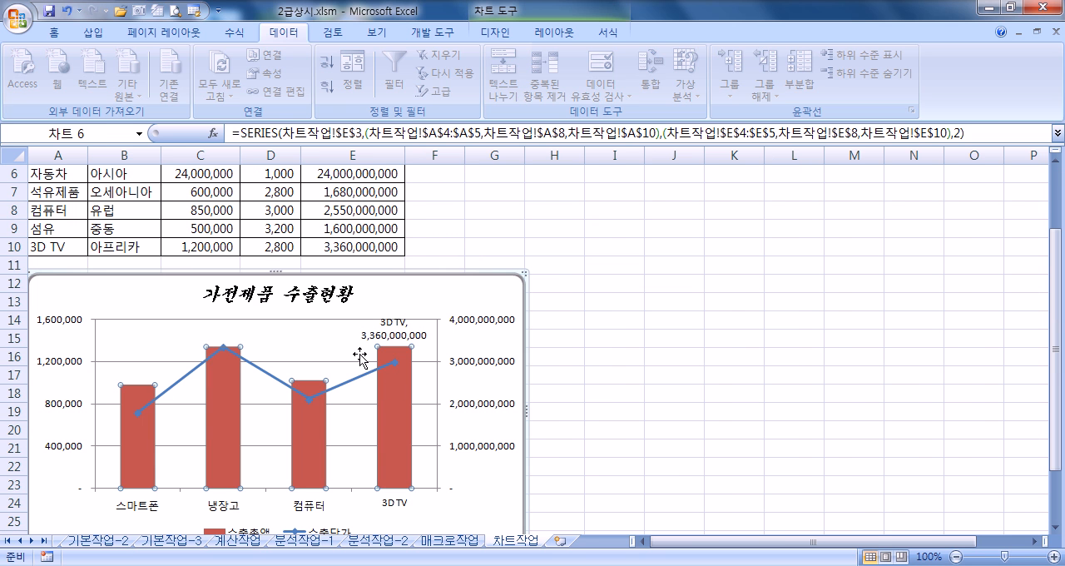
left_click(498, 35)
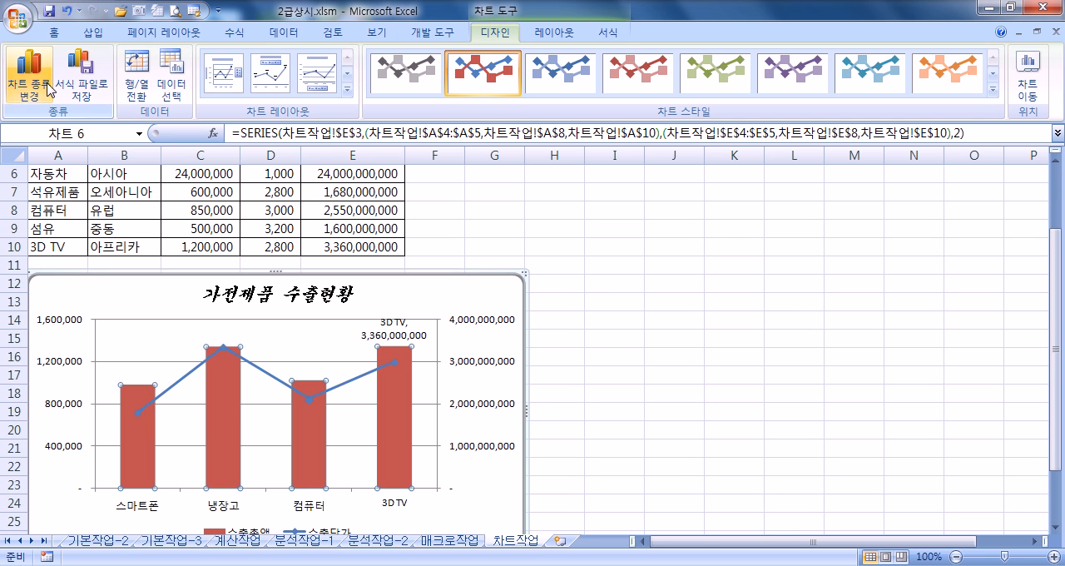
right_click(394, 398)
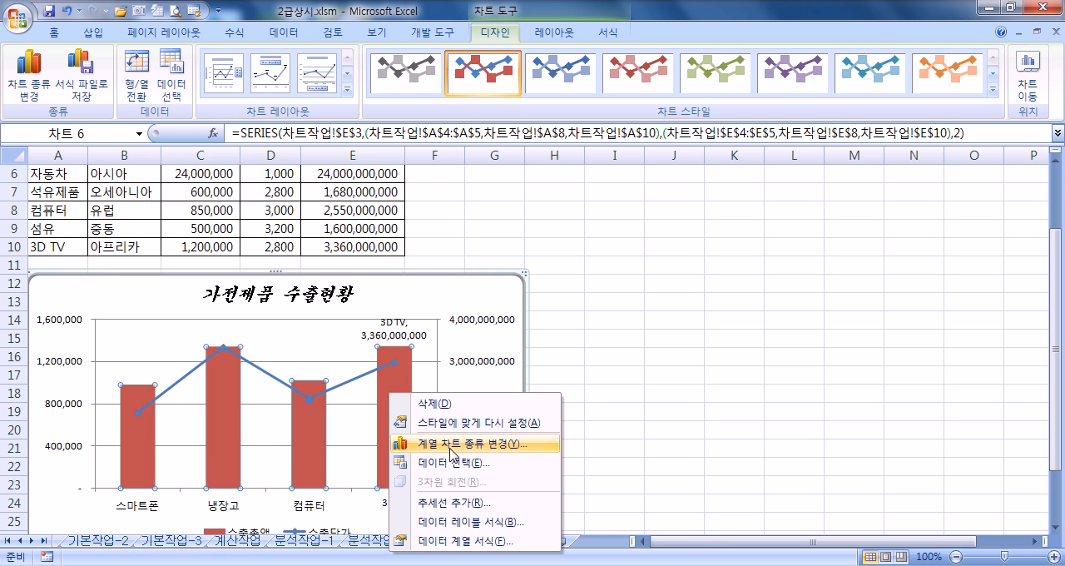
left_click(472, 447)
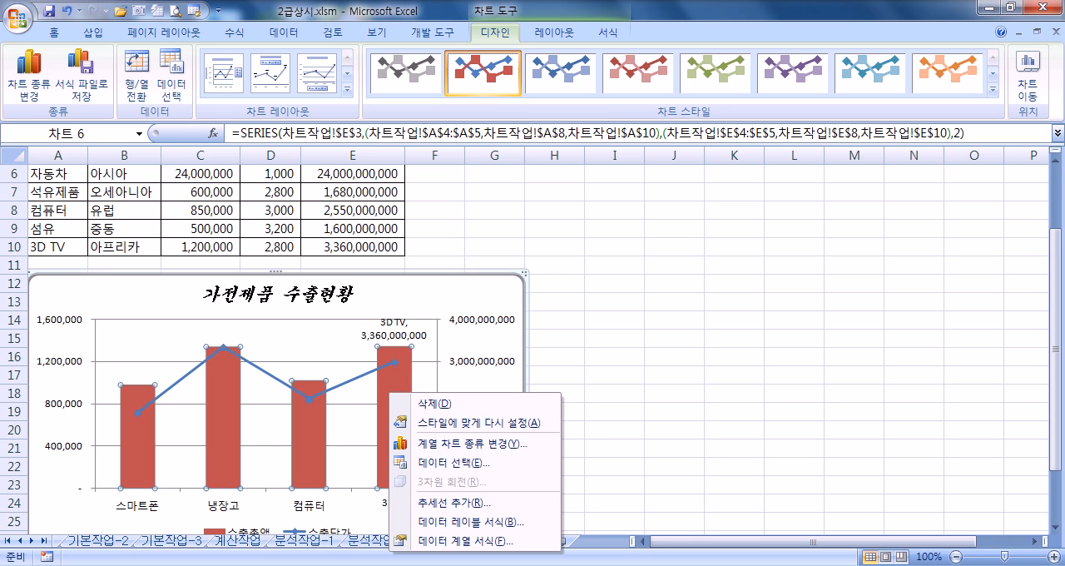
left_click(636, 293)
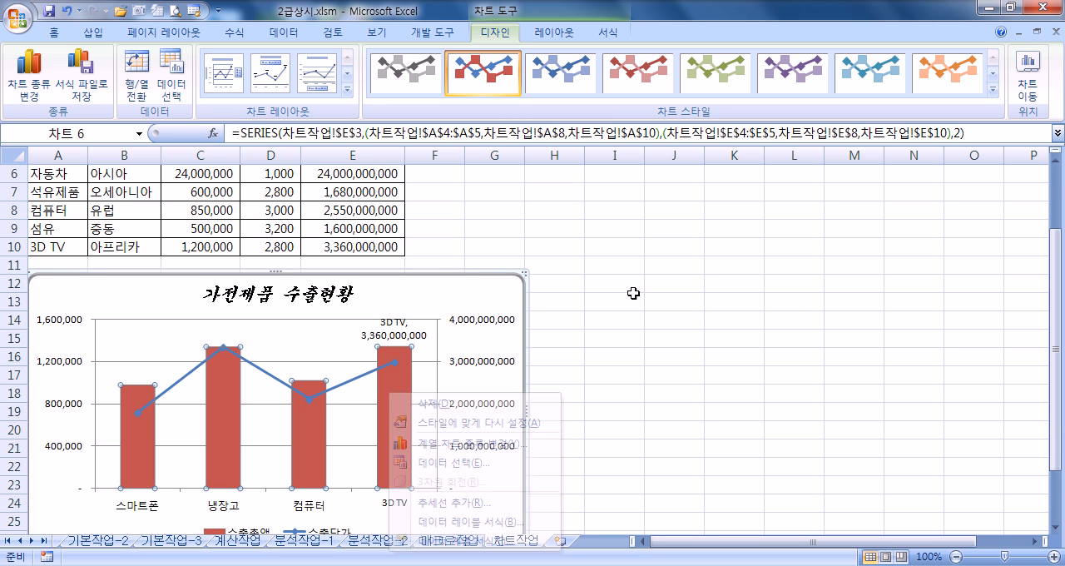
Step: Examine the workbooks available to open in the 02 시험장따라하기 folder, without opening any
left_click(18, 17)
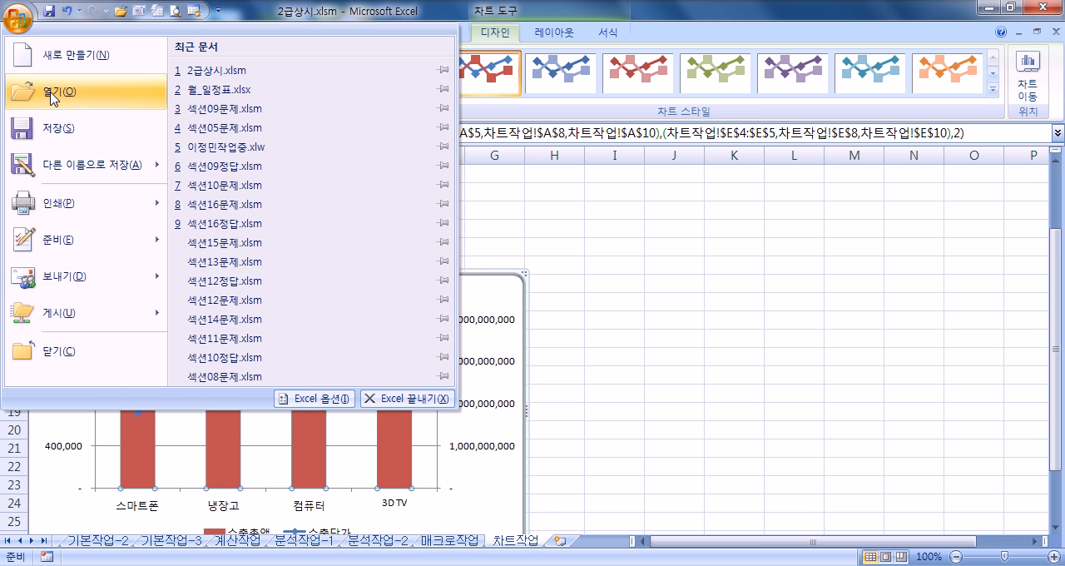
left_click(55, 93)
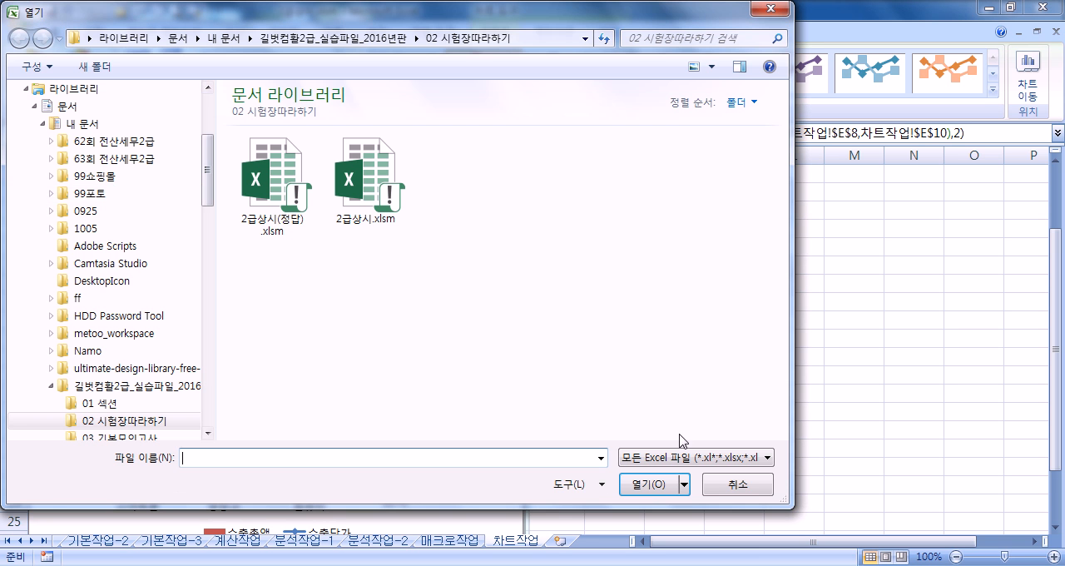
left_click(738, 484)
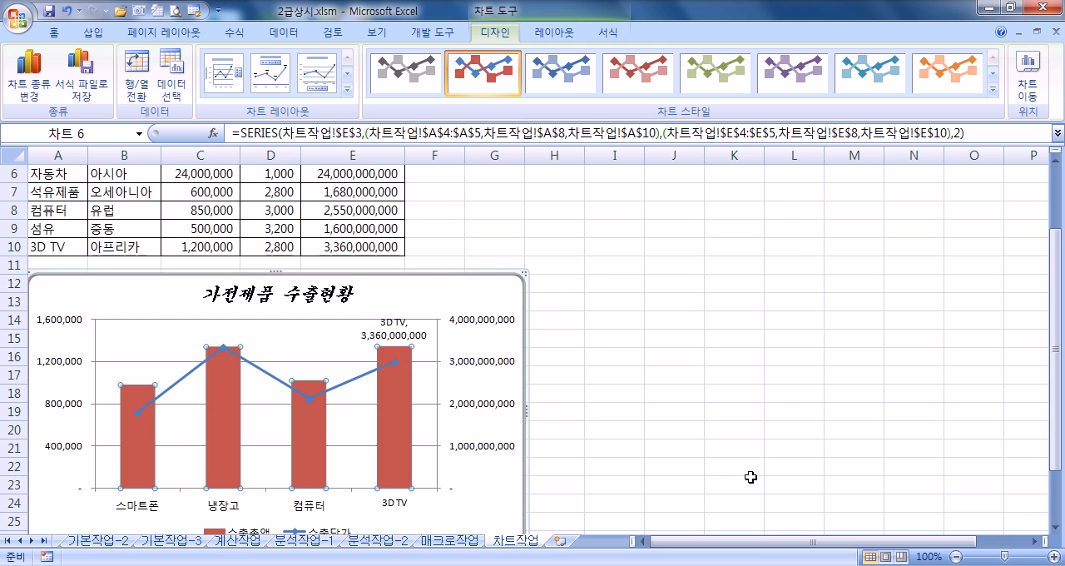